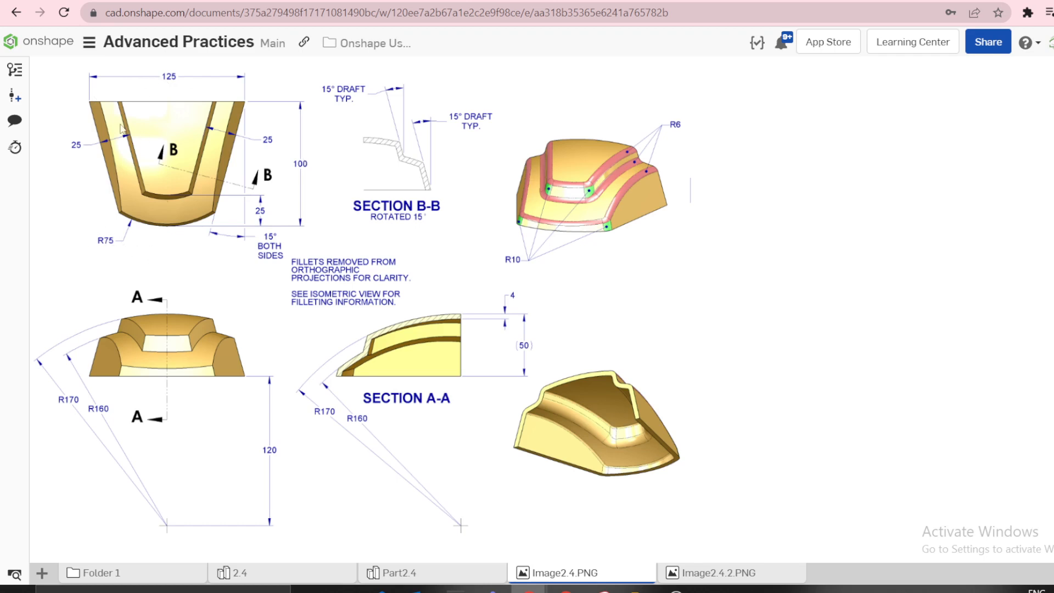
- Check the reference drawing Image2.4.PNG, return to Part2.4 and start a sketch on the Top plane, viewed straight on
click(380, 572)
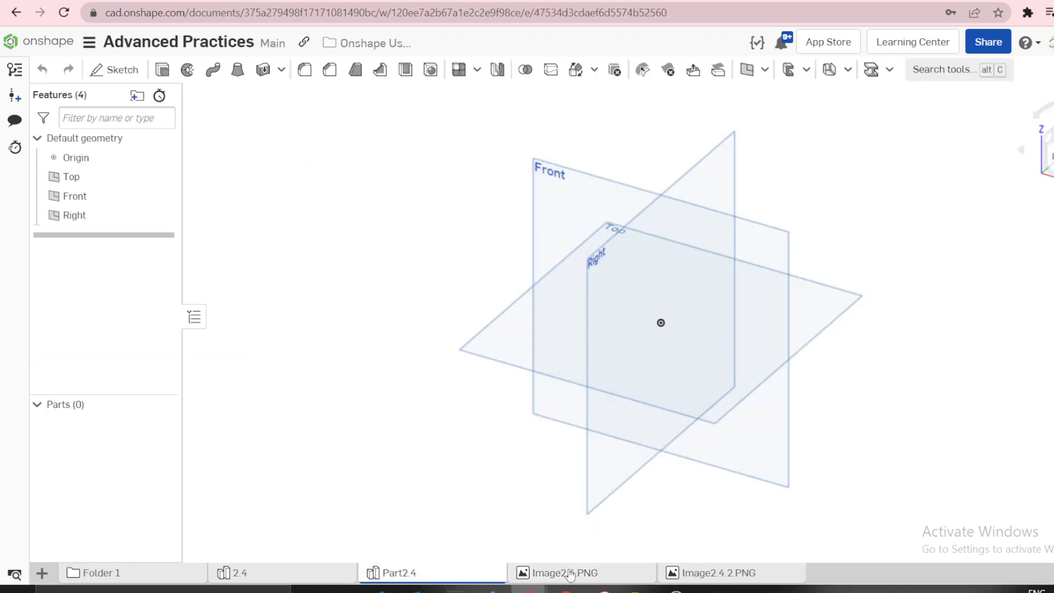
click(564, 572)
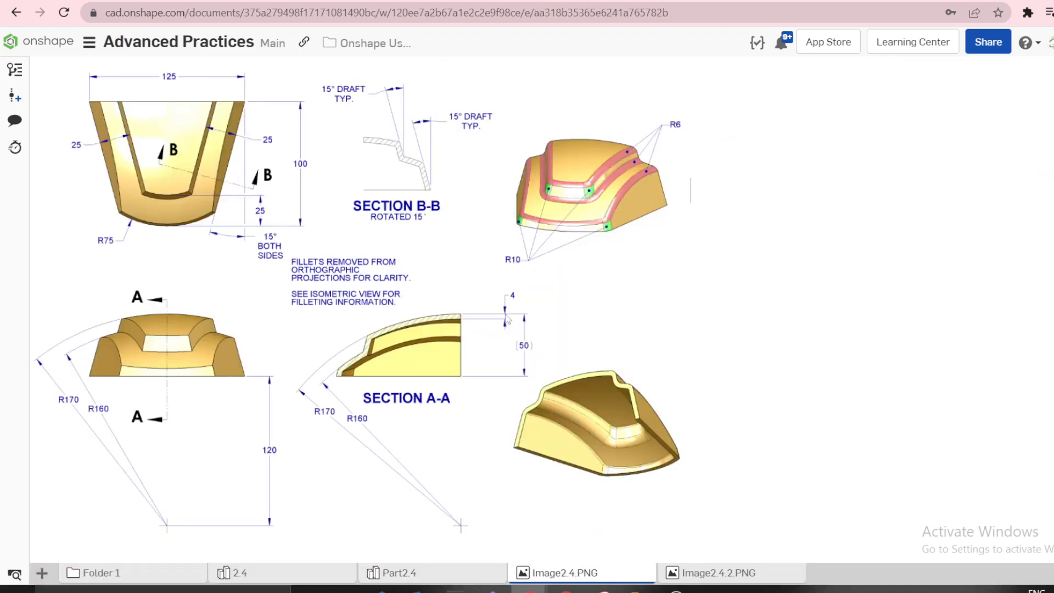
click(432, 579)
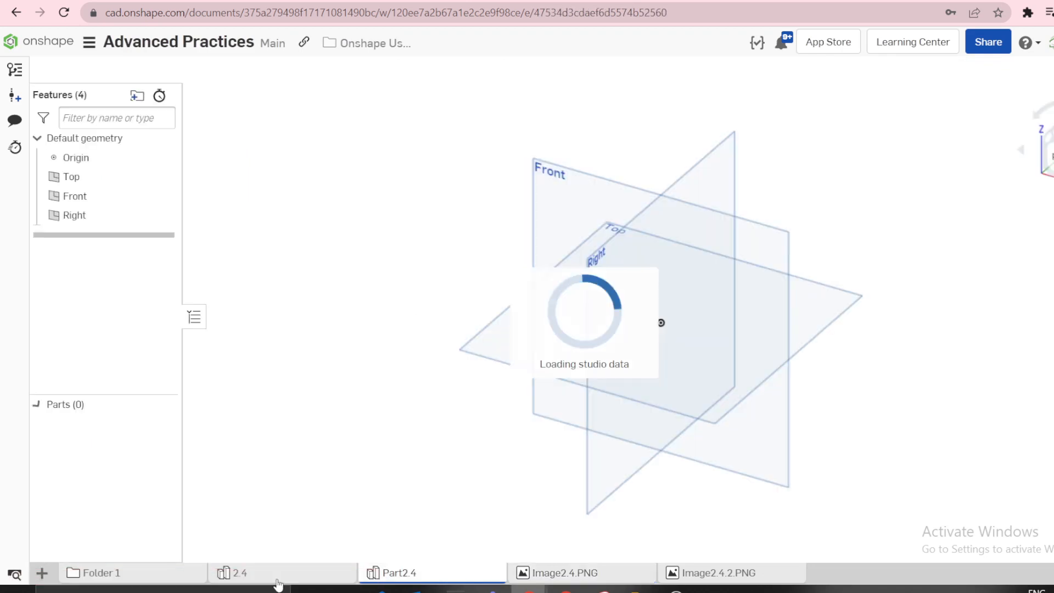
click(501, 341)
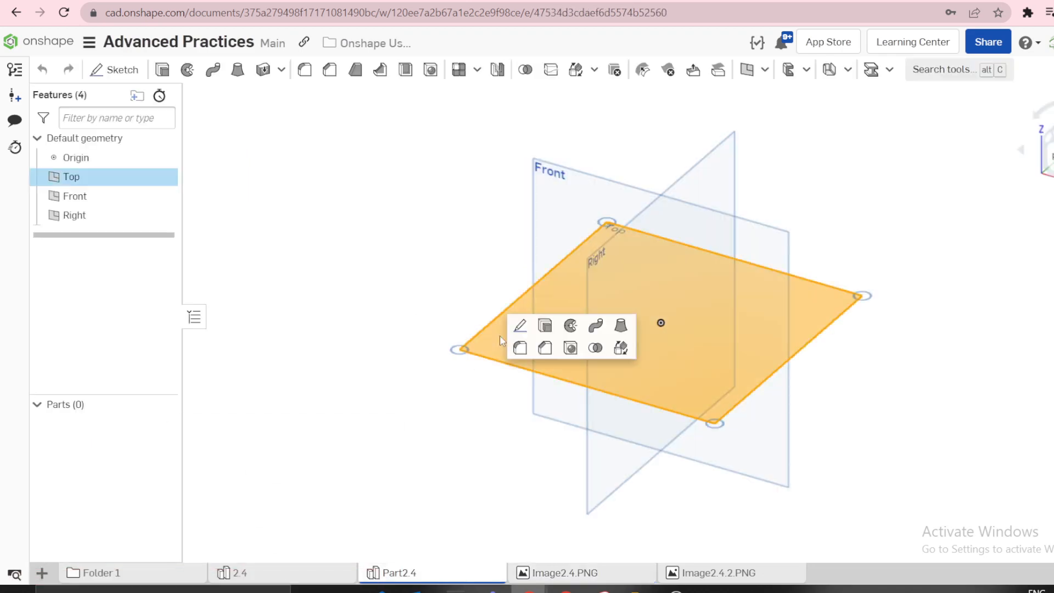
click(521, 324)
key(n)
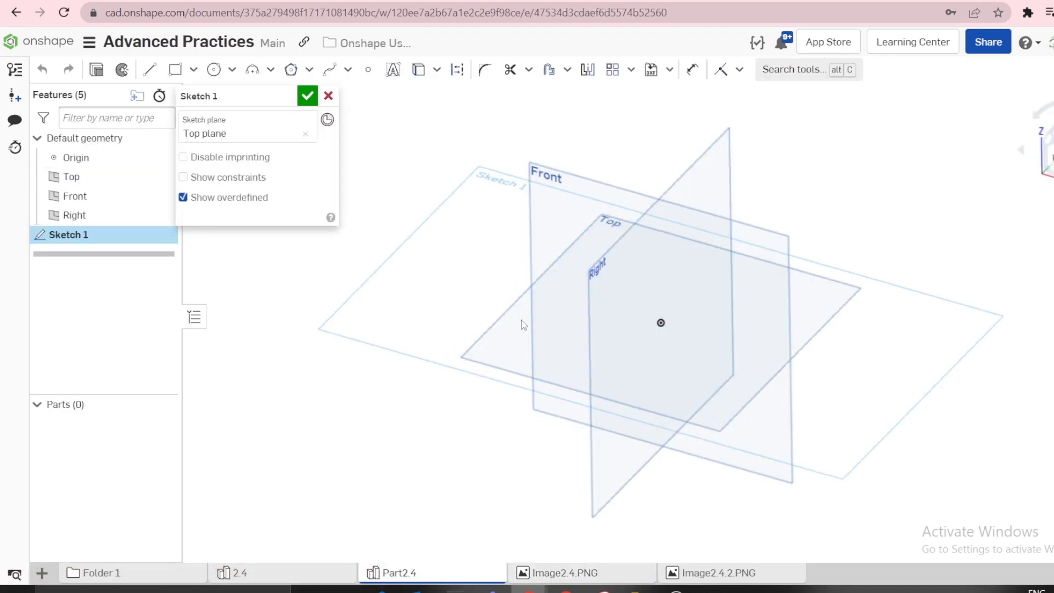
- Sketch a vertical line upward from the origin, convert it to construction geometry and hide the default planes
key(l)
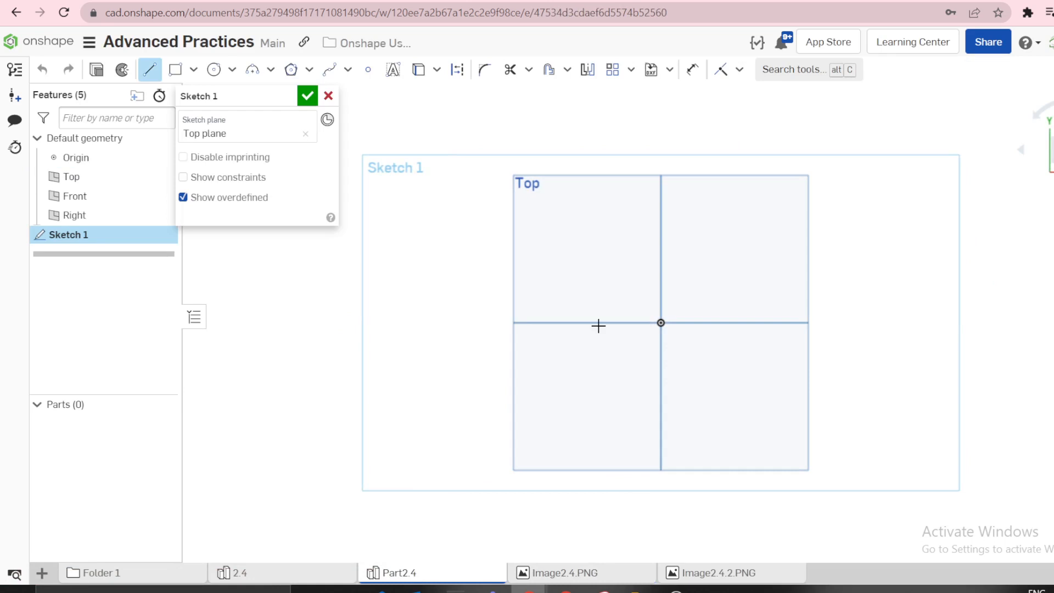
click(661, 322)
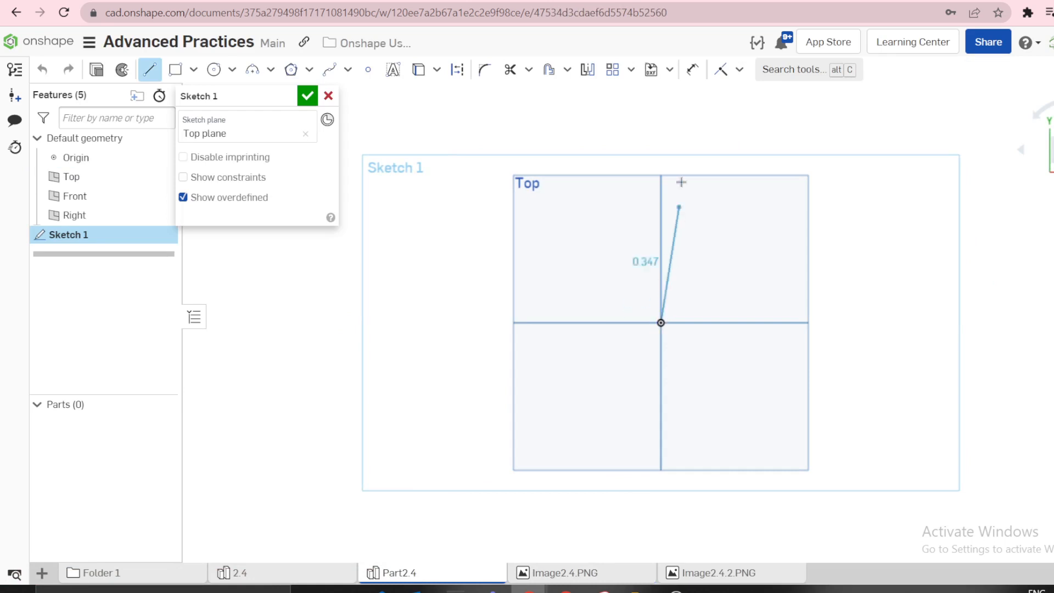
click(661, 114)
key(Escape)
click(662, 137)
key(q)
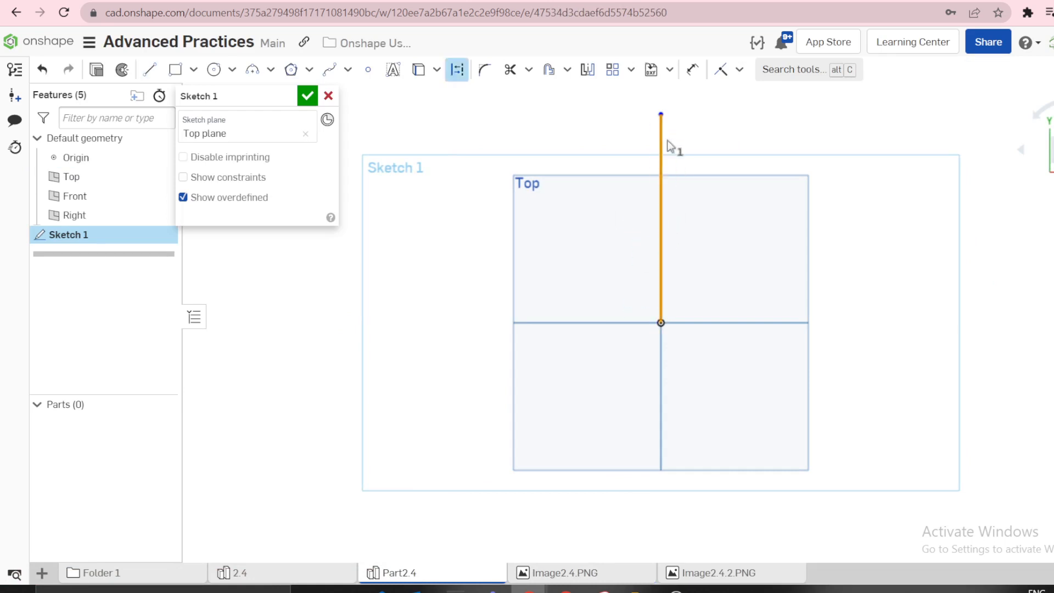
key(p)
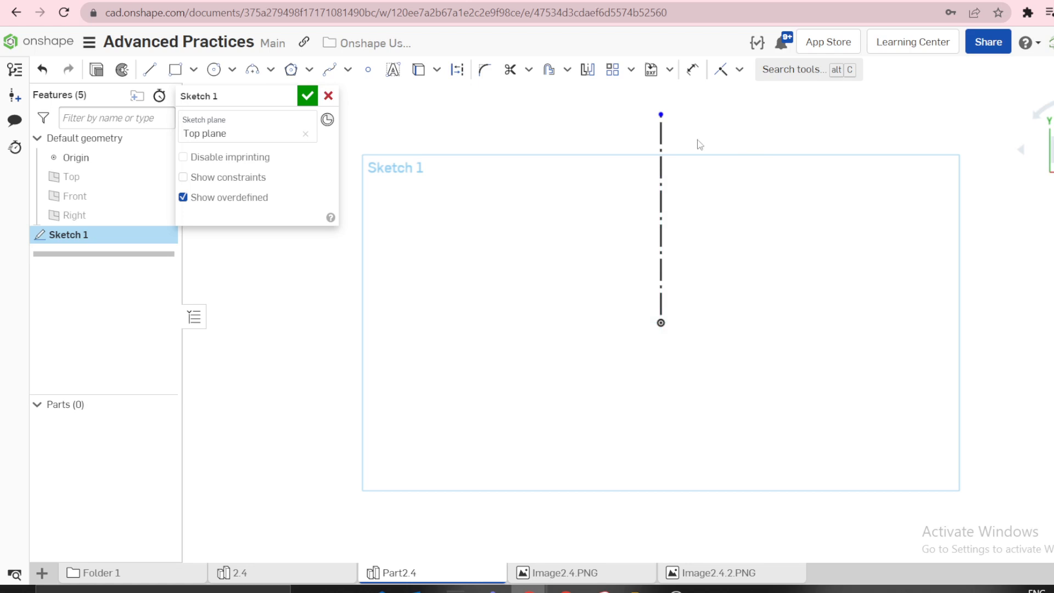
- Sketch a slanted line to the left of the centerline, leaning inward toward its lower end
scroll(663, 149, up, 3)
key(l)
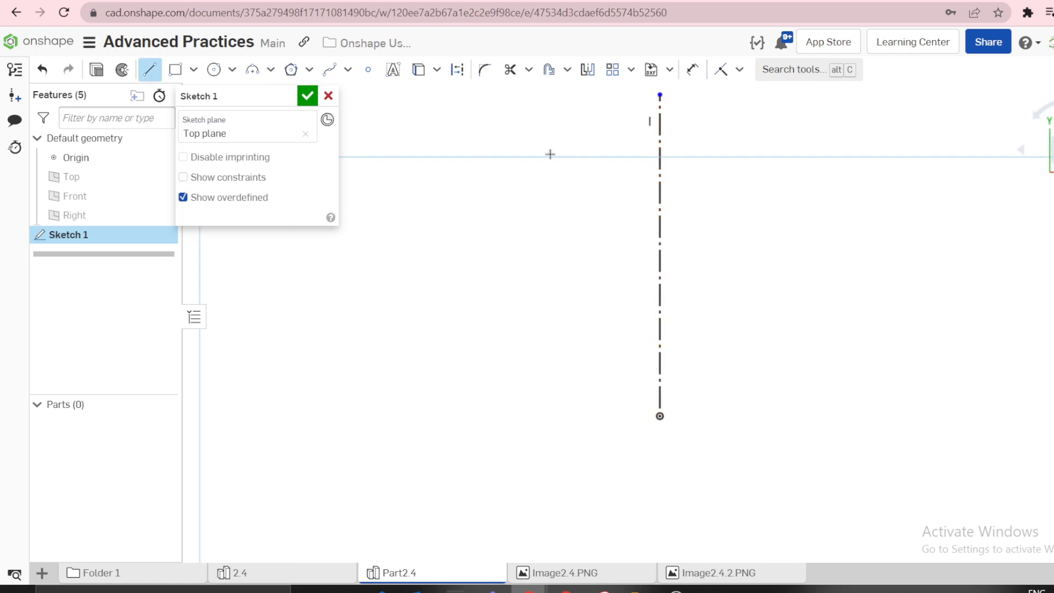
click(499, 121)
click(547, 397)
key(Escape)
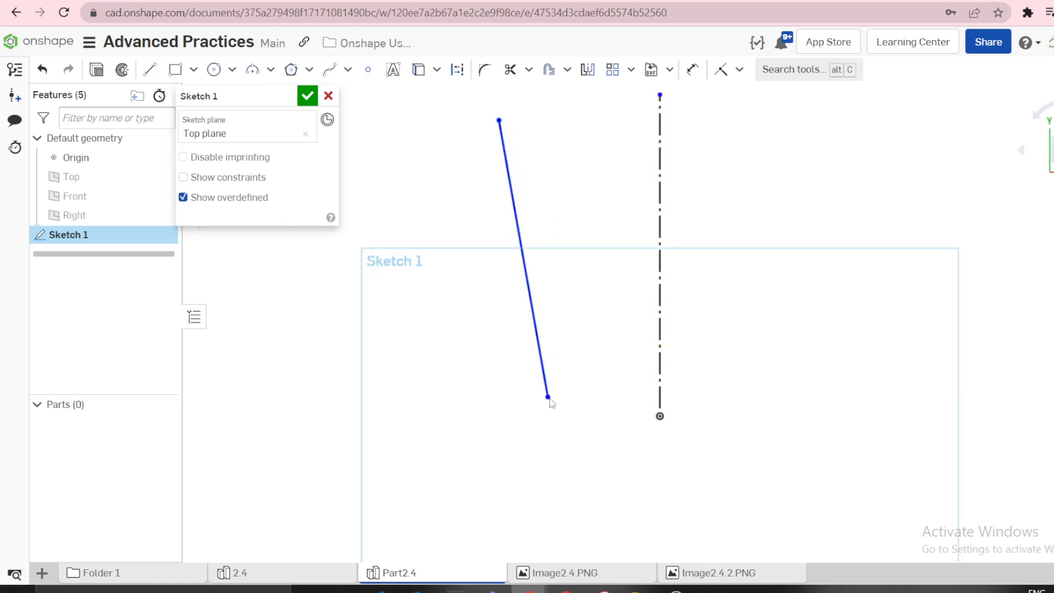
right_click(549, 399)
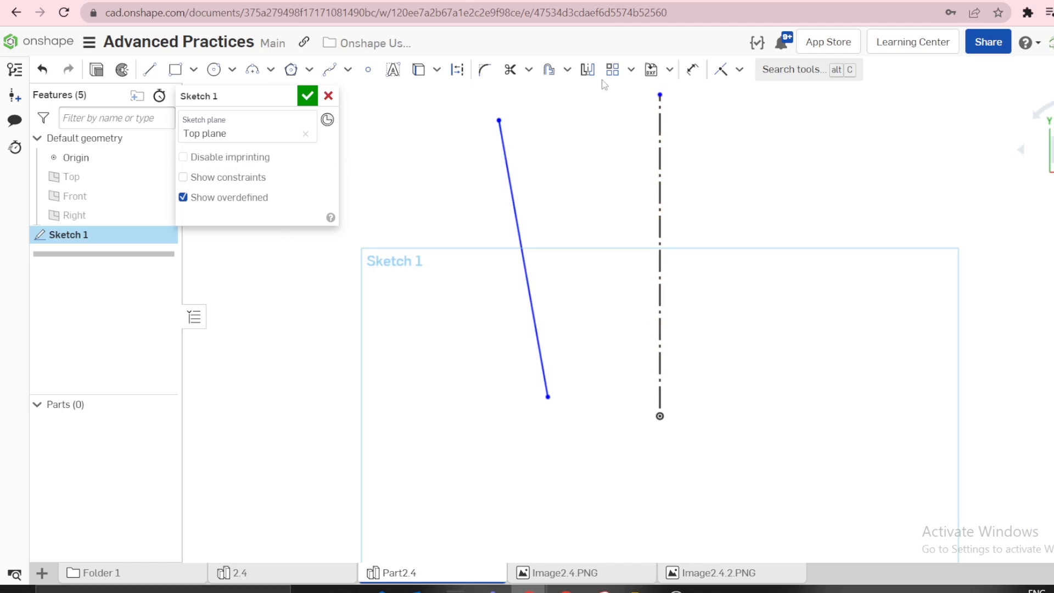
- Mirror the slanted line across the vertical construction line
click(588, 69)
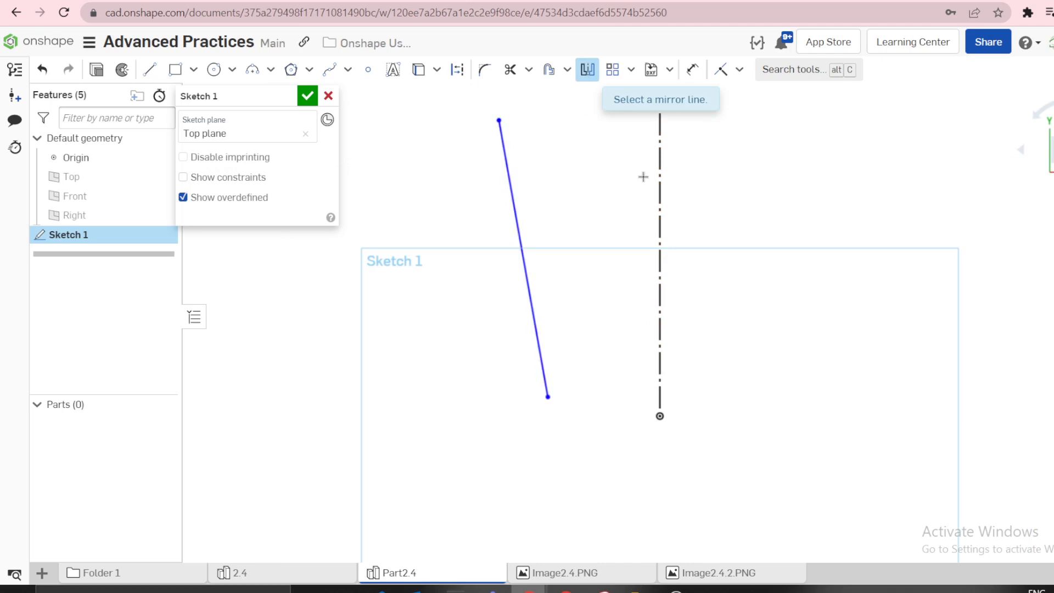
click(659, 165)
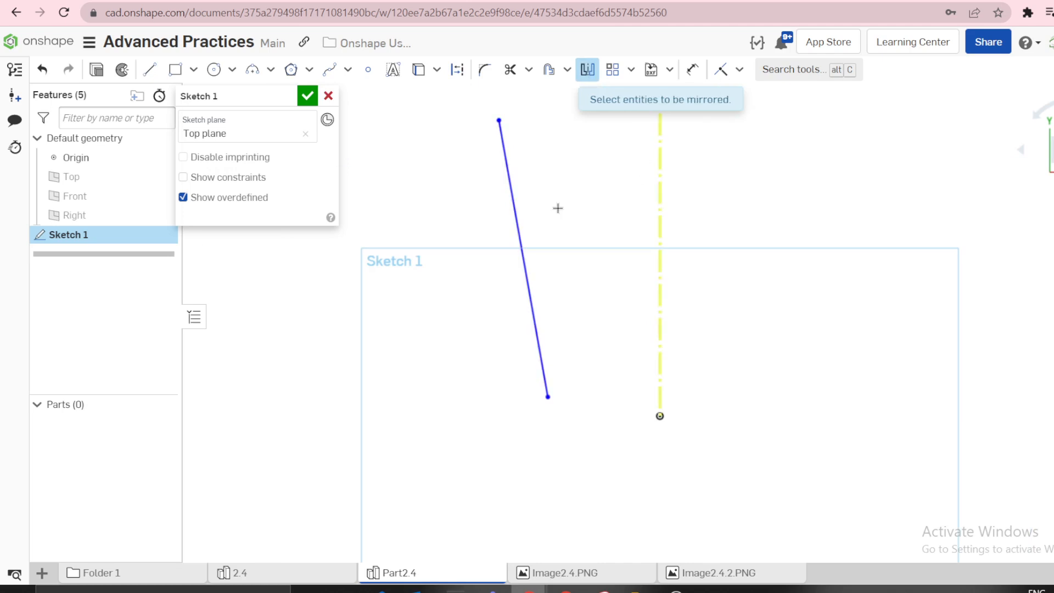
click(523, 246)
- Connect the upper endpoints of the two slanted lines with a horizontal line
key(l)
click(499, 120)
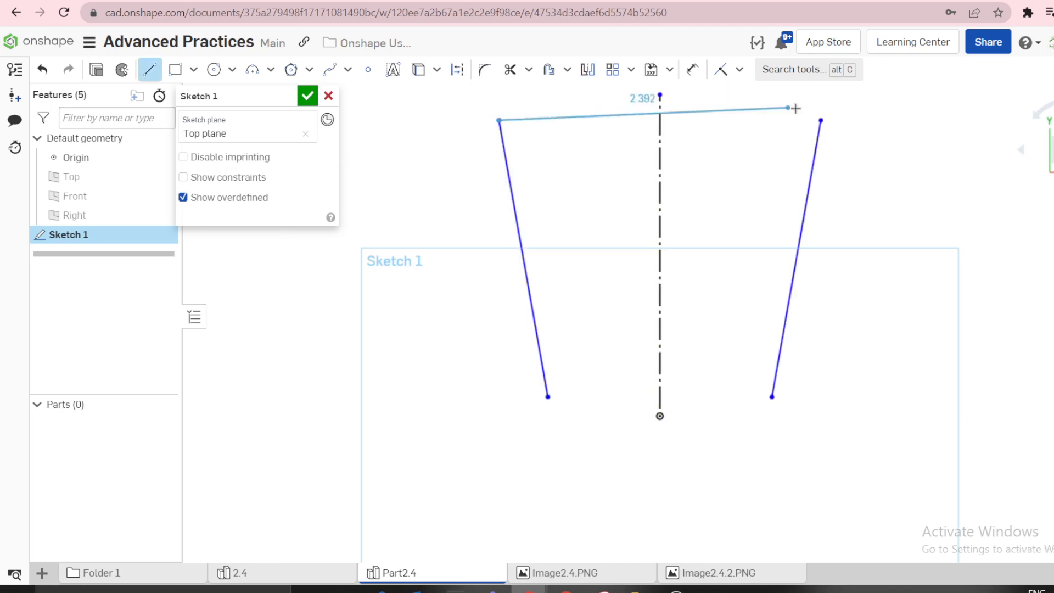
click(821, 120)
key(Escape)
- Join the lower endpoints of the slanted lines with a three-point arc bulging downward through the origin
key(a)
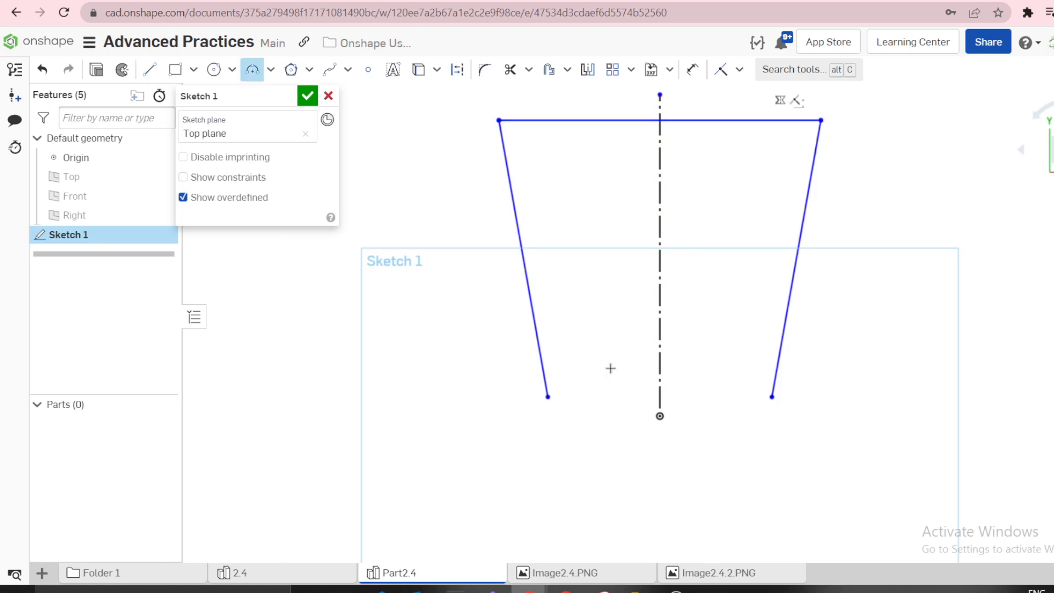
click(547, 396)
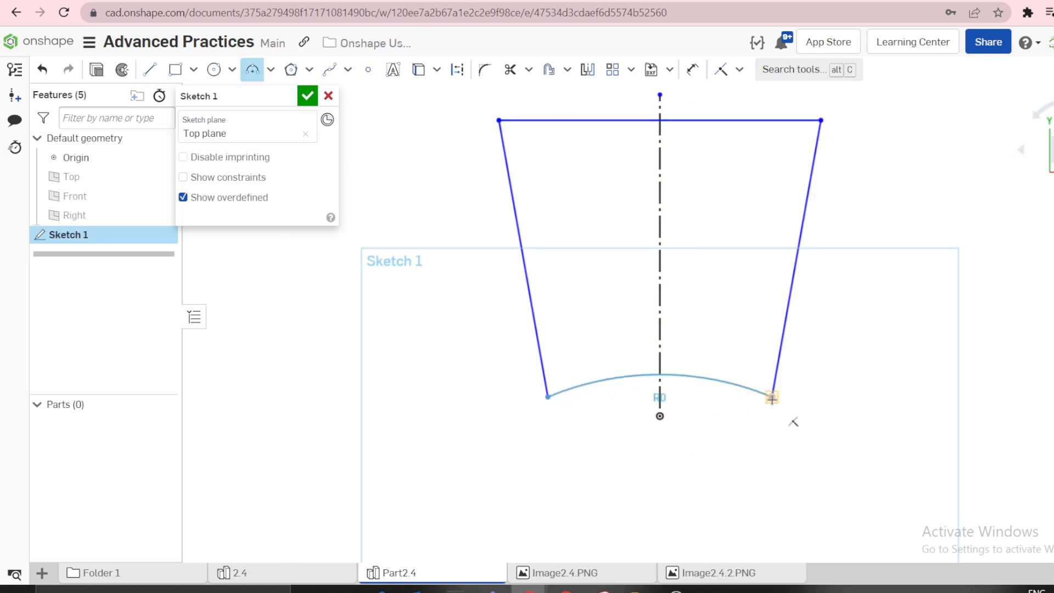
click(772, 397)
click(661, 417)
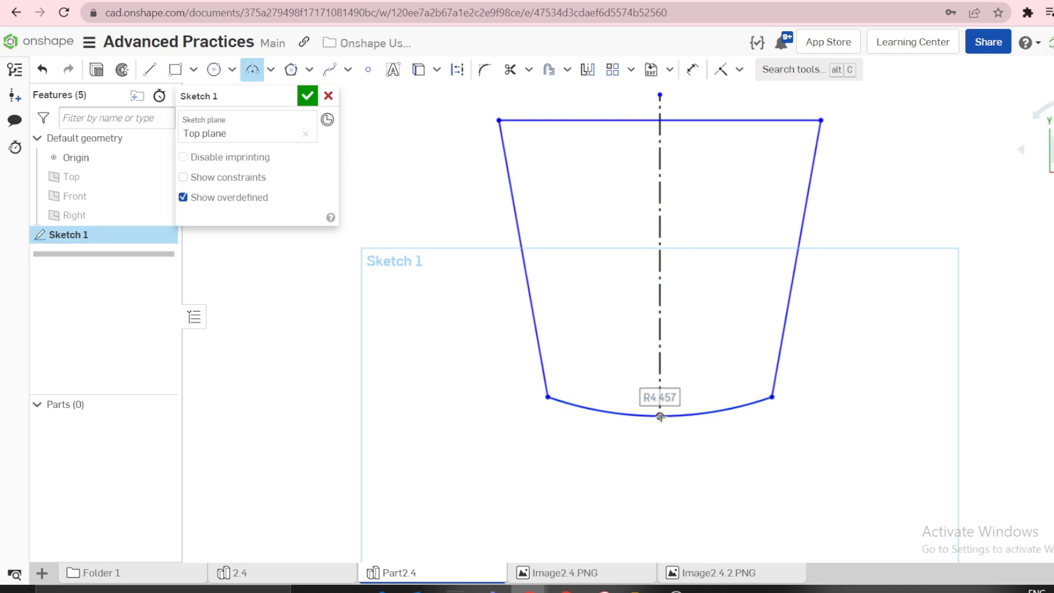
key(Escape)
- Dimension the bottom arc with a radius of 75 in the current inch units
key(d)
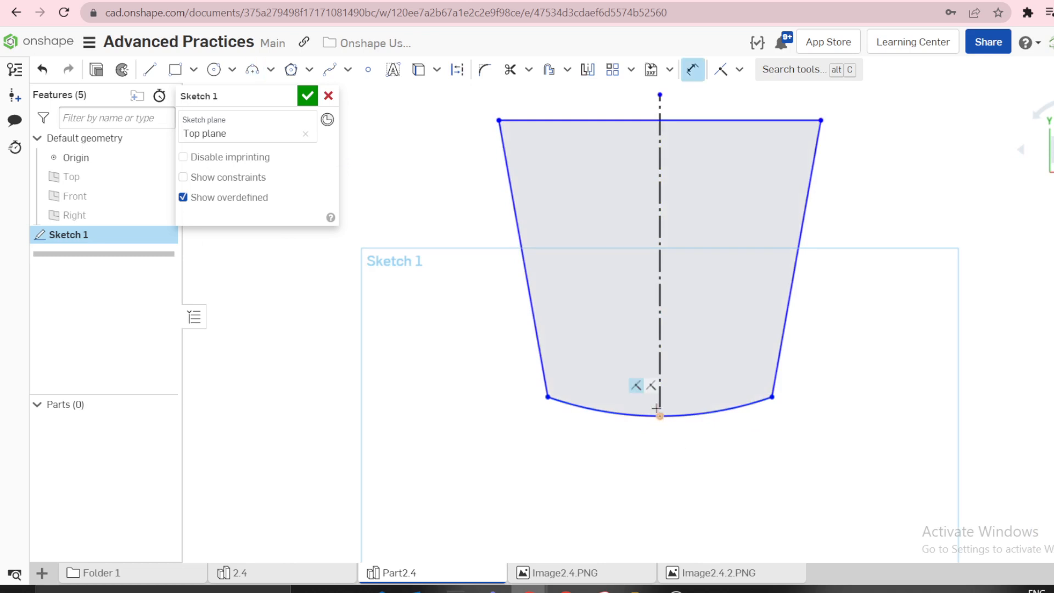
click(608, 412)
click(538, 452)
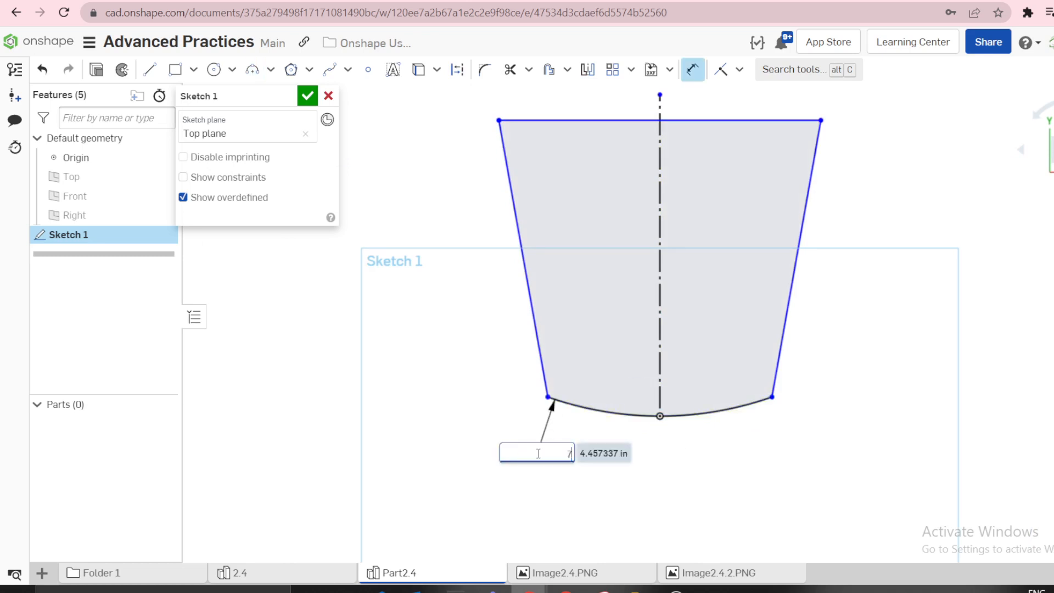
key(Return)
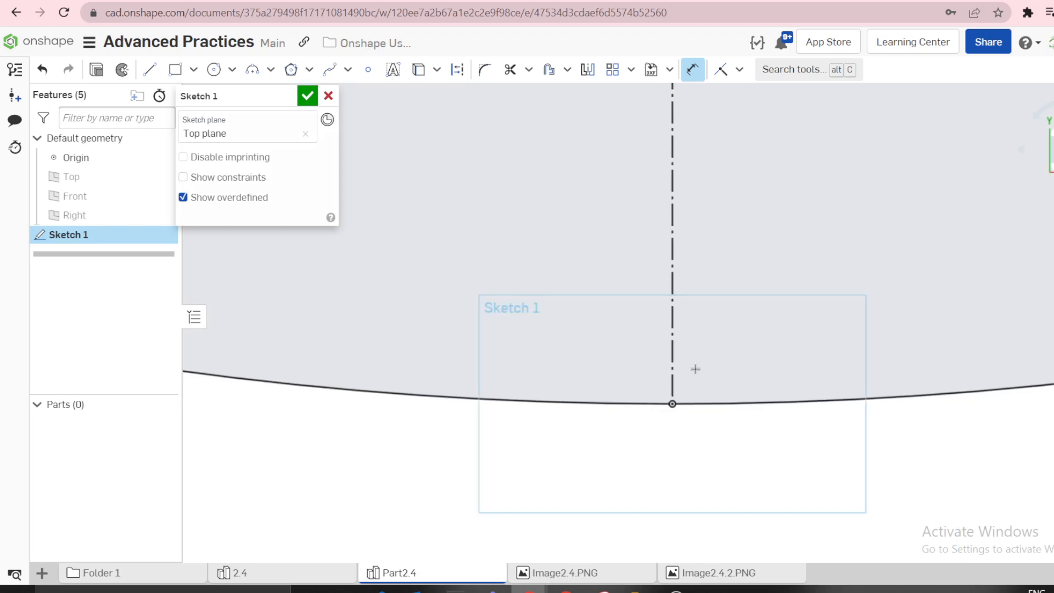
scroll(691, 352, down, 5)
scroll(690, 333, down, 3)
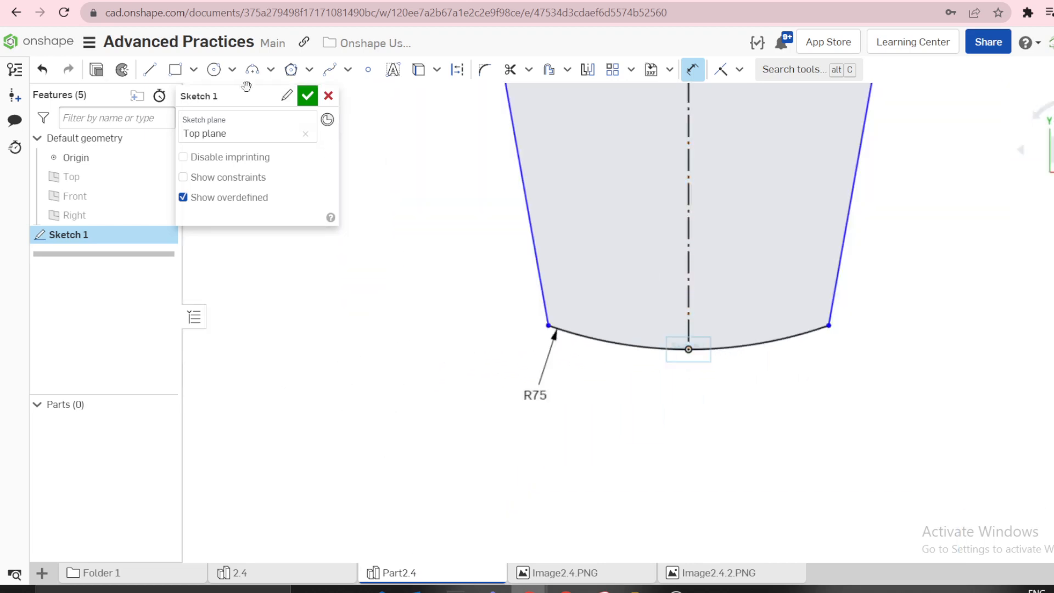
- Accept the sketch and set the workspace's default length unit to Millimeter
click(307, 95)
click(89, 42)
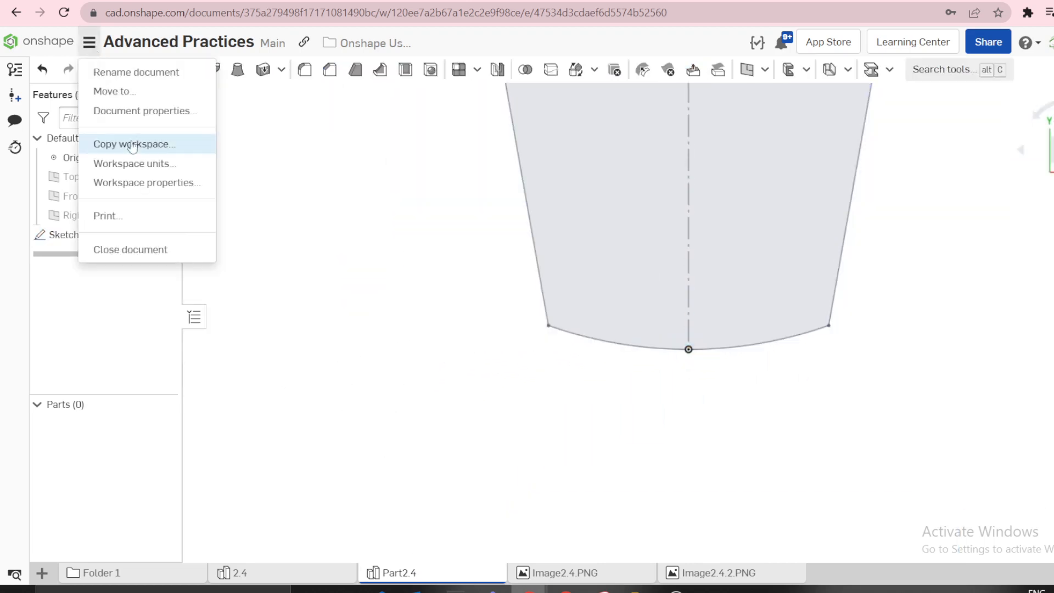
click(139, 162)
click(223, 133)
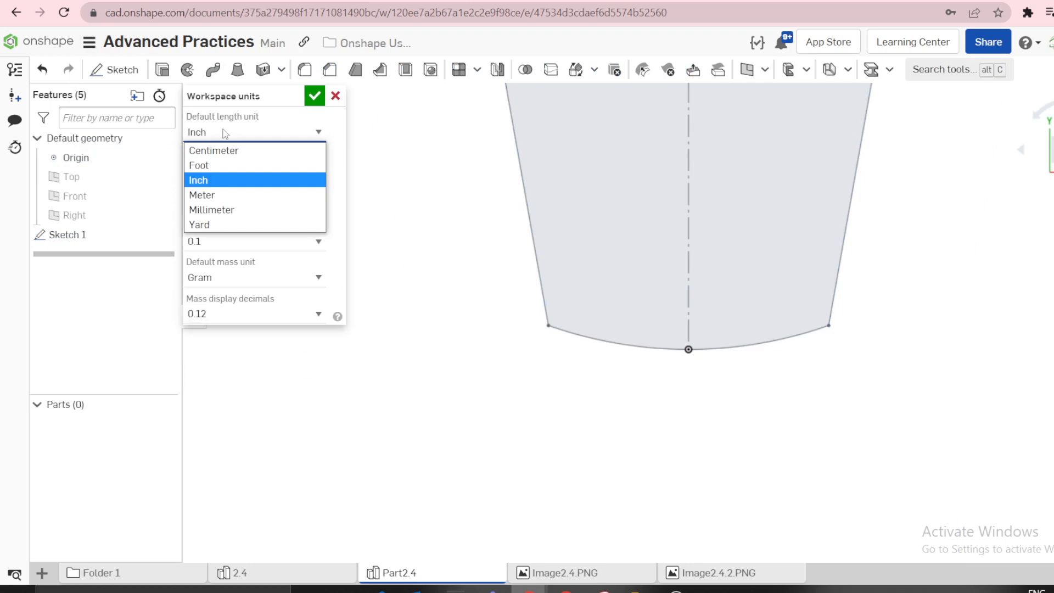
click(204, 209)
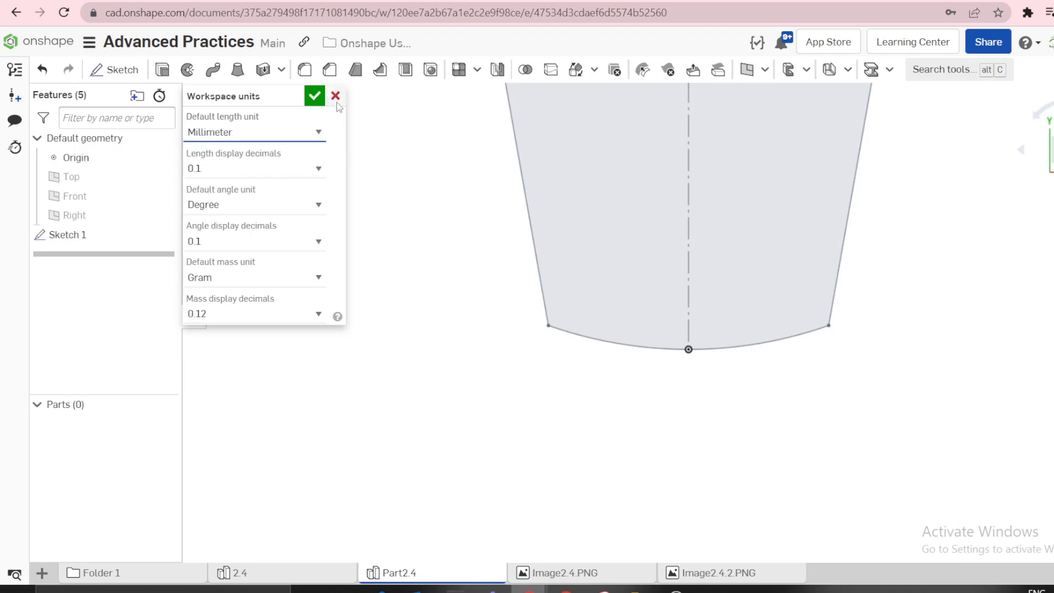
click(314, 96)
- Reopen Sketch 1 for editing and set the bottom arc's radius to 75 mm
right_click(67, 235)
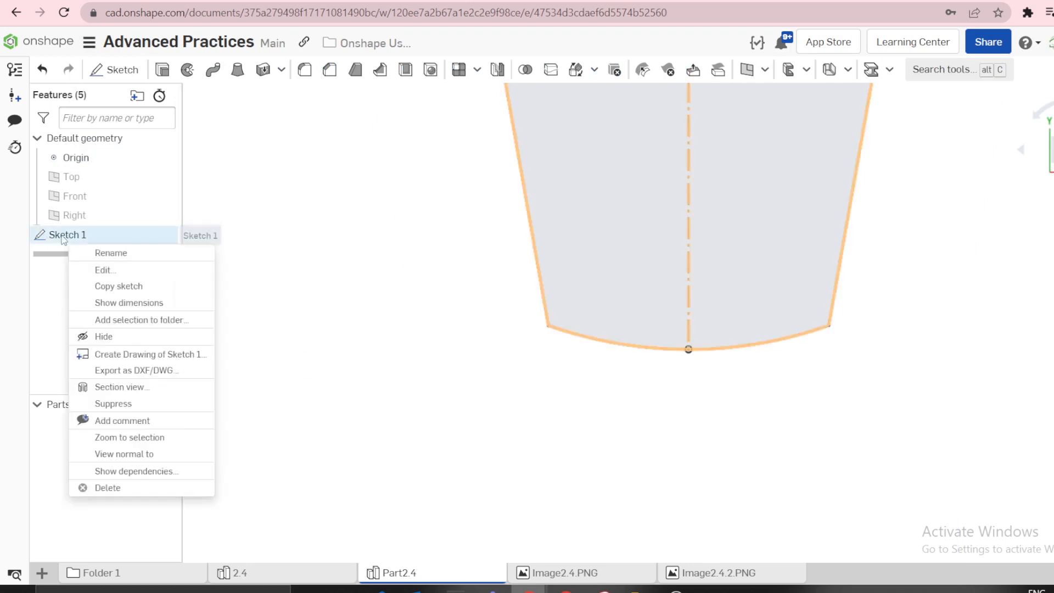
click(97, 268)
key(f)
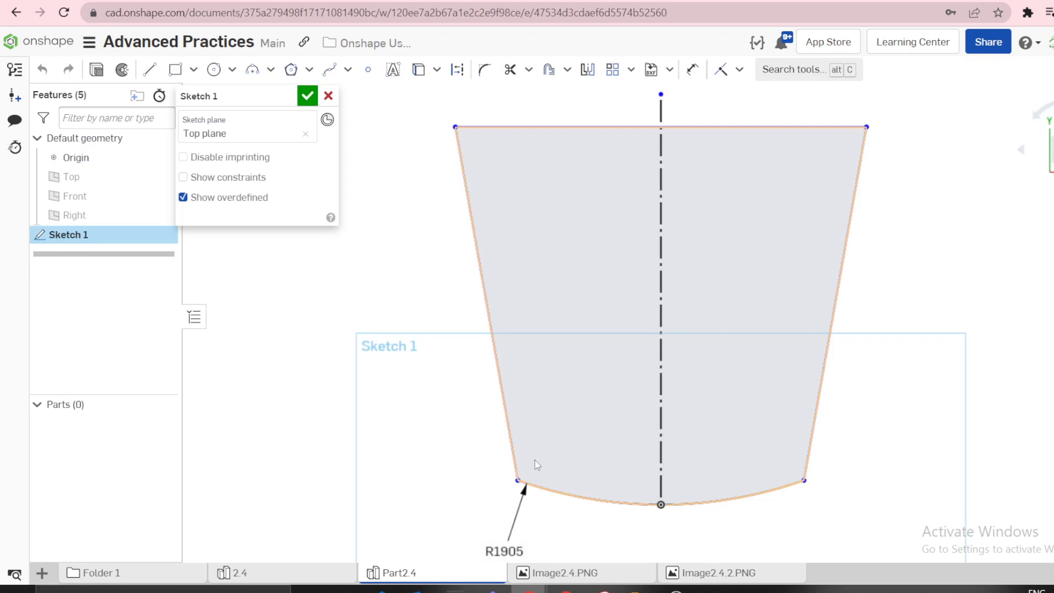
double_click(489, 545)
text(7)
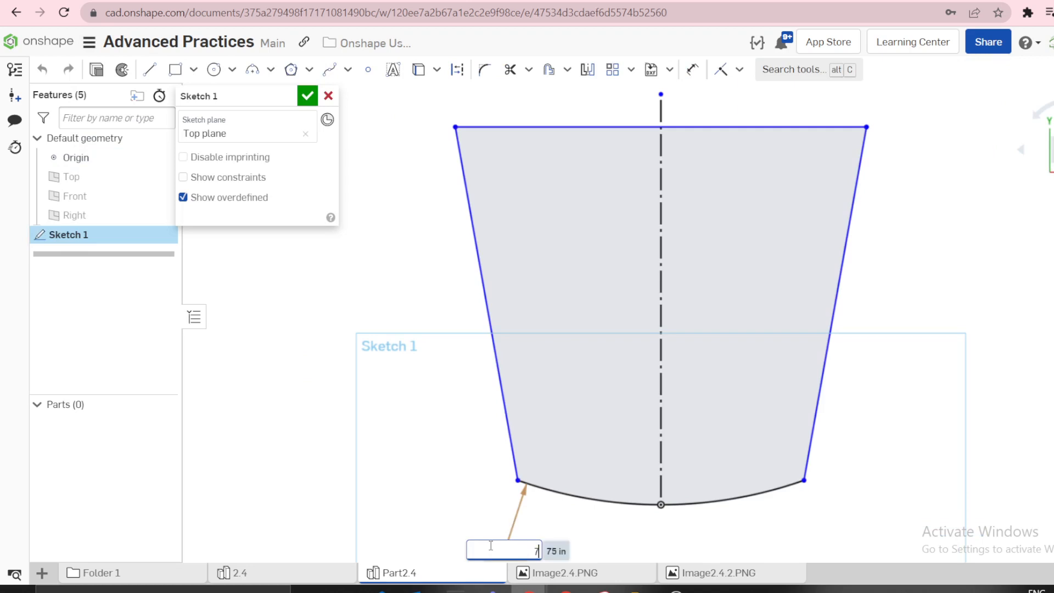
text(5)
key(Return)
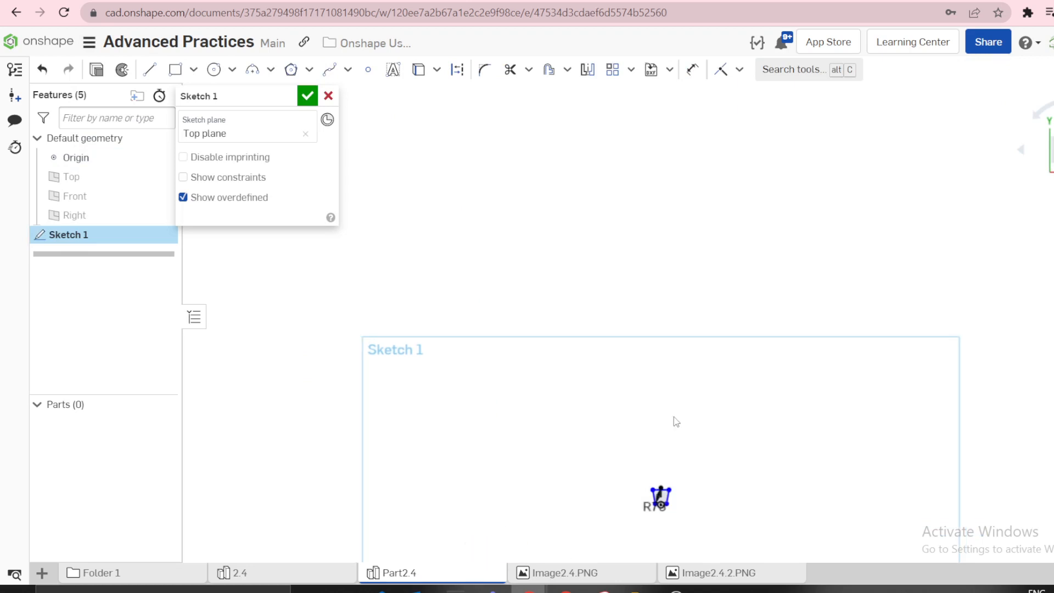
key(f)
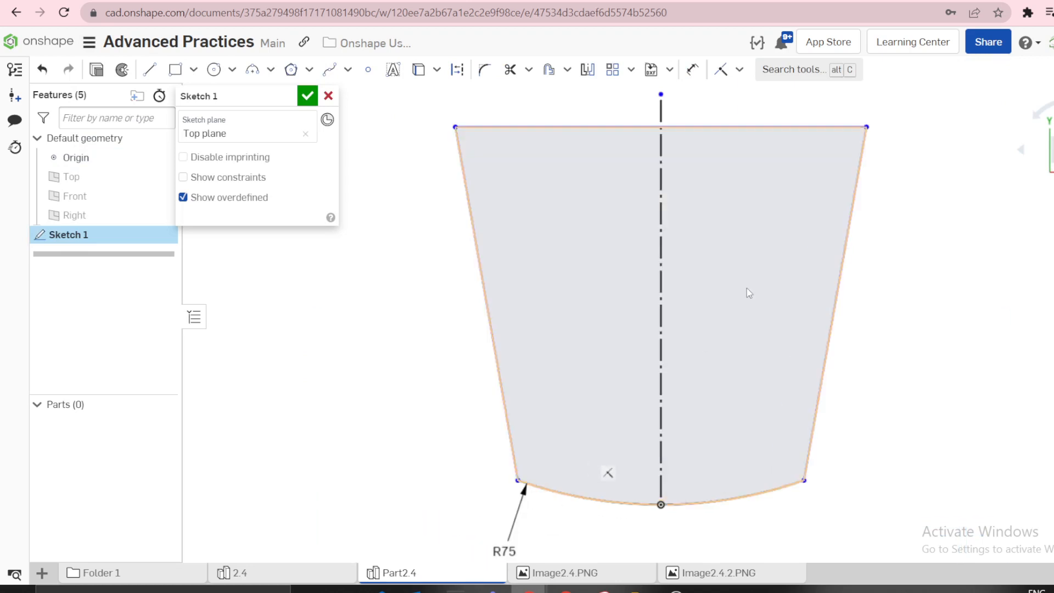
- Dimension the horizontal top edge of the profile to 125 mm
key(d)
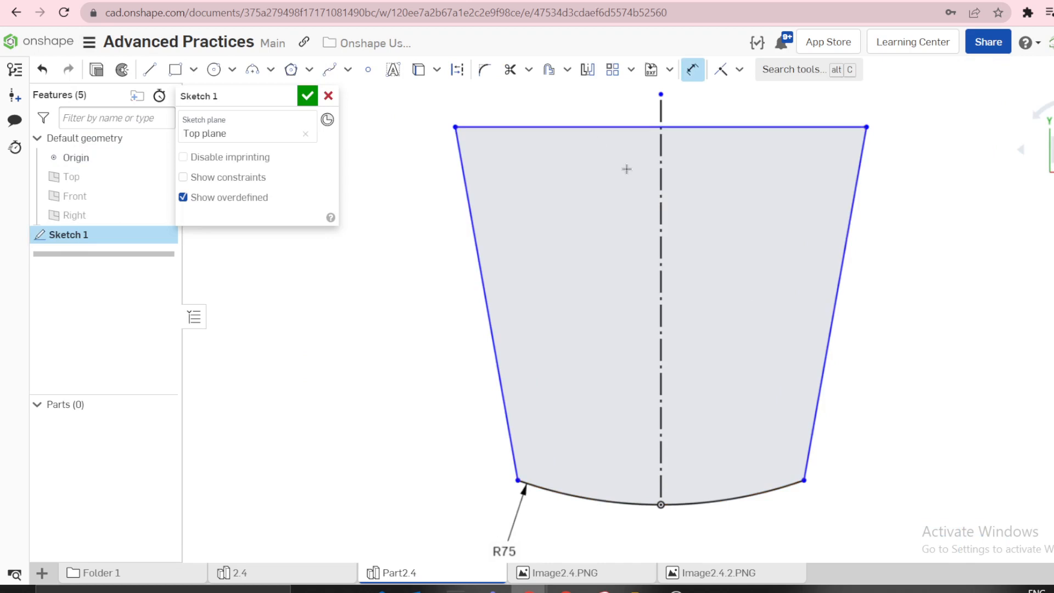
scroll(626, 169, down, 3)
click(636, 141)
click(644, 89)
text(125)
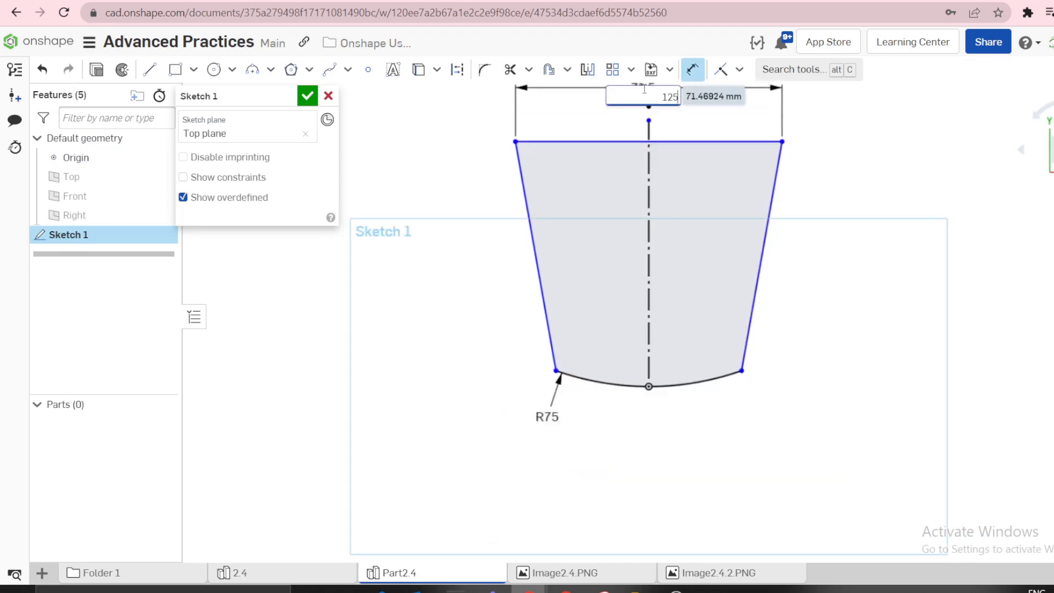
key(Return)
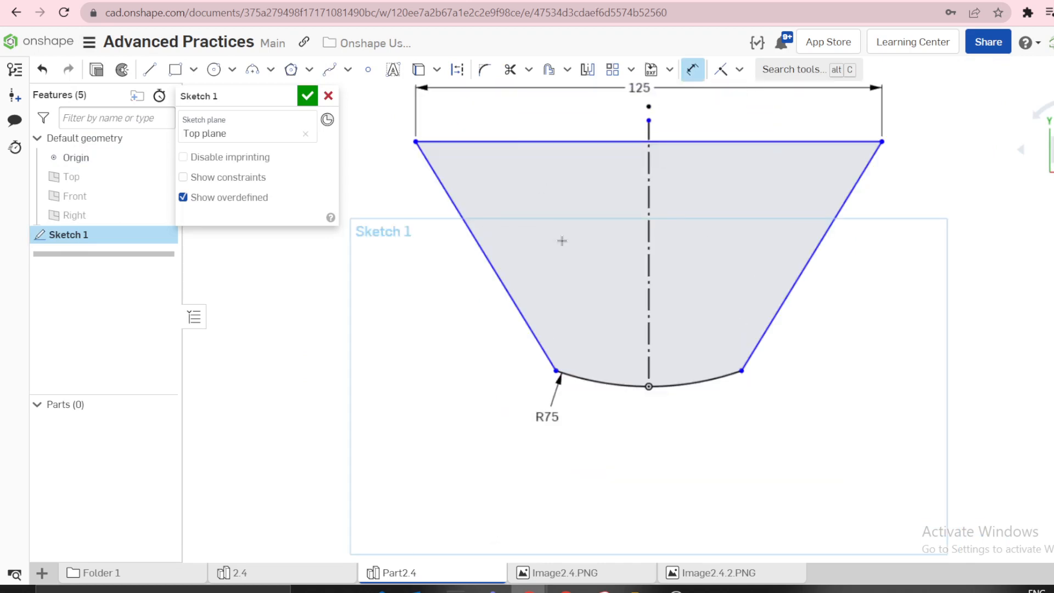
- Dimension the vertical distance from the profile's top edge to the lowest point of the bottom arc as 100 mm
click(611, 142)
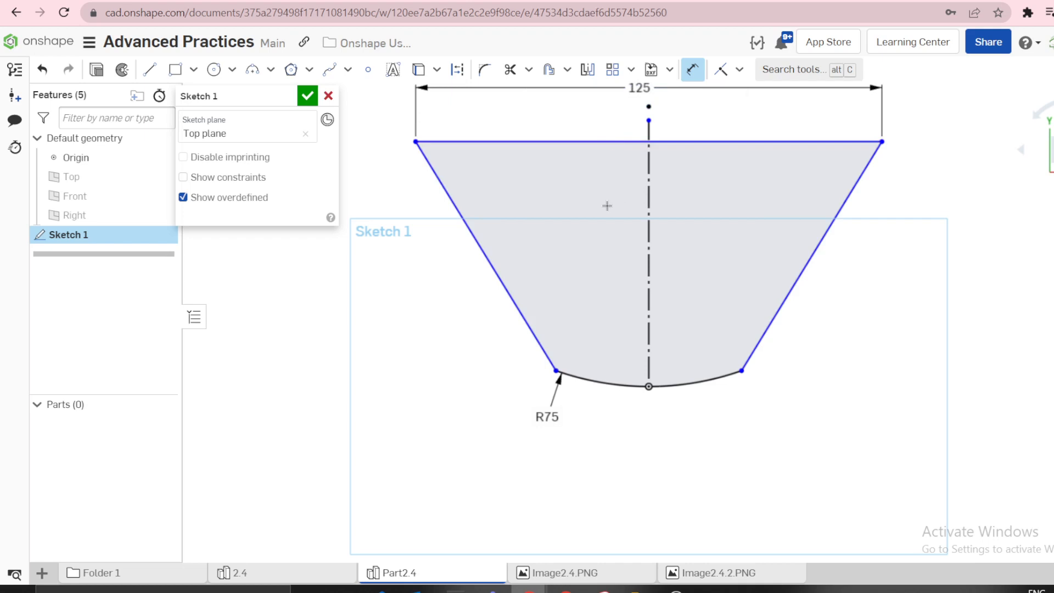
click(649, 387)
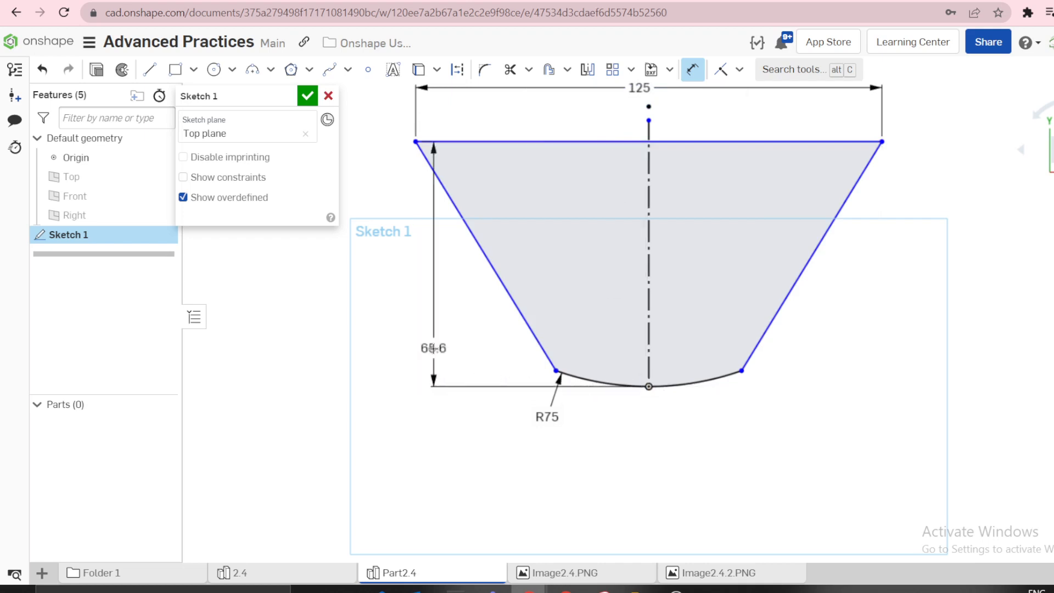
click(434, 314)
text(100)
key(Return)
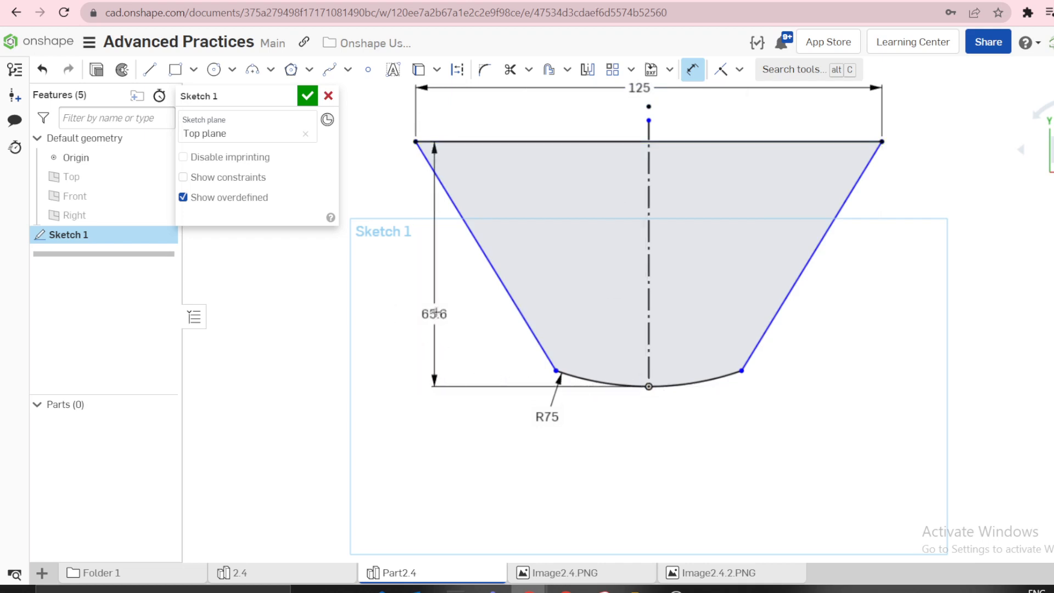
key(f)
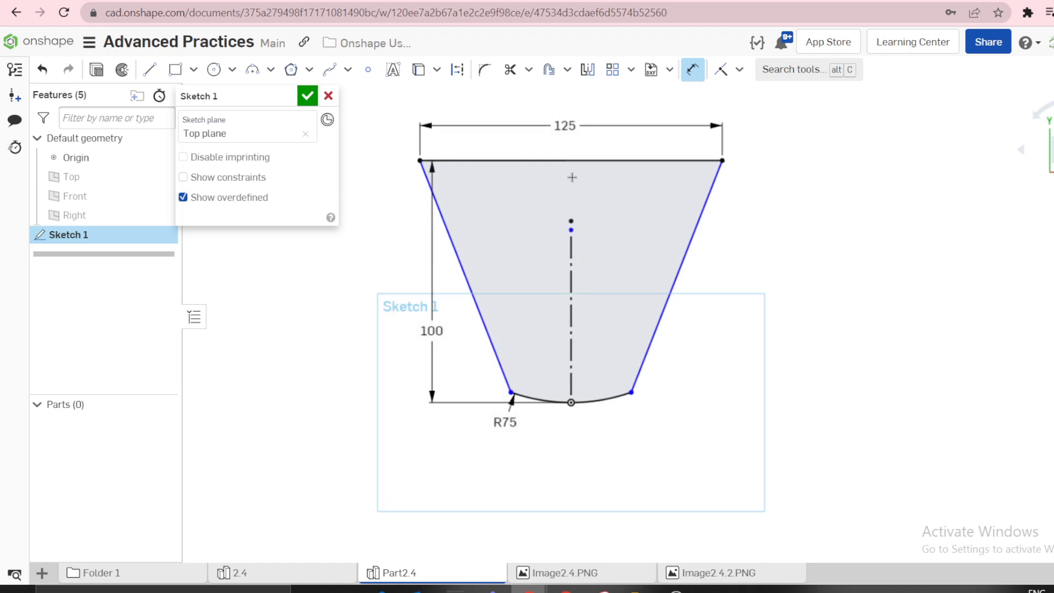
- Check the Image2.4 reference drawing and extend the centerline's upper end past the profile's top edge in Sketch 1
click(547, 572)
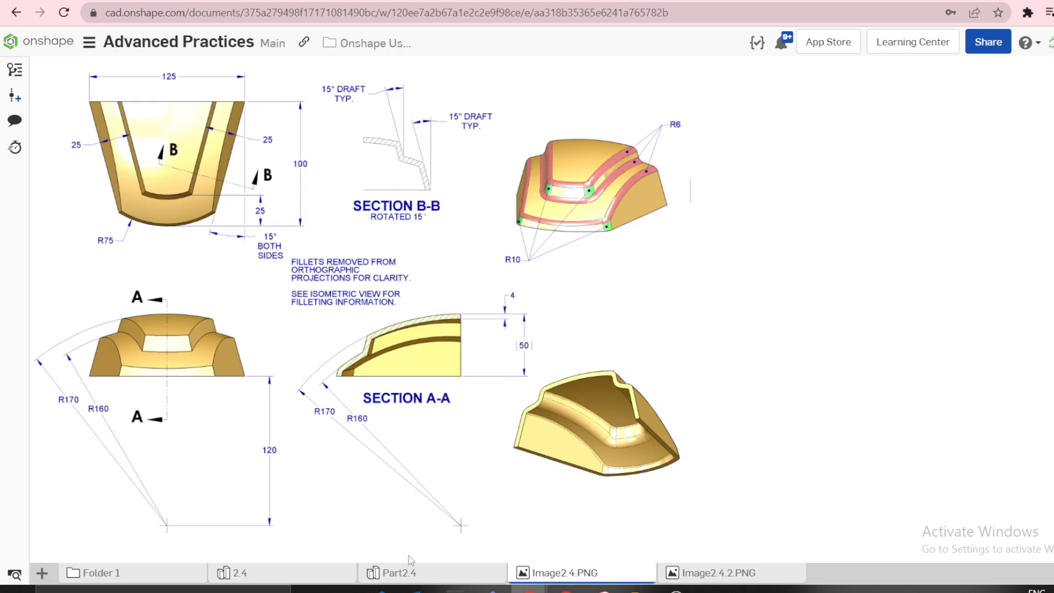
click(389, 571)
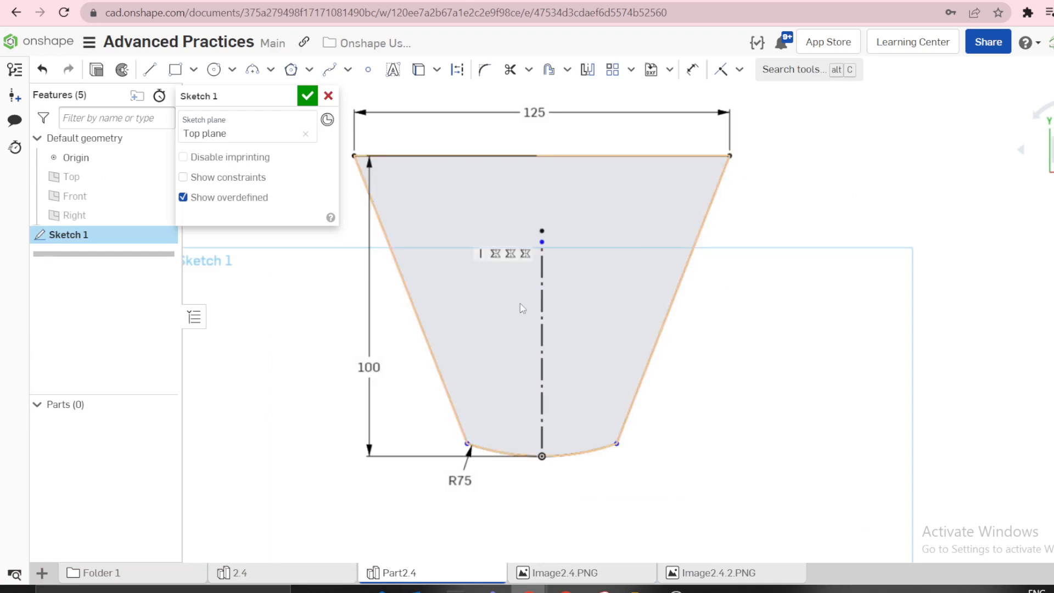
drag(548, 245, 549, 131)
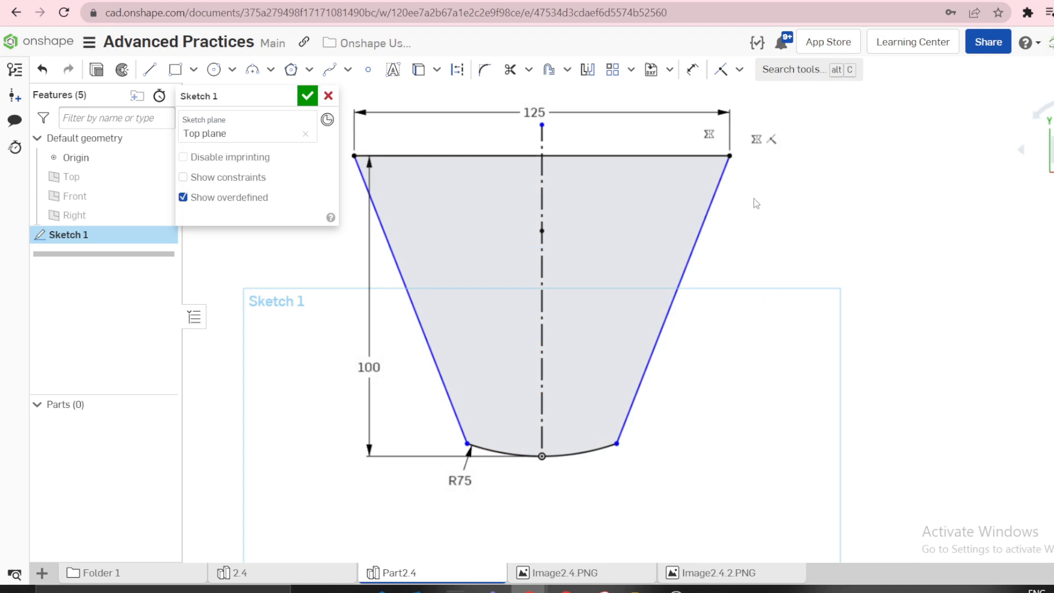
- Dimension the angle between the top edge and the right slanted side as 90-15 degrees
key(d)
click(712, 157)
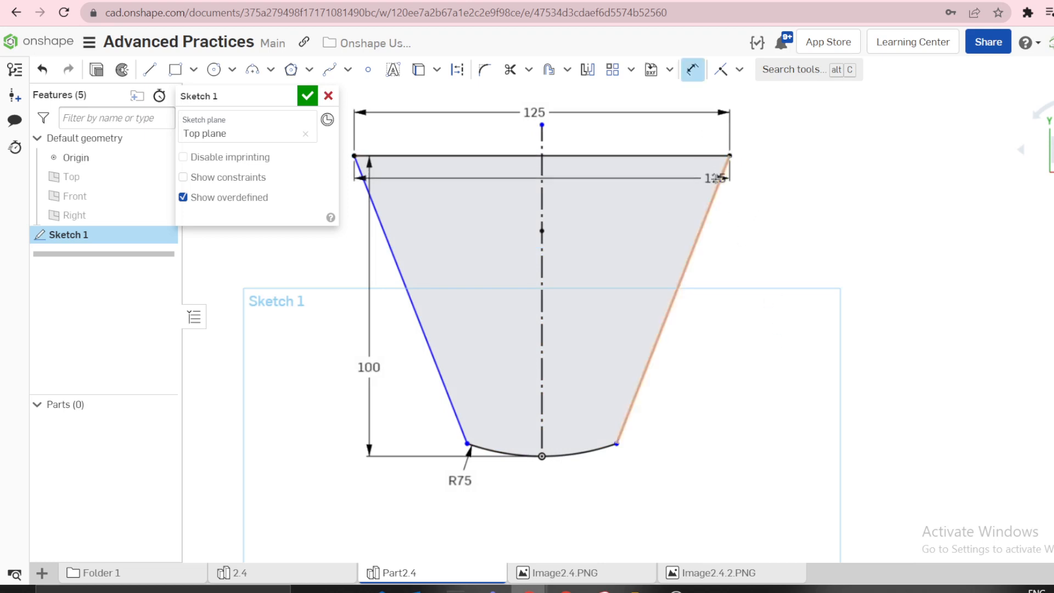
click(718, 176)
click(698, 183)
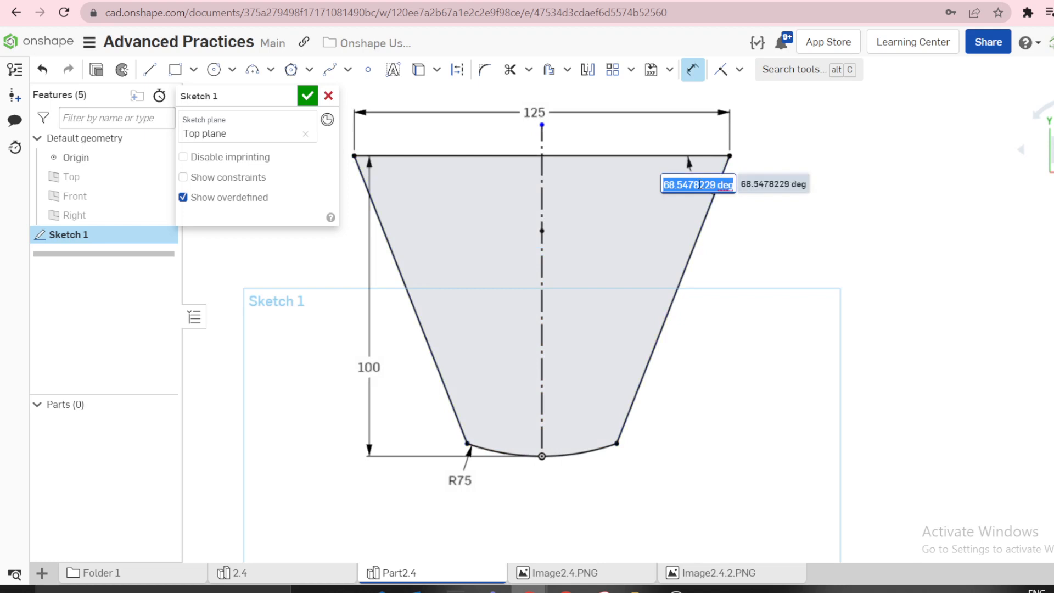
text(90-)
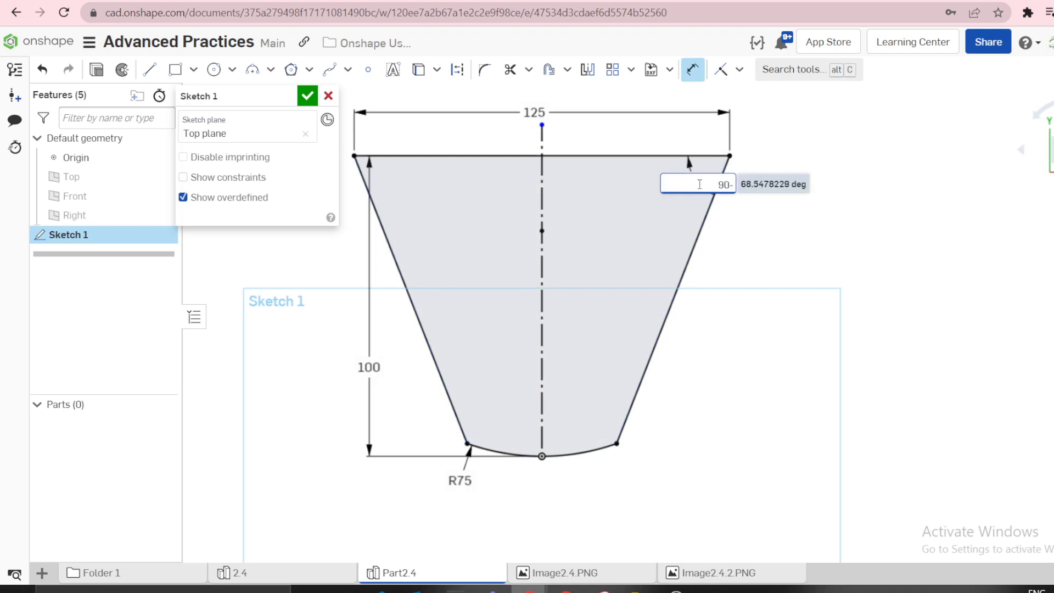
text(15)
key(Return)
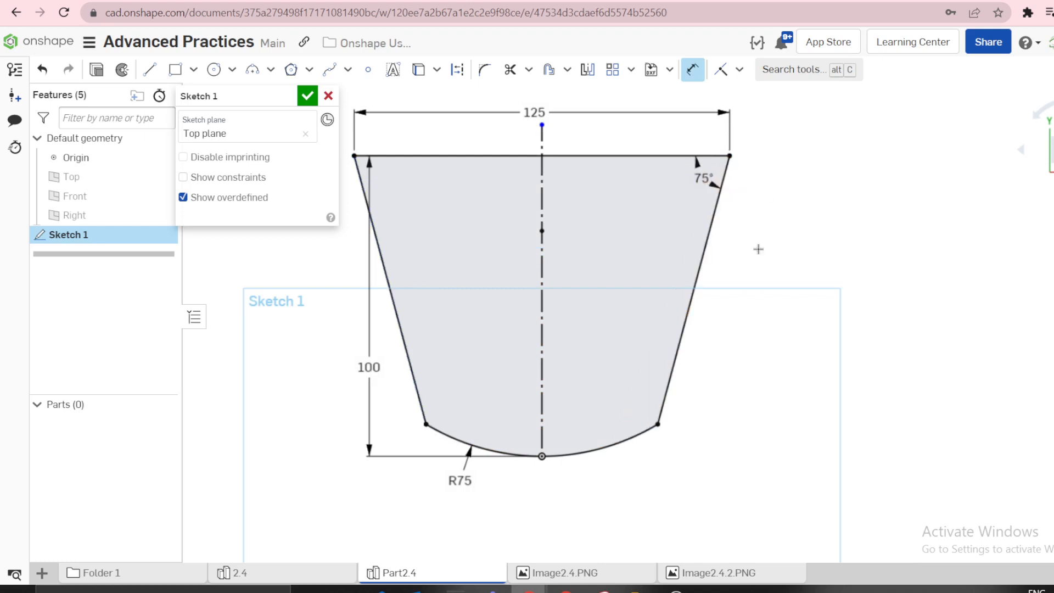
- Move the 100, 125 and R75 dimension labels further away from the profile outline
scroll(508, 337, down, 3)
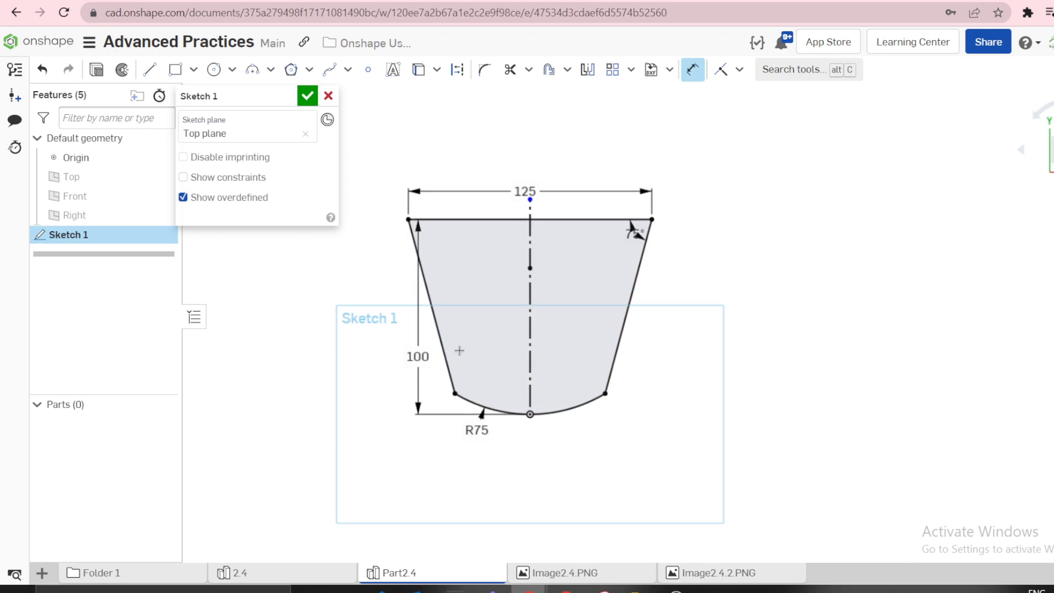
key(Escape)
drag(418, 356, 353, 313)
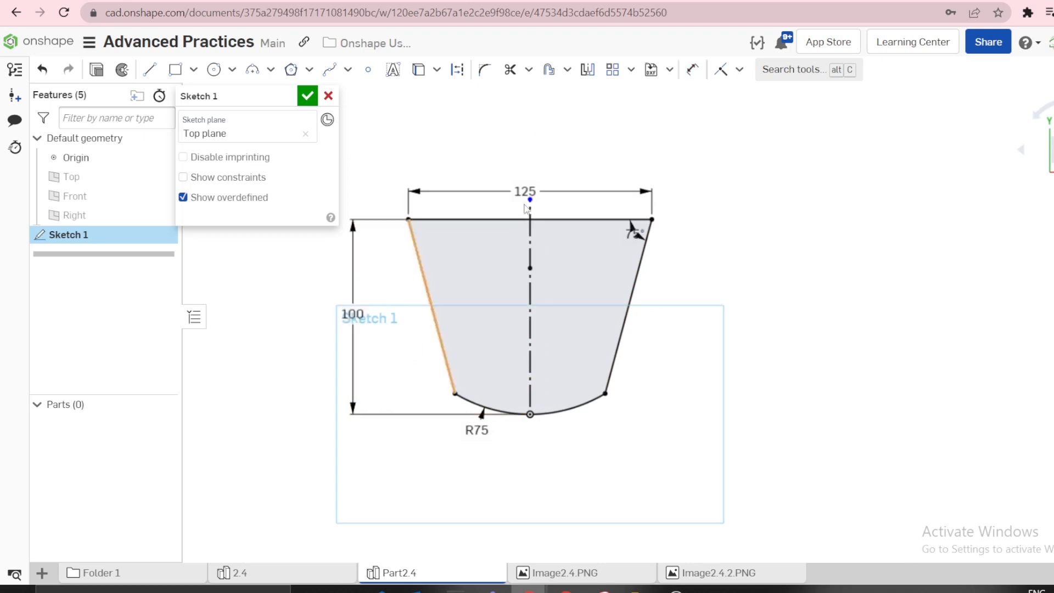
drag(523, 192, 524, 152)
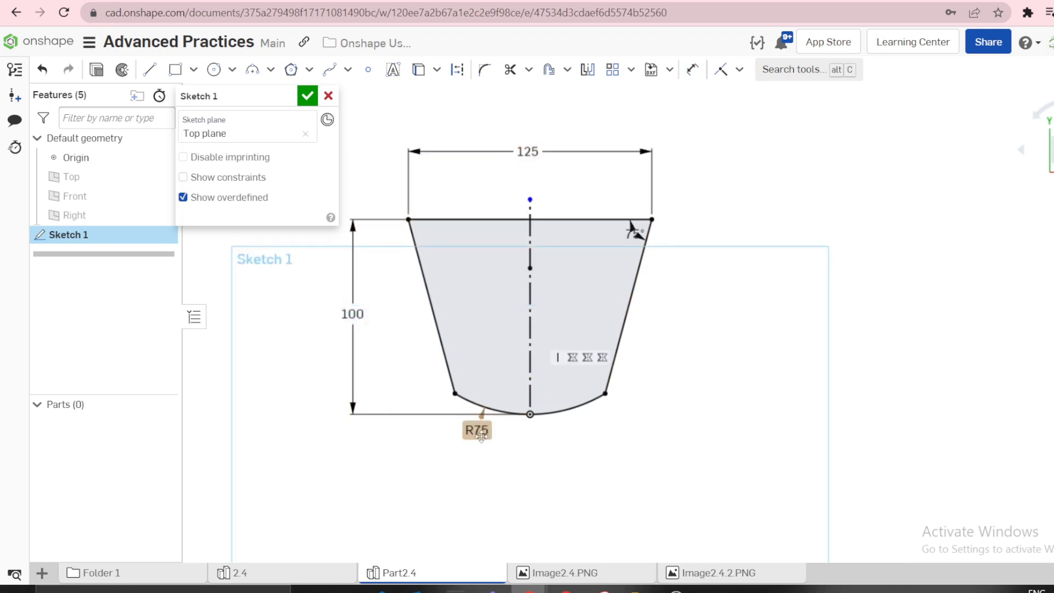
mouse_move(482, 434)
mouse_down()
mouse_move(565, 463)
mouse_move(571, 481)
mouse_up()
scroll(438, 200, up, 1)
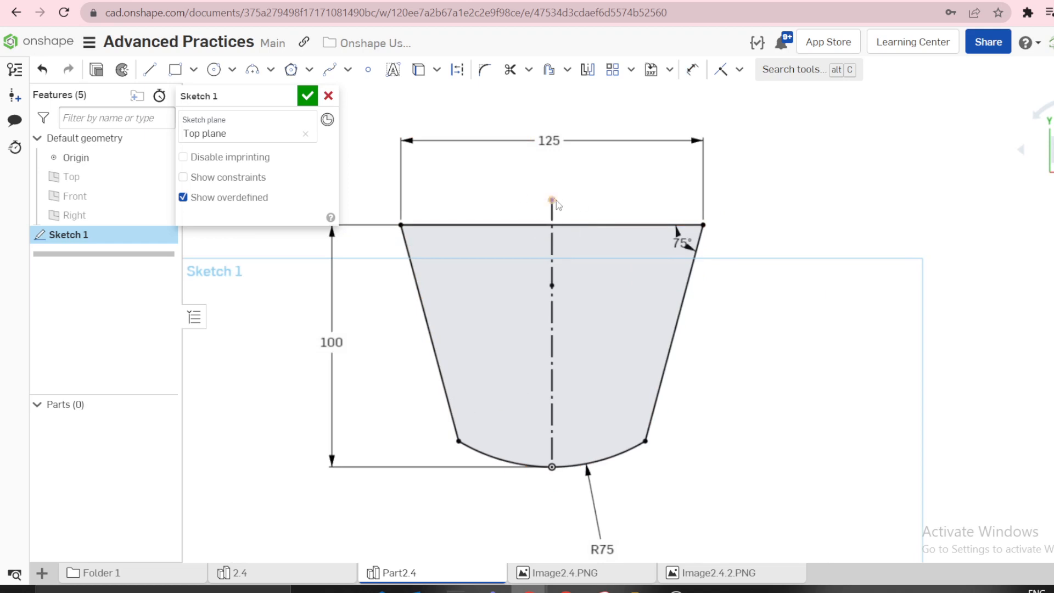
- Extend the centerline slightly further above the top edge and apply a Fix constraint to its upper endpoint
mouse_move(556, 201)
mouse_down()
mouse_move(552, 83)
mouse_move(555, 253)
mouse_move(583, 372)
mouse_move(585, 462)
mouse_move(569, 283)
mouse_move(578, 180)
mouse_up()
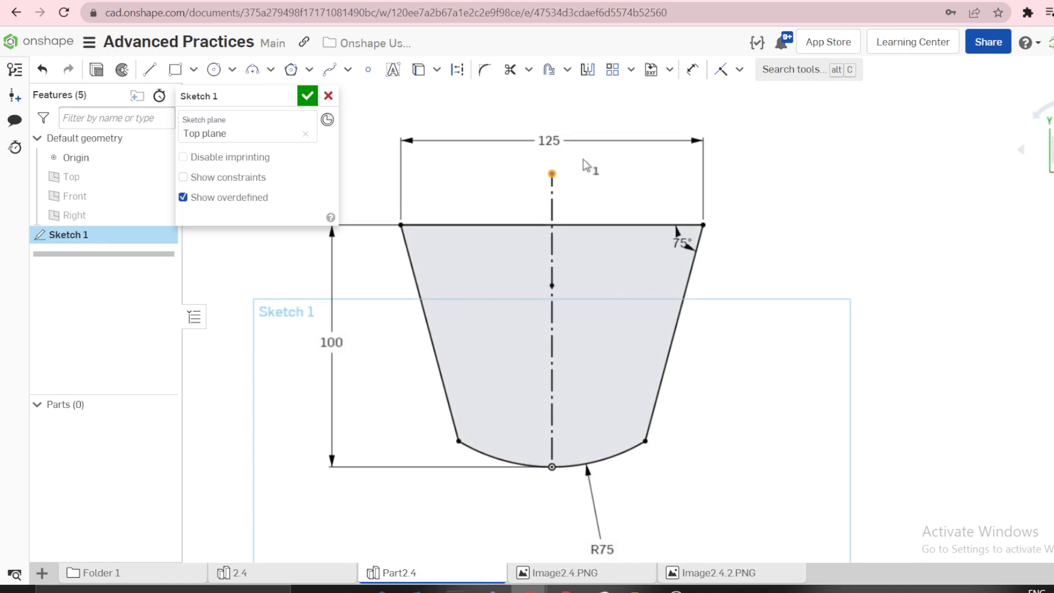
key(s)
click(739, 70)
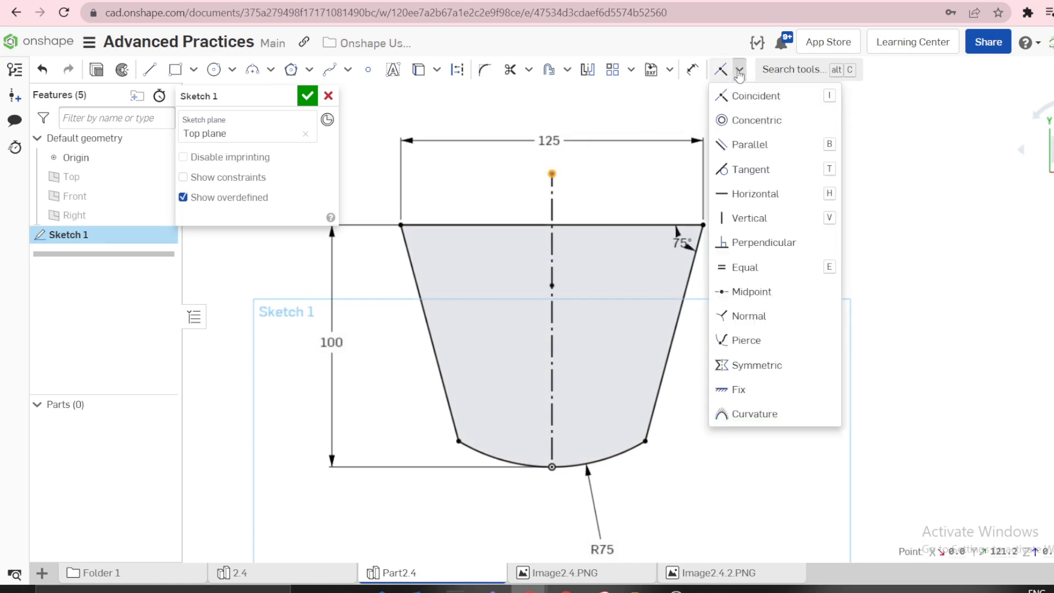
click(735, 388)
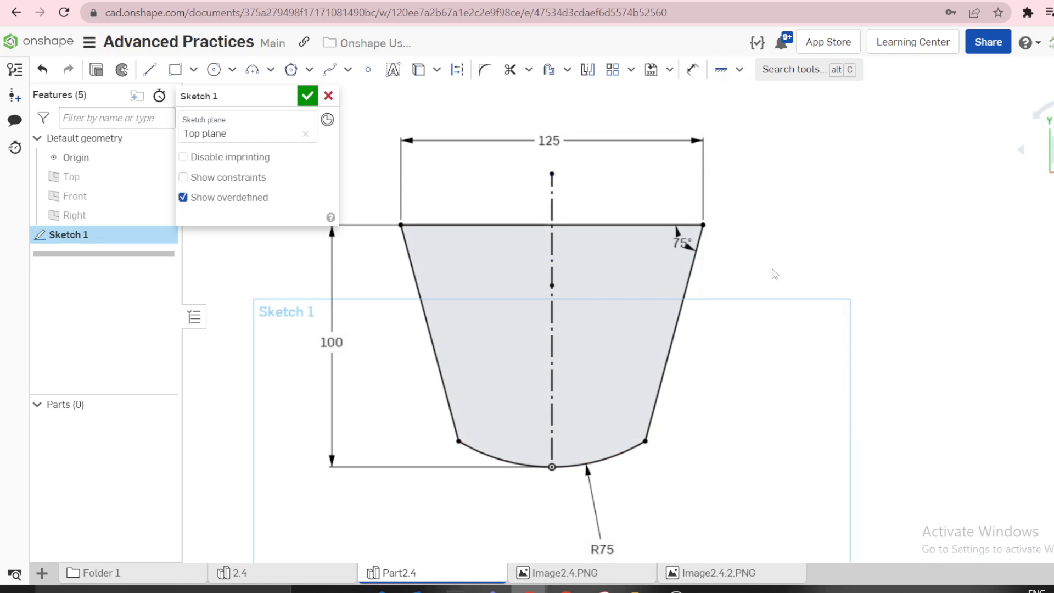
scroll(774, 273, down, 3)
scroll(718, 247, up, 3)
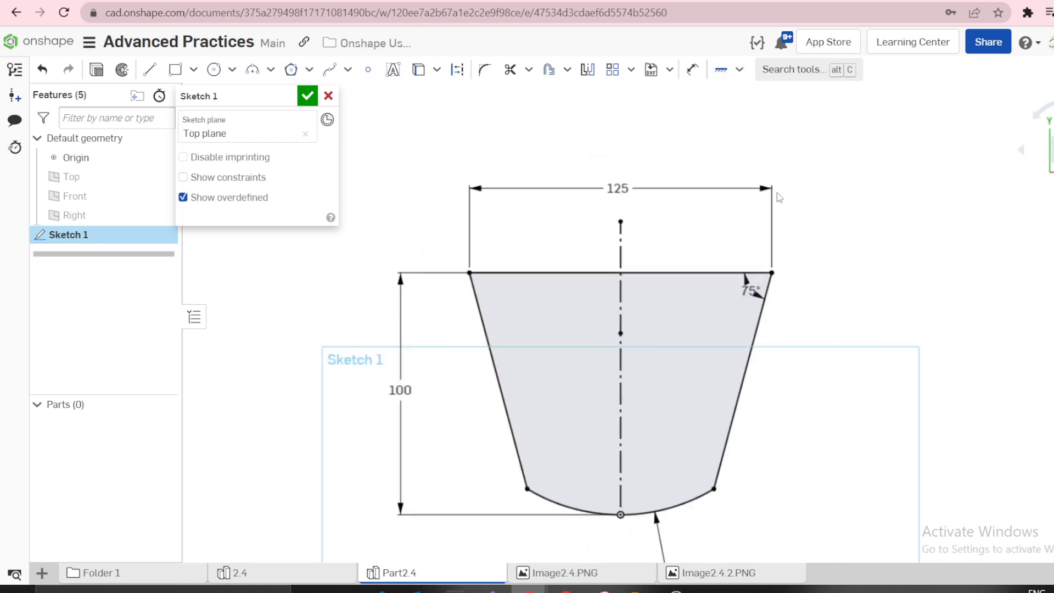
- Extrude the tapered Sketch 1 profile upward as a new solid with a blind depth of 100 mm
key(s)
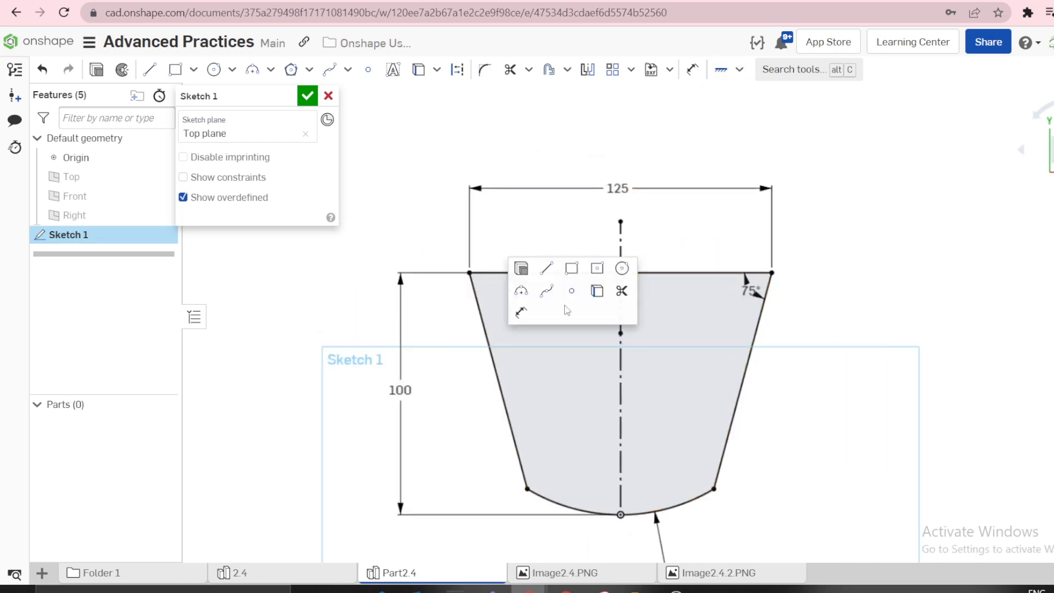
click(521, 269)
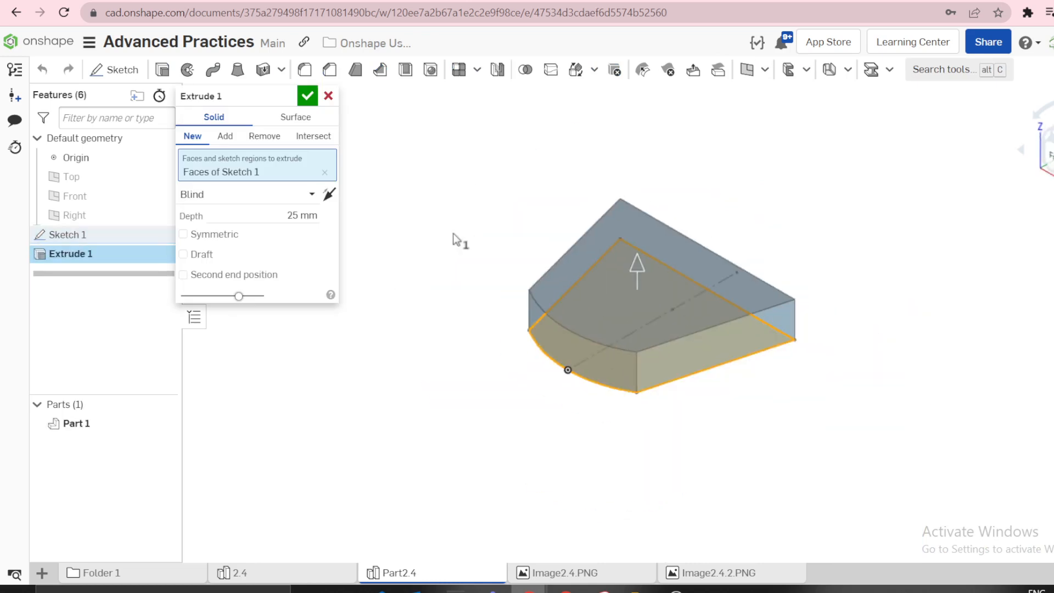
click(307, 216)
text(1)
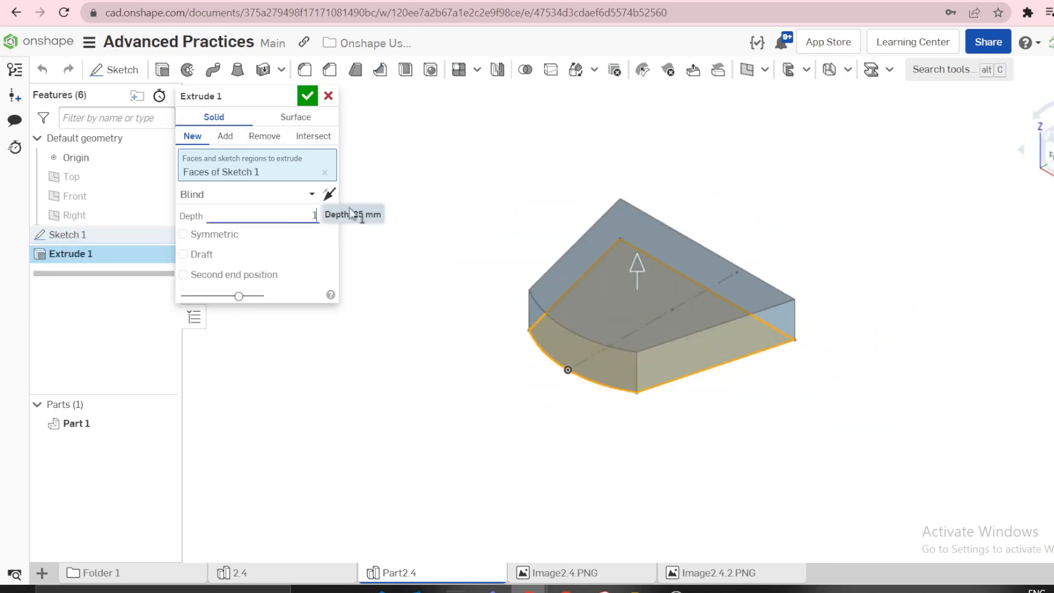
text(00)
click(309, 96)
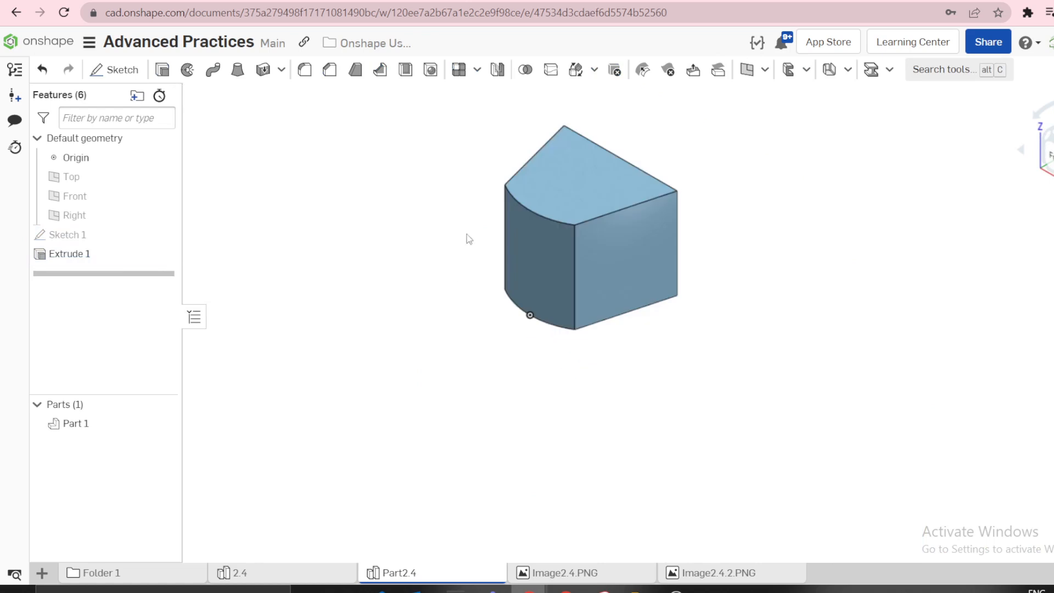
- Consult the Image2.4 reference drawing and start a new sketch on the Front plane of Part2.4
click(551, 576)
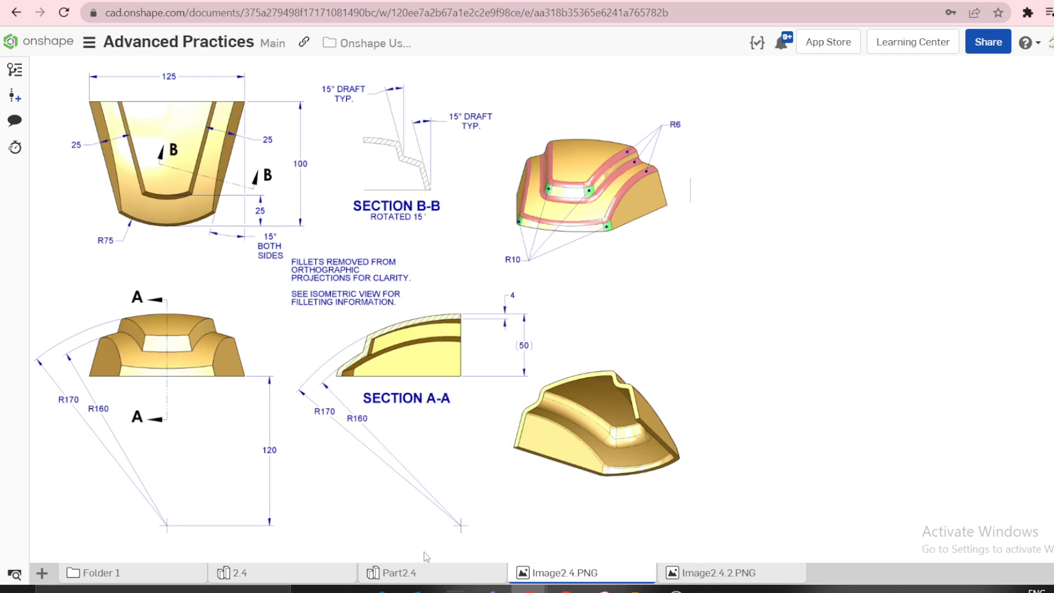
click(409, 572)
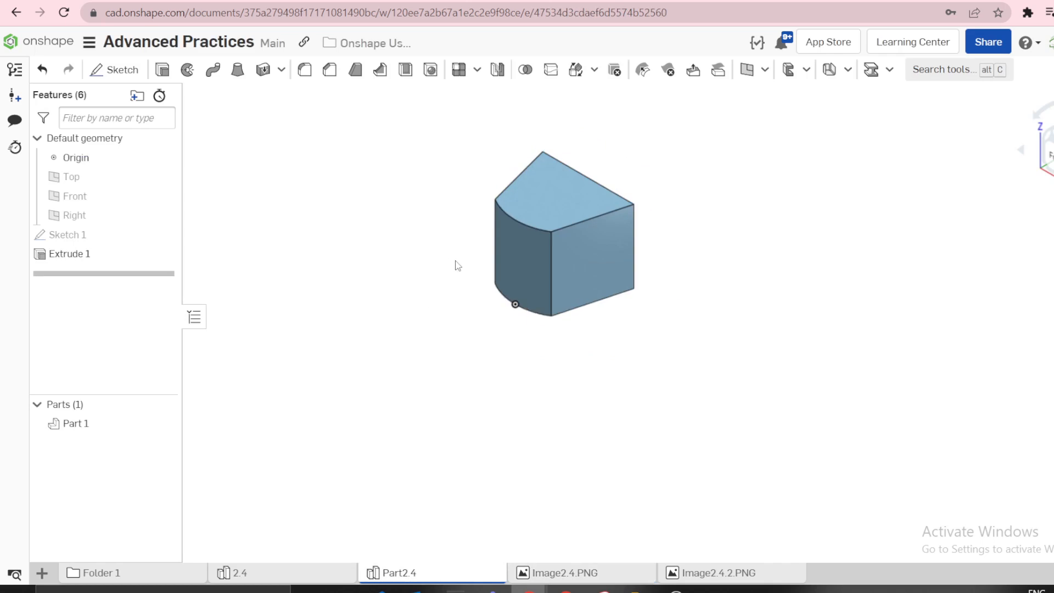
right_drag(584, 357, 620, 359)
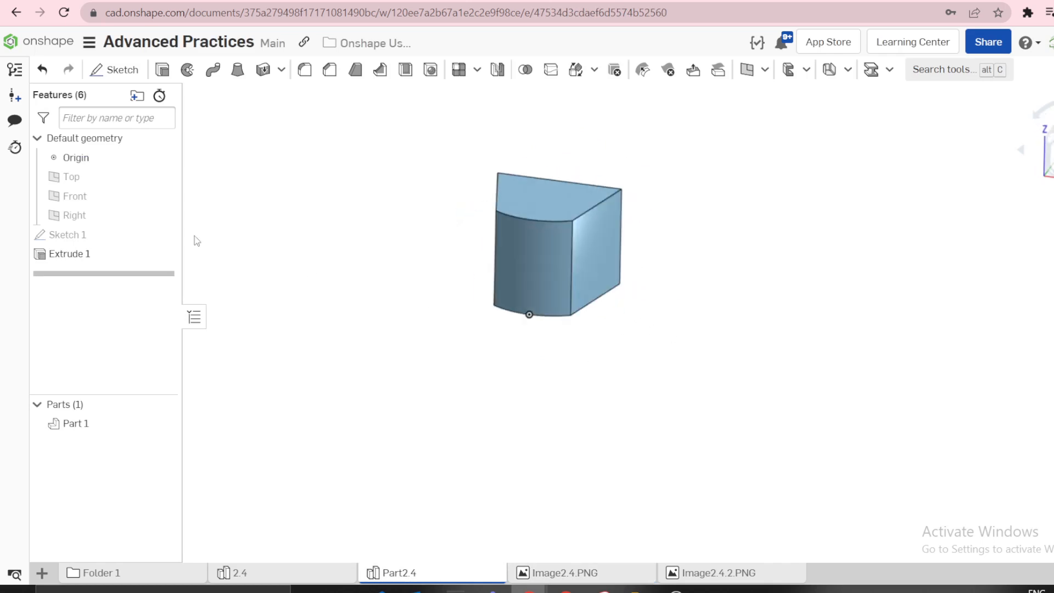
right_click(67, 201)
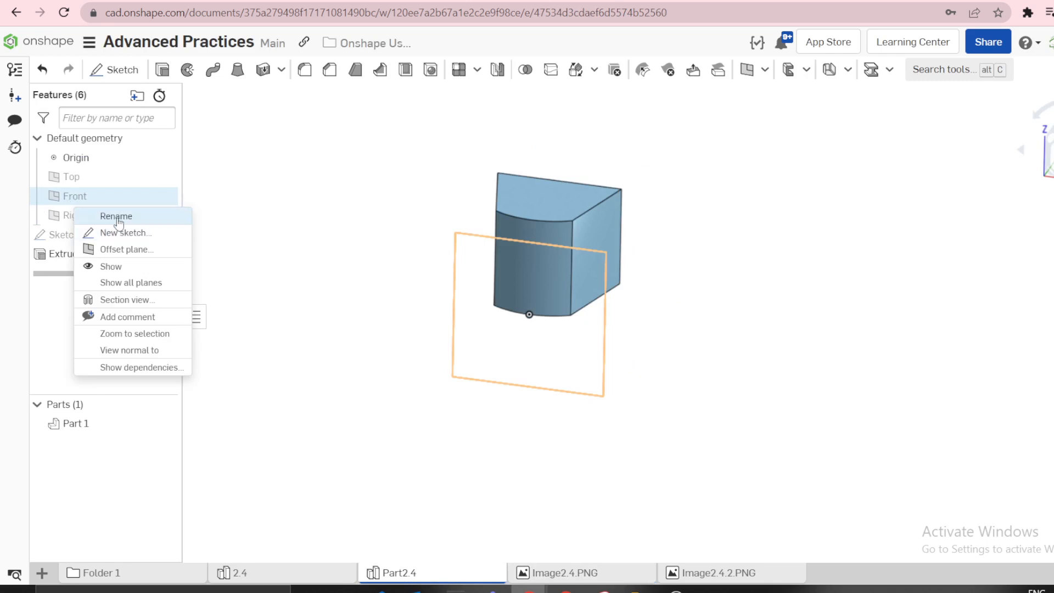
click(266, 210)
click(96, 218)
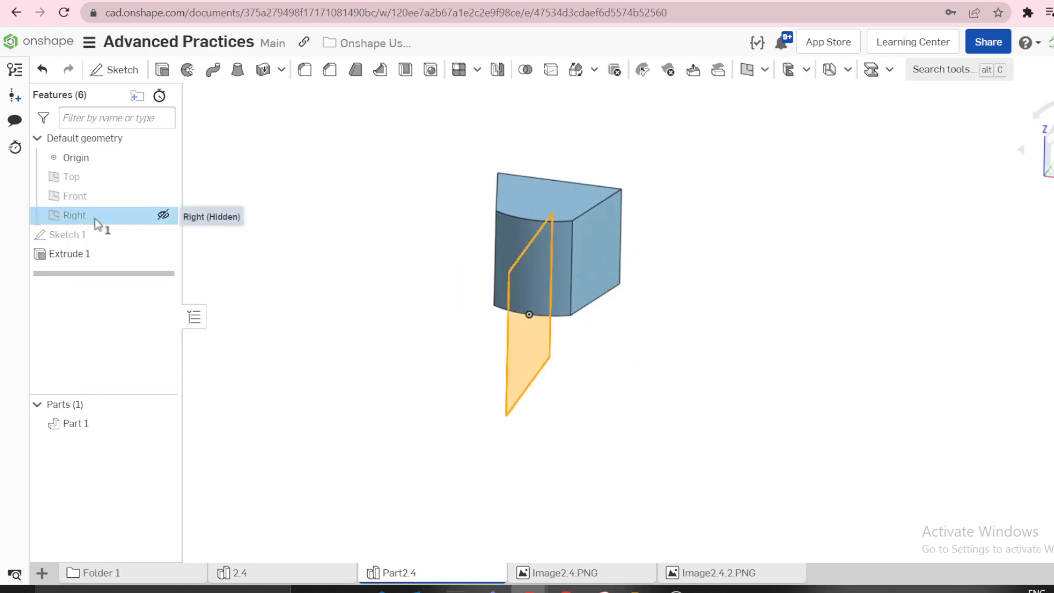
click(318, 182)
right_click(75, 198)
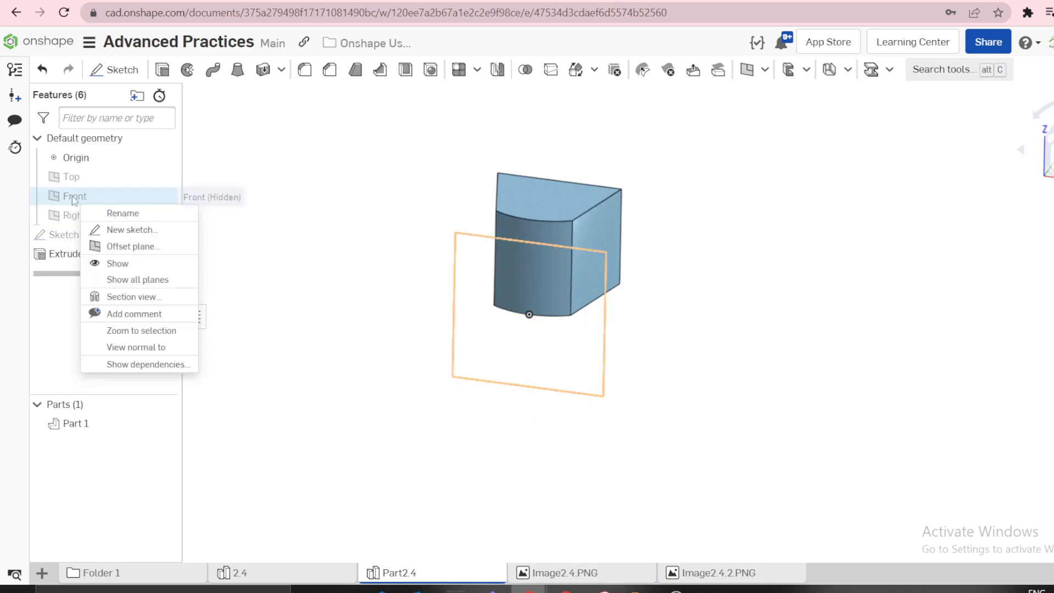
click(105, 227)
key(n)
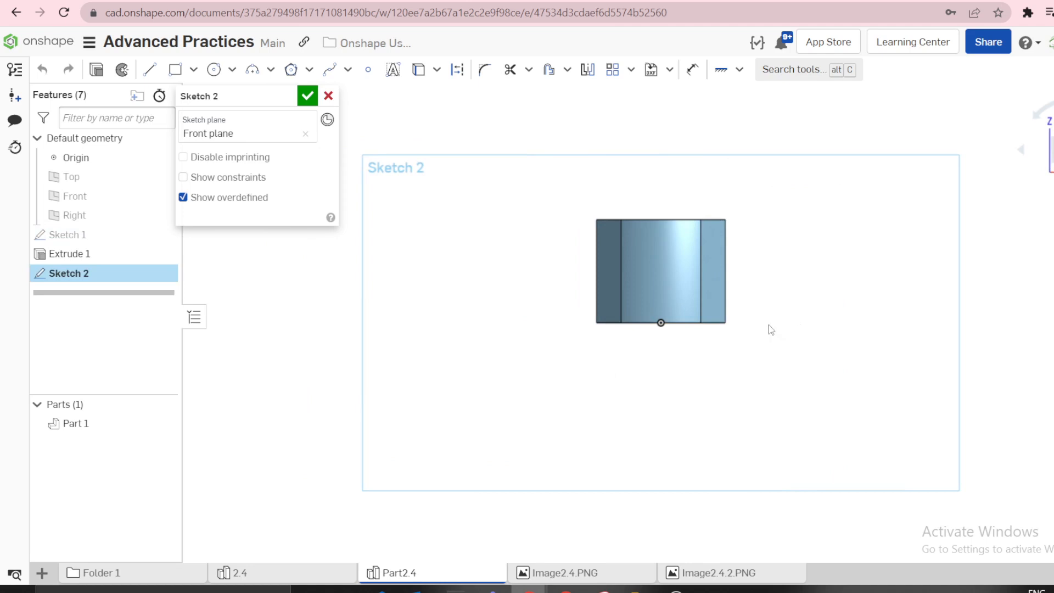
- Sketch a three-point arc bulging upward over the top of the block, wider than its right side
key(a)
click(579, 223)
click(840, 234)
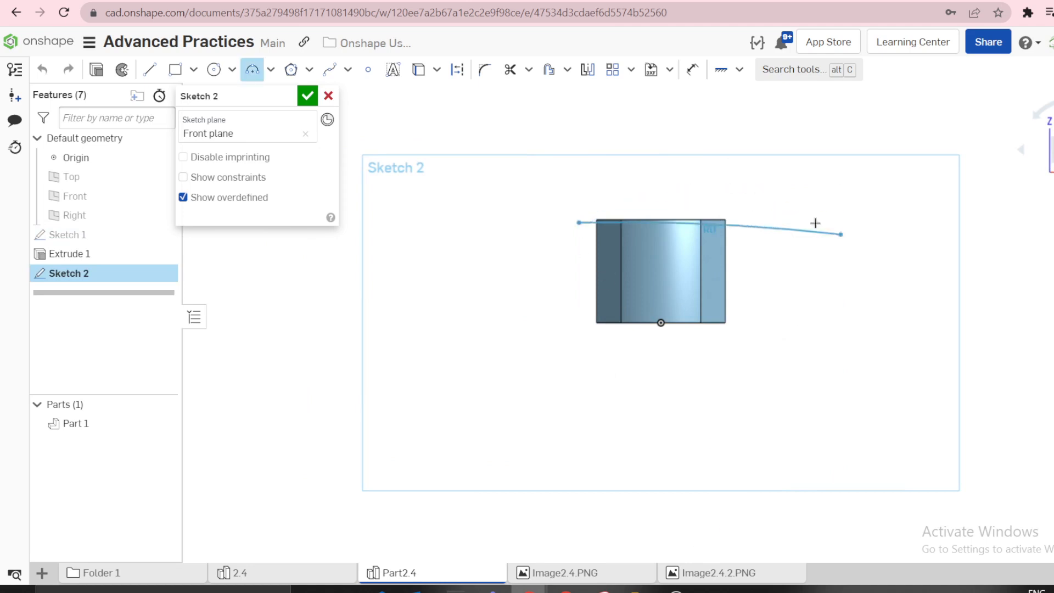
click(779, 190)
key(Escape)
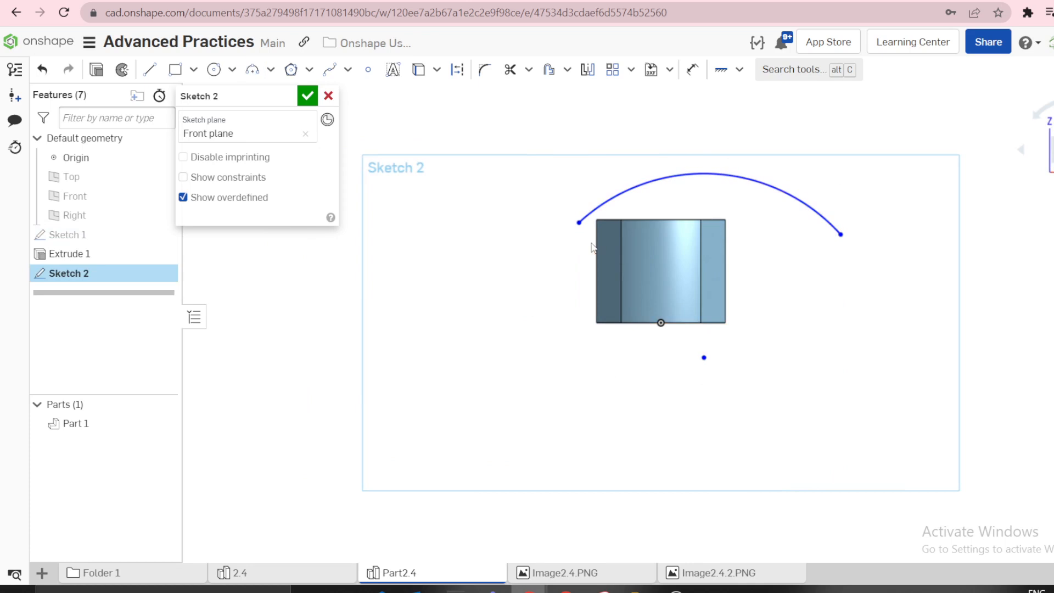
- Make the arc's left and right endpoints coincident with the block's left and right vertical edges
click(596, 247)
click(581, 224)
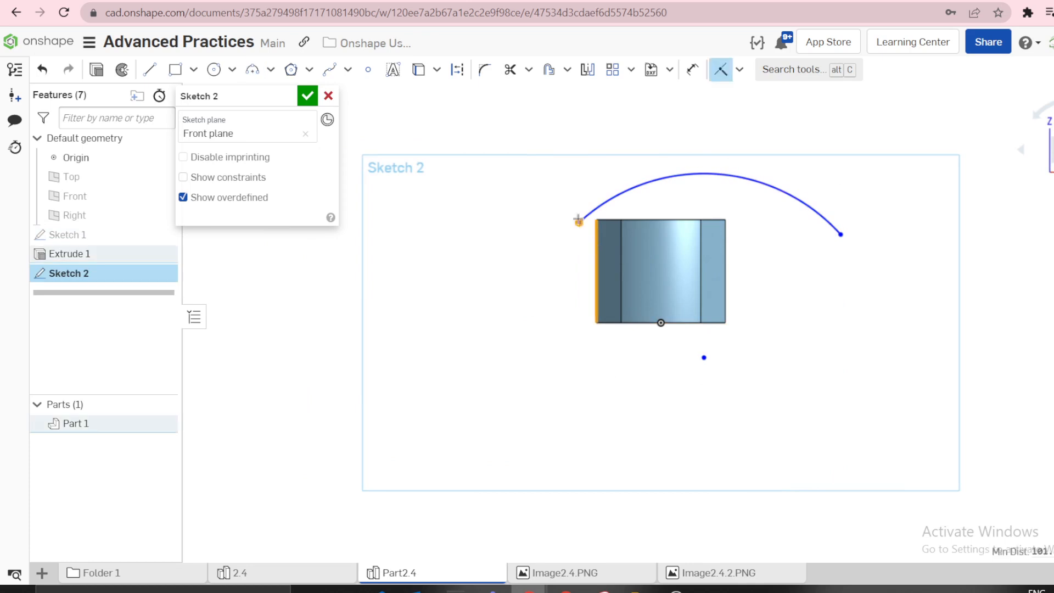
key(i)
click(725, 254)
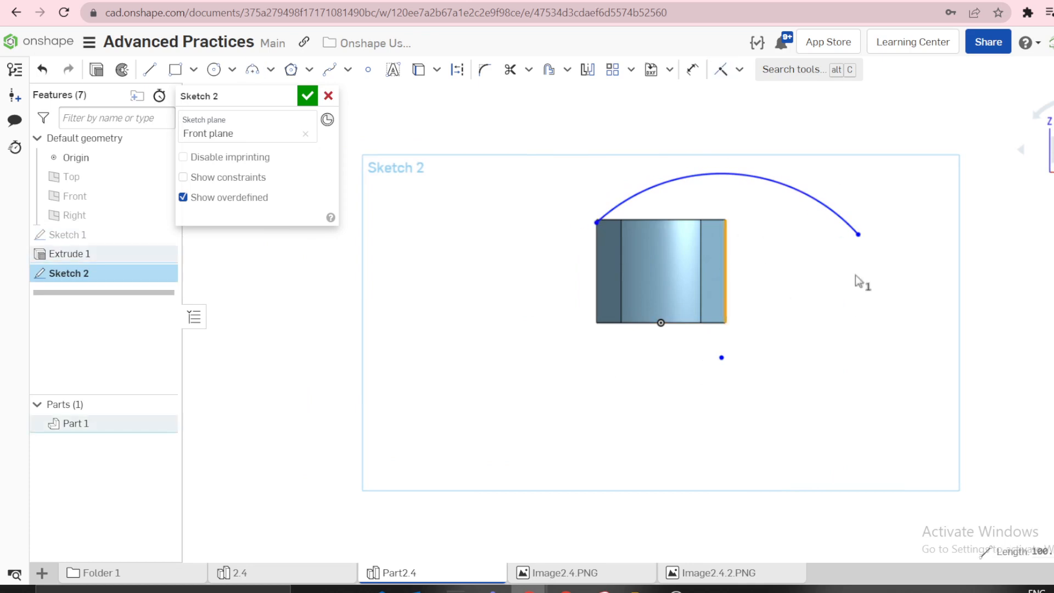
click(863, 234)
key(i)
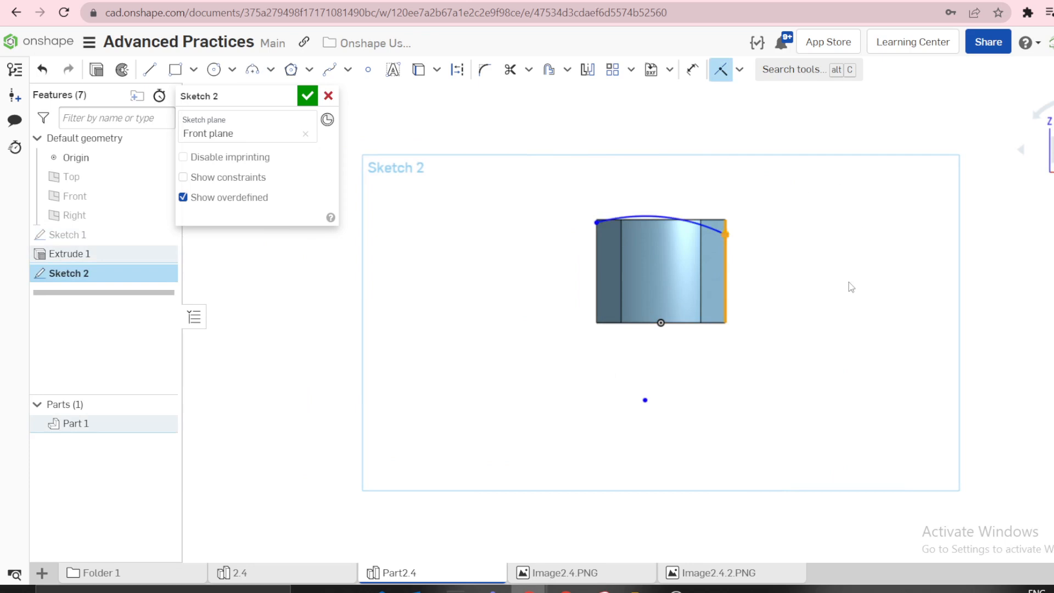
- Align the arc's two endpoints horizontally with each other and its center point vertically with the origin
click(597, 223)
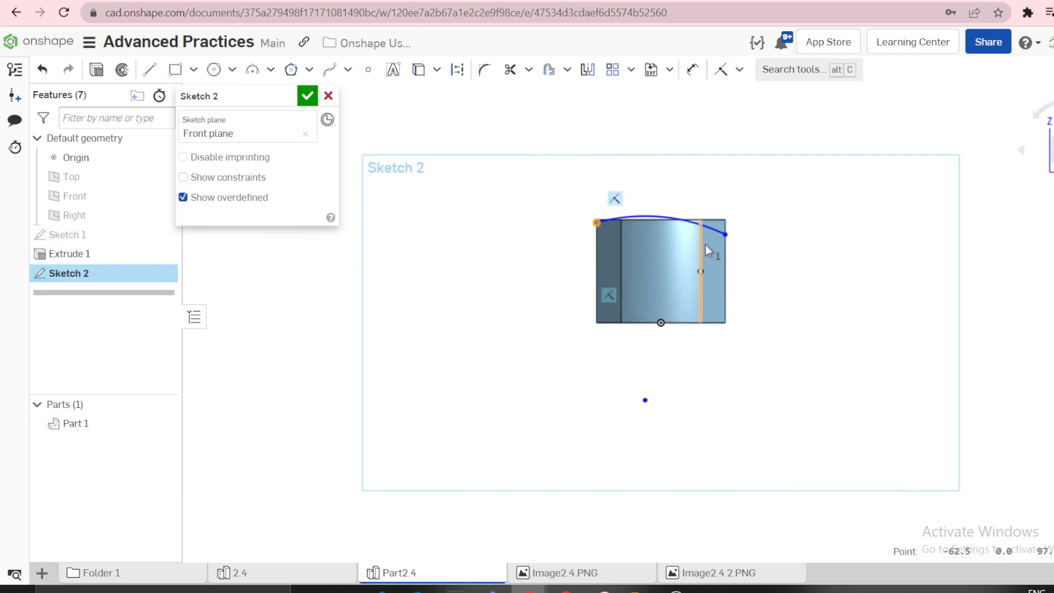
click(725, 234)
key(h)
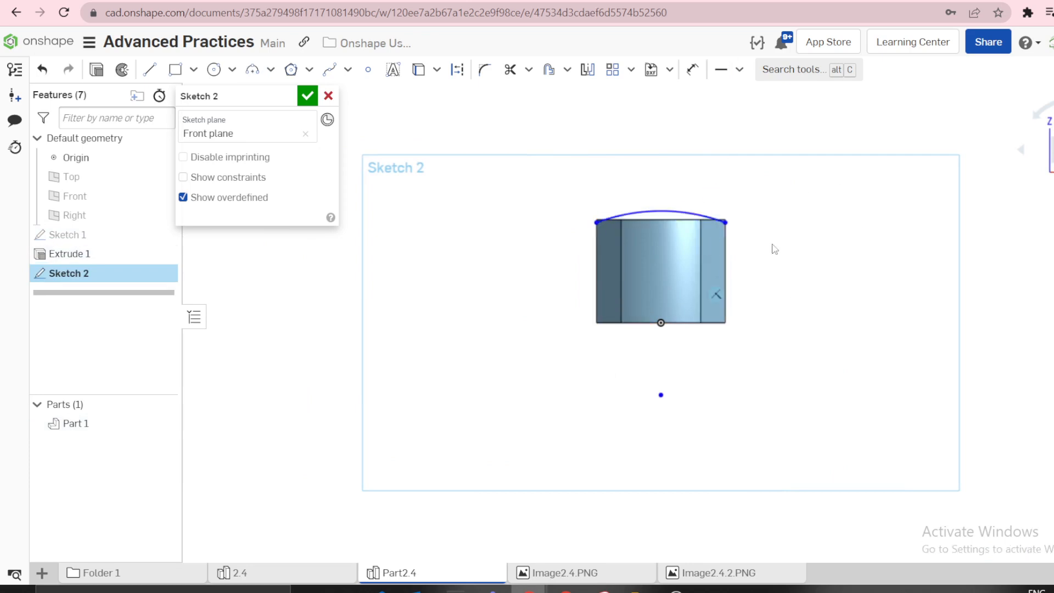
click(661, 322)
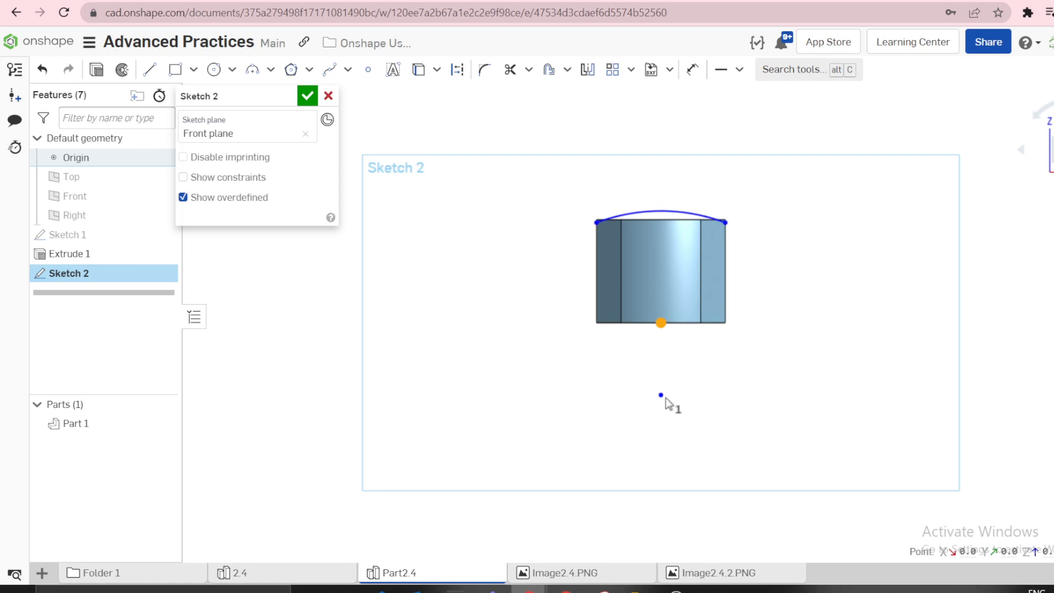
click(661, 394)
key(v)
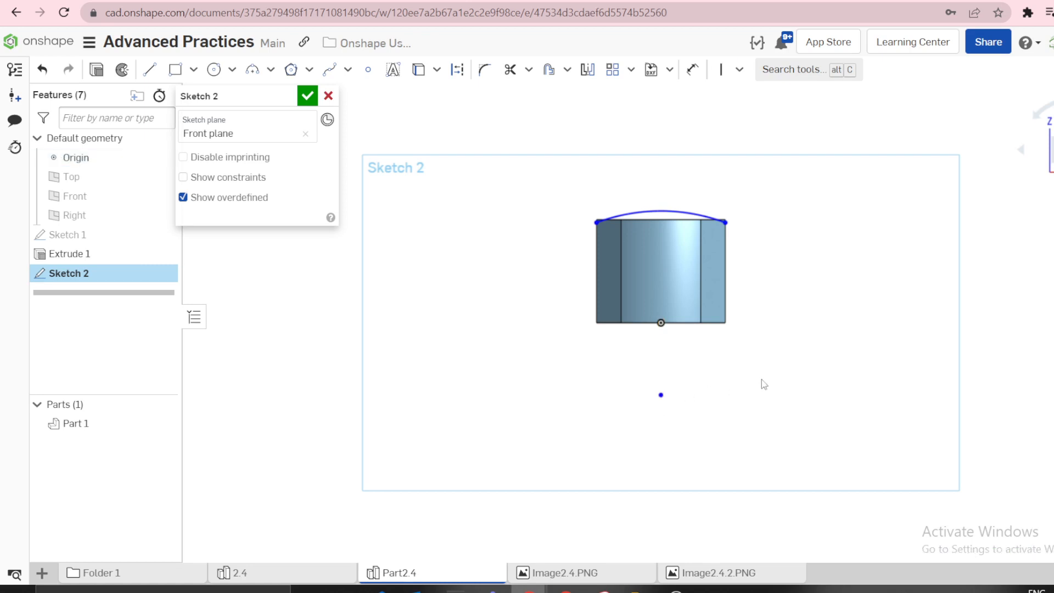
- Dimension the arc's center point 120 mm below the block's bottom edge
scroll(767, 384, down, 3)
scroll(766, 384, up, 1)
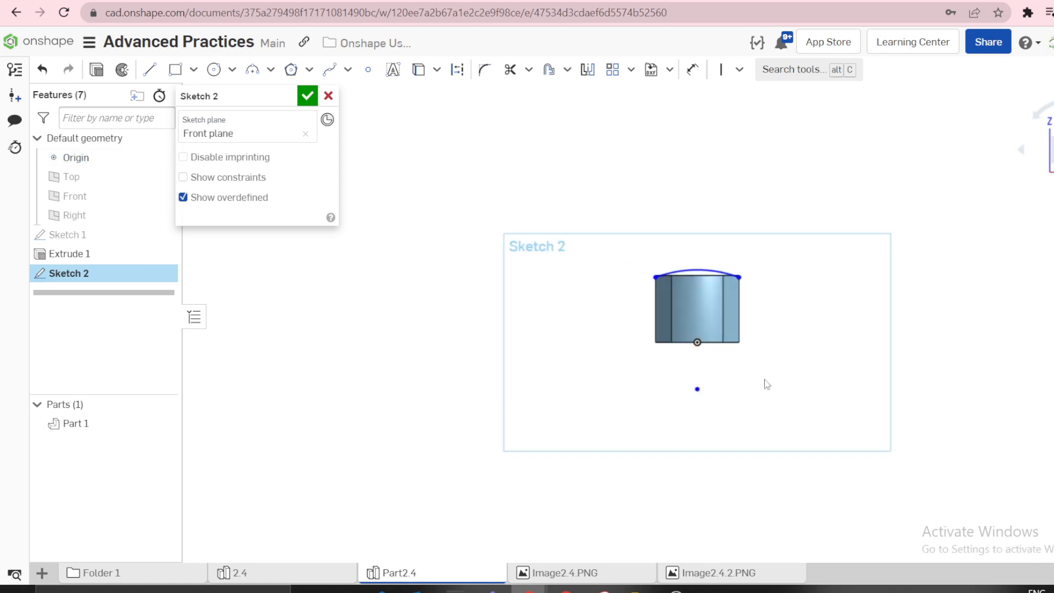
key(d)
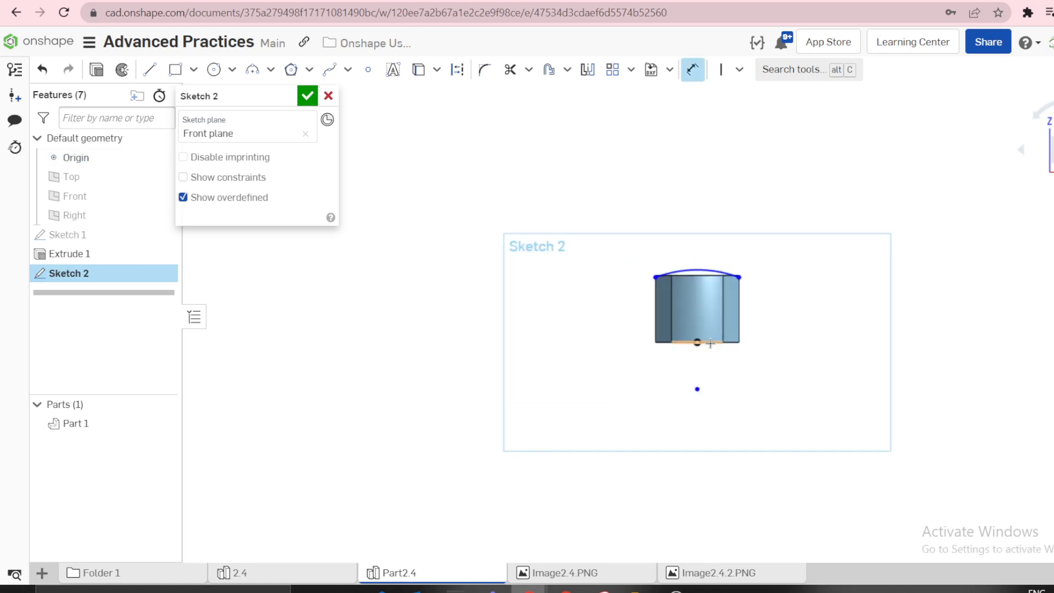
click(696, 391)
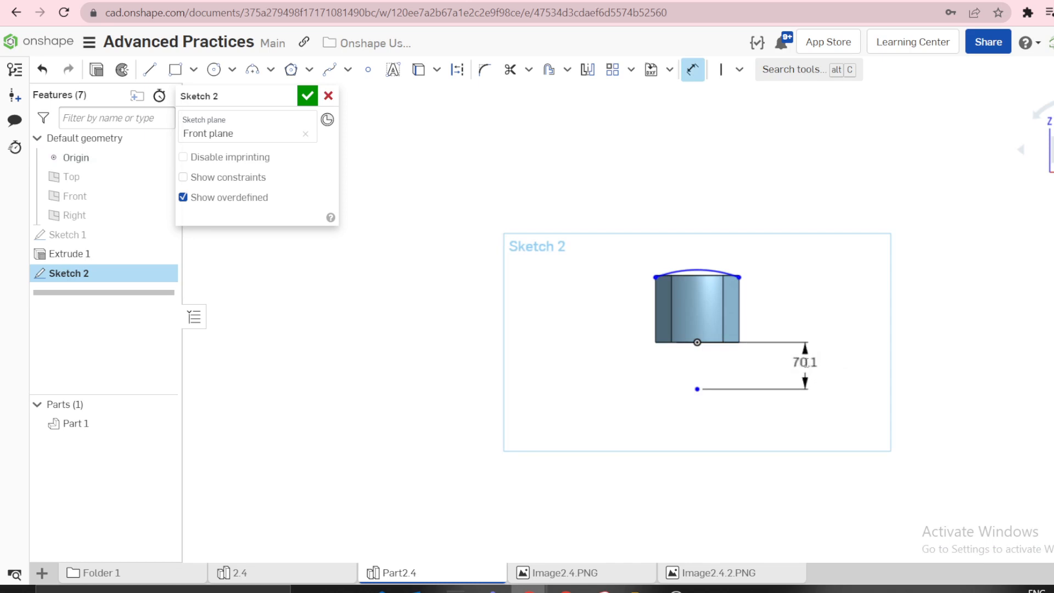
click(805, 362)
text(120)
key(Return)
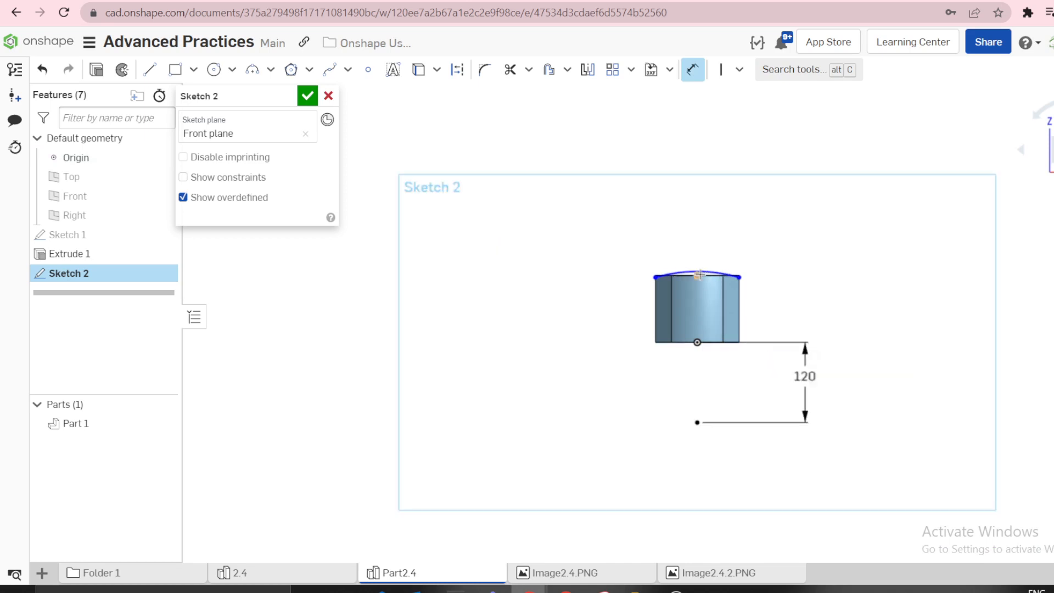
- Dimension the arc's radius as 160 mm
click(718, 273)
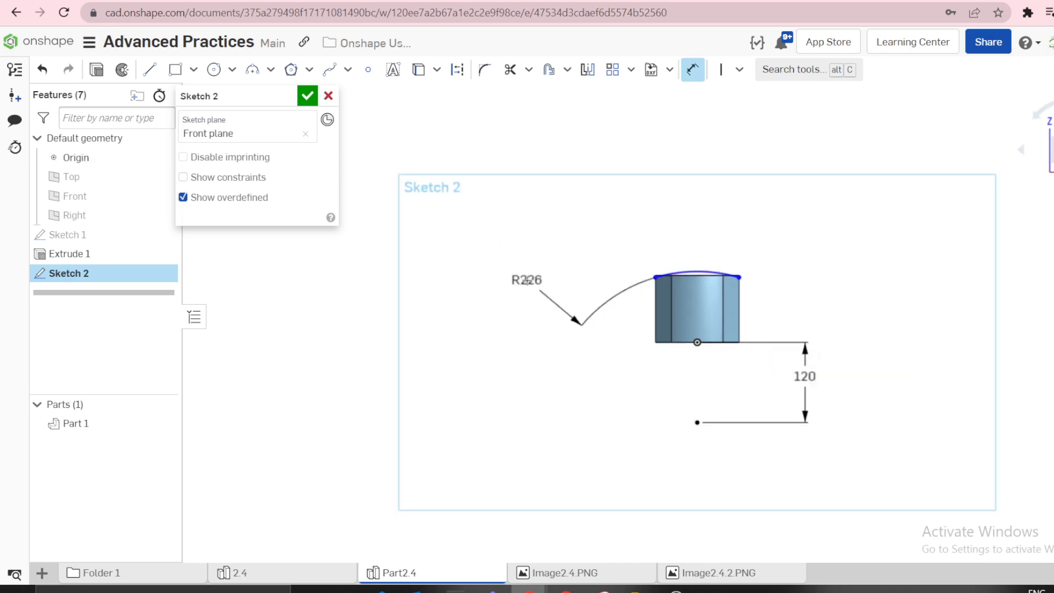
click(527, 280)
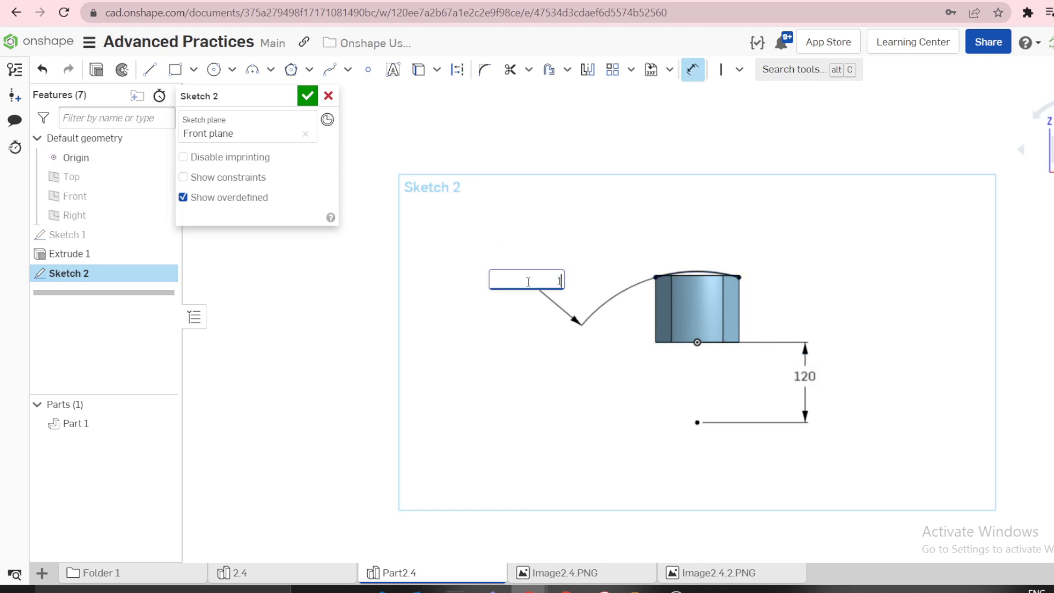
text(160)
key(Return)
scroll(806, 323, up, 4)
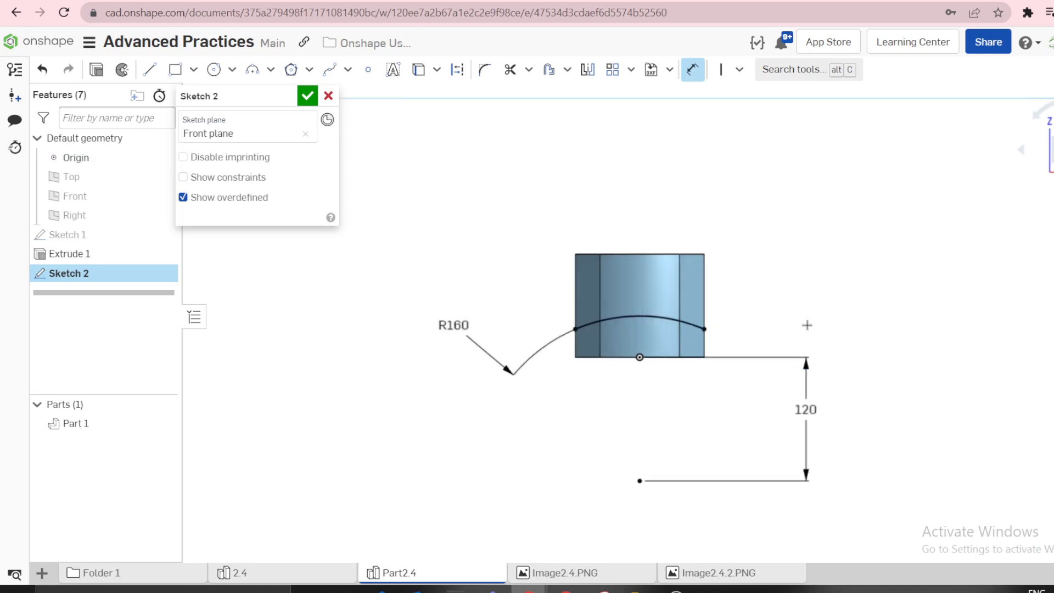
- Close the profile with three lines rising about 122 mm from the arc's endpoints to above the block, making the right line vertical
key(l)
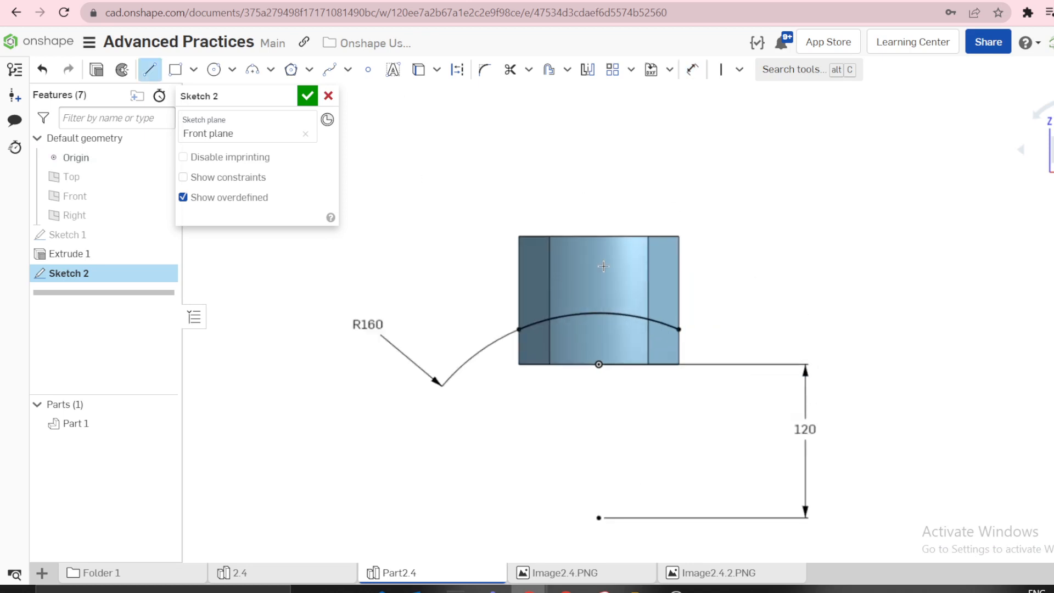
click(519, 329)
click(519, 174)
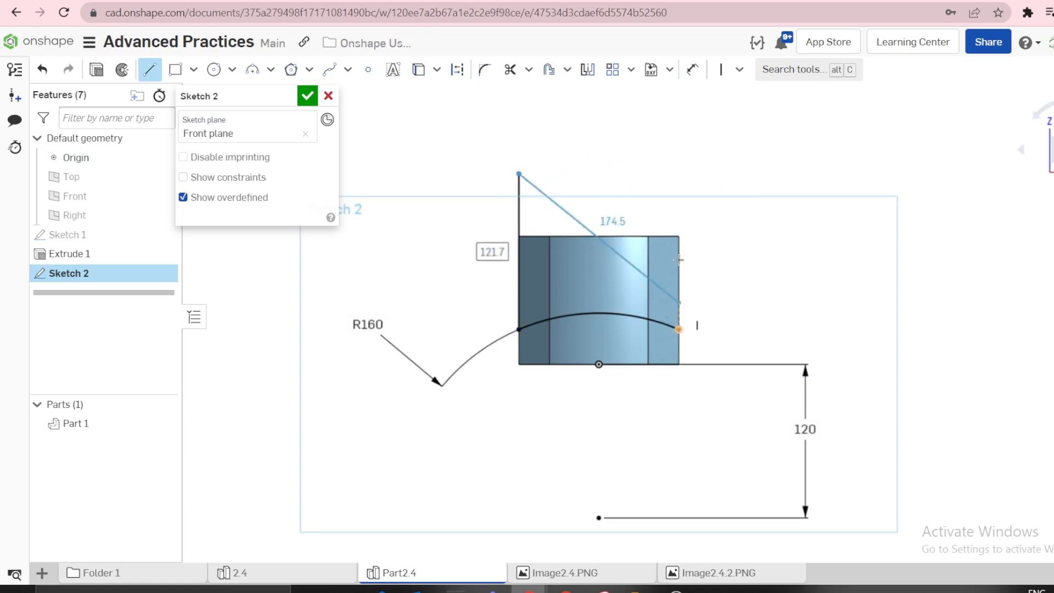
click(689, 172)
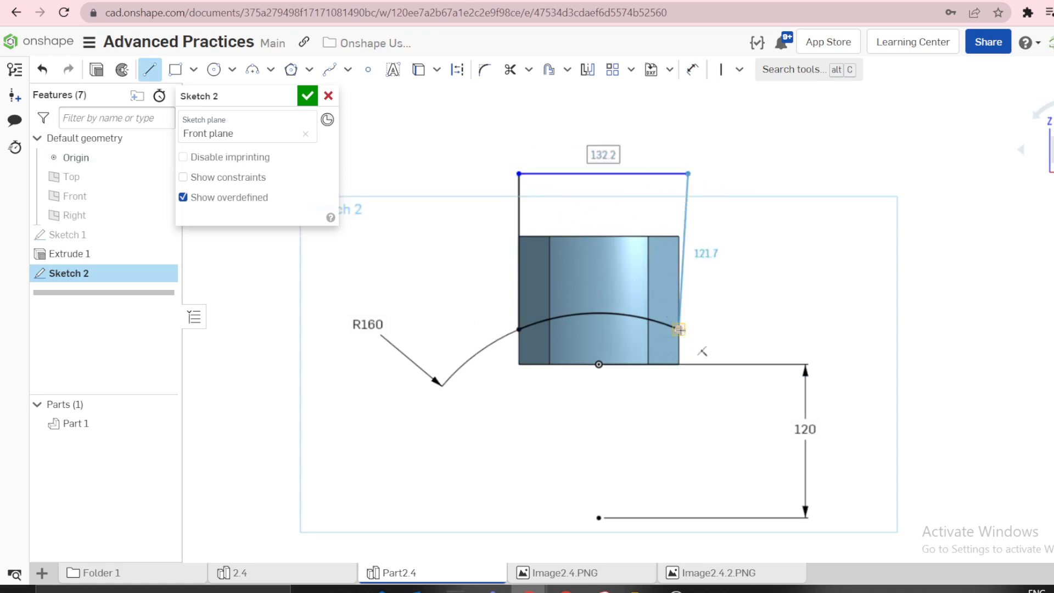
click(679, 329)
key(Escape)
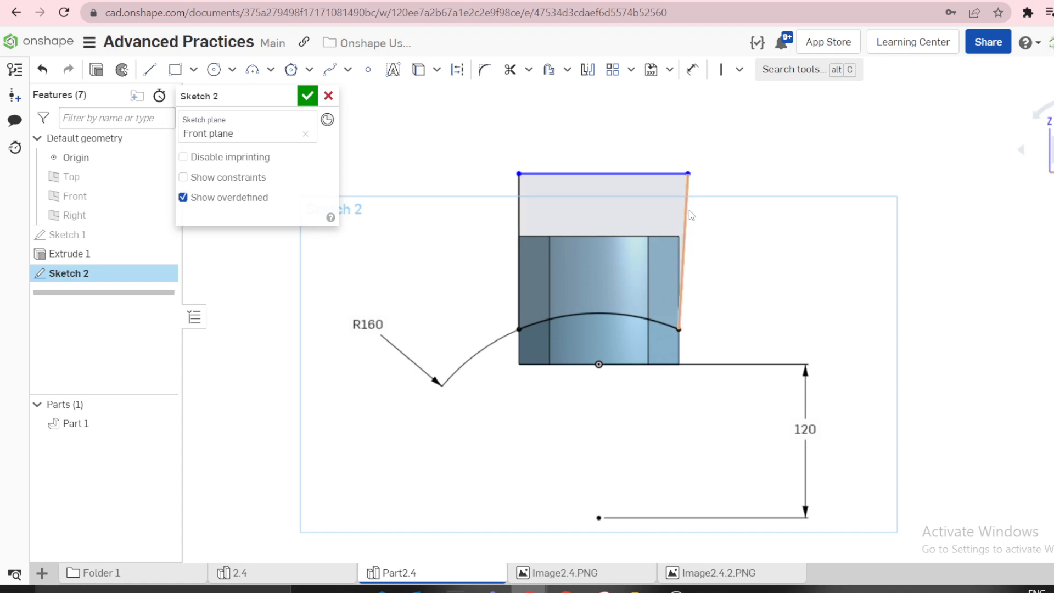
click(688, 211)
key(v)
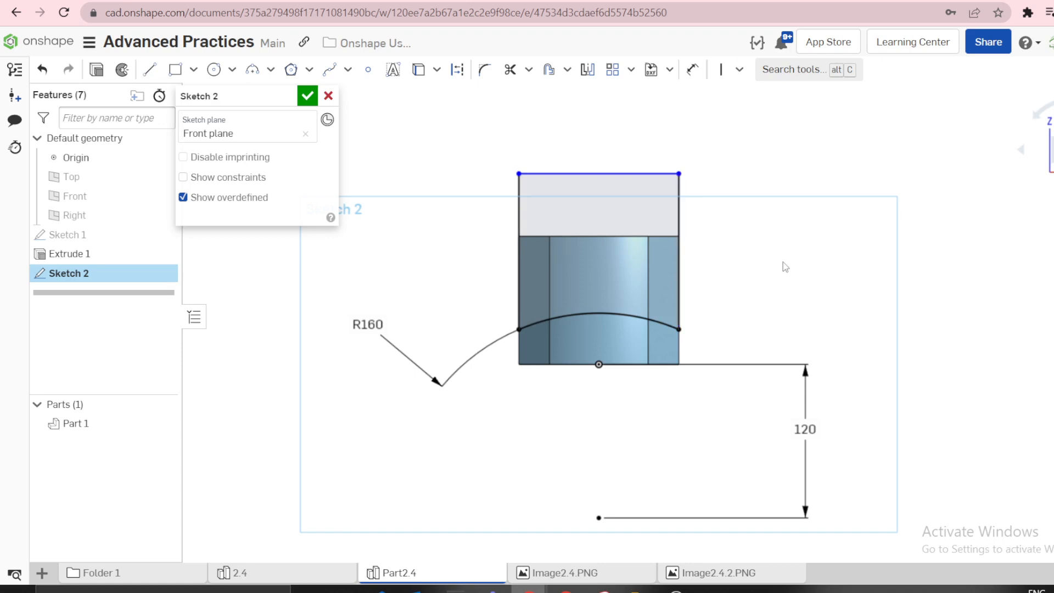
- Dimension the profile's top line 50 mm above the block's top edge
key(d)
click(577, 174)
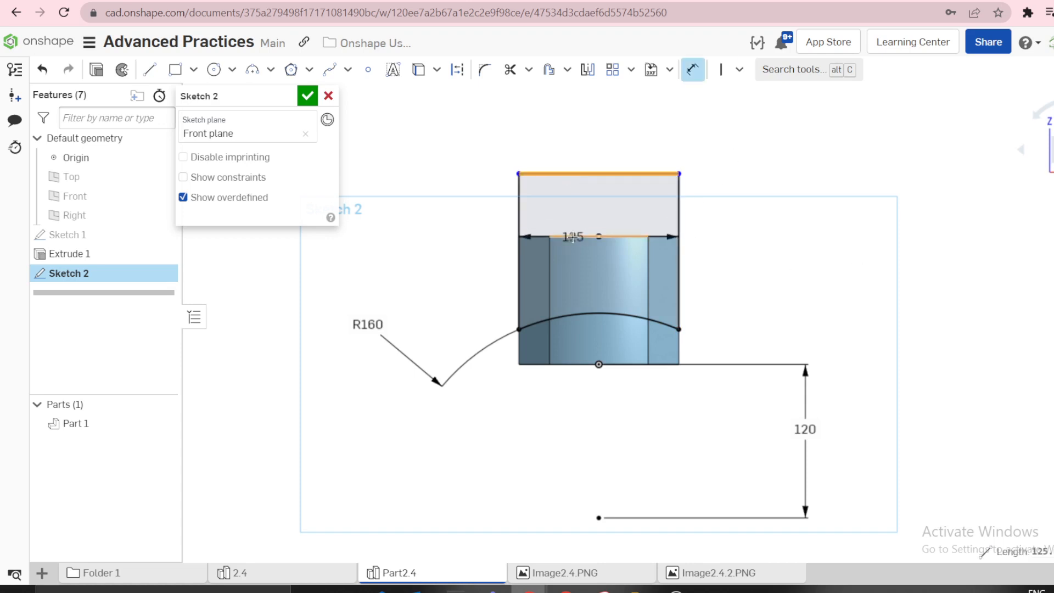
click(569, 237)
click(469, 208)
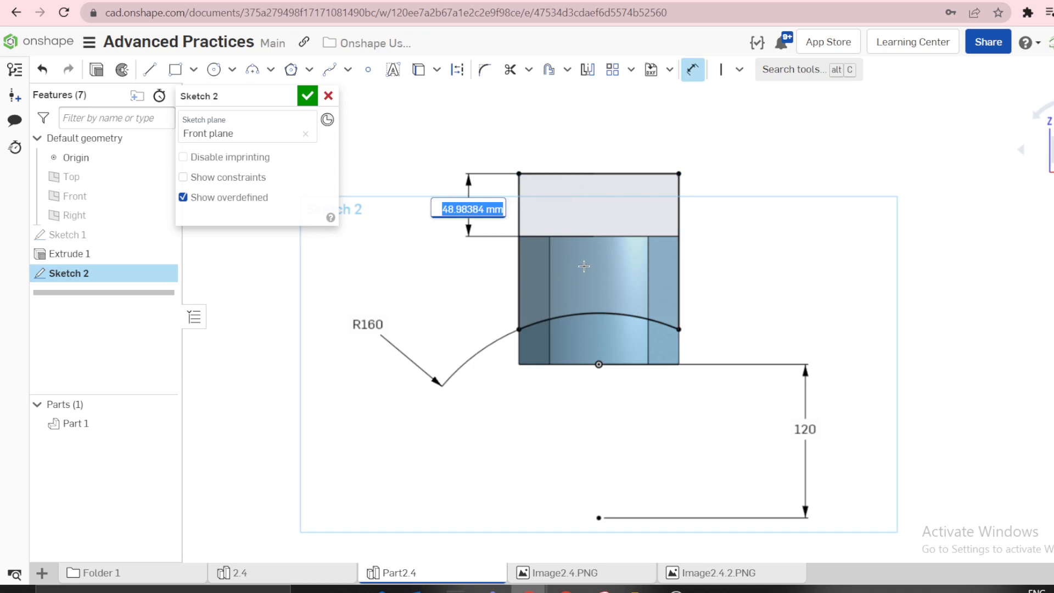
text(50)
key(Return)
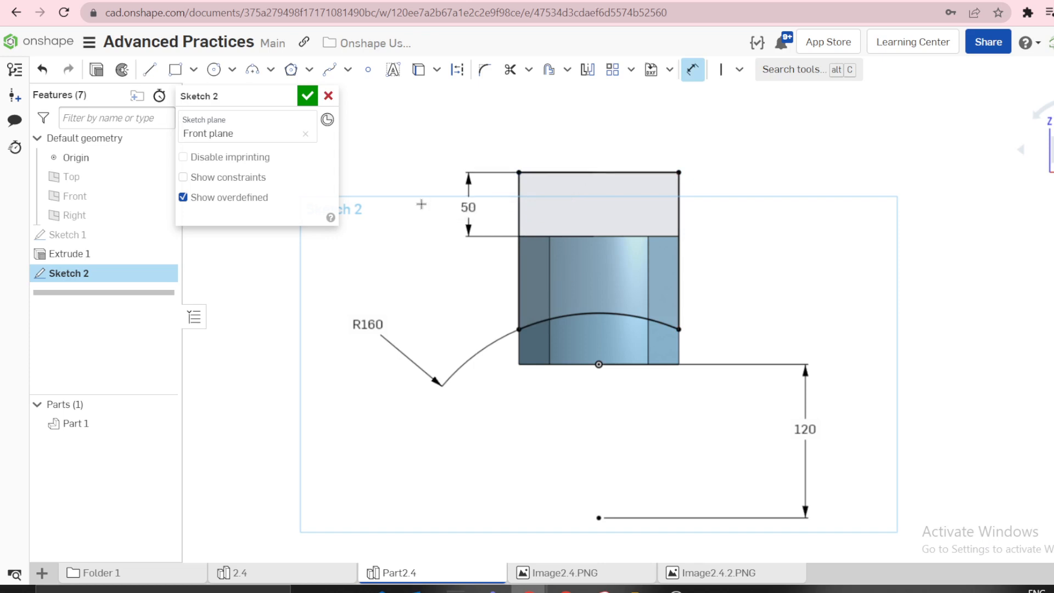
- Sketch a horizontal construction line about 142 mm long leftward from the arc's center point
scroll(547, 191, down, 2)
right_drag(679, 228, 575, 267)
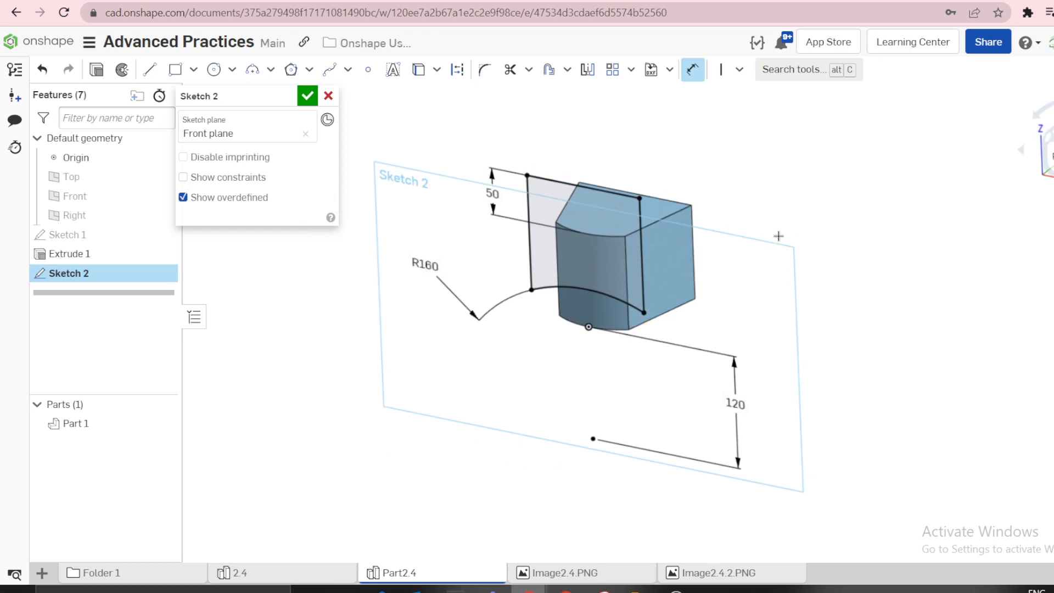
key(n)
key(l)
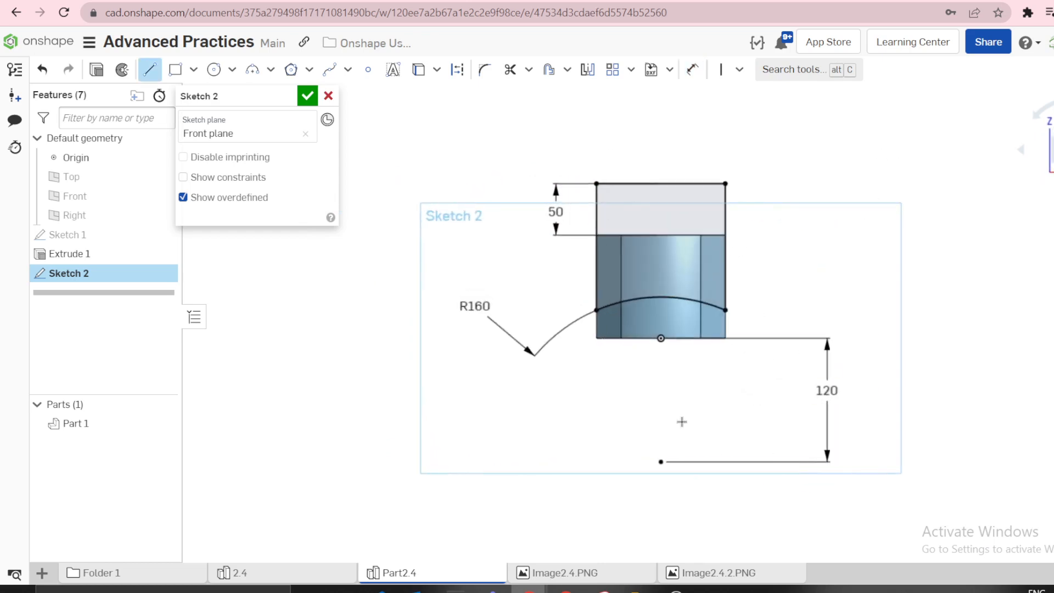
click(660, 461)
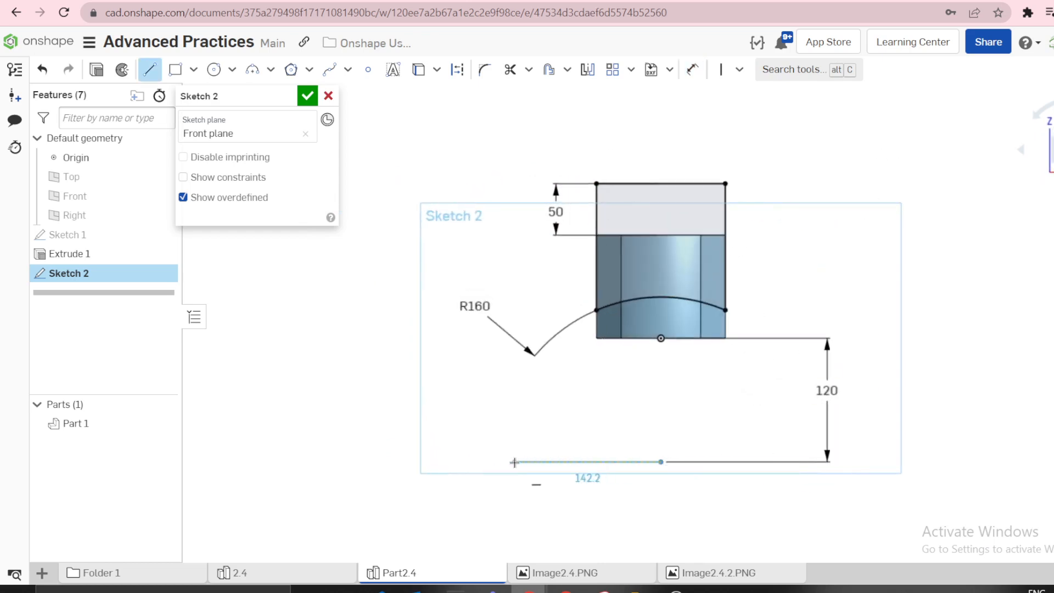
click(513, 462)
key(Escape)
key(q)
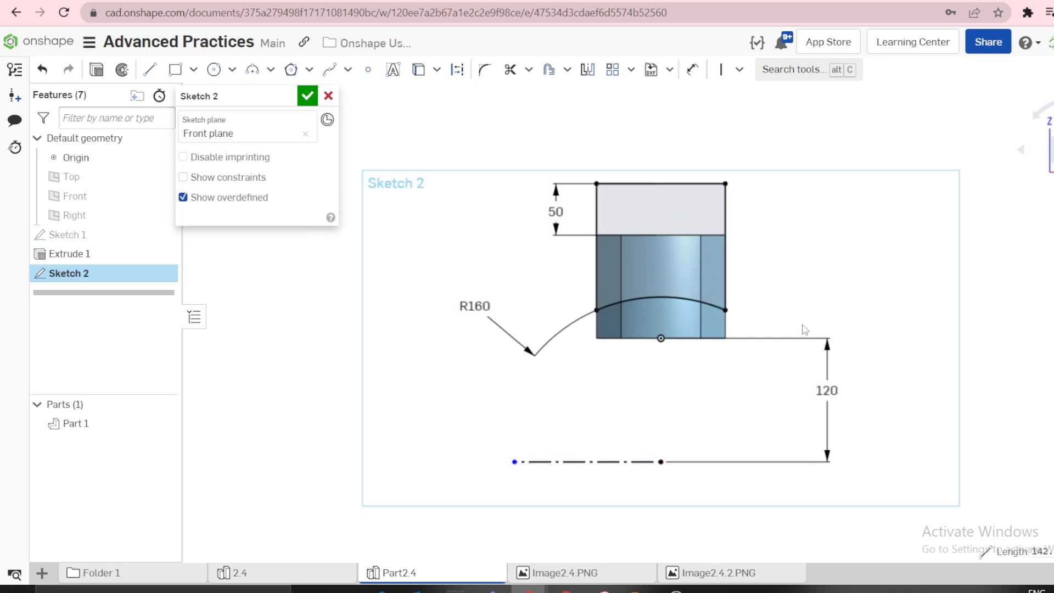
- Check the Image2.4 drawing, try a Fix constraint on the construction line's left endpoint, and undo it
click(540, 574)
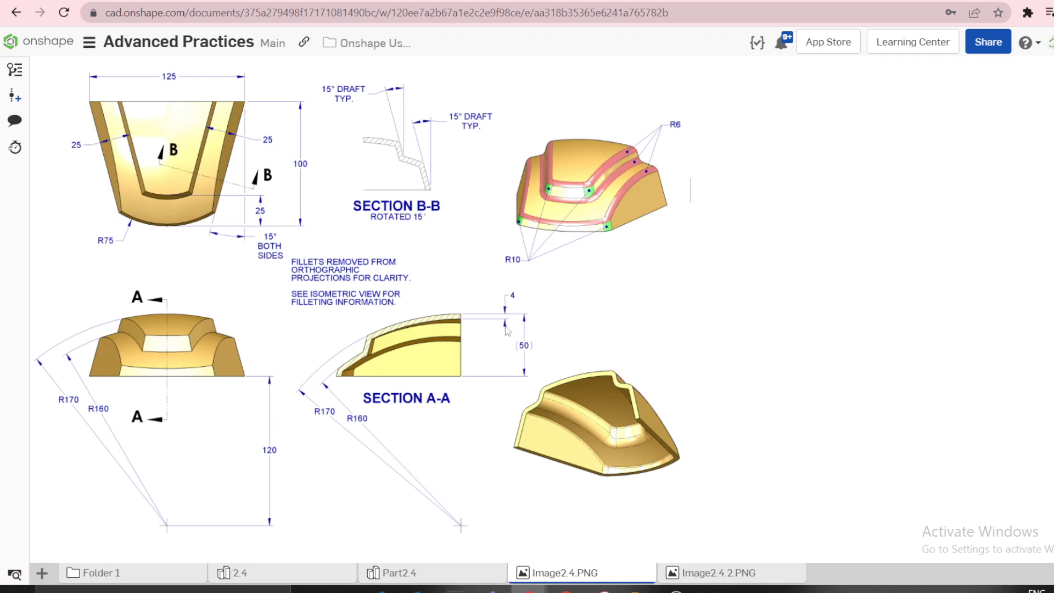
click(431, 572)
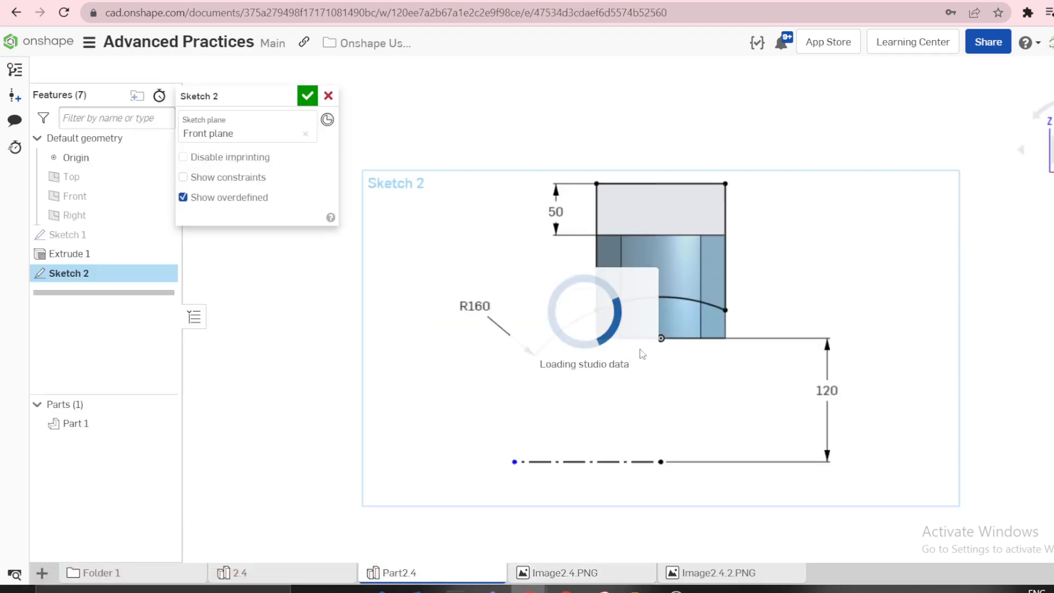
right_drag(677, 405, 622, 414)
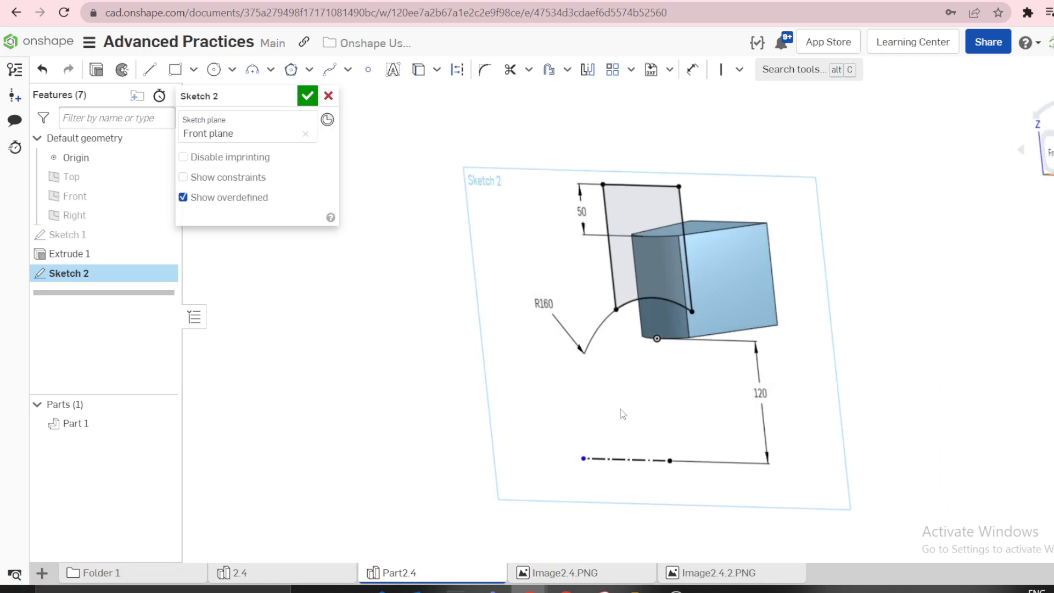
click(584, 459)
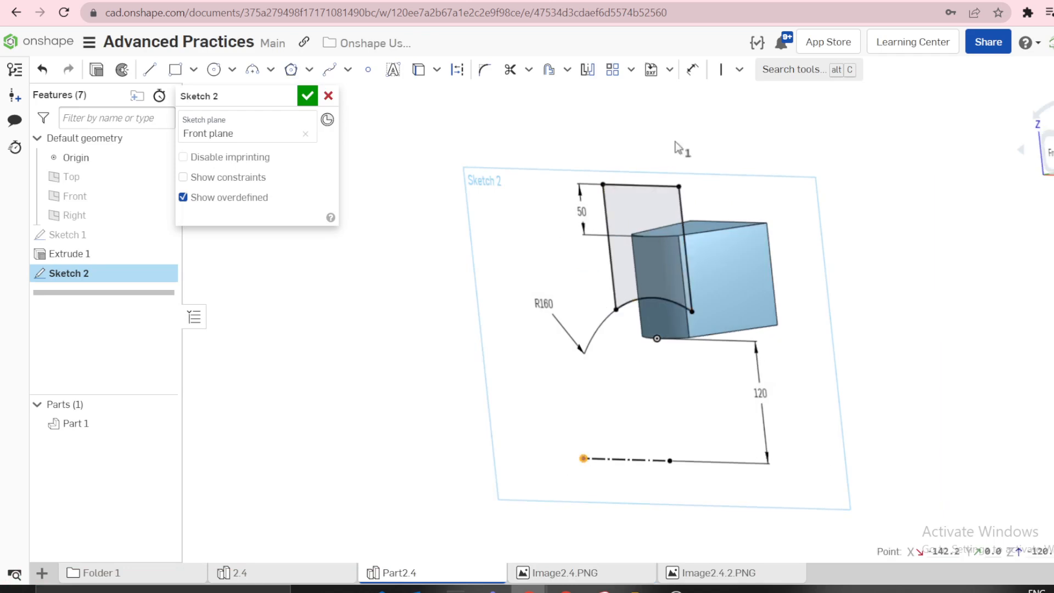
click(739, 70)
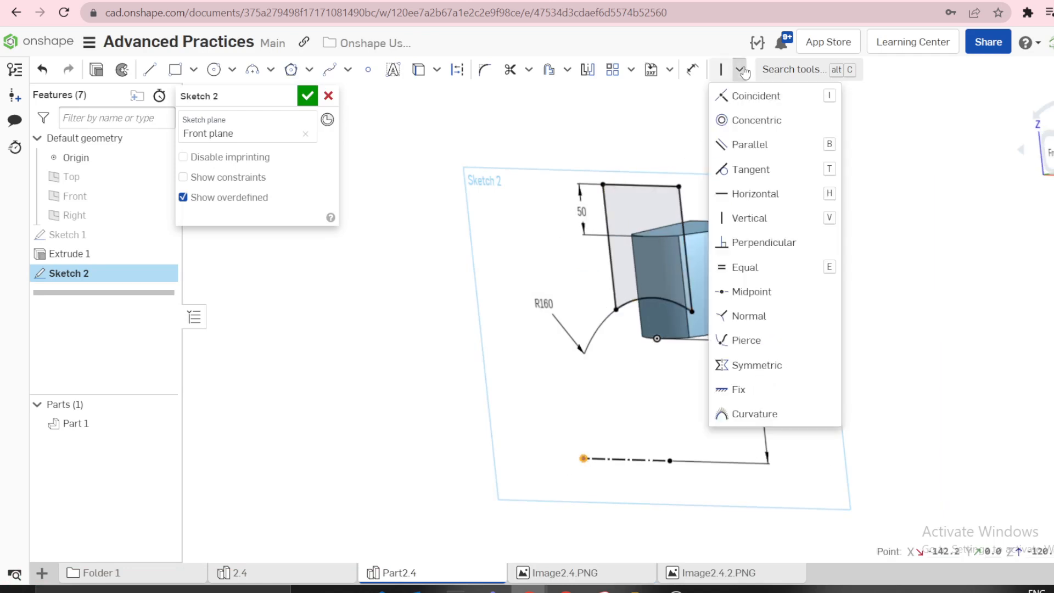
click(739, 390)
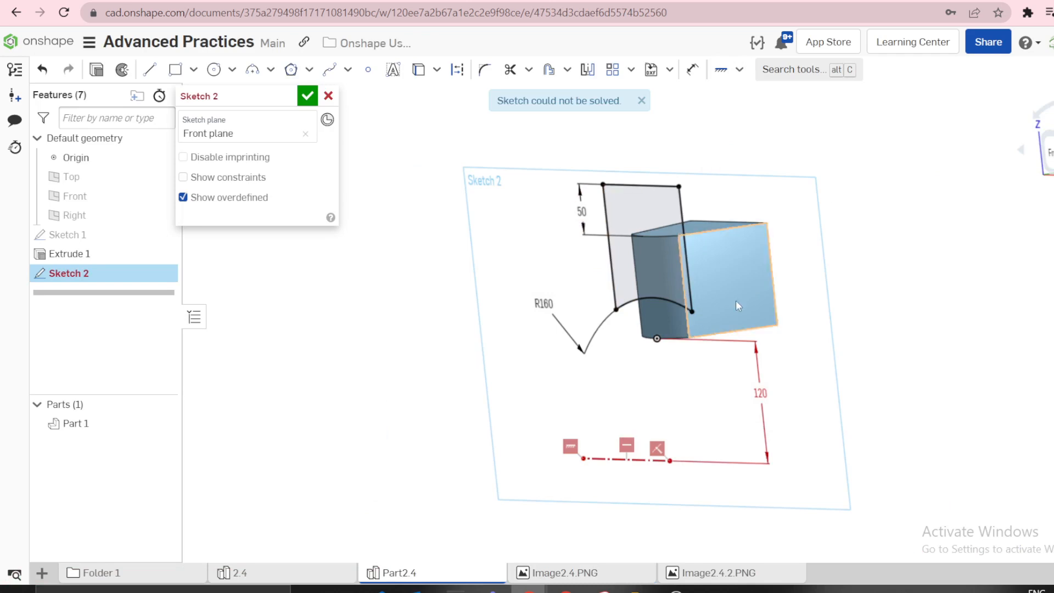
key(ctrl+z)
key(n)
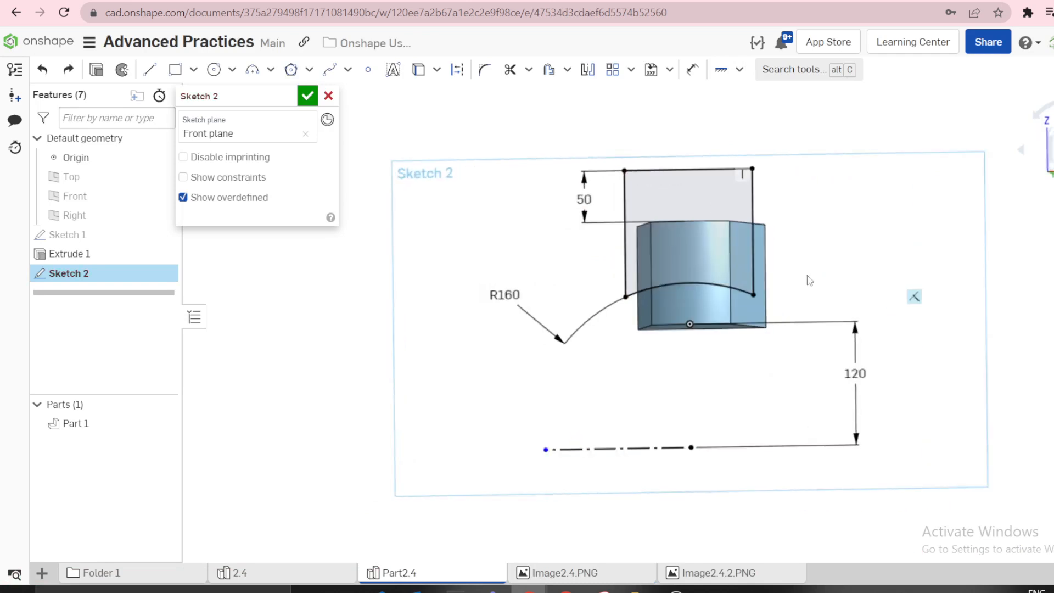
- Revolve the Sketch 2 profile a full turn about the horizontal construction line, removing material from Part 1
click(122, 69)
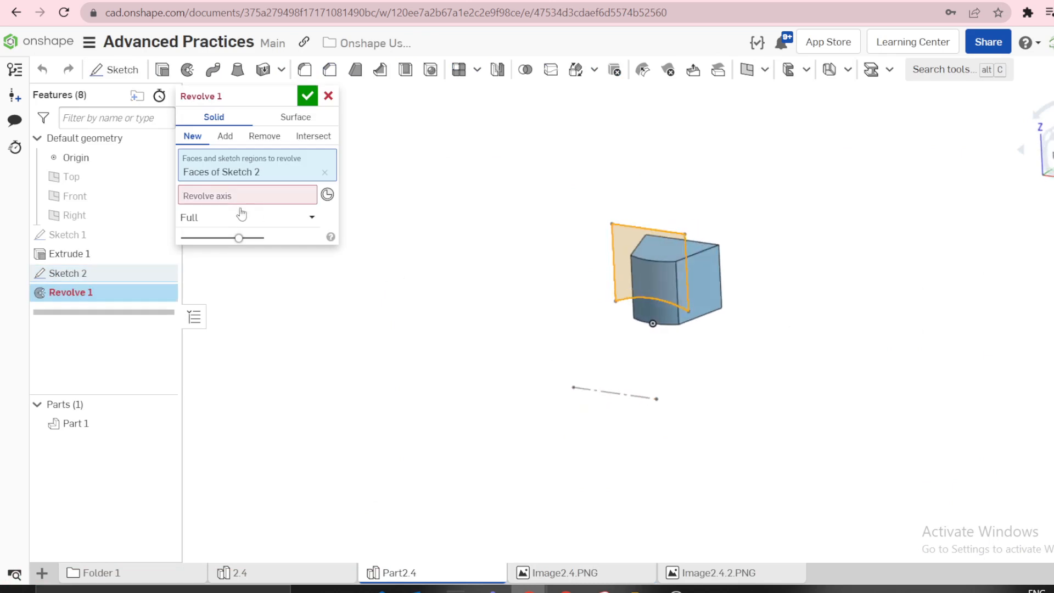
click(249, 198)
click(626, 395)
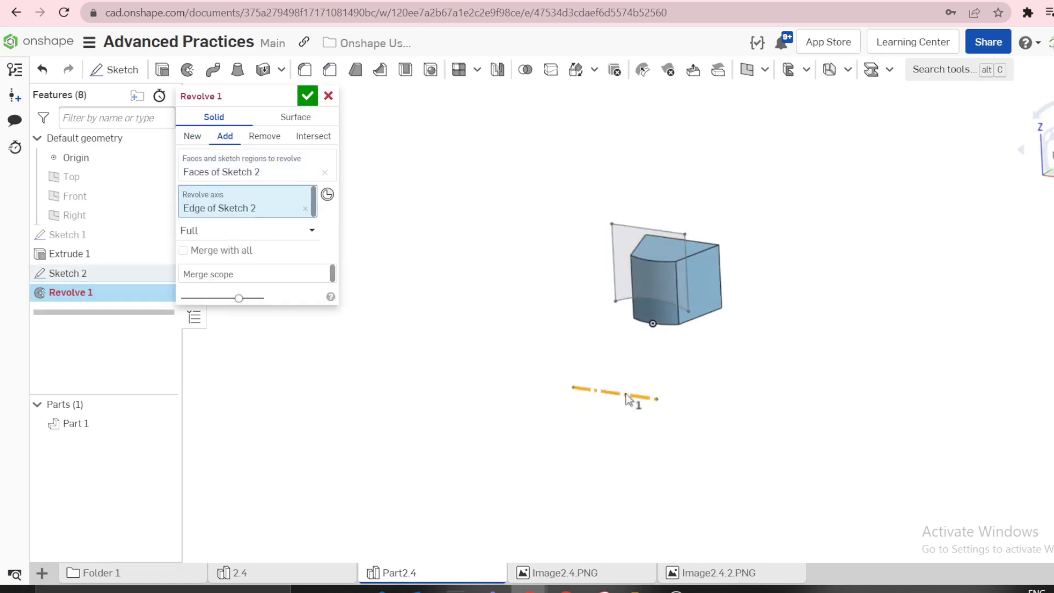
right_drag(452, 283, 465, 314)
scroll(726, 294, up, 5)
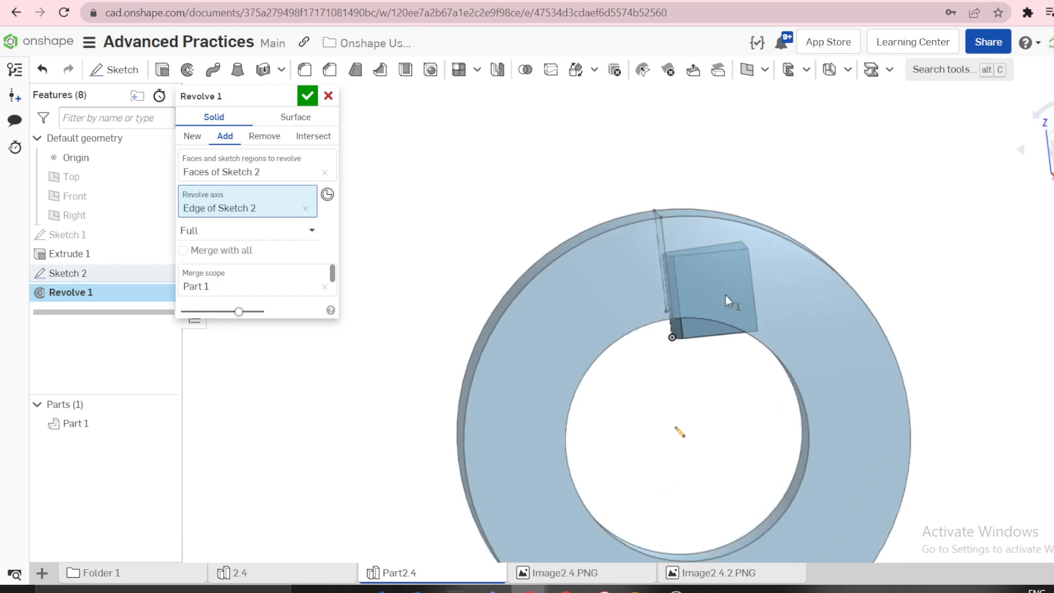
mouse_move(749, 302)
right_down()
mouse_move(759, 299)
mouse_move(722, 319)
mouse_move(739, 312)
right_up()
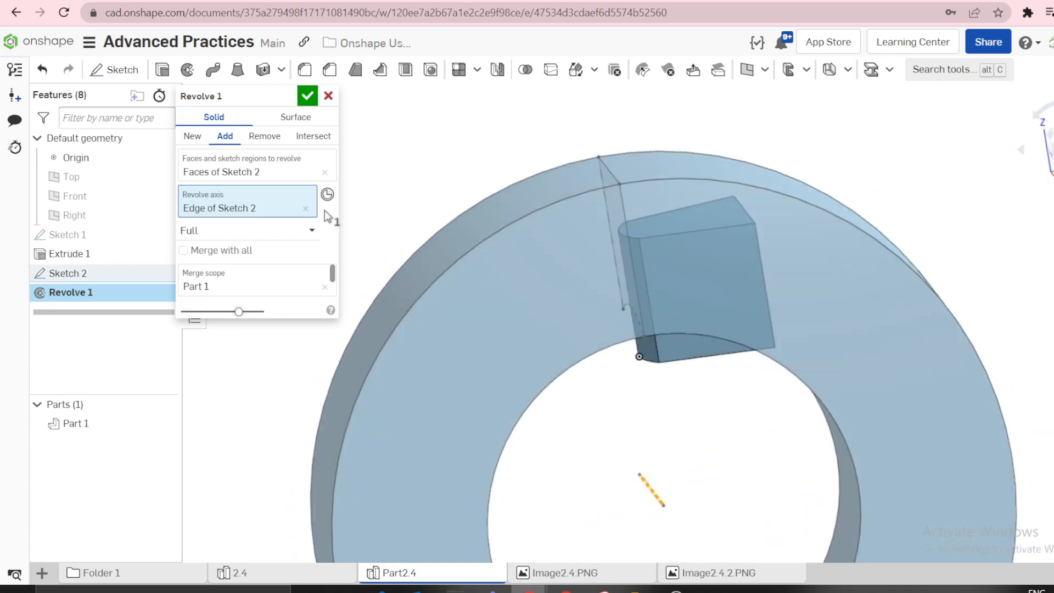
click(254, 141)
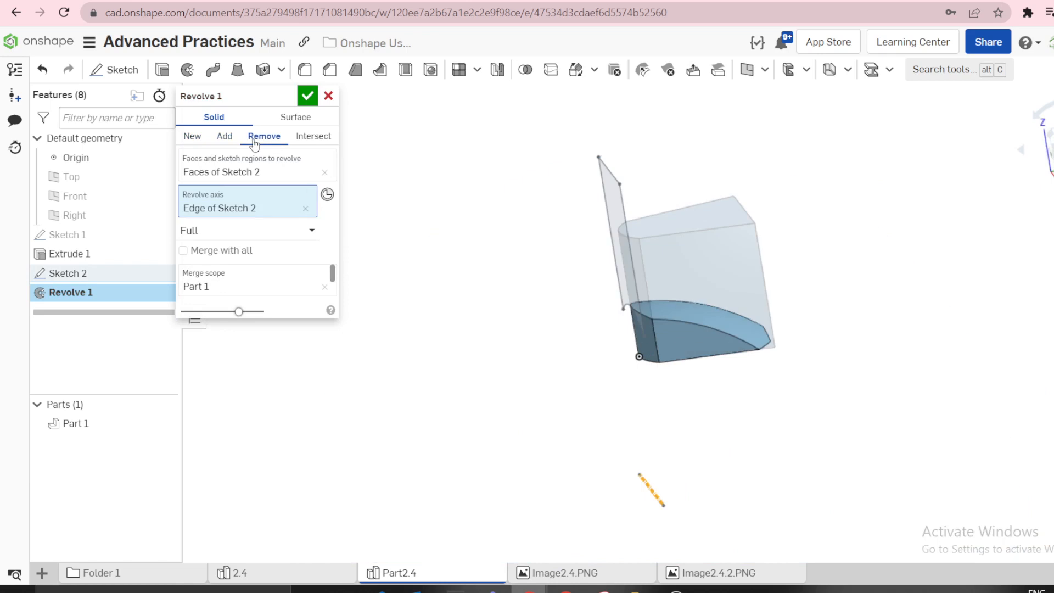
right_drag(567, 334, 596, 289)
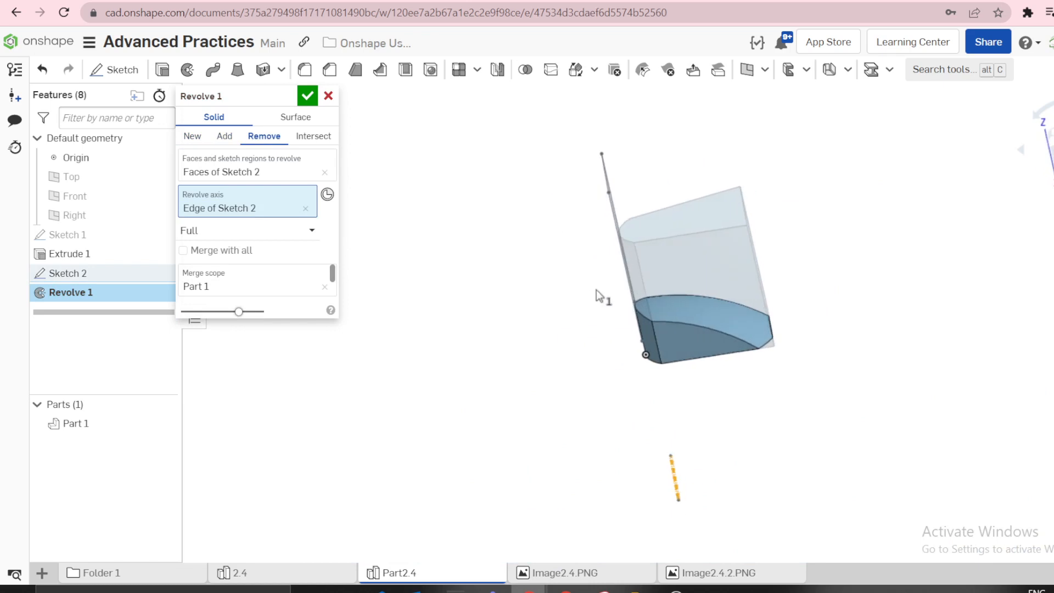
click(308, 96)
- Compare the cut block's side profile with the Section A-A view in the Image2.4 drawing
right_drag(503, 271, 528, 267)
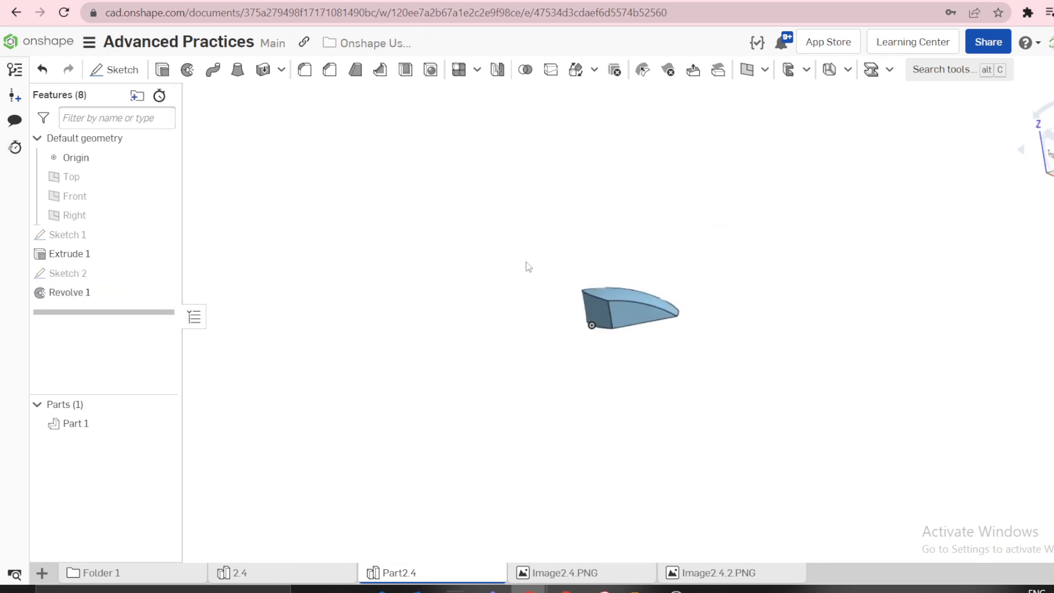
scroll(625, 307, up, 5)
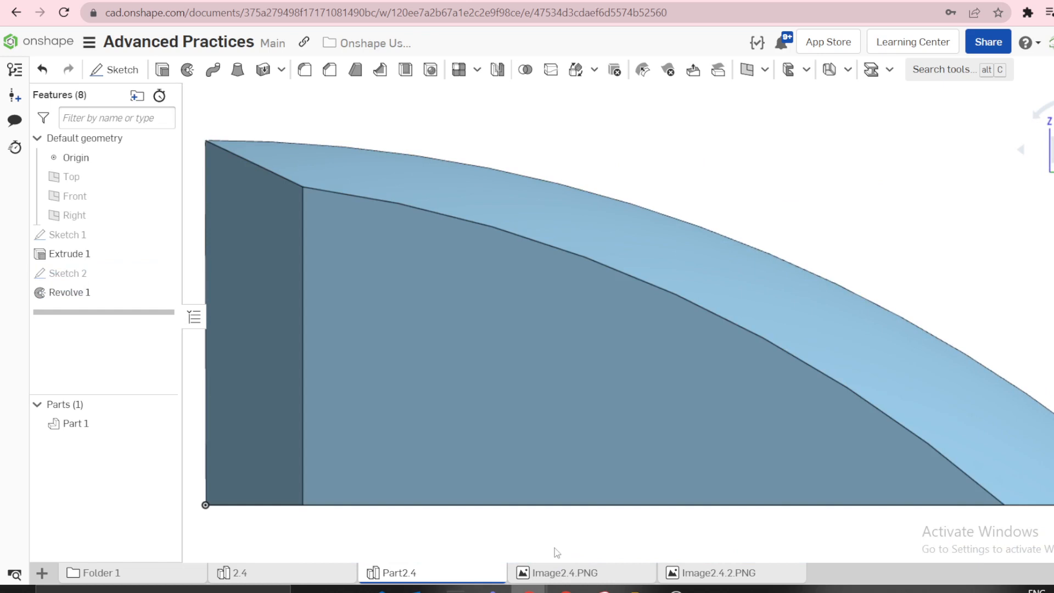
click(555, 573)
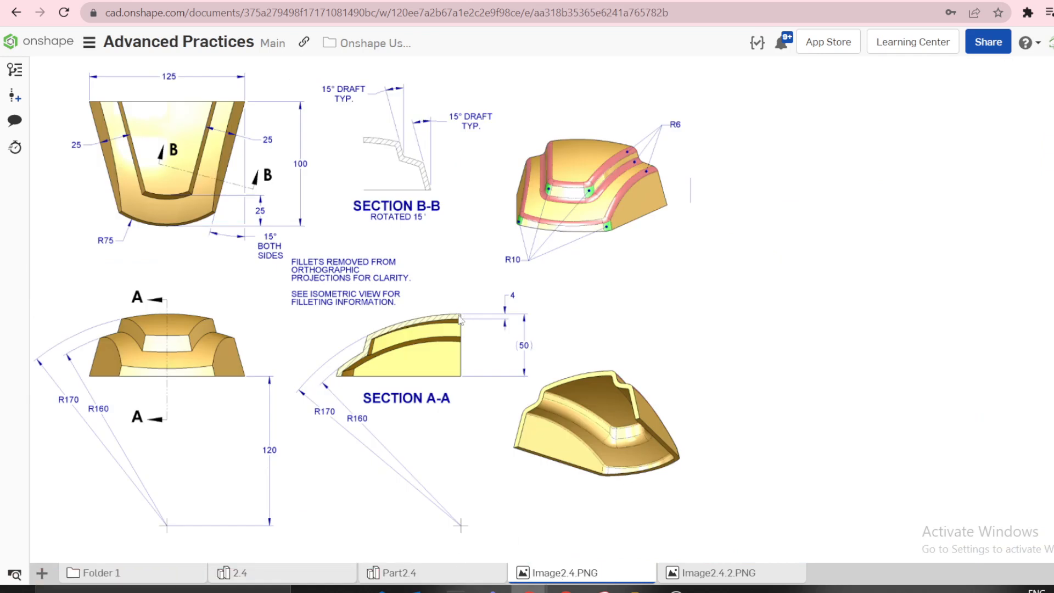
click(412, 574)
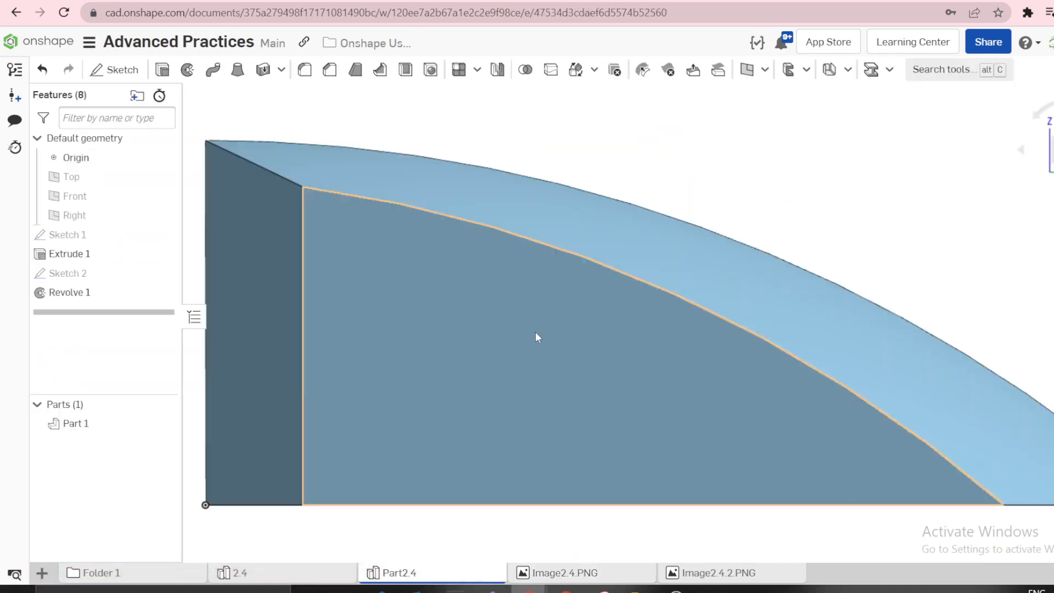
scroll(541, 324, down, 3)
right_drag(557, 303, 588, 335)
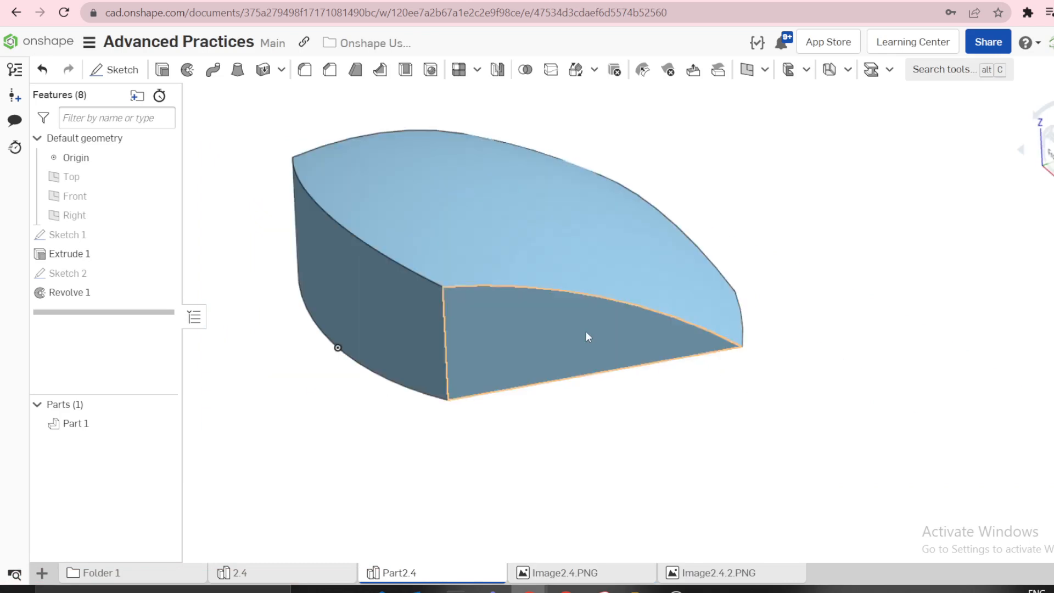
- Roll the feature history back to just after Sketch 2 and open that sketch for editing
drag(106, 312, 77, 274)
right_click(77, 273)
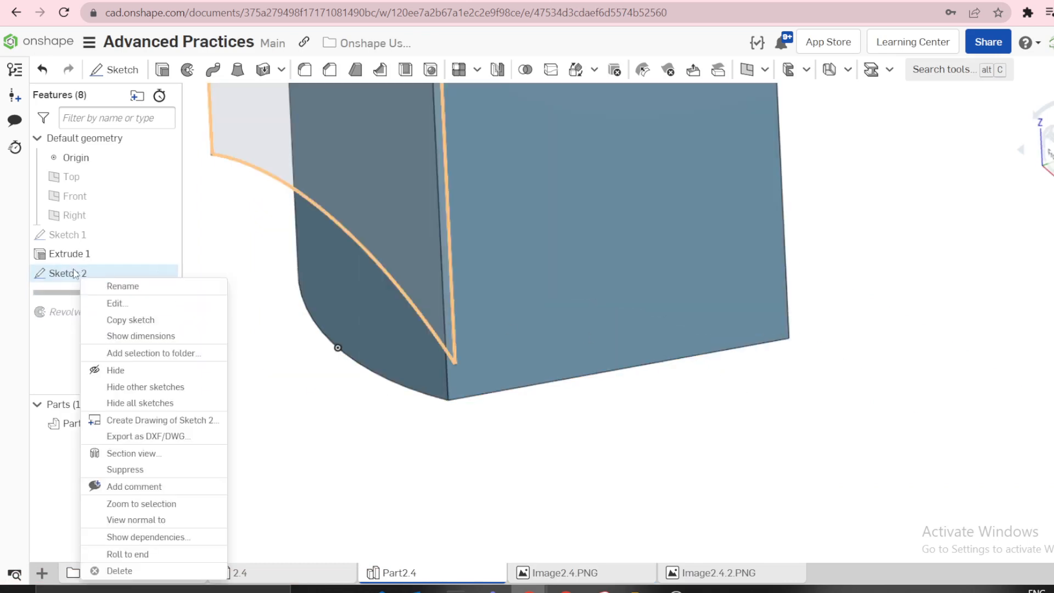
click(122, 301)
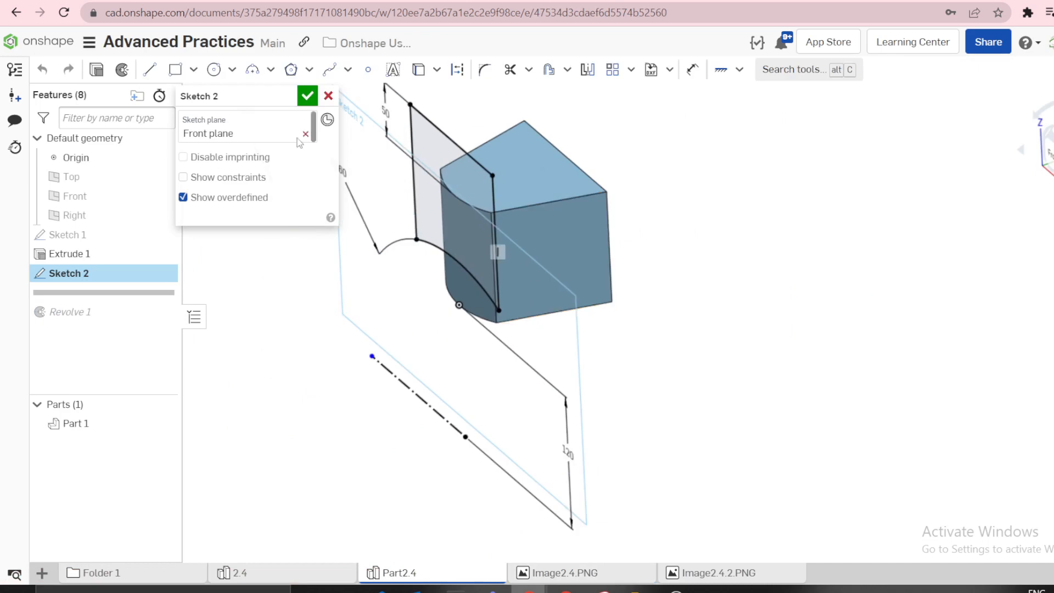
- Try moving Sketch 2 from the Front plane onto the block's flat rear face
click(306, 135)
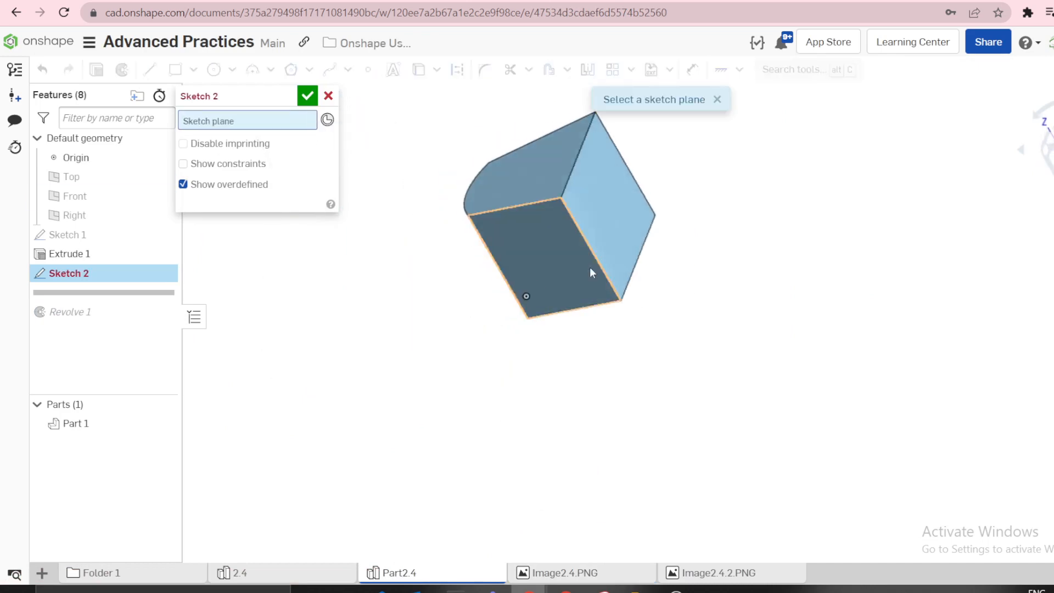
click(611, 212)
click(307, 95)
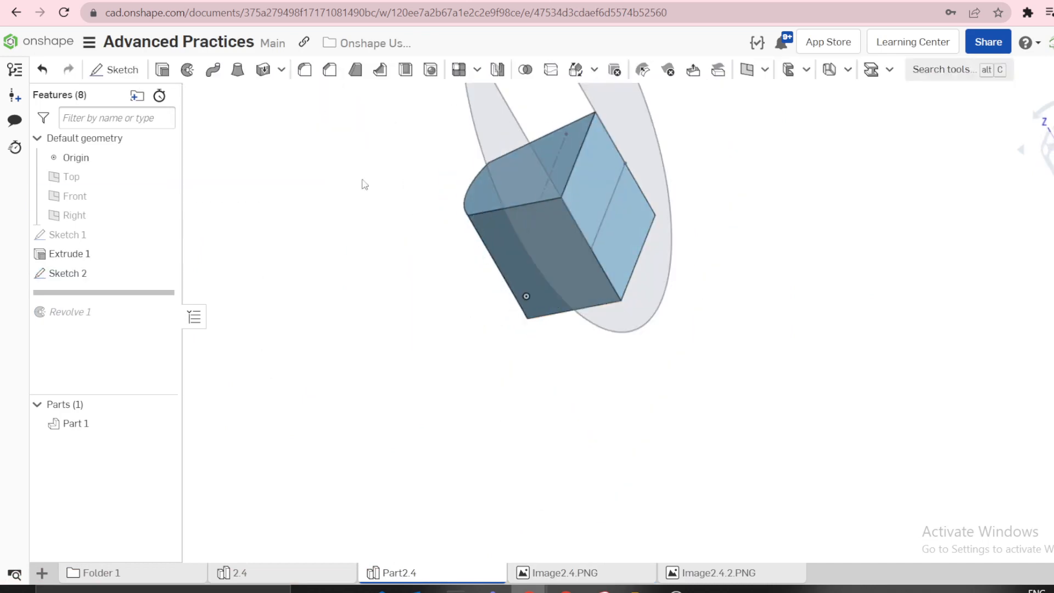
- Reopen Sketch 2, try deleting its shaded region, and discard the edit together with the sketch plane change
right_click(72, 276)
click(100, 308)
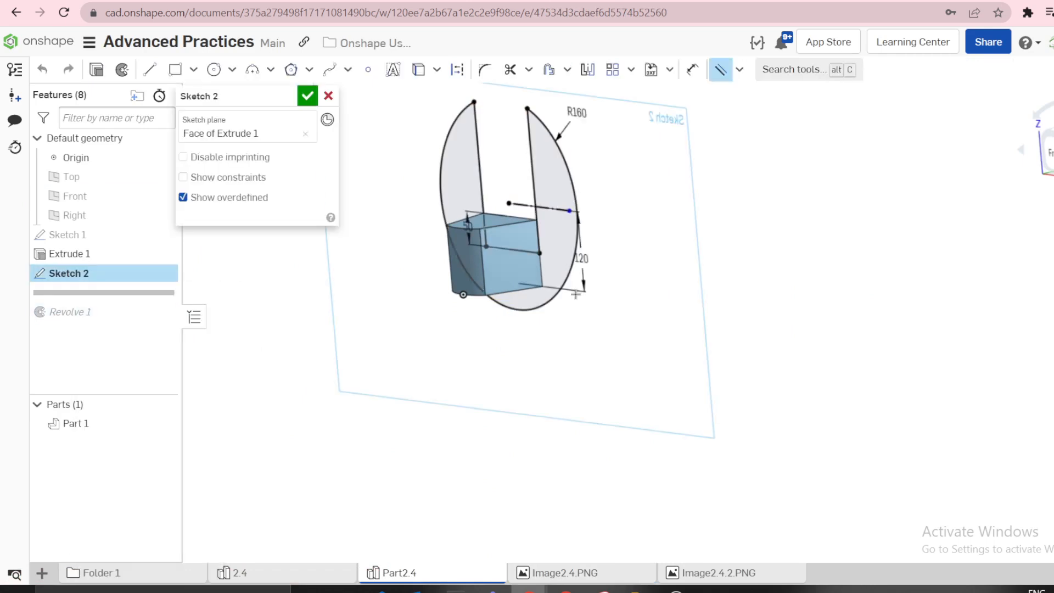
key(n)
key(n)
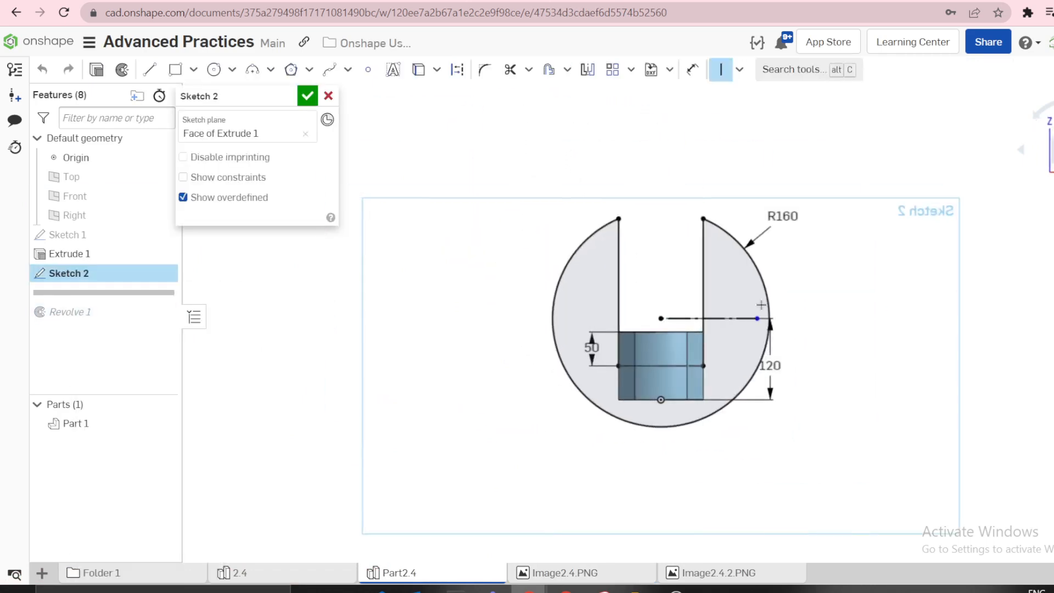
right_drag(764, 347, 876, 313)
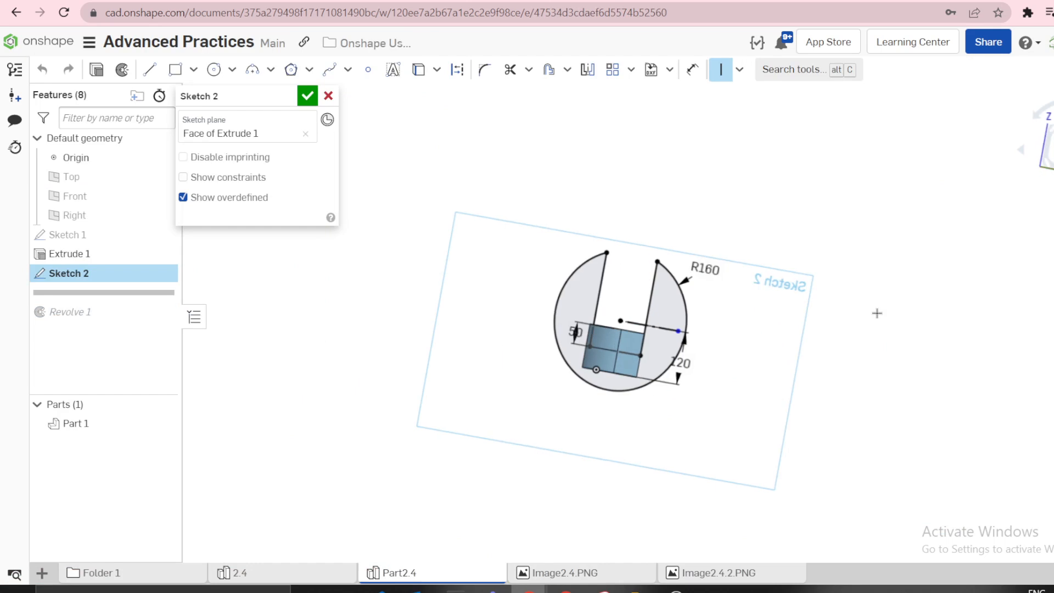
key(n)
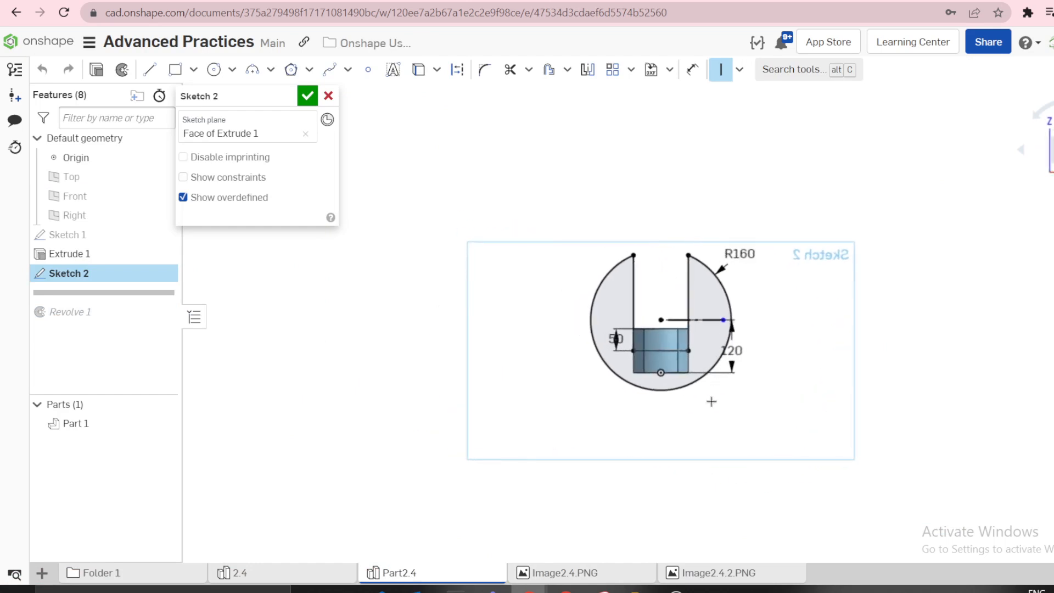
scroll(711, 401, up, 3)
key(Escape)
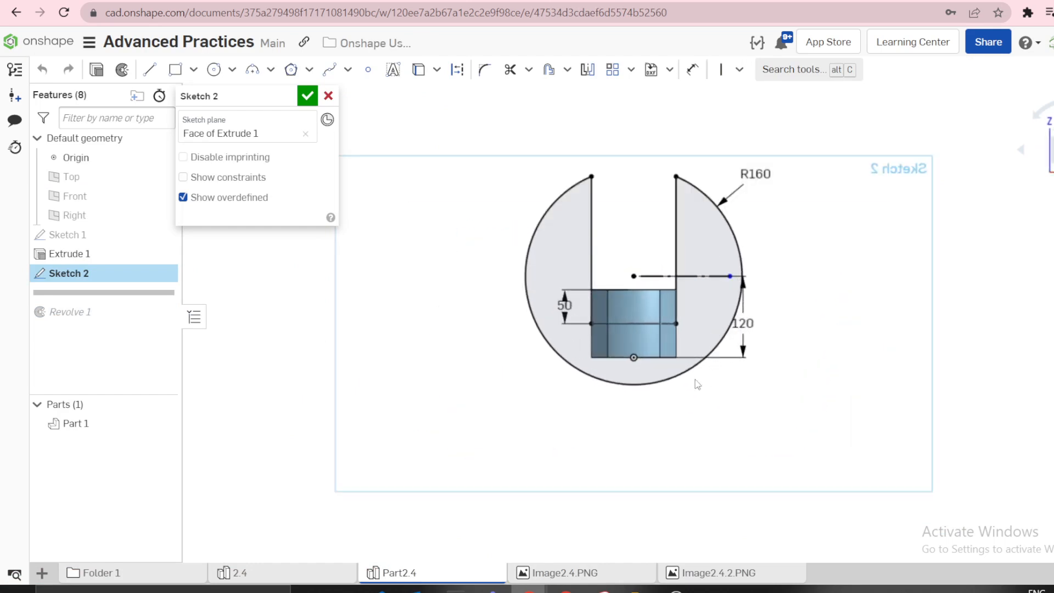
click(657, 378)
key(Delete)
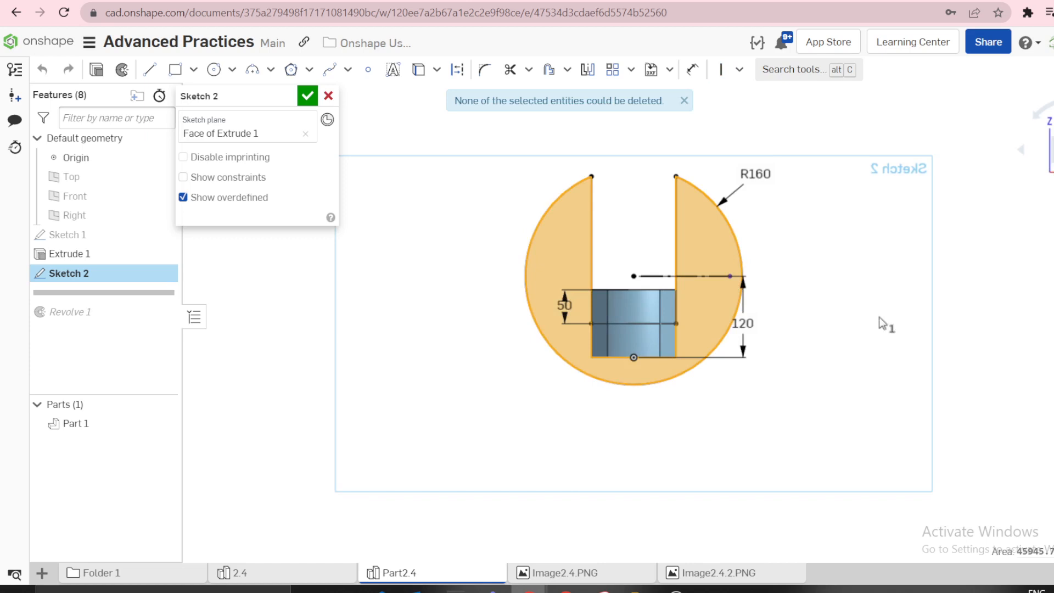
click(878, 317)
scroll(709, 303, up, 3)
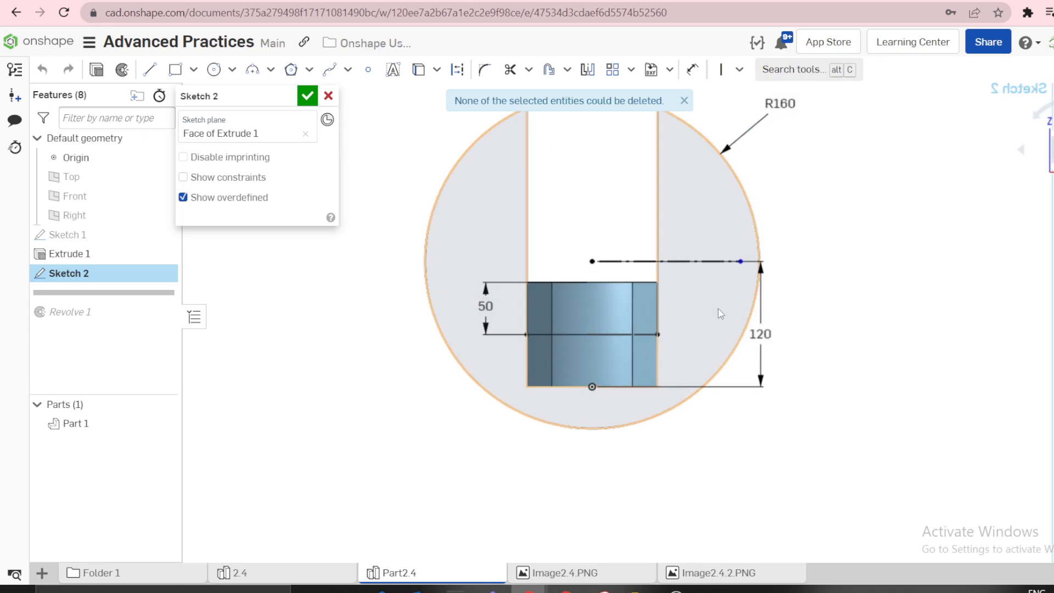
scroll(830, 343, down, 2)
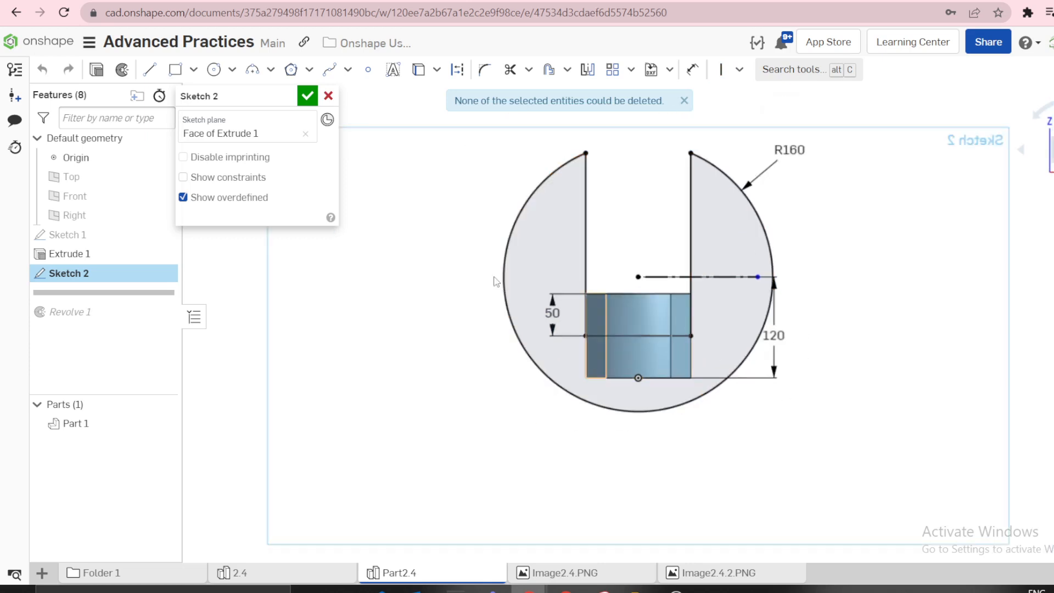
click(328, 96)
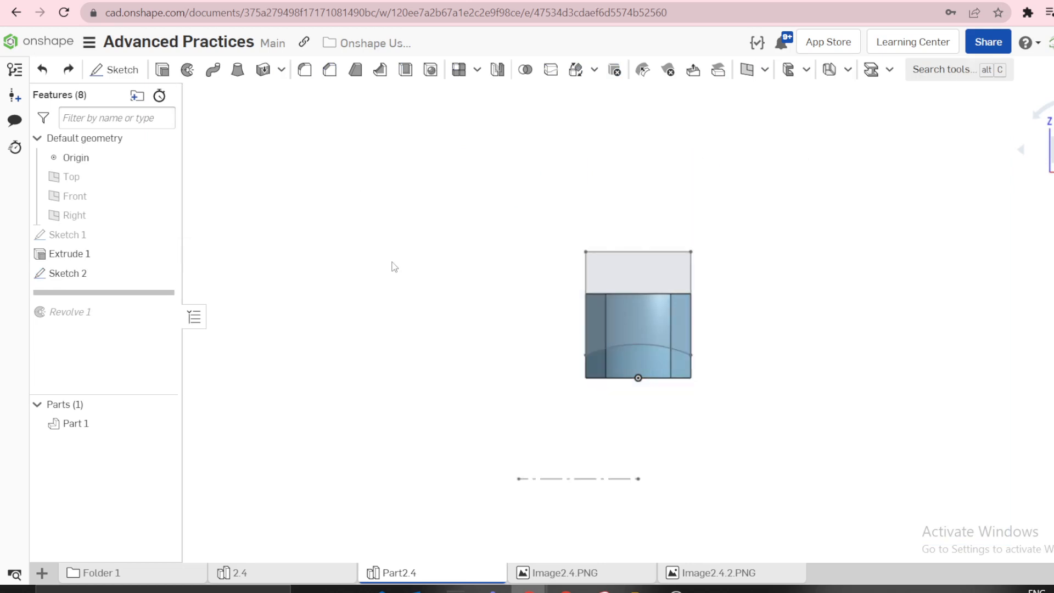
- Create a plane parallel to the Front plane through the top corner vertex of the block's rear face
right_drag(391, 267, 316, 296)
click(104, 197)
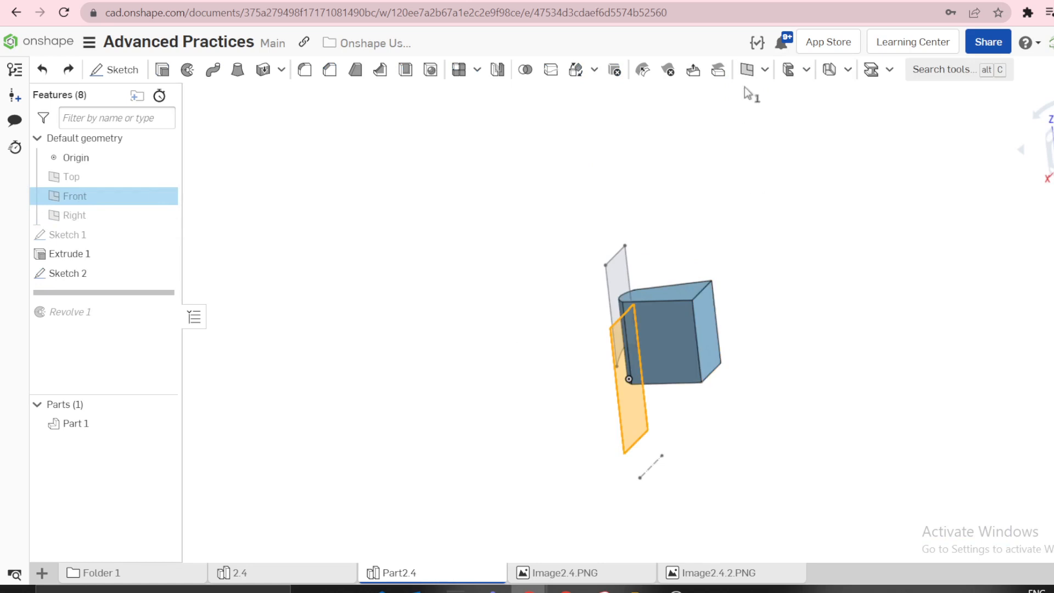
click(703, 318)
click(665, 205)
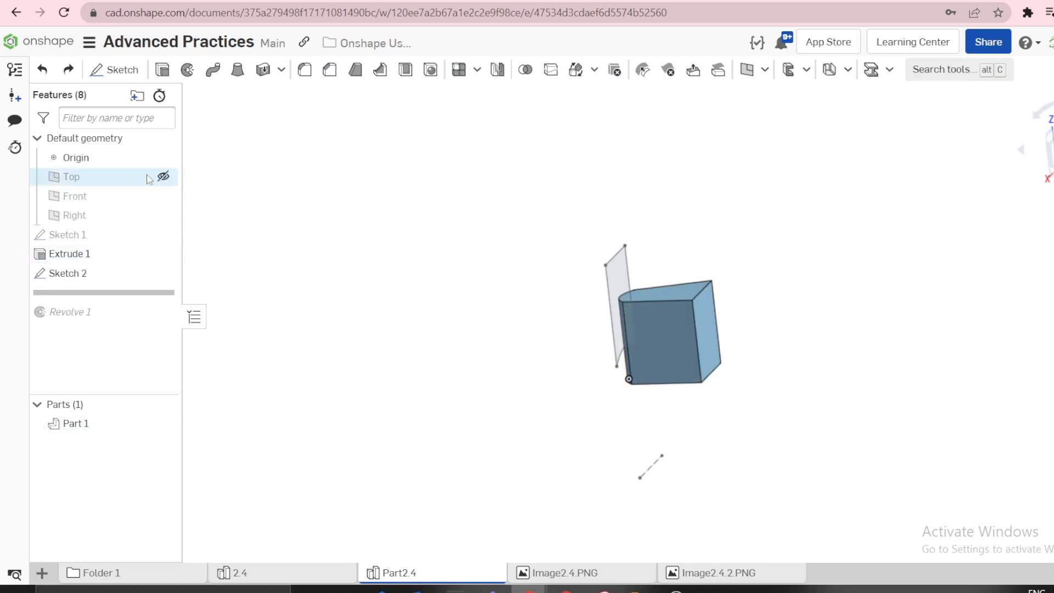
click(104, 197)
click(691, 301)
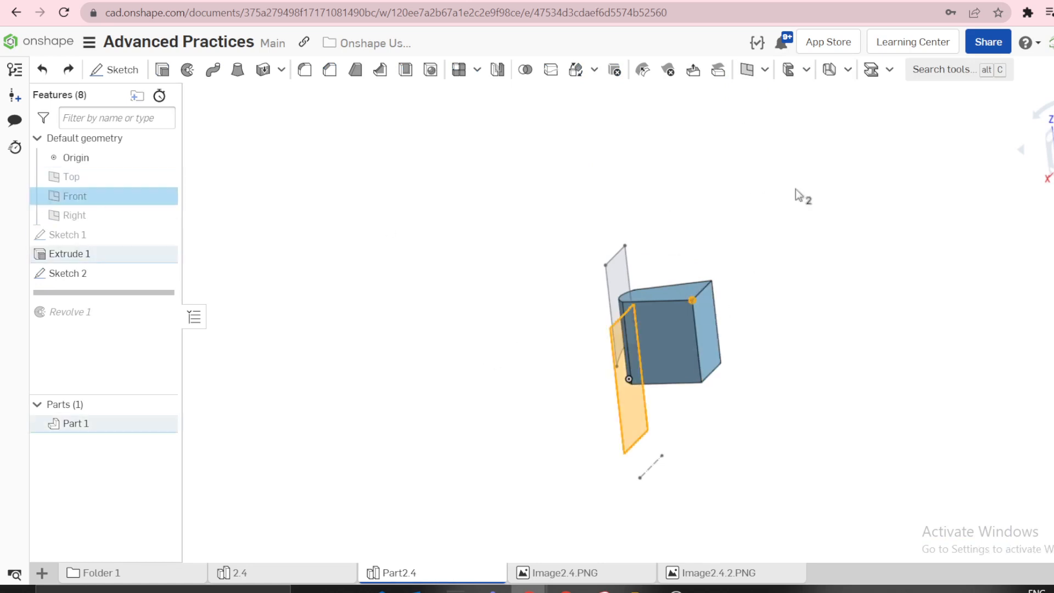
click(764, 69)
click(763, 98)
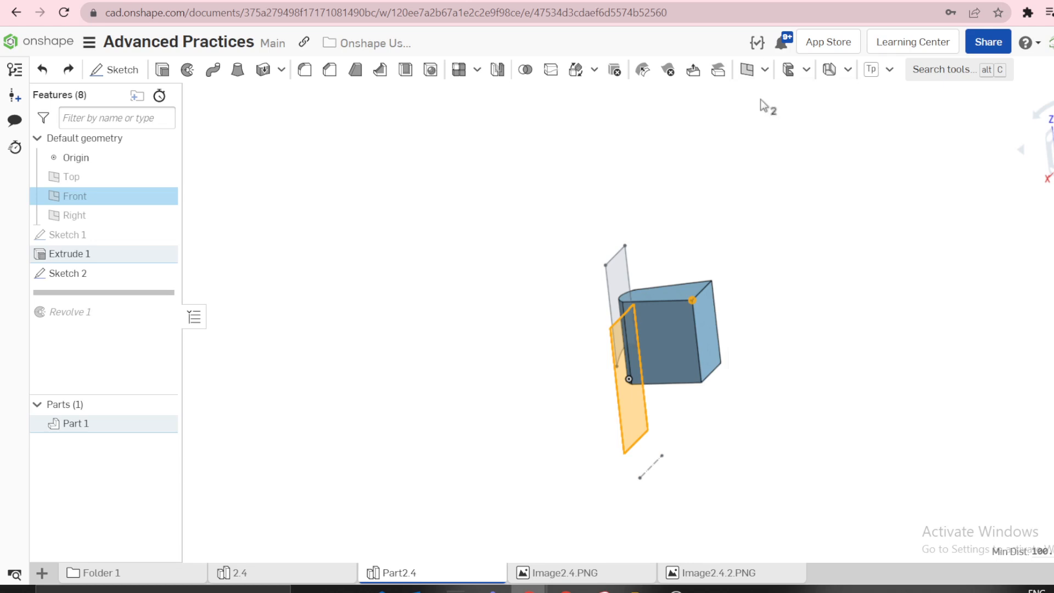
click(308, 96)
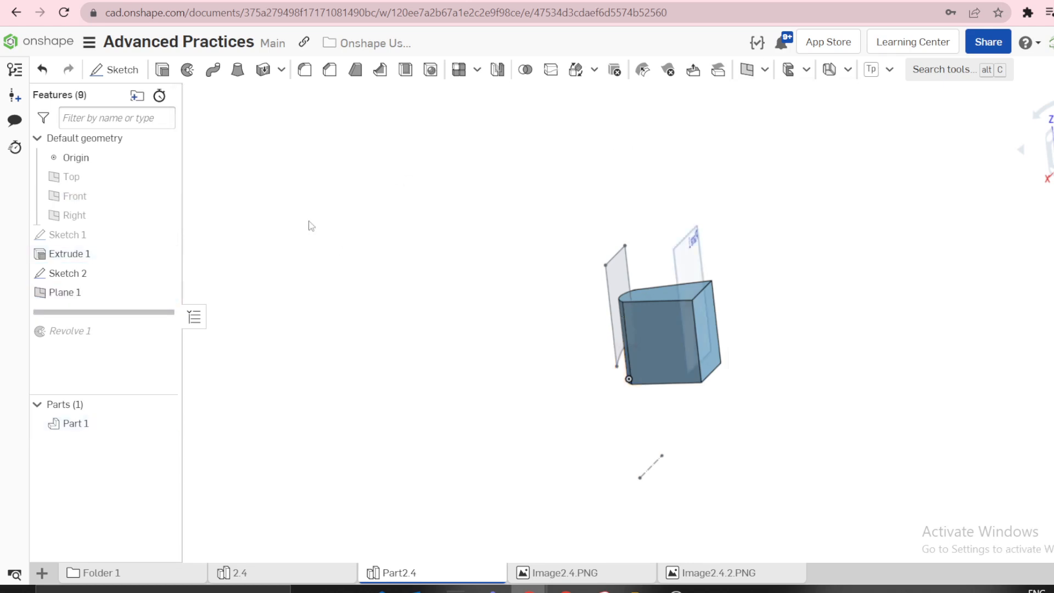
- Reorder Plane 1 ahead of Sketch 2 and reassign Sketch 2's sketch plane to Plane 1
mouse_move(55, 291)
mouse_down()
mouse_move(74, 285)
mouse_move(76, 270)
mouse_up()
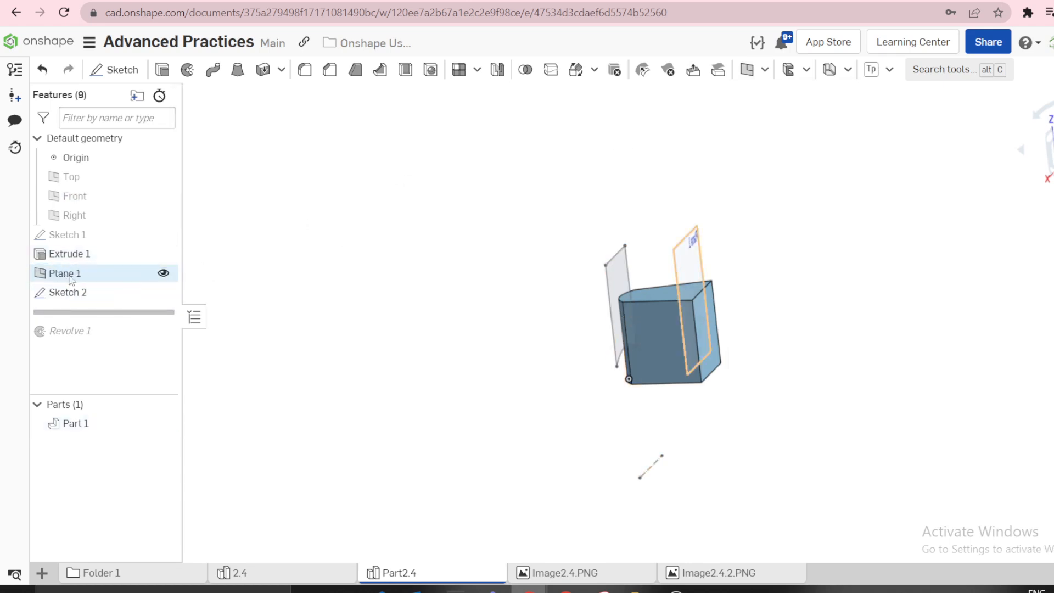
right_click(77, 298)
click(113, 46)
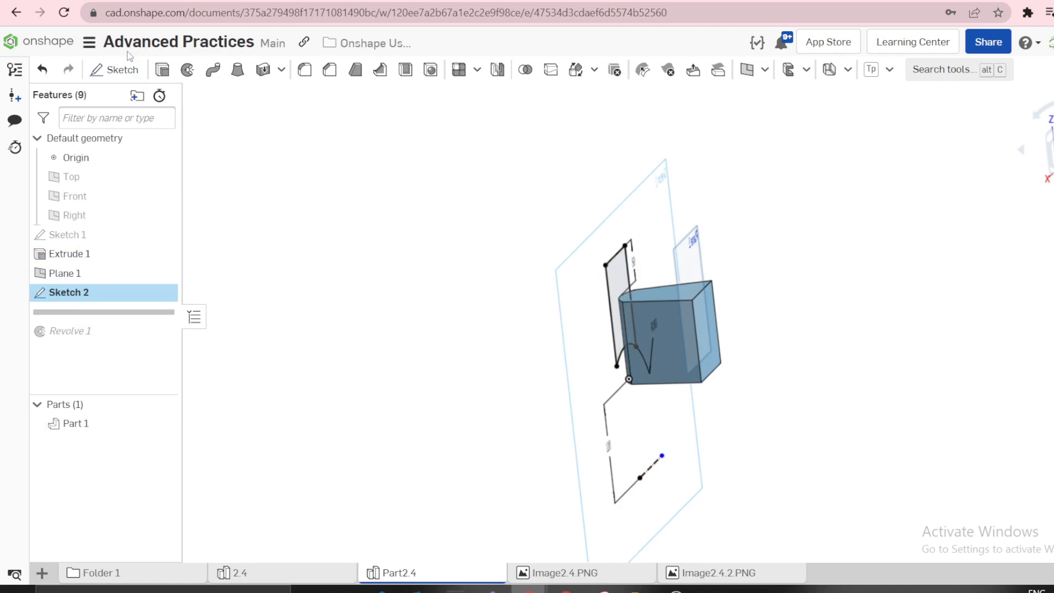
click(305, 133)
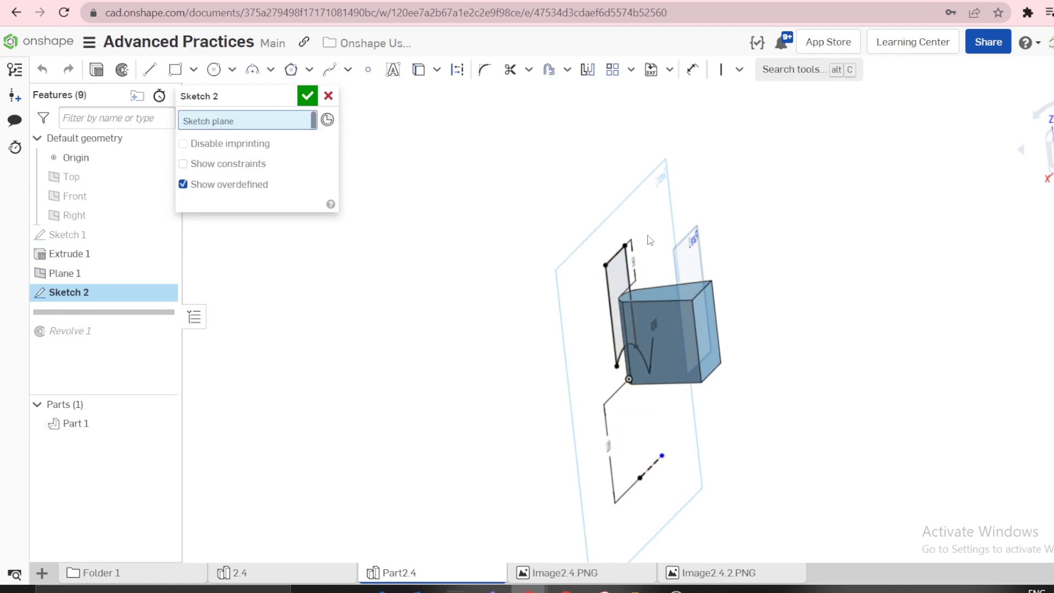
click(686, 250)
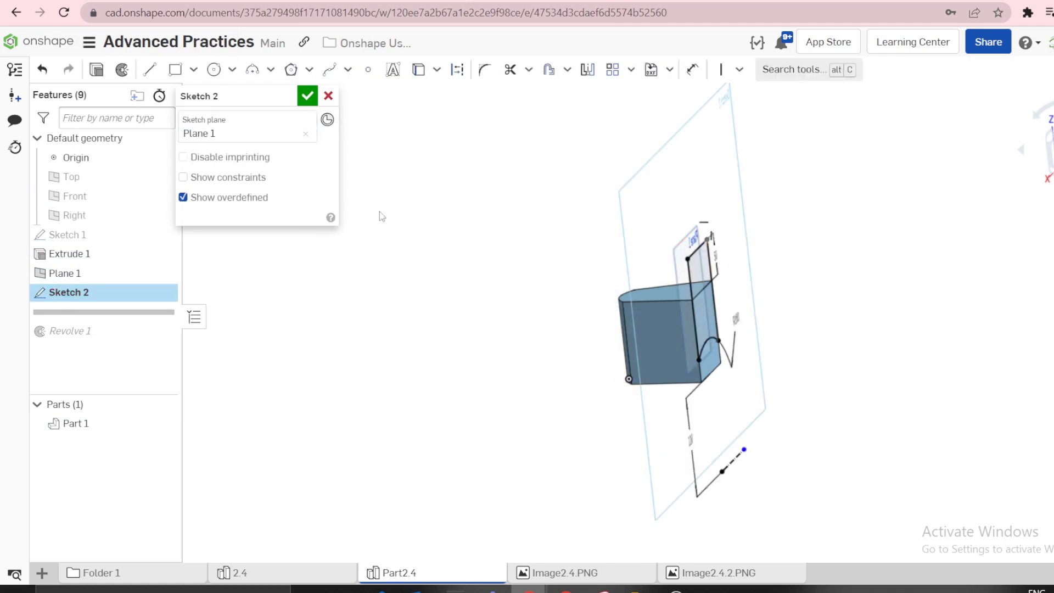
click(307, 98)
right_drag(550, 278, 944, 269)
key(n)
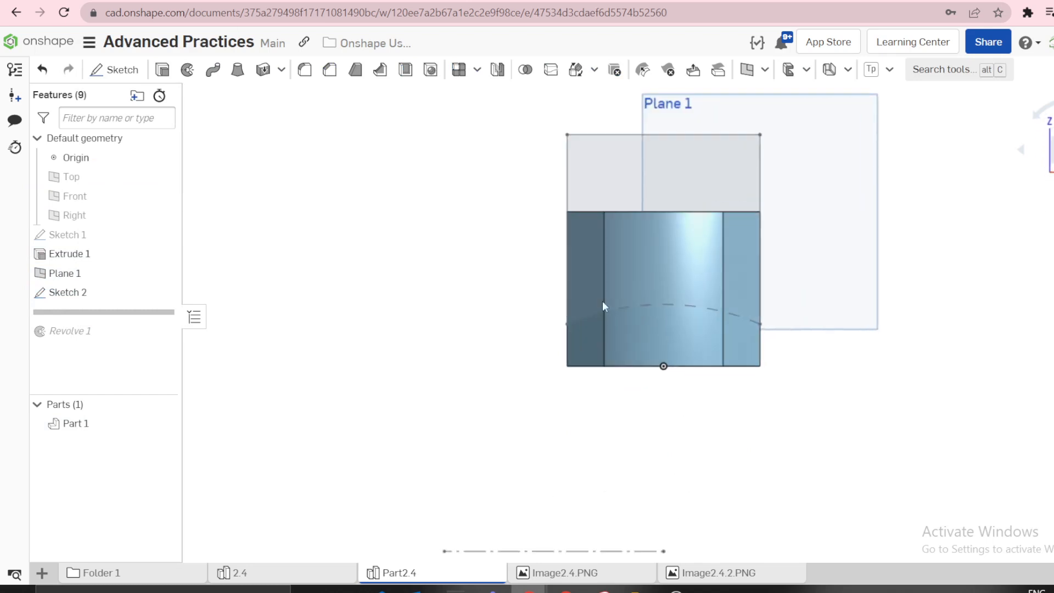
click(66, 292)
mouse_move(335, 284)
right_down()
mouse_move(390, 242)
mouse_move(370, 236)
right_up()
click(362, 237)
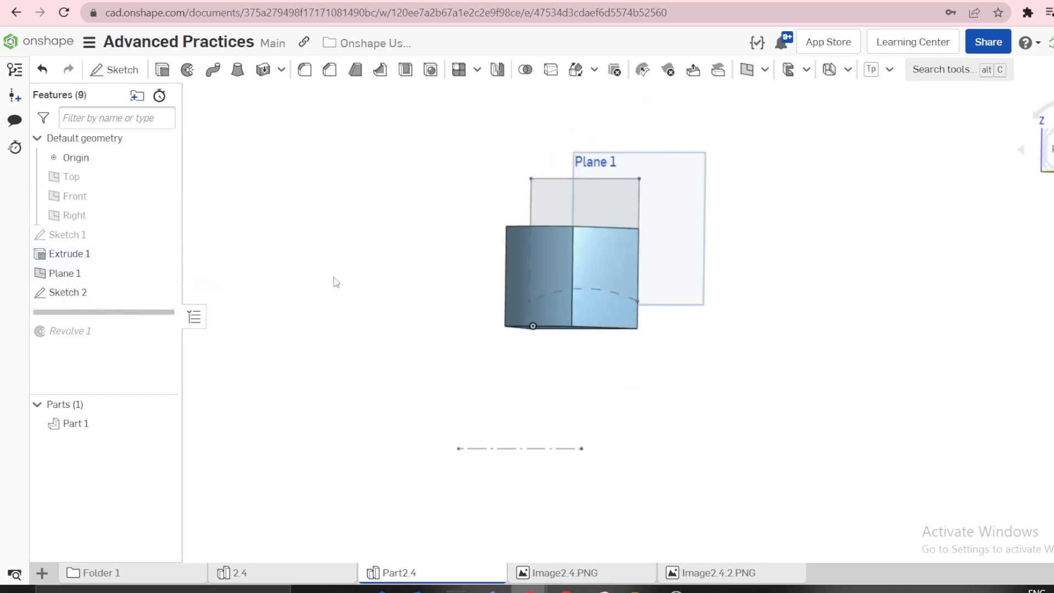
- Roll the feature history forward past Revolve 1 and hide Plane 1
right_drag(331, 282, 134, 313)
drag(131, 317, 129, 344)
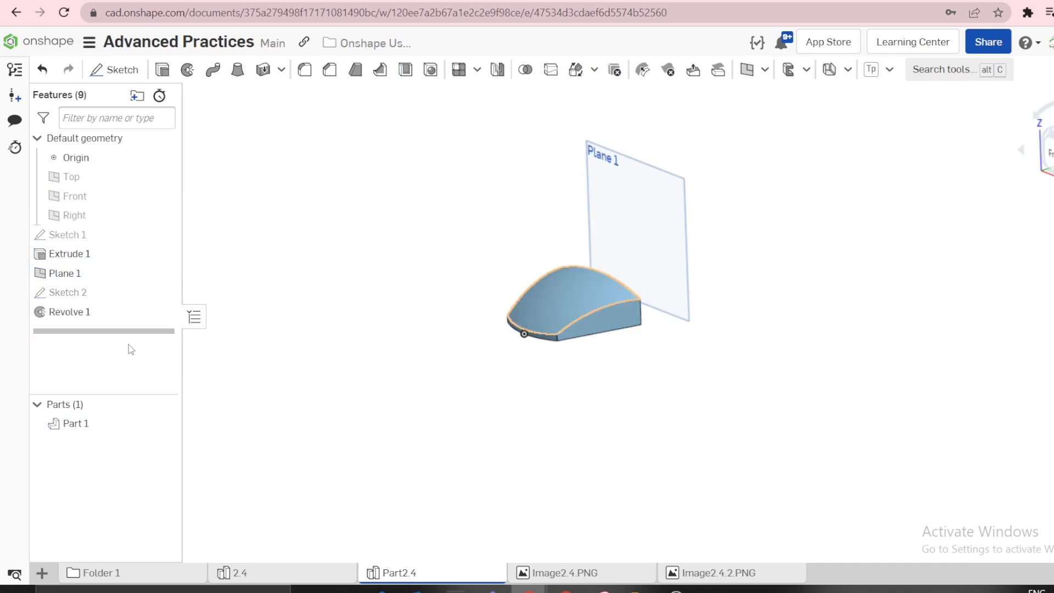
mouse_move(691, 323)
right_down()
mouse_move(635, 345)
mouse_move(645, 332)
mouse_move(688, 326)
right_up()
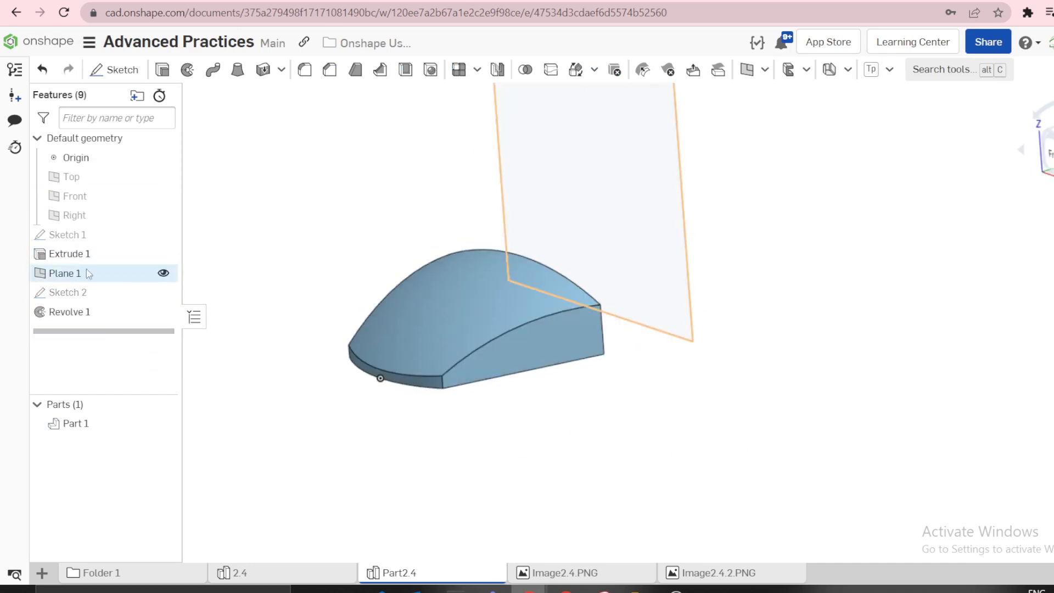
click(163, 272)
scroll(329, 184, down, 1)
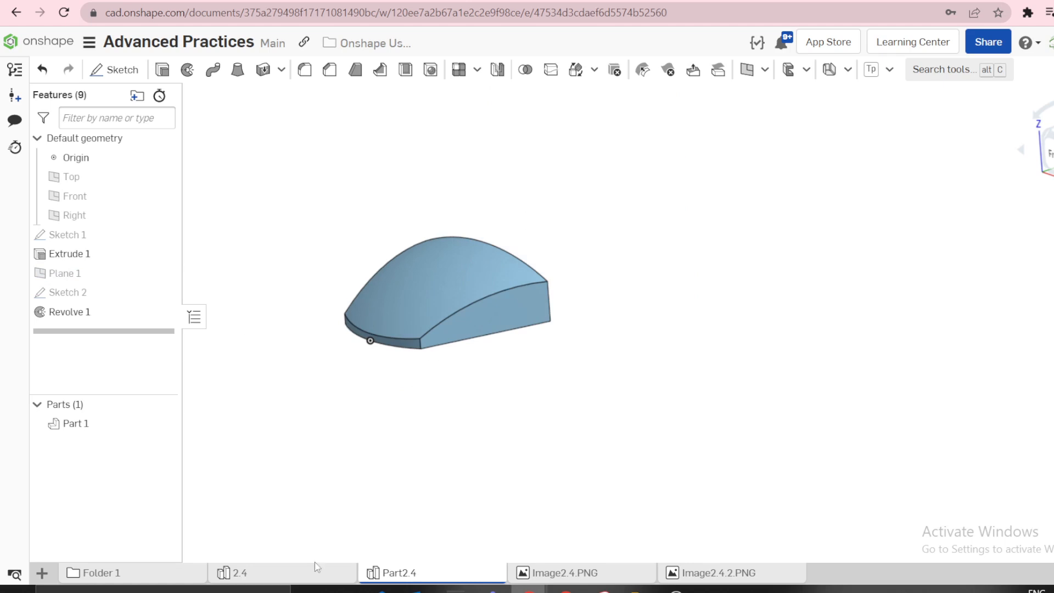
- Consult the Image2.4 drawing and change Part 1's appearance colour to amber FAB601
click(559, 576)
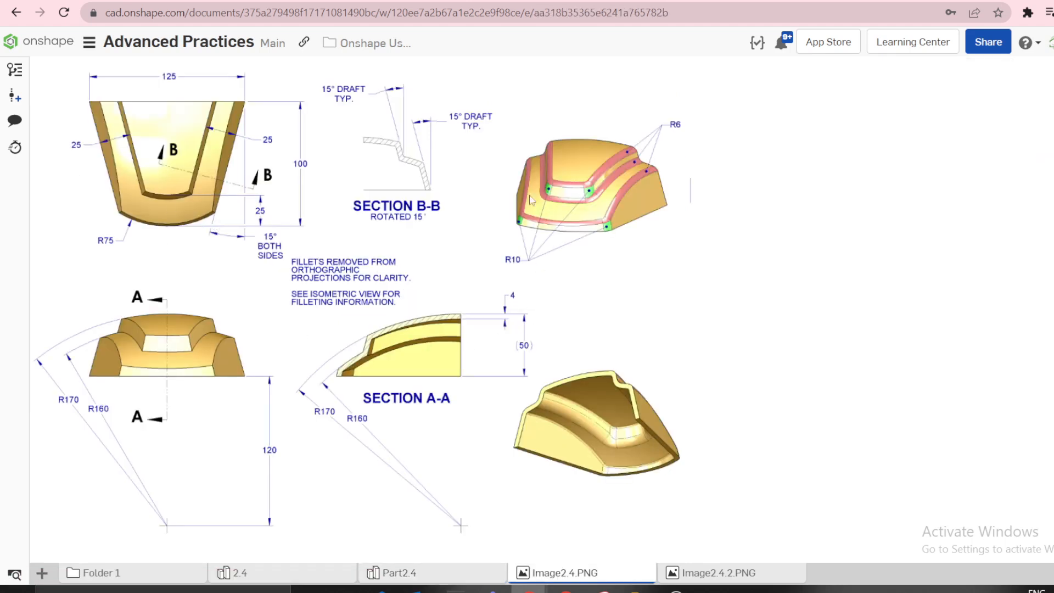
click(434, 573)
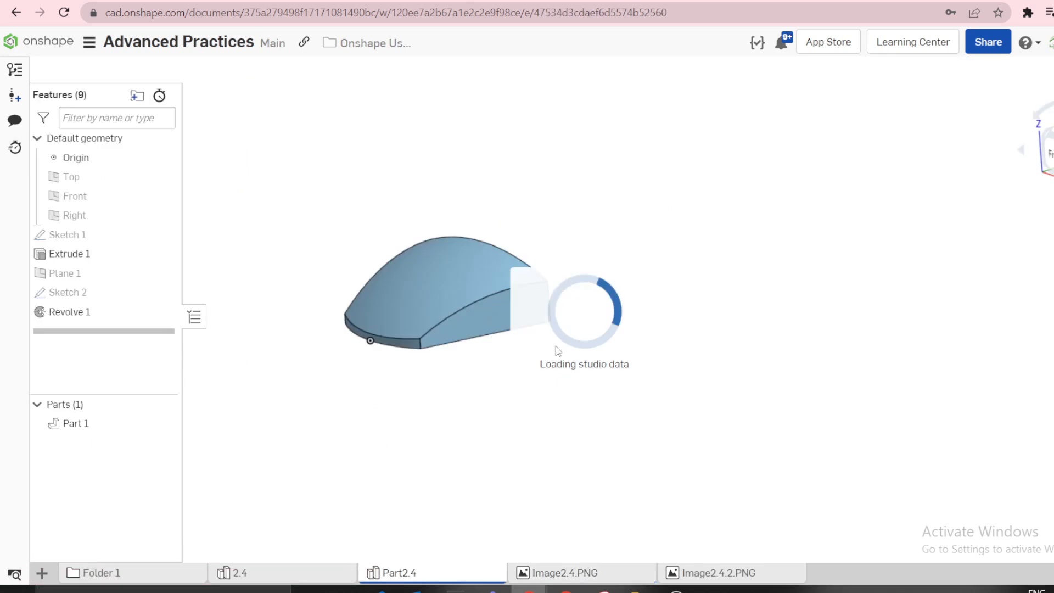
right_drag(439, 292, 384, 351)
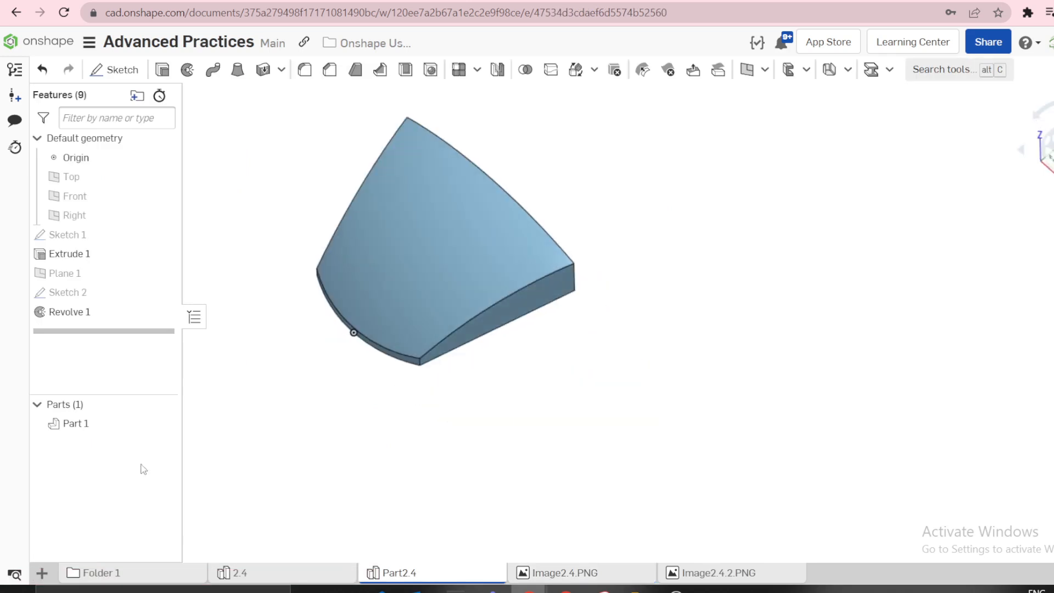
right_click(77, 425)
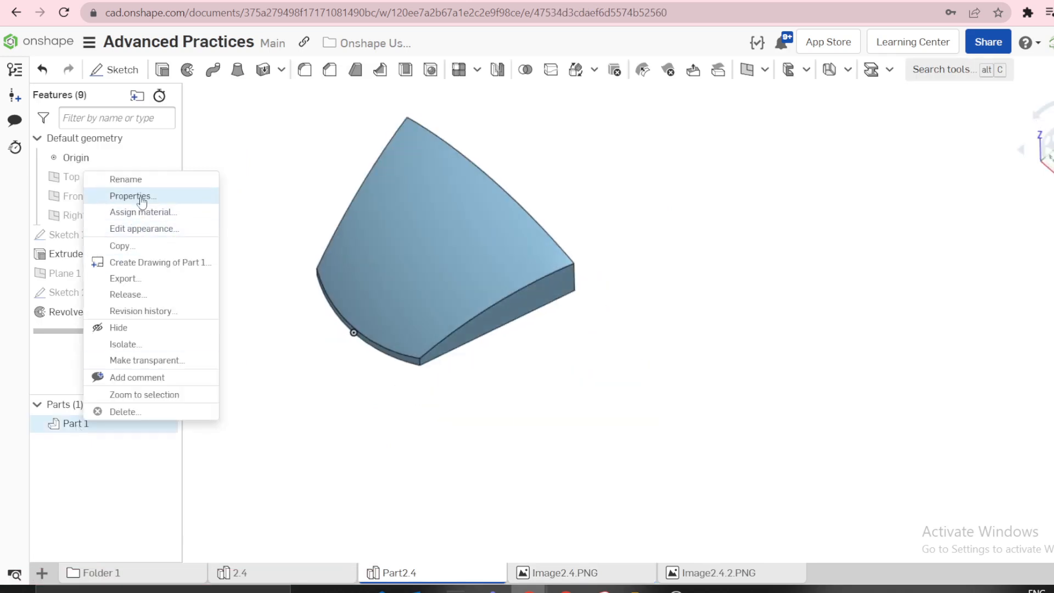
click(141, 229)
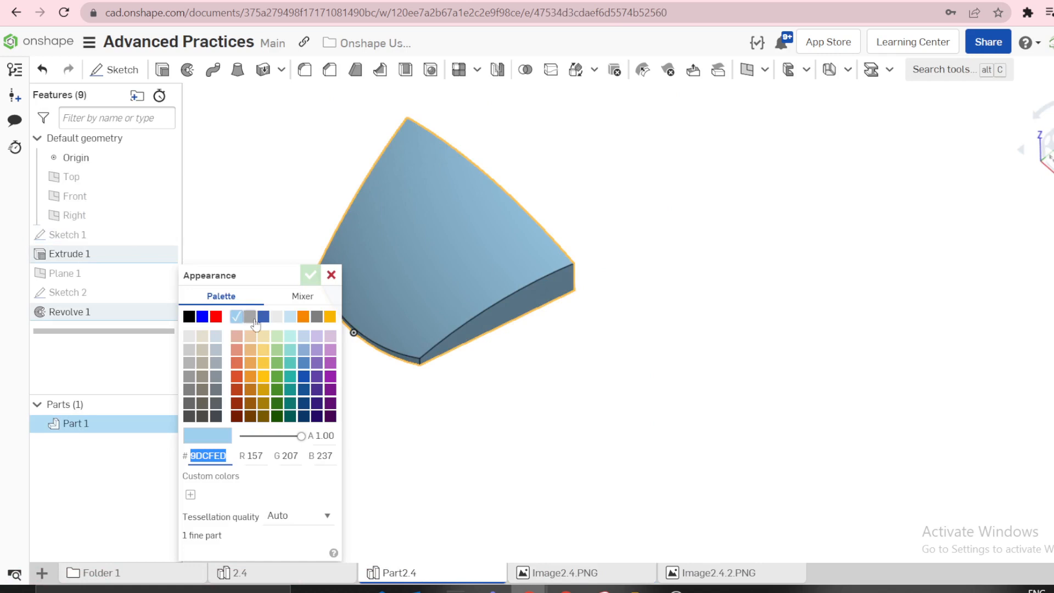
click(264, 335)
click(329, 316)
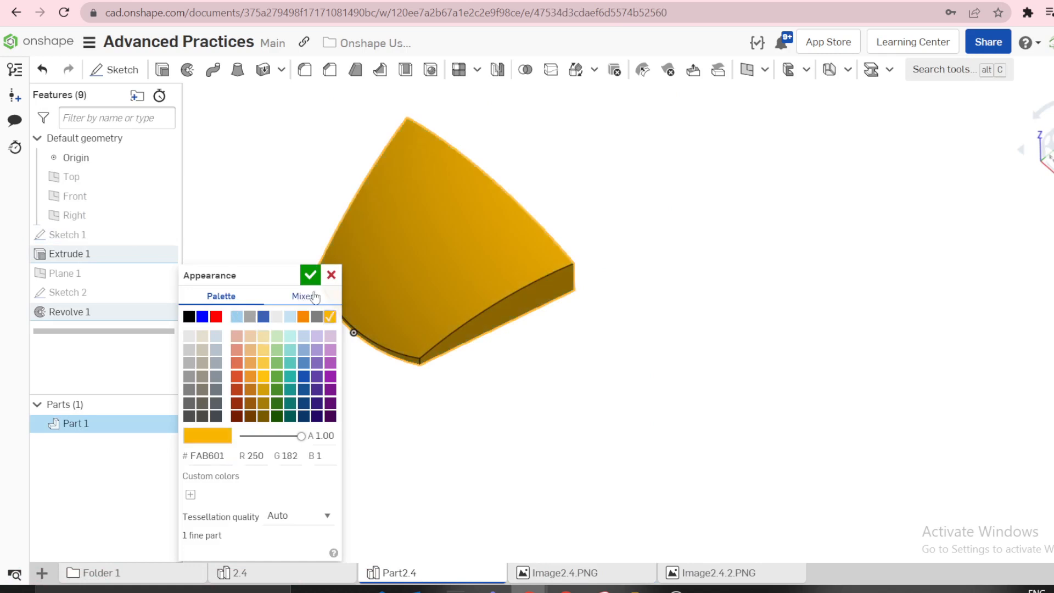
click(309, 275)
right_drag(491, 313, 381, 283)
scroll(365, 289, up, 5)
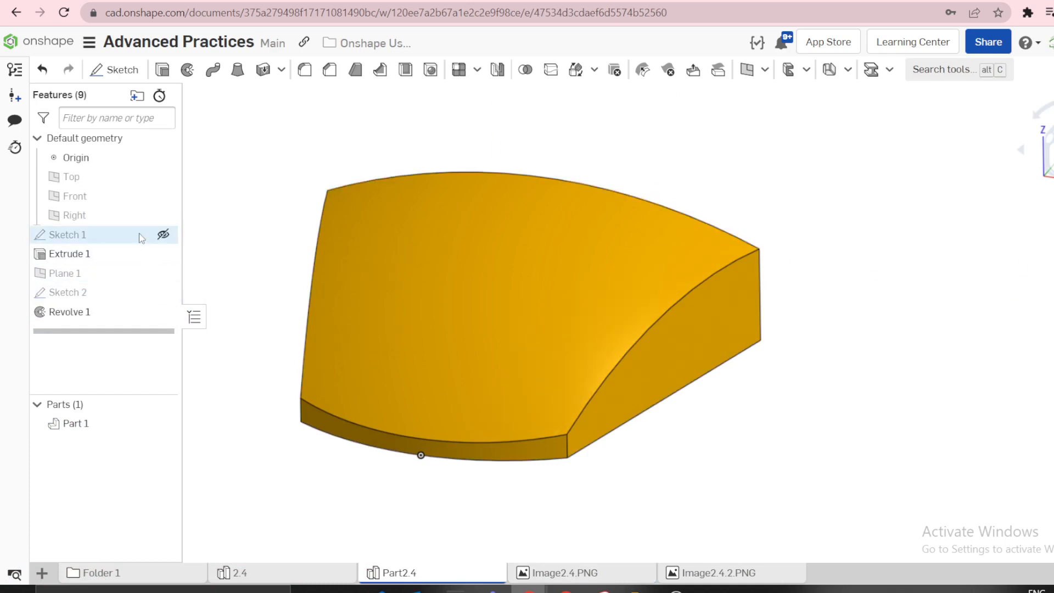
- Show Sketch 1 on the part's underside and check the plan-view dimensions in the Image2.4 drawing
click(163, 235)
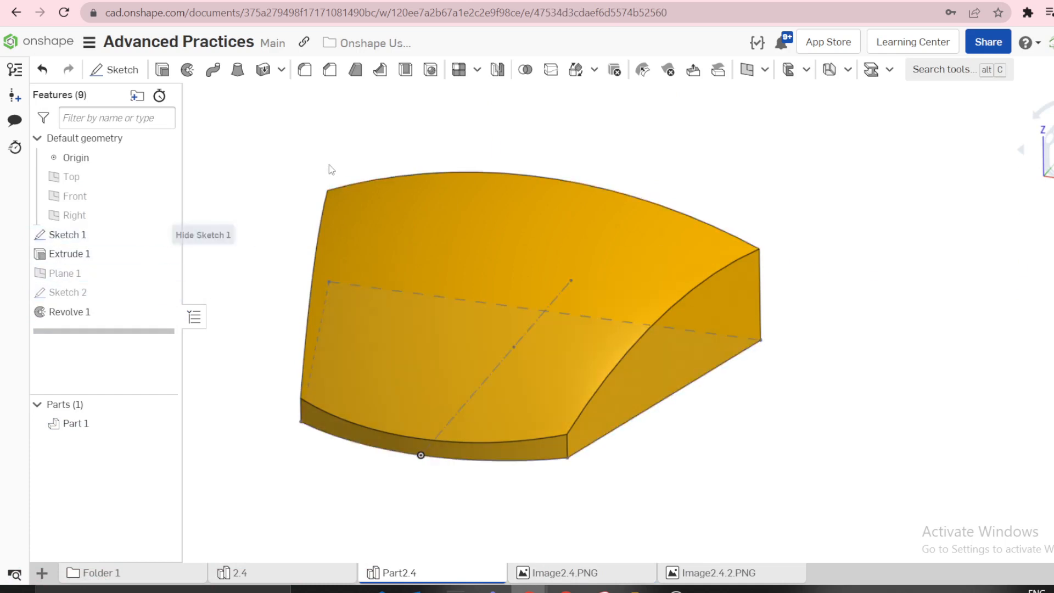
scroll(411, 146, down, 2)
mouse_move(519, 390)
right_down()
mouse_move(502, 340)
mouse_move(522, 367)
mouse_move(314, 257)
right_up()
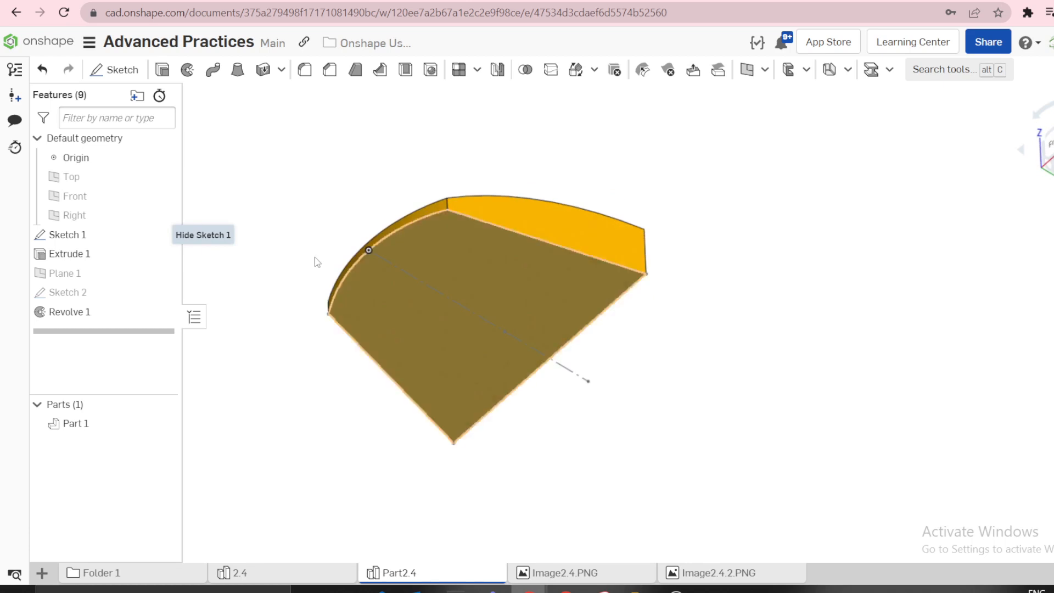
click(557, 573)
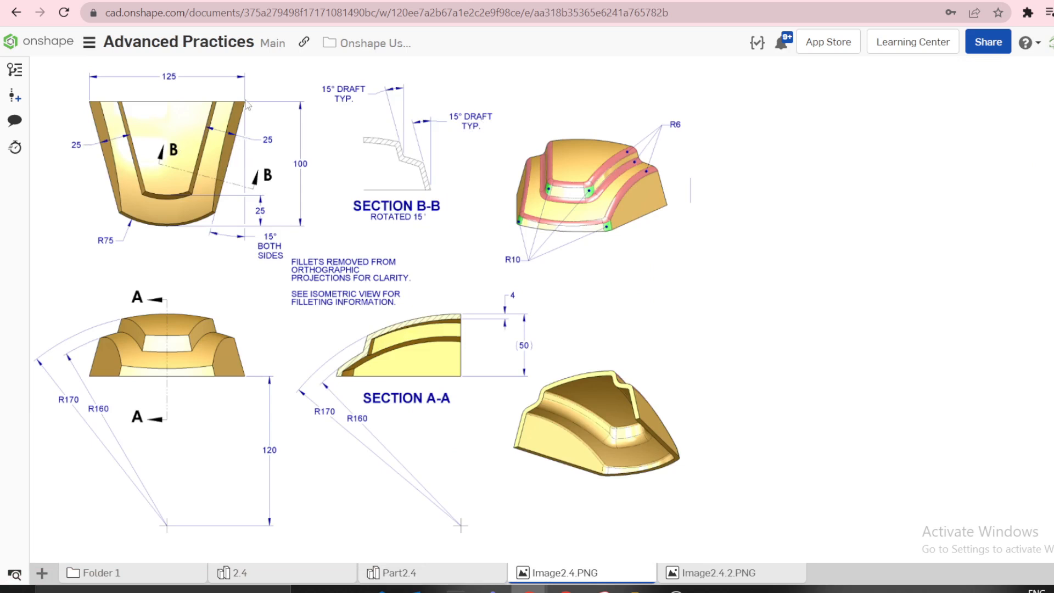
click(429, 572)
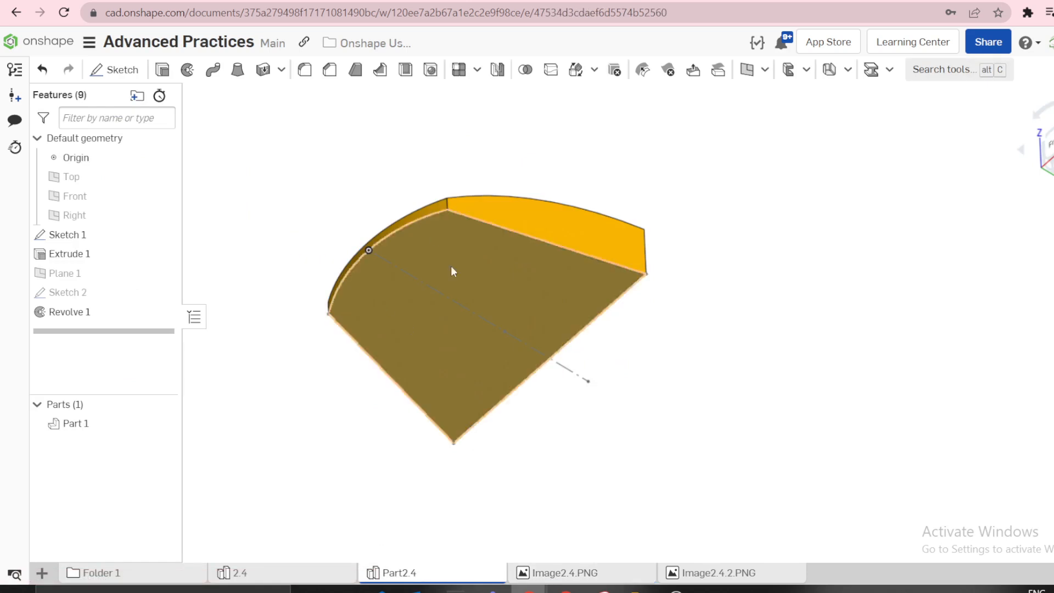
- Start a sketch on the Top plane with Part 1 hidden and view it face-on
click(71, 176)
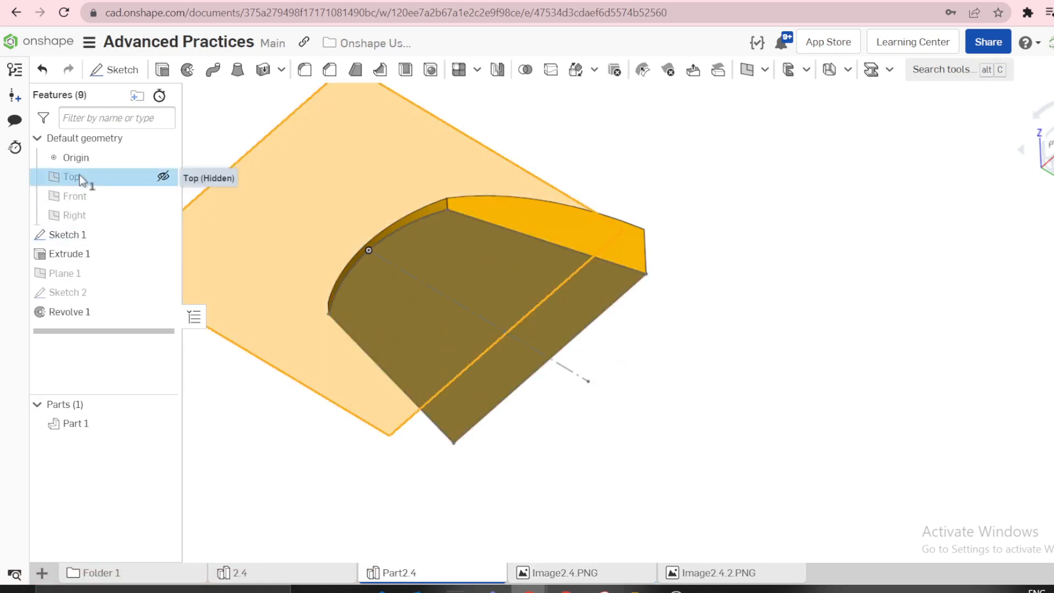
key(s)
click(100, 163)
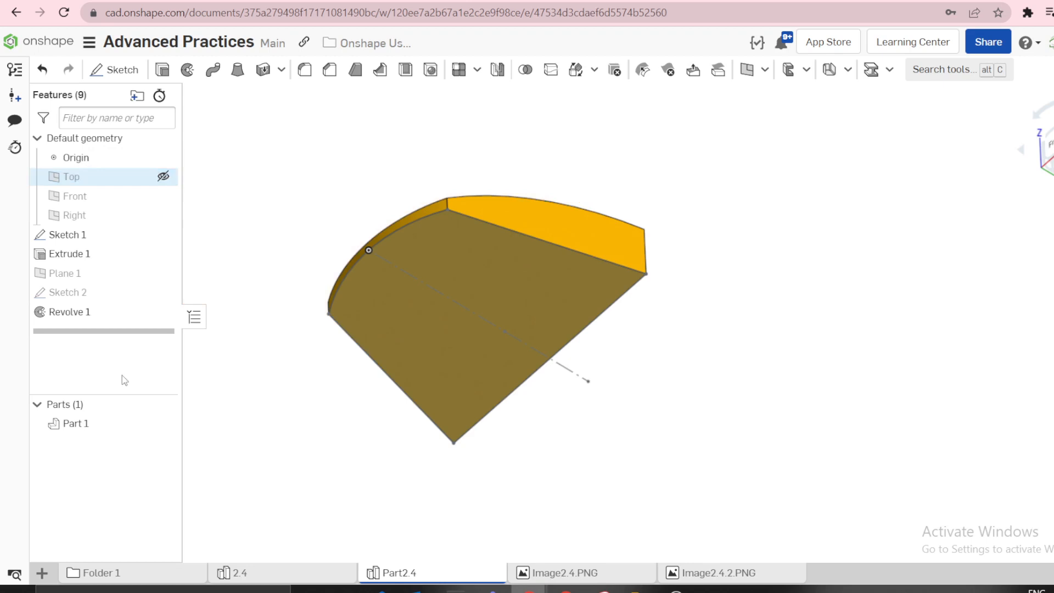
click(164, 423)
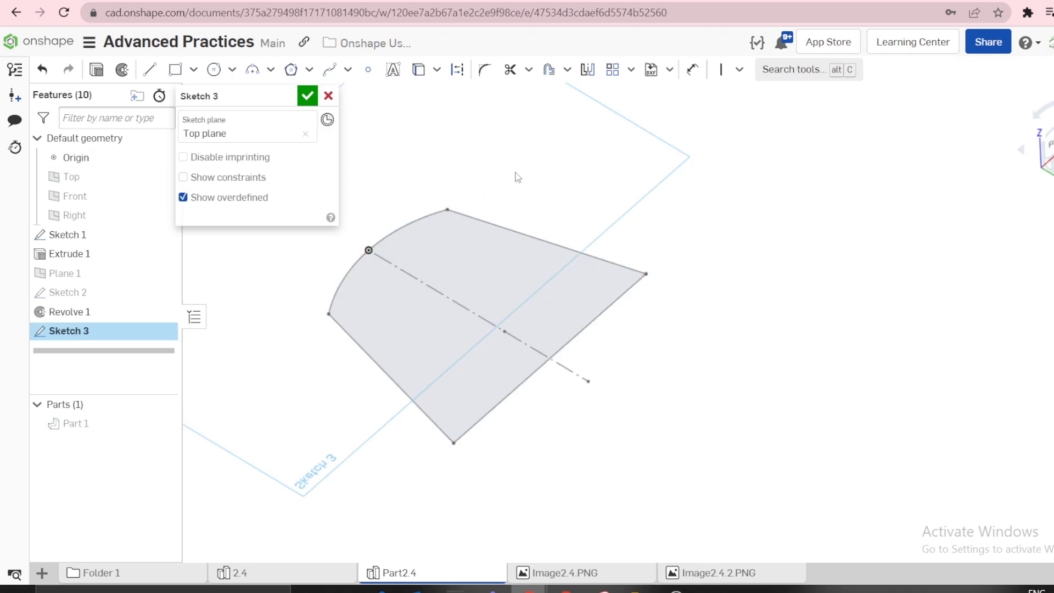
key(n)
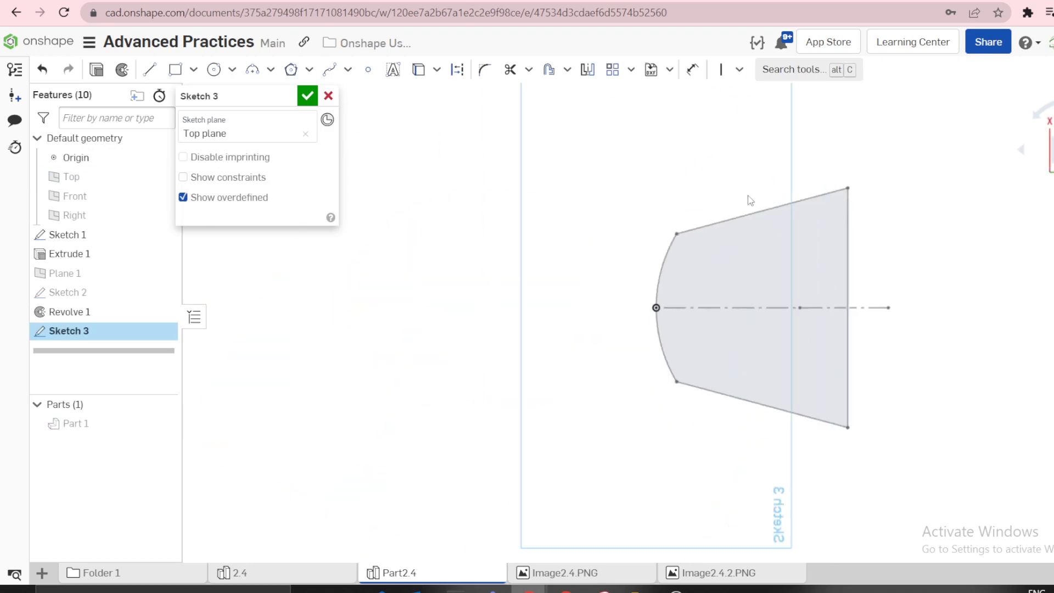
- Offset Sketch 1's two slanted sides and its front arc inward by 25 mm
click(753, 212)
click(670, 247)
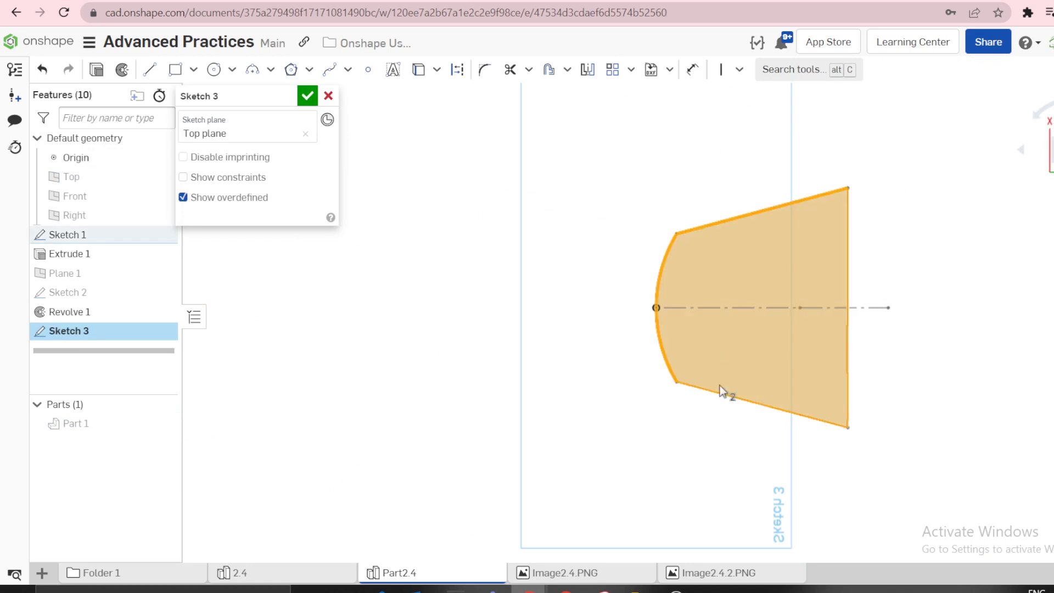
click(729, 395)
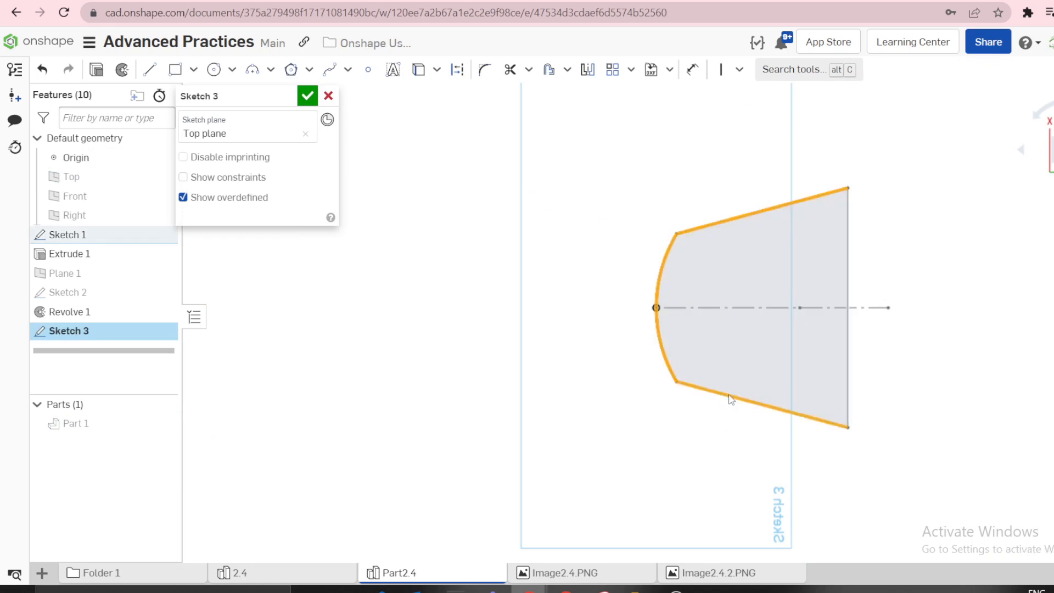
key(o)
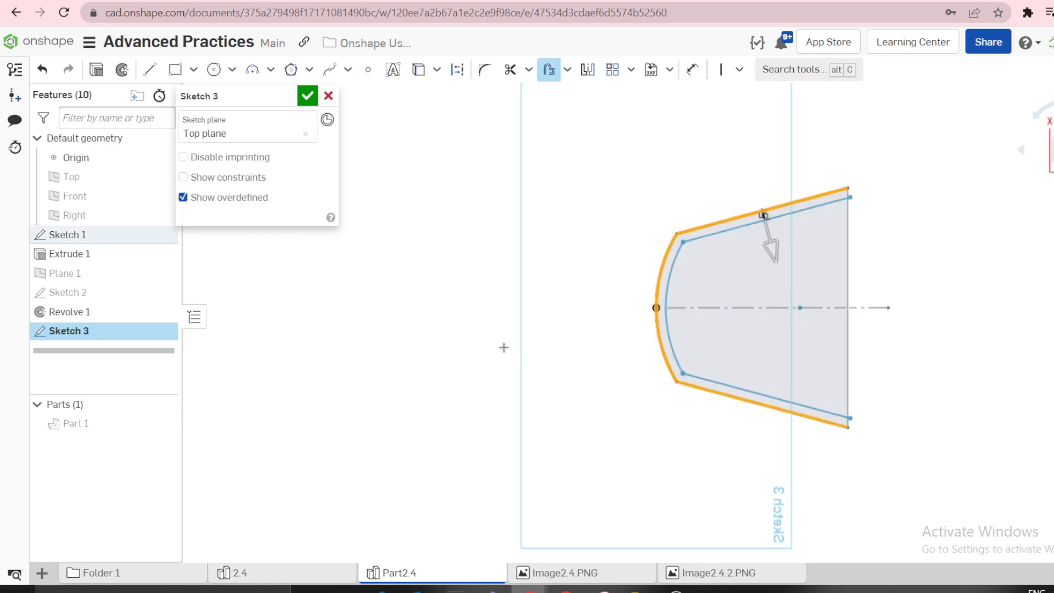
text(25)
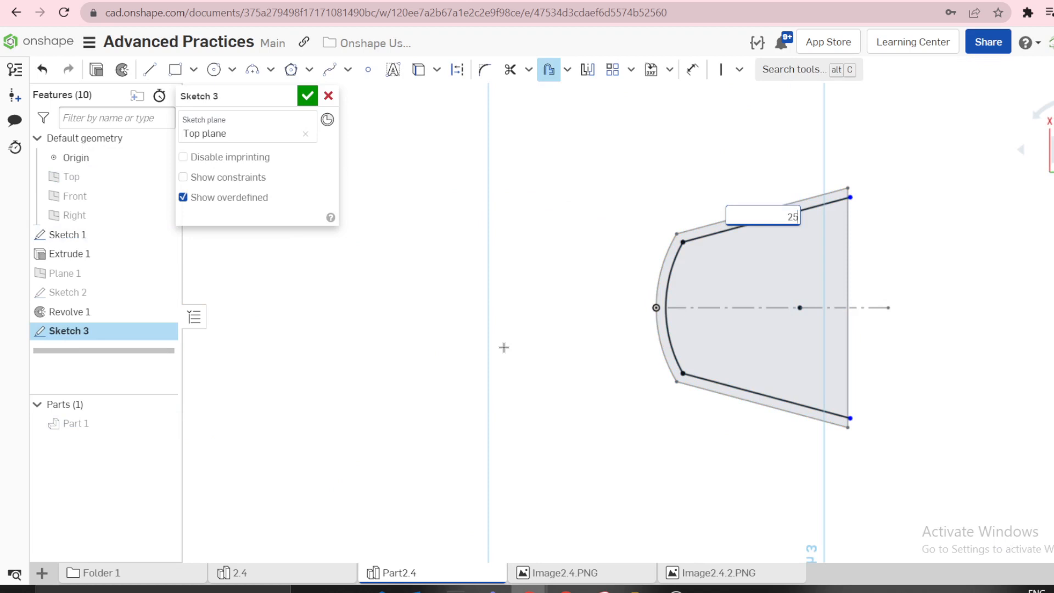
key(Return)
key(l)
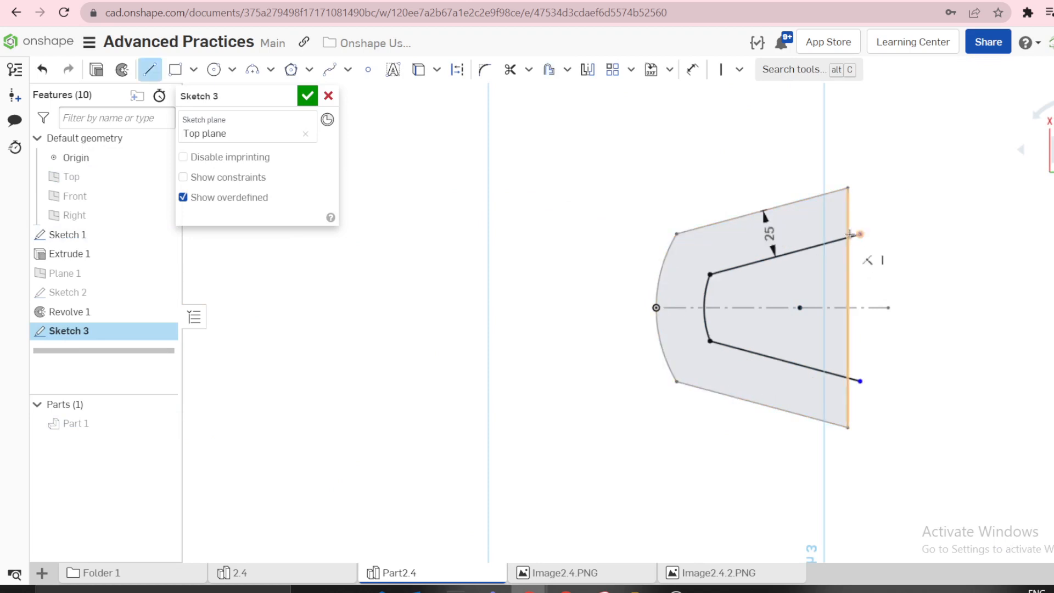
click(894, 234)
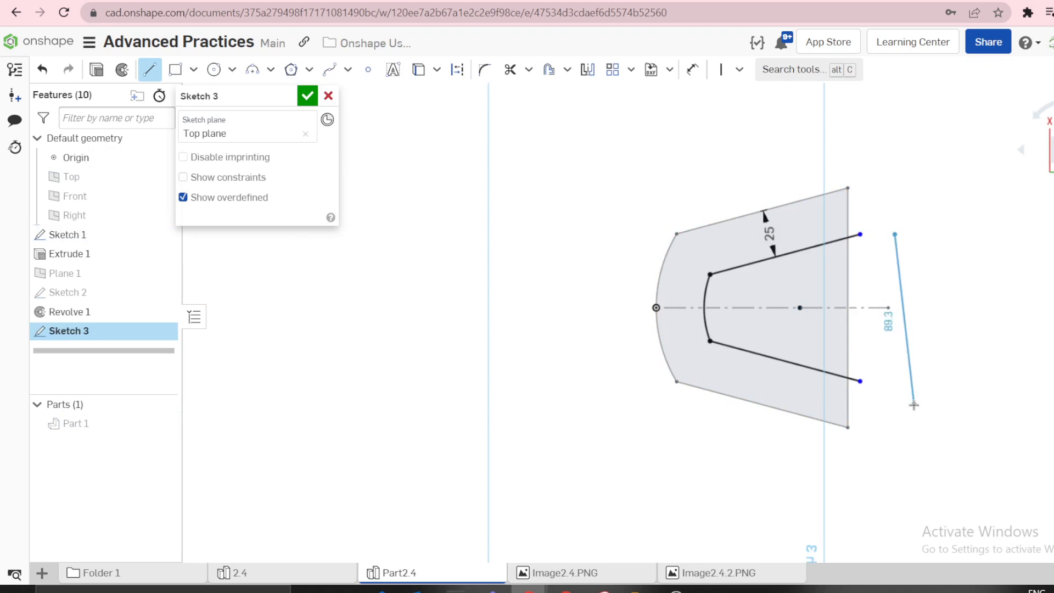
key(Escape)
key(l)
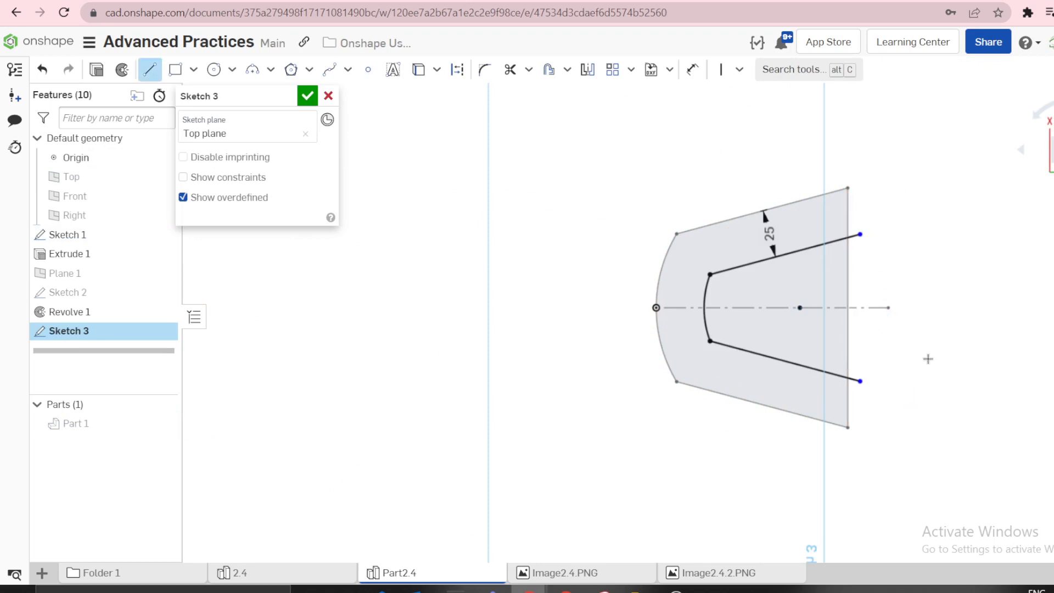
key(Escape)
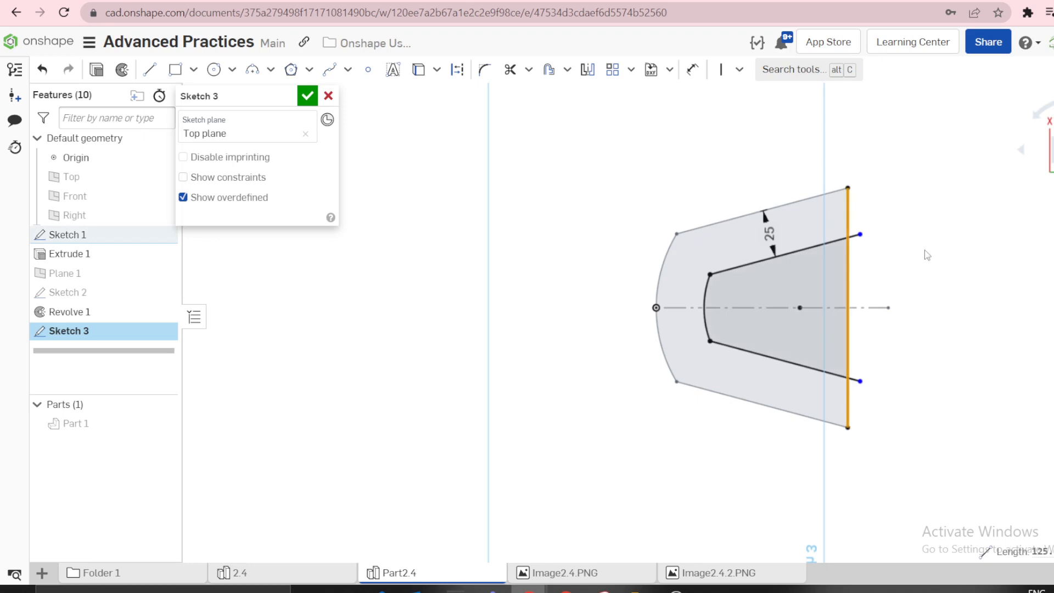
- Project the straight rear edge, trim the overhanging line ends into a closed inner profile, and accept the sketch
key(m)
scroll(922, 236, up, 3)
mouse_move(763, 198)
mouse_down()
mouse_move(818, 231)
mouse_move(842, 311)
mouse_move(831, 433)
mouse_move(817, 464)
mouse_move(758, 499)
mouse_up()
scroll(658, 365, down, 1)
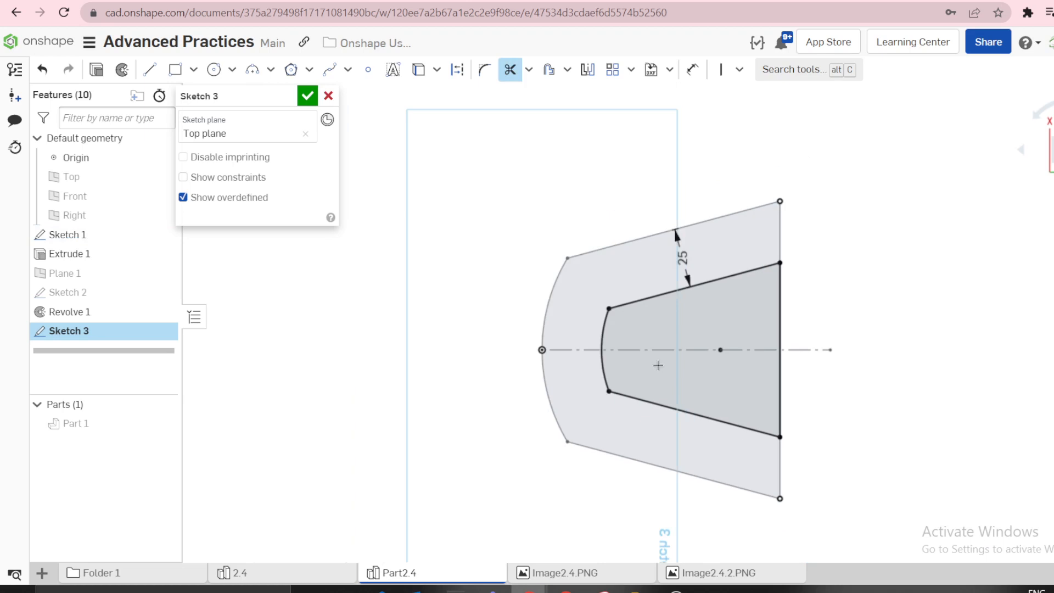
mouse_move(624, 378)
right_down()
mouse_move(657, 245)
mouse_move(341, 168)
right_up()
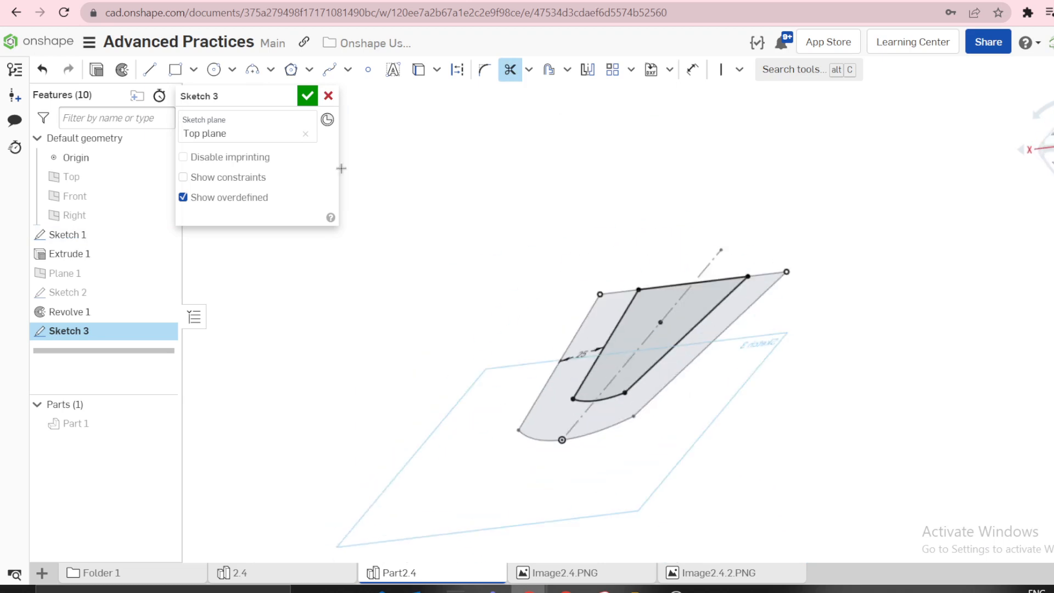
click(302, 101)
- Show Part 1 again, hide Sketch 1, and compare the part with the Image2.4 drawing
scroll(368, 195, down, 1)
right_drag(408, 229, 428, 231)
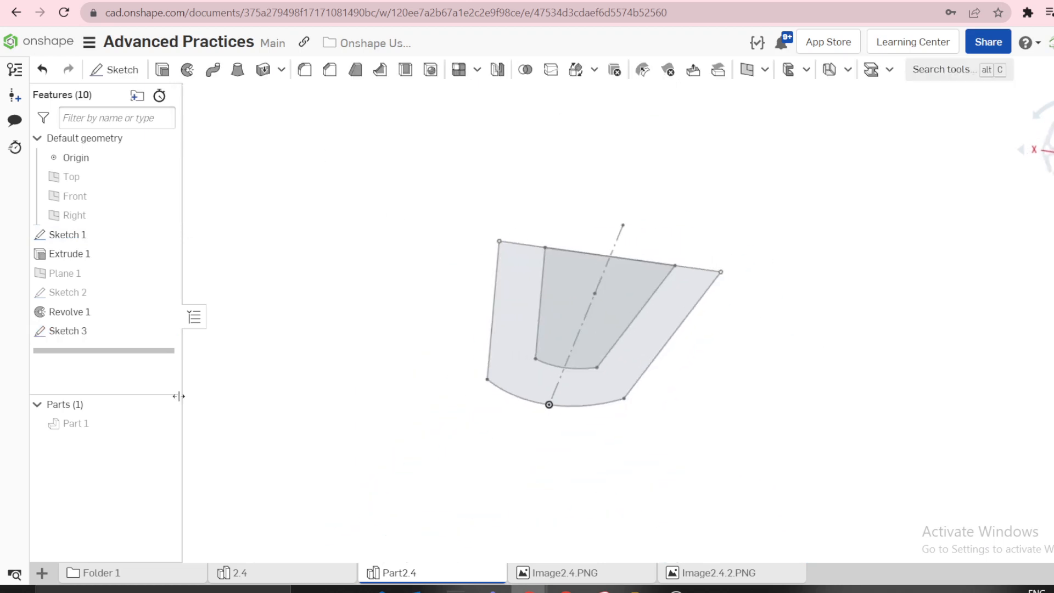
click(164, 423)
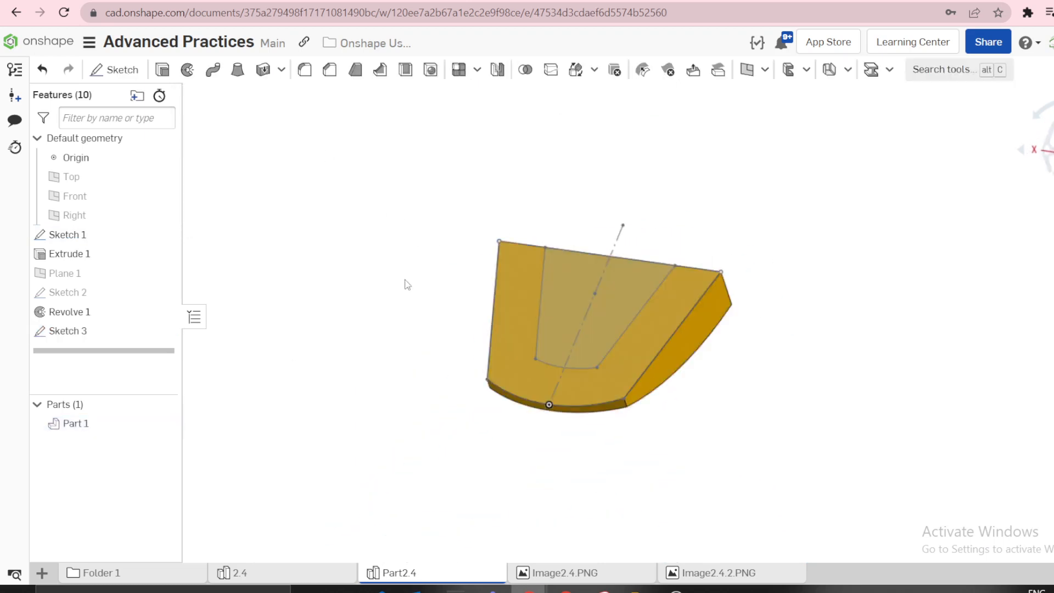
right_drag(407, 284, 390, 330)
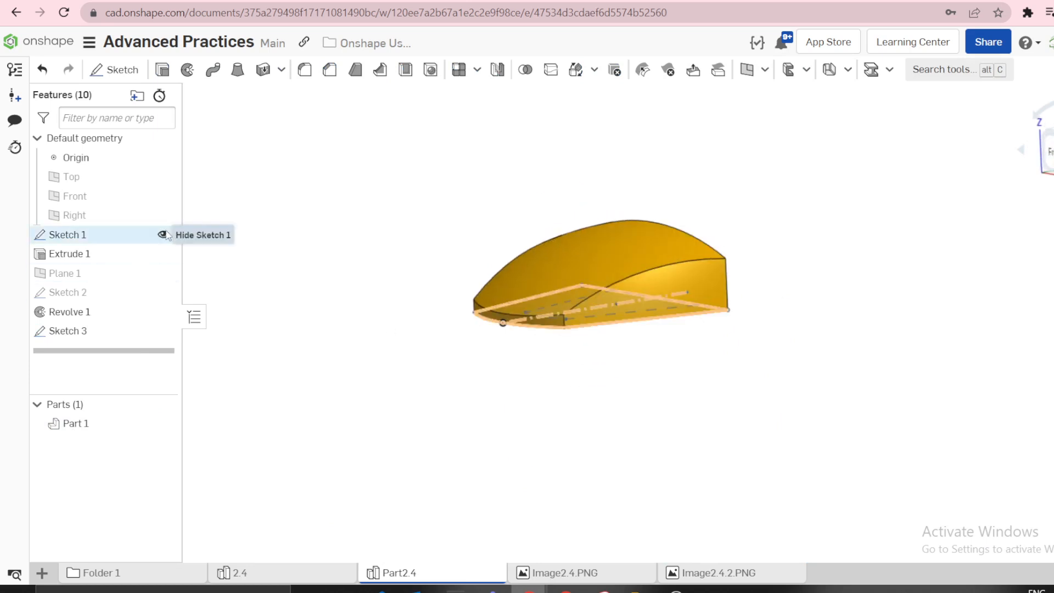
click(164, 235)
mouse_move(472, 275)
right_down()
mouse_move(504, 297)
mouse_move(491, 280)
mouse_move(489, 298)
right_up()
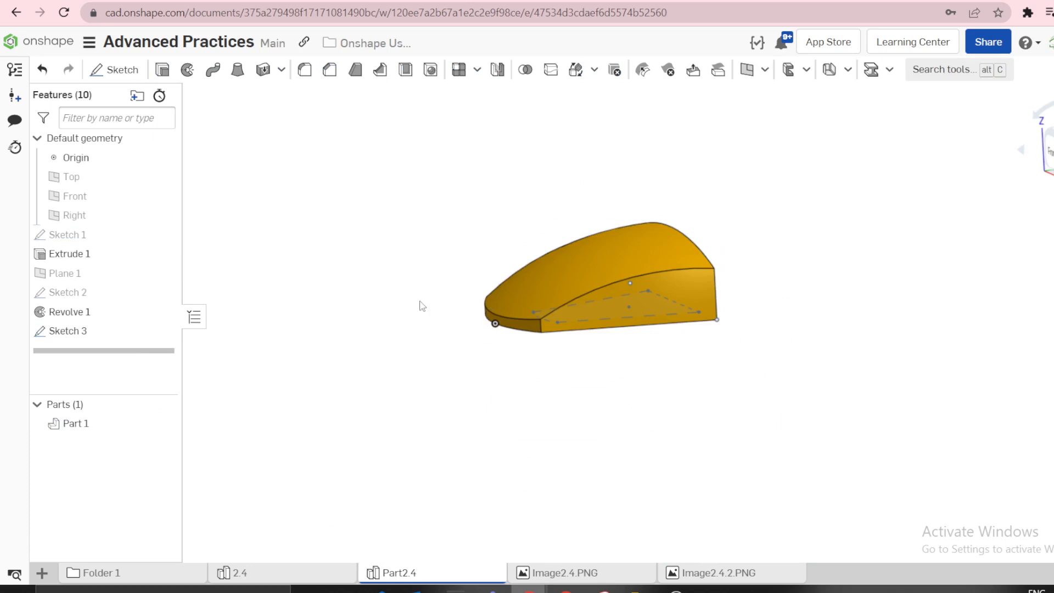
scroll(566, 297, up, 2)
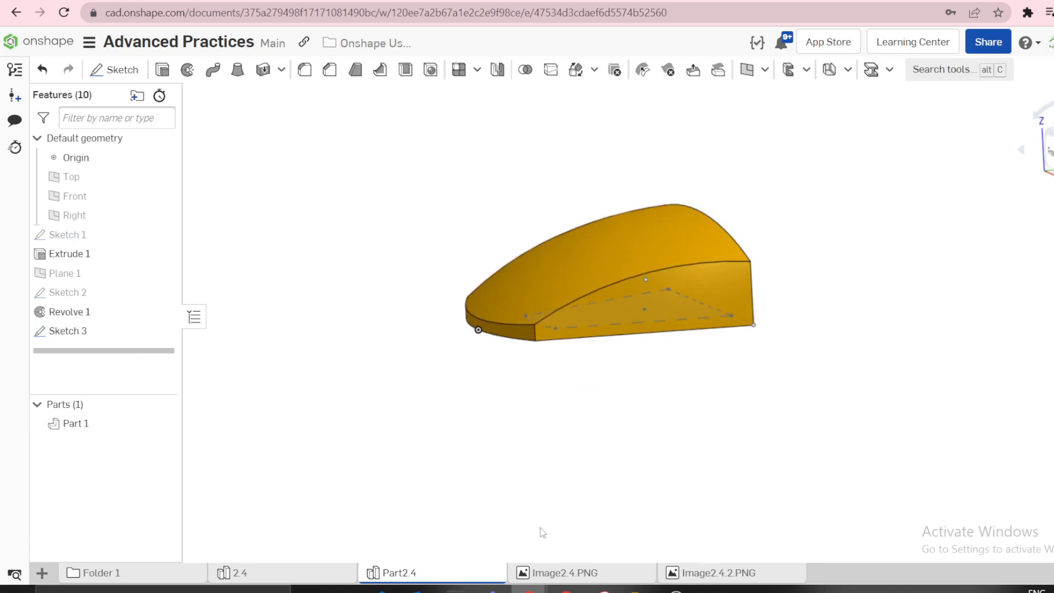
click(540, 573)
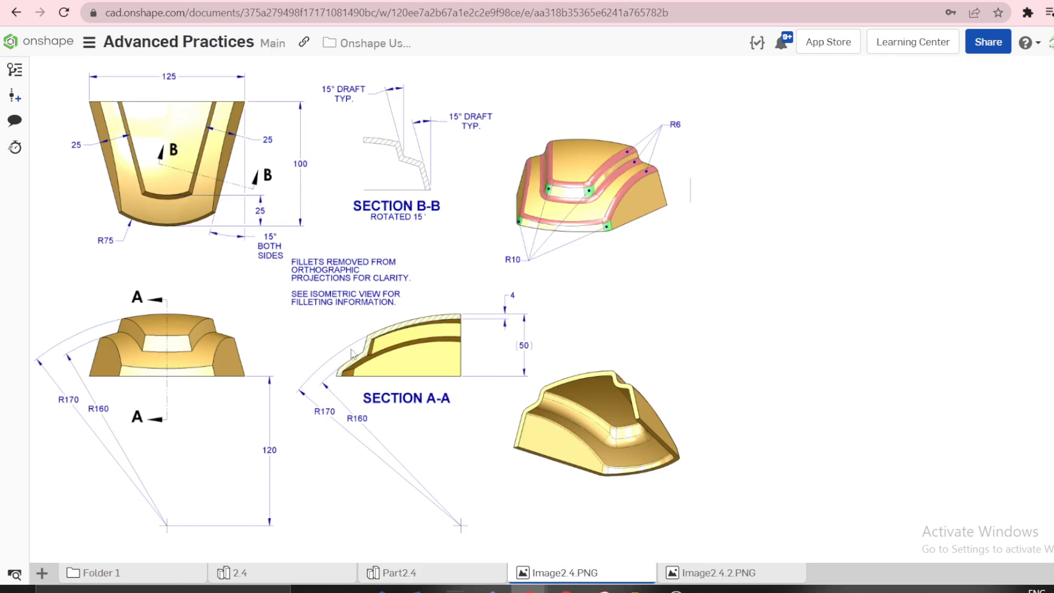
click(398, 572)
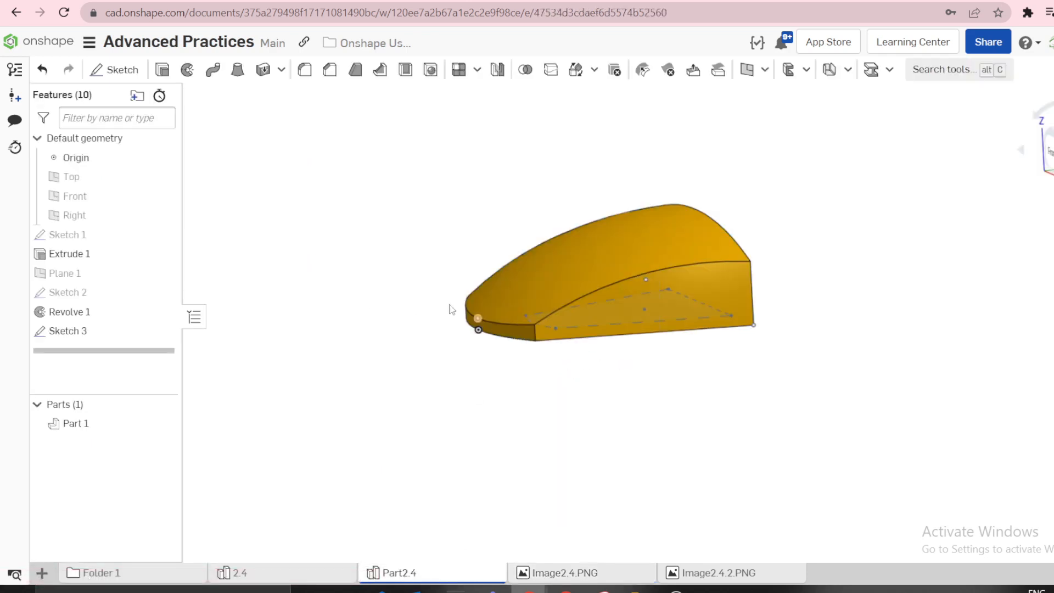
- Extrude the Sketch 3 profile as an addition to Part 1, ending up to the revolved curved top face
click(71, 330)
click(392, 184)
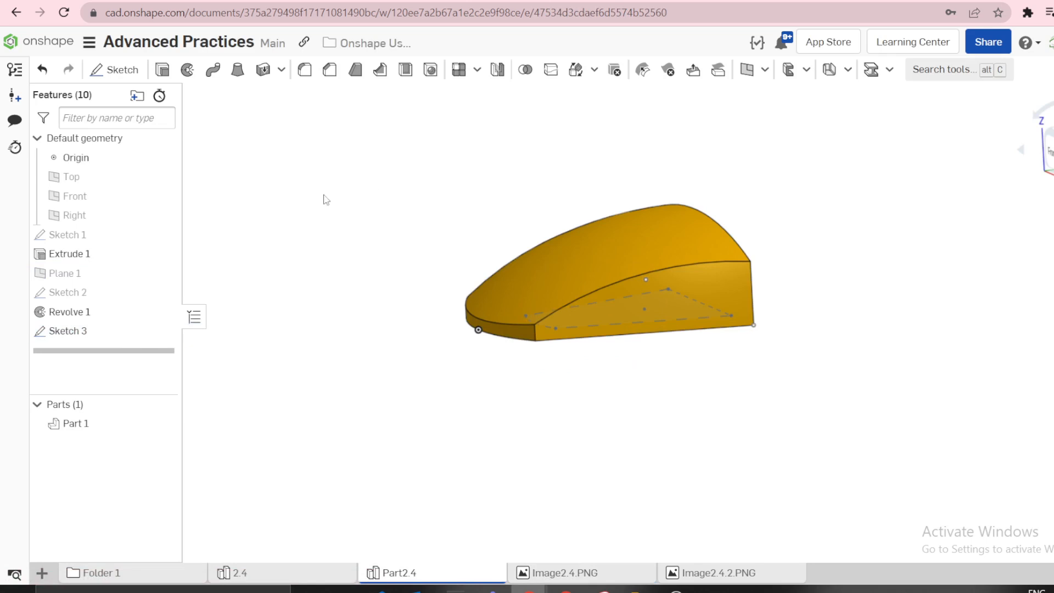
click(99, 335)
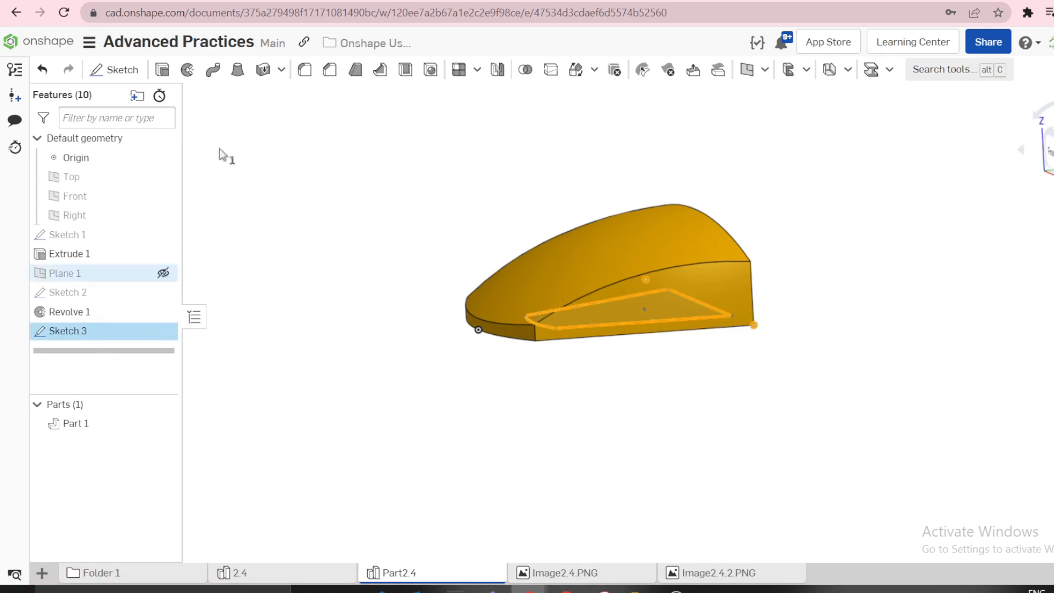
click(162, 71)
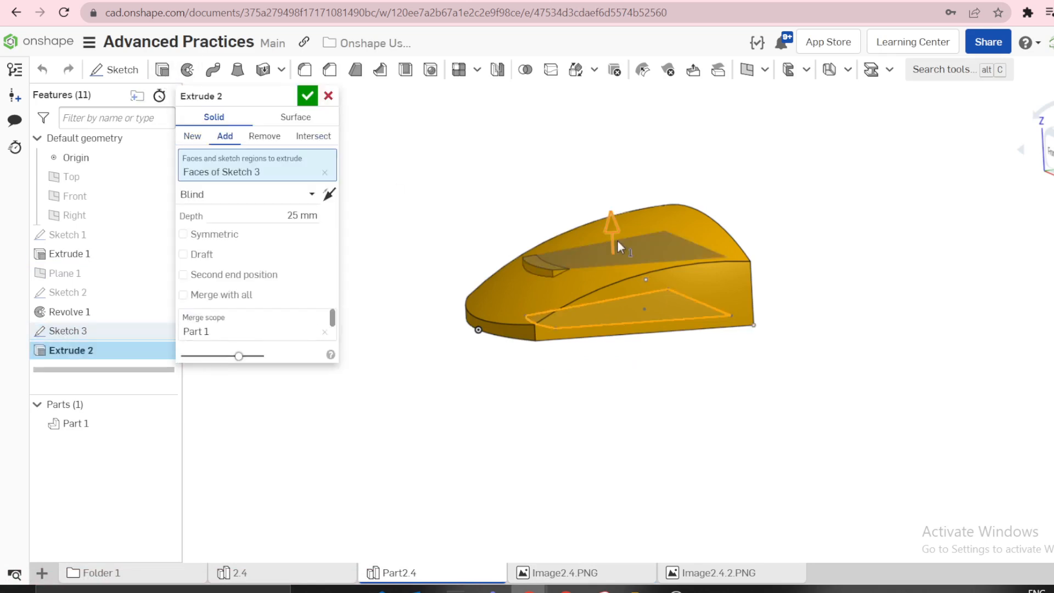
drag(617, 228, 602, 132)
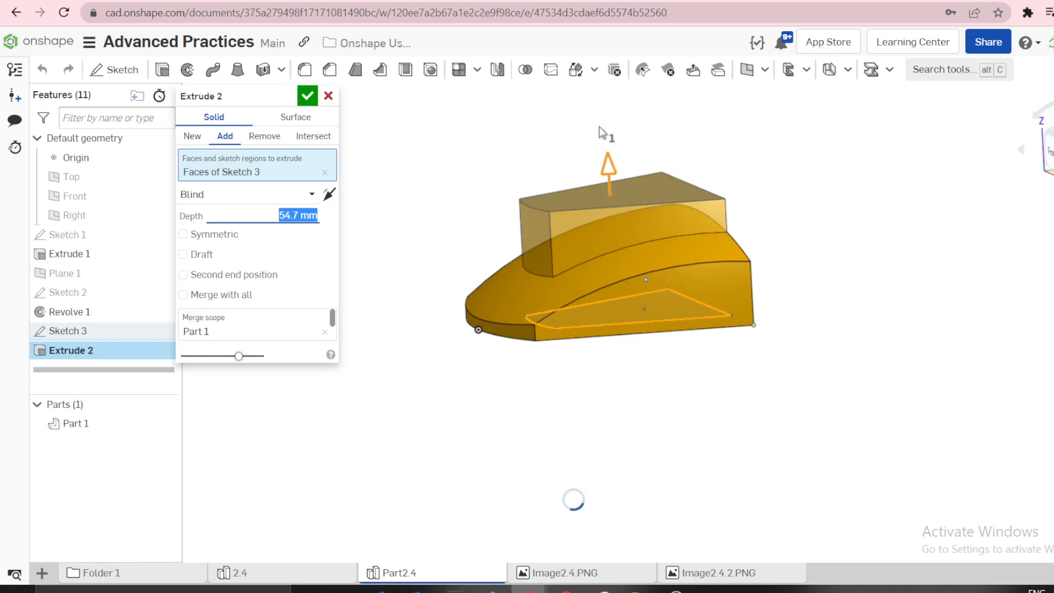
click(229, 195)
click(215, 256)
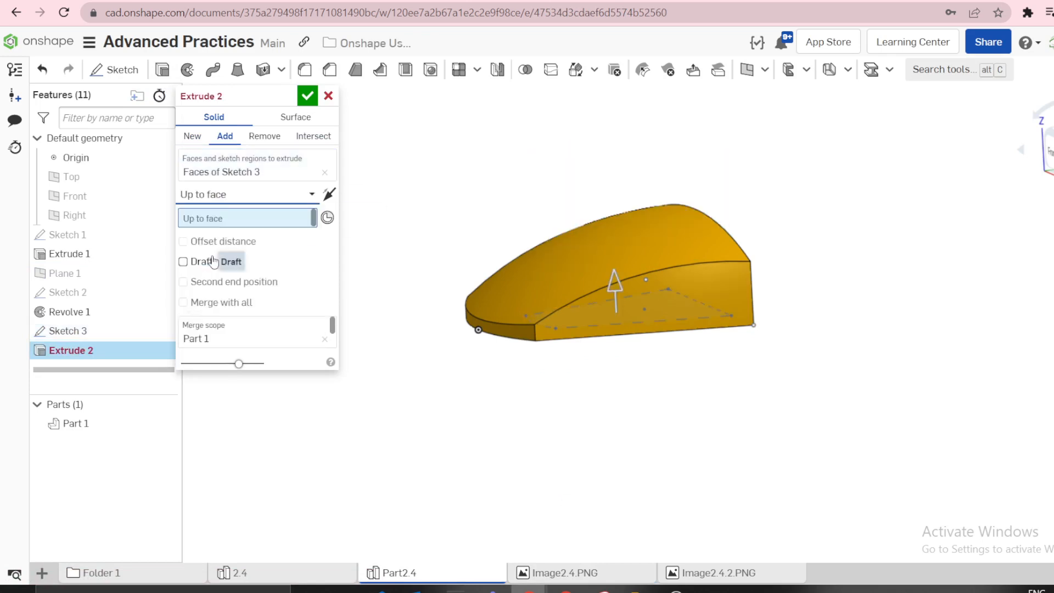
click(537, 290)
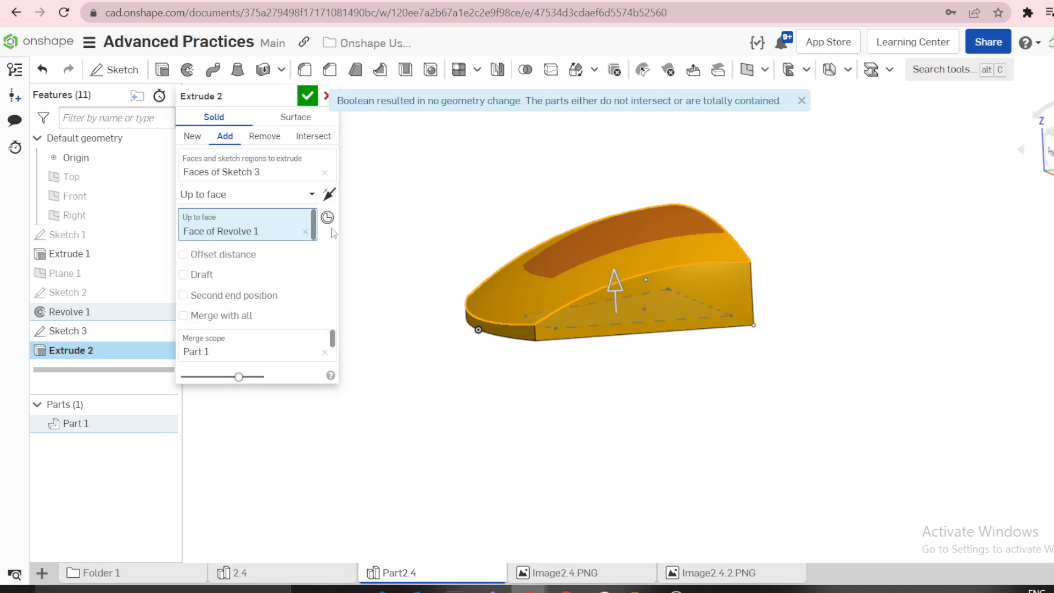
- Add a 10 mm offset distance beyond the curved face in the opposite direction and accept the extrusion
click(183, 255)
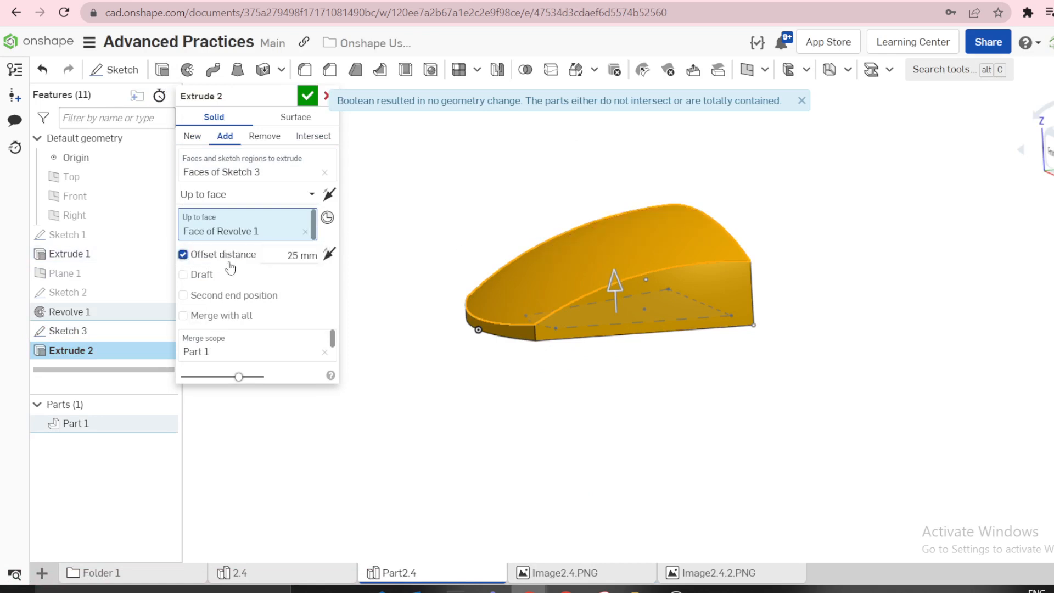
click(302, 256)
text(10)
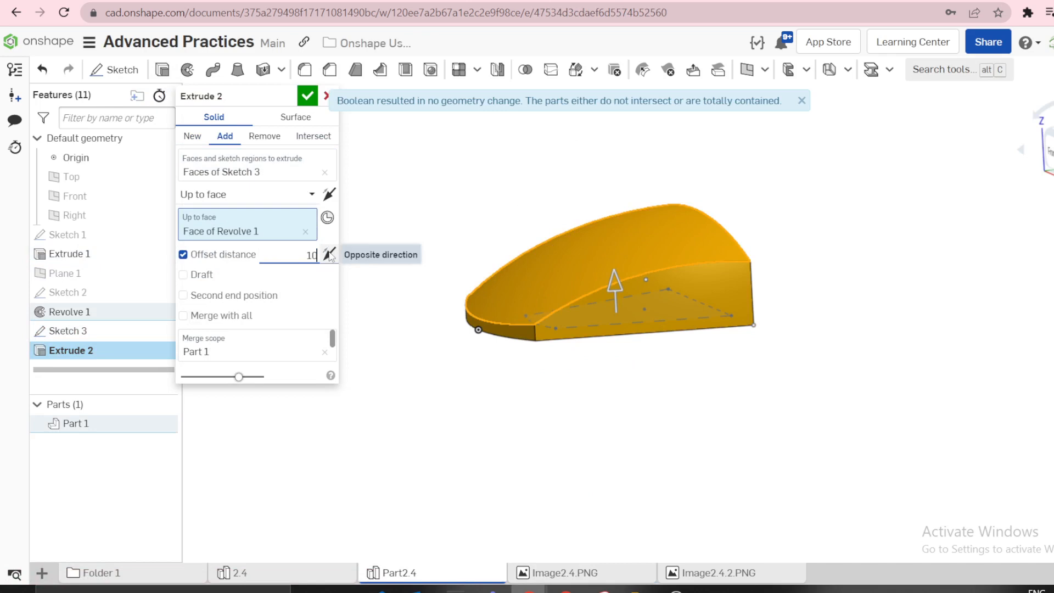
key(Return)
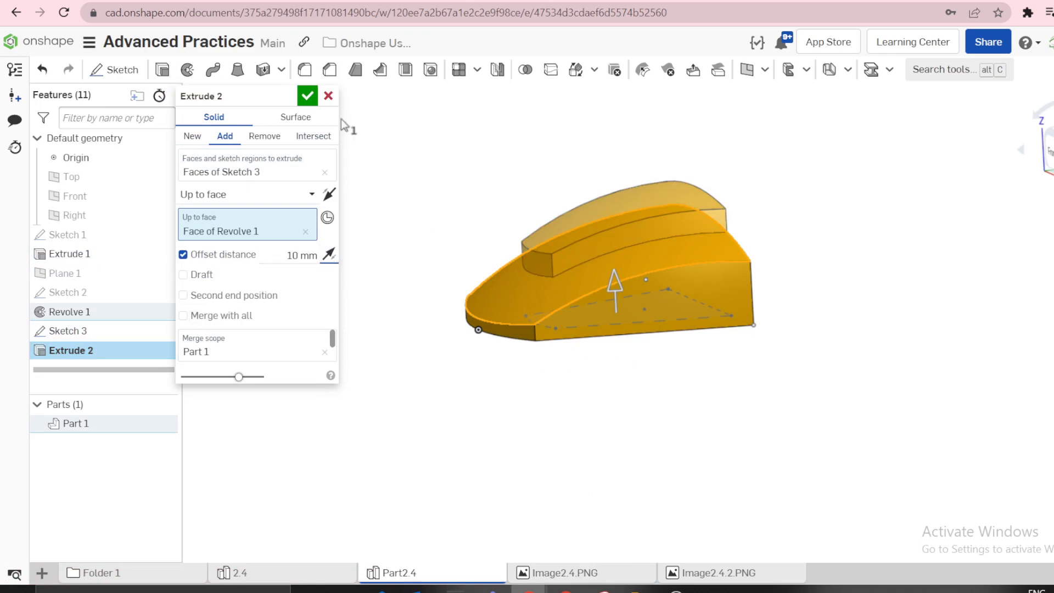
click(307, 96)
mouse_move(453, 240)
right_down()
mouse_move(407, 247)
mouse_move(503, 292)
mouse_move(528, 245)
mouse_move(506, 227)
mouse_move(513, 258)
right_up()
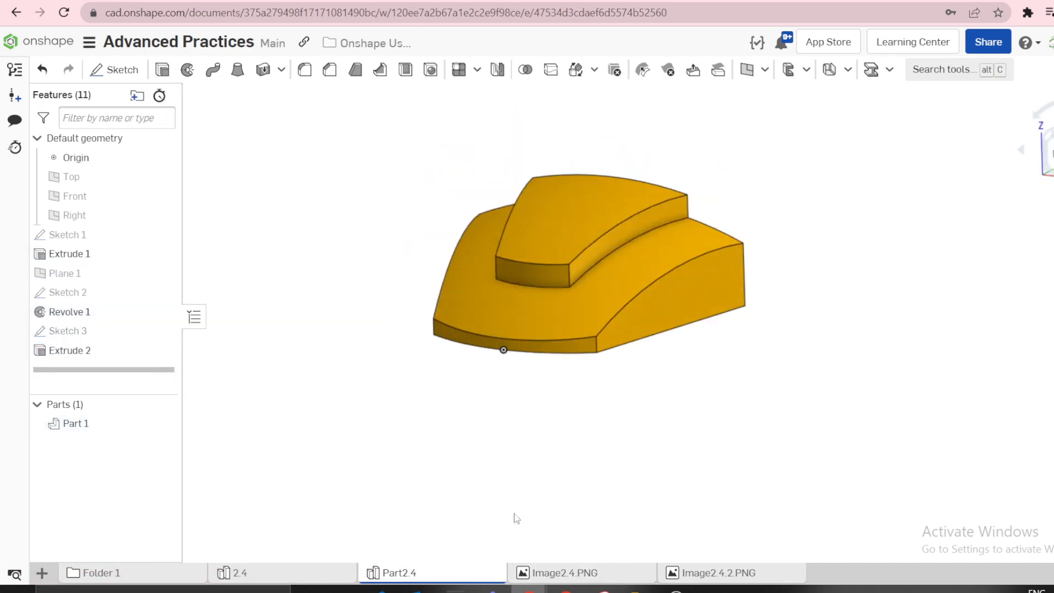
- Compare the raised step with the Image2.4 drawing and suppress Extrude 2
click(569, 572)
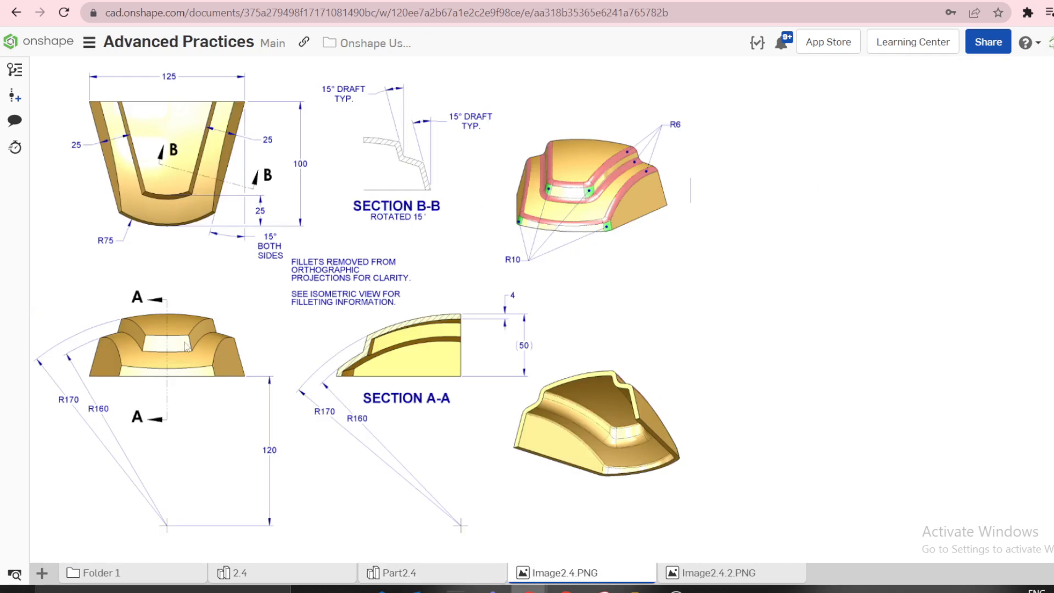
click(399, 570)
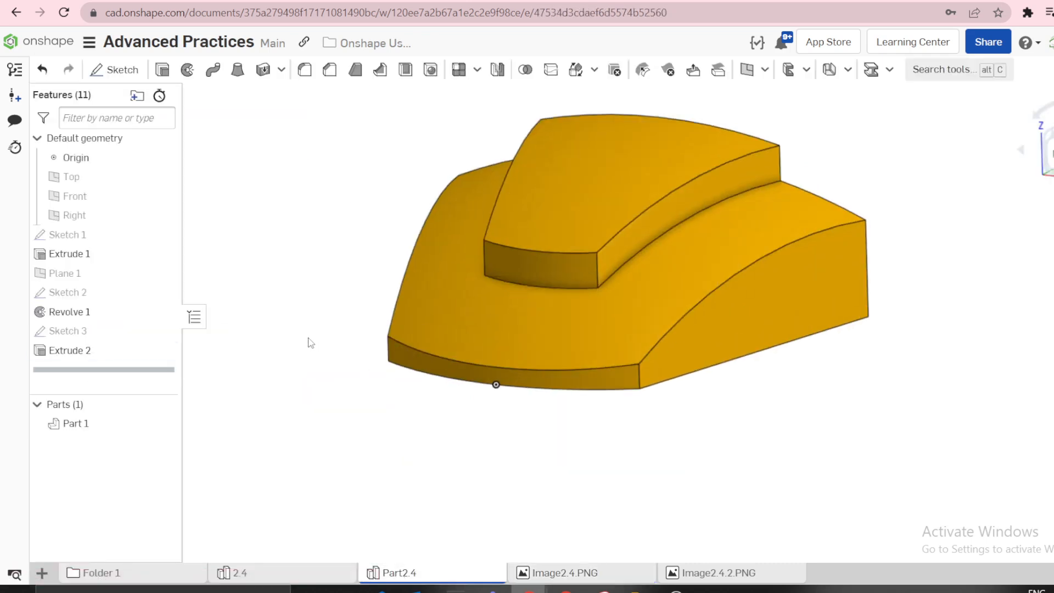
mouse_move(311, 342)
right_down()
mouse_move(294, 314)
mouse_move(304, 346)
mouse_move(293, 345)
right_up()
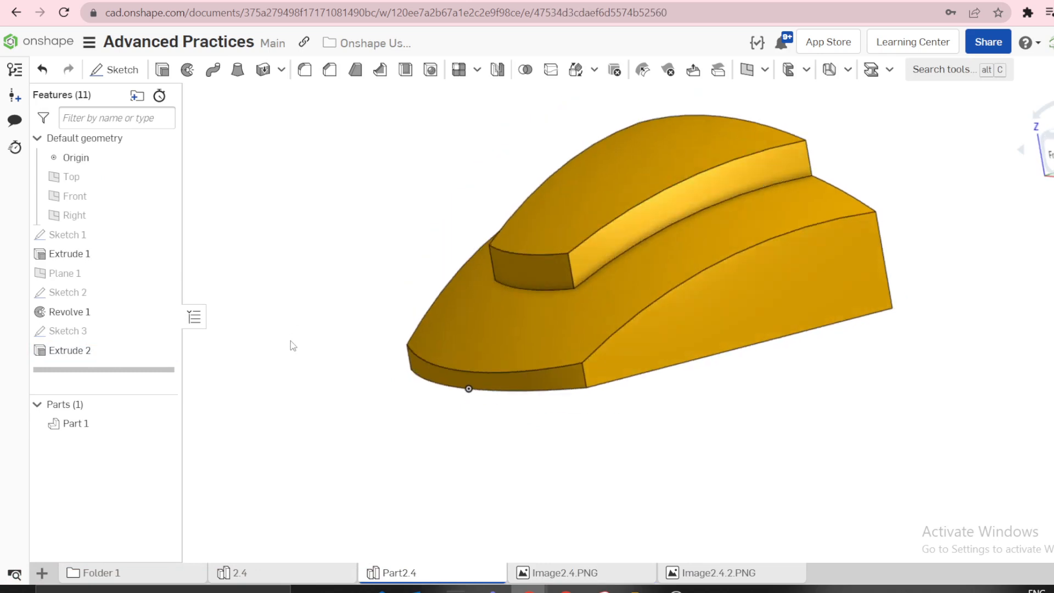
right_click(85, 354)
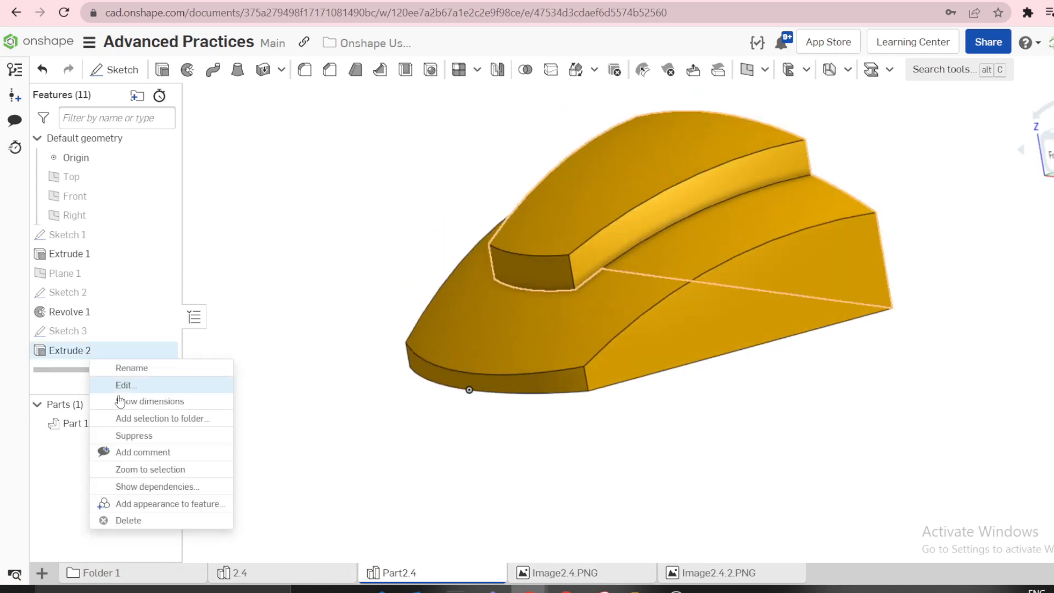
click(122, 435)
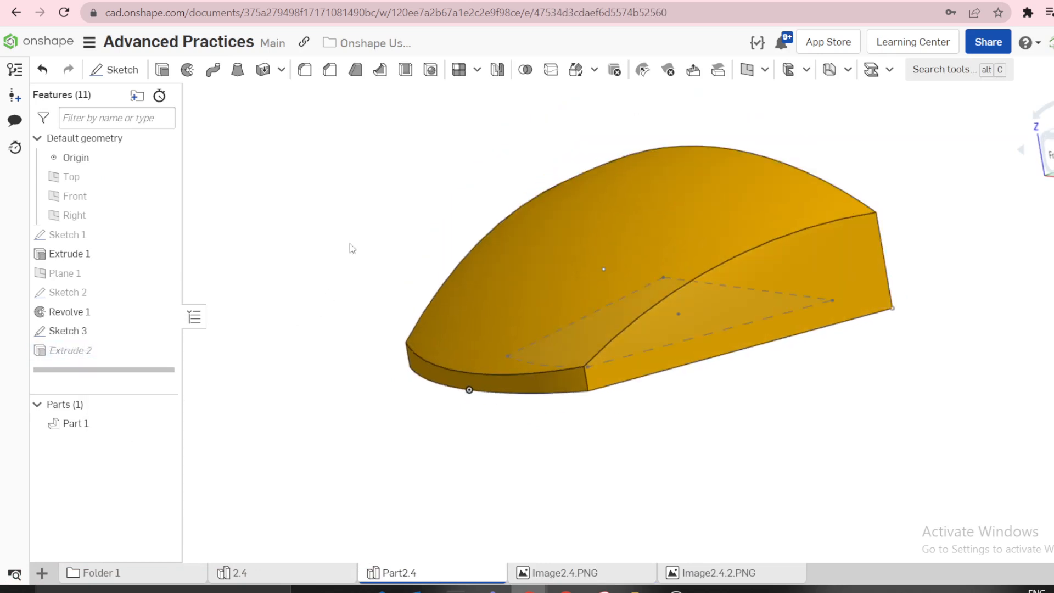
- Create an offset surface 10 mm above the curved top face and reorder it before Sketch 3 in the feature list
click(631, 202)
click(765, 70)
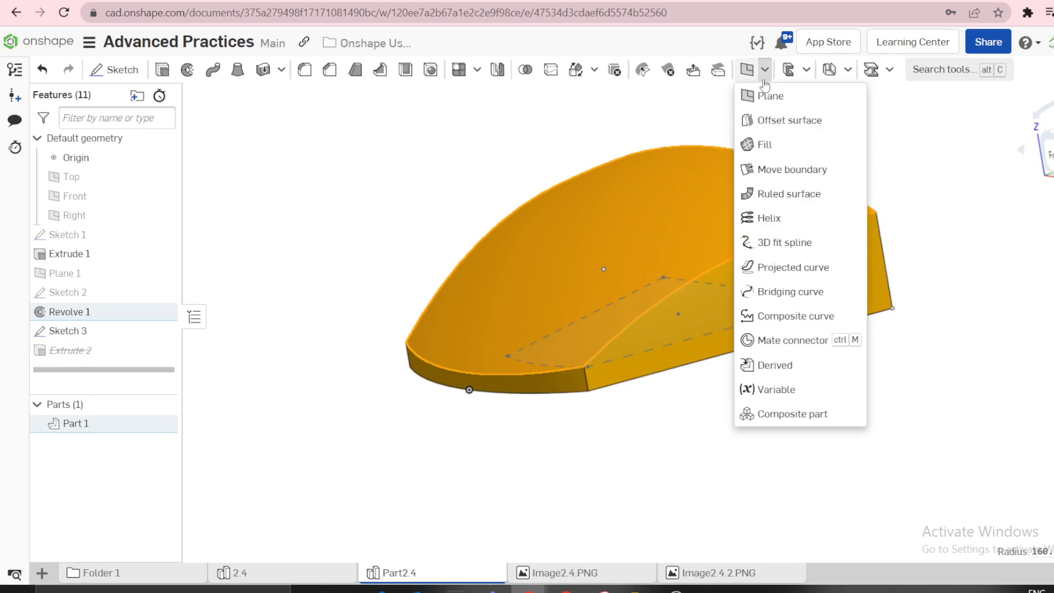
click(779, 119)
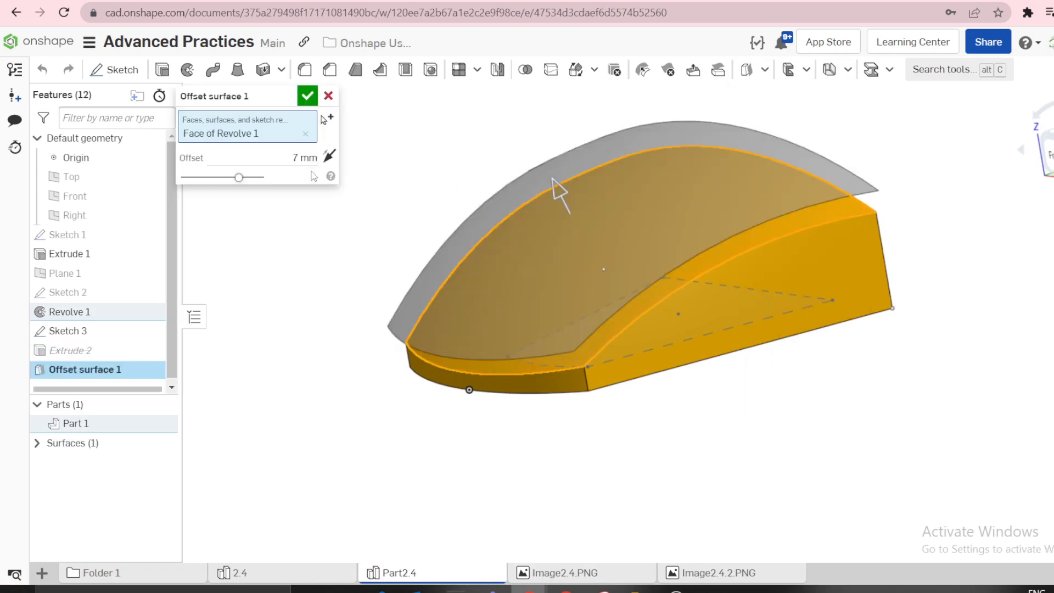
click(304, 158)
text(10)
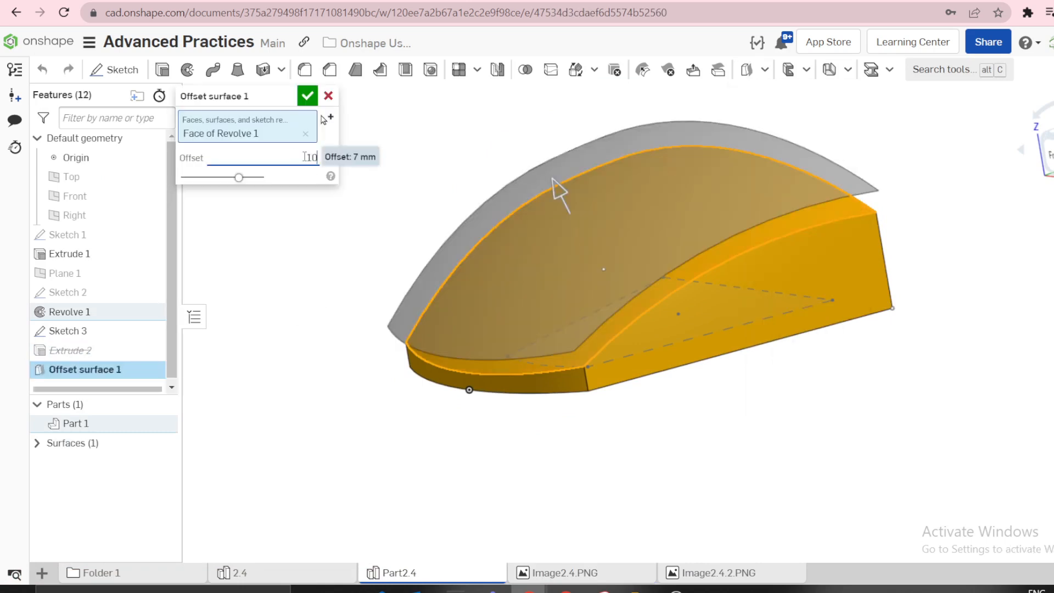
click(308, 95)
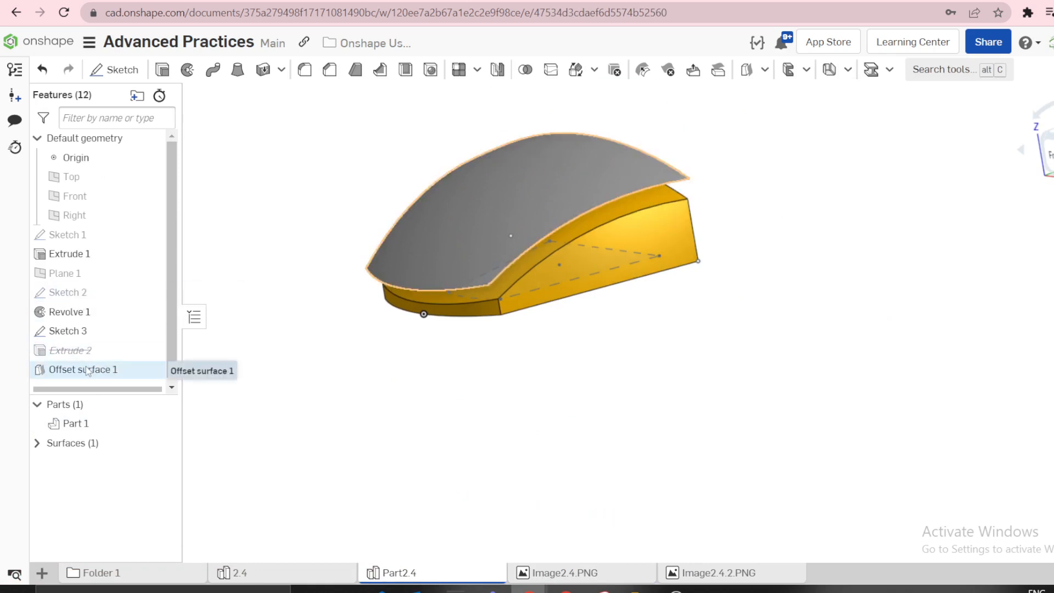
drag(86, 370, 98, 328)
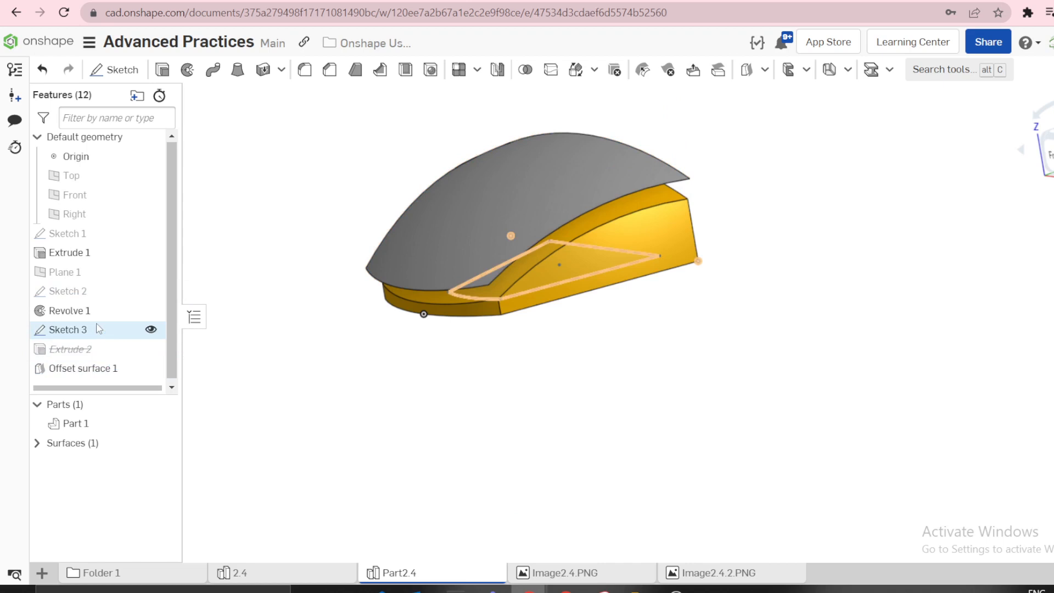
- Extrude the Sketch 3 profile as an addition to Part 1, ending up to the offset surface with the Up to part option
click(126, 349)
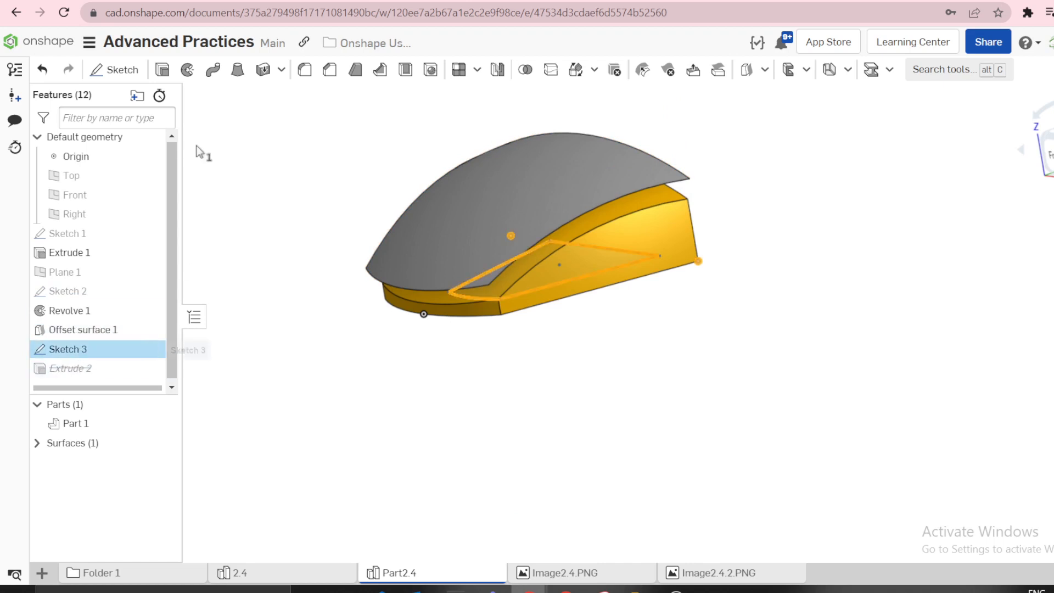
click(162, 69)
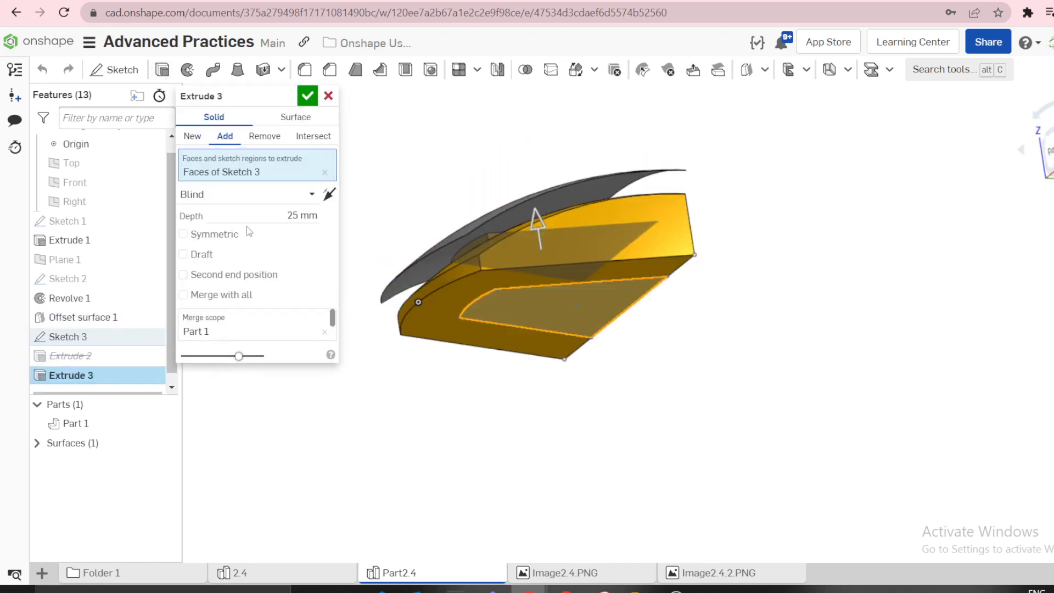
click(269, 195)
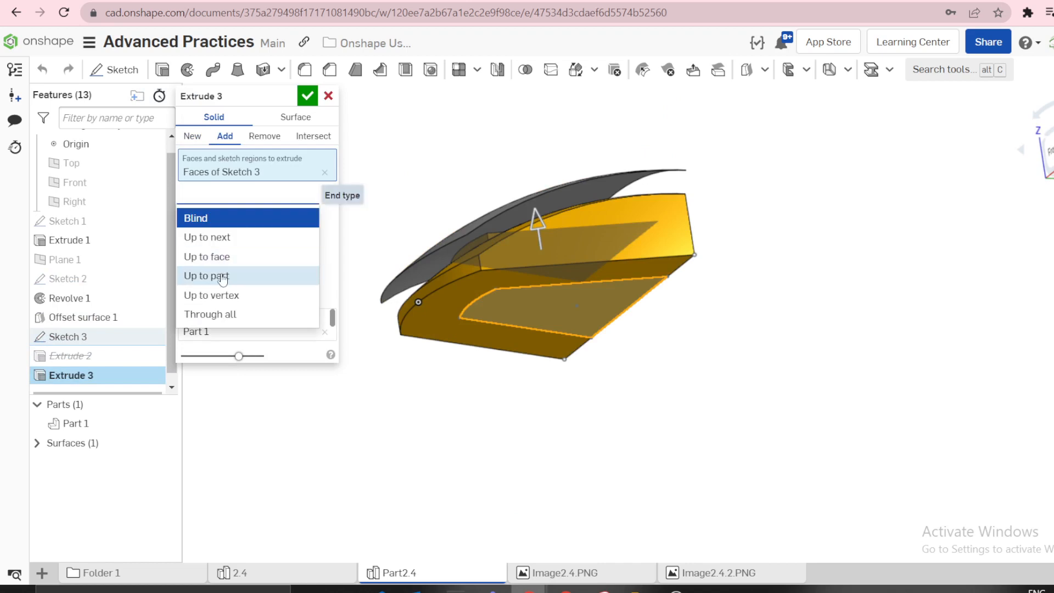
key(Return)
click(489, 216)
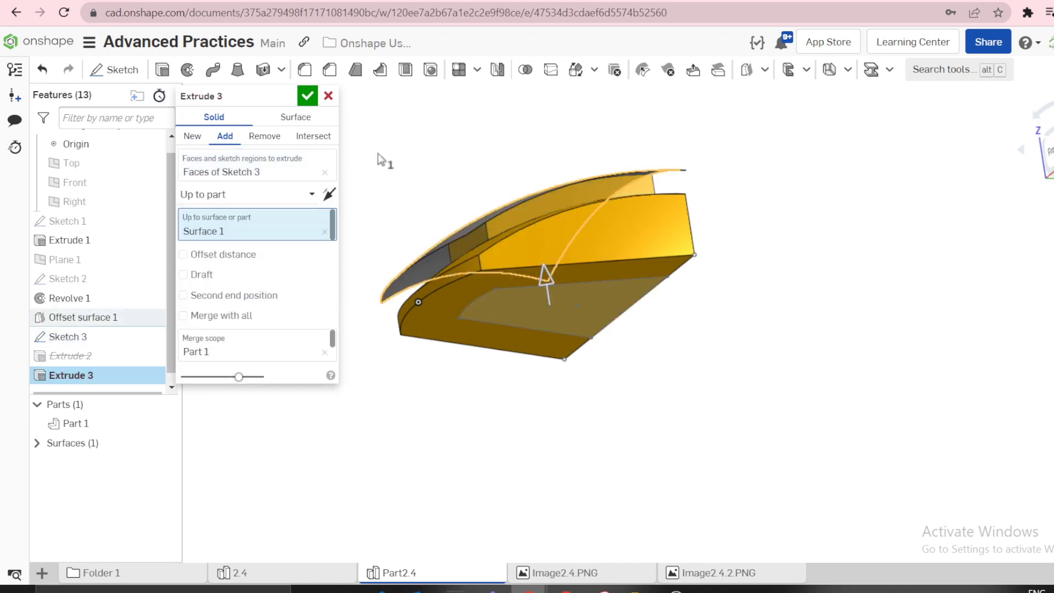
click(305, 98)
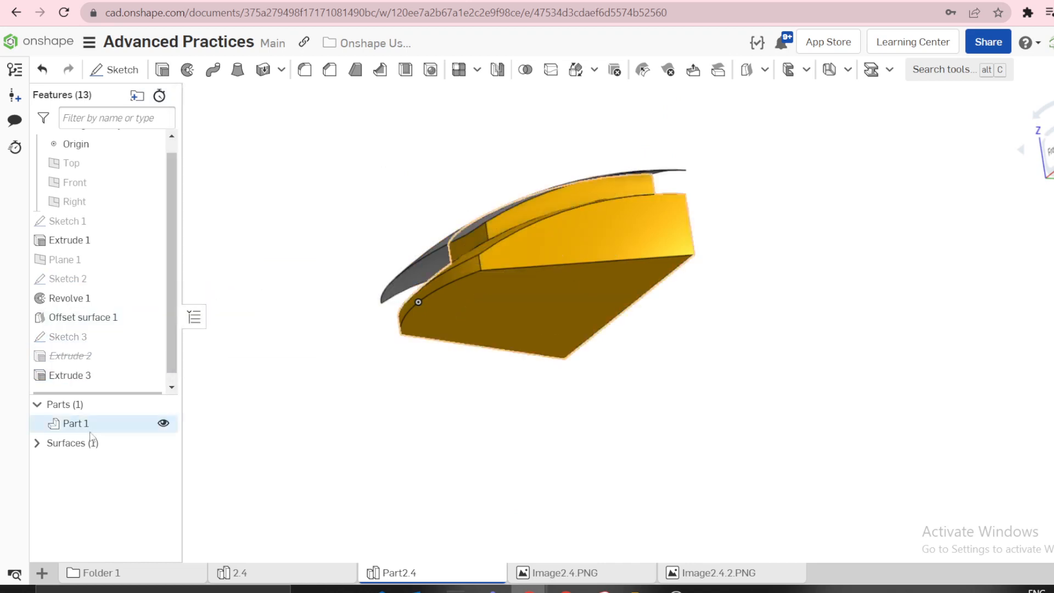
- Hide the offset surface and suppress Extrude 3
click(163, 442)
mouse_move(307, 378)
right_down()
mouse_move(357, 361)
mouse_move(285, 355)
mouse_move(308, 369)
right_up()
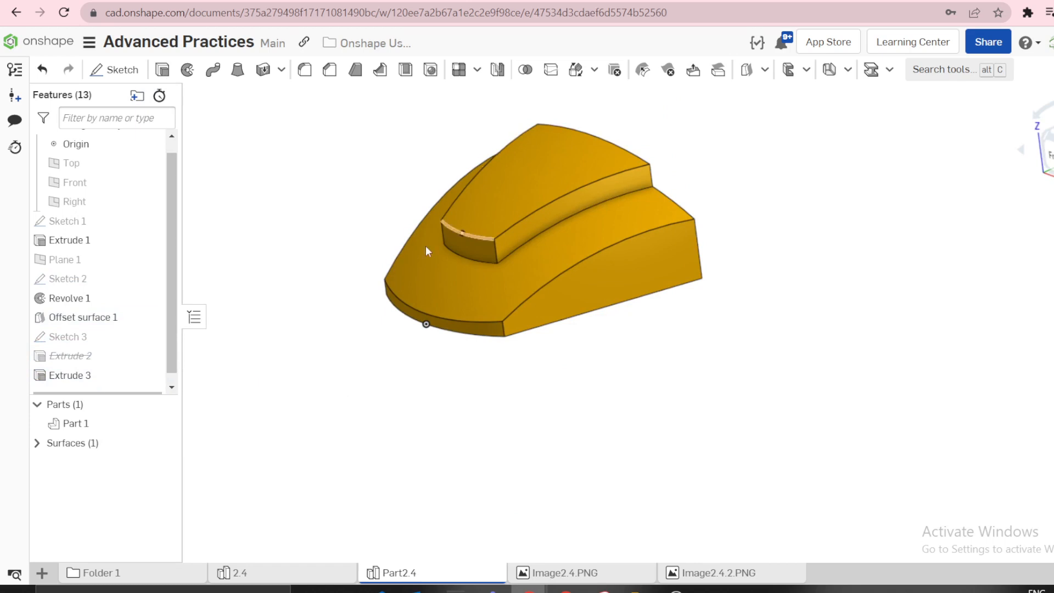
right_click(94, 380)
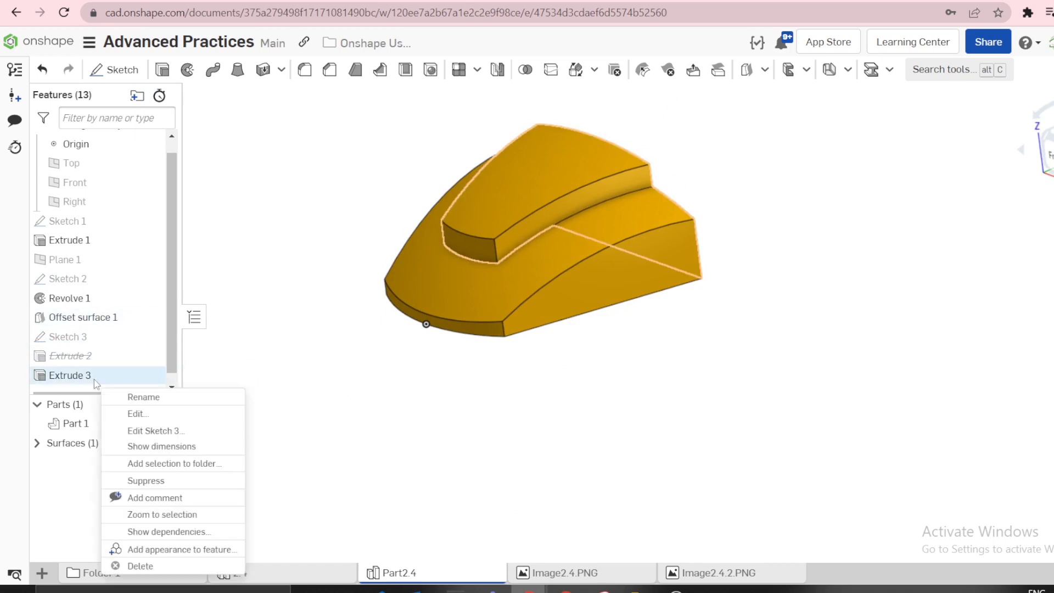
click(165, 481)
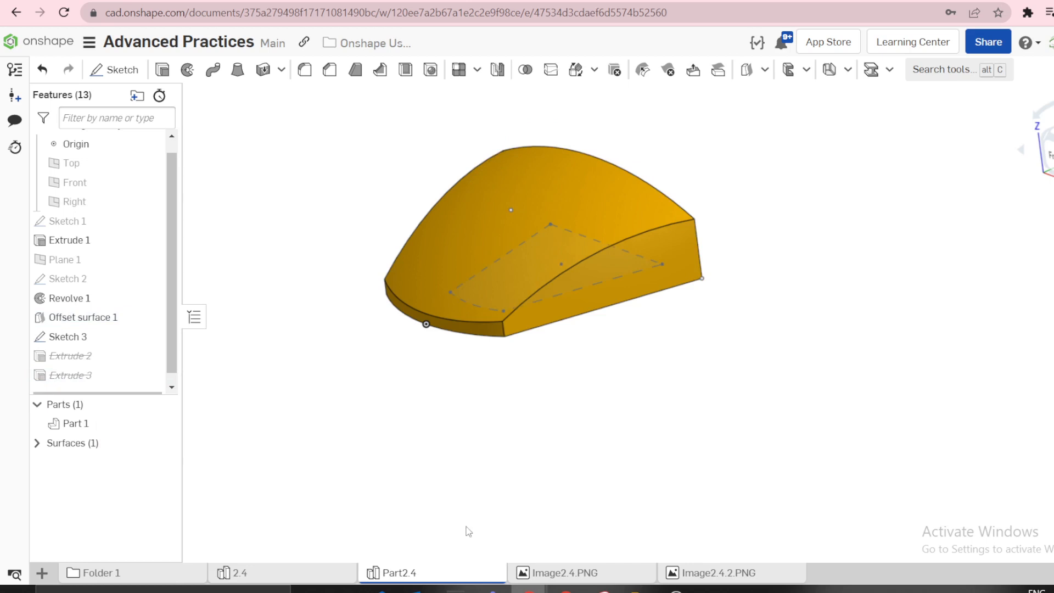
- After checking the Image2.4 drawing, start a sketch on Plane 1 viewed face-on and show Sketch 2 as reference
click(540, 573)
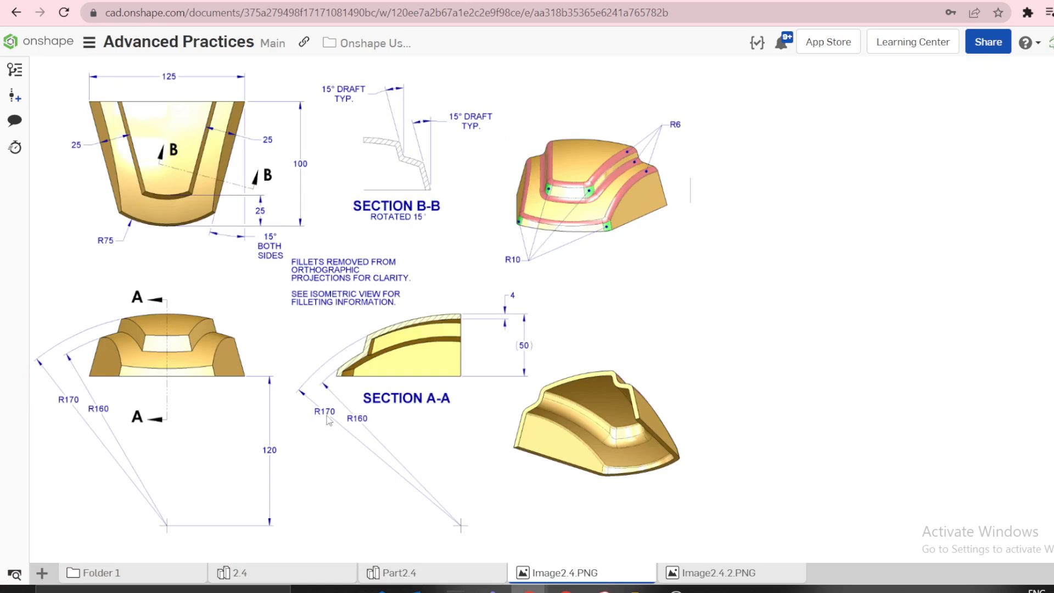
click(411, 577)
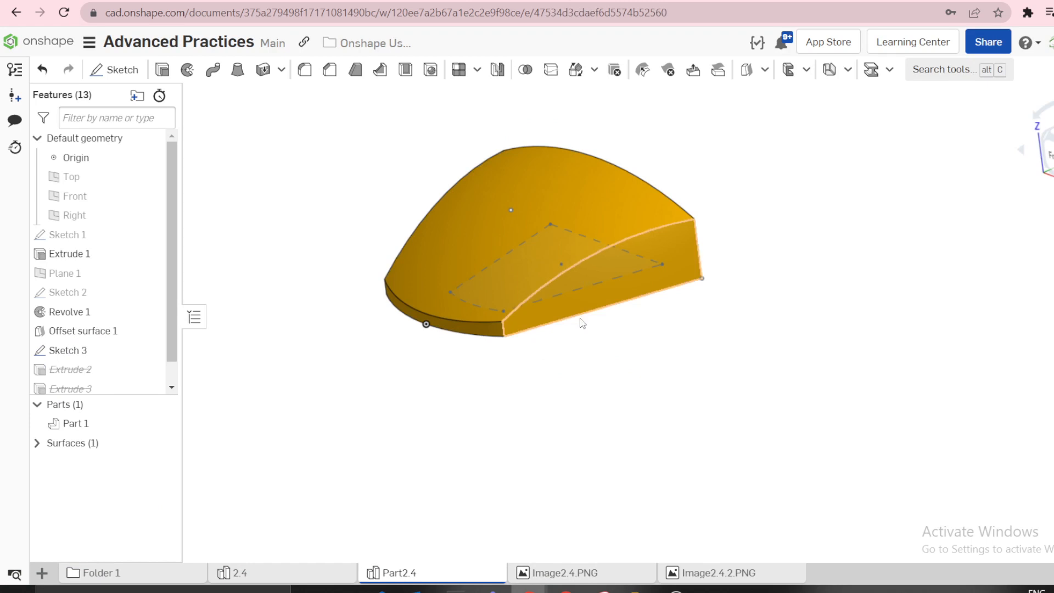
scroll(609, 321, down, 2)
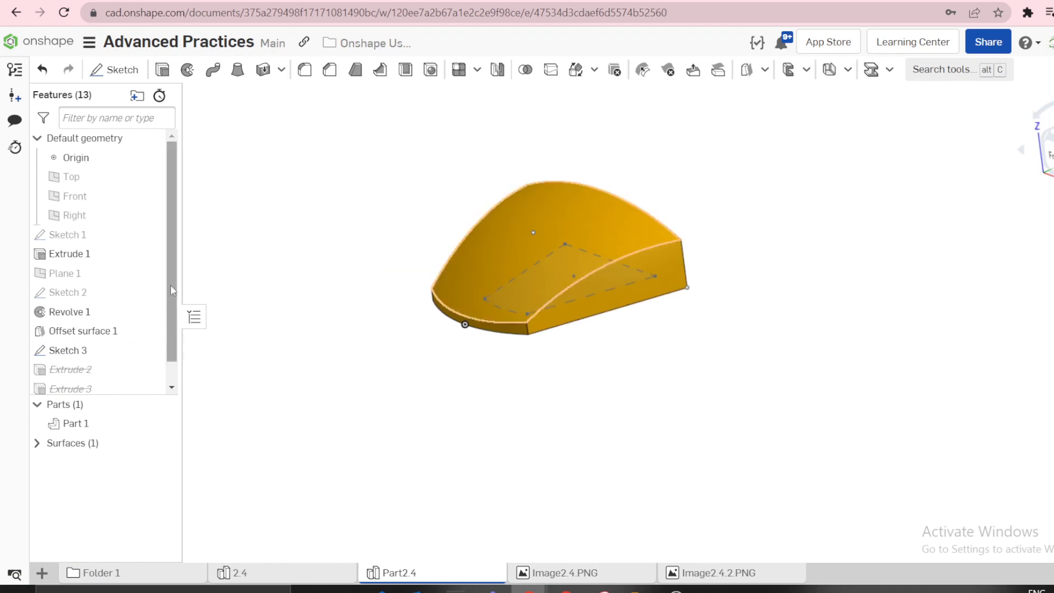
click(87, 275)
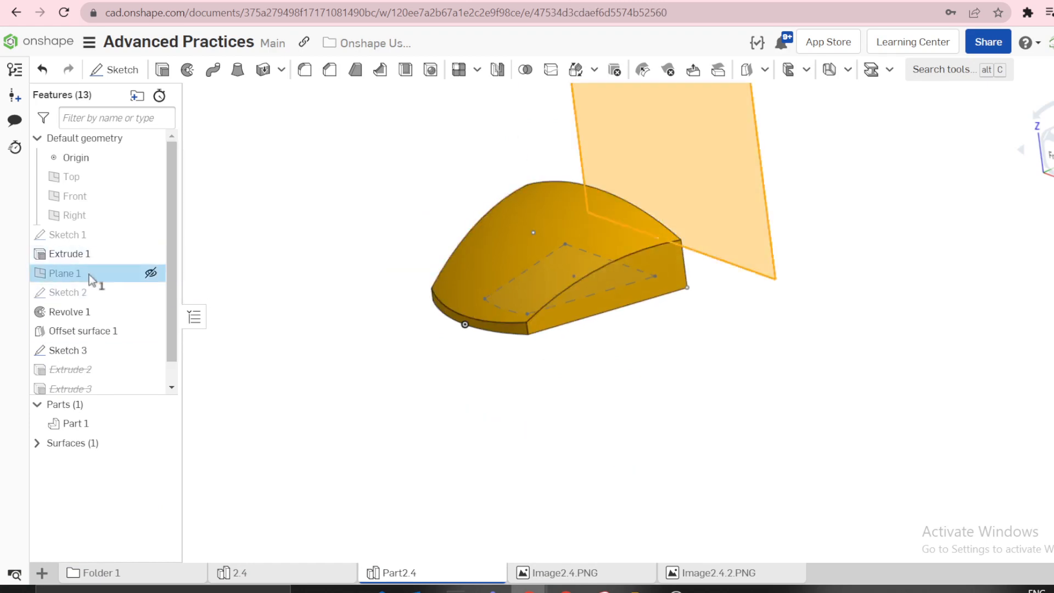
key(s)
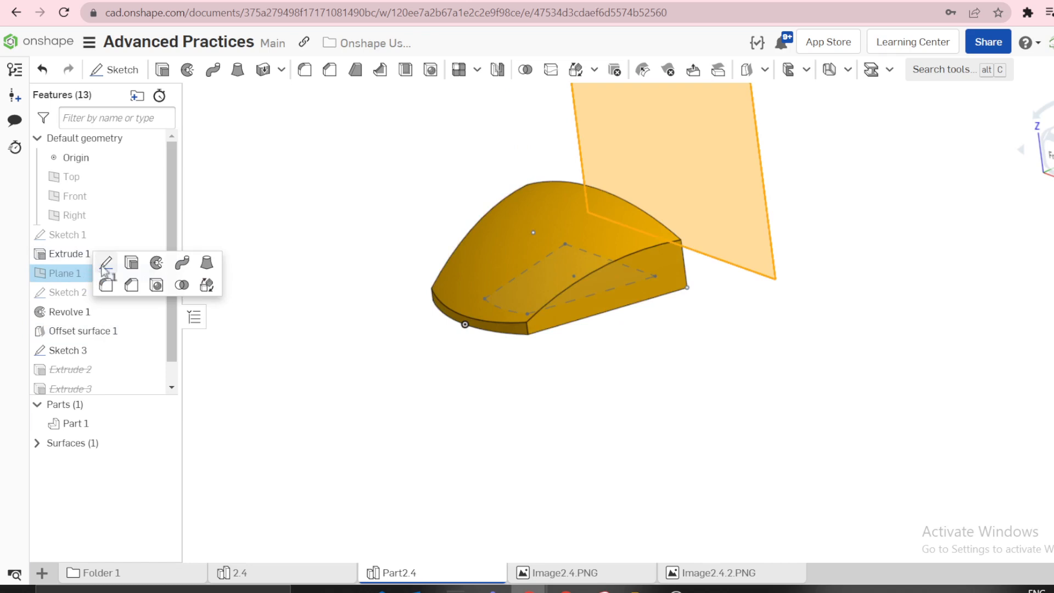
click(105, 259)
key(n)
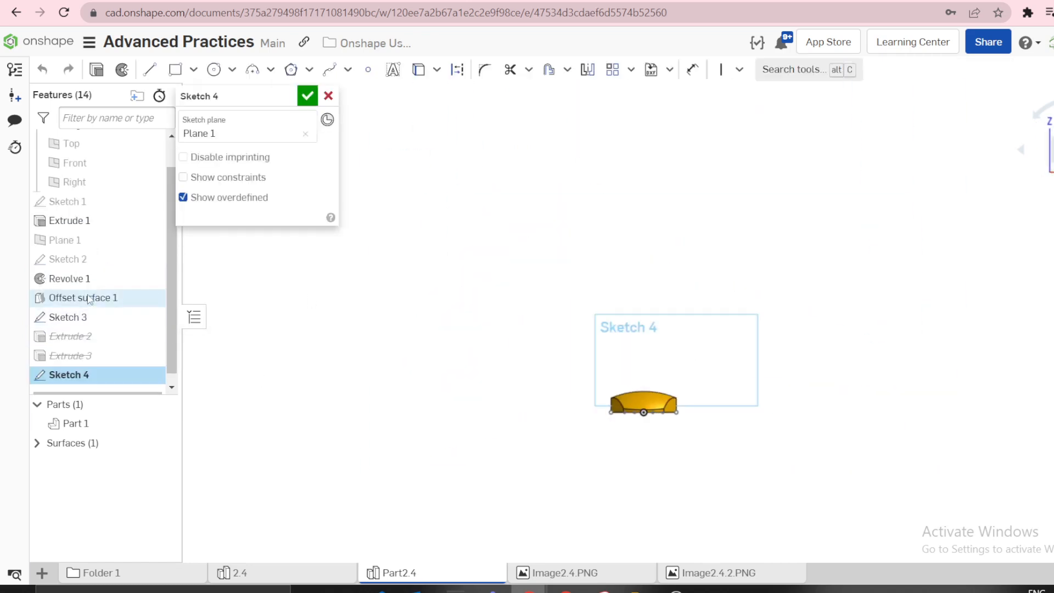
click(150, 260)
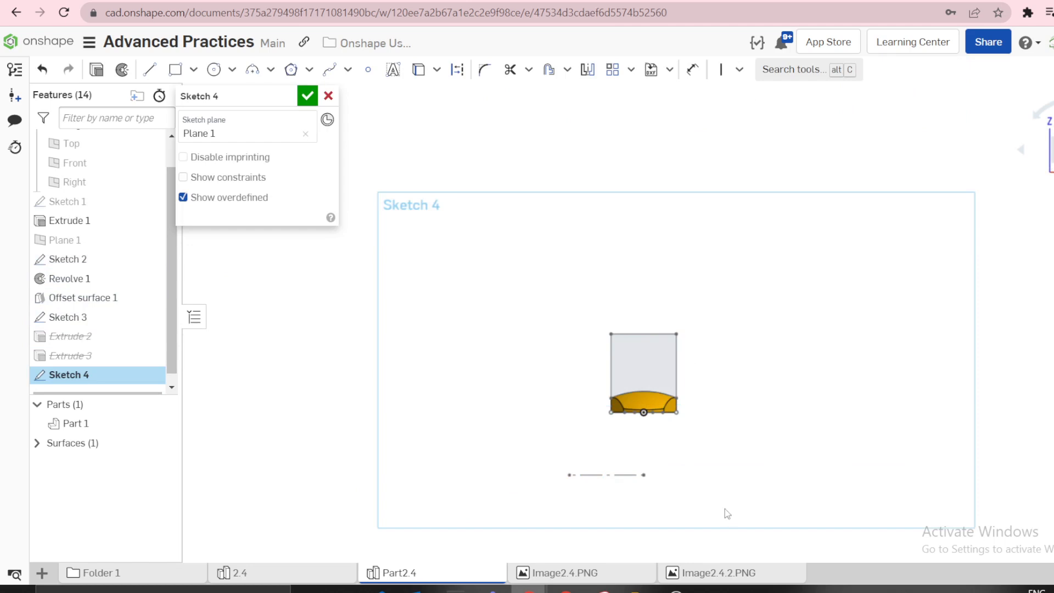
- Sketch a three-point arc of about 126 mm radius across the Sketch 2 profile and centre it on the axis line's near endpoint
scroll(693, 454, up, 3)
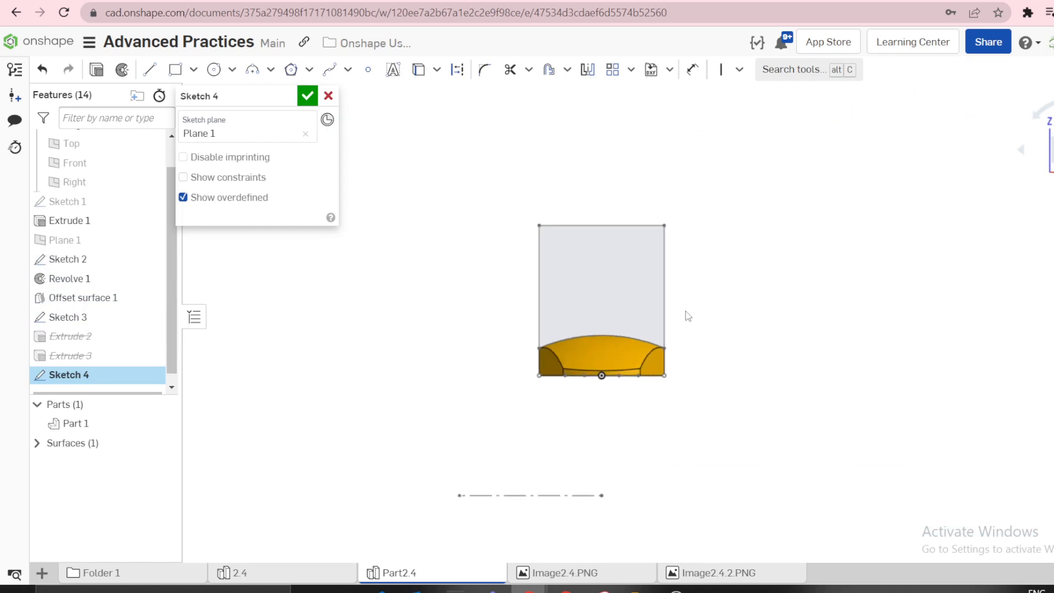
key(a)
click(523, 286)
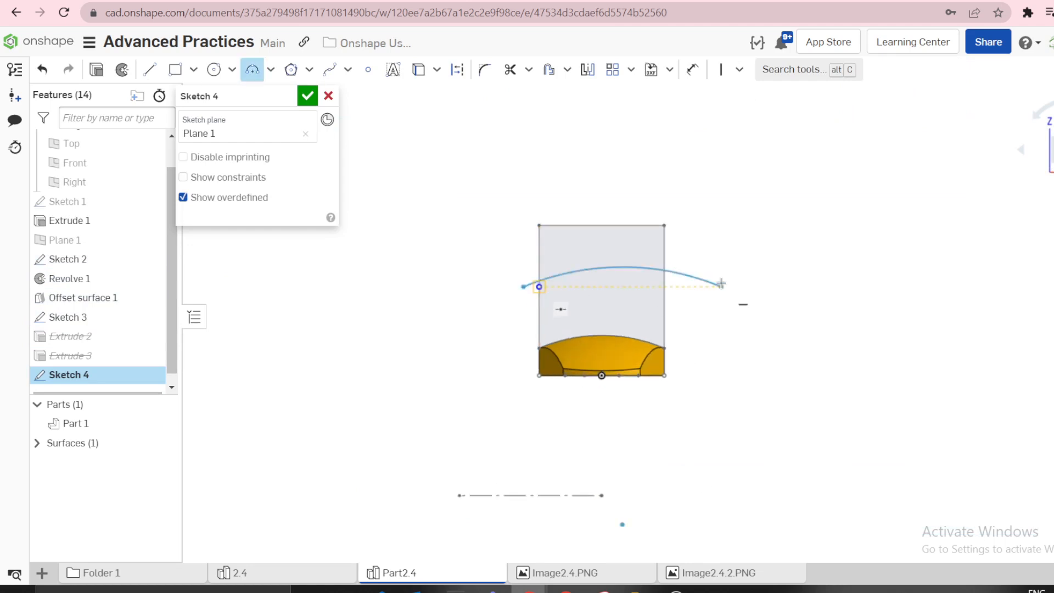
click(721, 284)
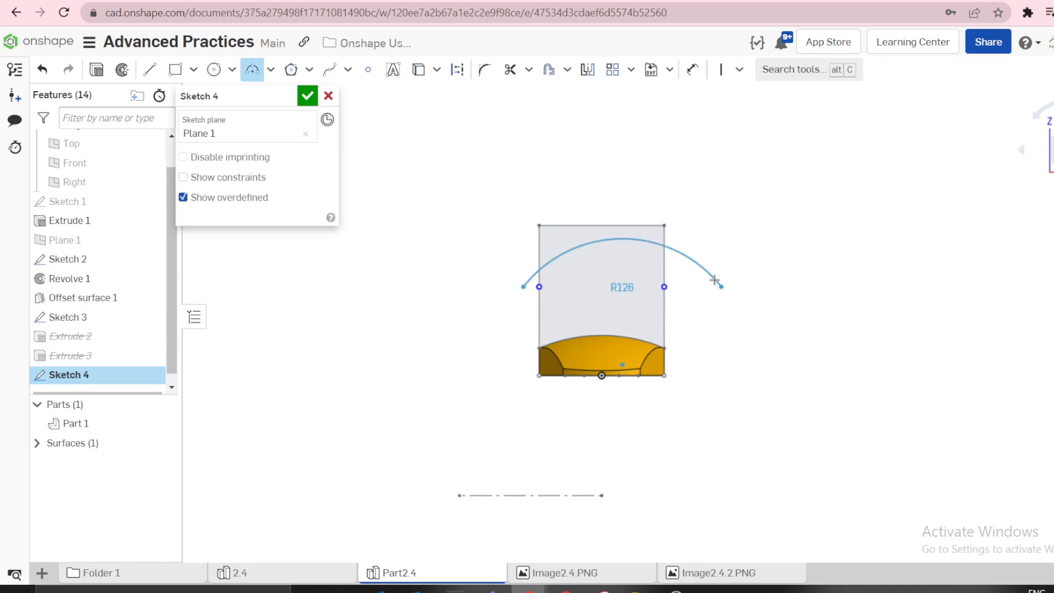
click(714, 281)
key(d)
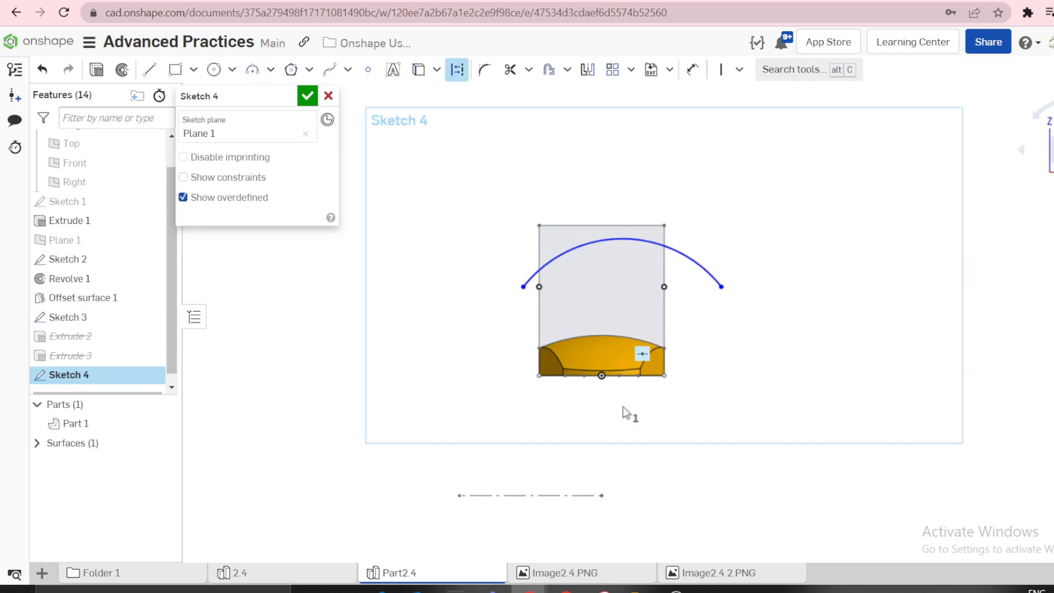
click(601, 496)
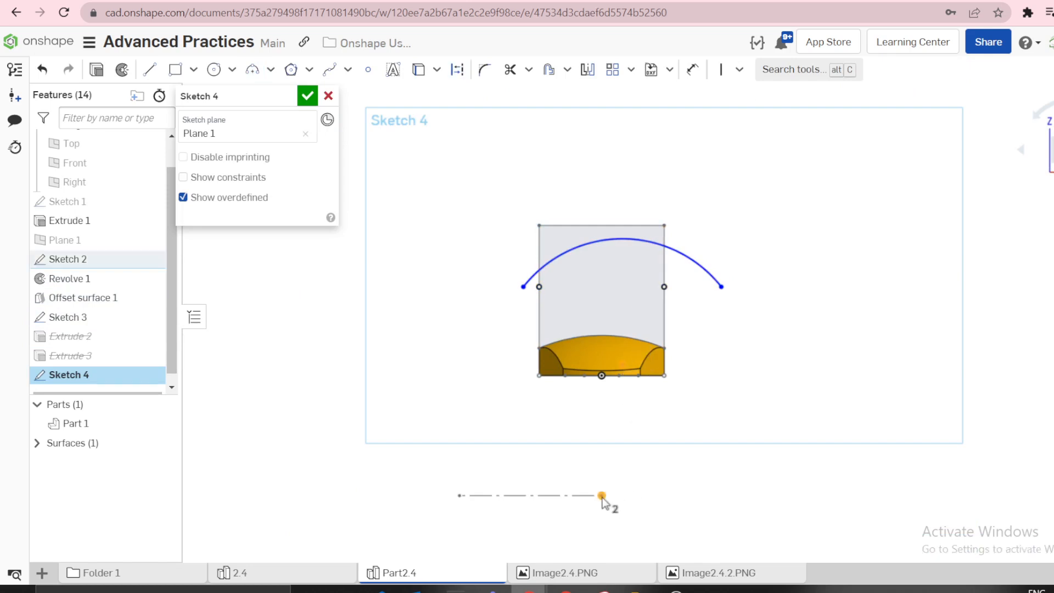
key(v)
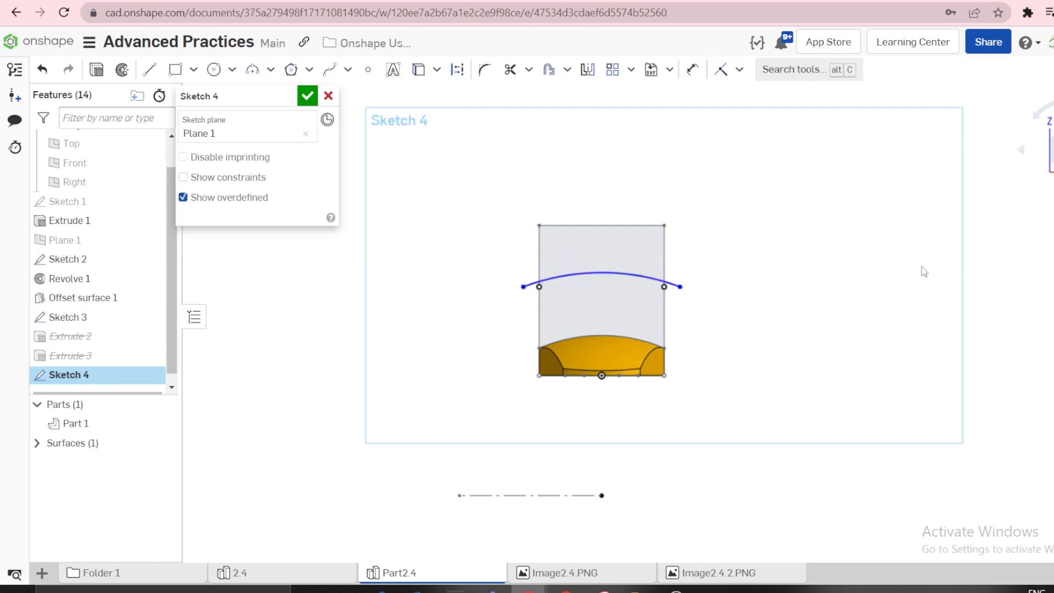
- Try to dimension the arc's radius as 170 mm, then undo that value
key(d)
click(619, 273)
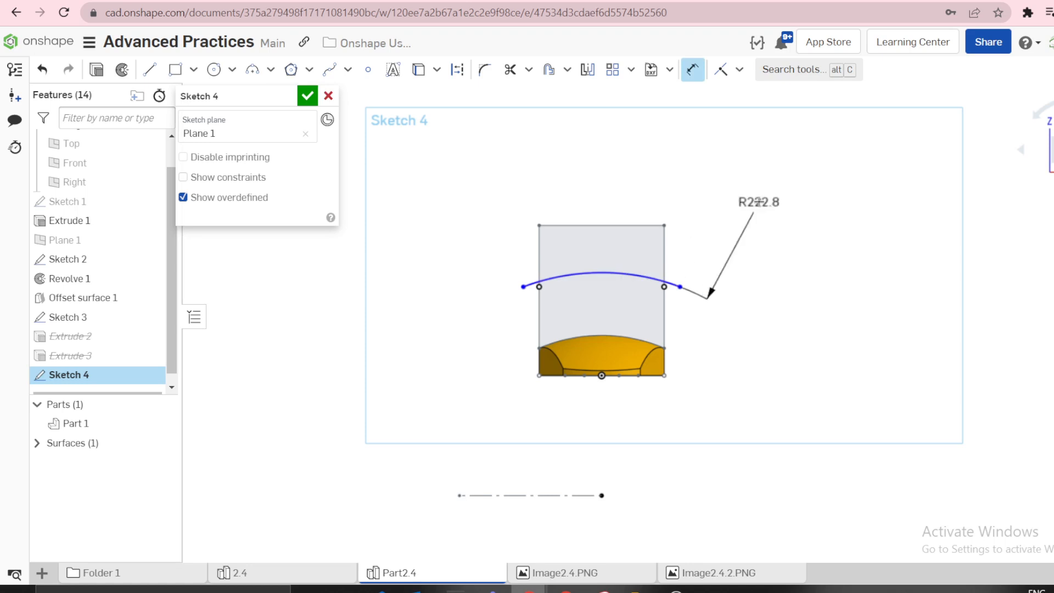
click(757, 201)
text(170)
key(Return)
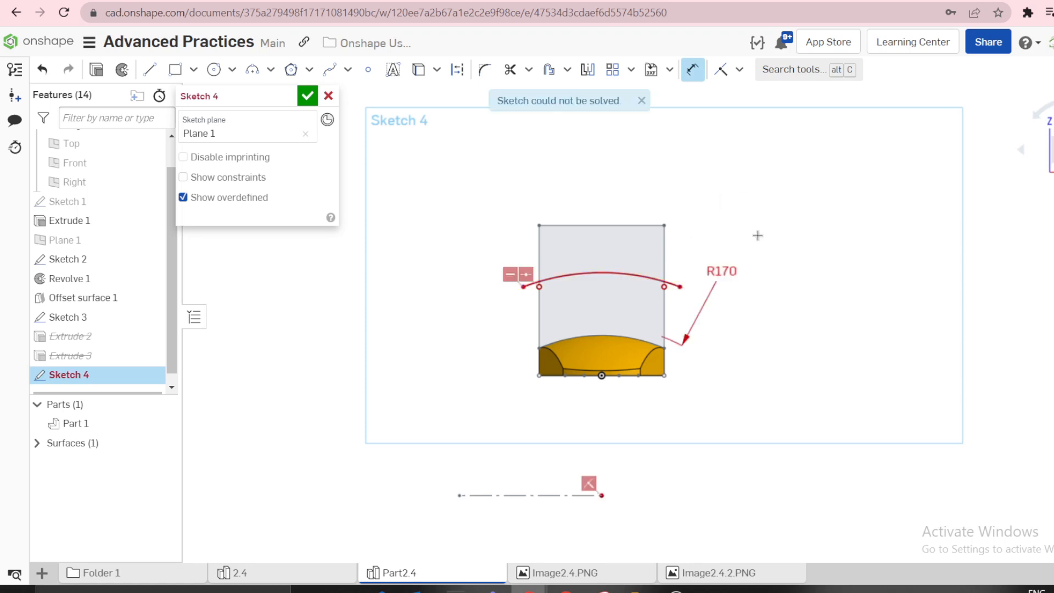
key(Escape)
key(ctrl+z)
- Delete the arc from Sketch 4 and abandon the replacement arc just started
click(592, 277)
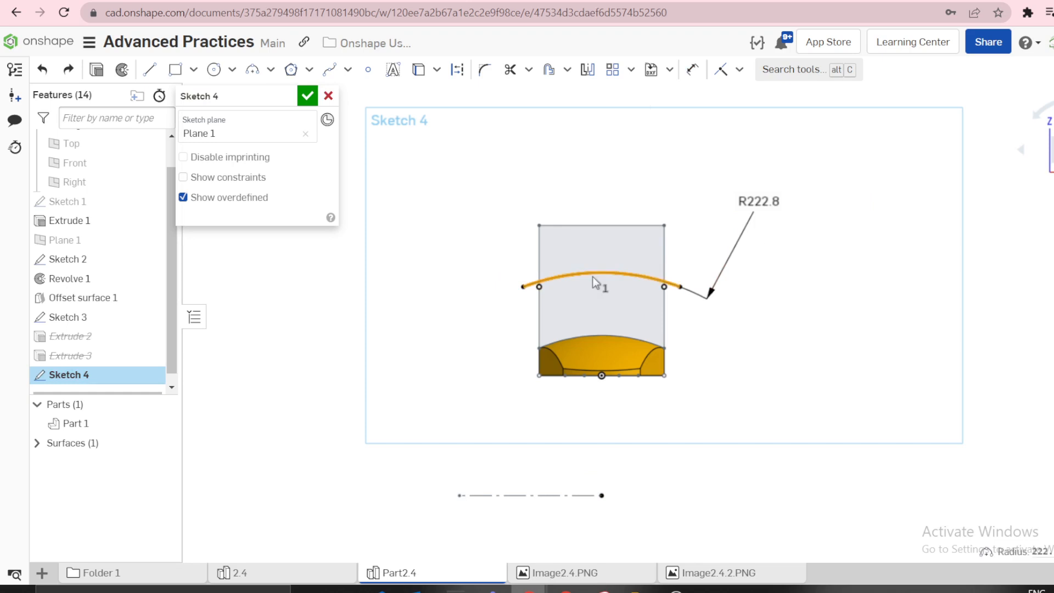
key(Delete)
key(a)
click(522, 197)
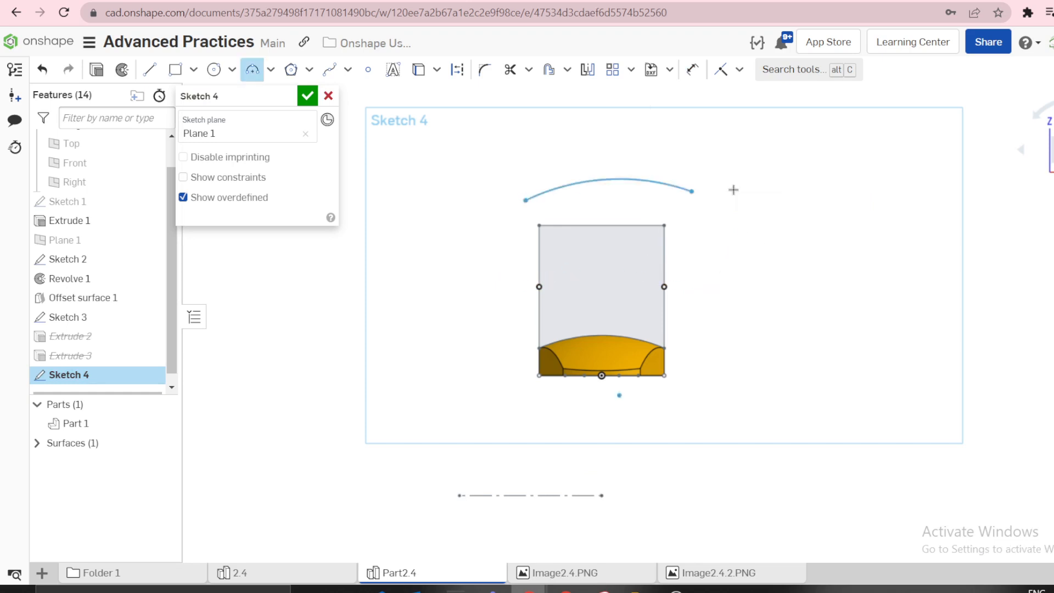
key(Escape)
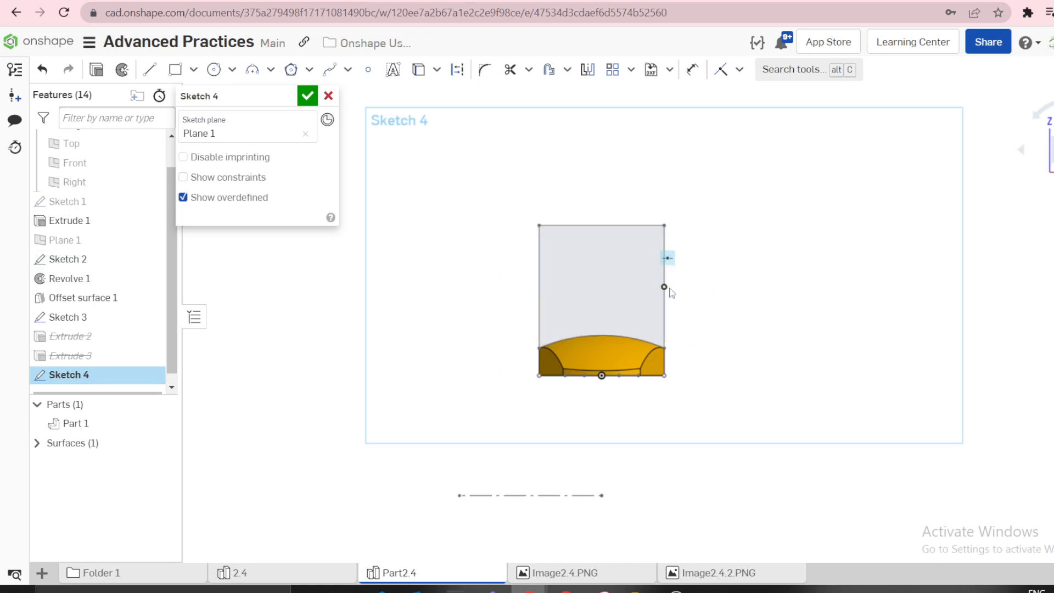
- Sketch a three-point arc above the Sketch 2 profile and make its centre coincident with the axis line's near endpoint
key(a)
click(522, 198)
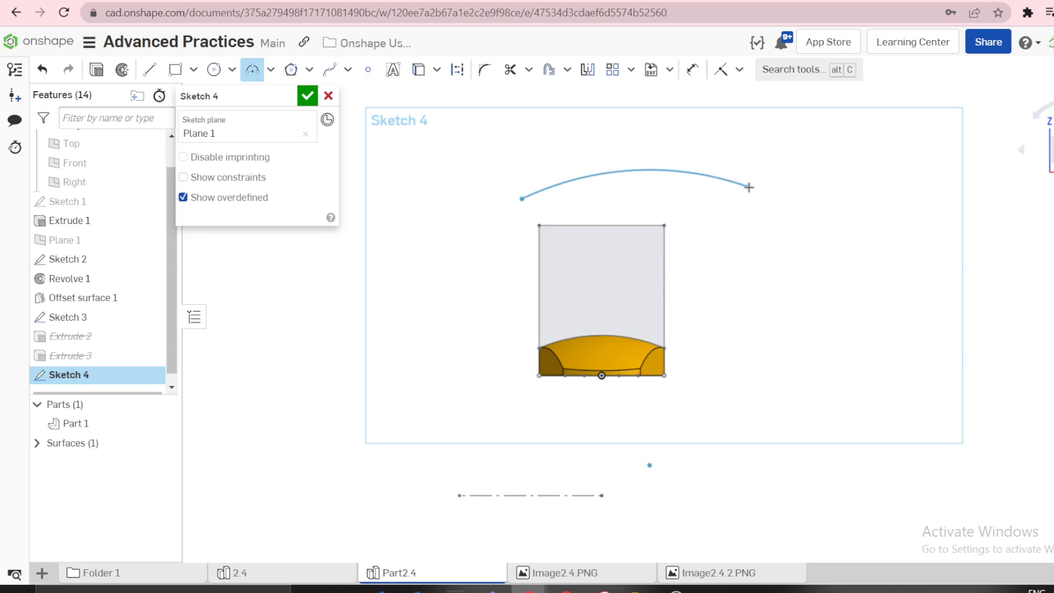
click(750, 185)
click(699, 174)
key(Escape)
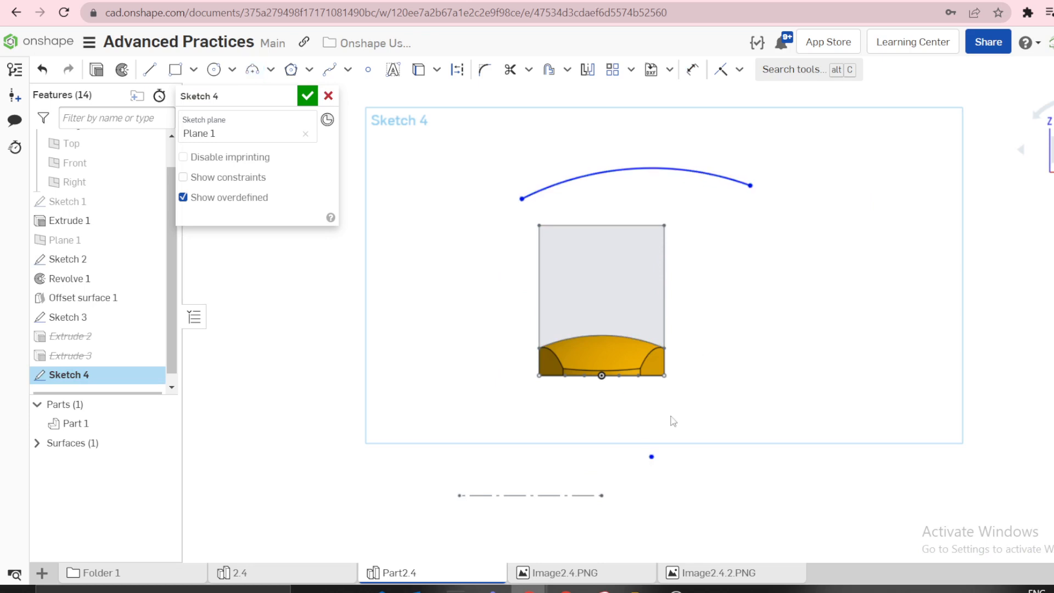
click(602, 495)
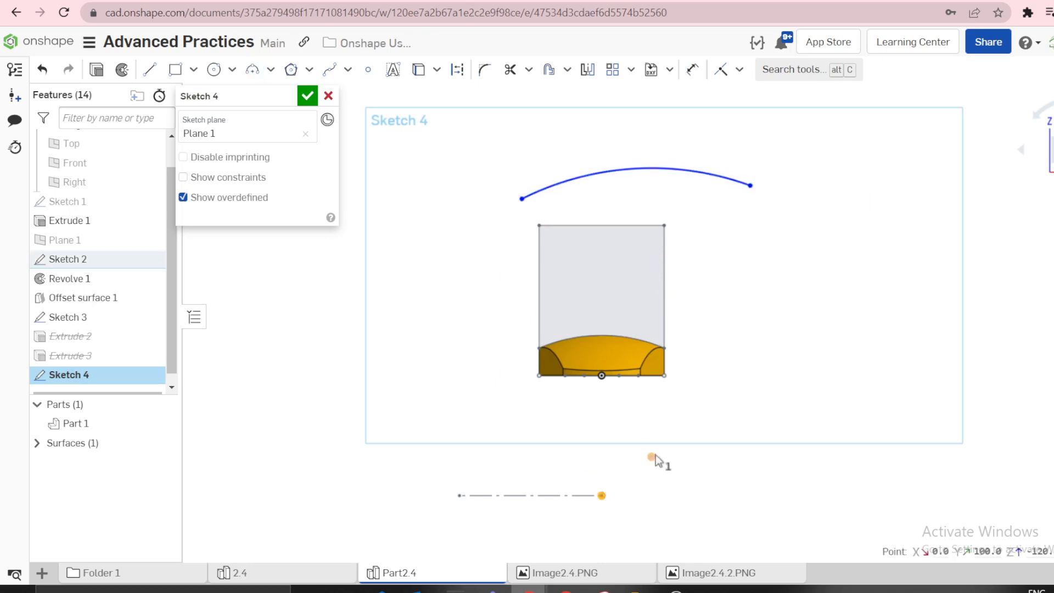
click(652, 456)
key(i)
key(Escape)
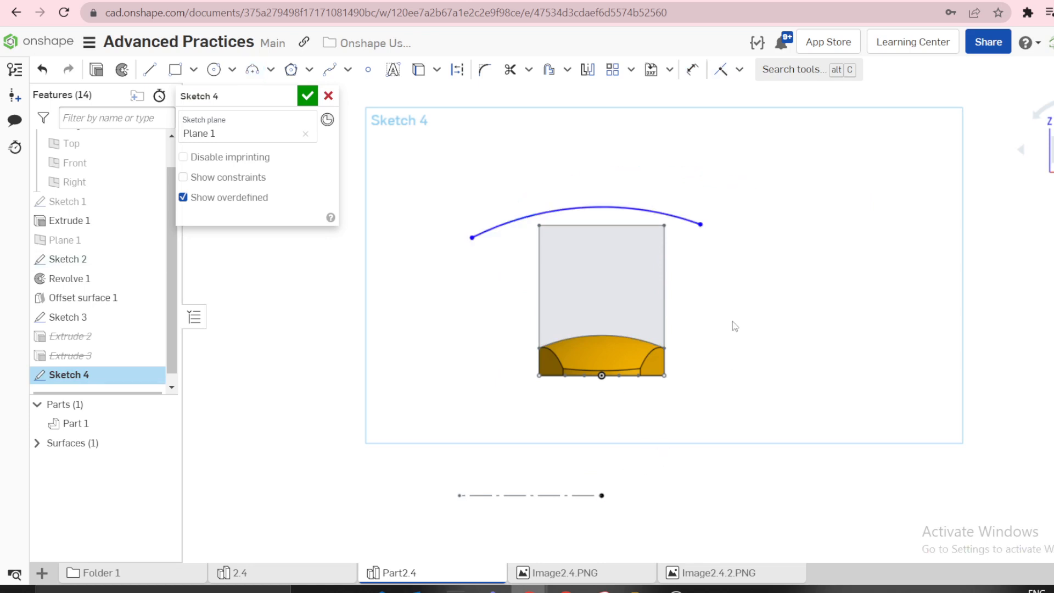
- Align both arc endpoints vertically with the lower corners of the part's base
click(664, 377)
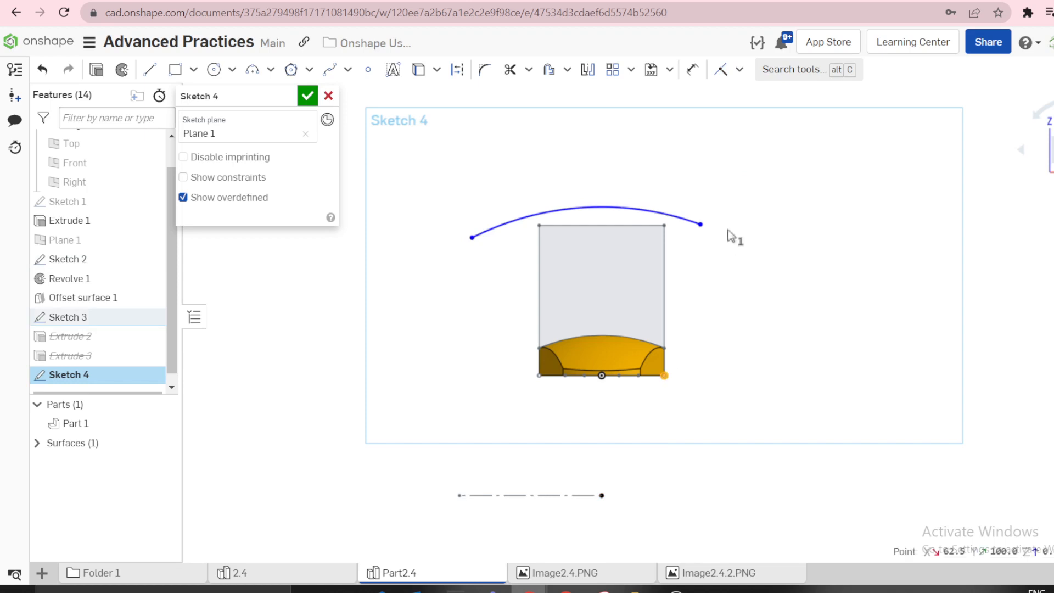
click(700, 224)
key(v)
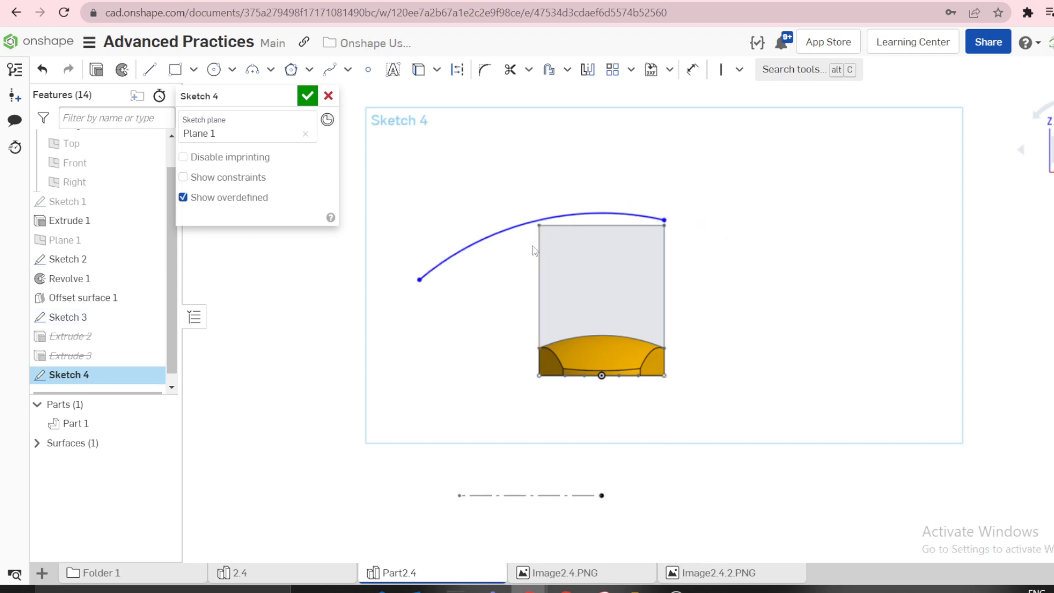
click(538, 225)
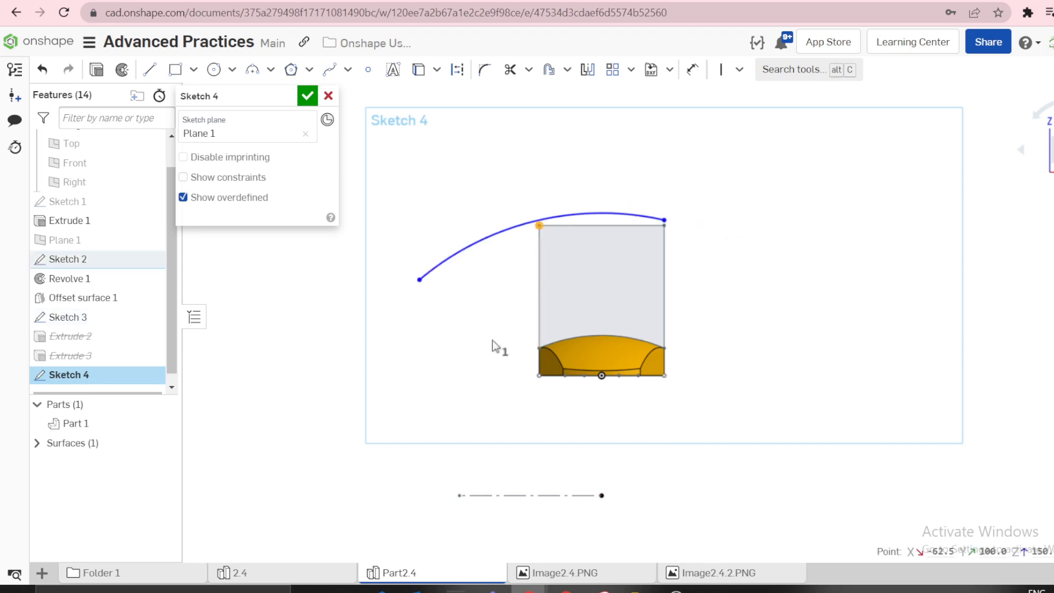
click(453, 334)
click(539, 376)
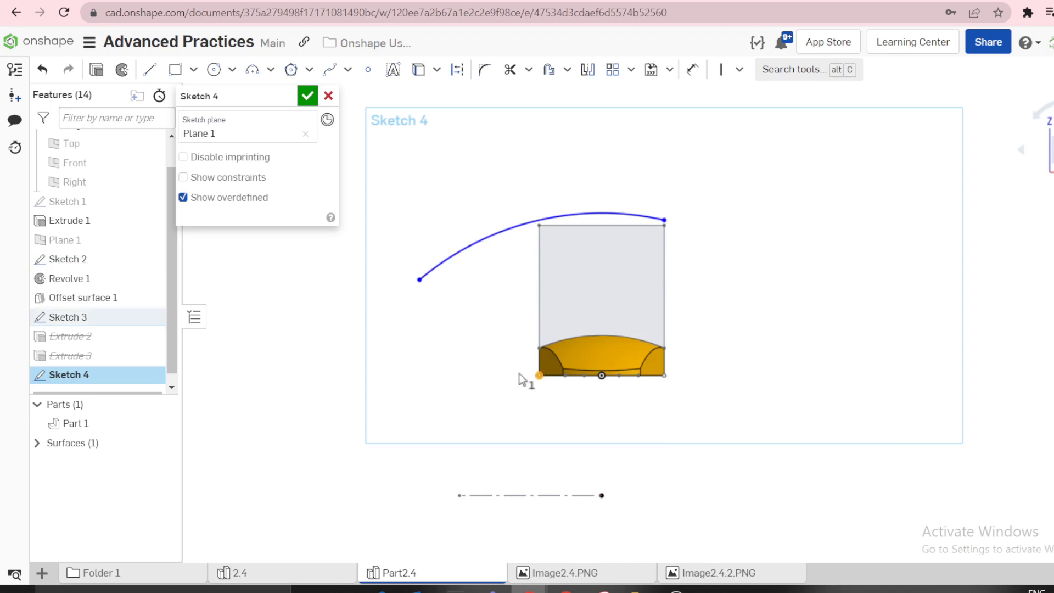
click(420, 281)
key(v)
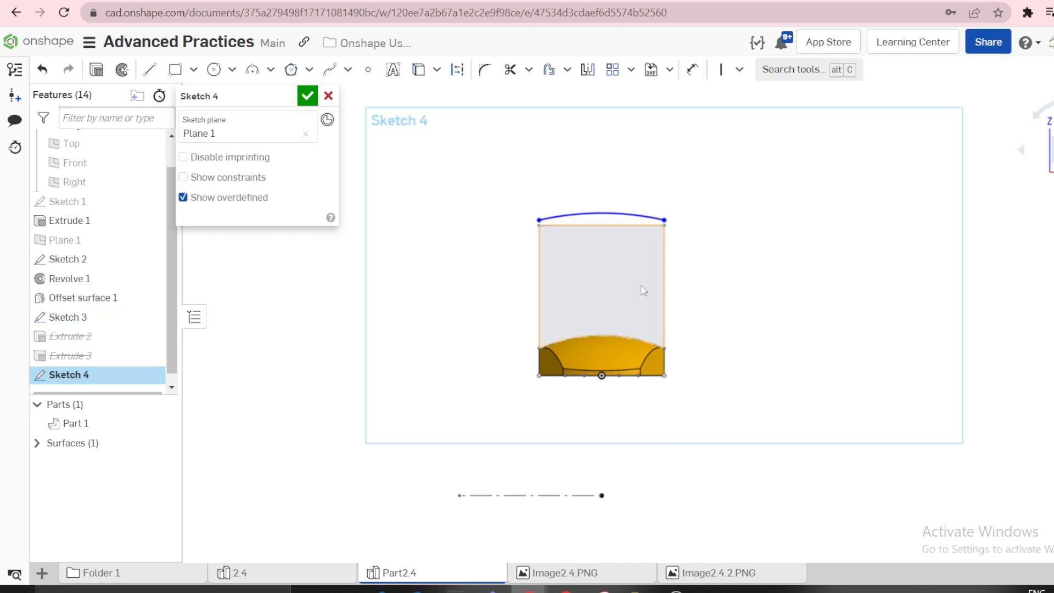
- Dimension the arc's radius as 170 mm
key(d)
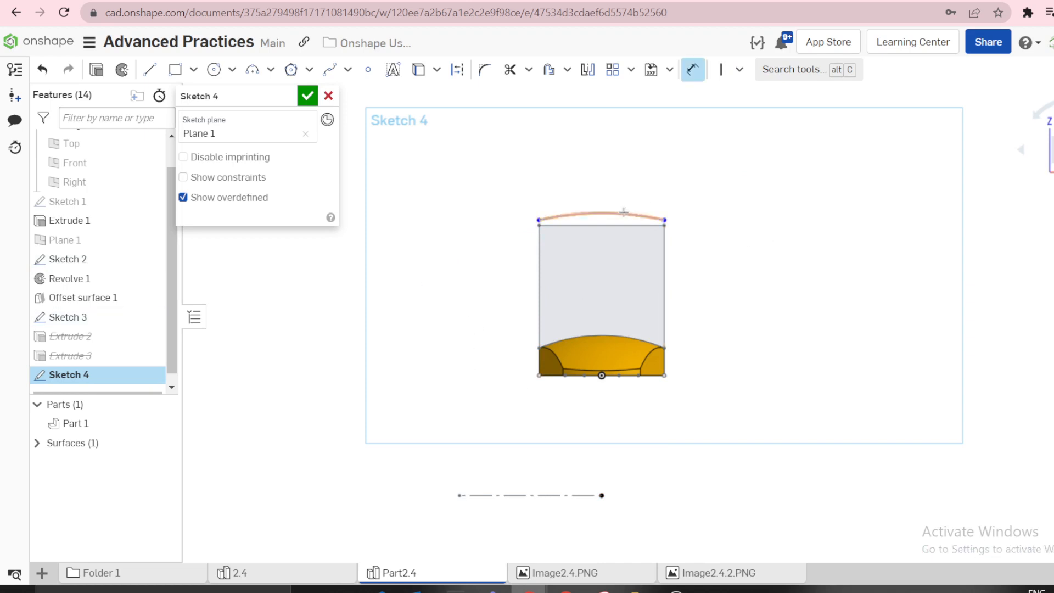
click(629, 214)
click(660, 185)
text(170)
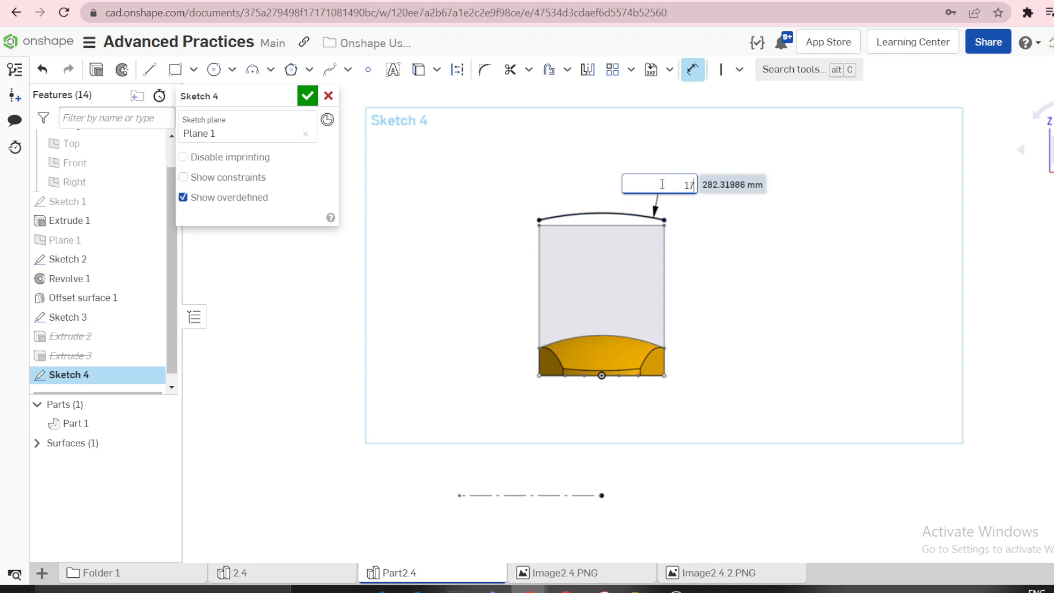
key(Return)
- Examine the R170 arc against the curved body and the axis line from the side, angled and front views
scroll(694, 308, up, 3)
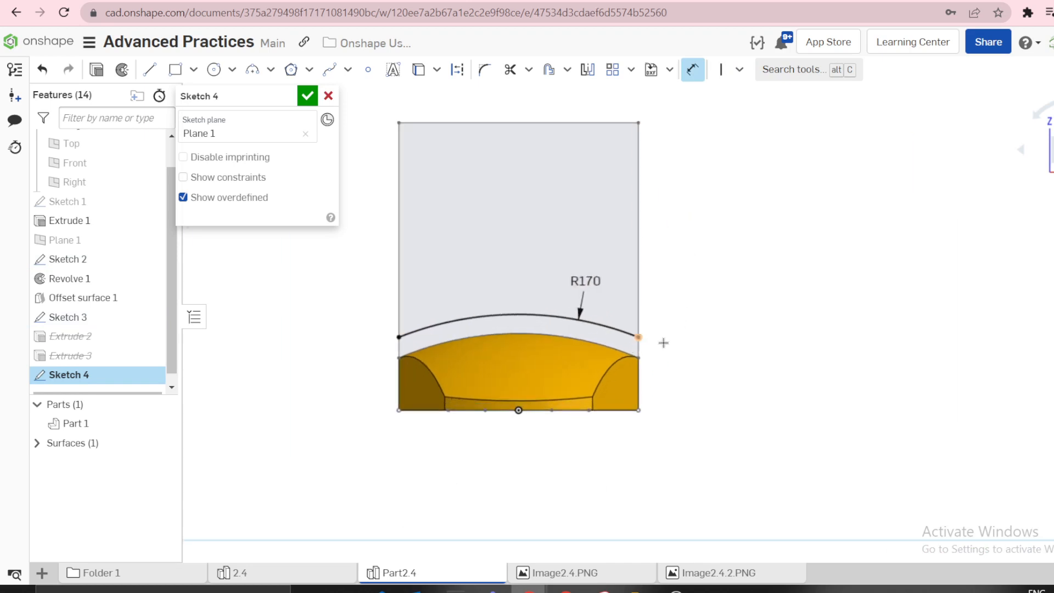
scroll(713, 332, down, 1)
mouse_move(719, 331)
right_down()
mouse_move(678, 334)
mouse_move(635, 369)
mouse_move(651, 341)
mouse_move(685, 348)
mouse_move(628, 323)
mouse_move(602, 346)
mouse_move(657, 347)
mouse_move(645, 345)
right_up()
click(1048, 159)
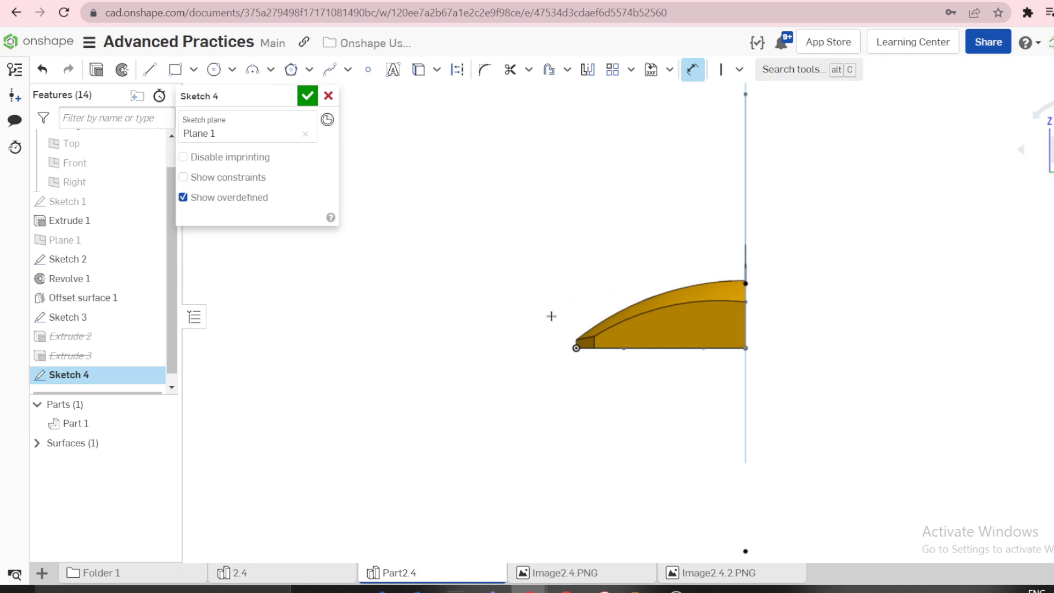
key(n)
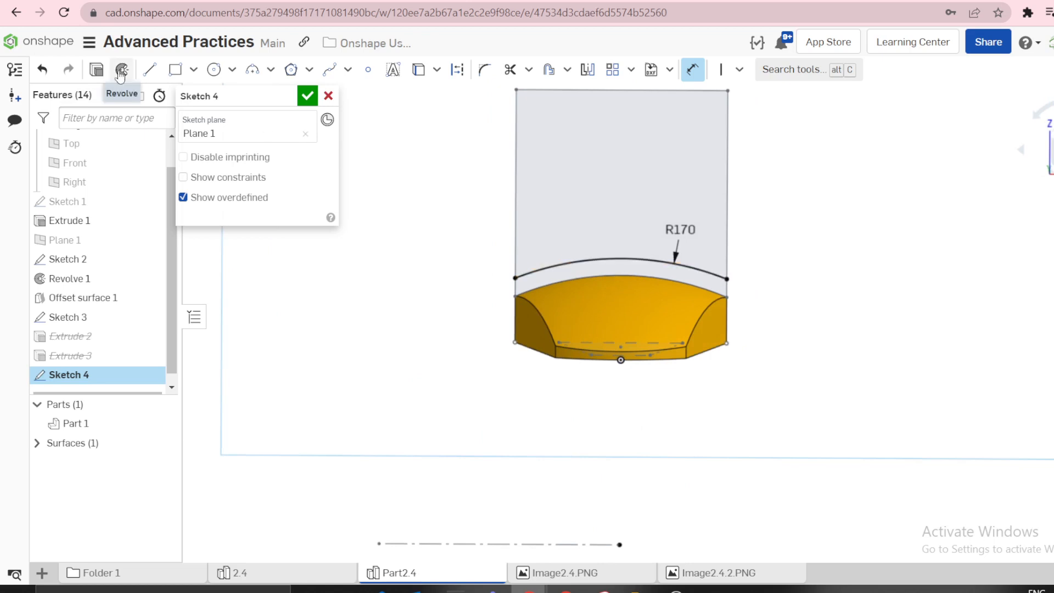
scroll(393, 231, down, 3)
mouse_move(392, 231)
right_down()
mouse_move(369, 252)
mouse_move(365, 227)
right_up()
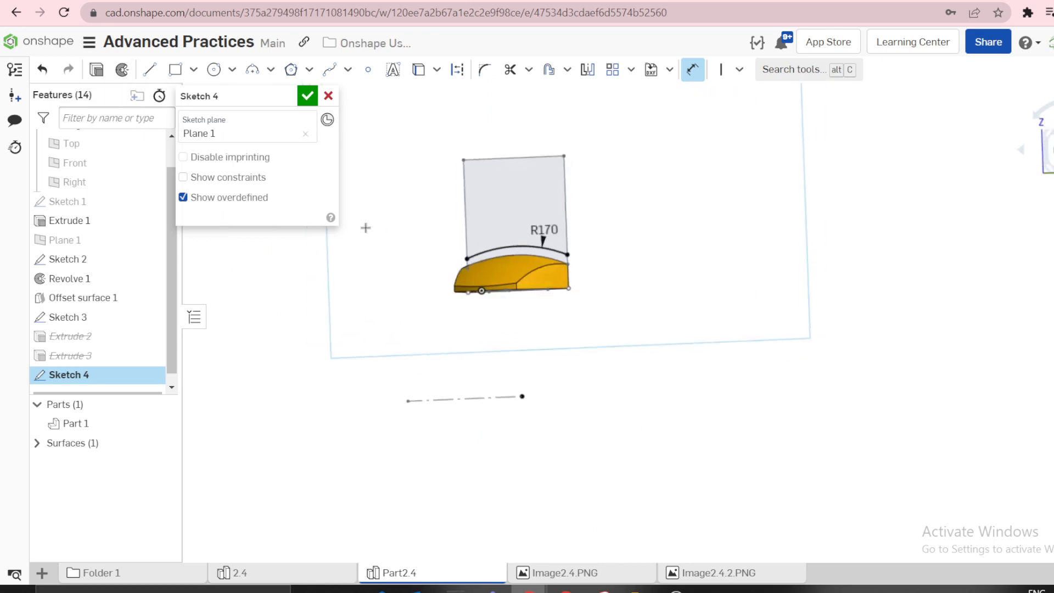
scroll(446, 263, up, 3)
mouse_move(447, 264)
right_down()
mouse_move(423, 264)
mouse_move(439, 280)
right_up()
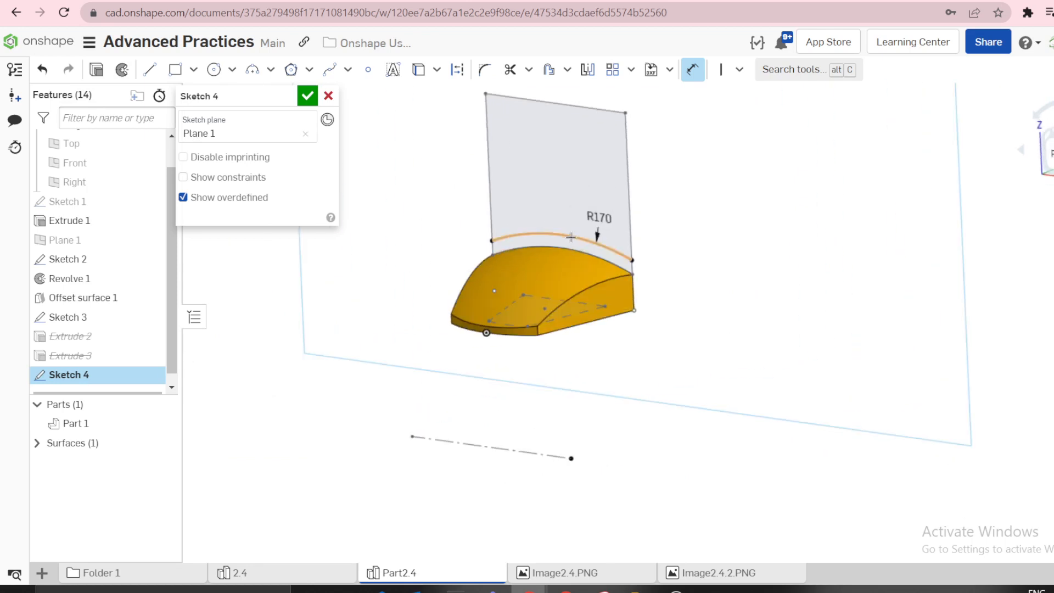
click(1049, 145)
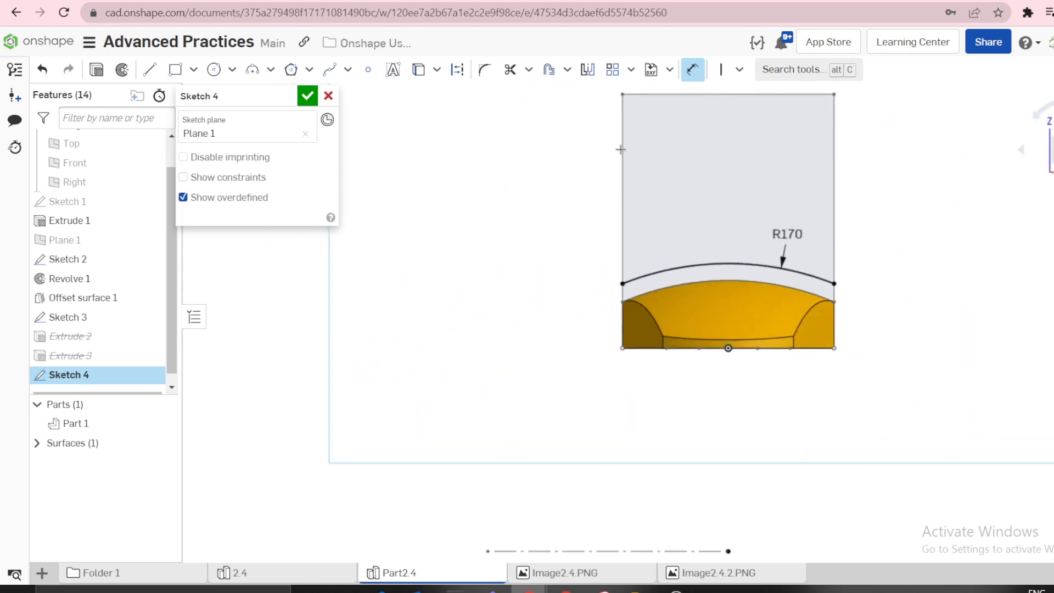
right_drag(861, 252, 972, 200)
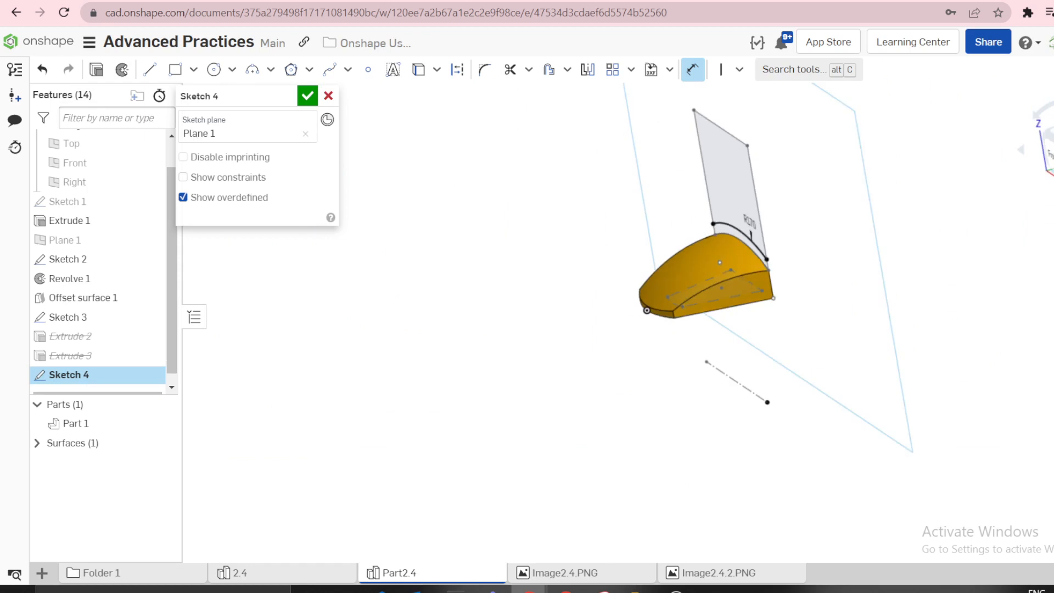
click(1051, 154)
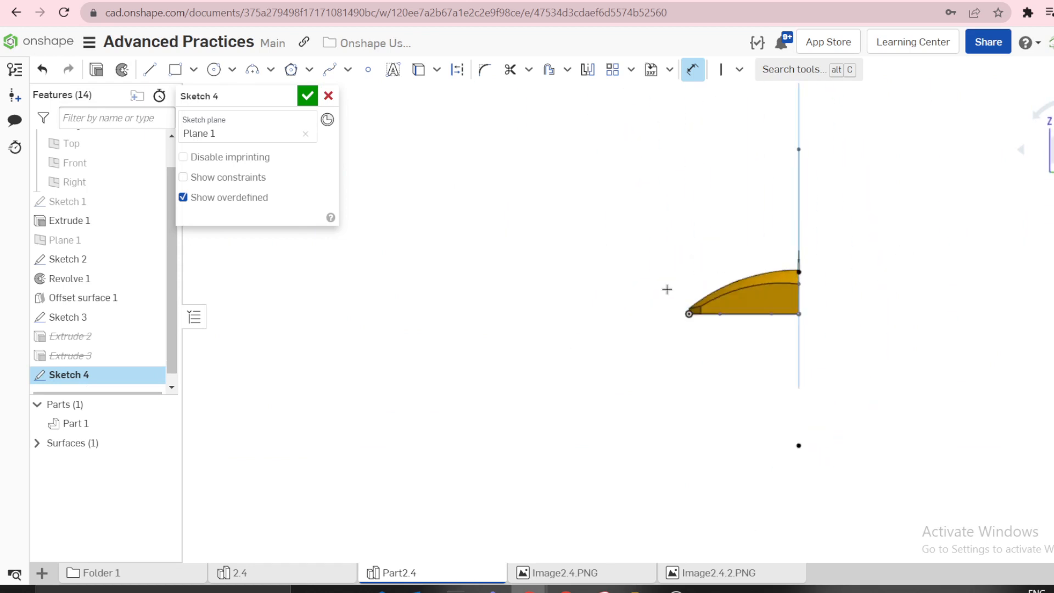
right_drag(607, 212, 933, 224)
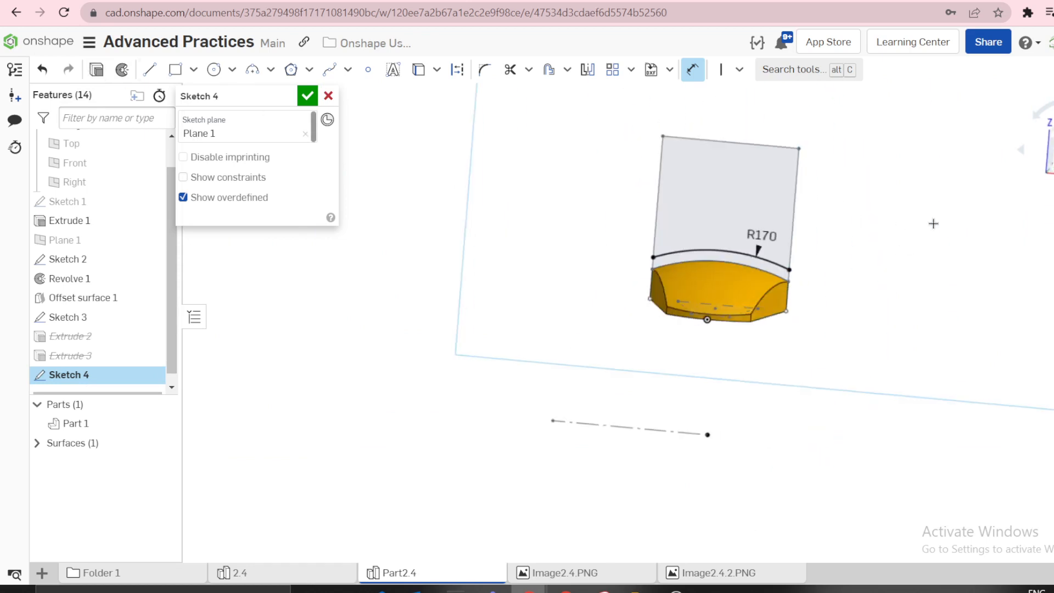
key(n)
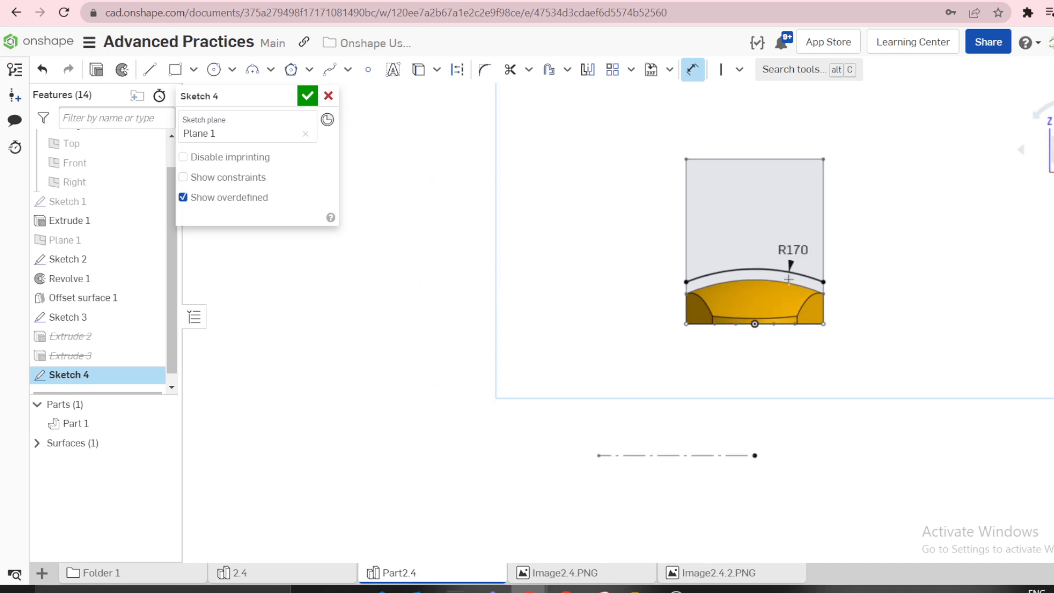
- Revolve the R170 arc of Sketch 4 as a new surface about the Sketch 2 axis line
click(123, 71)
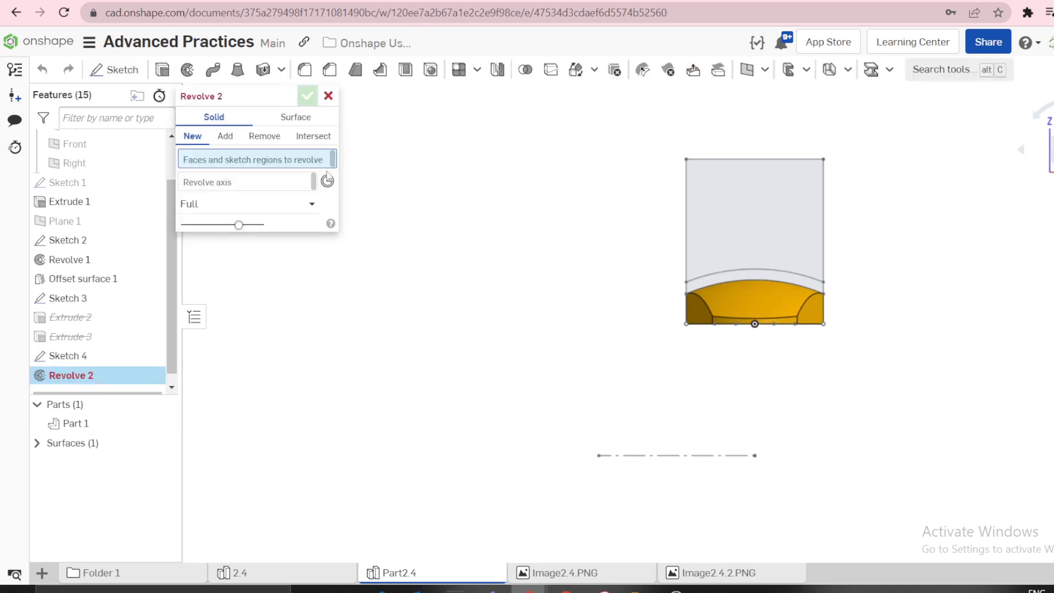
click(294, 118)
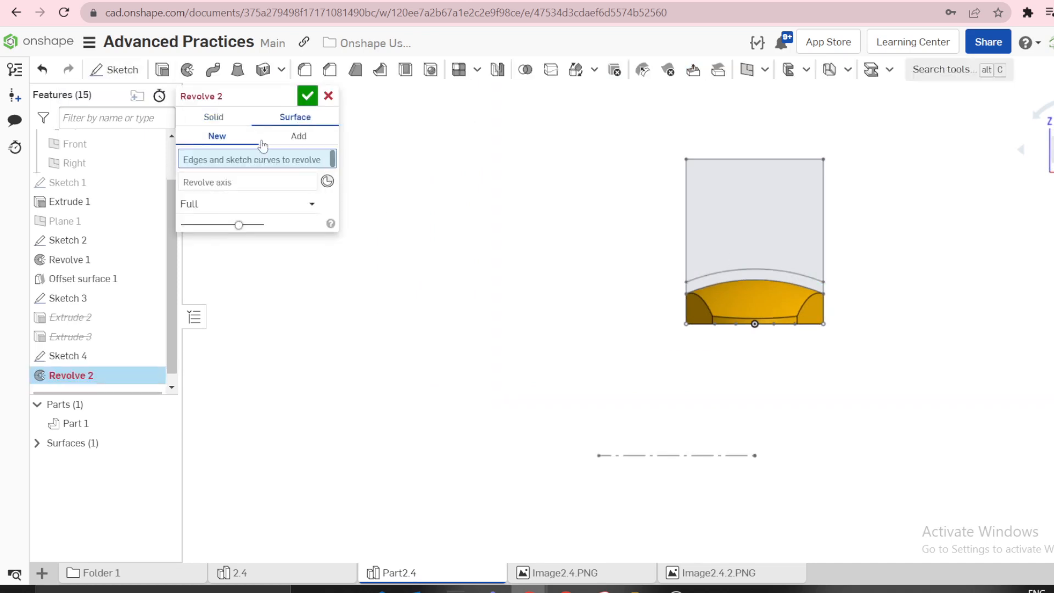
click(735, 275)
click(221, 196)
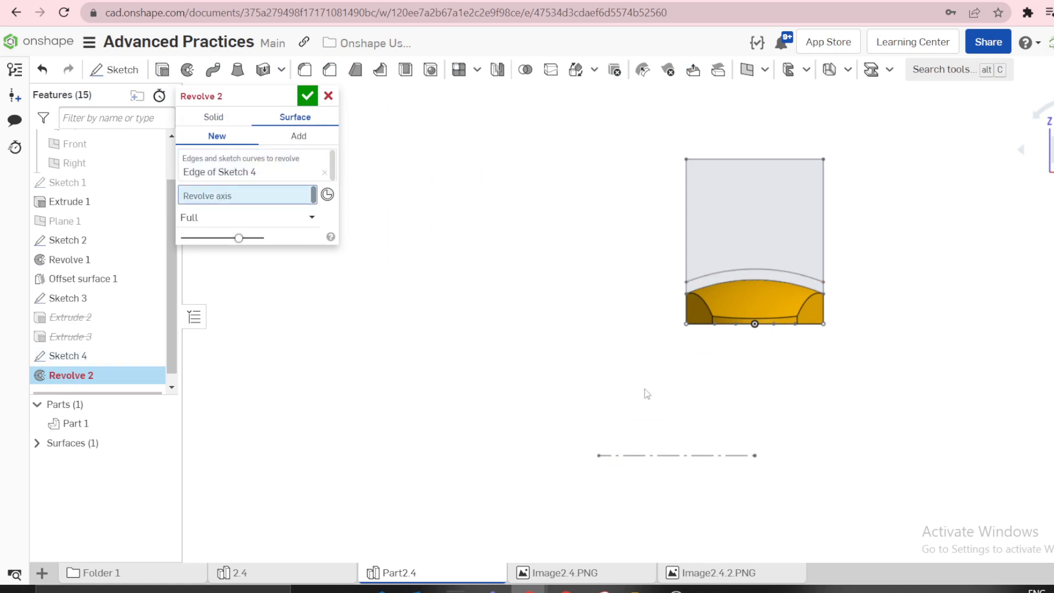
click(659, 455)
mouse_move(771, 361)
right_down()
mouse_move(683, 362)
mouse_move(663, 338)
mouse_move(668, 360)
right_up()
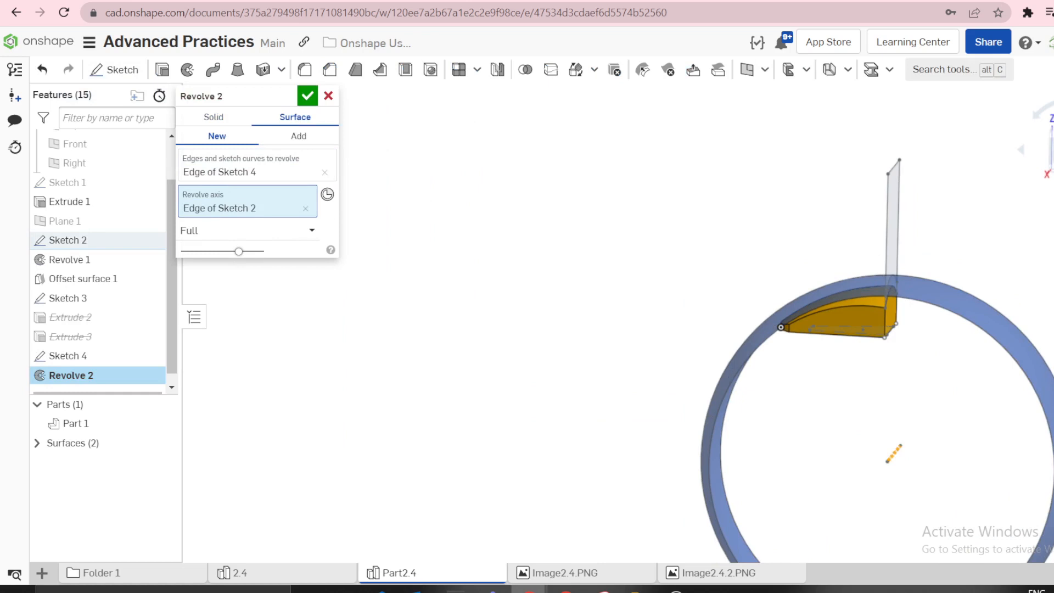
middle_drag(1032, 201, 1000, 190)
scroll(607, 226, up, 3)
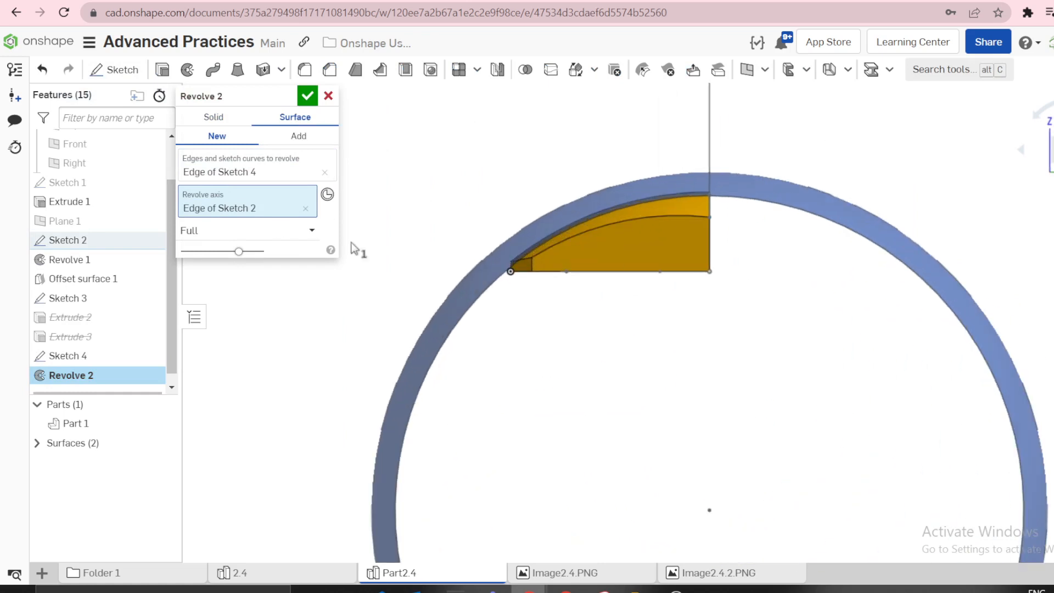
- Change the surface revolve to two directions with a first revolve angle of 60 degrees
click(261, 233)
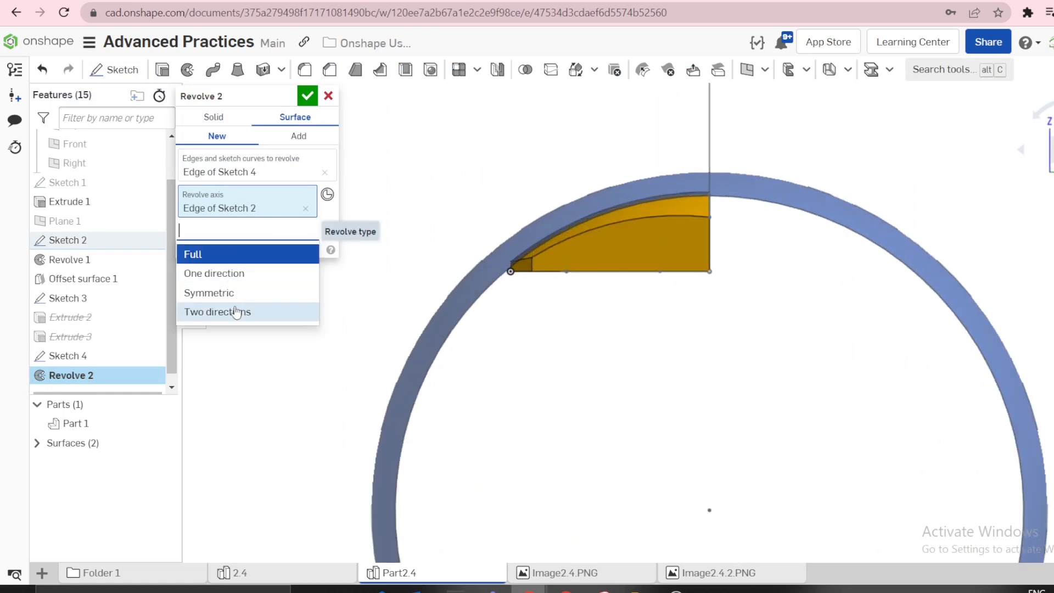
click(216, 311)
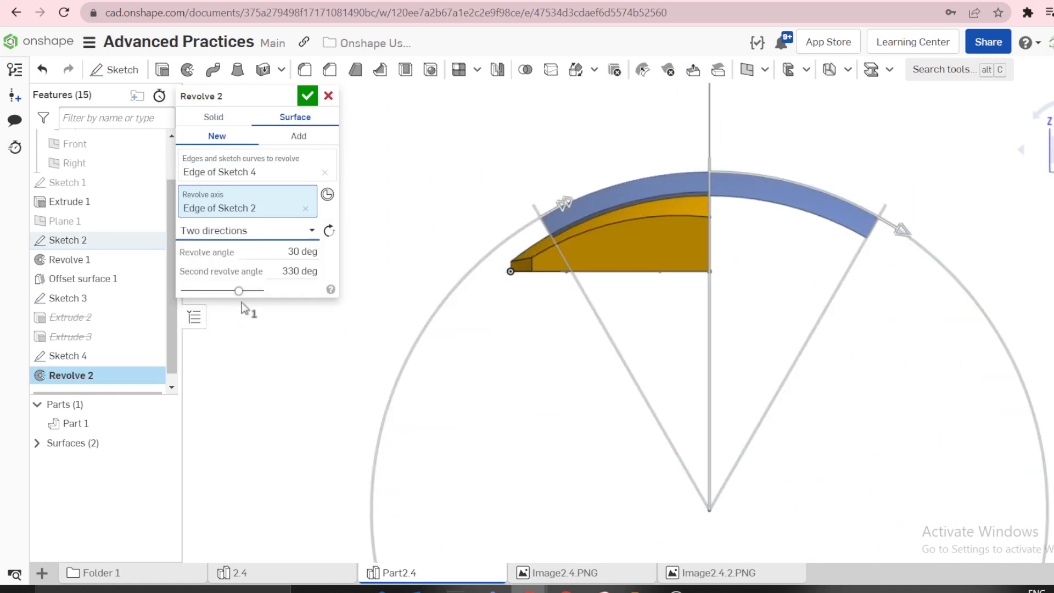
click(298, 251)
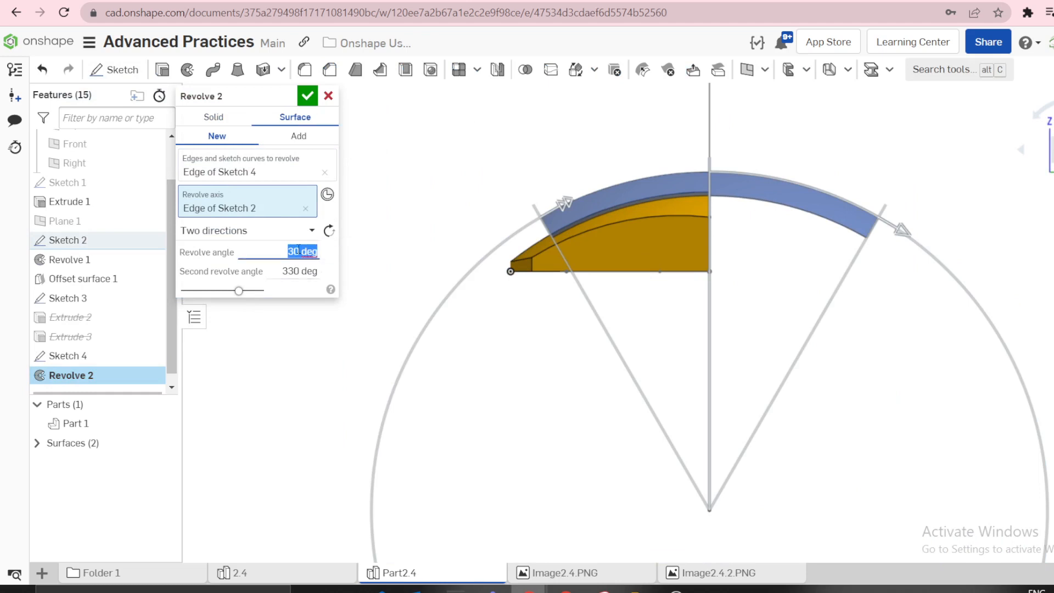
text(60)
key(Return)
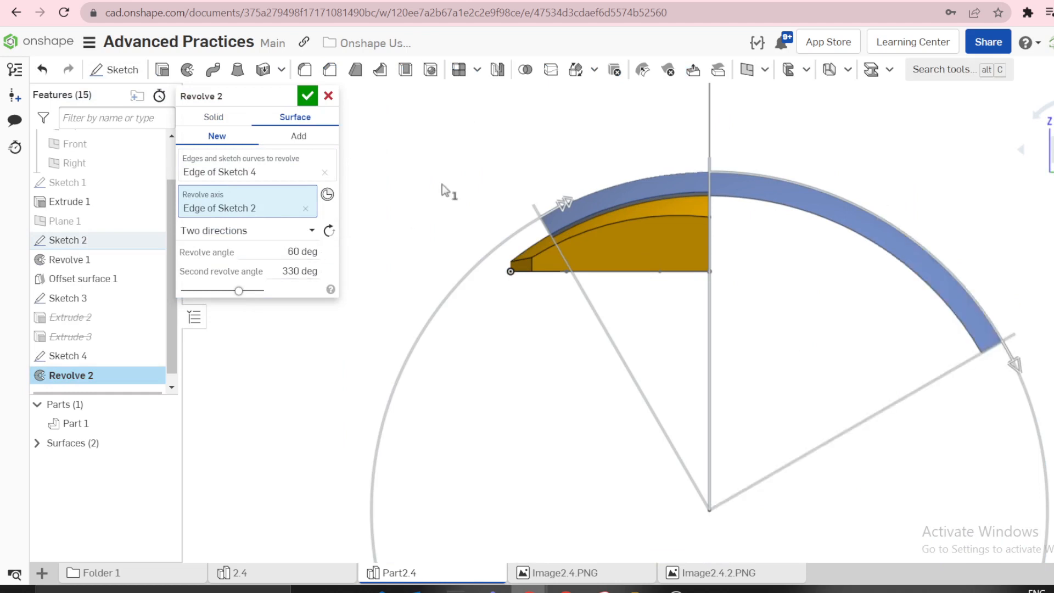
- Set the first revolve angle to 0 degrees and the second to 300 degrees, and finish the revolved surface
click(294, 251)
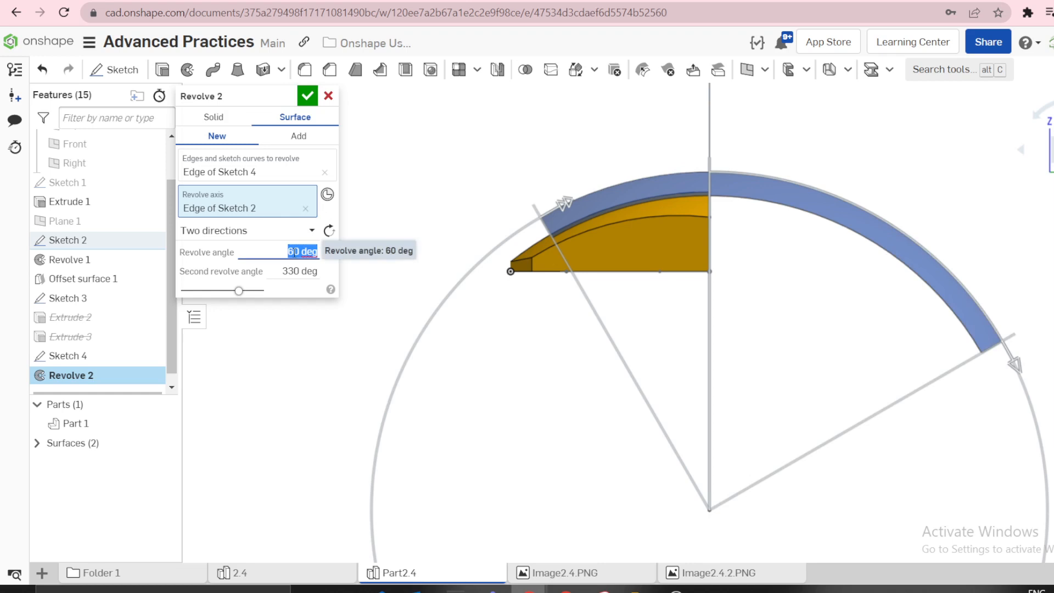
text(0)
key(Return)
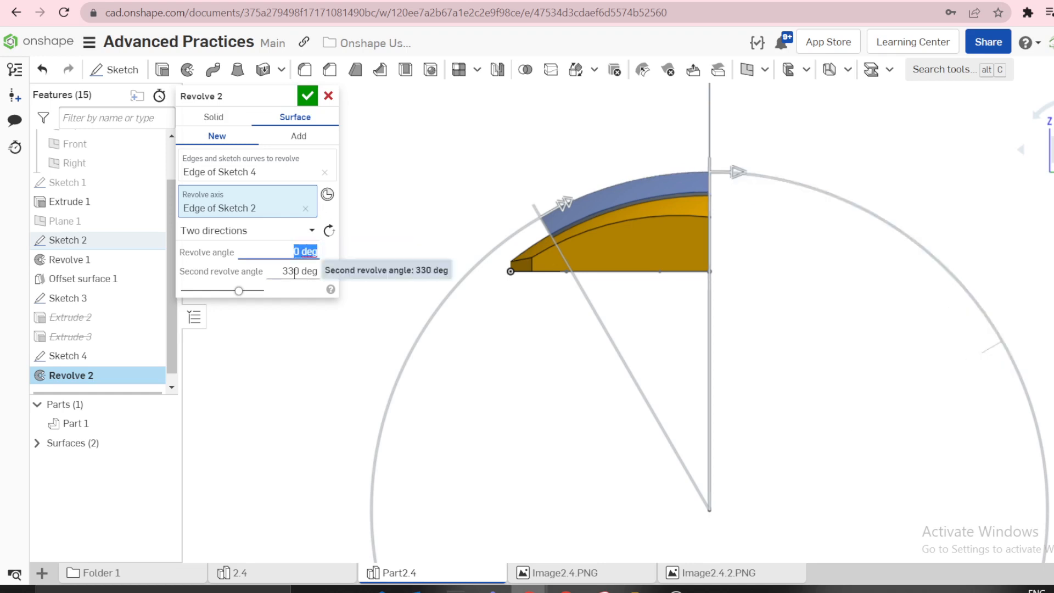
click(294, 273)
text(300)
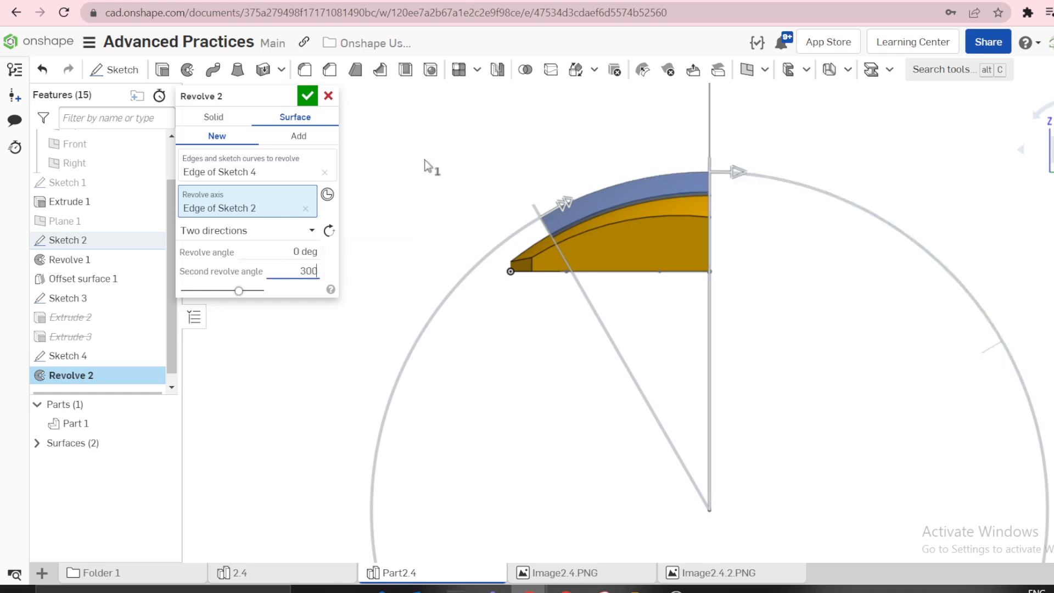
key(Return)
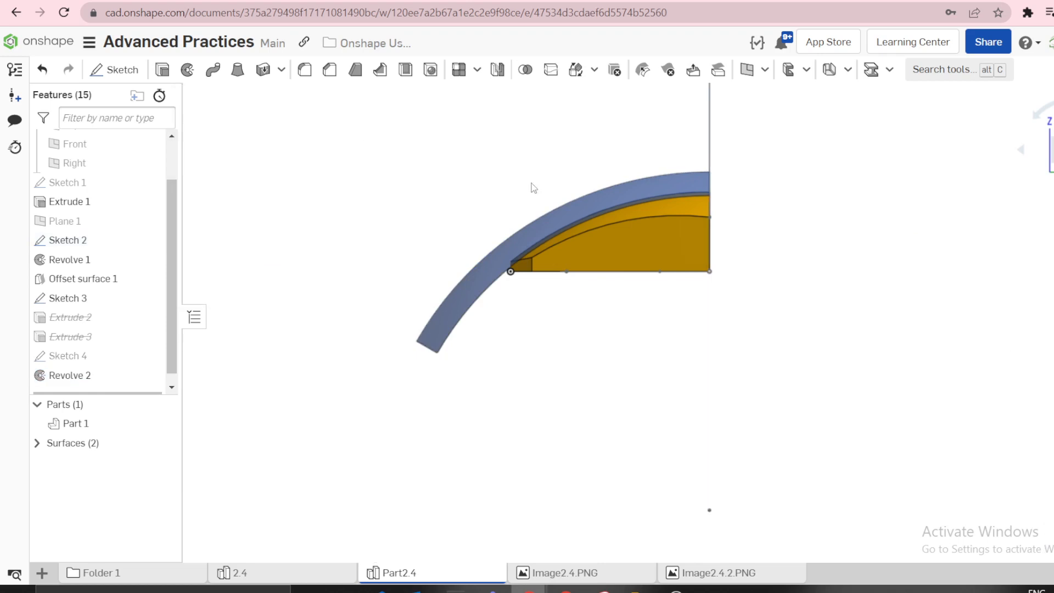
- Try to move Revolve 2 ahead of Sketch 3 in the feature order, and revert the reordering
mouse_move(532, 185)
right_down()
mouse_move(555, 162)
mouse_move(560, 179)
right_up()
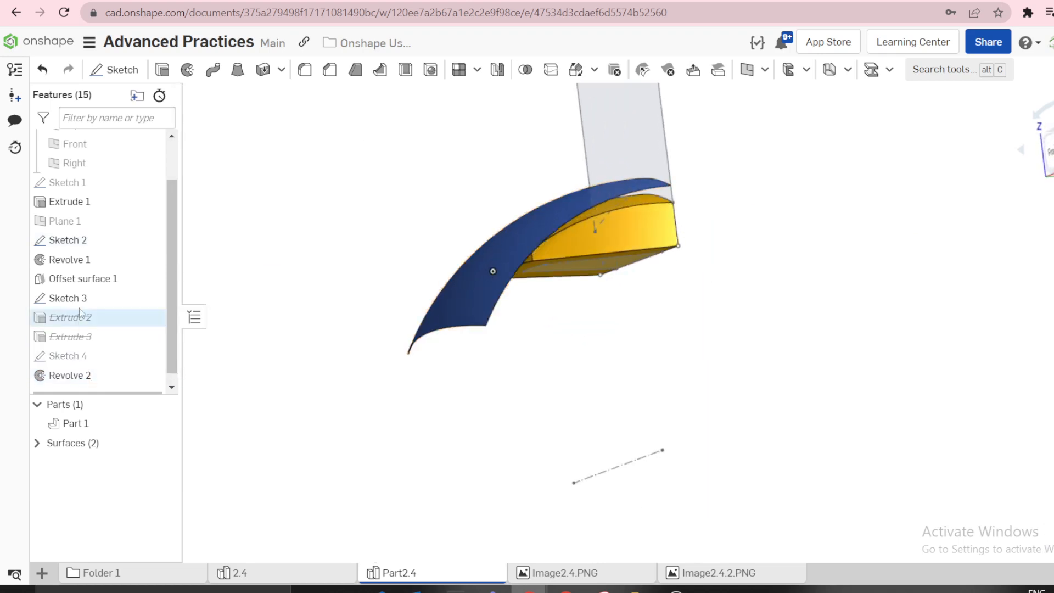
drag(71, 374, 88, 288)
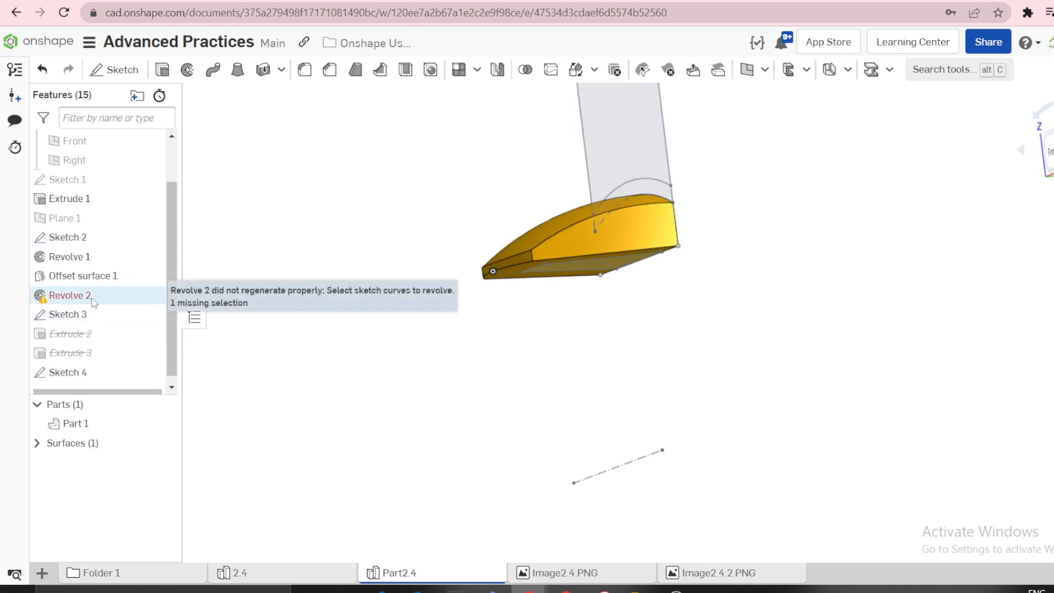
drag(85, 296, 96, 367)
key(ctrl+z)
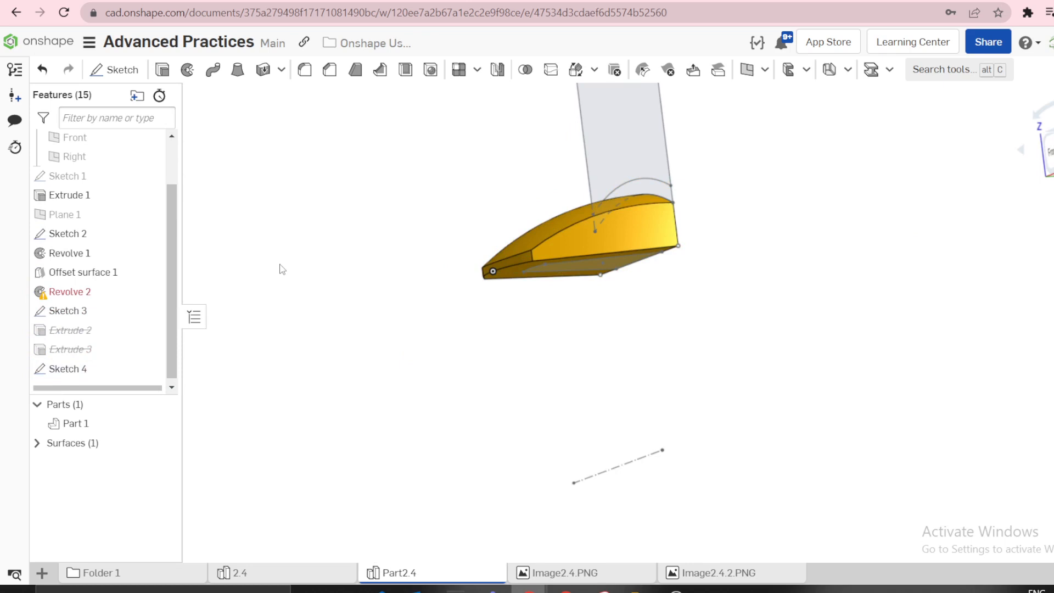
key(ctrl+y)
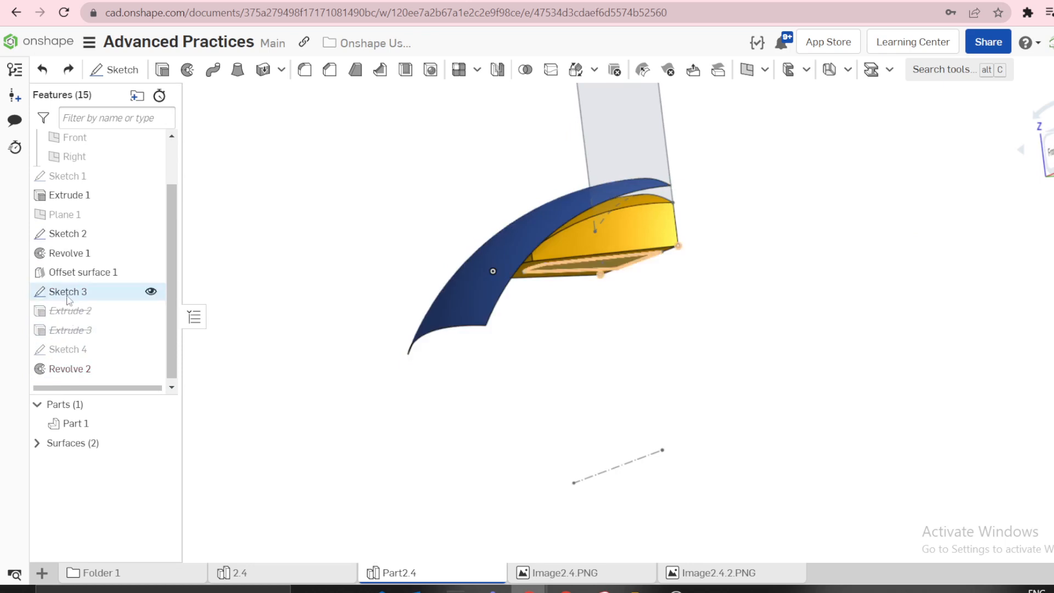
- Move Sketch 3 after Revolve 2 in the feature order and extrude its profile up to the revolved surface, adding it to Part 1
drag(67, 299, 91, 375)
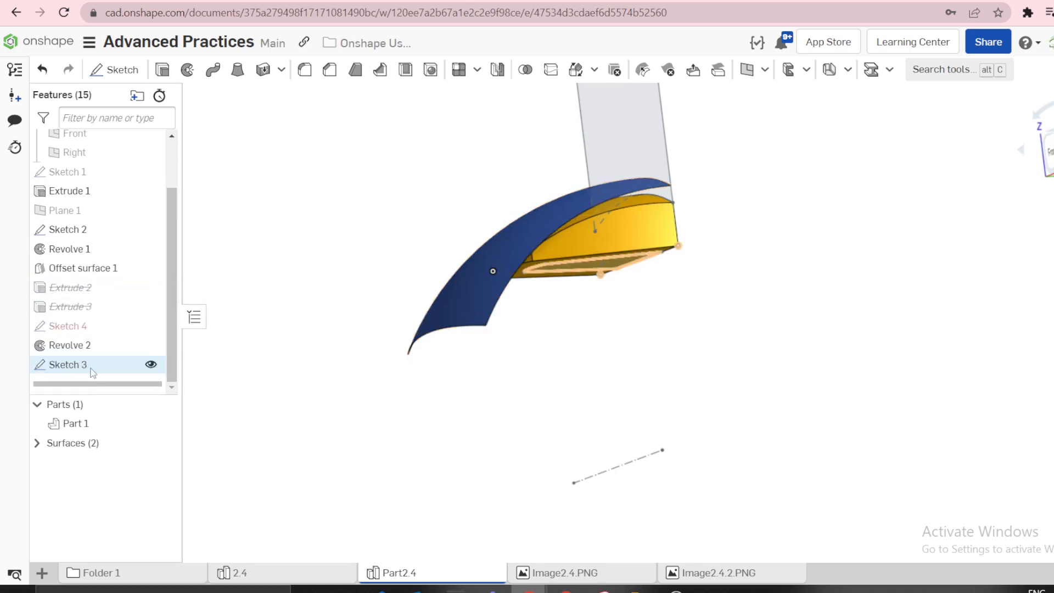
mouse_move(256, 242)
right_down()
mouse_move(308, 240)
mouse_move(311, 269)
mouse_move(297, 291)
right_up()
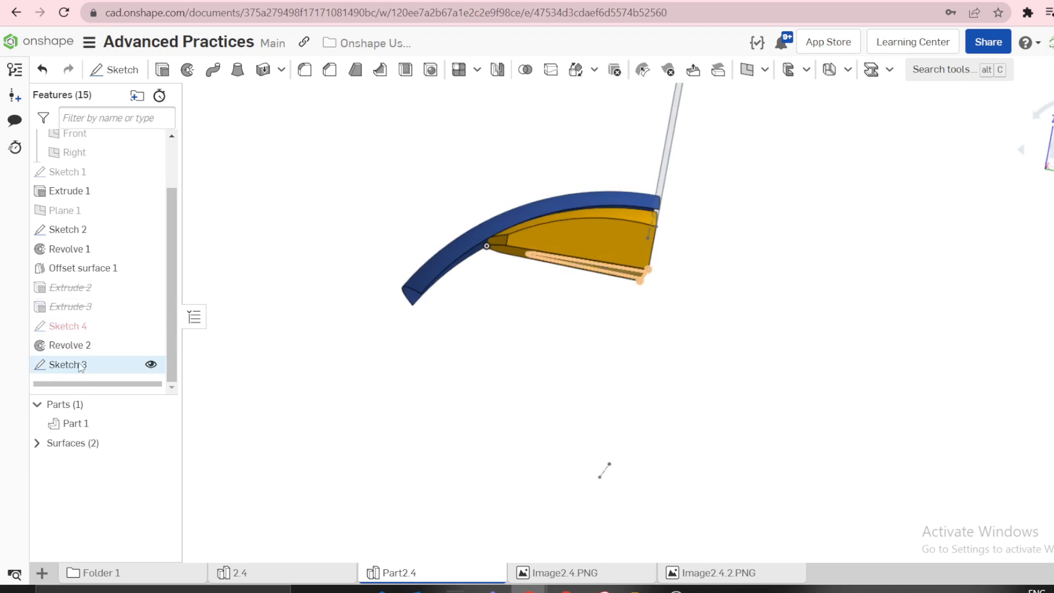
click(162, 69)
mouse_move(403, 256)
right_down()
mouse_move(393, 223)
mouse_move(338, 229)
right_up()
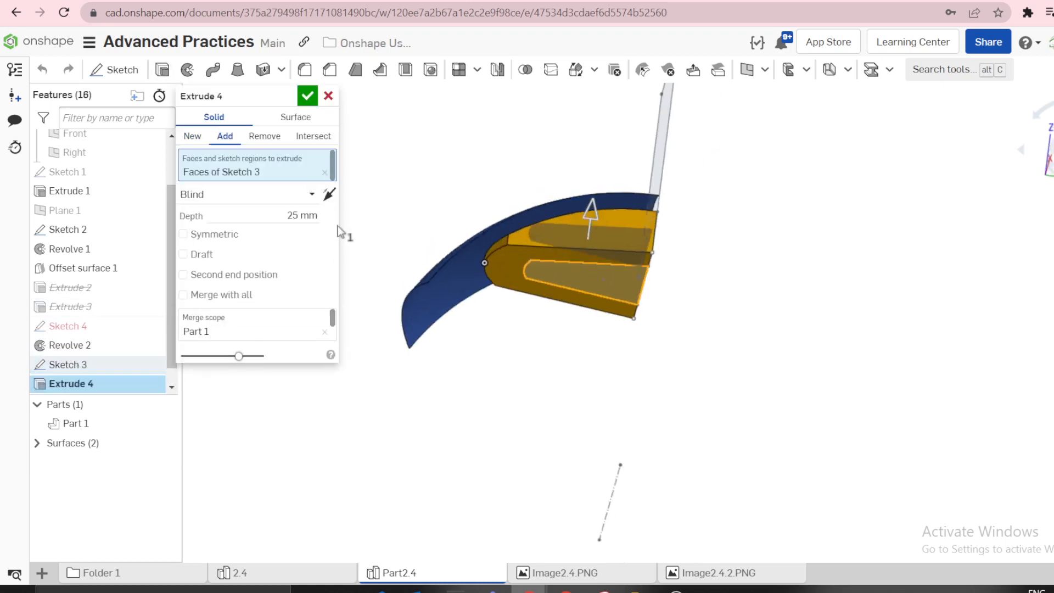
click(236, 194)
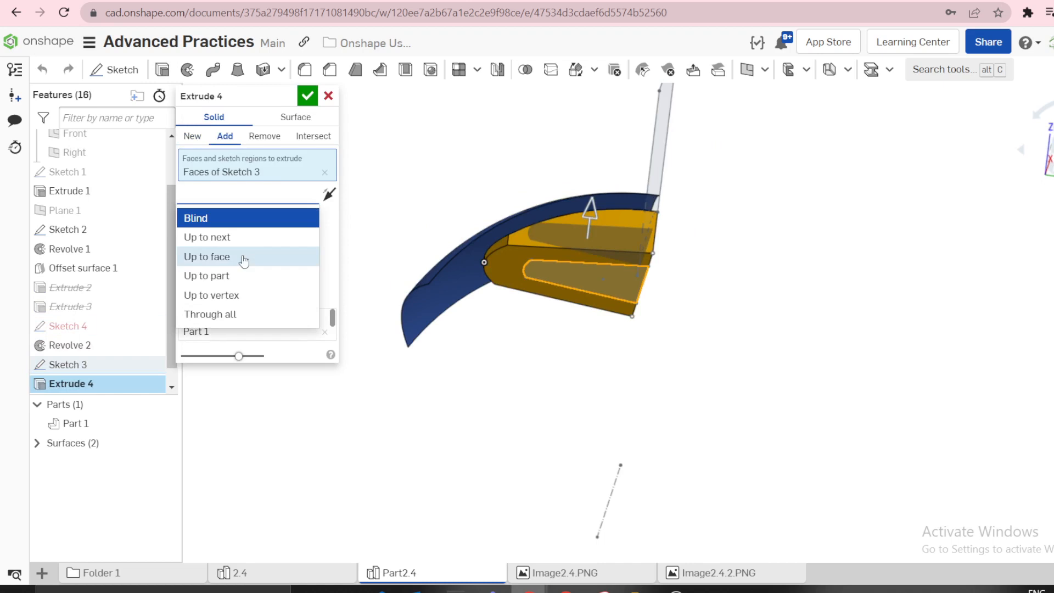
click(247, 276)
click(433, 297)
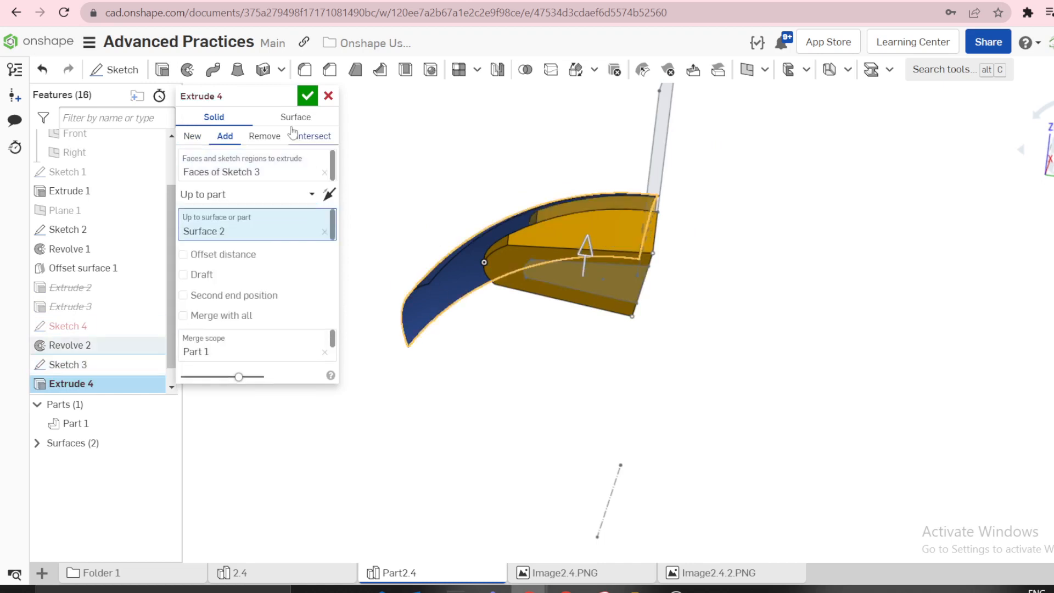
click(307, 97)
- Hide the revolved surface covering the raised step and inspect the part from an angle
right_drag(409, 135, 414, 189)
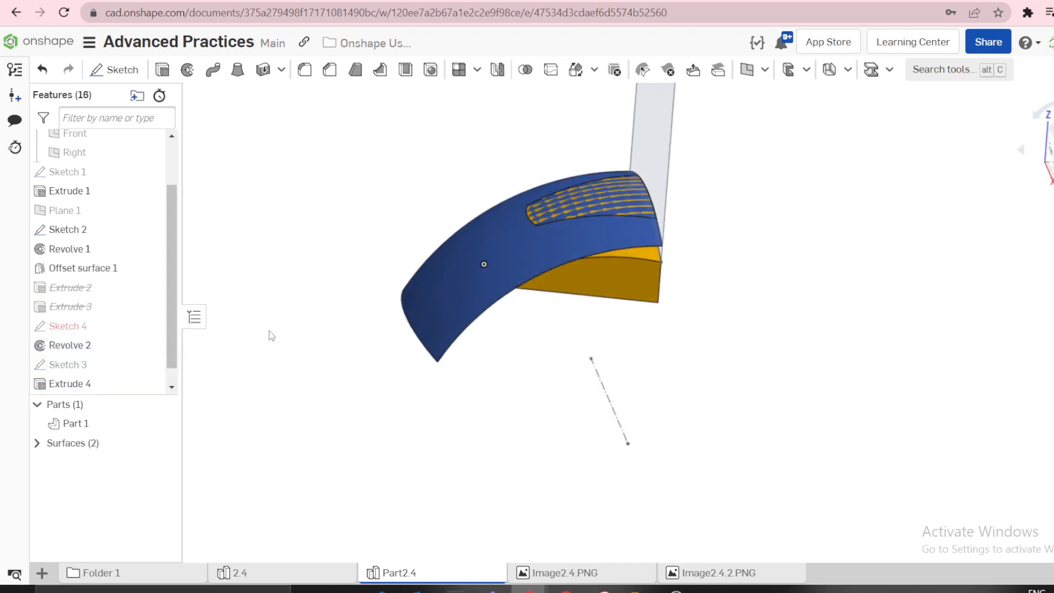
right_click(444, 308)
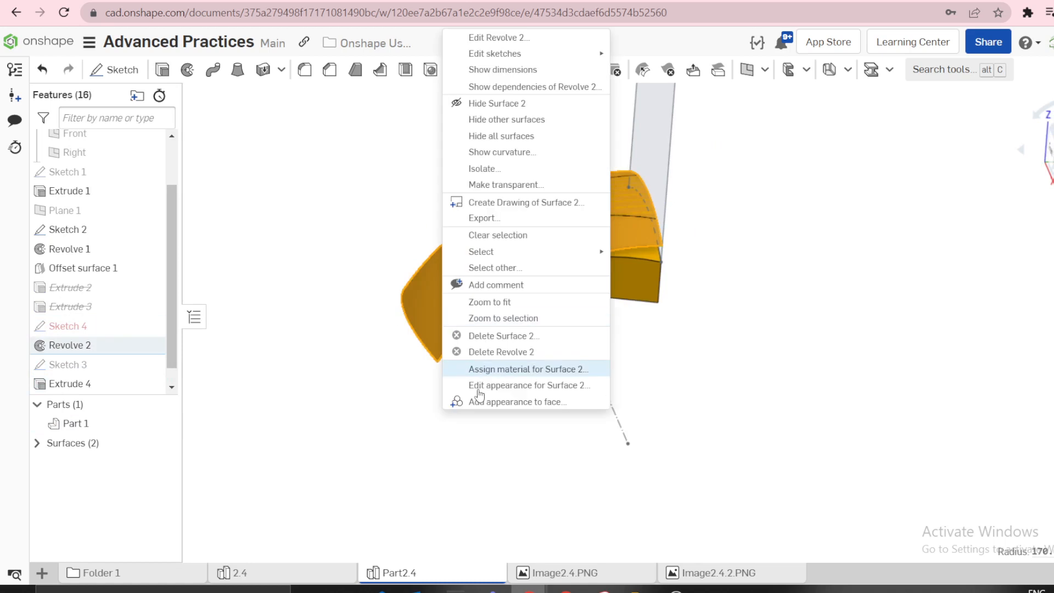
click(494, 353)
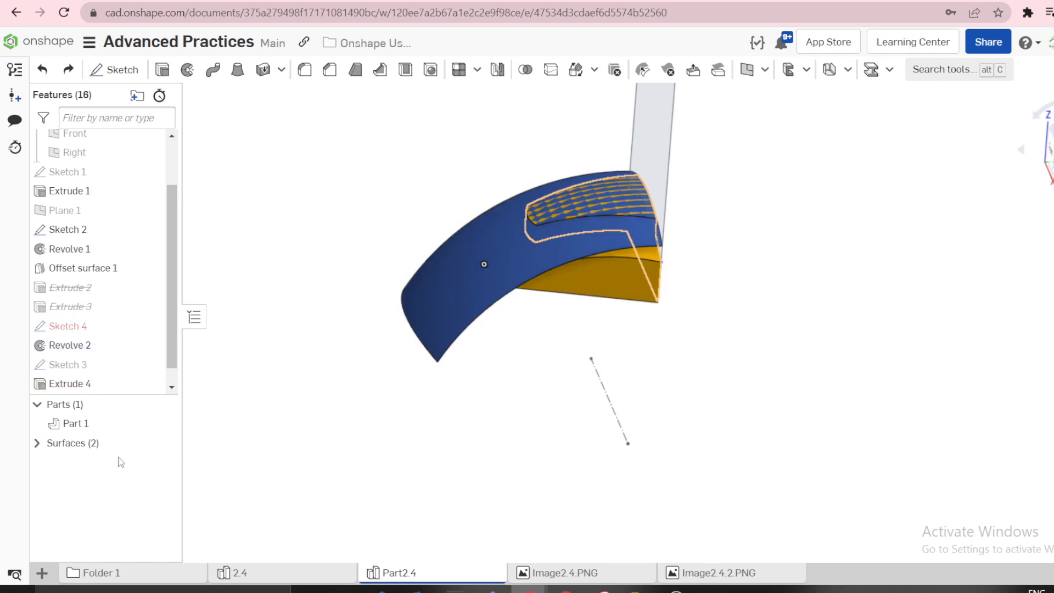
click(163, 442)
mouse_move(360, 311)
right_down()
mouse_move(478, 369)
mouse_move(416, 292)
mouse_move(353, 323)
mouse_move(354, 296)
right_up()
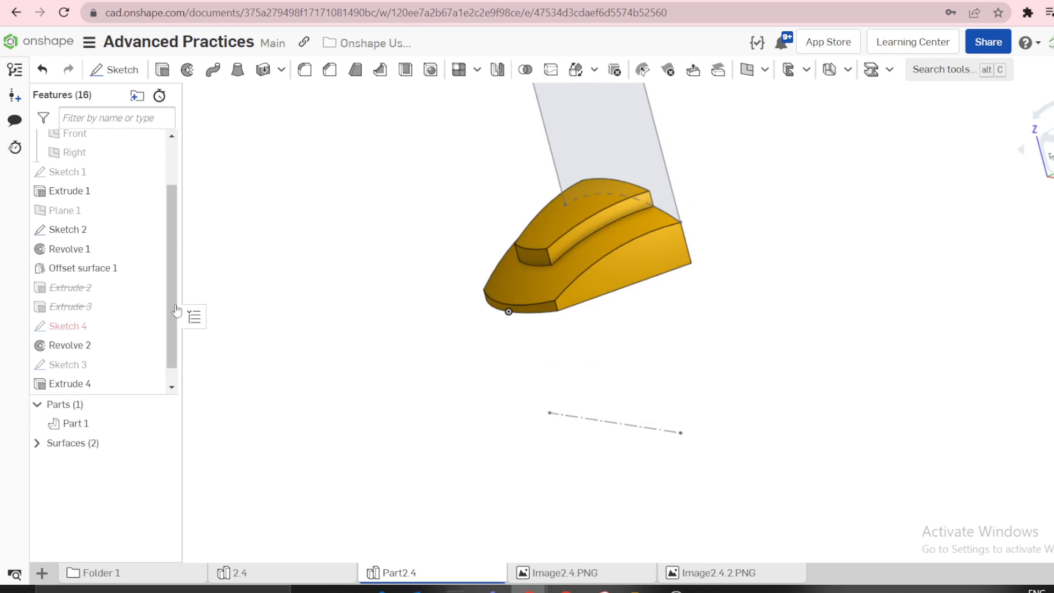
- Delete Extrude 3, Sketch 4, Revolve 2, Sketch 3 and Extrude 4 together from the feature list
scroll(101, 285, down, 1)
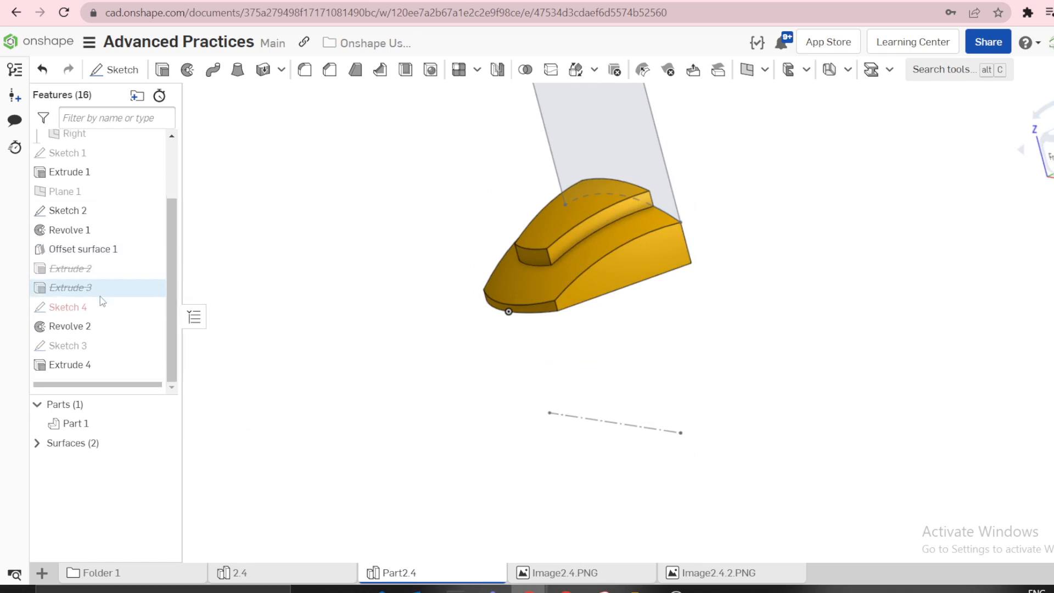
click(71, 364)
right_click(80, 279)
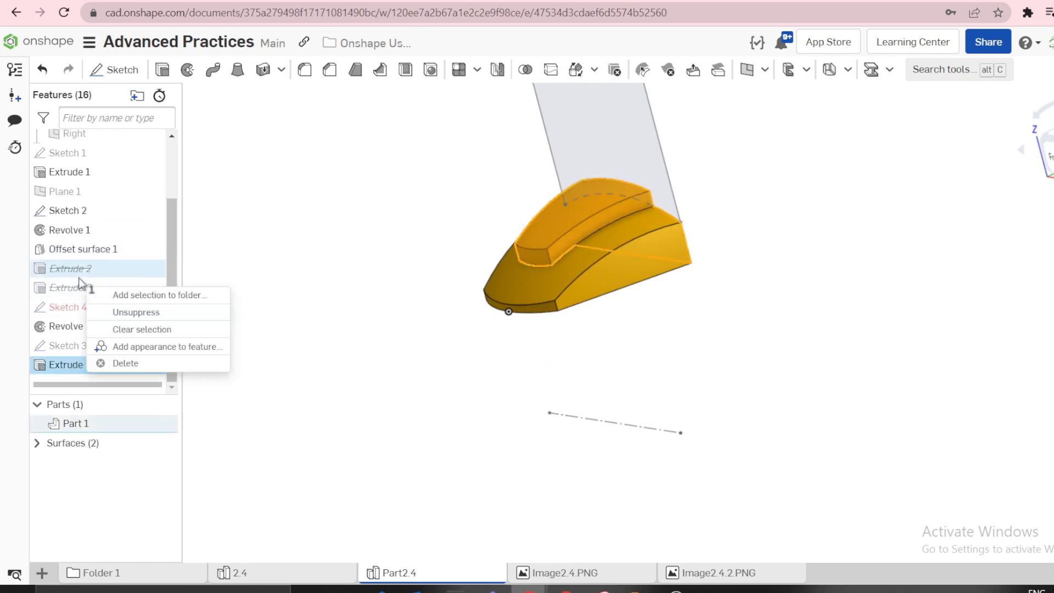
click(176, 265)
click(68, 288)
right_click(67, 315)
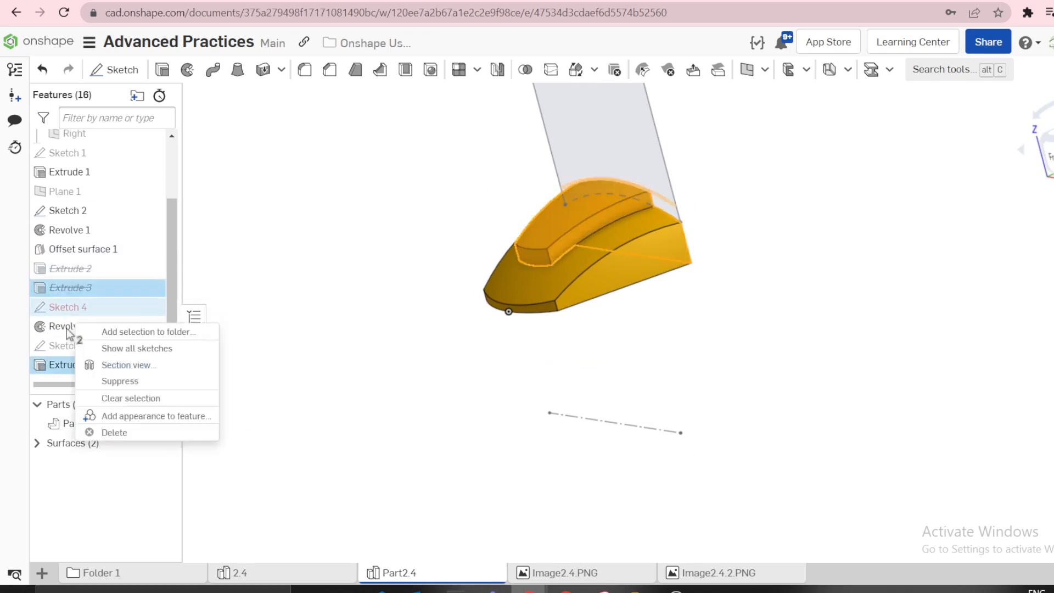
click(68, 331)
right_click(66, 345)
click(65, 306)
right_click(65, 325)
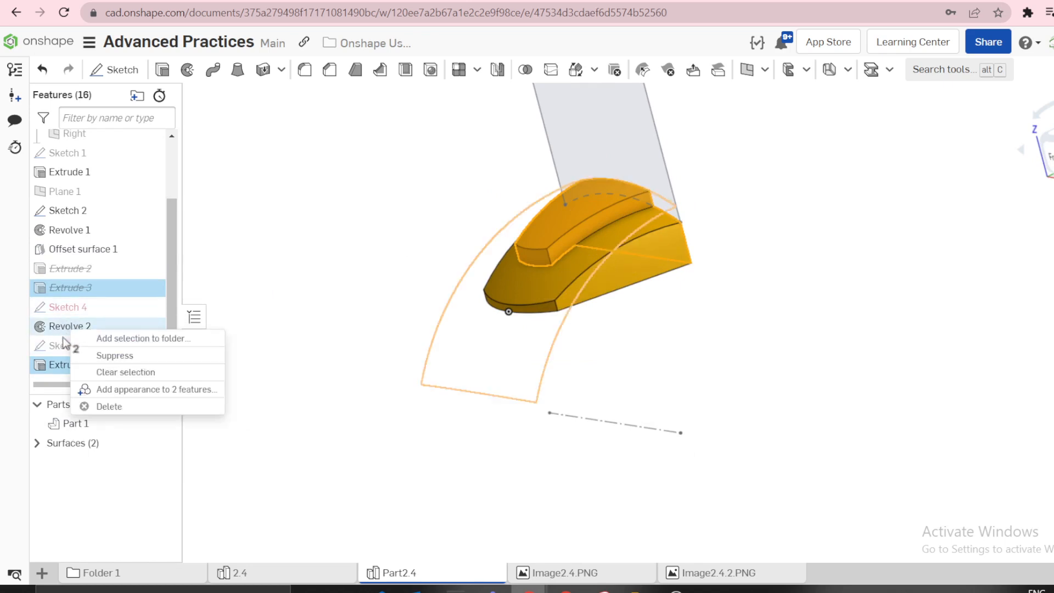
click(65, 340)
click(66, 306)
click(64, 326)
click(64, 345)
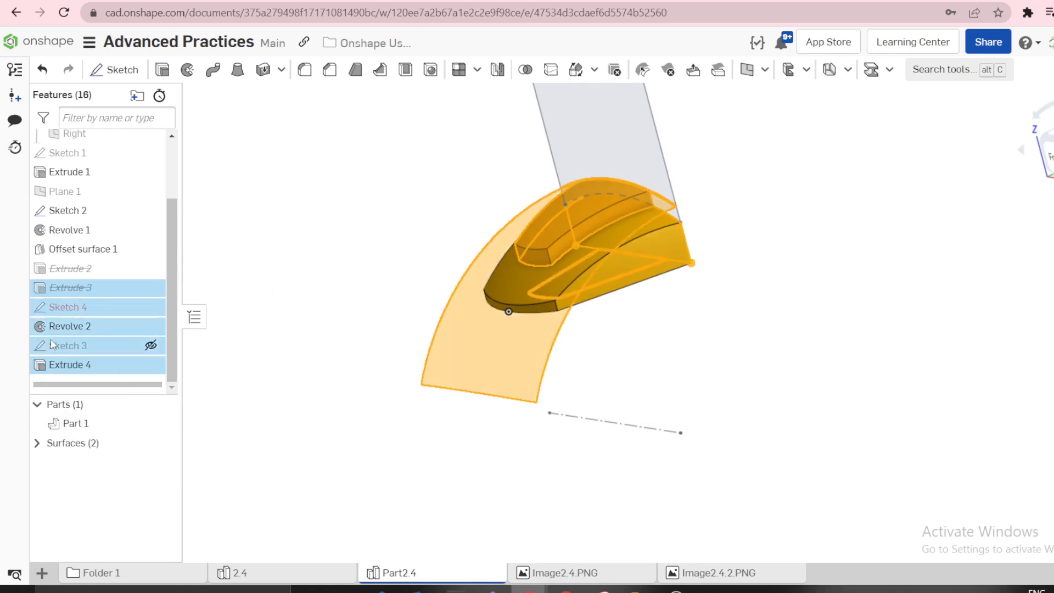
right_click(61, 349)
click(104, 457)
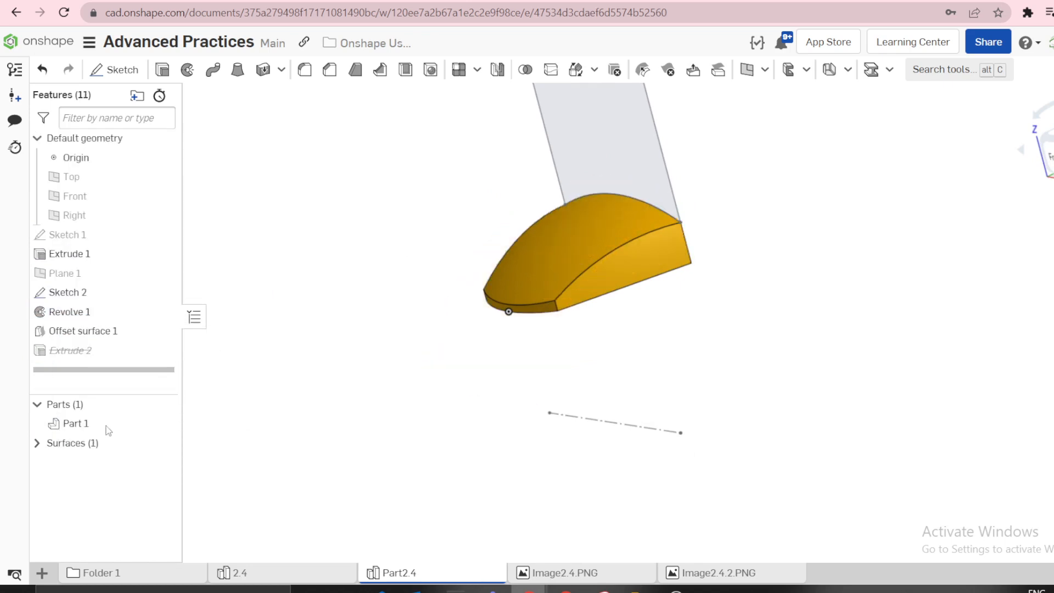
- Unsuppress the Extrude 2 feature
right_click(70, 351)
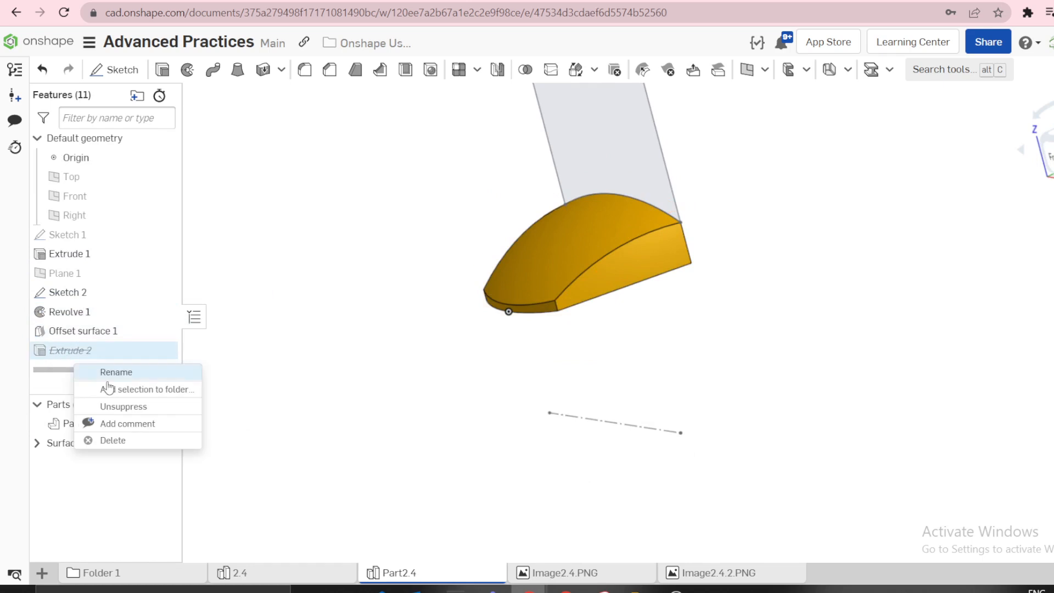
click(122, 407)
scroll(442, 309, down, 3)
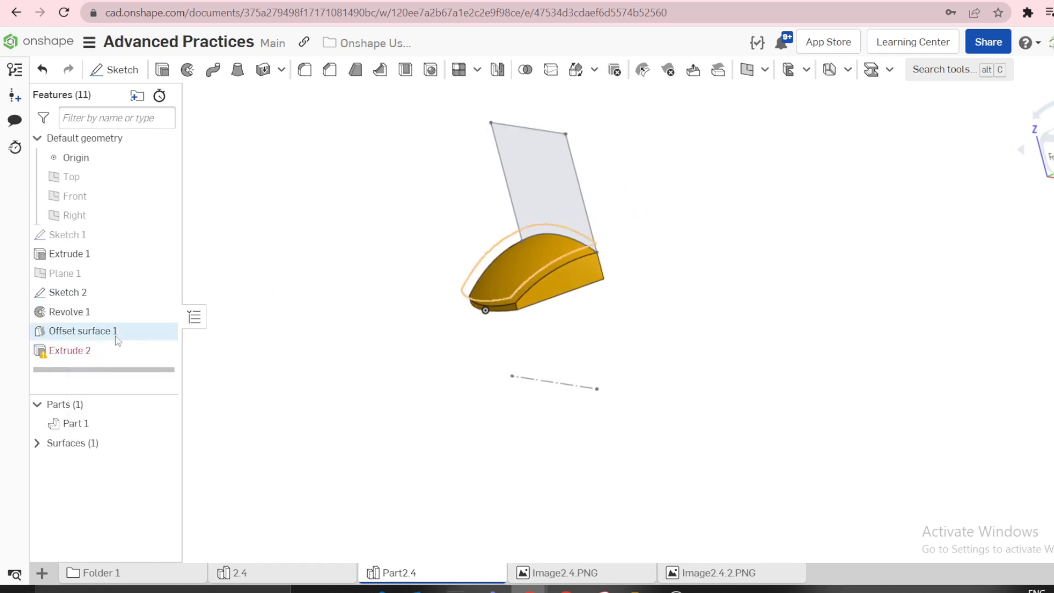
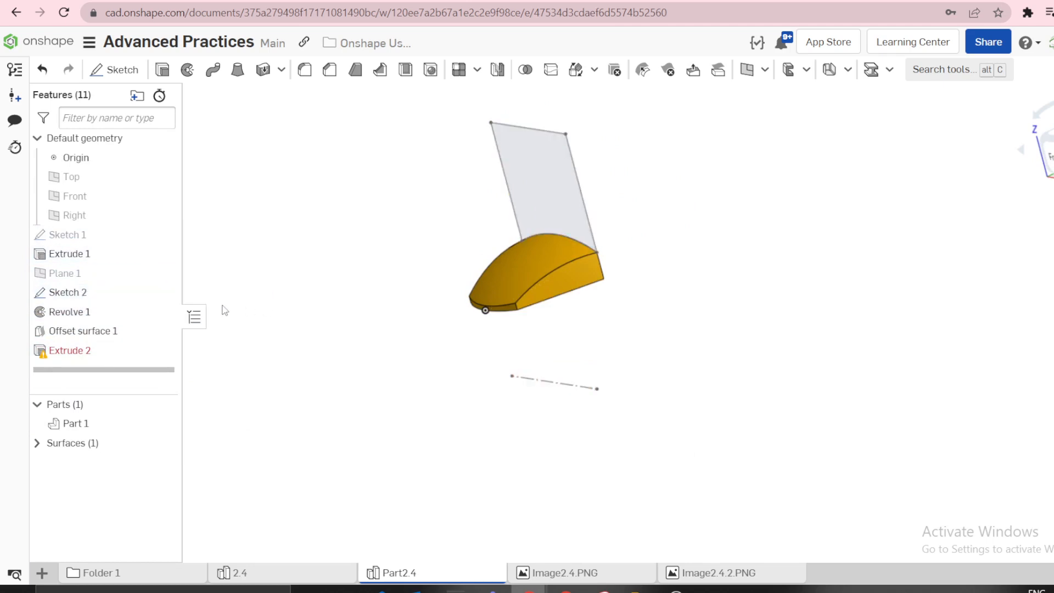
- Undo the combined feature deletion and move Sketch 3 back above Offset surface 1 in the feature order
key(ctrl+z)
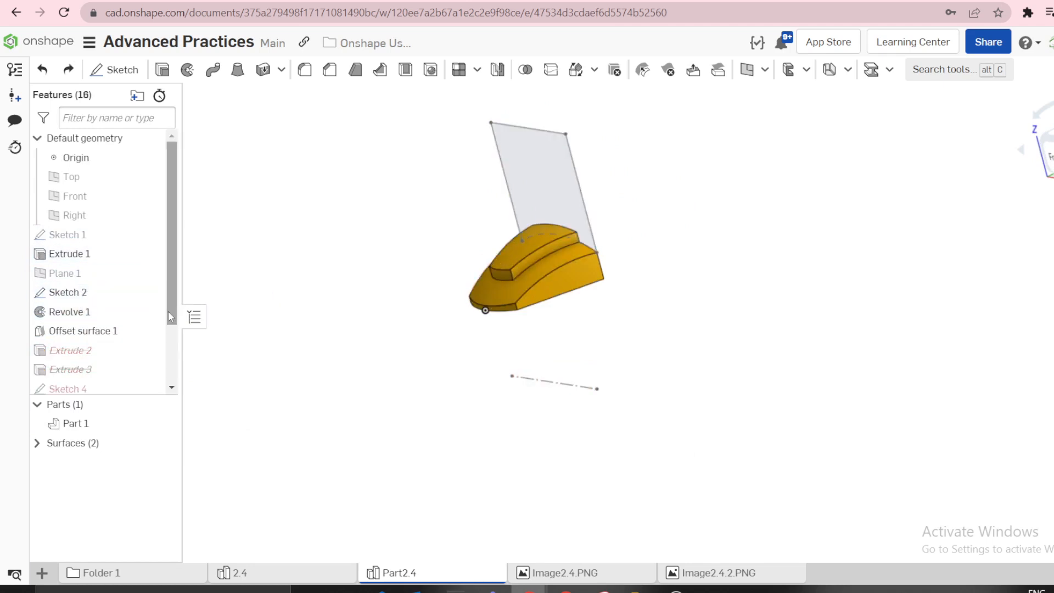
scroll(168, 273, down, 1)
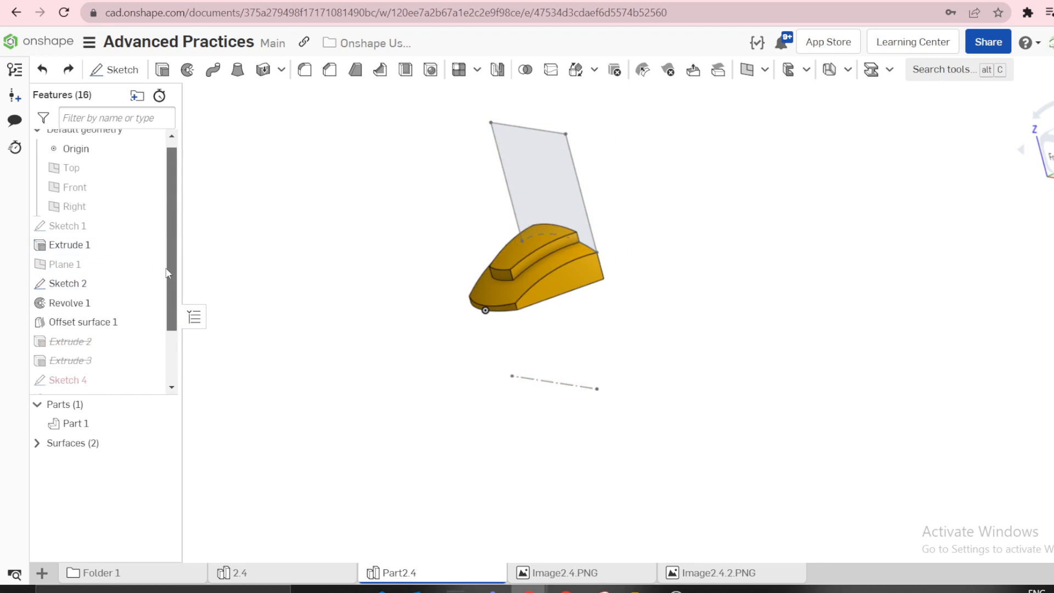
scroll(168, 273, down, 3)
mouse_move(66, 351)
mouse_down()
mouse_move(68, 252)
mouse_move(89, 248)
mouse_up()
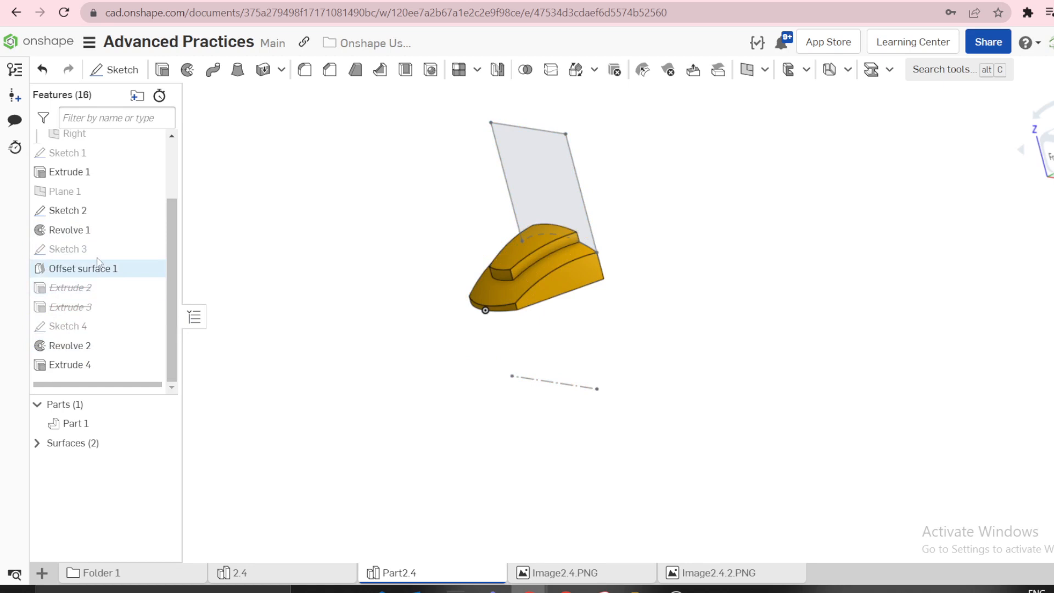
- Delete Revolve 2 and Extrude 4 from the feature list
click(79, 352)
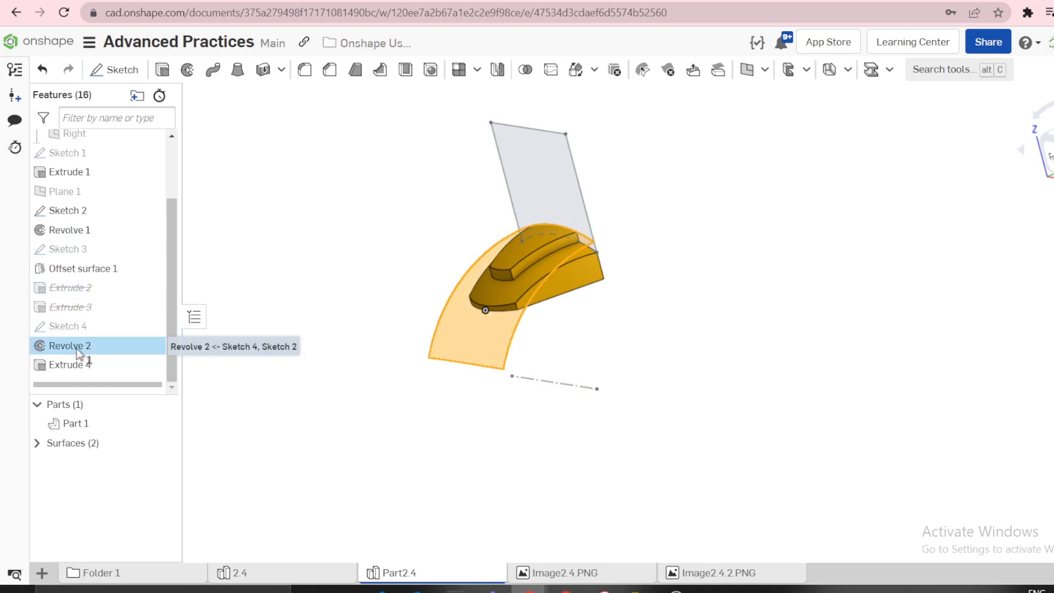
right_click(78, 352)
click(115, 569)
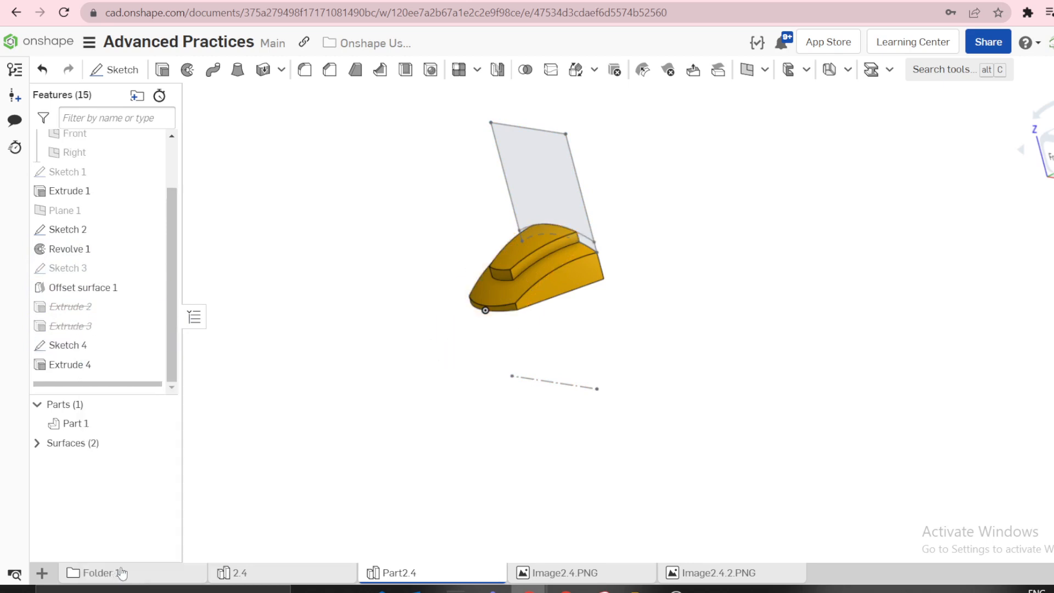
right_click(90, 366)
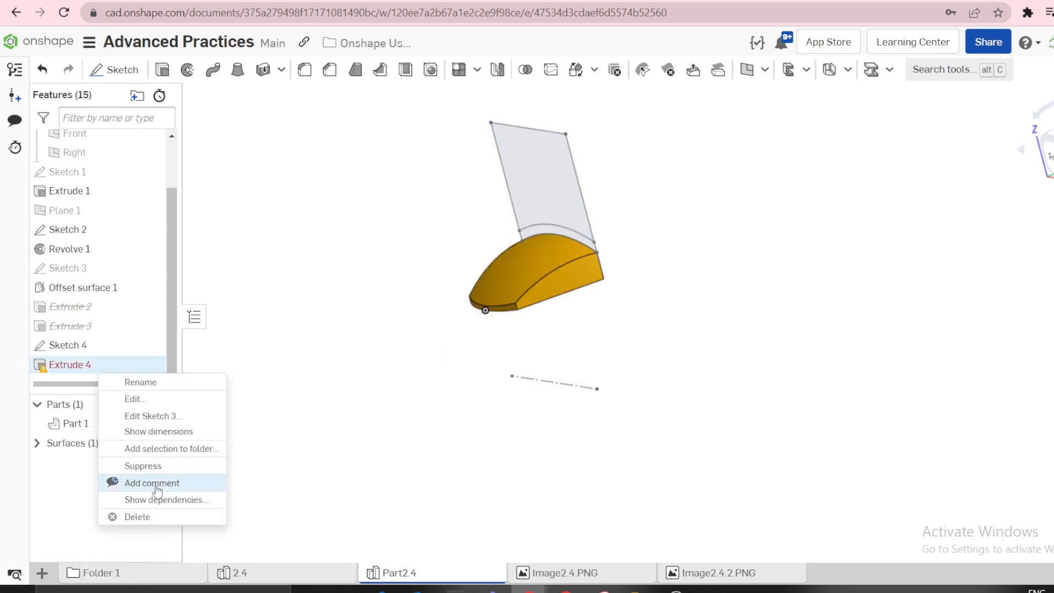
click(135, 516)
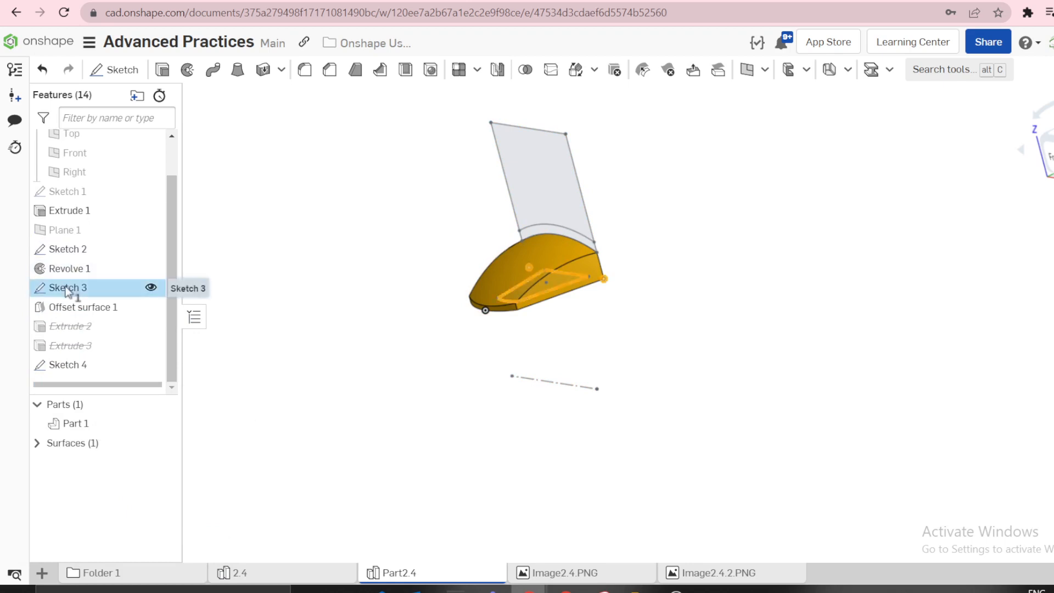
- Unsuppress Extrude 2 and review its up-to-face and offset distance settings without changing them
right_click(67, 325)
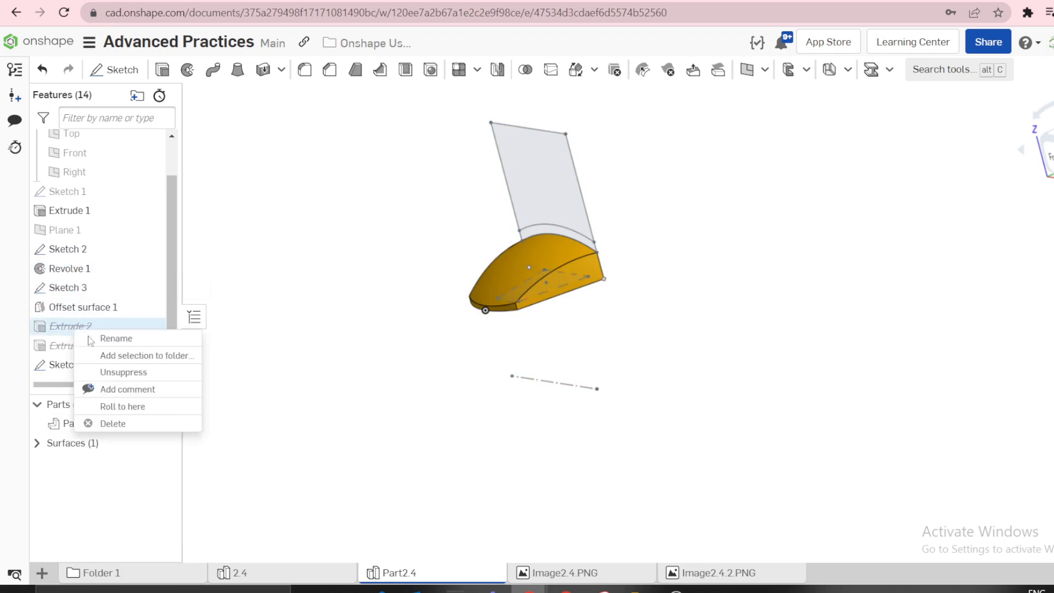
click(115, 369)
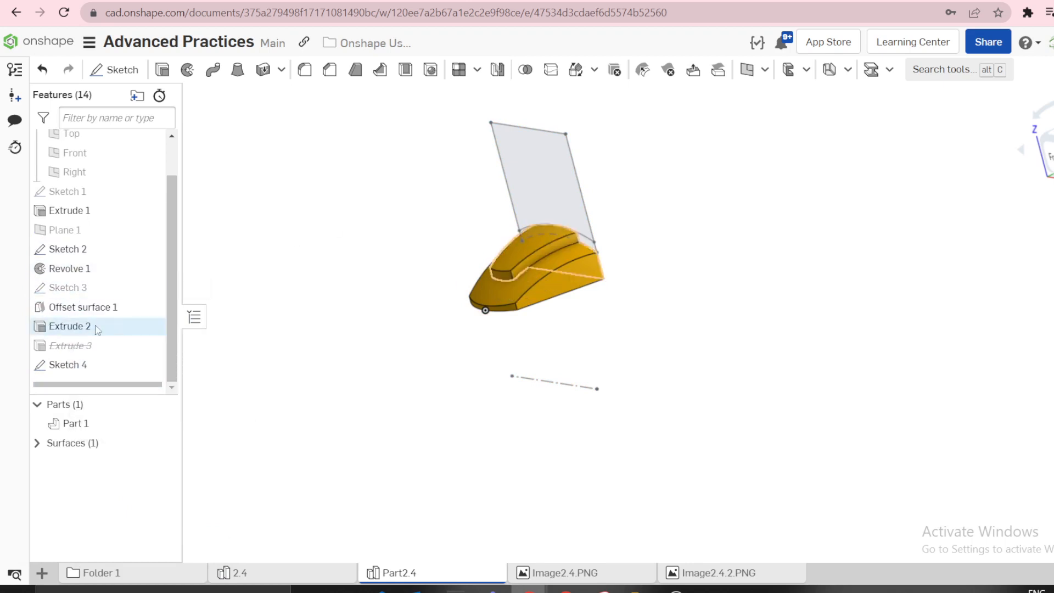
right_click(68, 326)
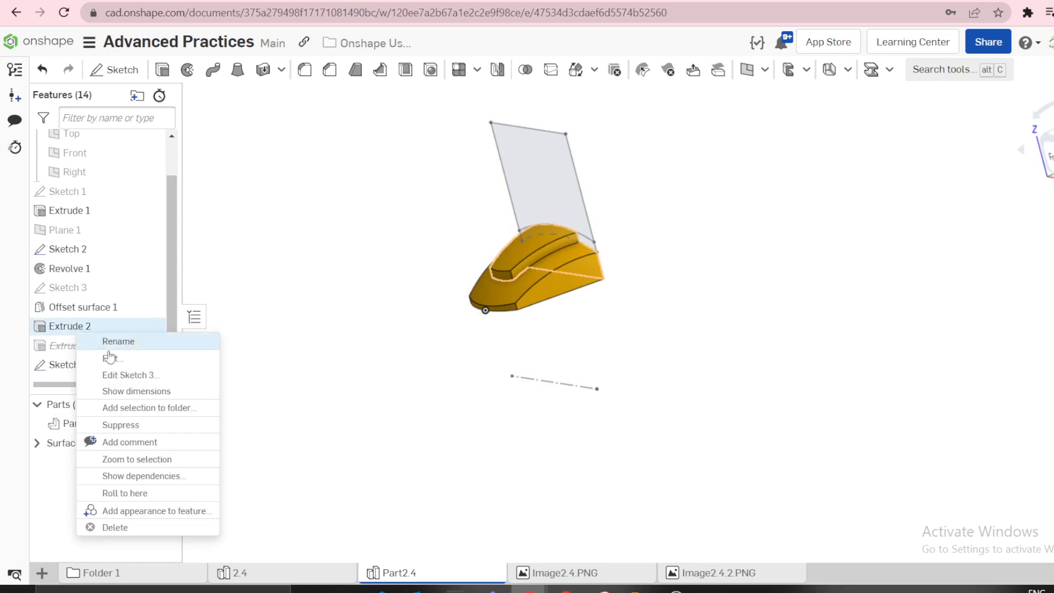
click(110, 359)
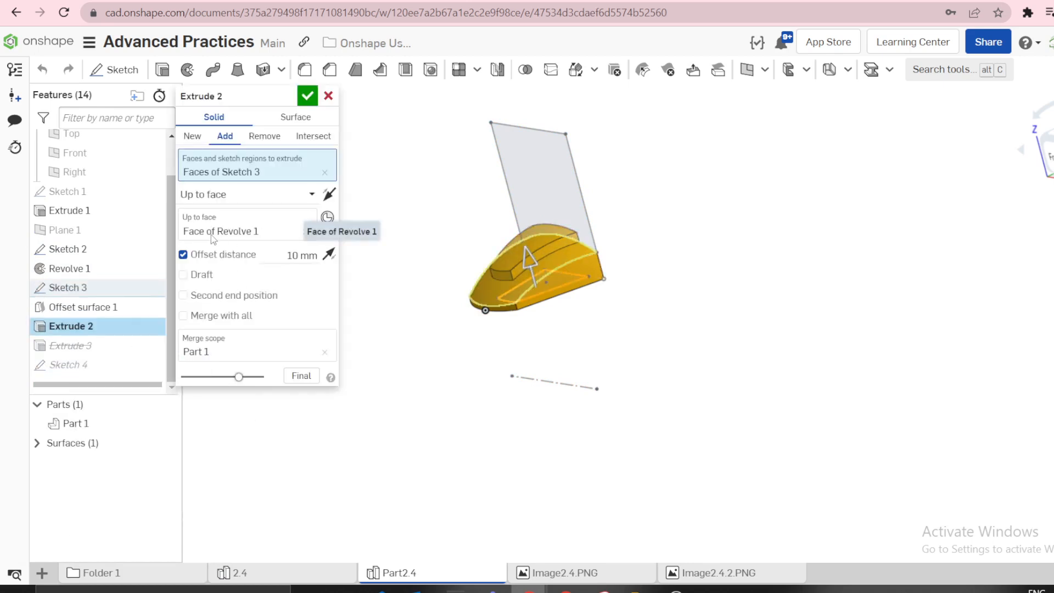
click(328, 97)
- Delete the Extrude 2 feature
click(69, 326)
right_click(67, 327)
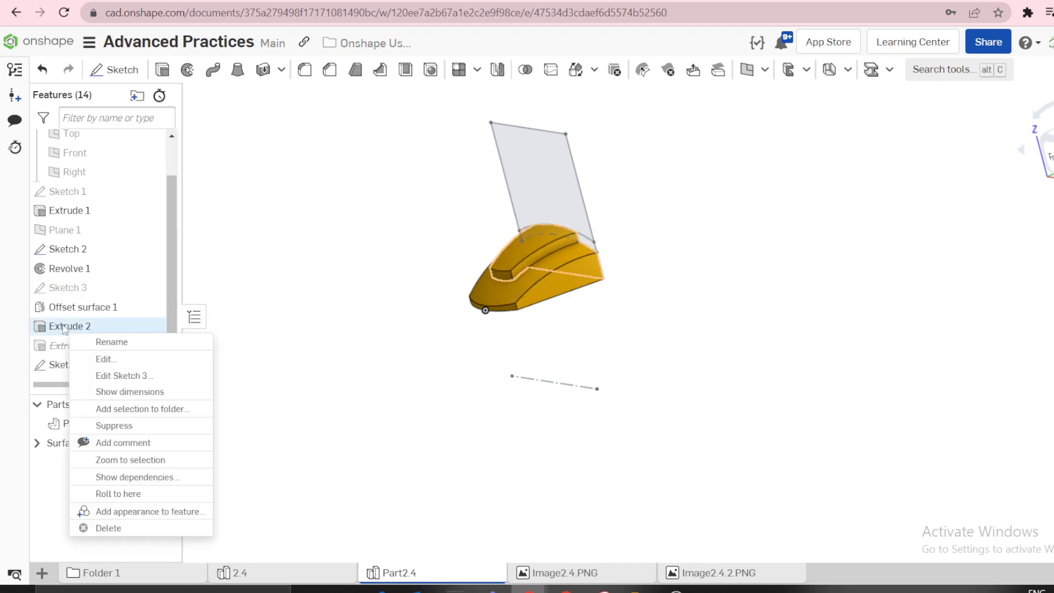
click(98, 527)
- Unsuppress Extrude 3 and review its definition, keeping Sketch 3 extruded up to Surface 1 and added to Part 1
right_click(88, 348)
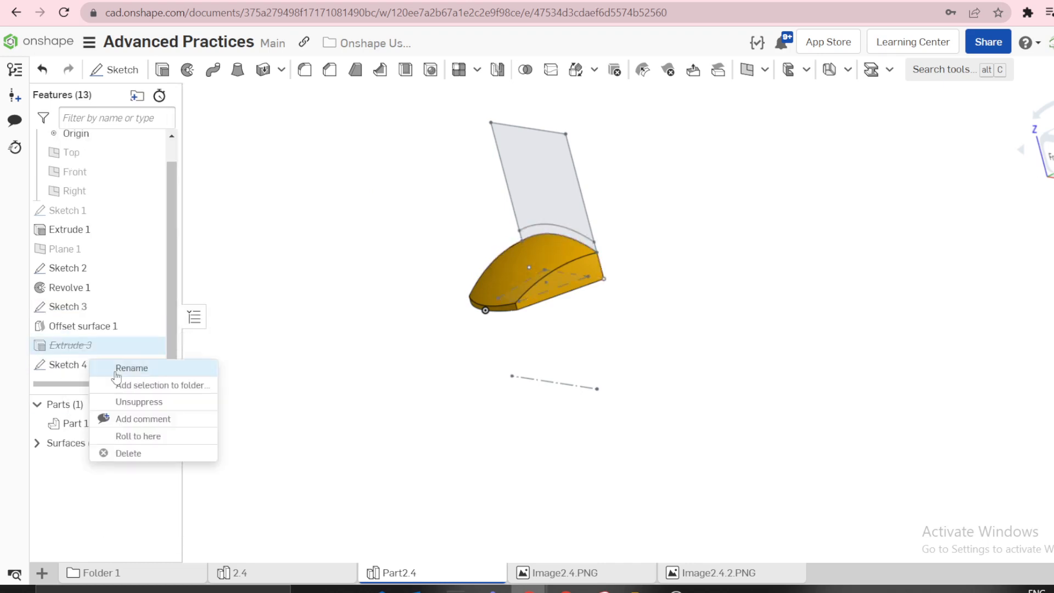
click(137, 403)
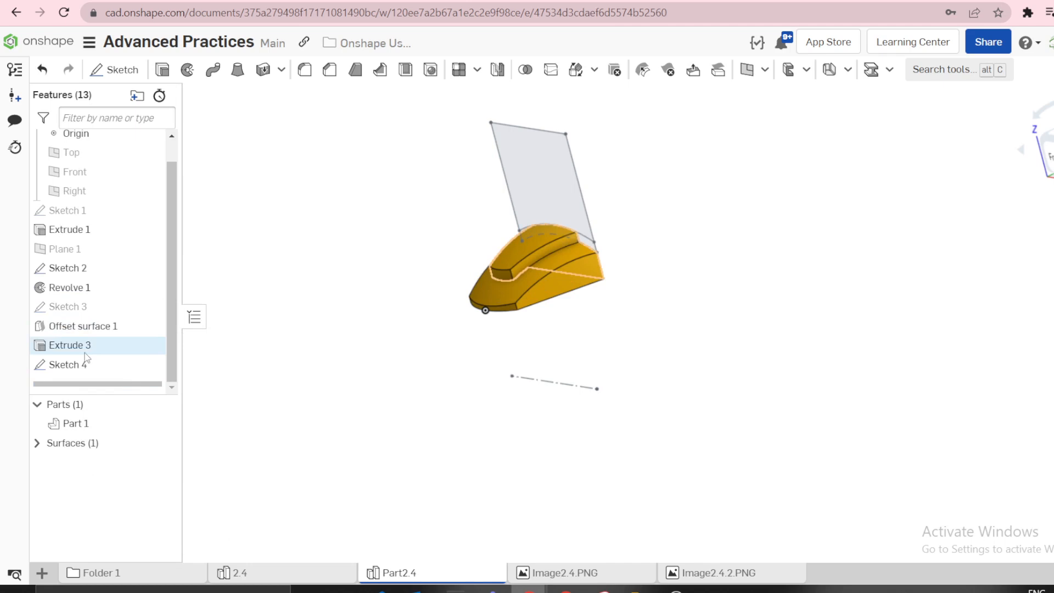
right_click(85, 352)
click(134, 382)
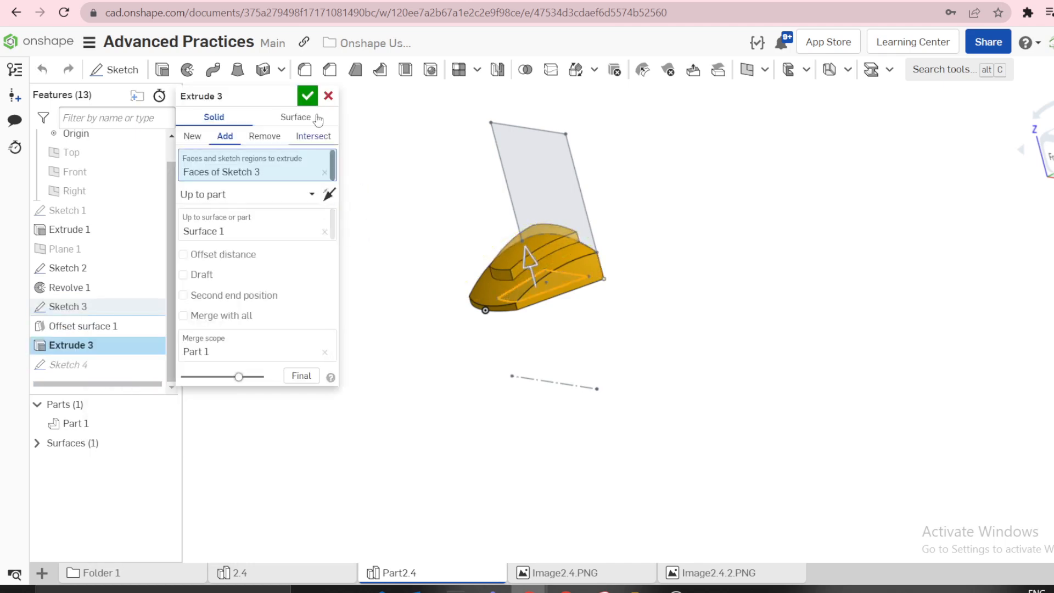
click(308, 96)
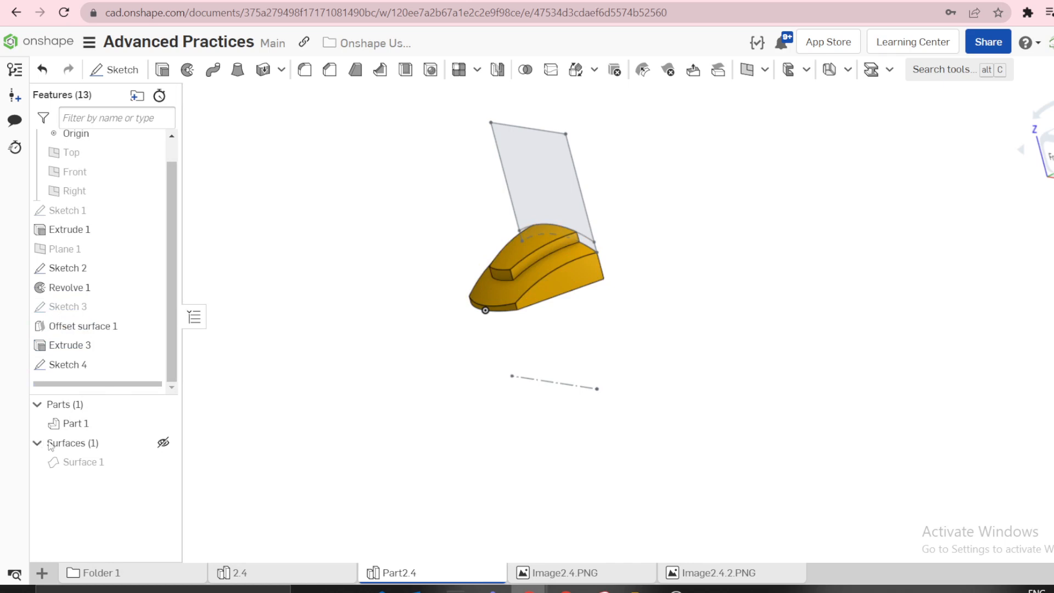
- Rename Surface 1 as "Offset surface"
right_click(72, 461)
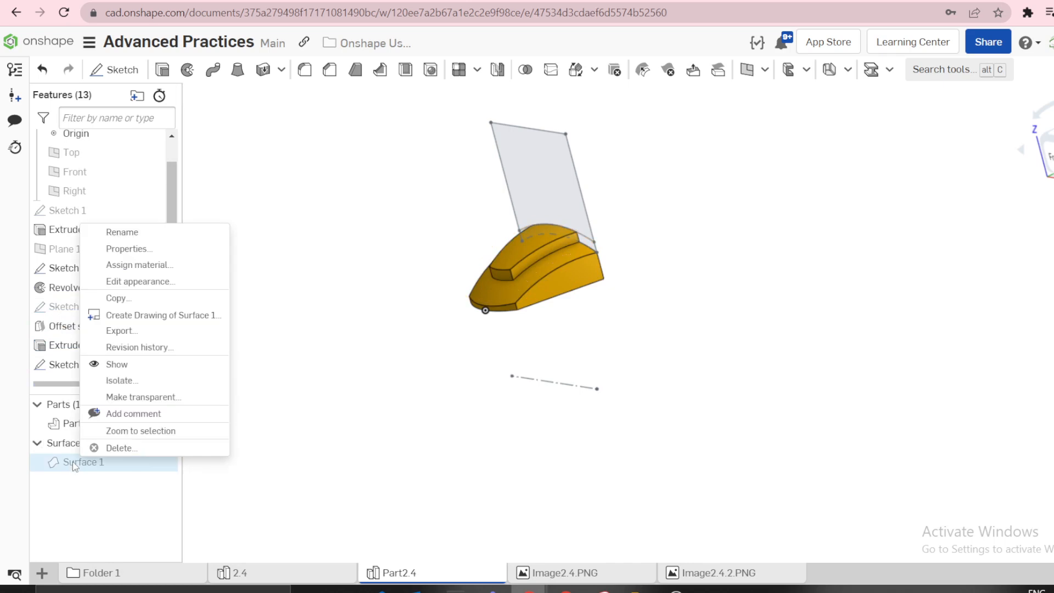
click(122, 232)
text(0)
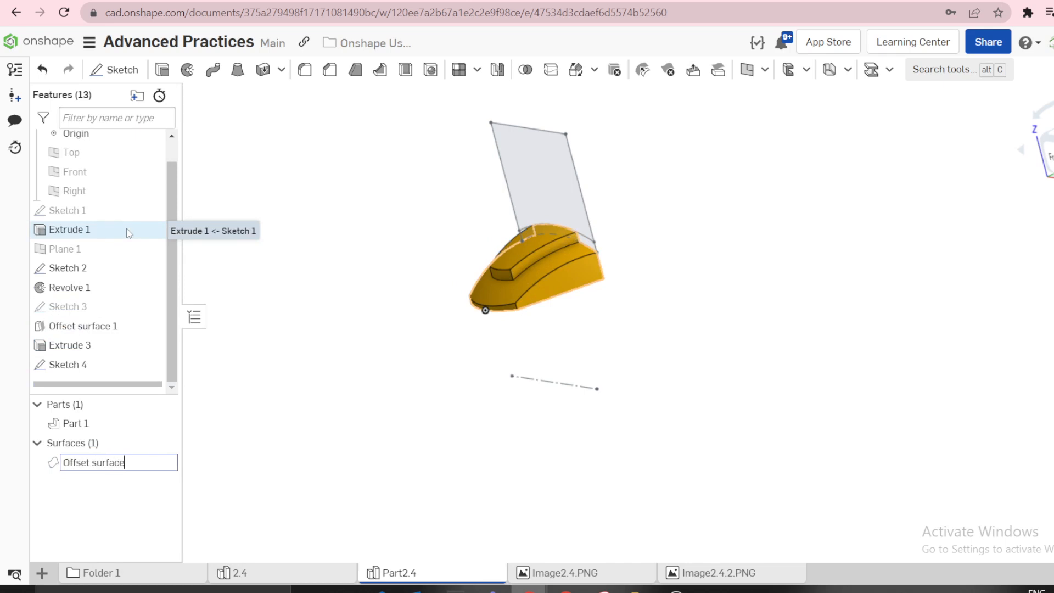
key(Return)
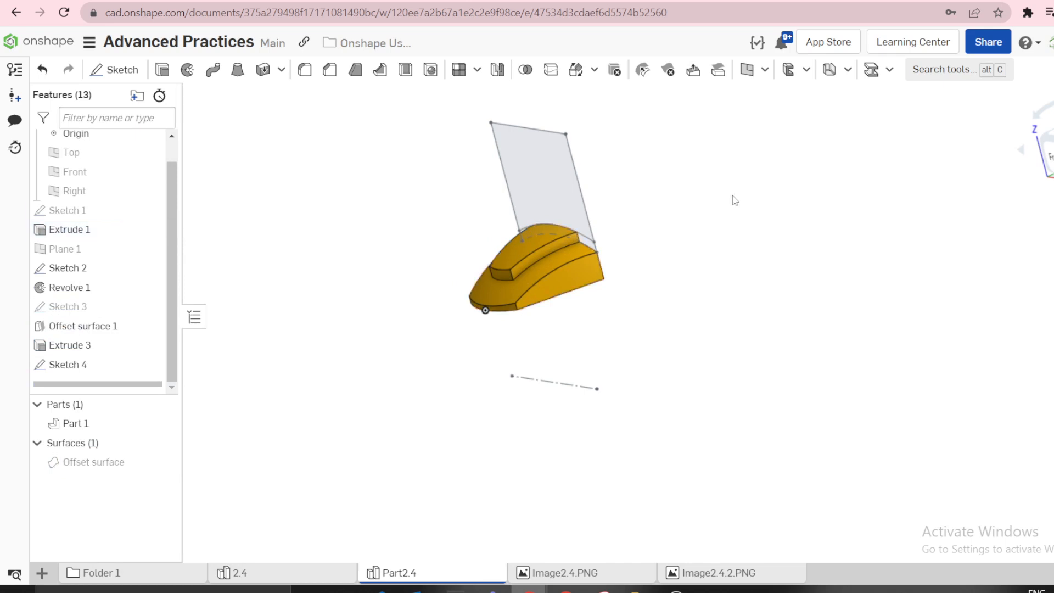
- Hide all sketches and inspect the stepped part from several angles
right_click(525, 126)
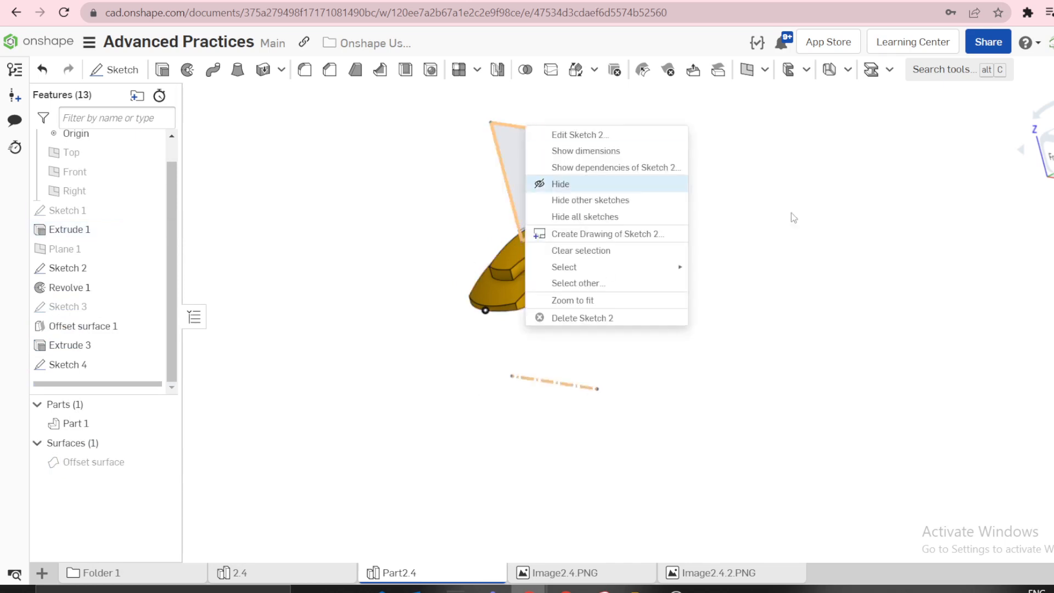
click(836, 211)
right_click(572, 390)
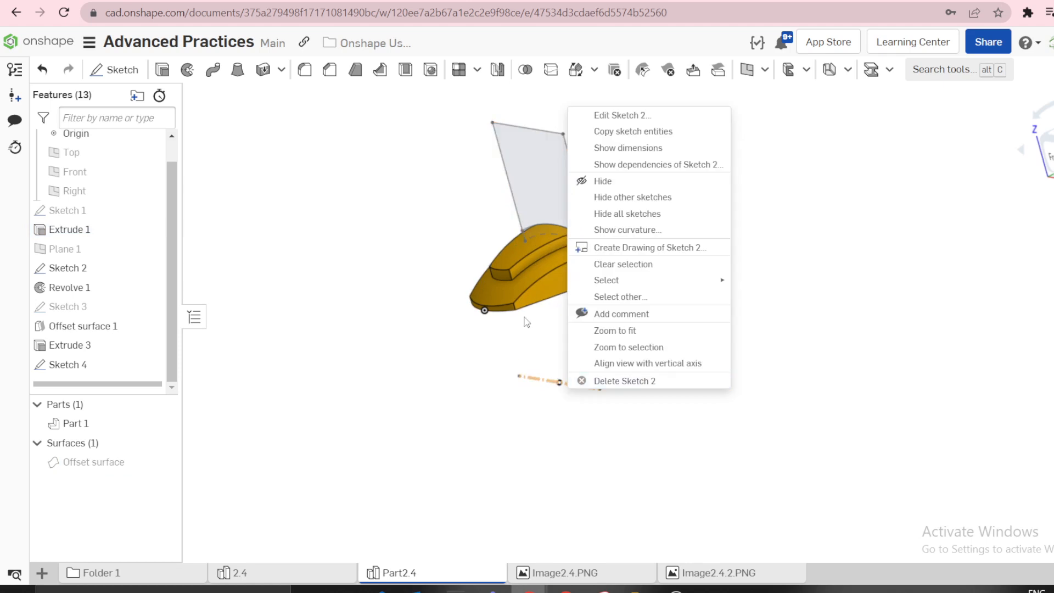
click(631, 214)
right_drag(586, 220, 651, 271)
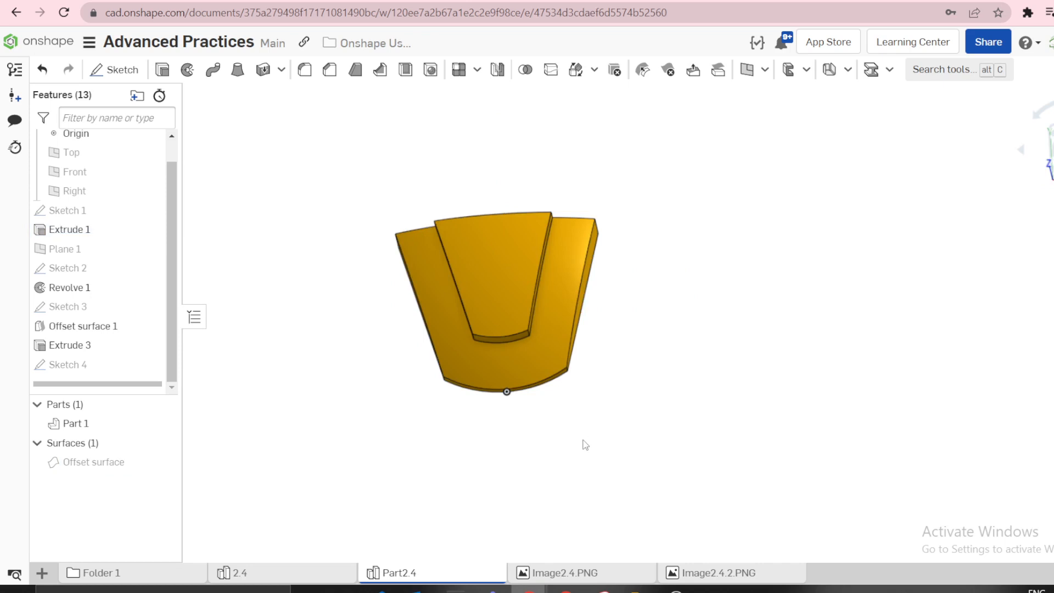
right_drag(585, 445, 602, 398)
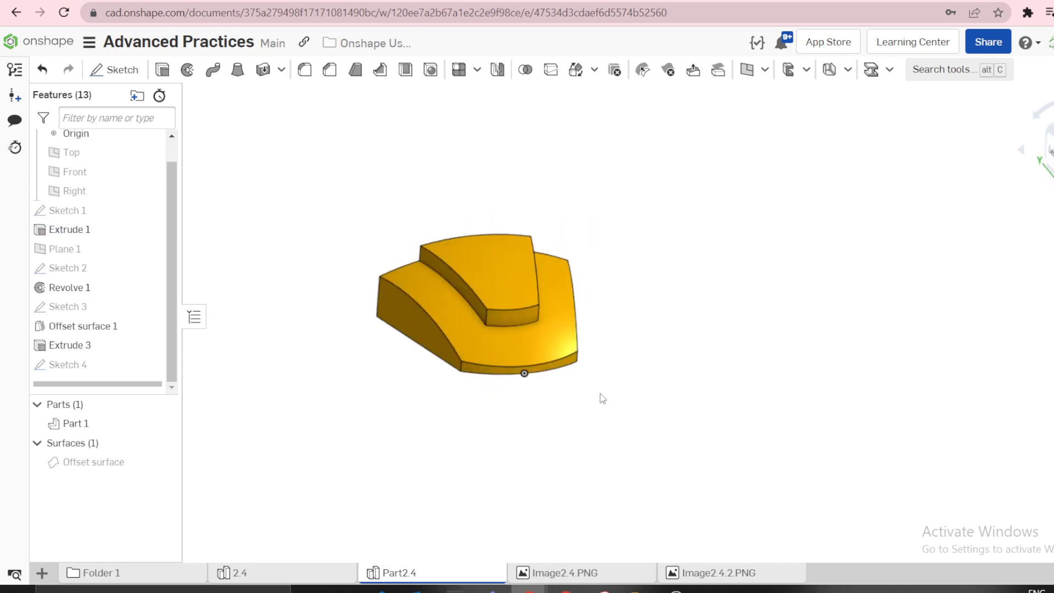
- Check the draft callouts in the Image2.4 drawing and start a neutral-plane Draft in Part2.4 using the Top plane
click(546, 574)
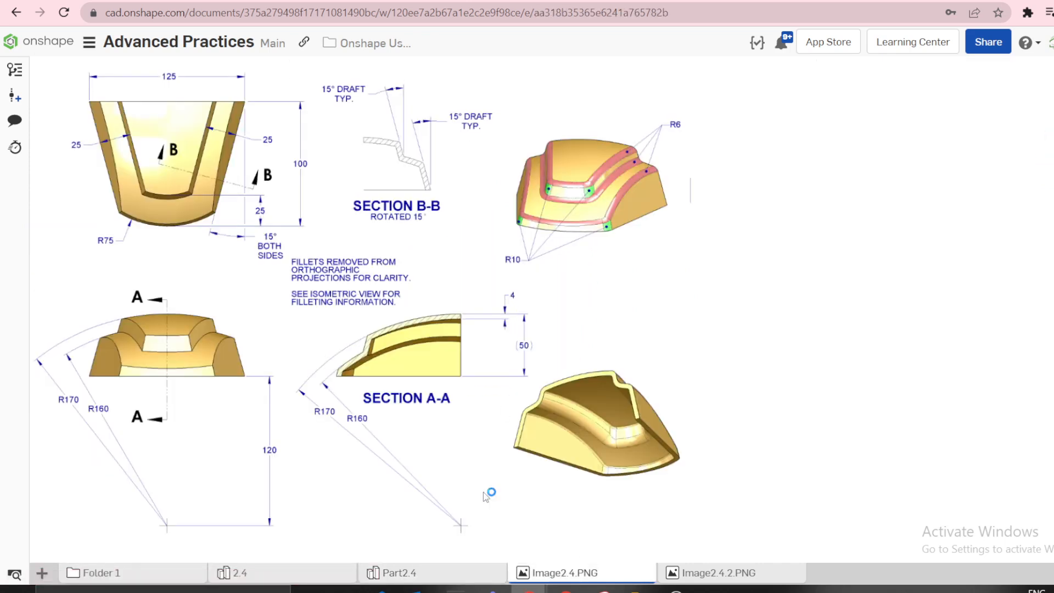
click(427, 579)
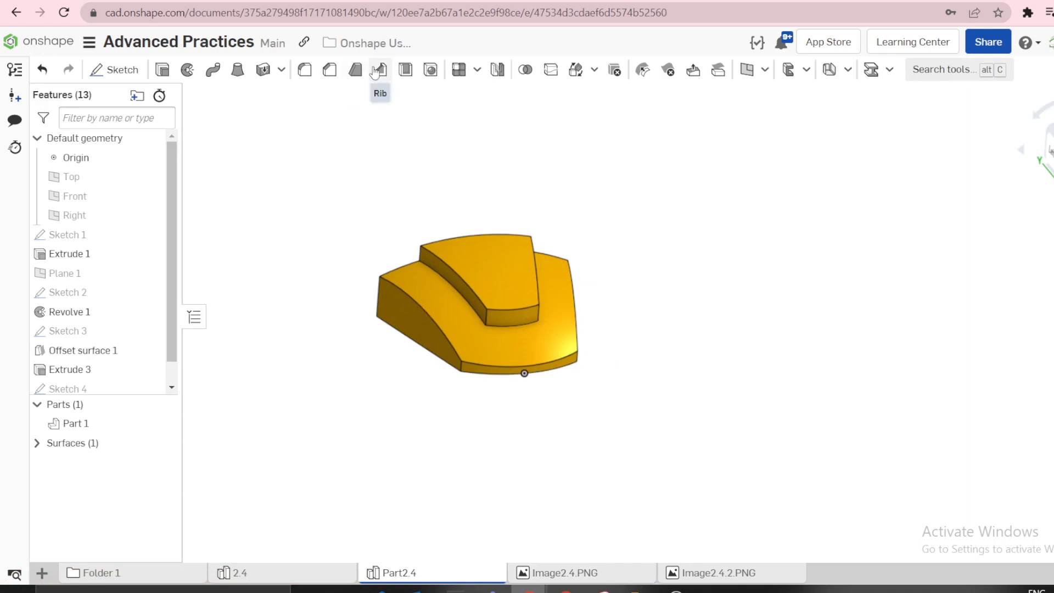
click(354, 70)
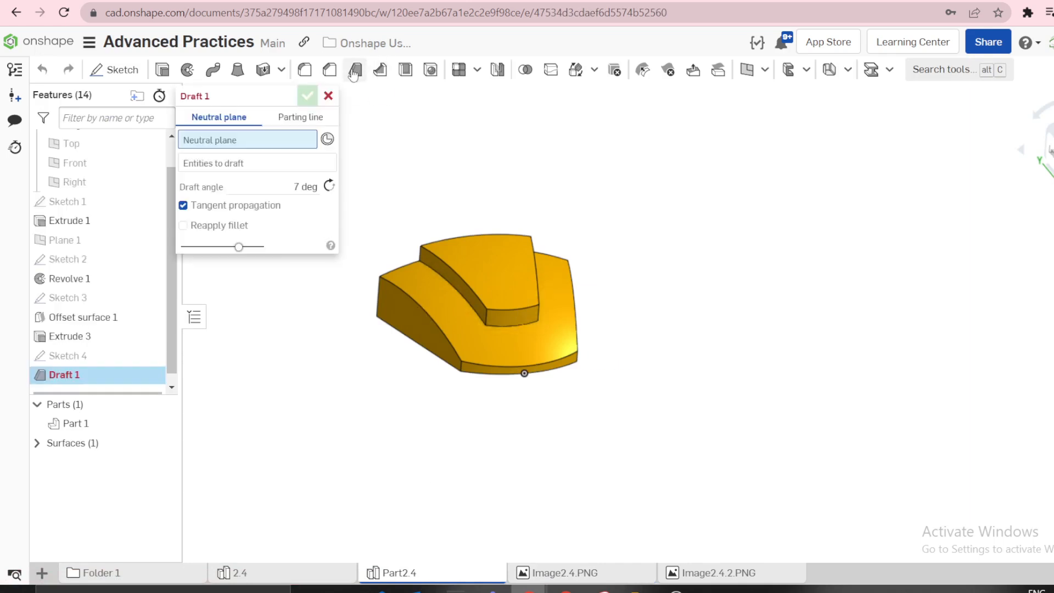
scroll(345, 237, up, 2)
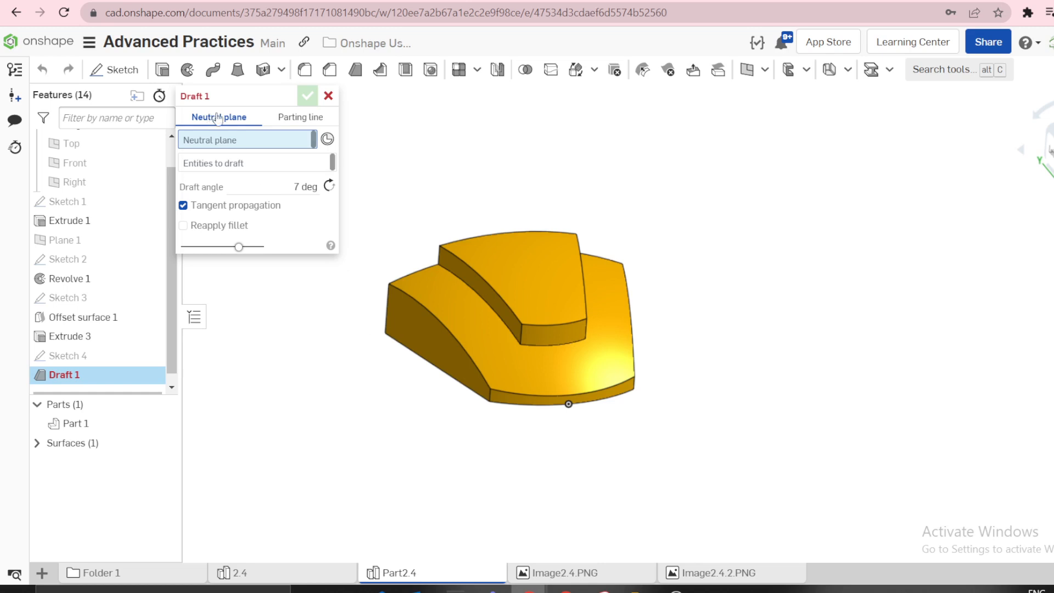
click(303, 118)
click(229, 119)
click(90, 148)
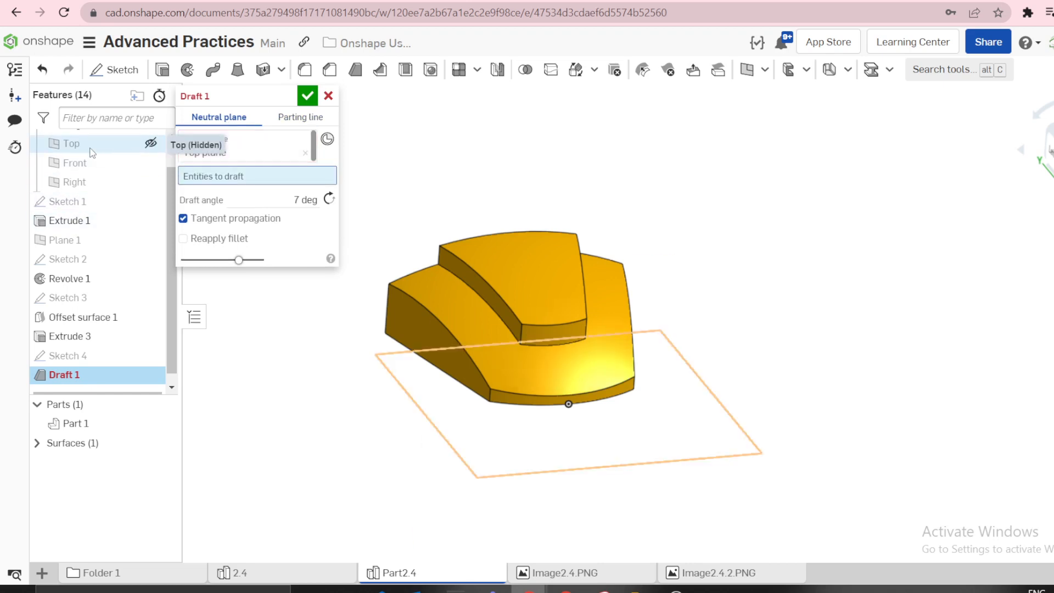
- Draft the base's three outer side faces and the raised step's three side faces at 7 degrees
click(440, 327)
click(510, 405)
right_drag(509, 406, 494, 418)
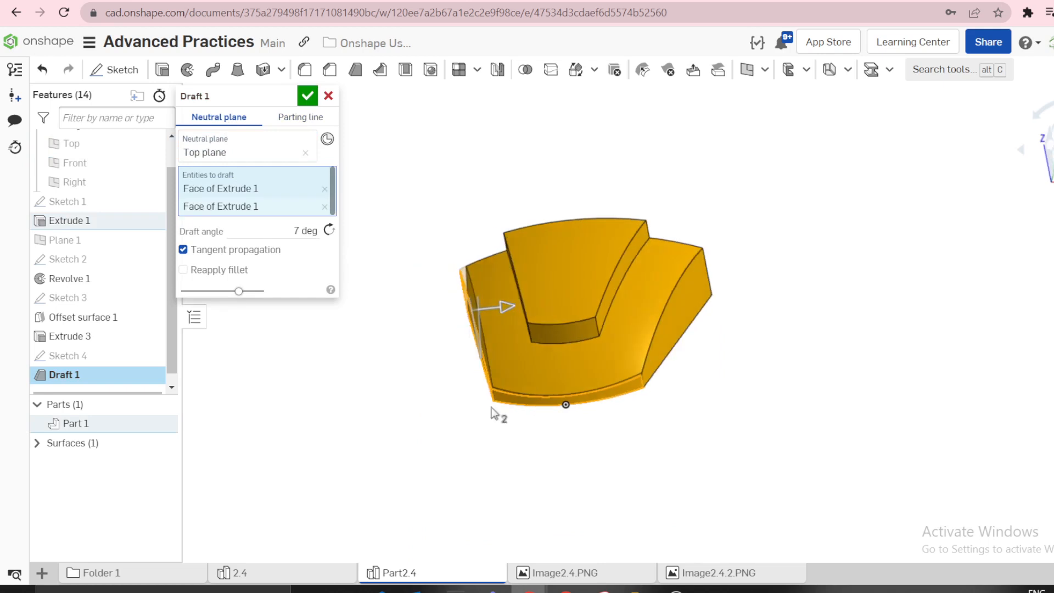
click(661, 333)
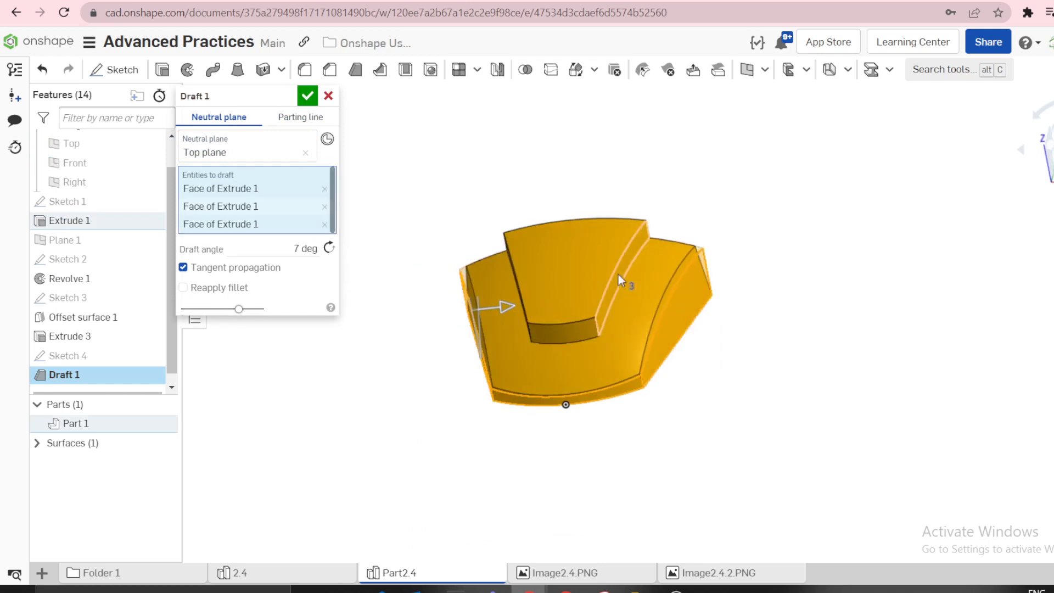
click(585, 329)
click(561, 339)
right_drag(561, 339, 585, 338)
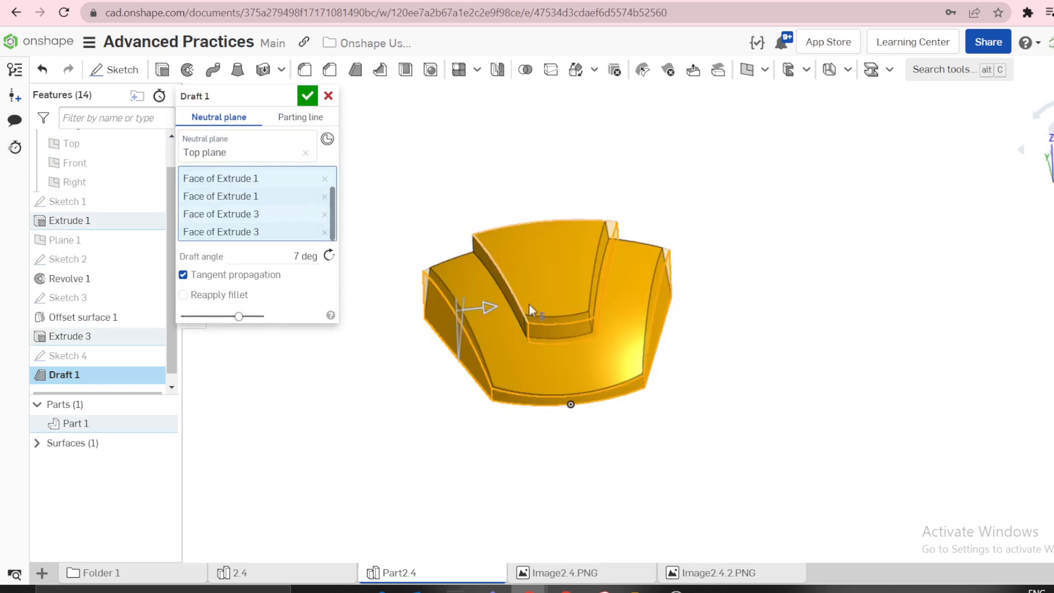
click(491, 273)
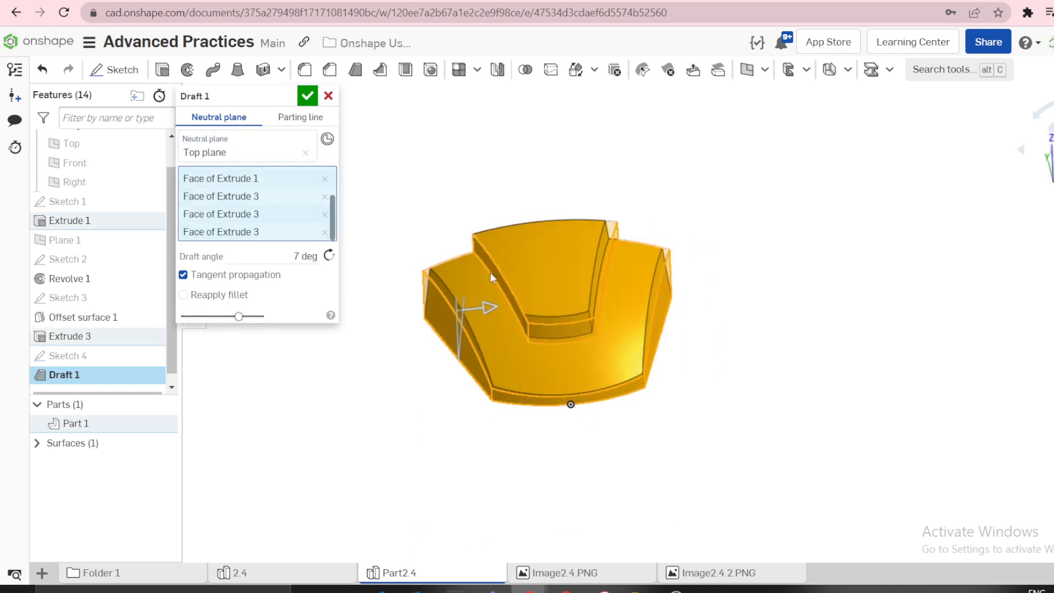
click(307, 95)
- Compare the drafted part's top view with the plan view in the Image2.4 drawing
click(1051, 129)
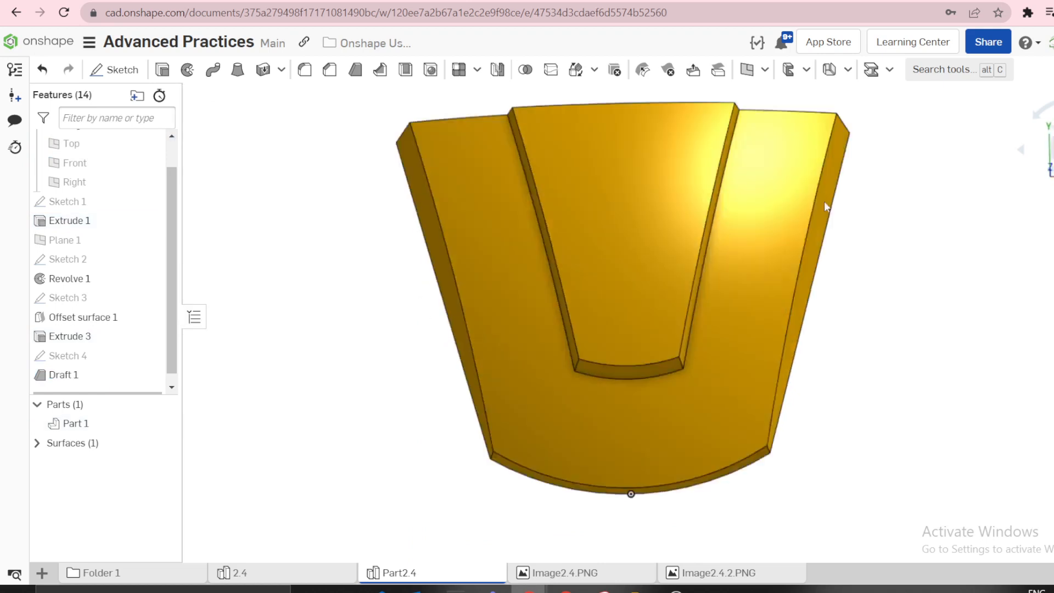
scroll(721, 280, down, 2)
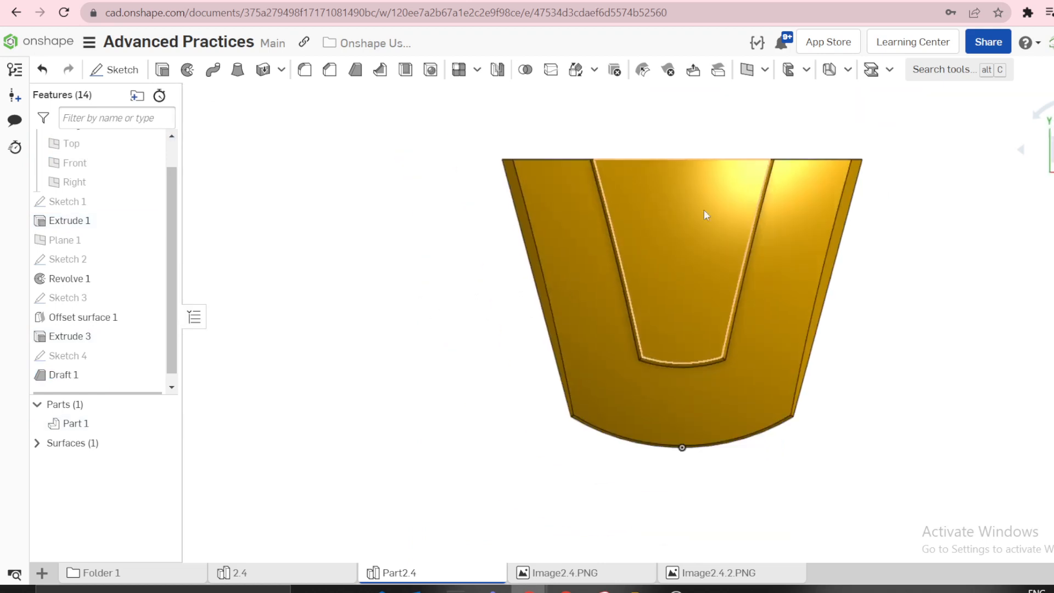
click(574, 573)
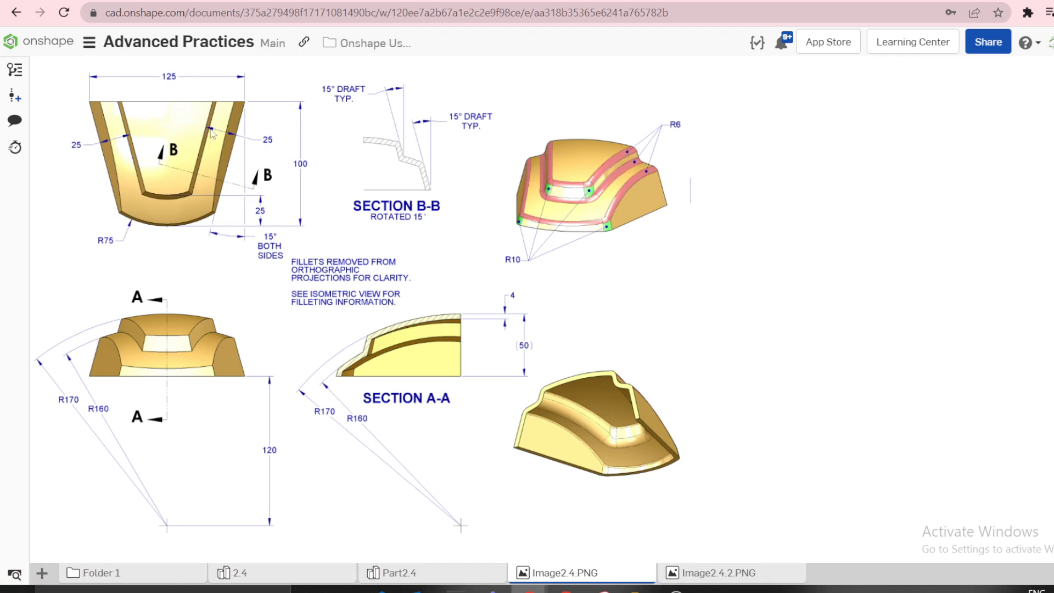
- Measure the distance between the raised step's side face and the base's outer side face in Part2.4 and inspect the drafted faces
click(412, 578)
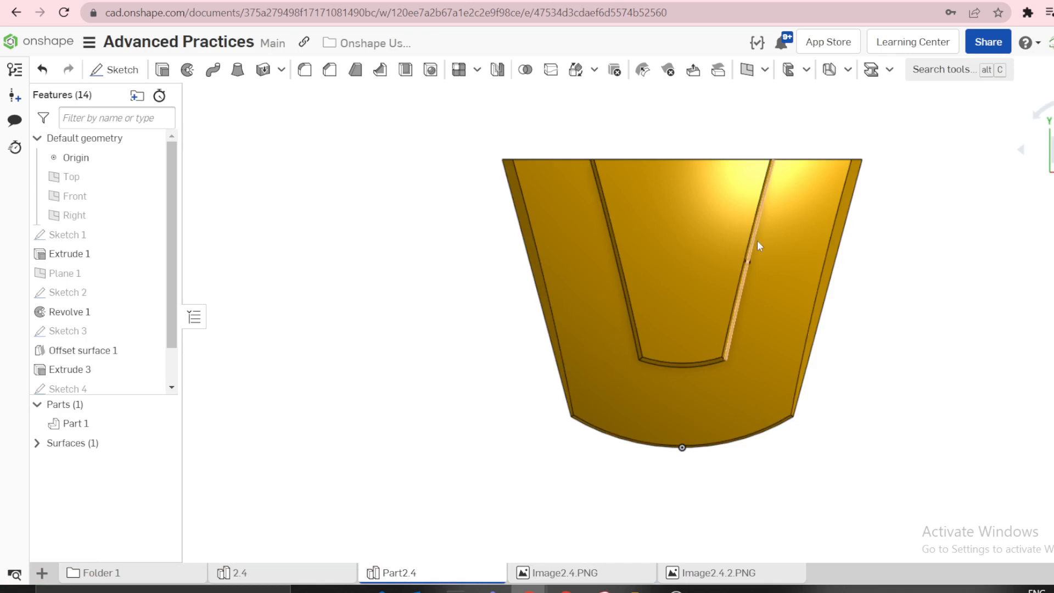
click(752, 230)
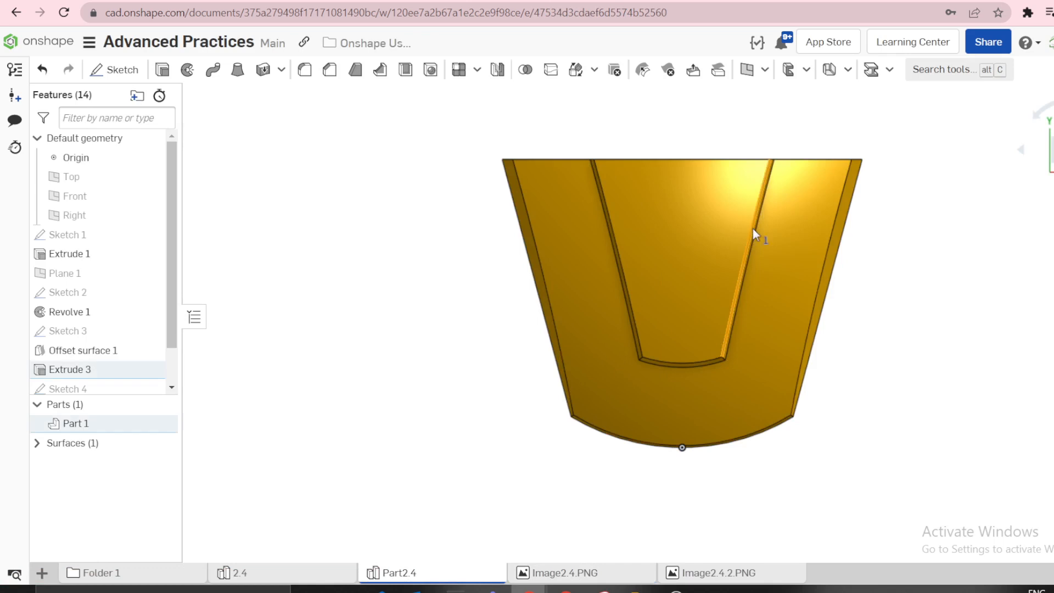
click(841, 240)
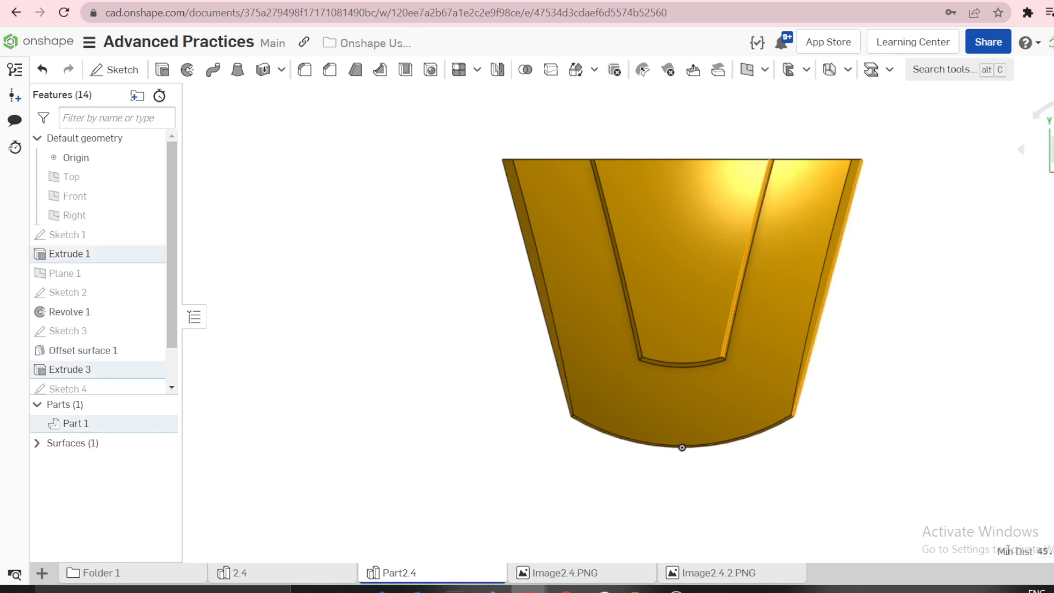
click(903, 332)
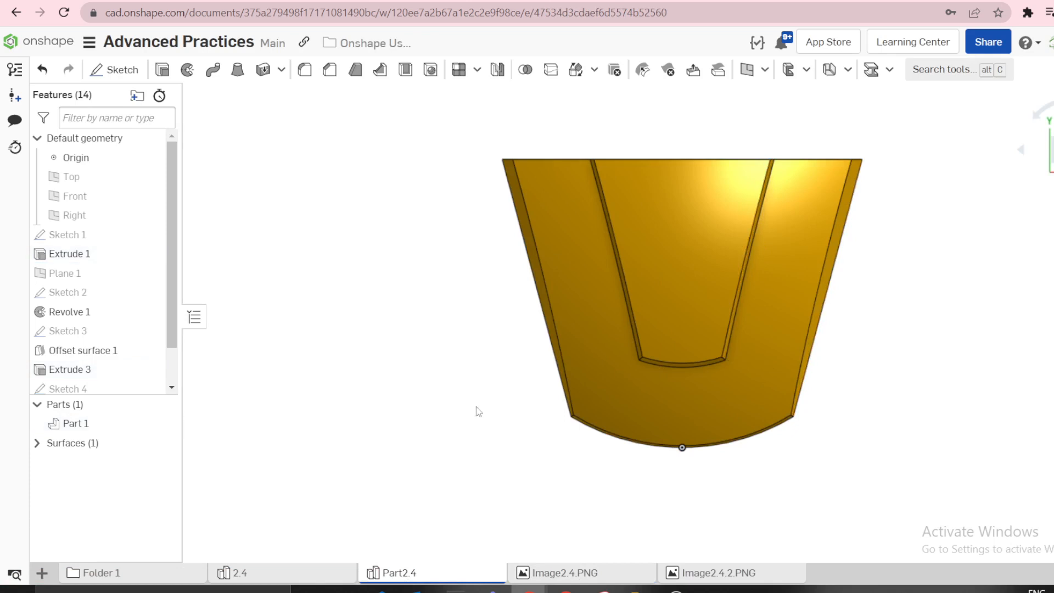
right_drag(475, 407, 181, 398)
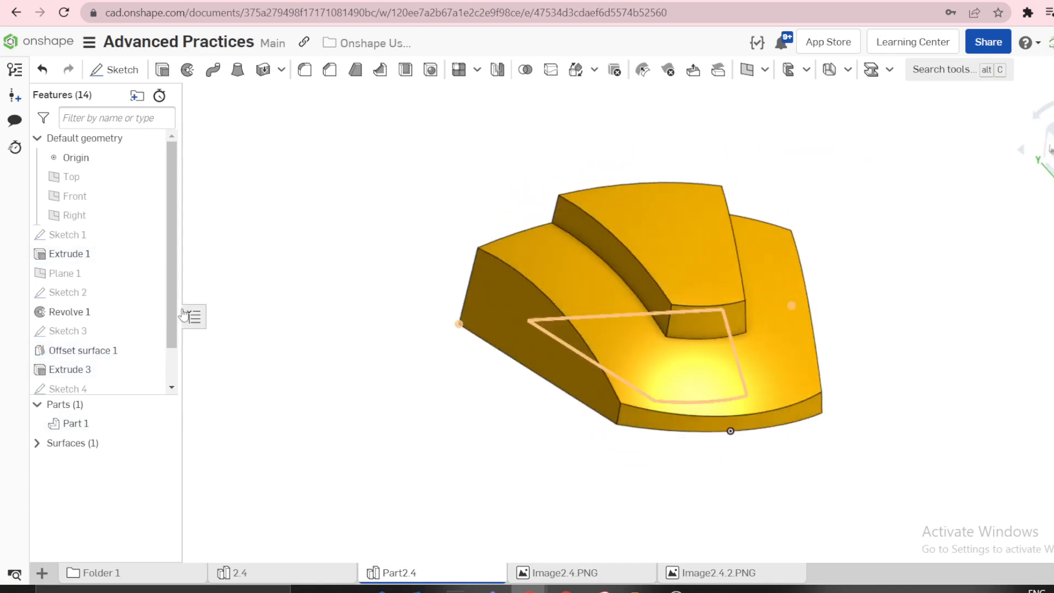
scroll(105, 367, down, 1)
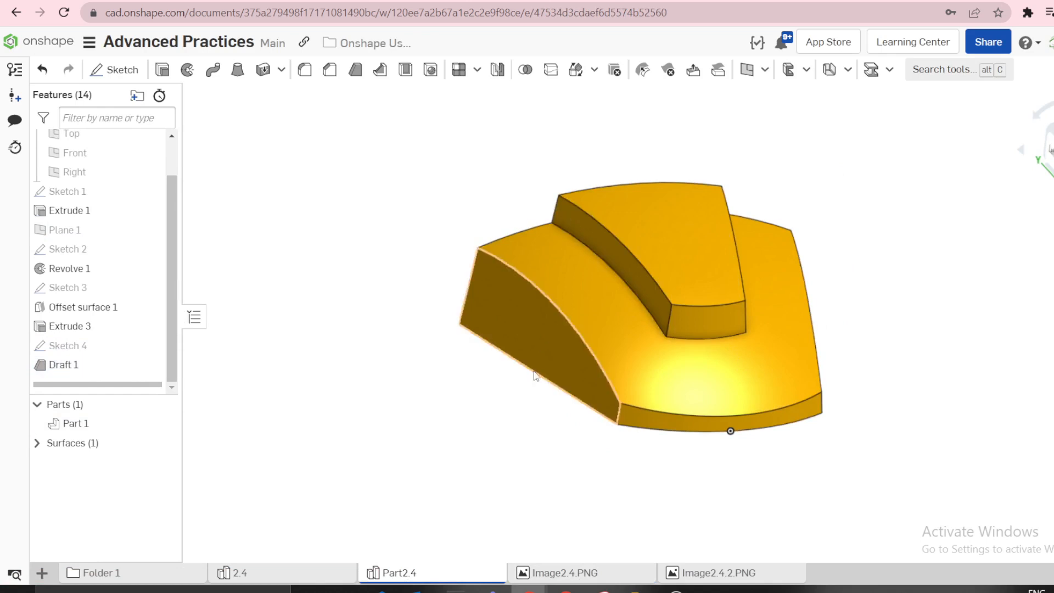
right_drag(532, 394, 783, 348)
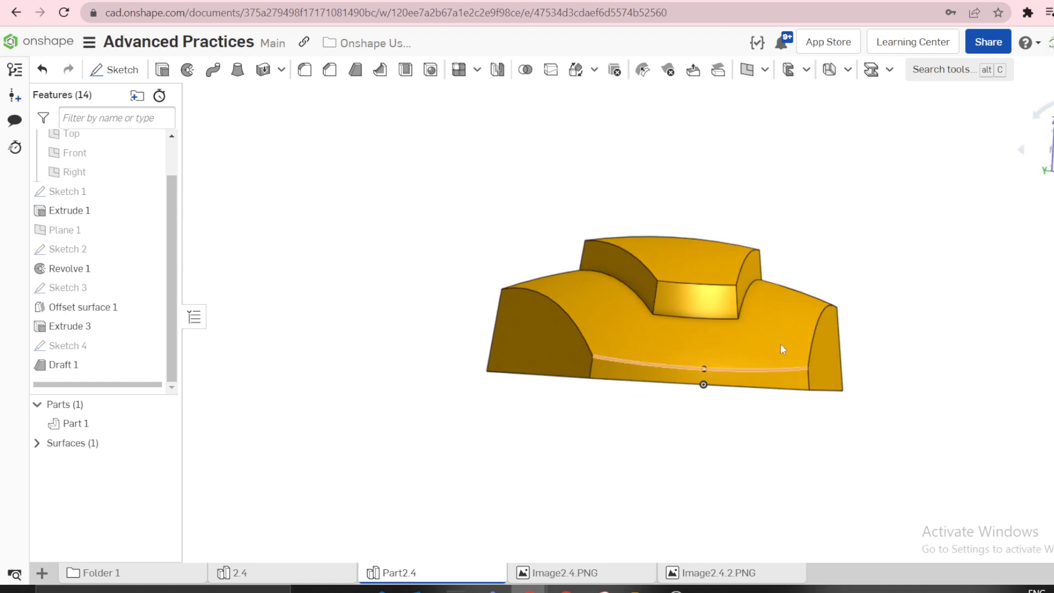
scroll(717, 275, up, 3)
right_drag(717, 275, 687, 274)
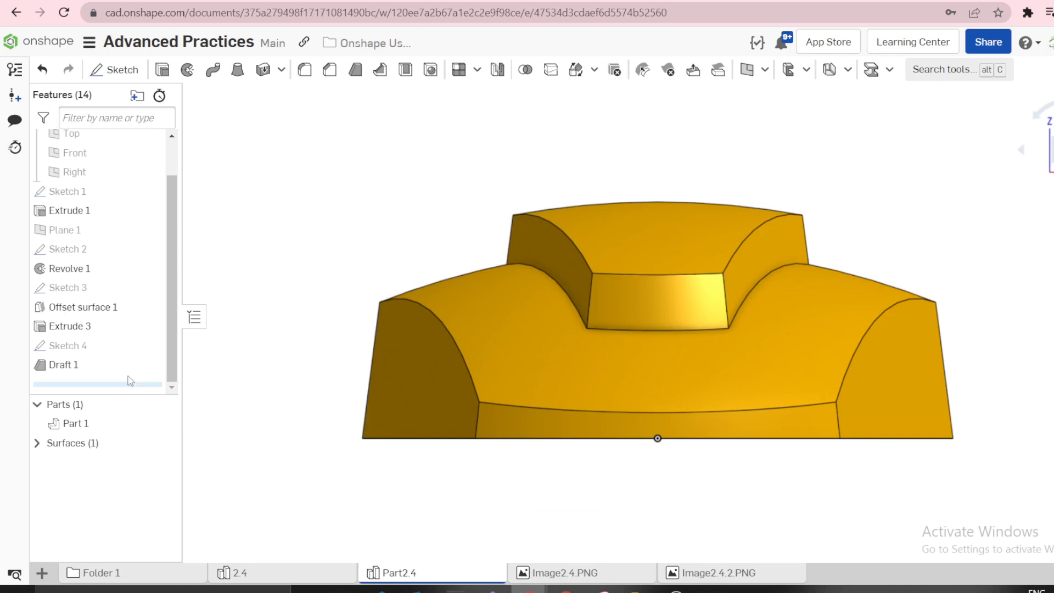
click(69, 364)
right_click(70, 367)
click(107, 401)
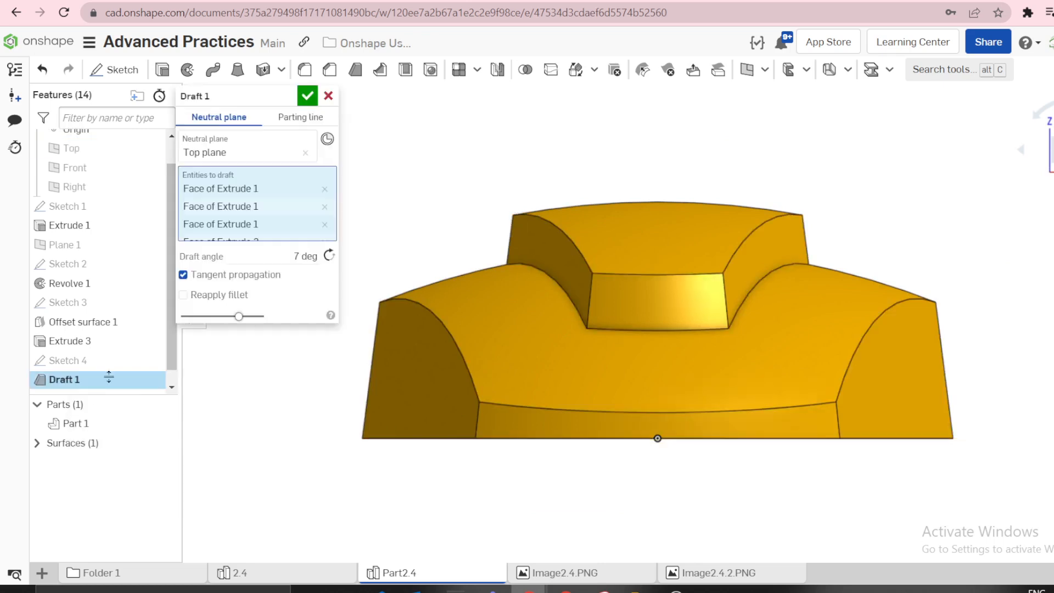
click(317, 126)
key(shift+7)
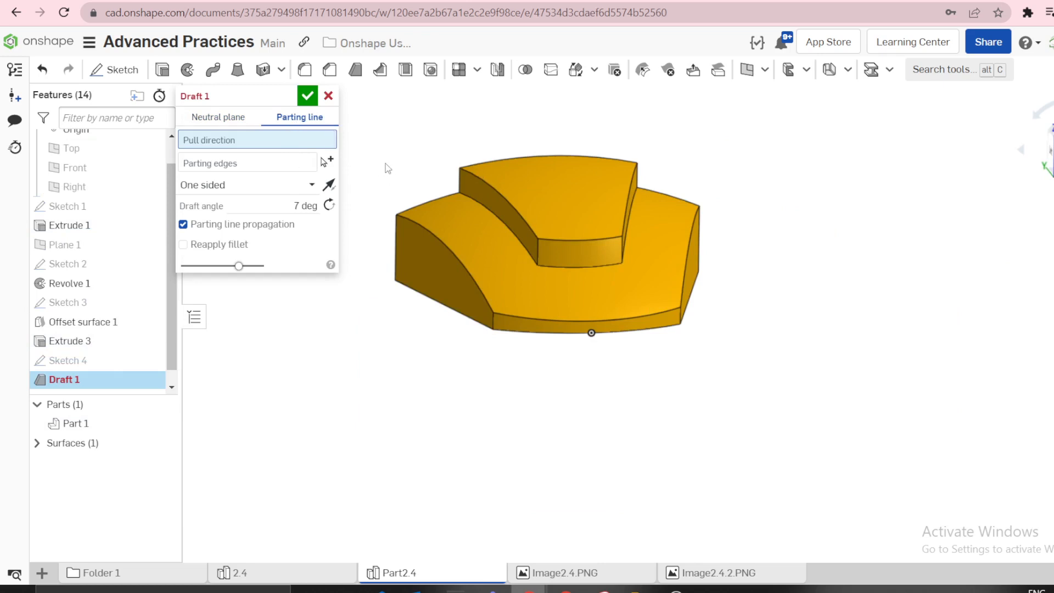
click(434, 305)
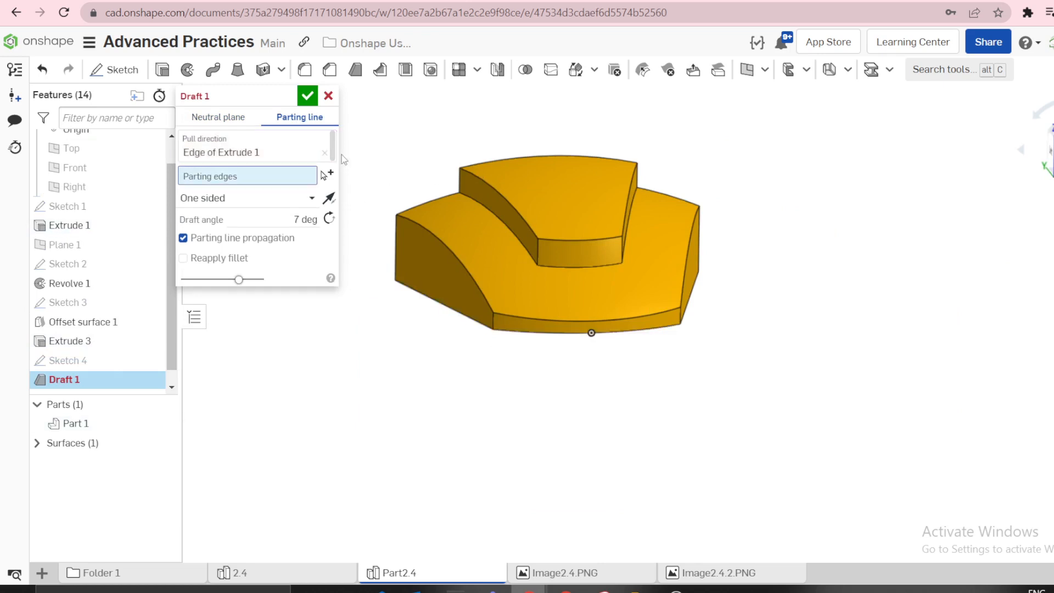
click(326, 154)
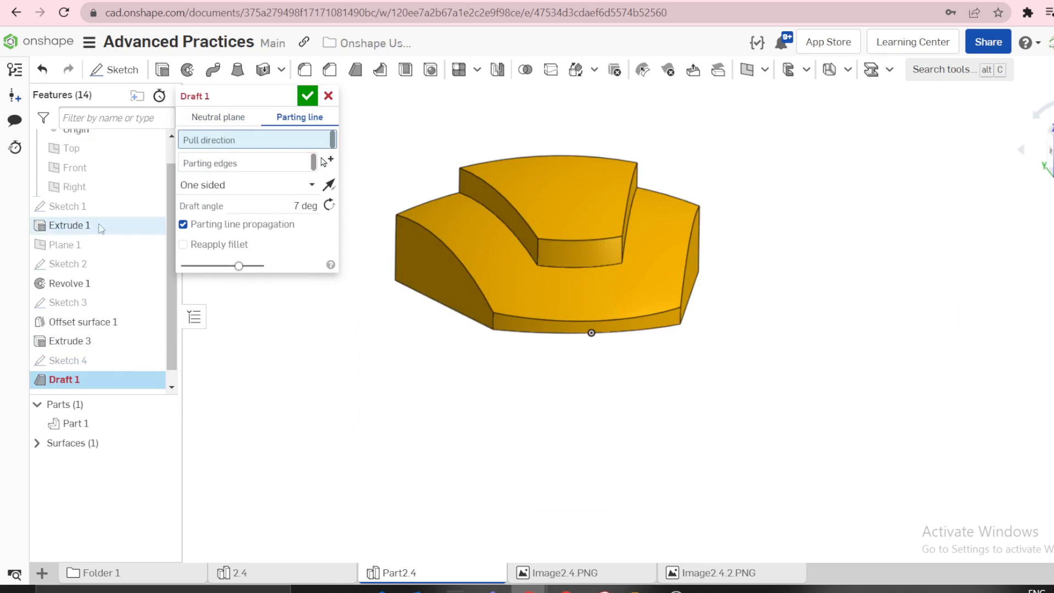
click(84, 154)
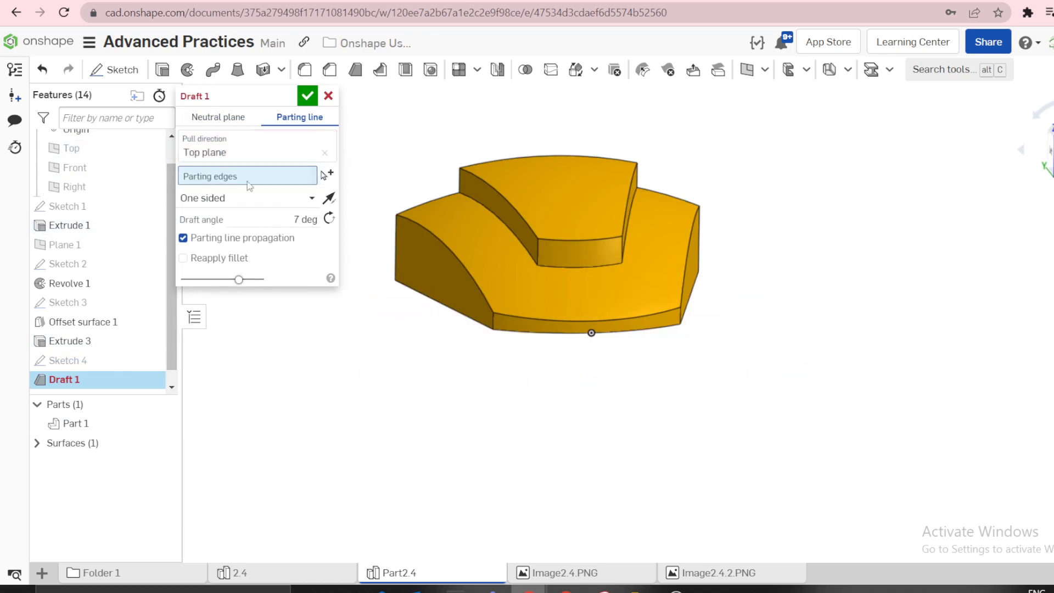
click(443, 307)
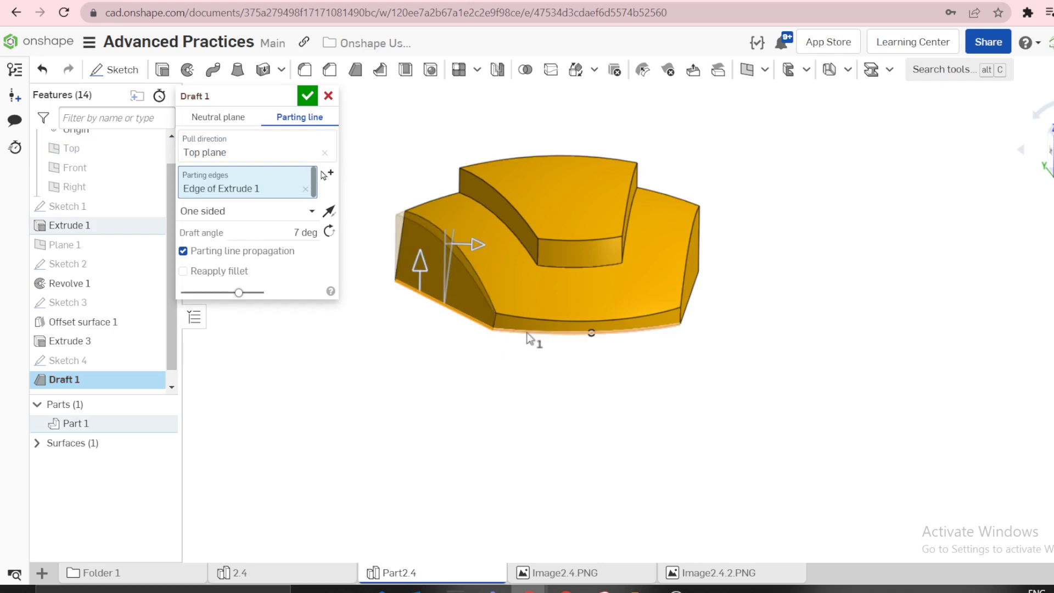
click(522, 336)
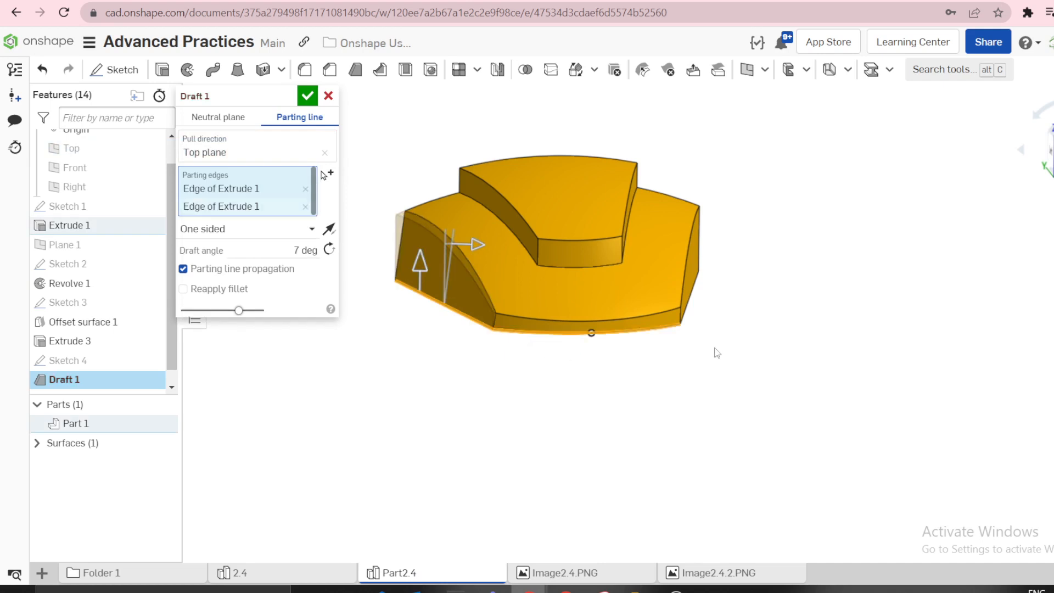
click(692, 302)
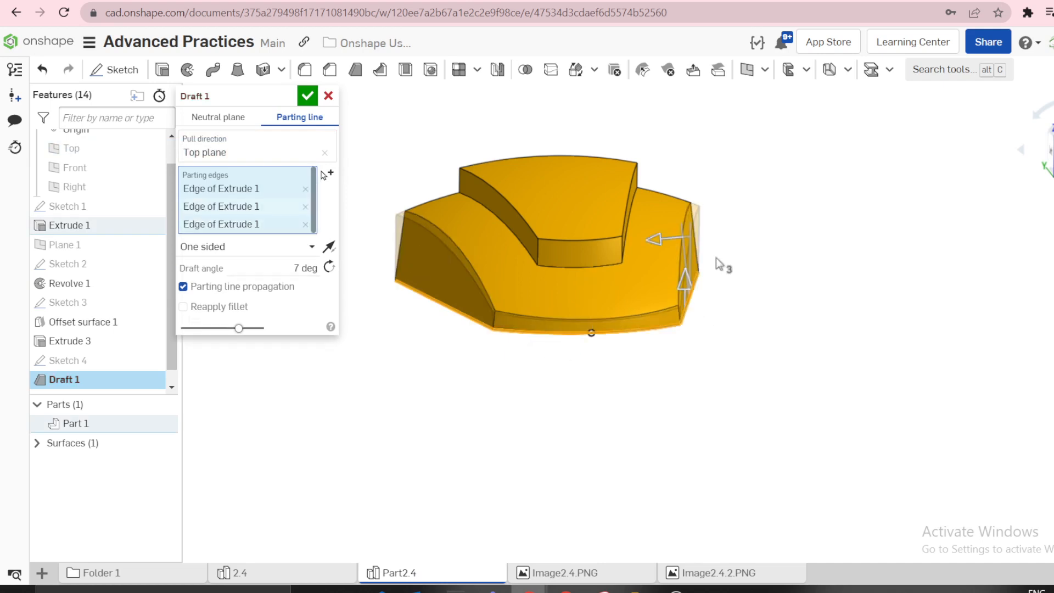
click(475, 174)
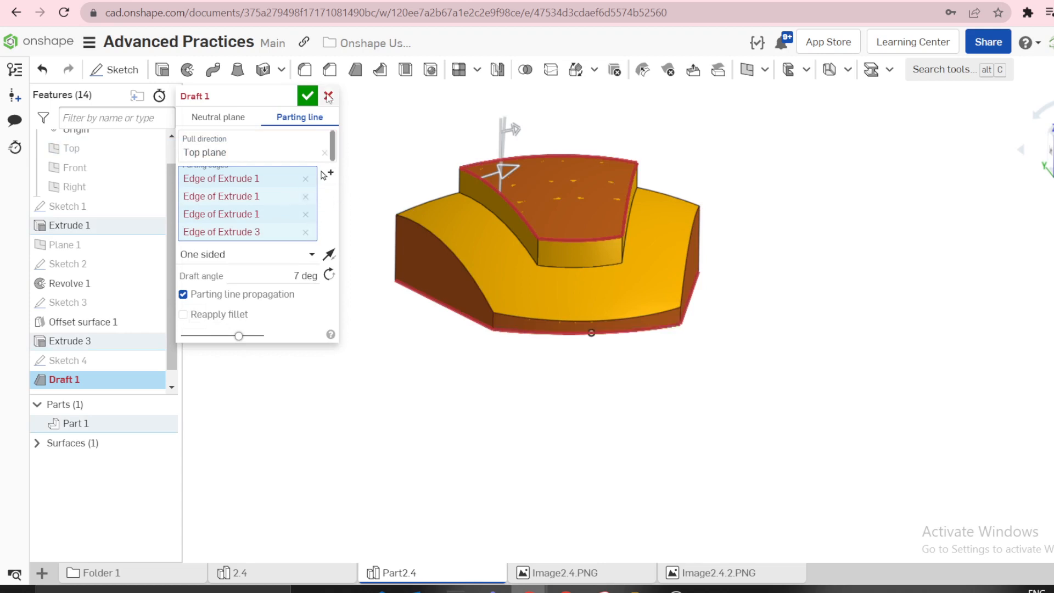
click(310, 96)
- Switch Draft 1 to a parting-line draft with a lower side edge as pull direction and the base's lower front and other side edges as parting edges
right_click(80, 382)
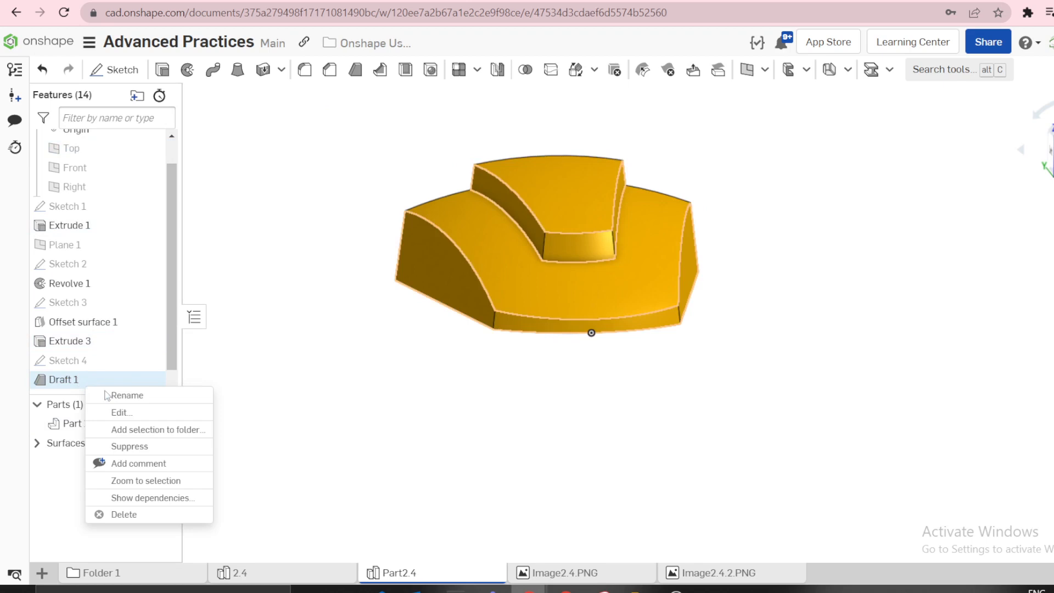
click(112, 411)
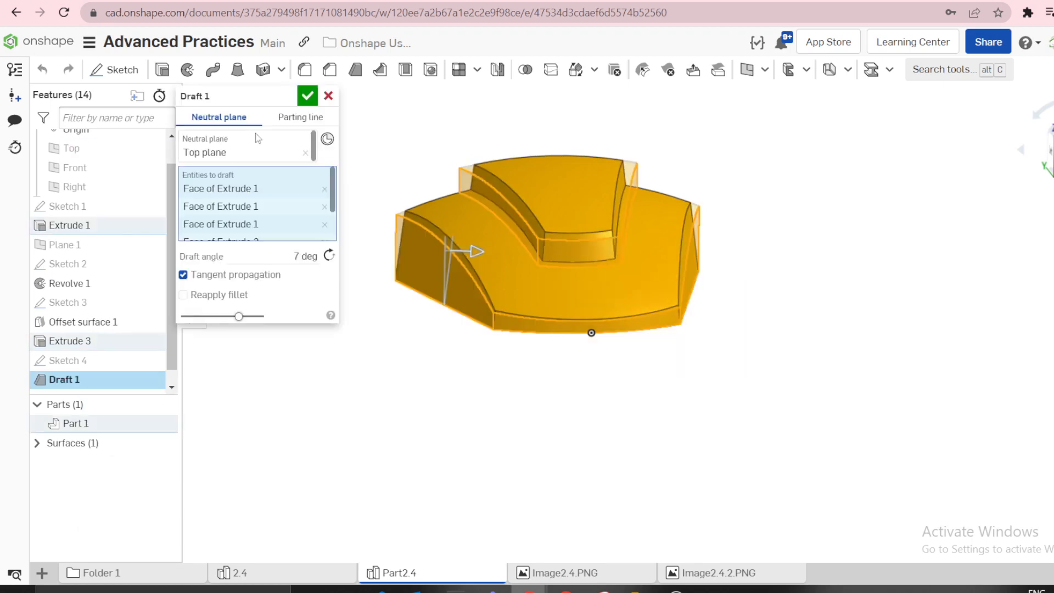
click(282, 119)
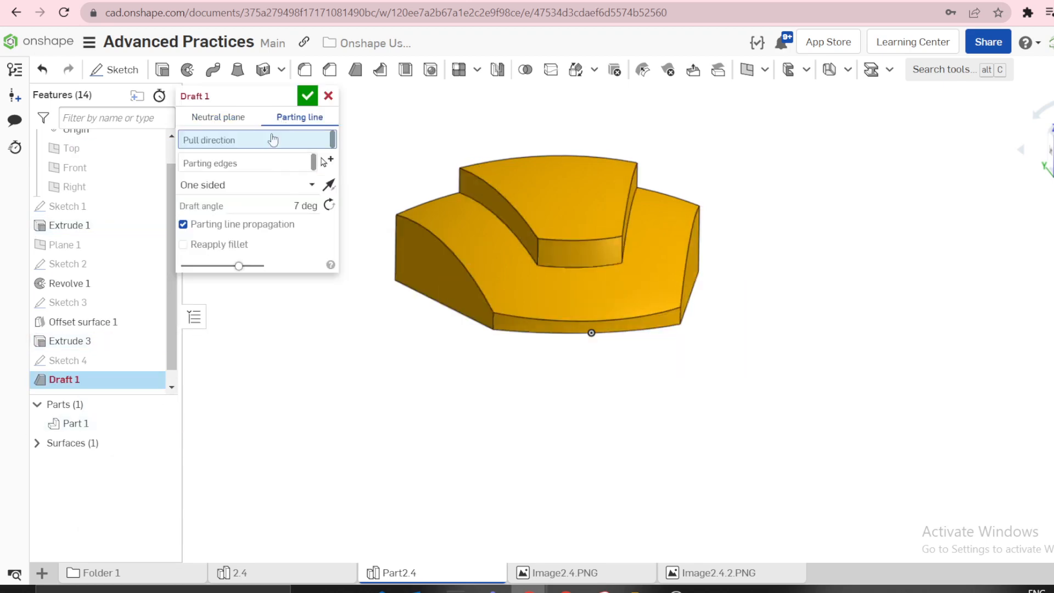
click(432, 303)
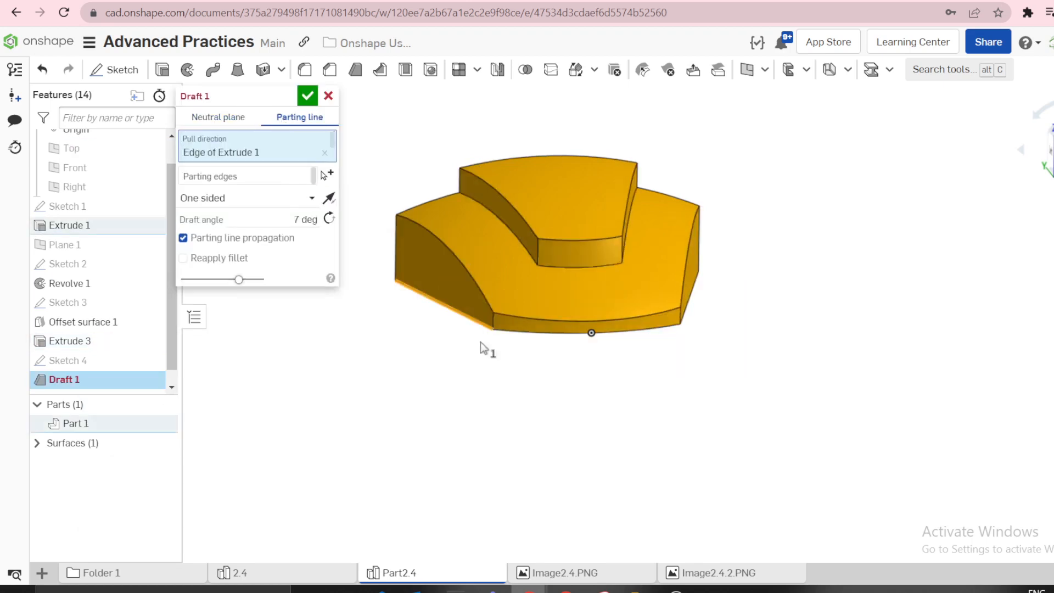
click(532, 333)
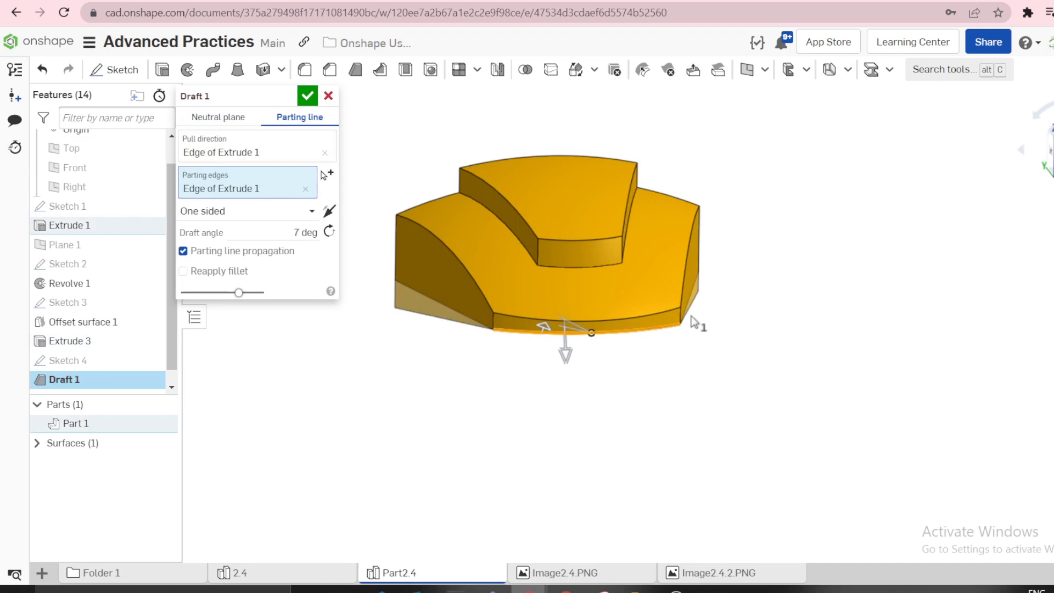
right_drag(699, 308, 934, 252)
click(721, 299)
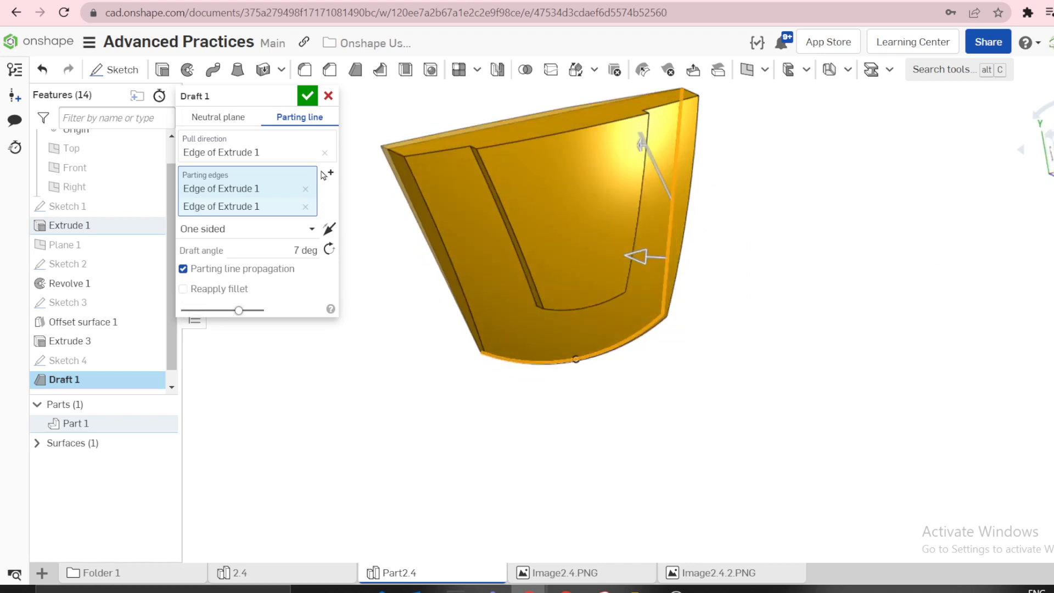
click(1046, 149)
scroll(765, 305, down, 3)
right_drag(751, 317, 765, 249)
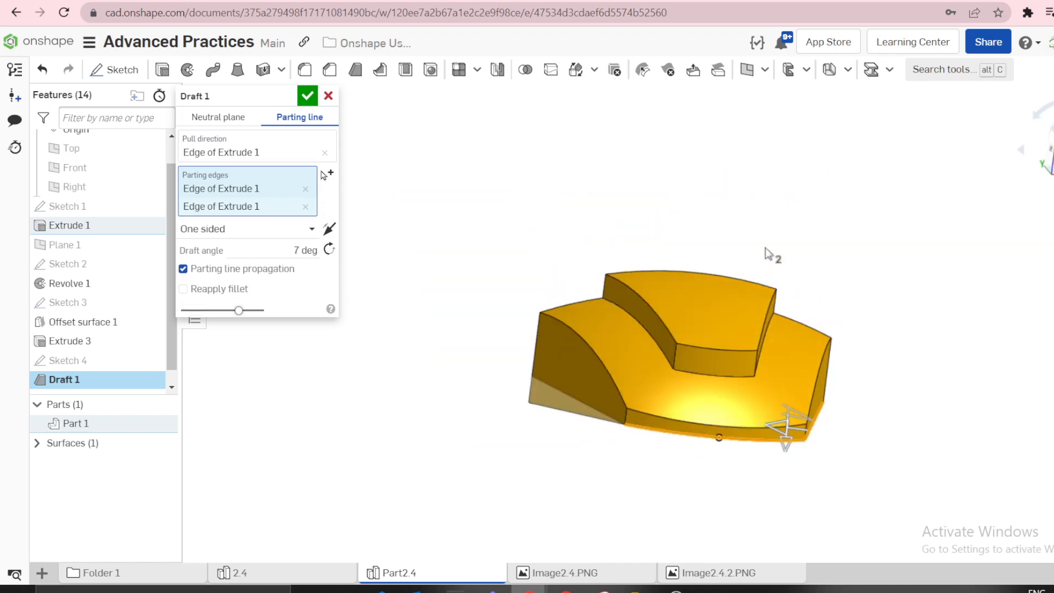
- Set Draft 1's pull direction to the Top plane, use the base's three lower outer edges as parting edges, and apply the 7 degree draft
click(324, 152)
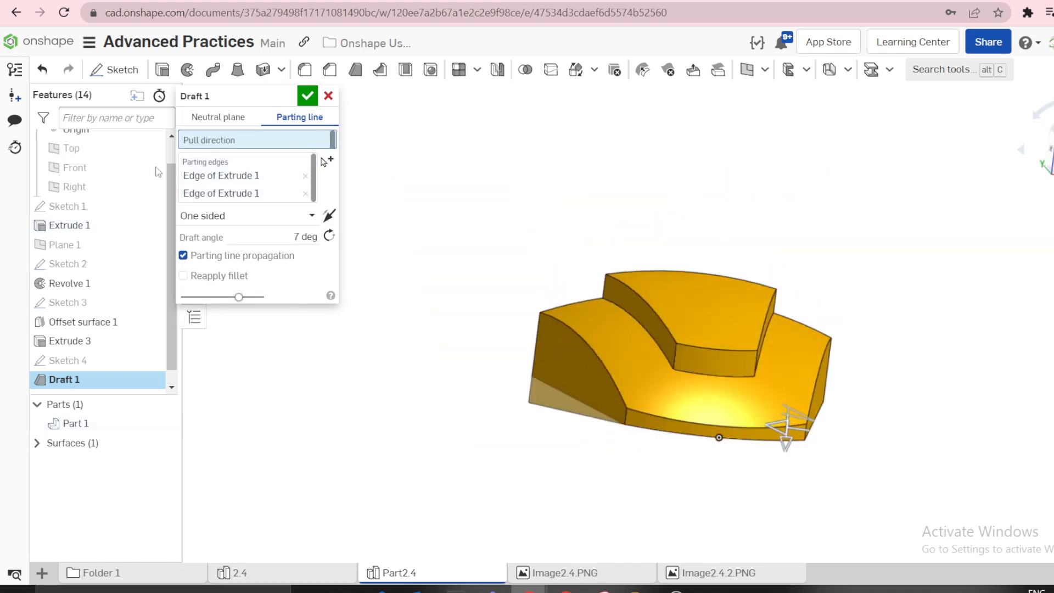
click(92, 147)
right_drag(390, 240, 422, 259)
click(305, 188)
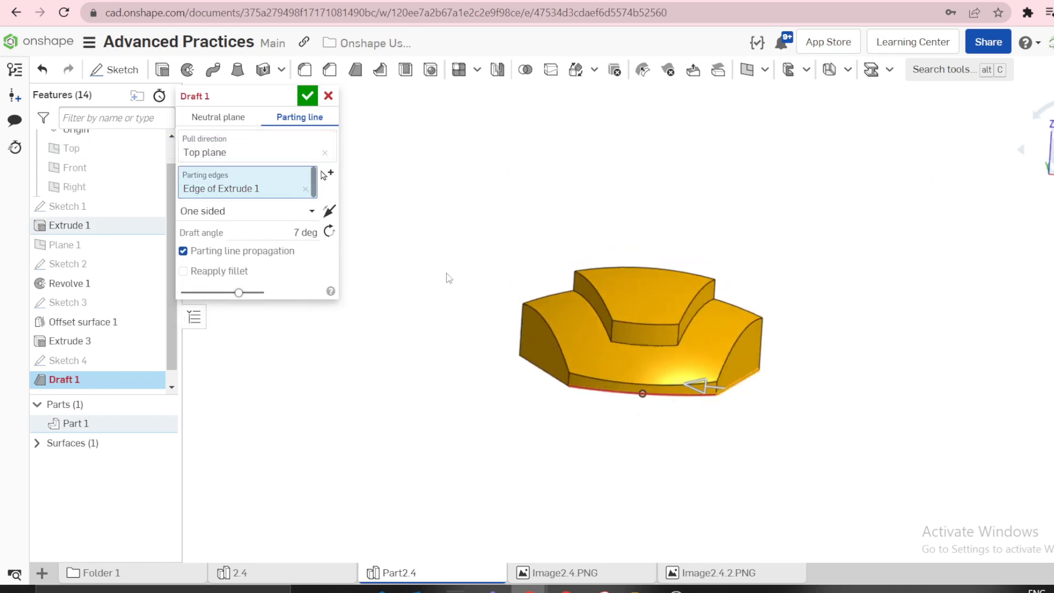
click(537, 366)
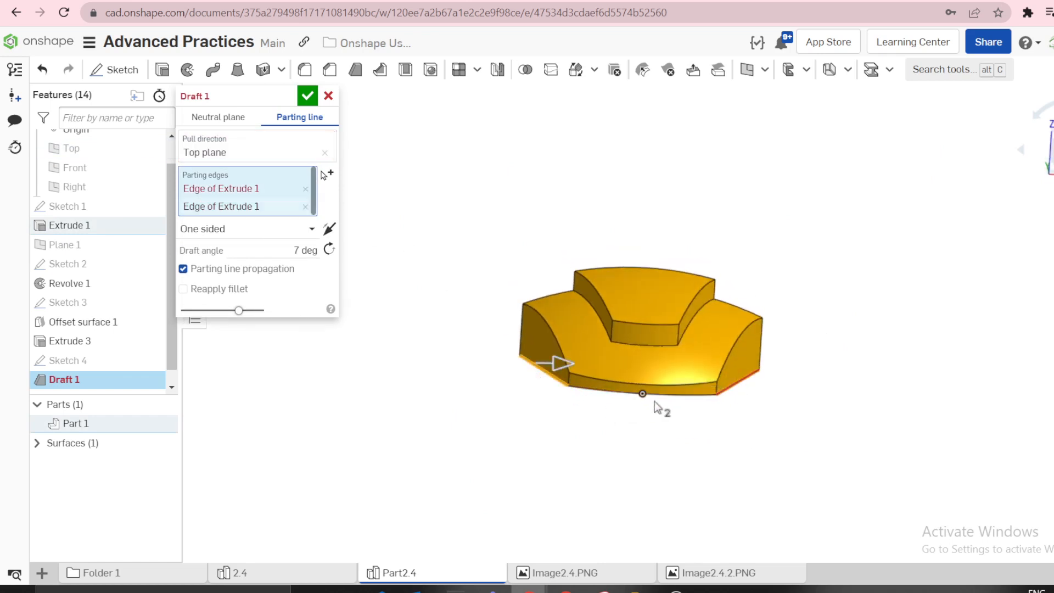
click(654, 404)
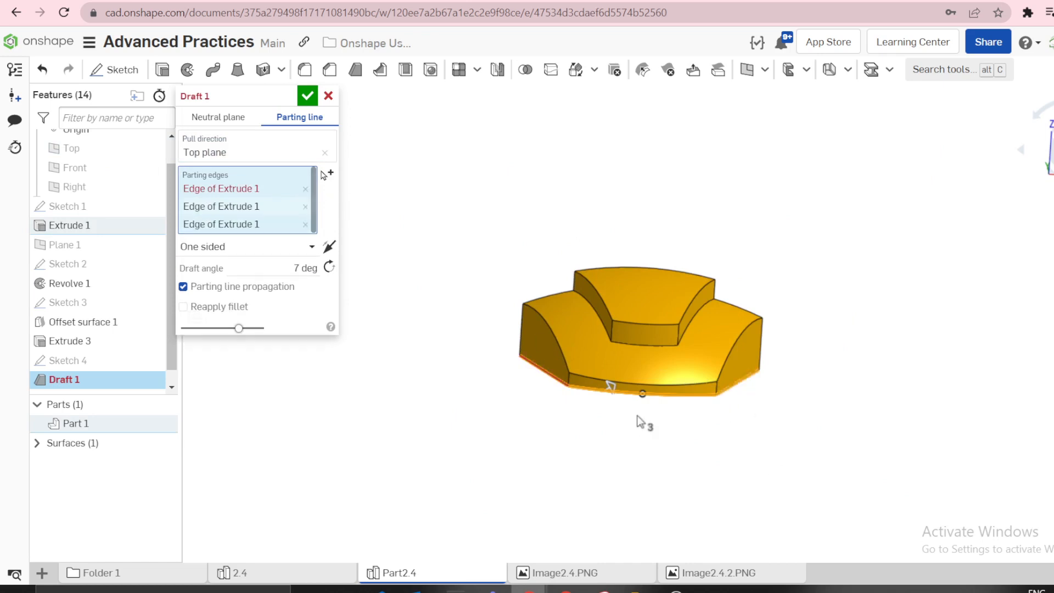
right_drag(636, 420, 560, 390)
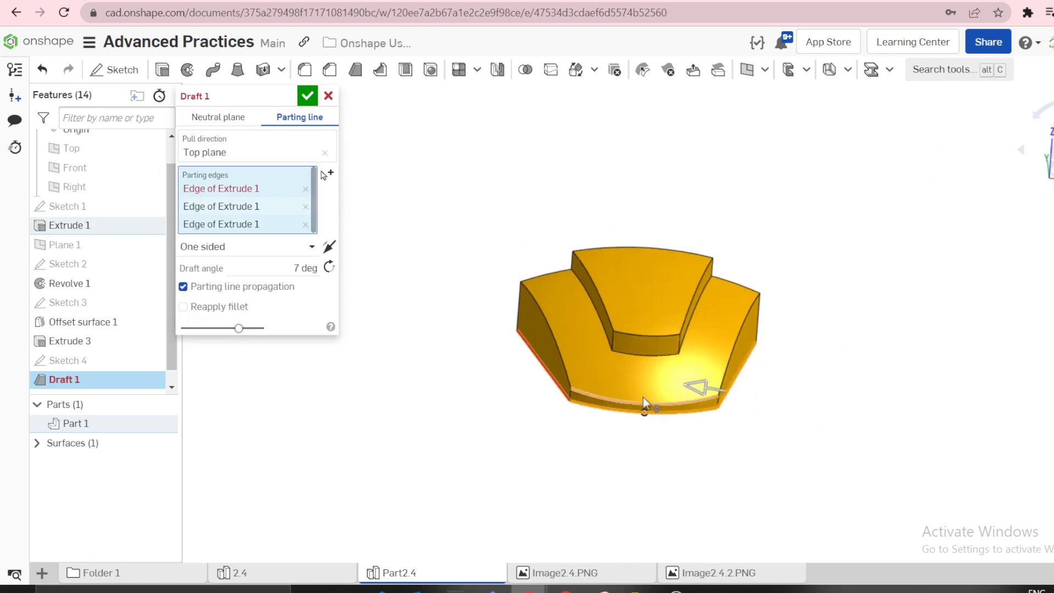
click(523, 362)
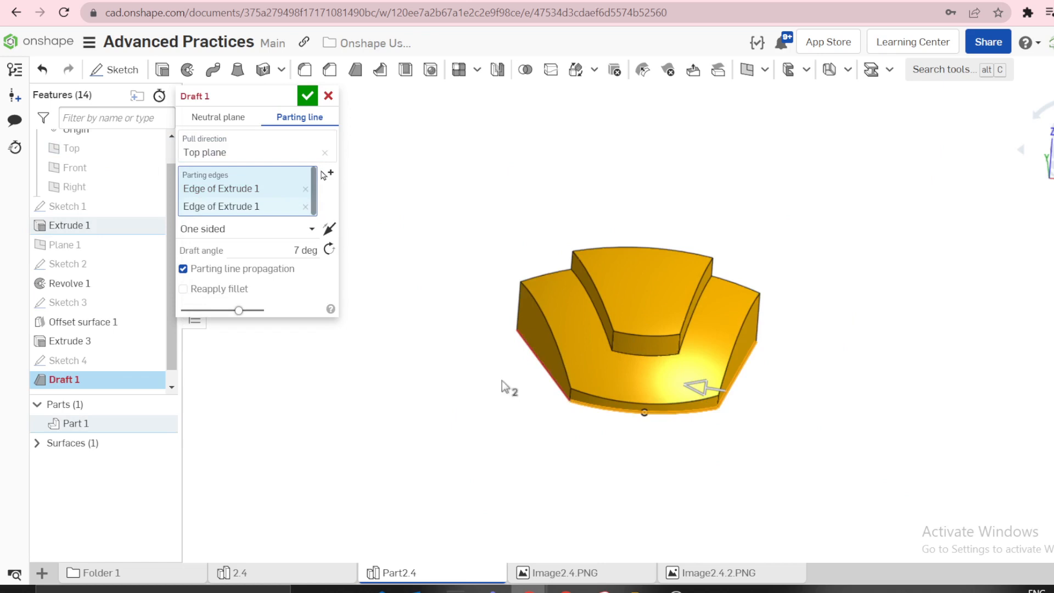
click(536, 351)
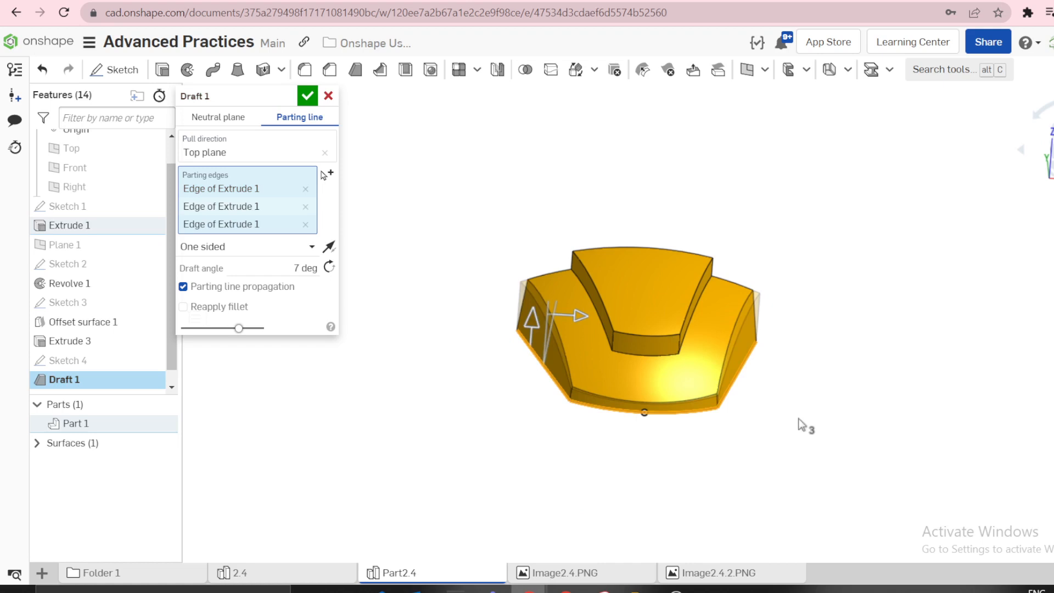
right_drag(798, 422, 789, 439)
click(307, 96)
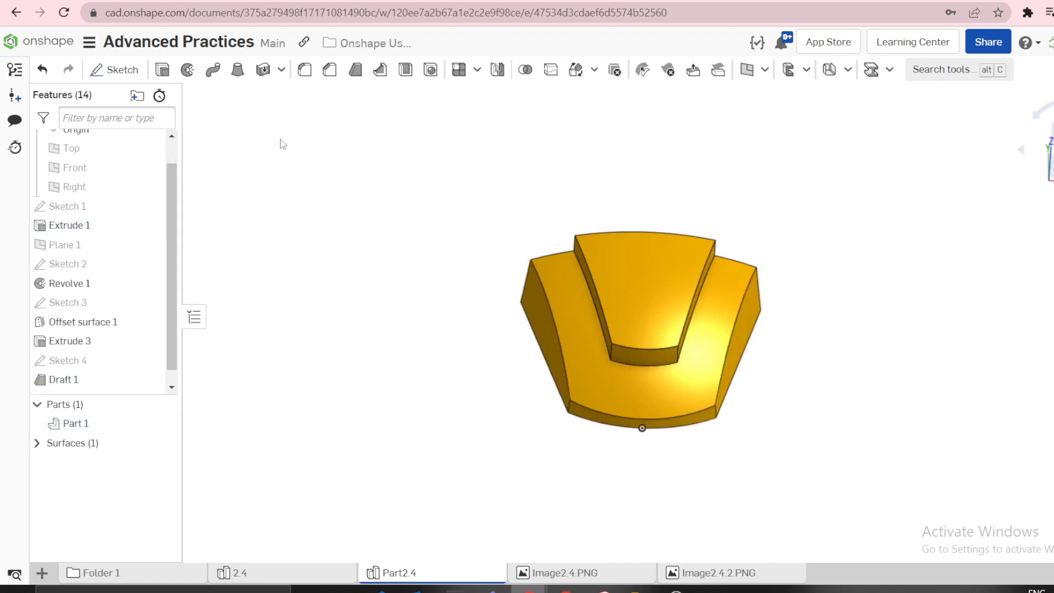
- Start a second, neutral-plane draft using the Top plane and select the raised step's top face as the entity to draft
click(349, 74)
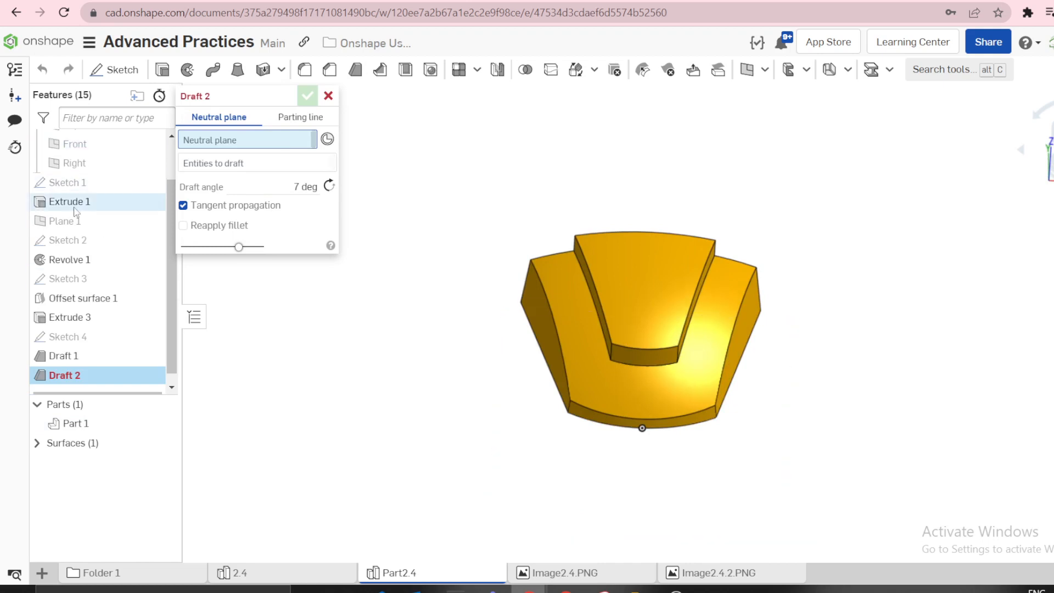
scroll(72, 159, up, 1)
click(72, 182)
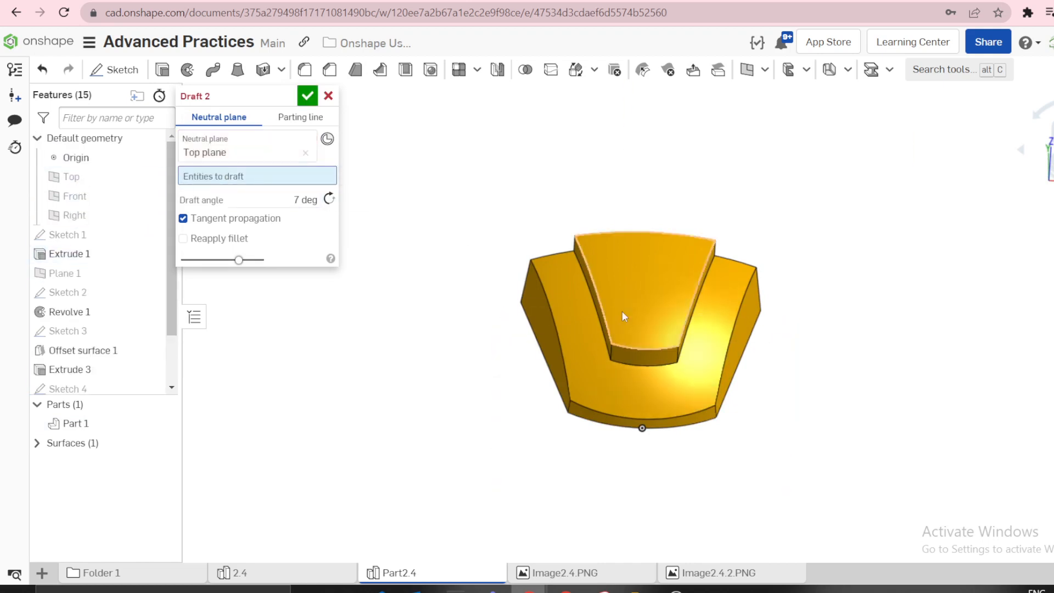
scroll(609, 324, up, 3)
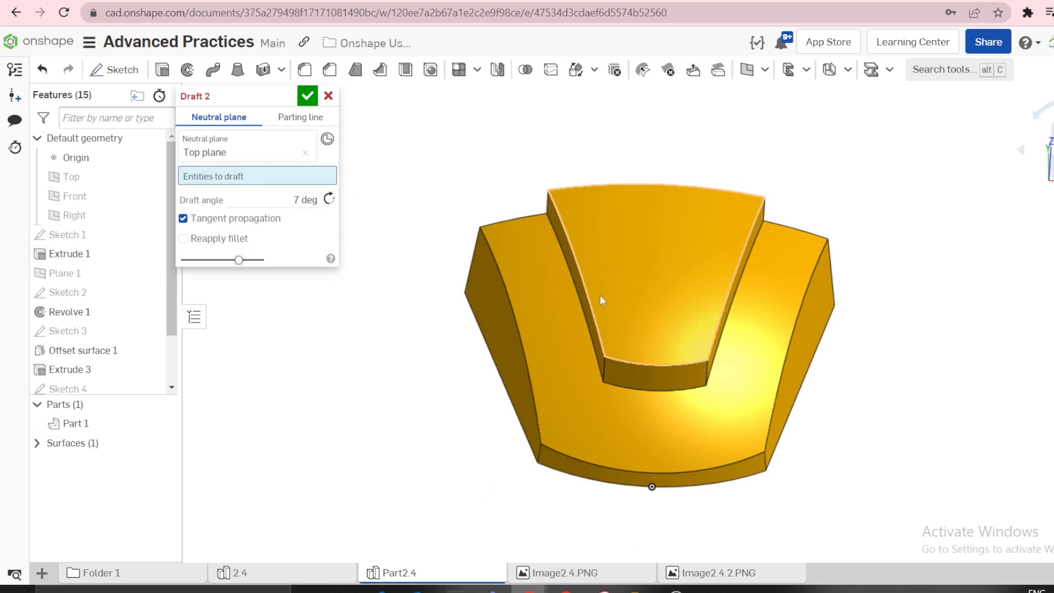
click(578, 268)
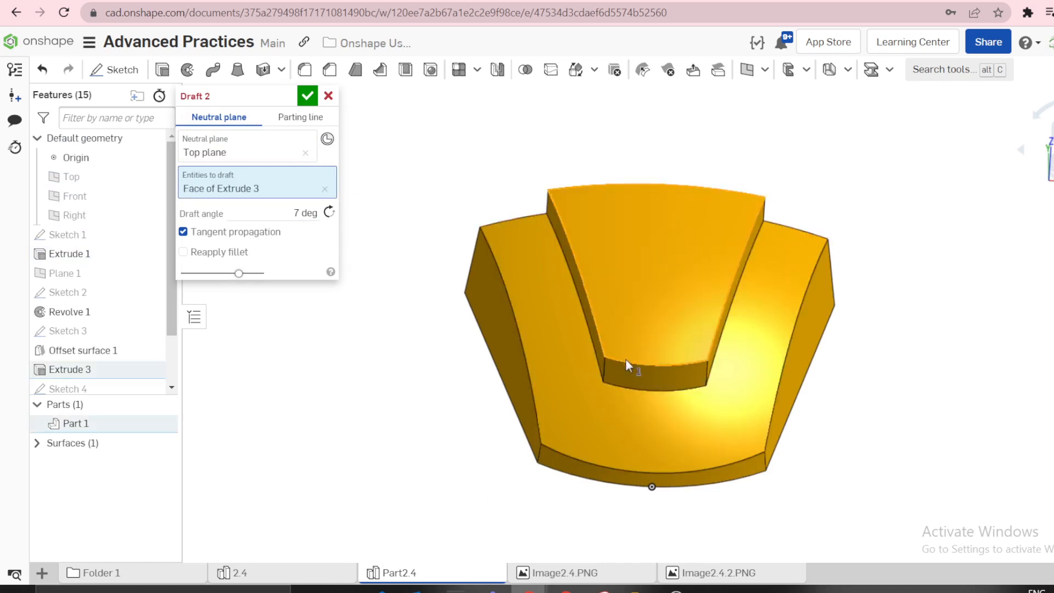
- Try to replace the neutral-plane draft's face with the raised block's upper edges using a tangent-connected edge selection
click(324, 189)
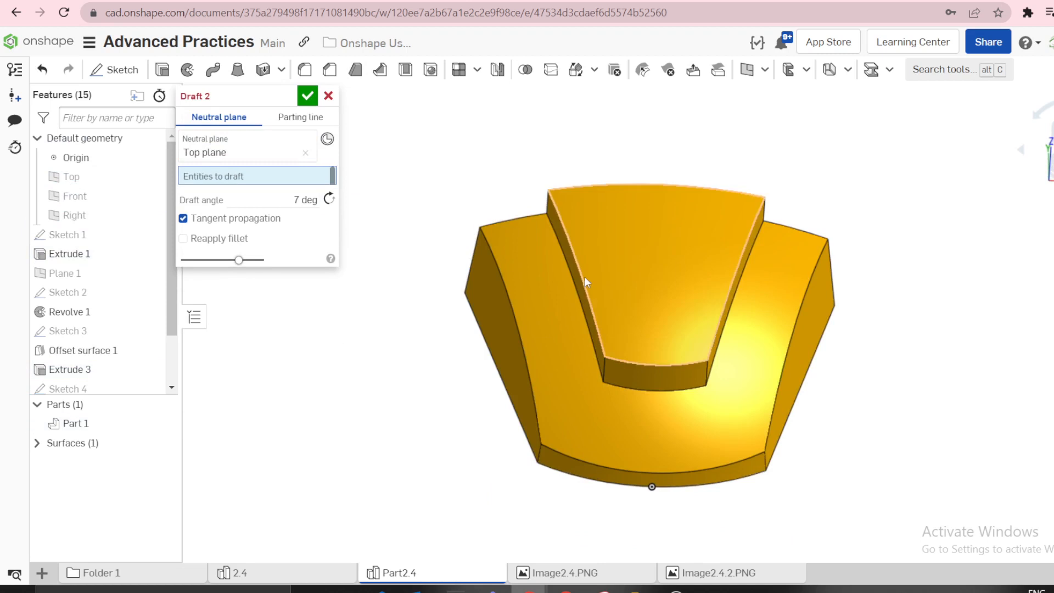
right_drag(575, 275, 565, 245)
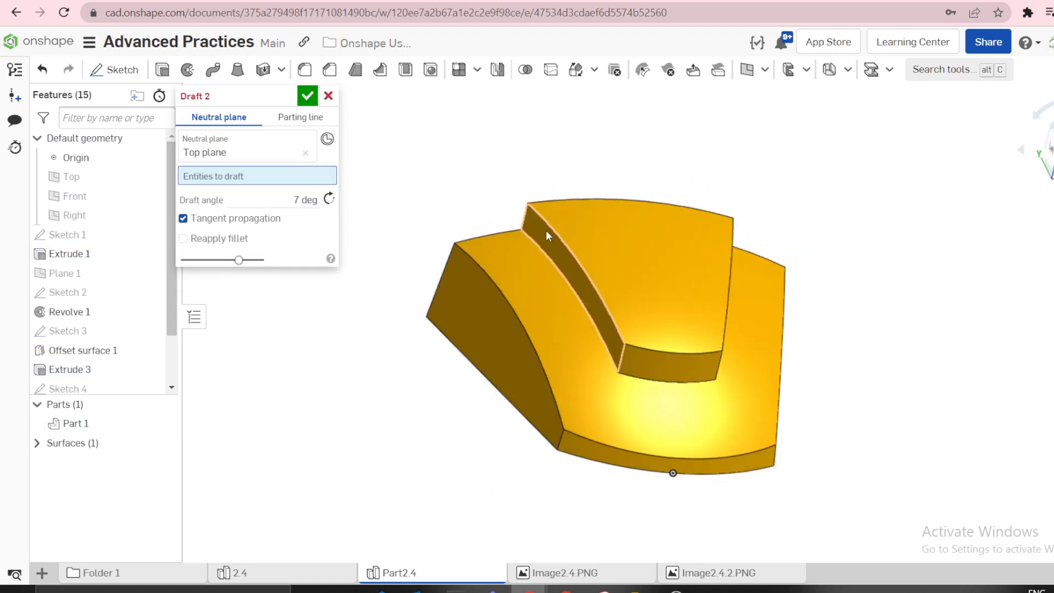
right_click(427, 186)
mouse_move(459, 266)
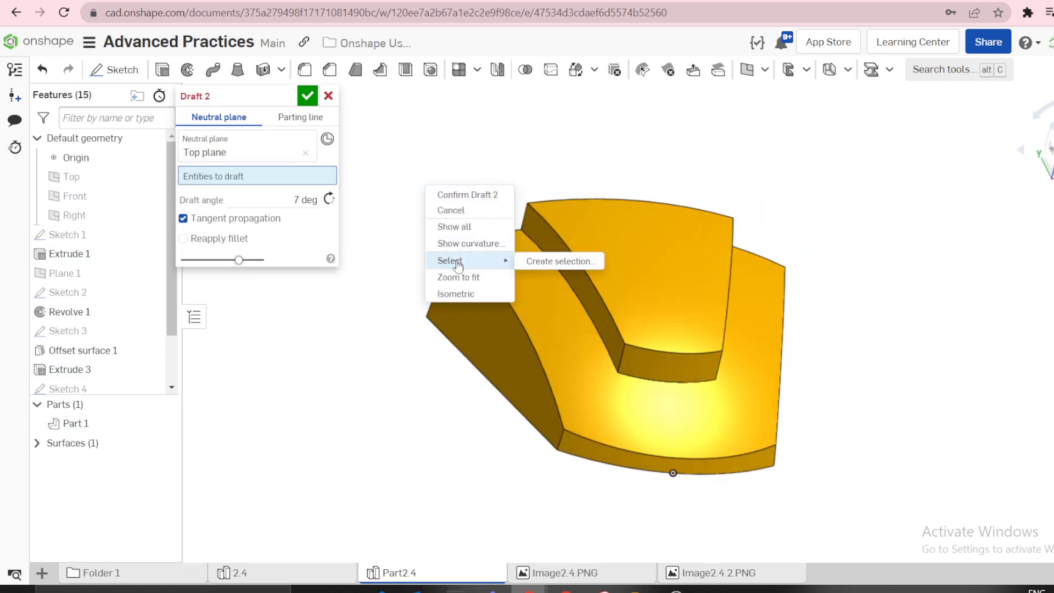
click(540, 262)
click(622, 254)
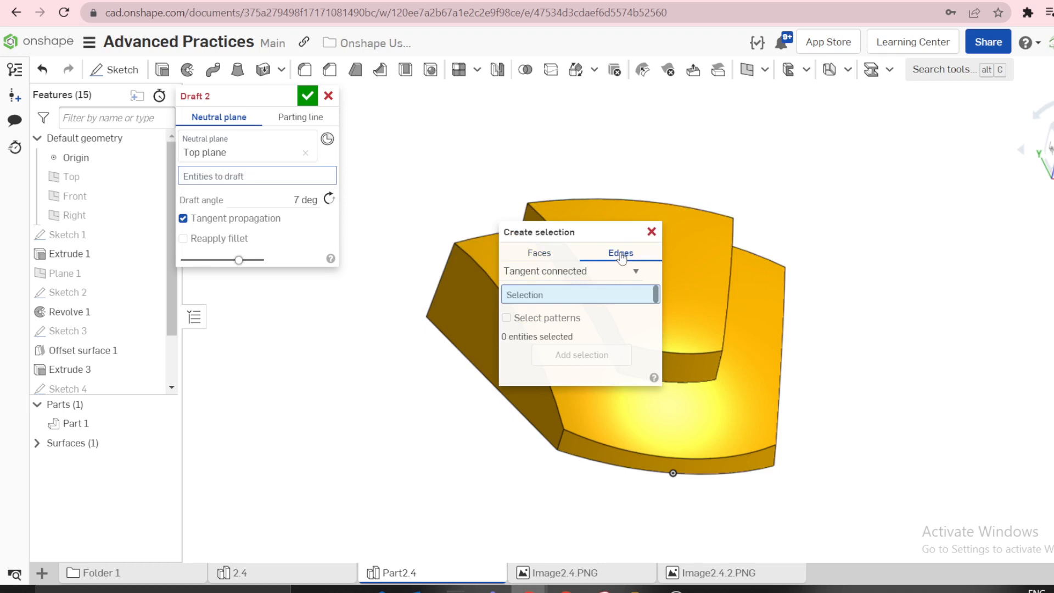
drag(542, 233, 327, 277)
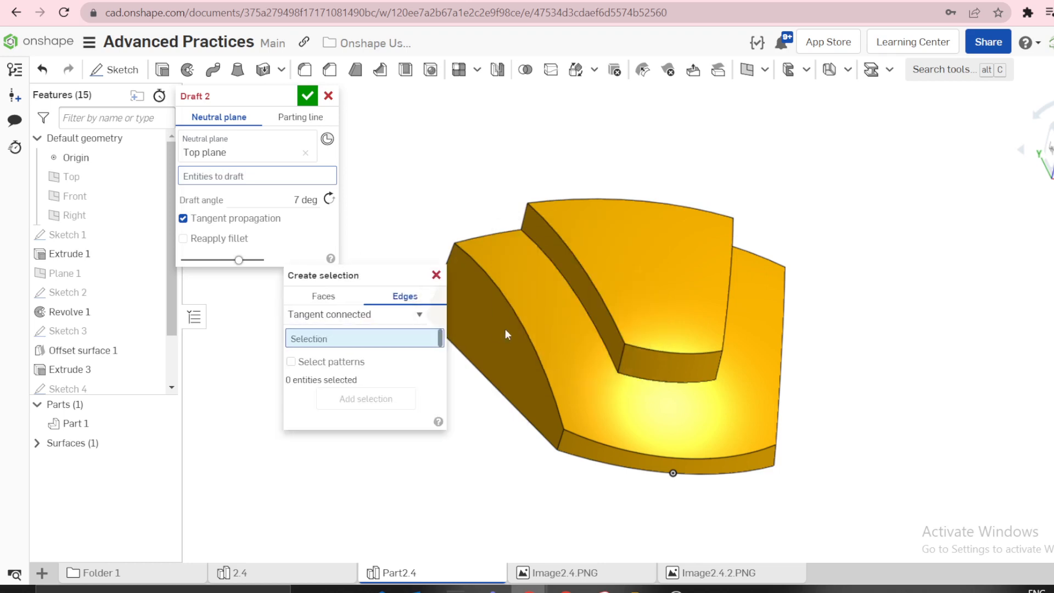
click(593, 294)
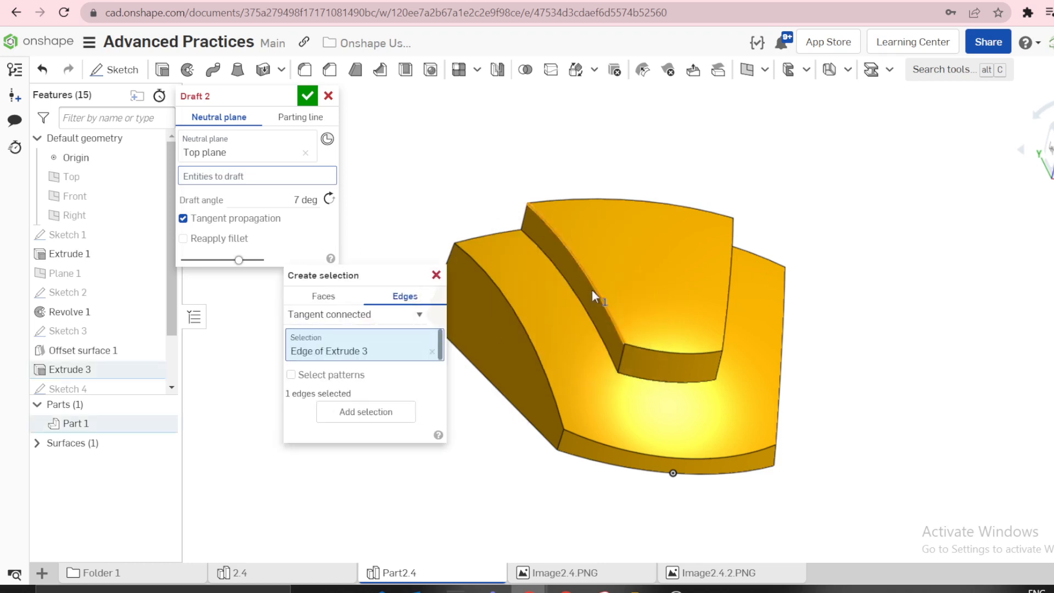
click(713, 356)
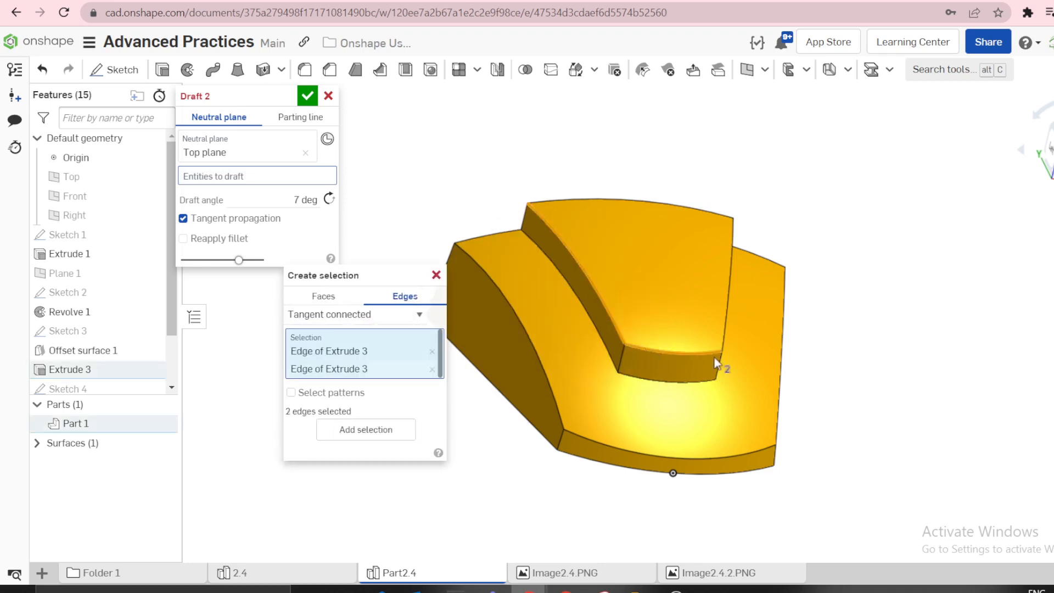
click(727, 323)
click(380, 450)
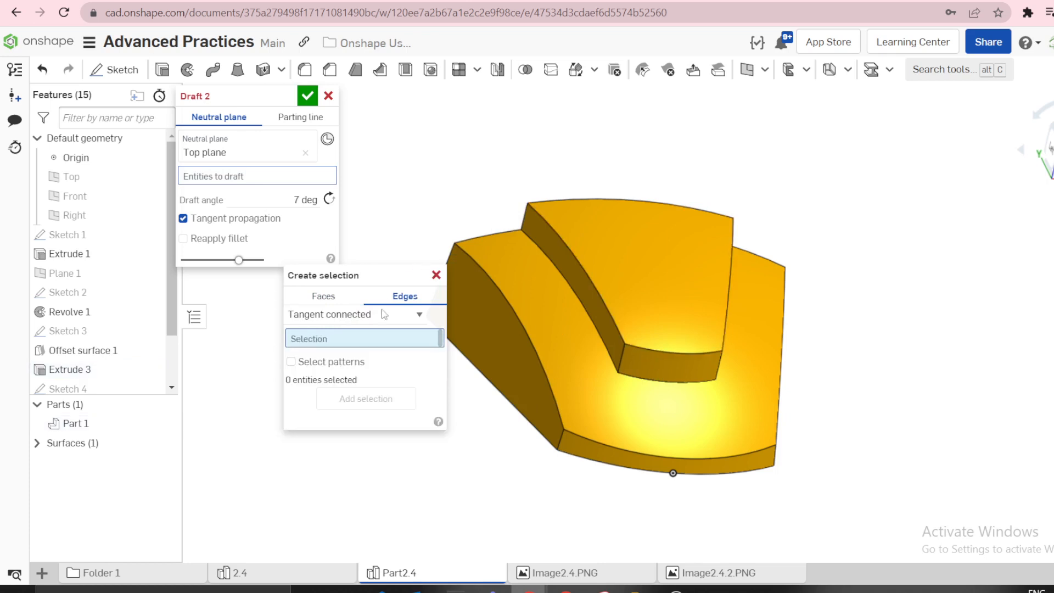
click(436, 274)
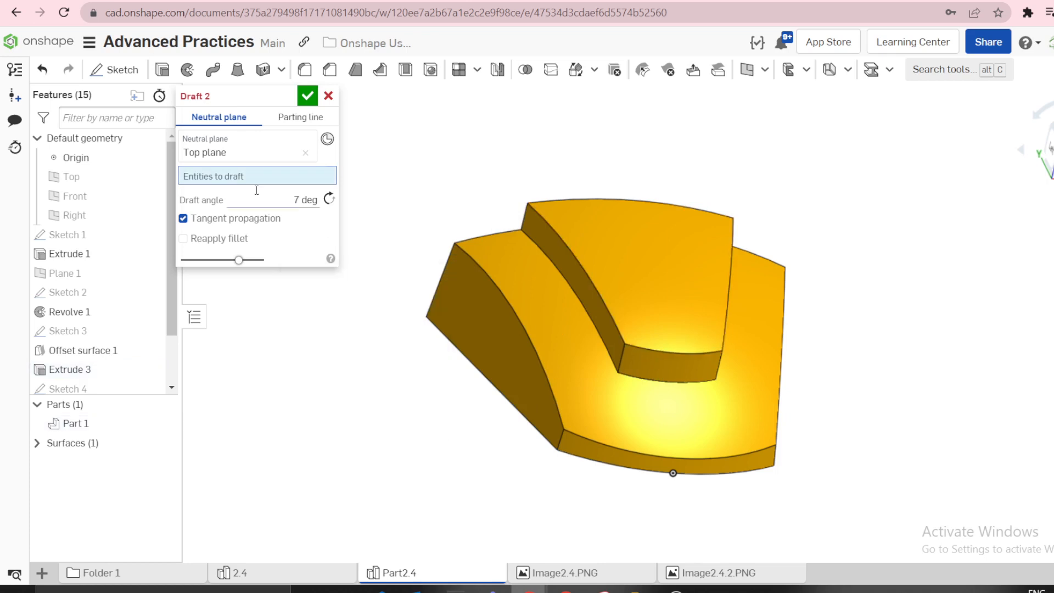
- Draft the raised block's sides 10 degrees with a one-sided parting line, using the Top plane as pull direction and its three upper edges
click(281, 120)
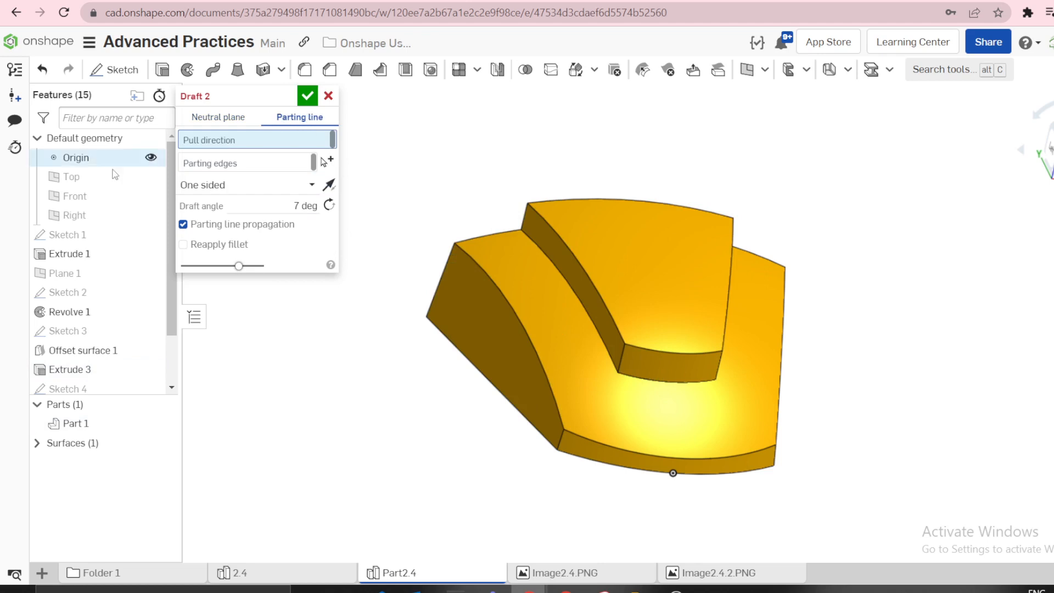
click(92, 178)
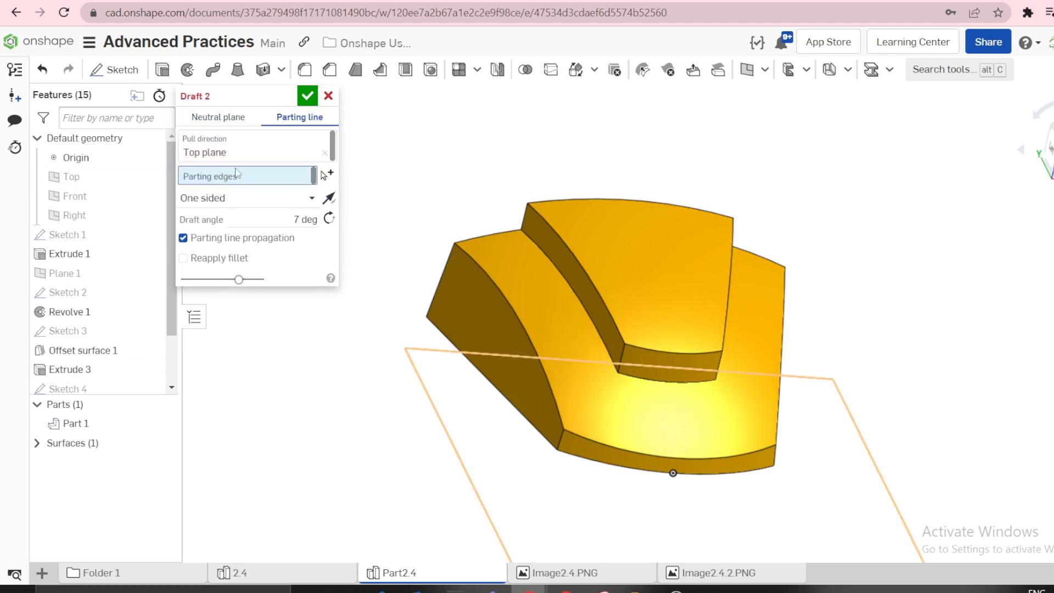
click(551, 228)
click(647, 347)
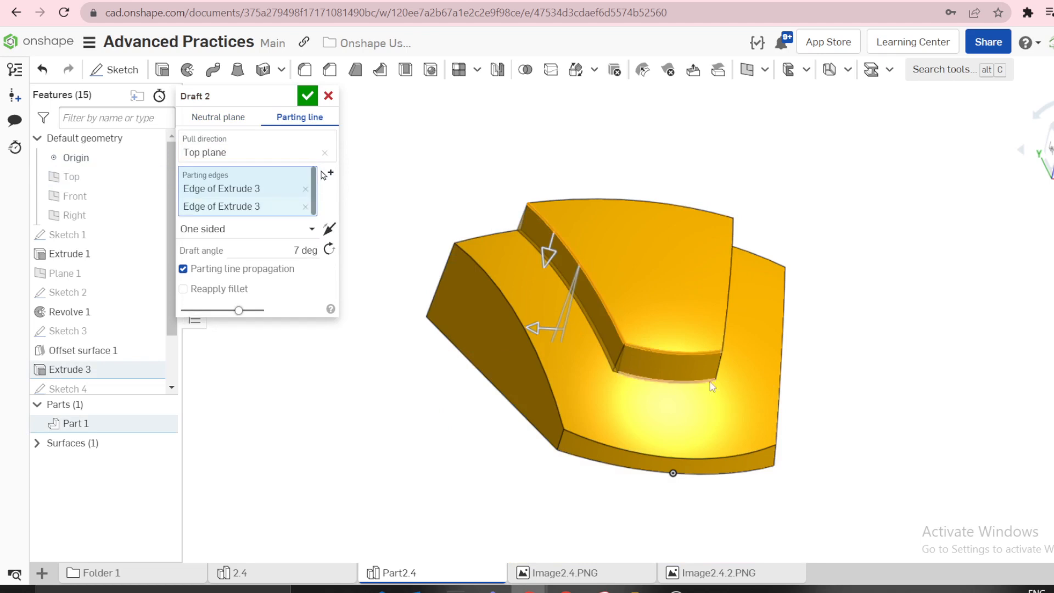
right_drag(718, 317, 694, 304)
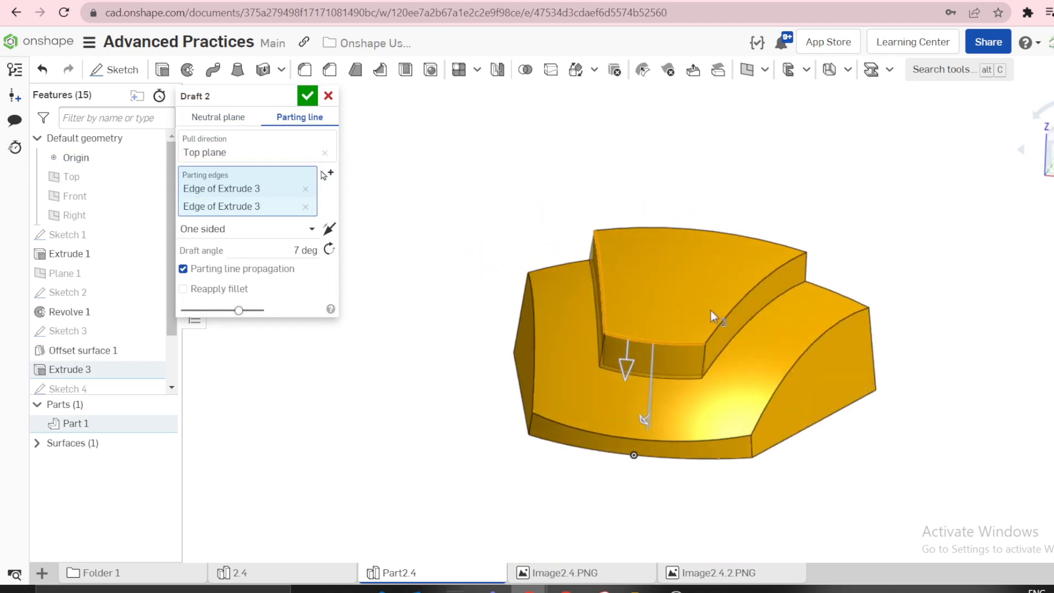
click(726, 311)
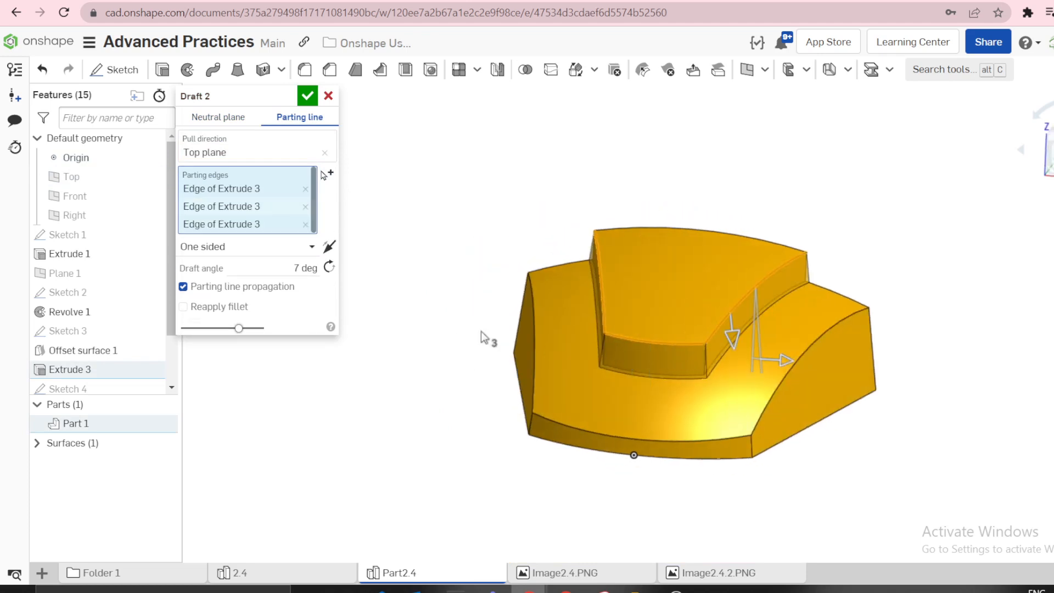
click(302, 264)
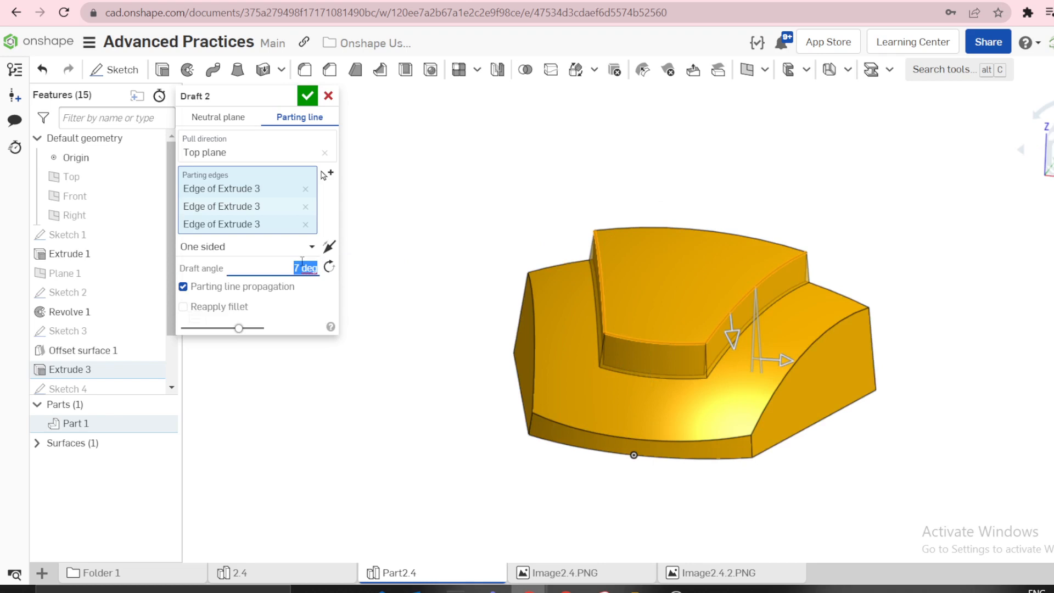
text(10)
click(307, 96)
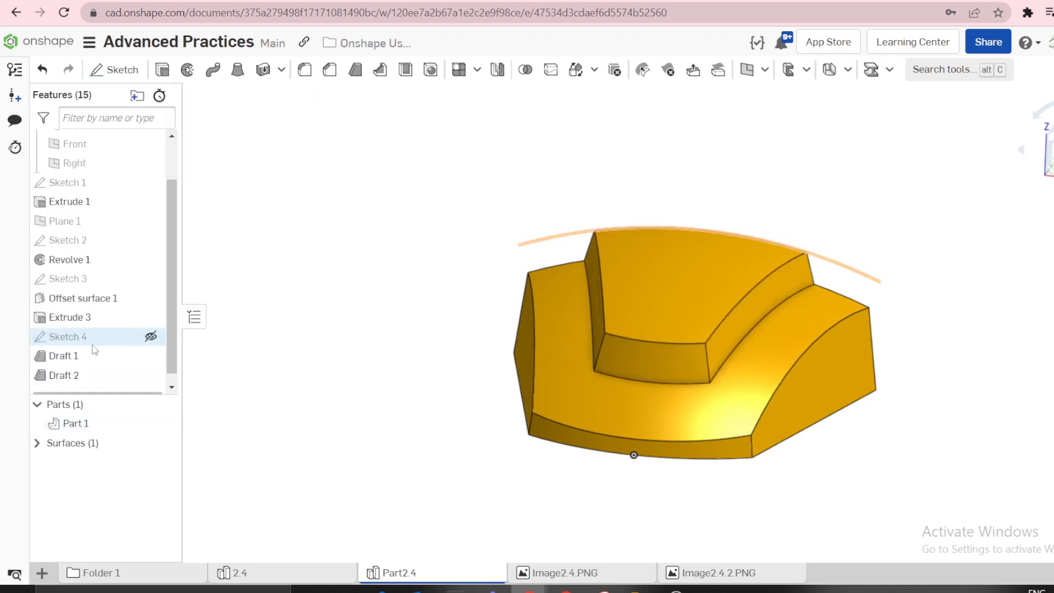
- Edit Draft 1 on the base body and set its draft angle to 15 degrees
right_click(80, 356)
click(114, 384)
click(302, 267)
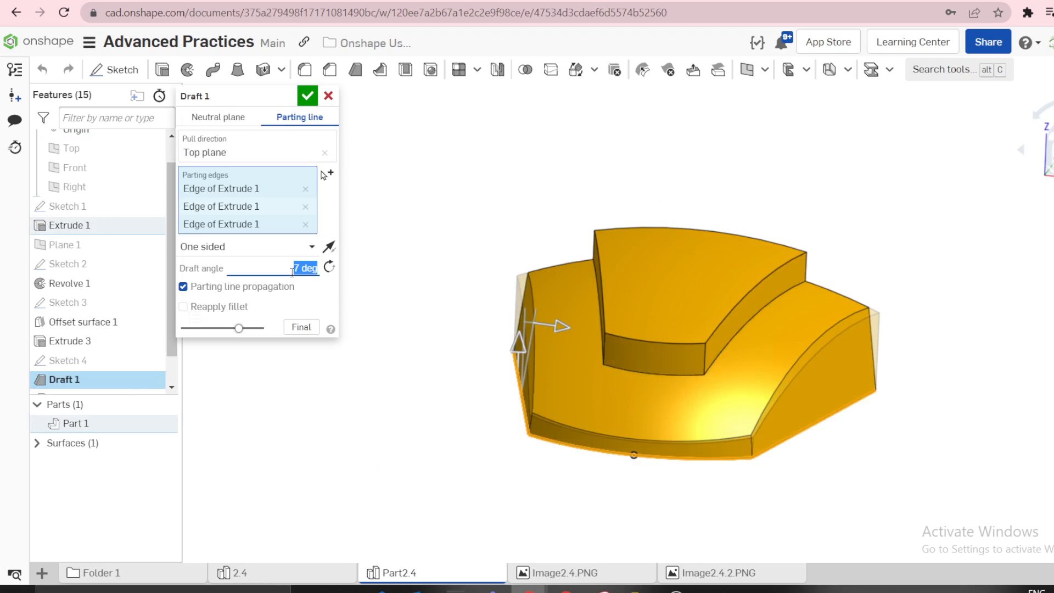
text(15)
click(307, 96)
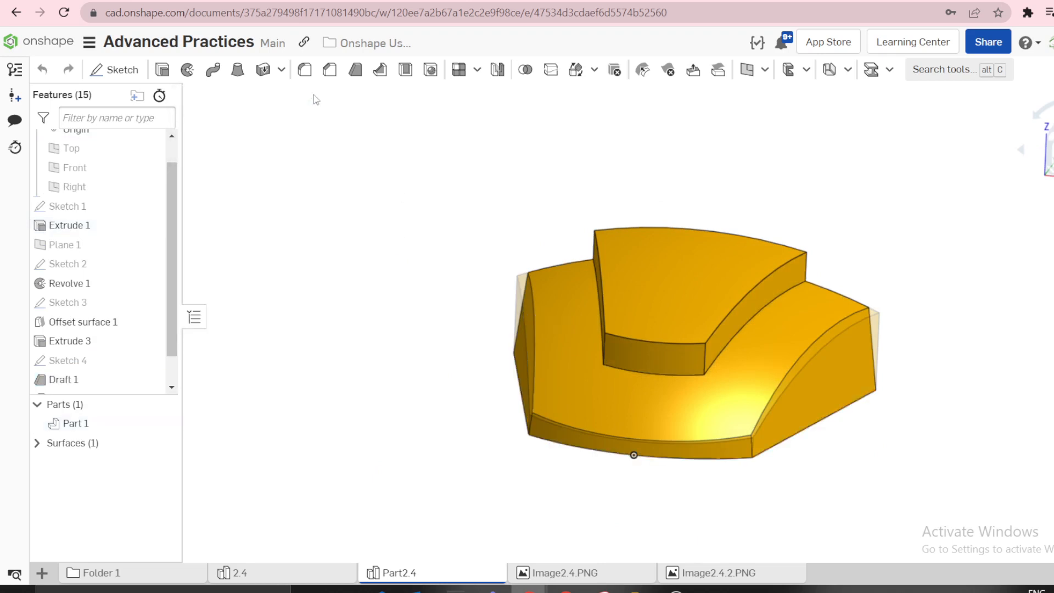
- Measure in top view the distance between the raised block's upper side edge and the base's outer bottom edge
key(shift+5)
scroll(909, 358, down, 5)
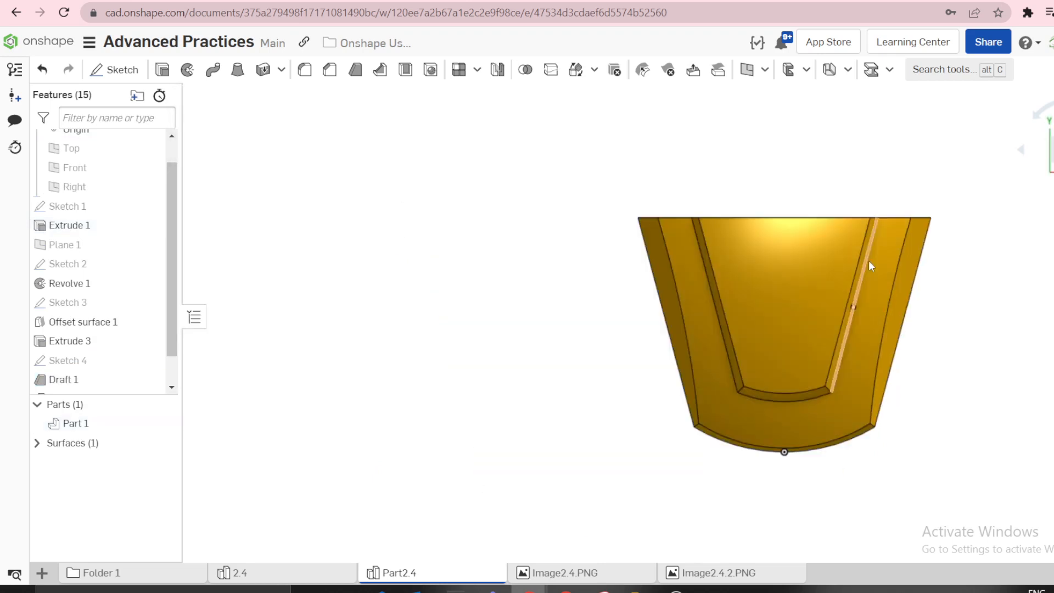
click(911, 308)
click(911, 308)
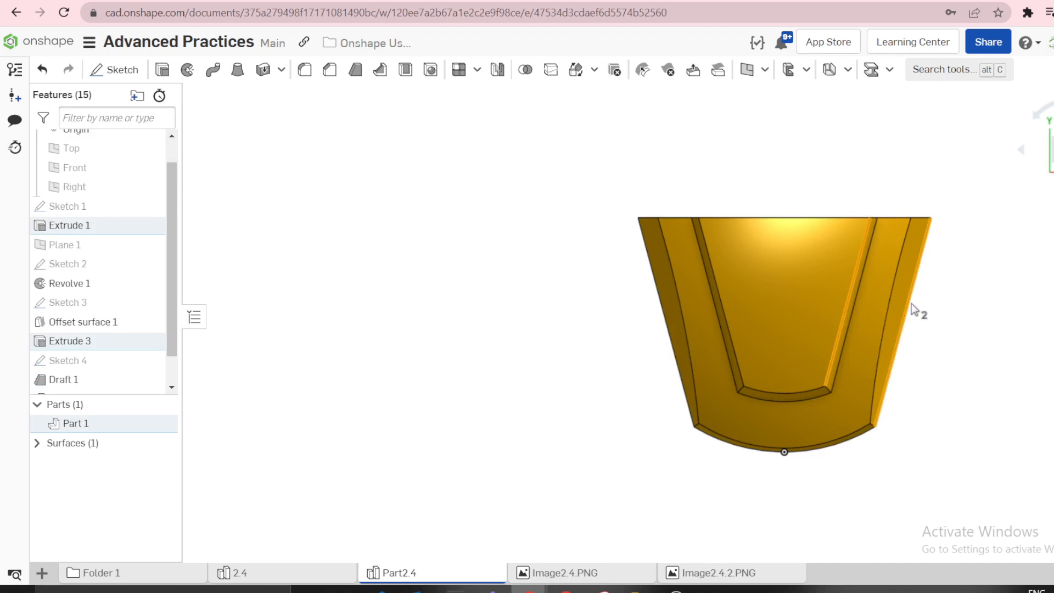
scroll(924, 323, up, 3)
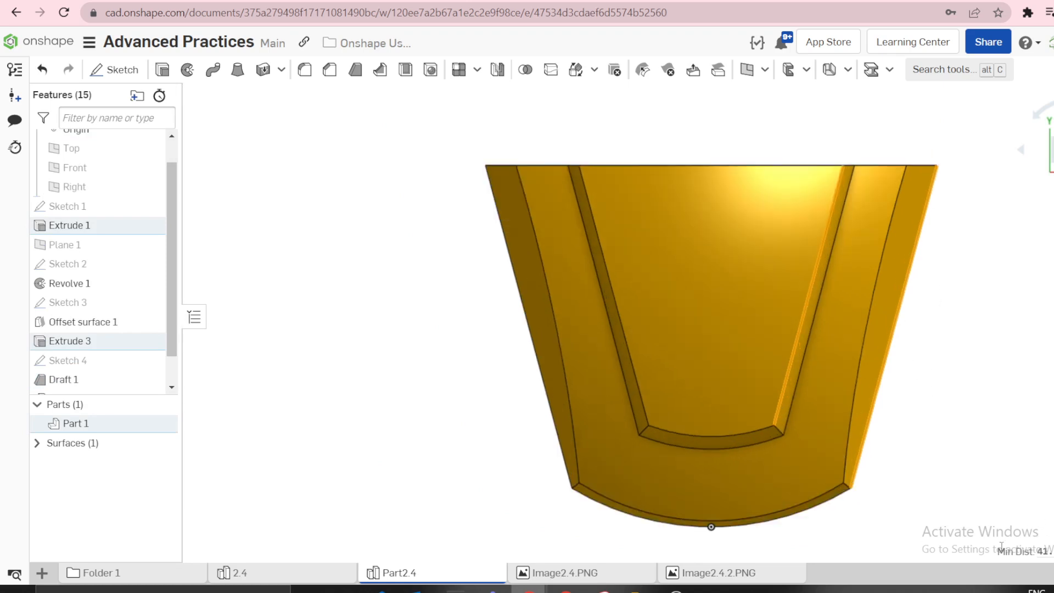
click(1015, 431)
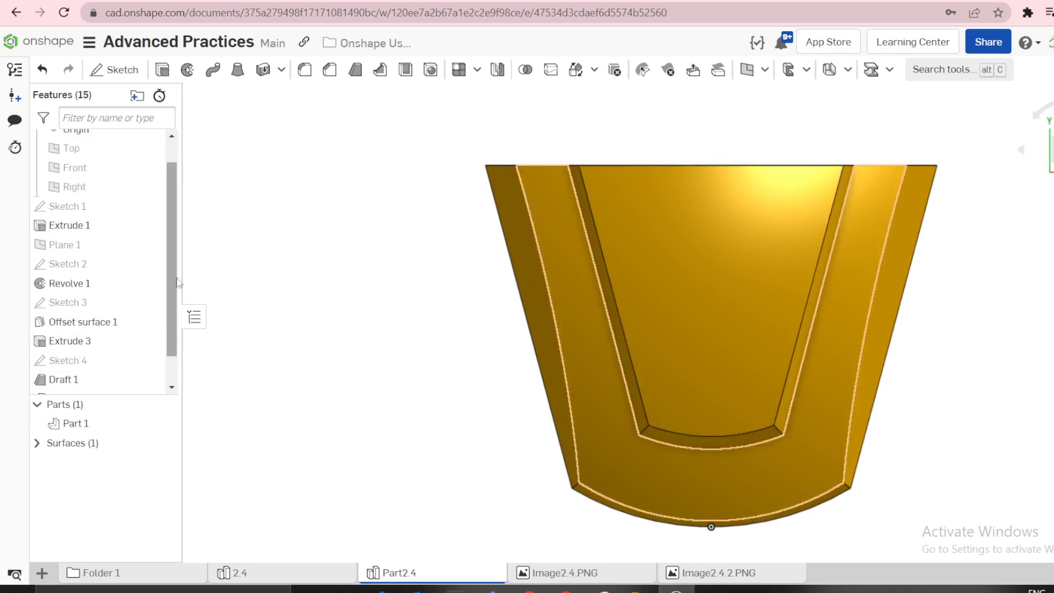
- Suppress Draft 2 to examine the raised block's undrafted side edge, and unsuppress it again
scroll(137, 329, down, 2)
right_click(97, 371)
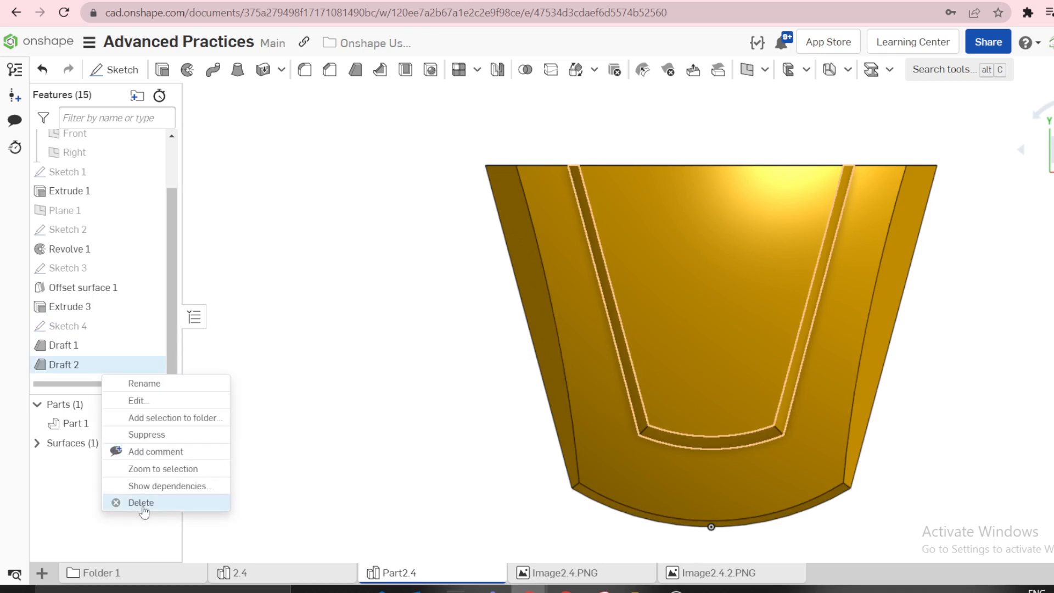
click(147, 440)
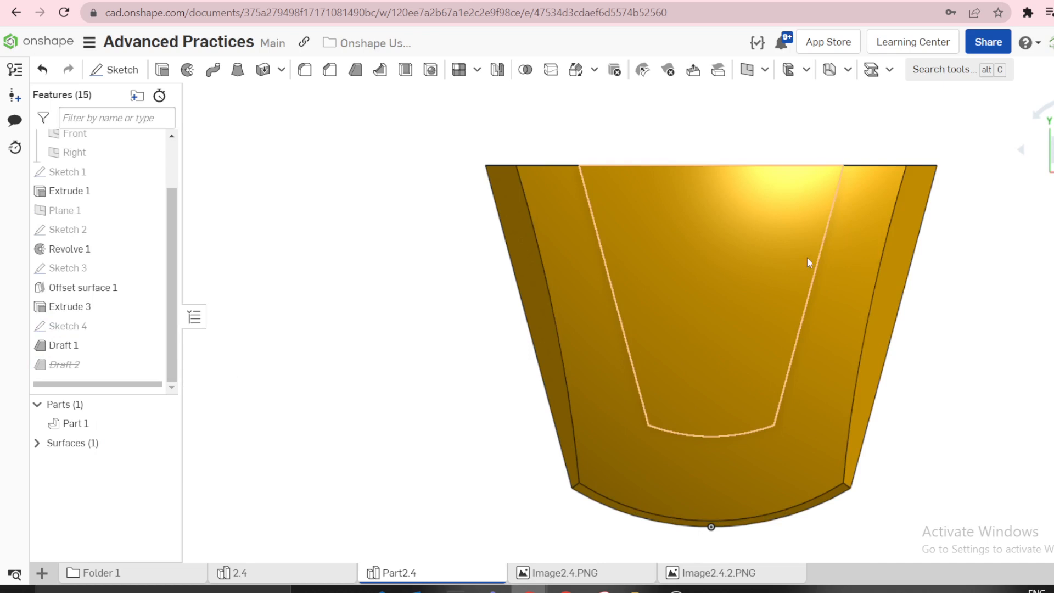
click(826, 232)
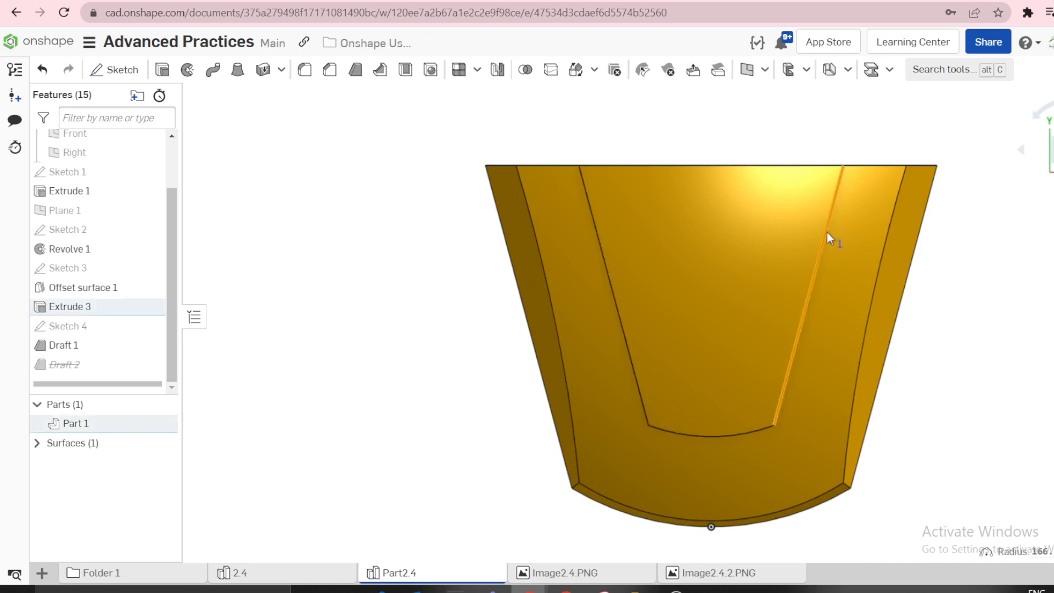
right_click(91, 366)
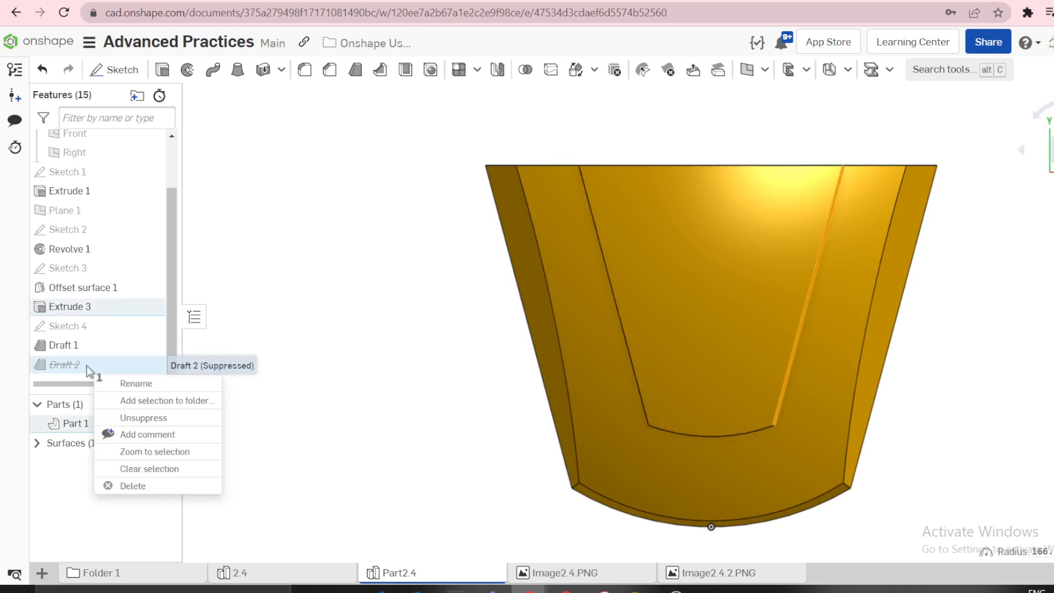
click(117, 418)
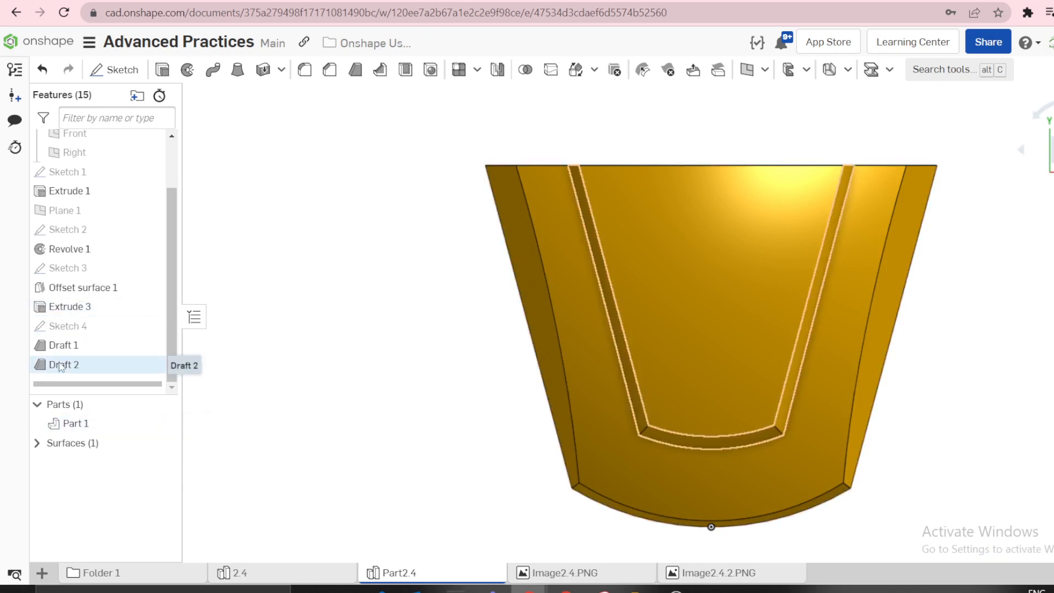
- Check the fillet radii on the Image2.4.PNG drawing and return to the Part2.4 model
right_drag(492, 397, 328, 361)
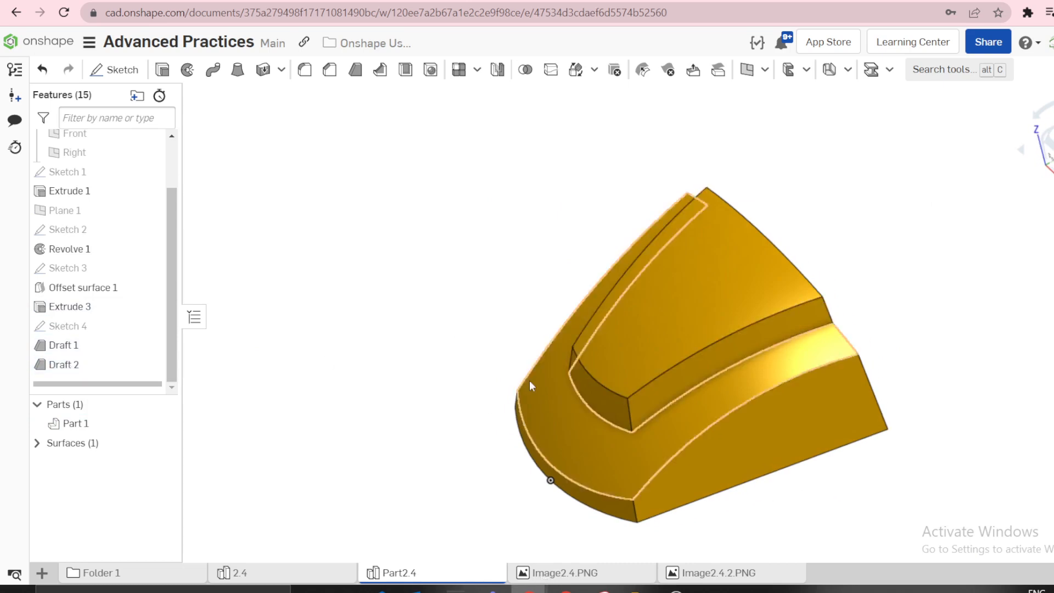
click(542, 574)
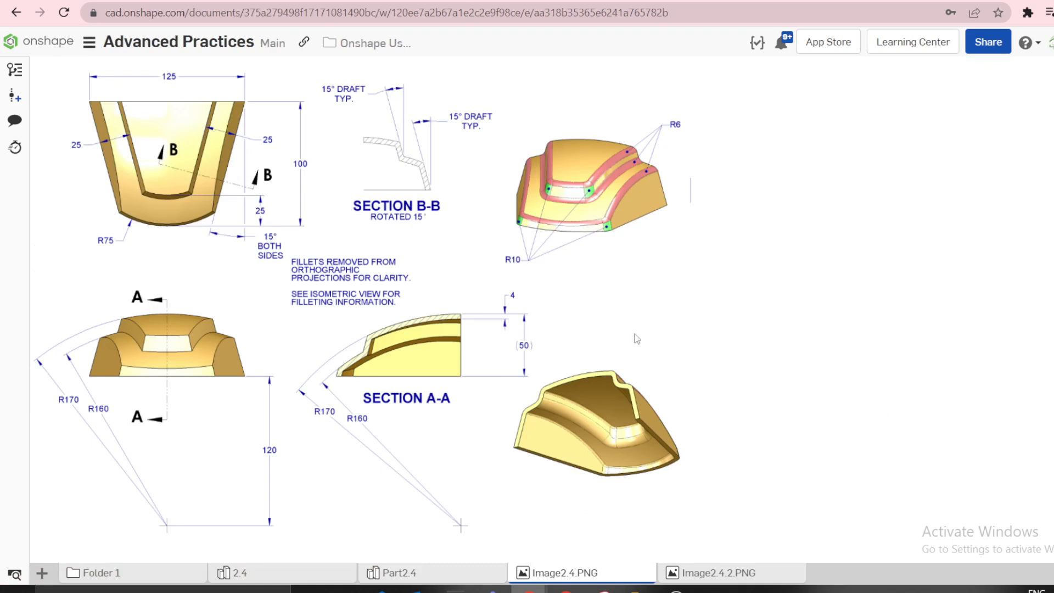
click(424, 575)
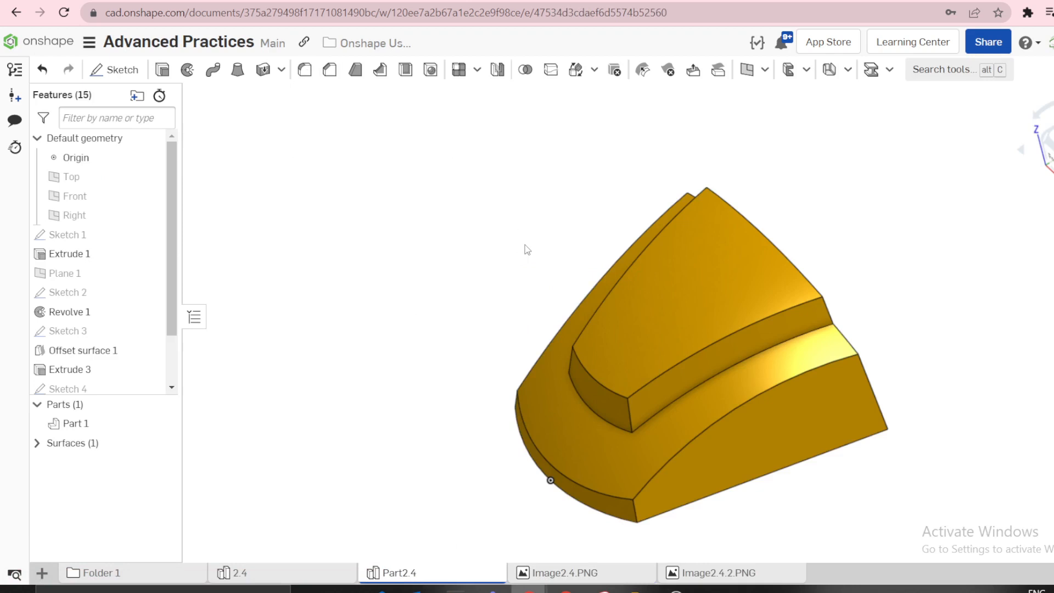
- Start an edge fillet with a 6 mm radius and an edge selection based on equal length/radius
key(shift+f)
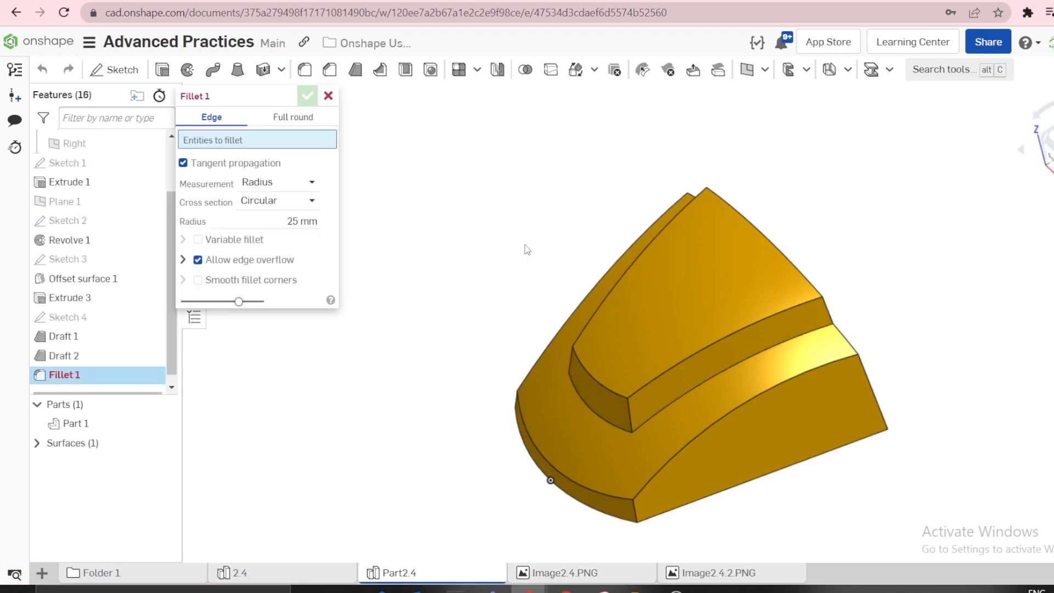
click(309, 225)
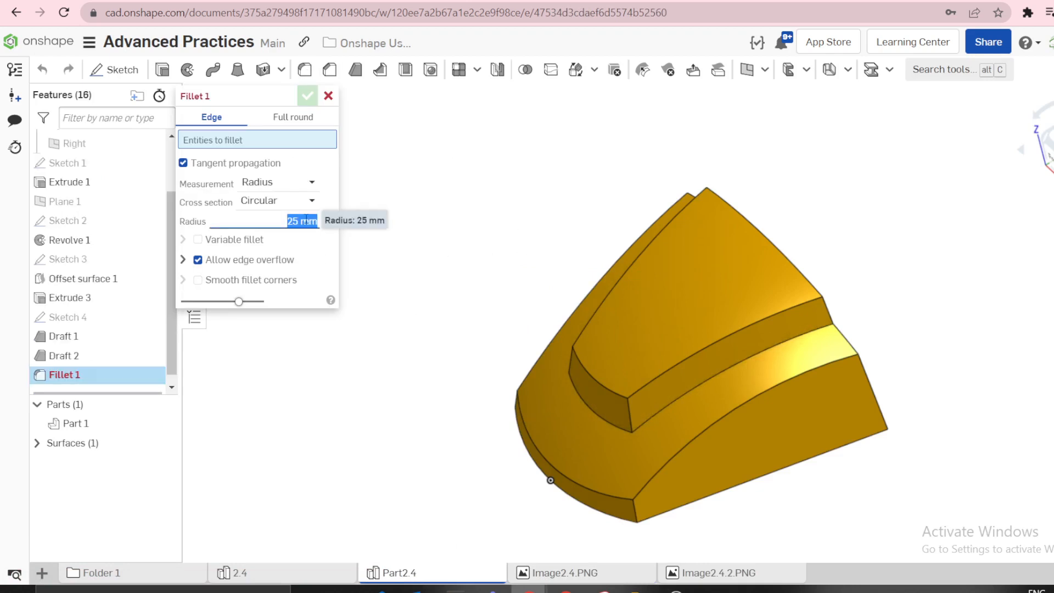
text(6)
key(Return)
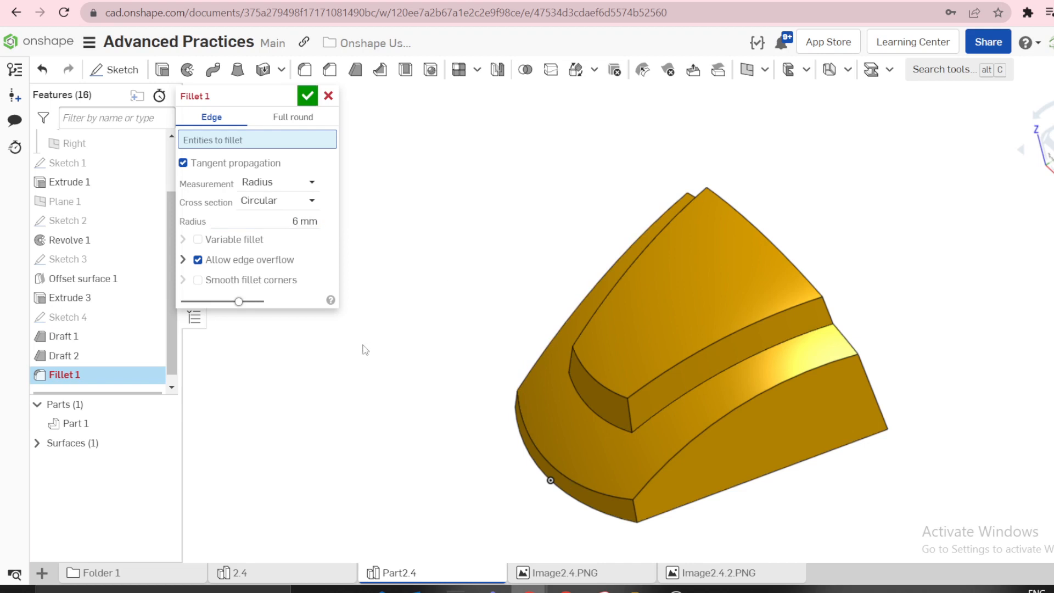
right_click(394, 233)
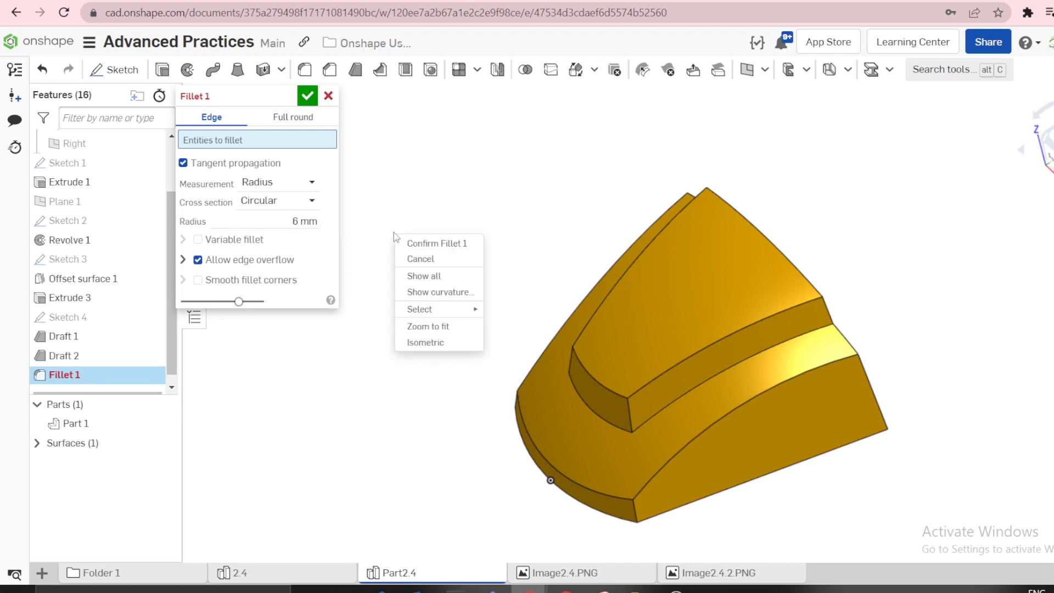
mouse_move(436, 310)
click(513, 311)
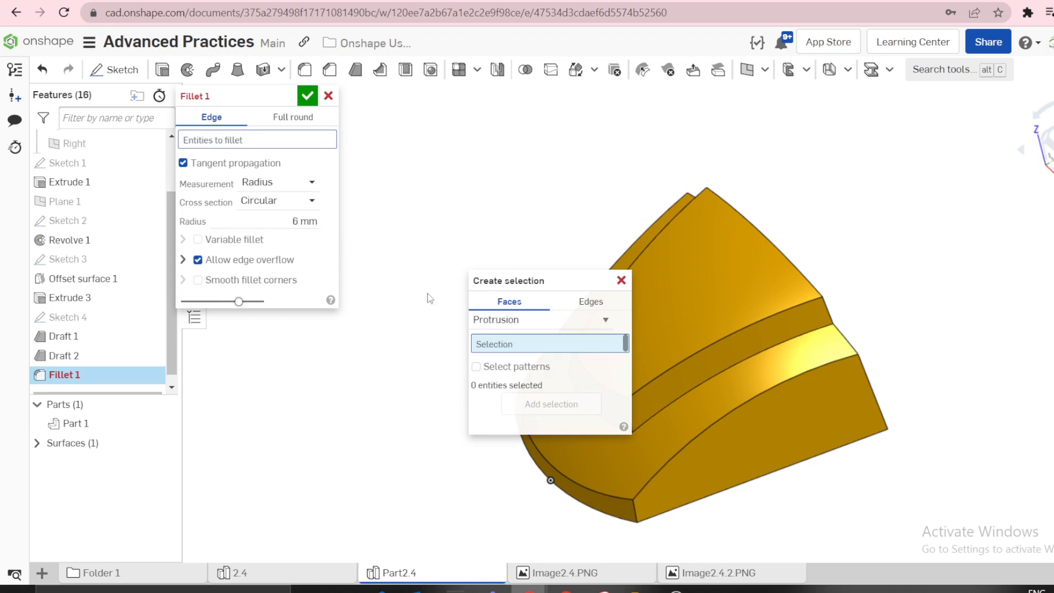
click(589, 301)
click(511, 321)
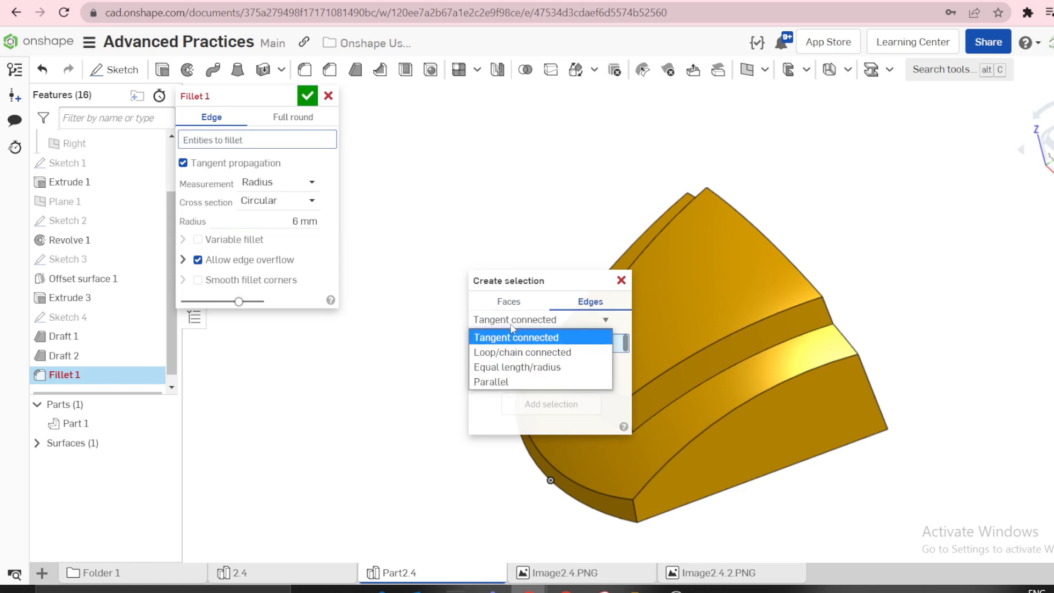
click(507, 367)
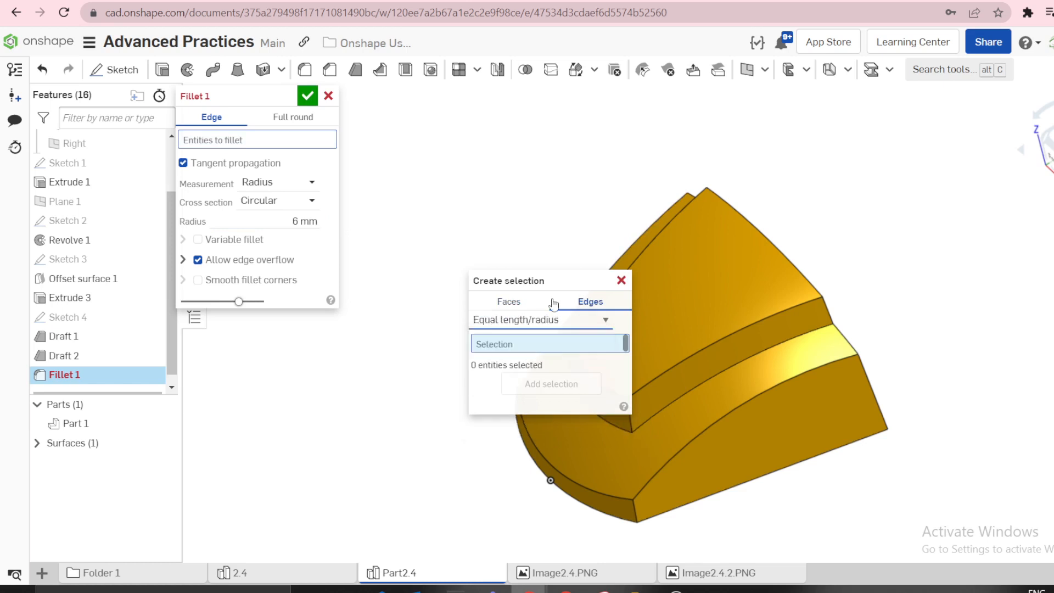
- Add the upright front corner edges of the raised block and the base on both sides, and apply the fillet
drag(530, 279, 428, 249)
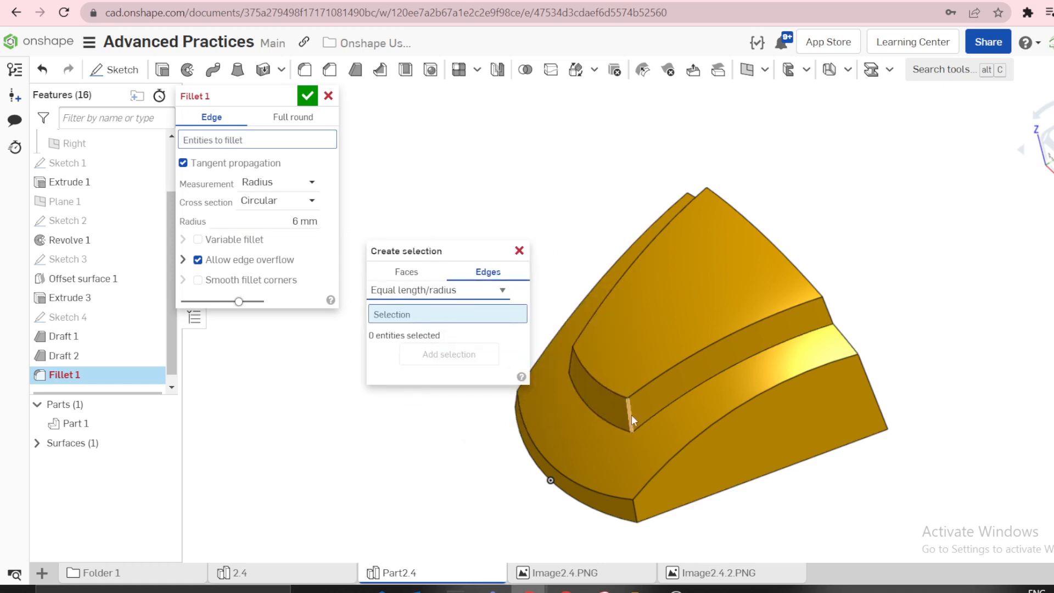
click(631, 417)
click(571, 357)
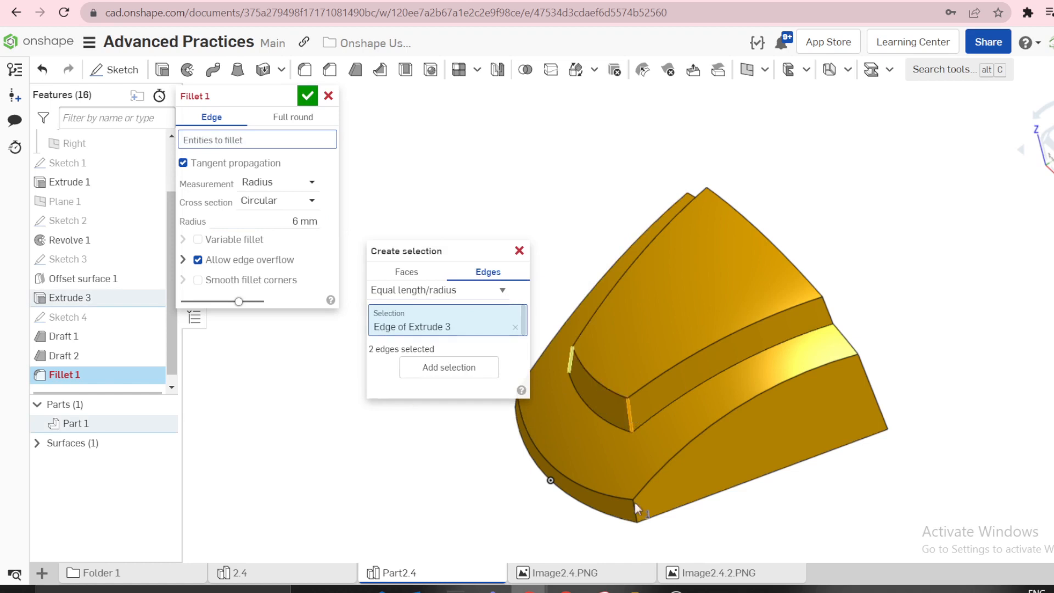
click(635, 507)
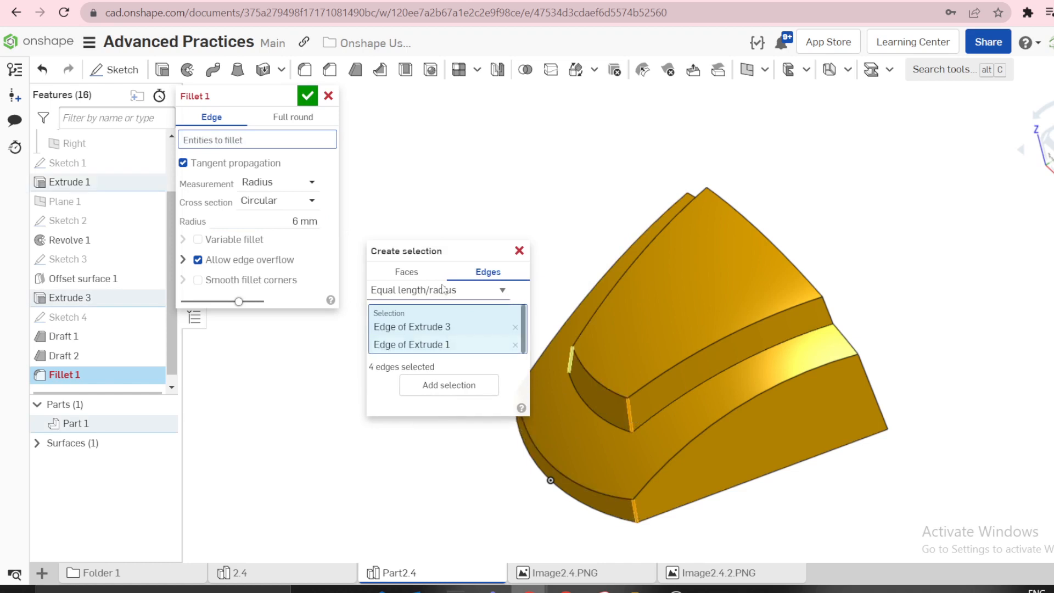
drag(417, 251, 409, 164)
right_drag(510, 379, 537, 388)
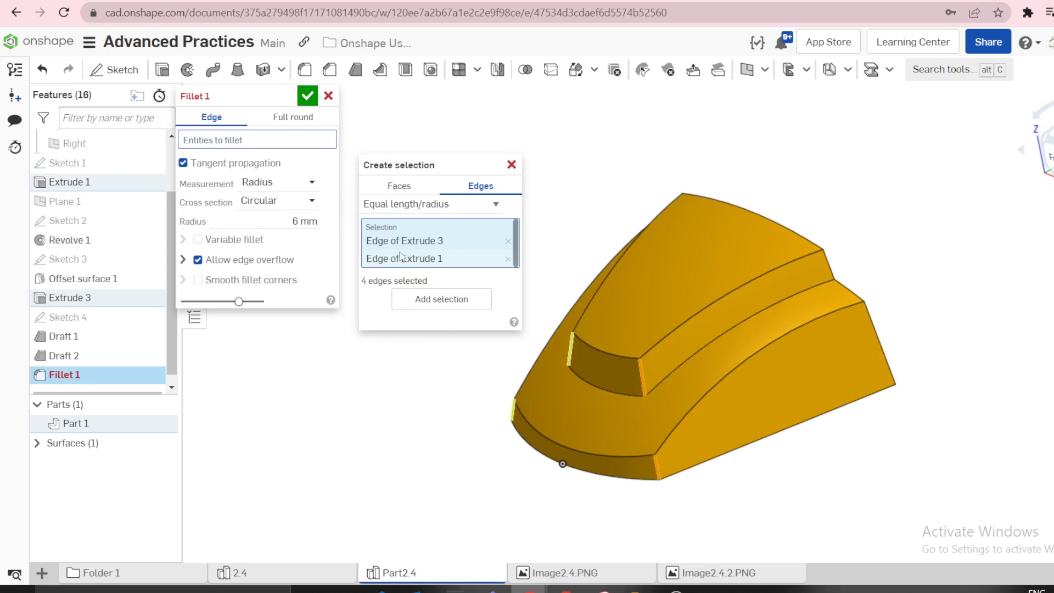
click(437, 298)
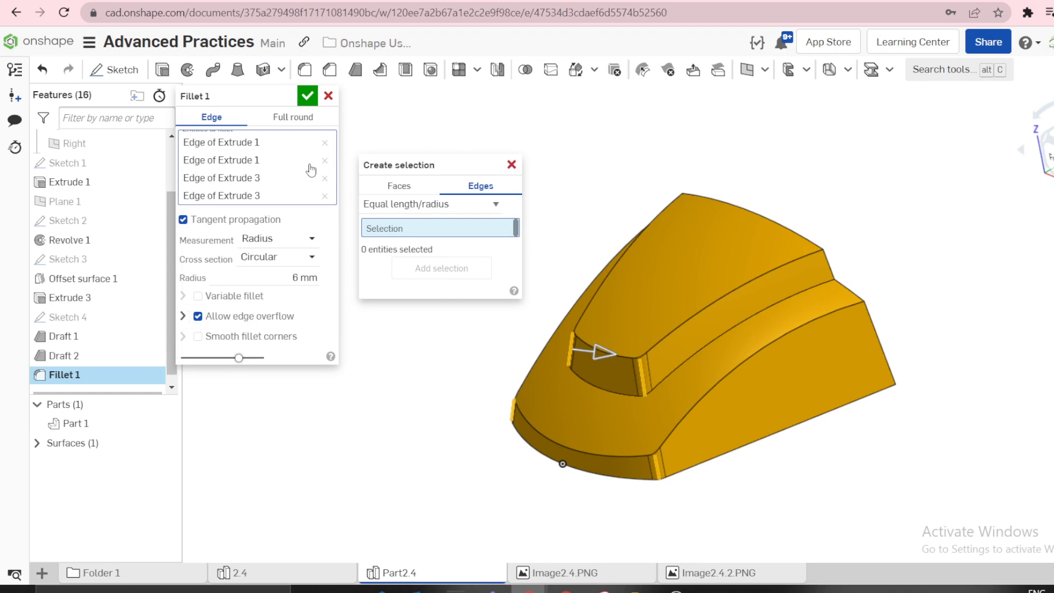
click(308, 97)
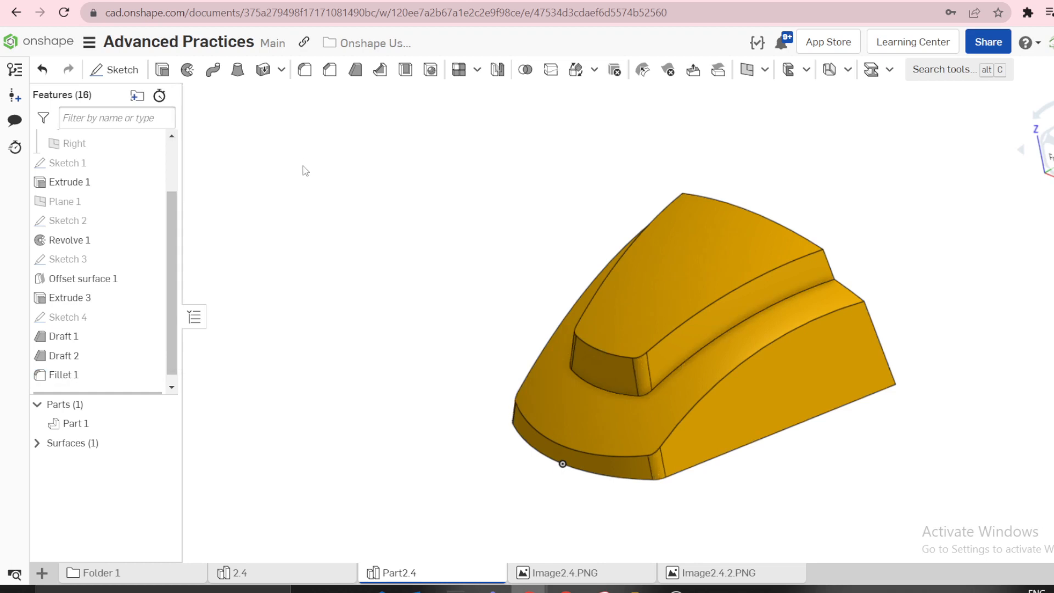
- Start another edge fillet with a 4 mm radius and an edge selection based on tangent-connected edges
key(shift+f)
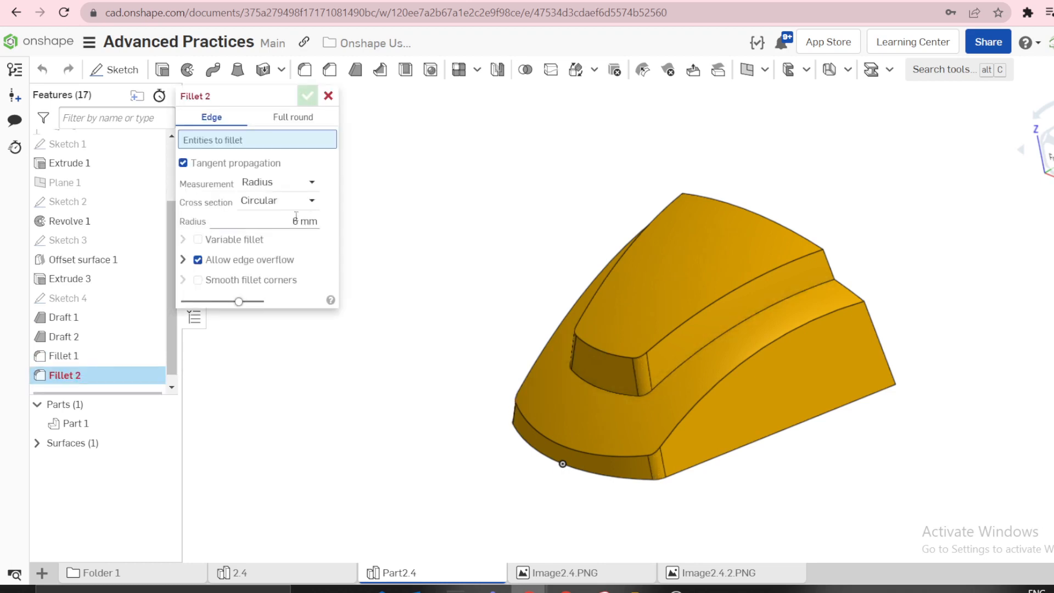
click(296, 220)
text(4)
key(Return)
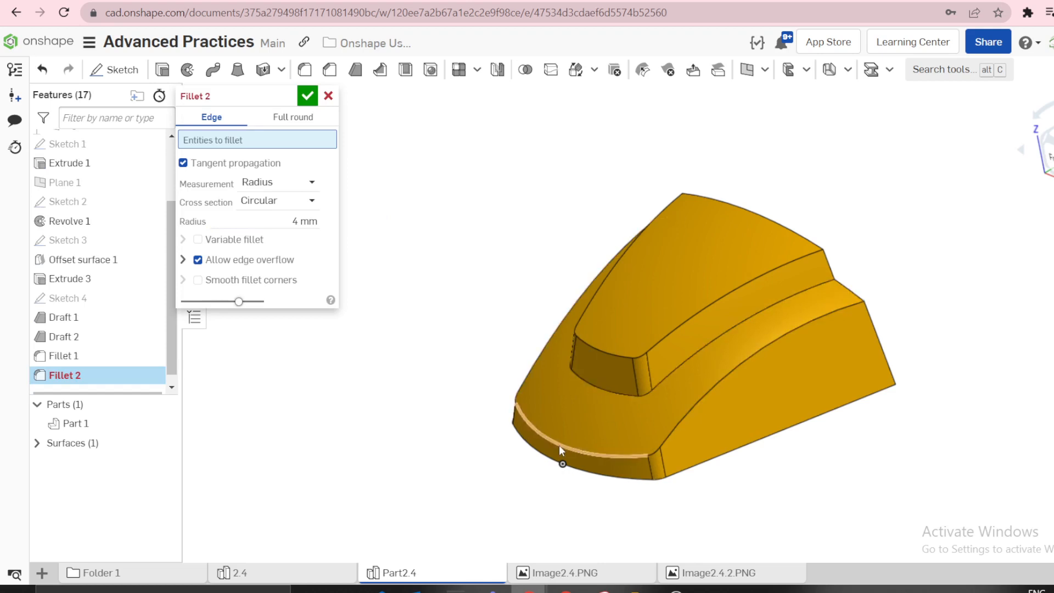
right_click(404, 182)
mouse_move(449, 257)
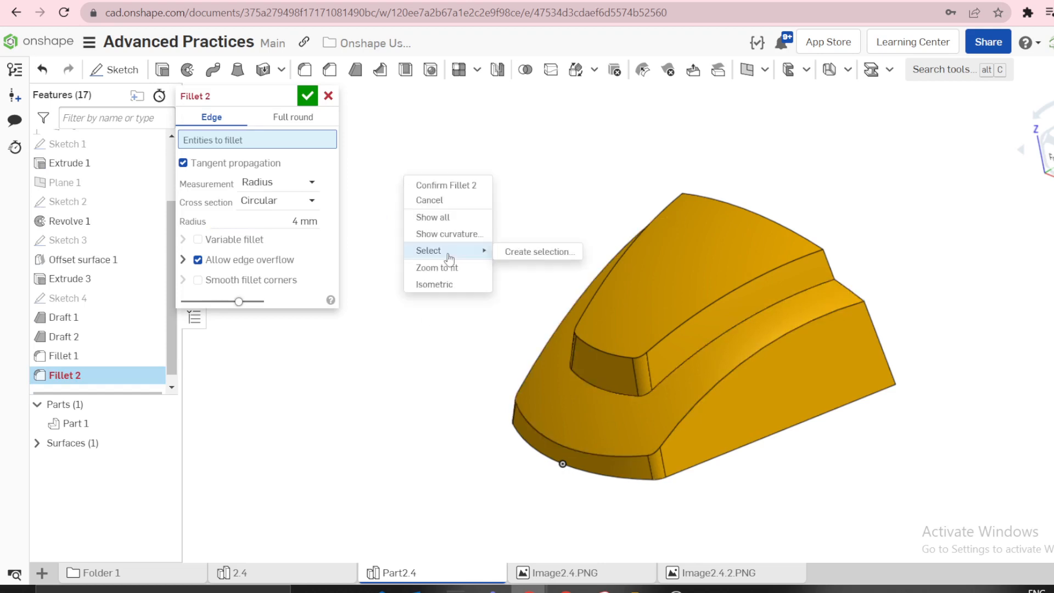
click(536, 251)
click(599, 242)
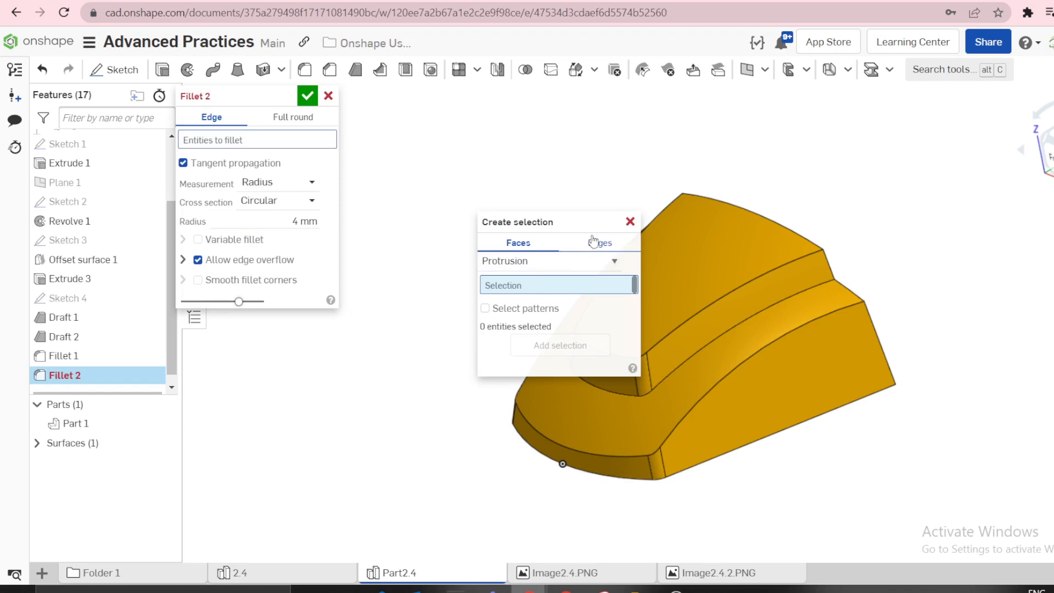
click(525, 261)
click(515, 281)
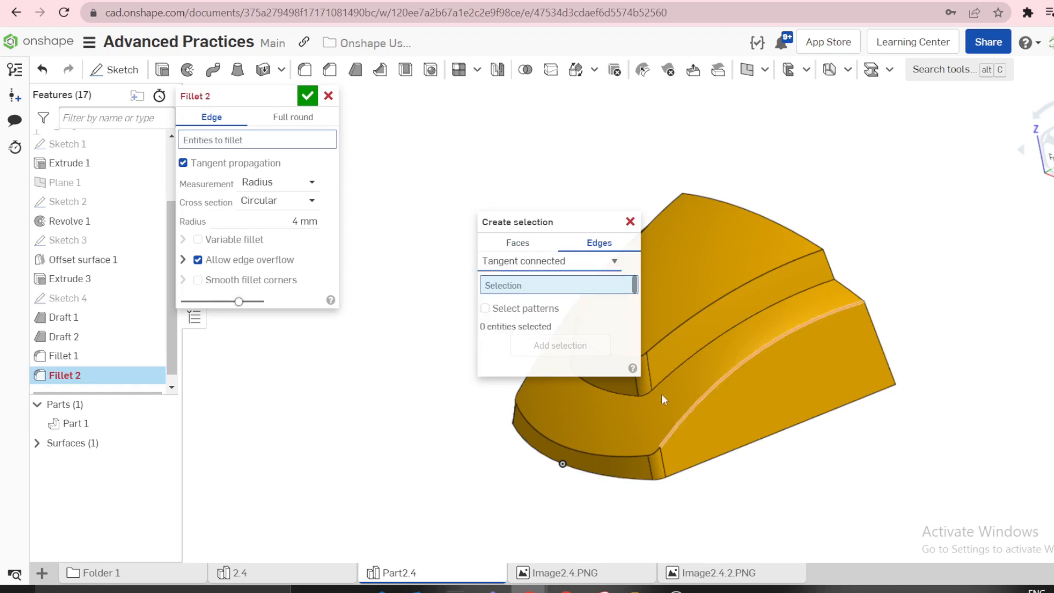
- Add the tangent-connected edges around the base's top and the raised block's top and foot, and apply the 4 mm fillet
click(536, 262)
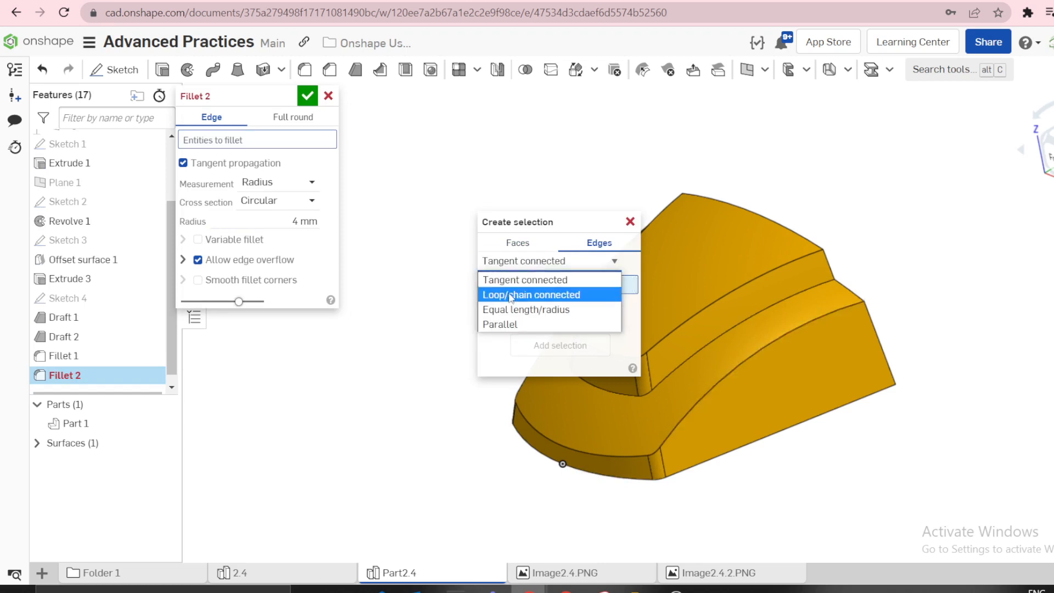
click(527, 294)
click(845, 303)
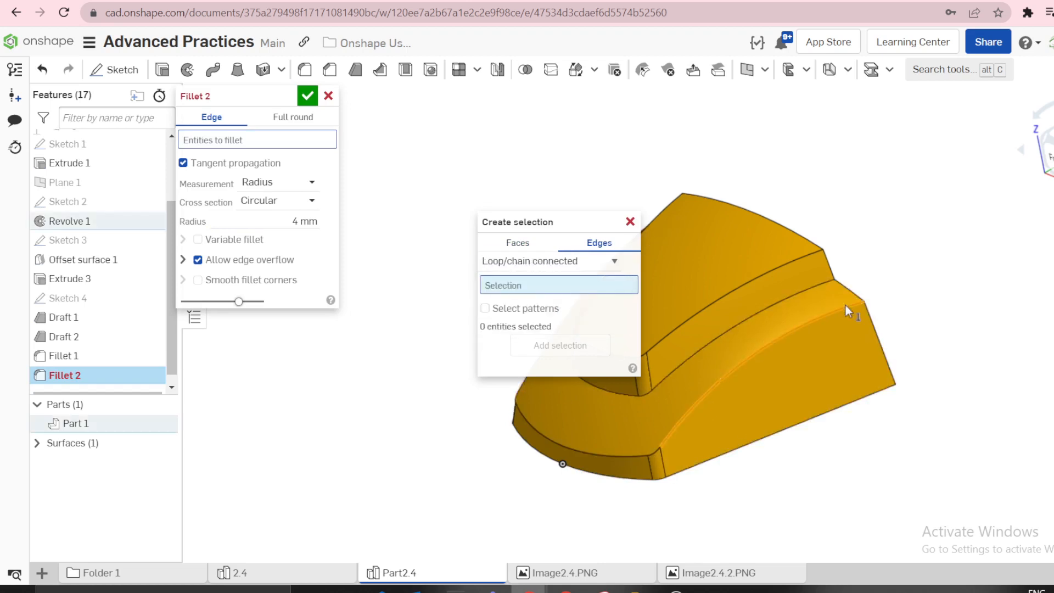
click(576, 263)
click(524, 280)
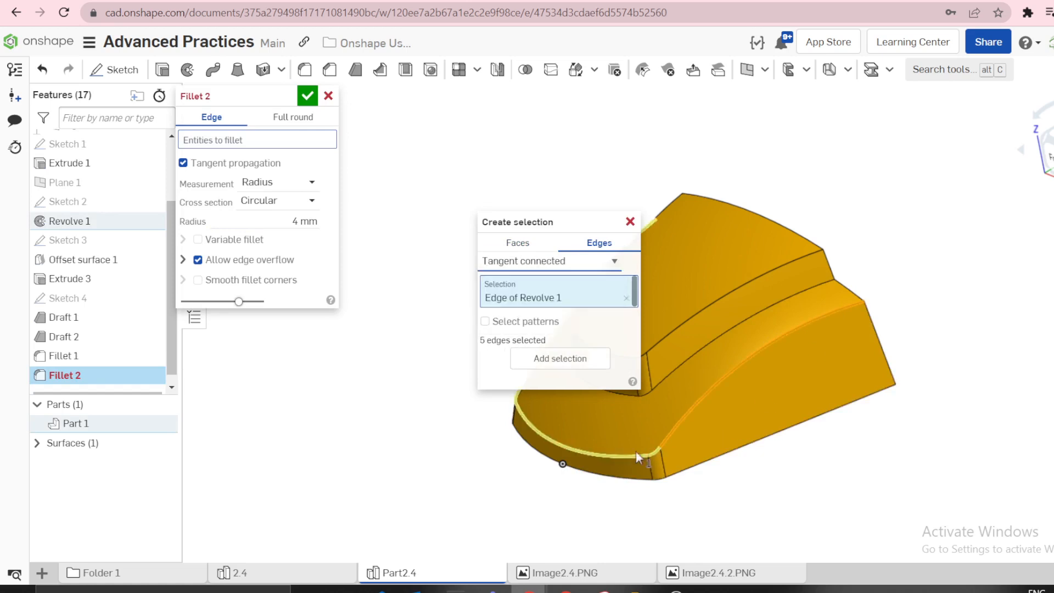
click(633, 452)
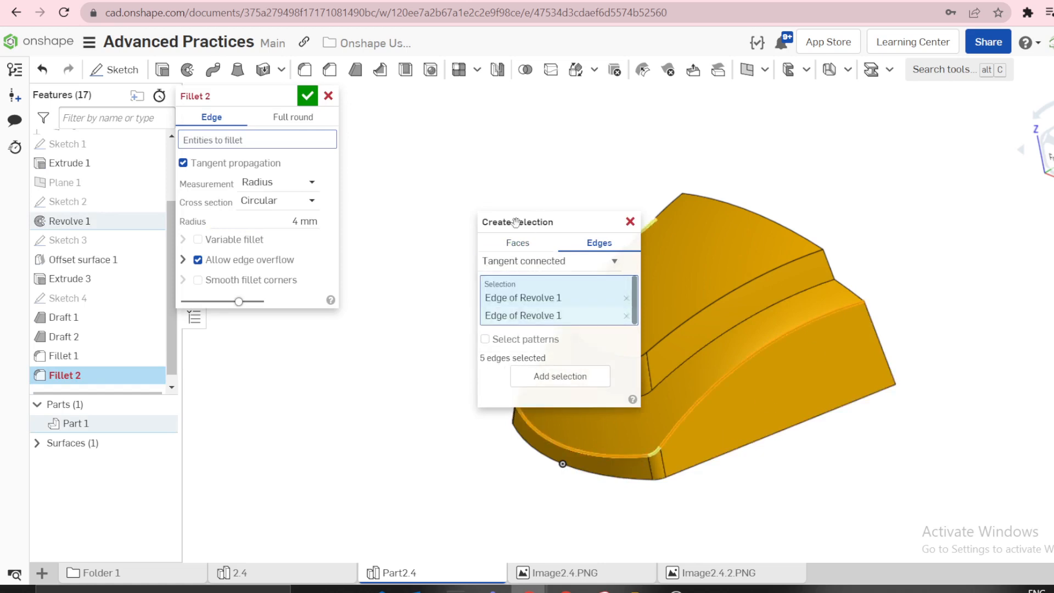
click(687, 322)
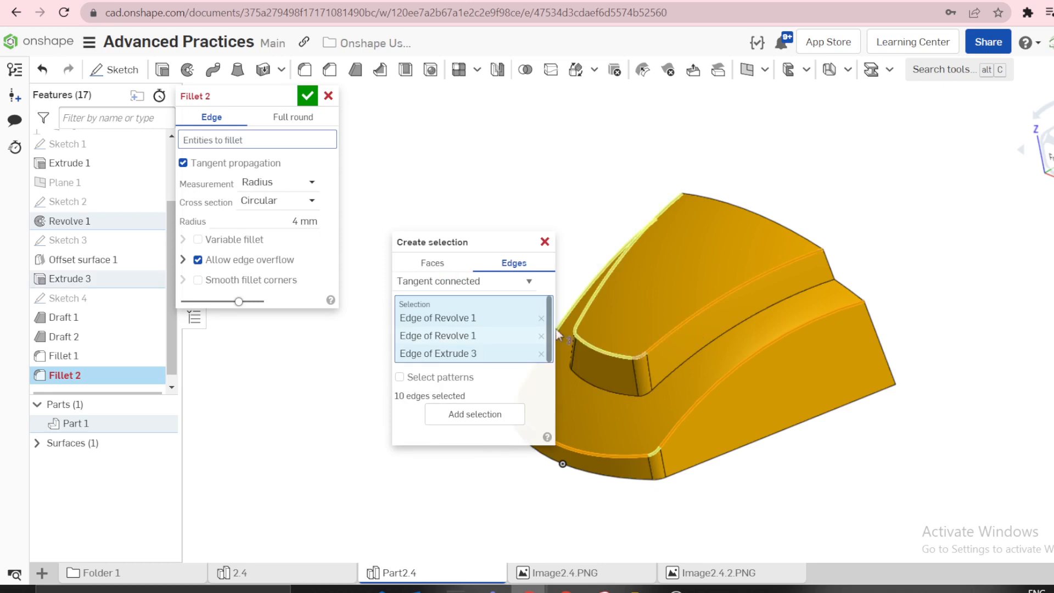
click(668, 373)
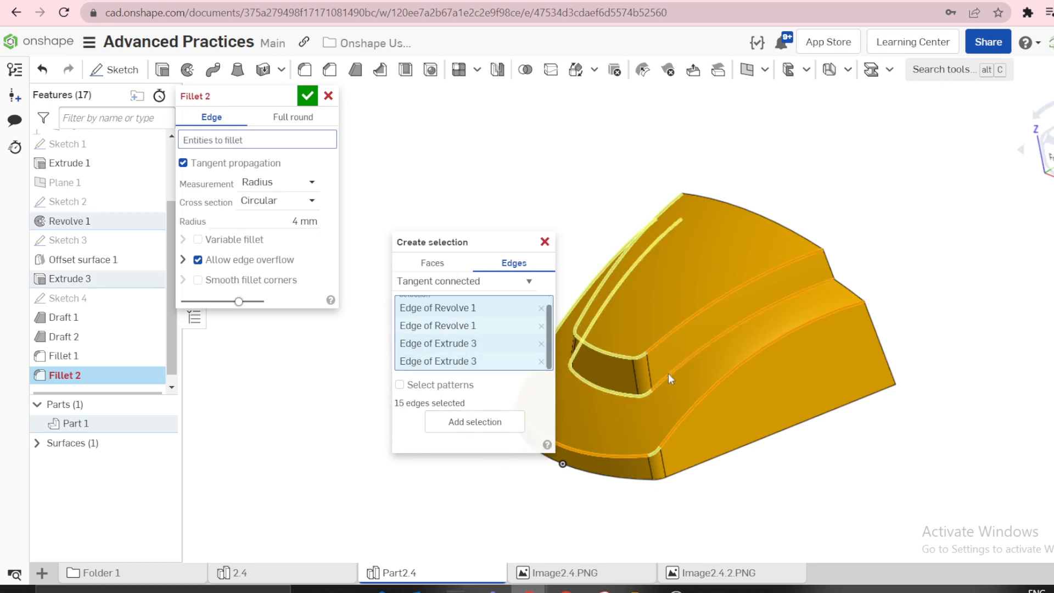
click(473, 422)
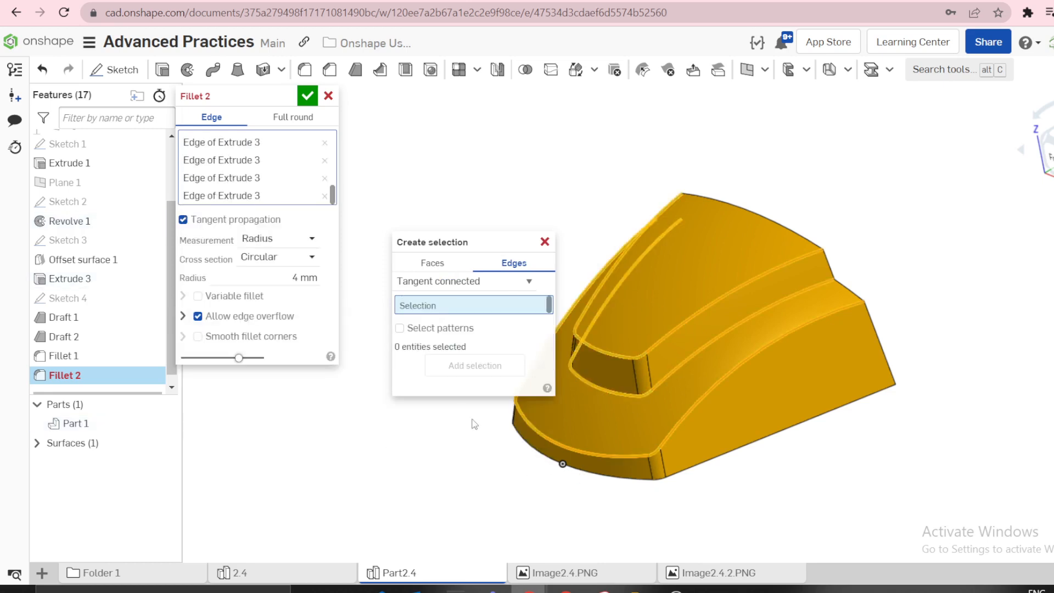
click(544, 243)
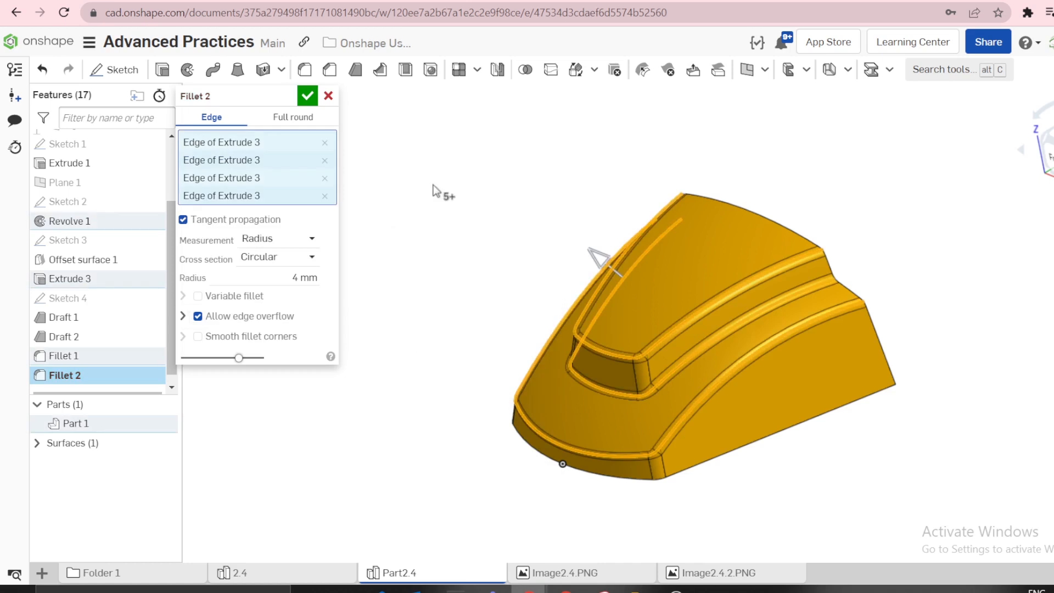
key(Return)
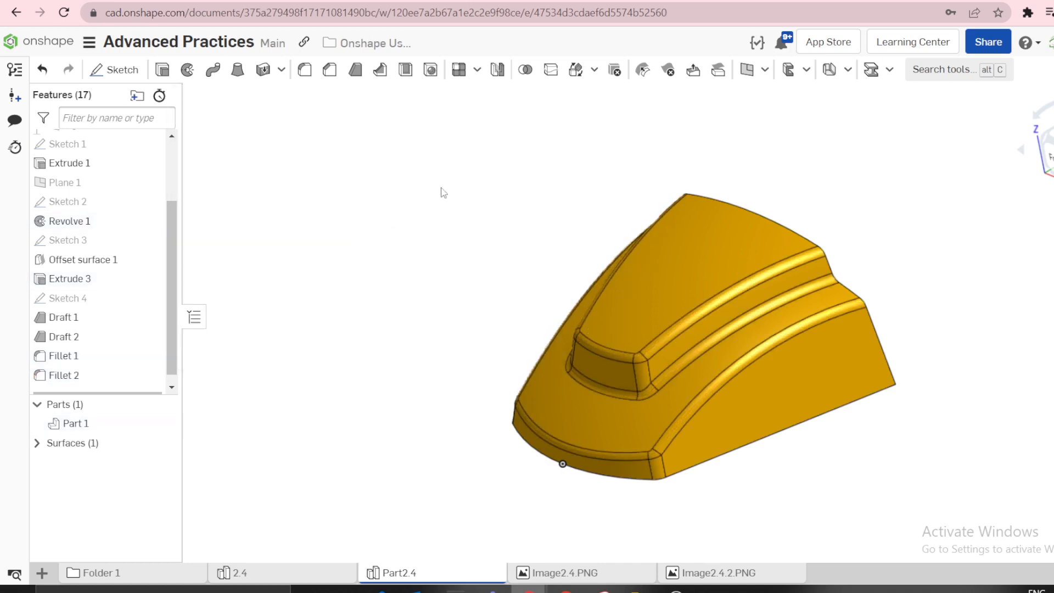
- Check the wall thickness on the Image2.4.PNG drawing and return to the Part2.4 model
key(shift+f)
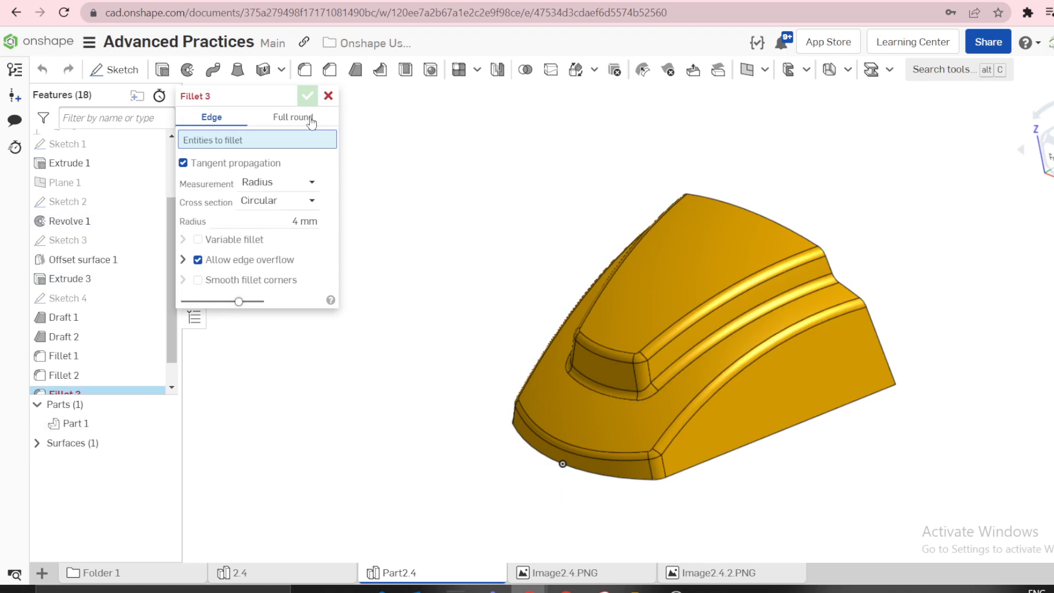
click(327, 96)
mouse_move(564, 237)
right_down()
mouse_move(414, 322)
mouse_move(383, 323)
mouse_move(543, 571)
right_up()
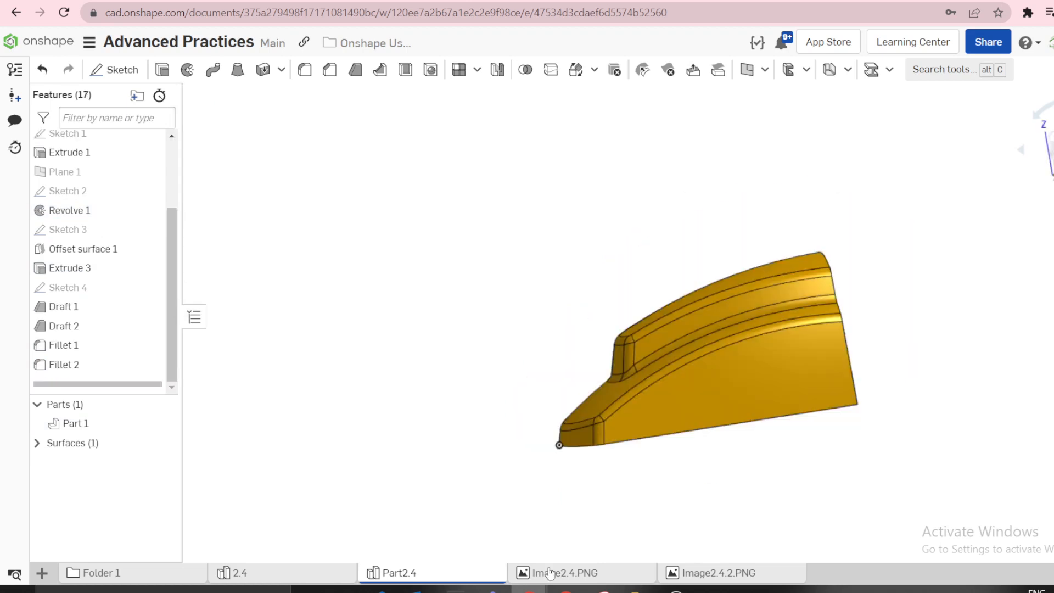
click(546, 574)
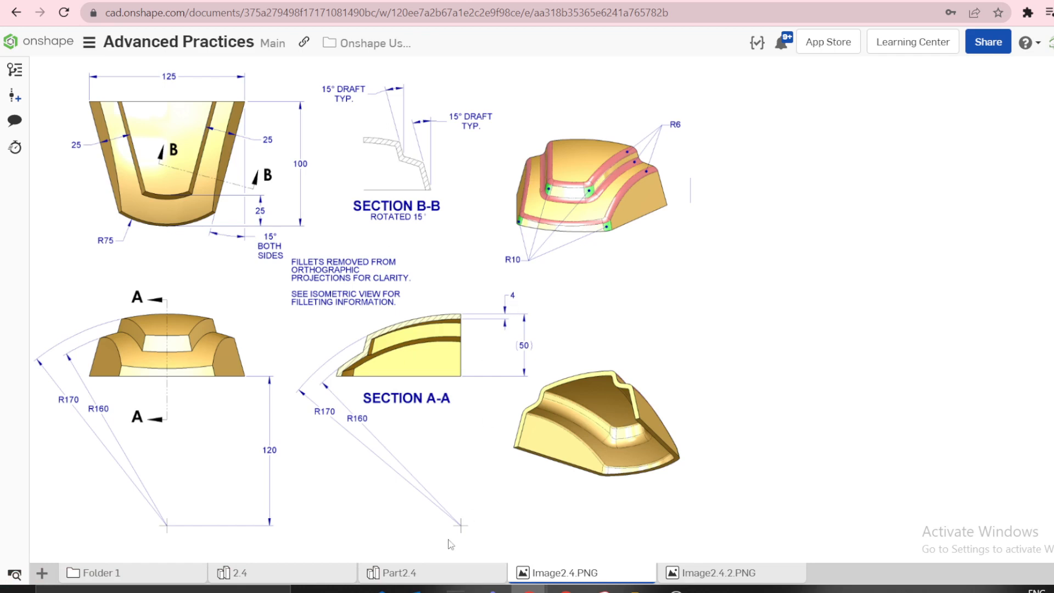
click(386, 574)
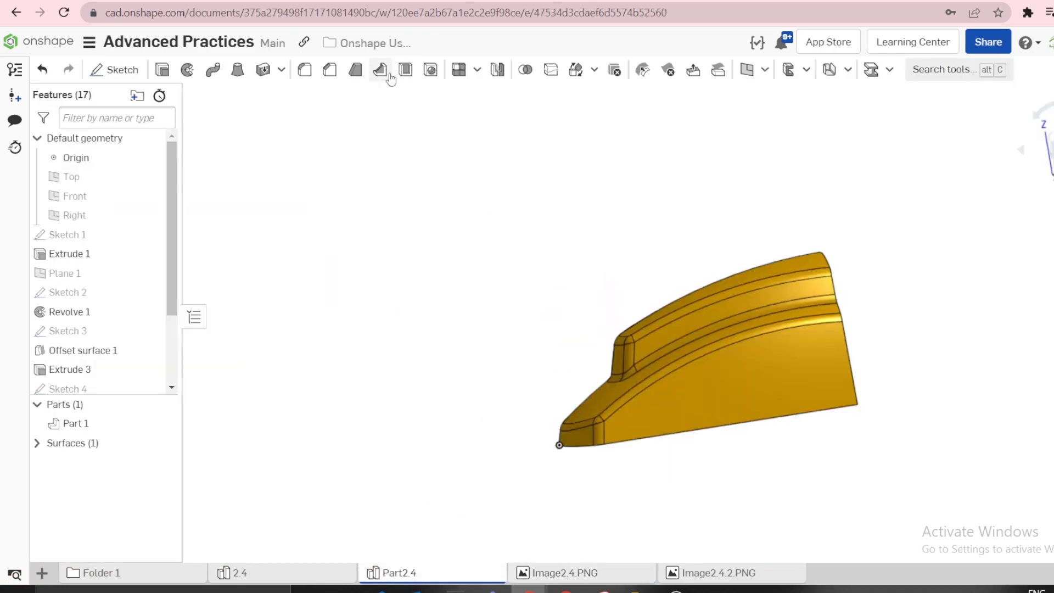
- Shell the part to a 4 mm wall thickness, removing the bottom face and the flat rear face
click(405, 70)
right_drag(471, 278, 369, 211)
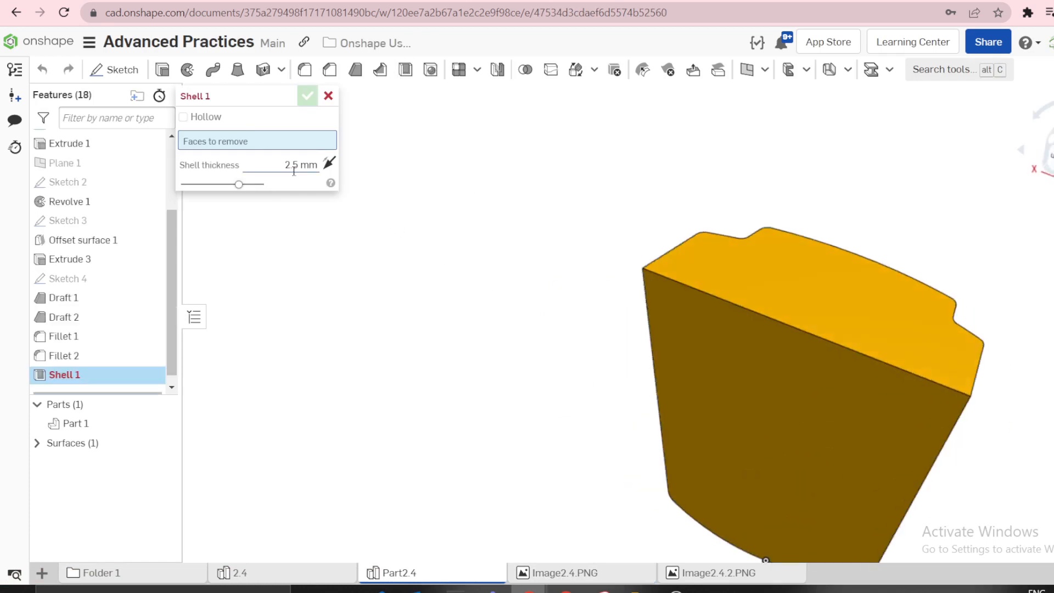
click(293, 165)
text(4)
key(Return)
click(707, 393)
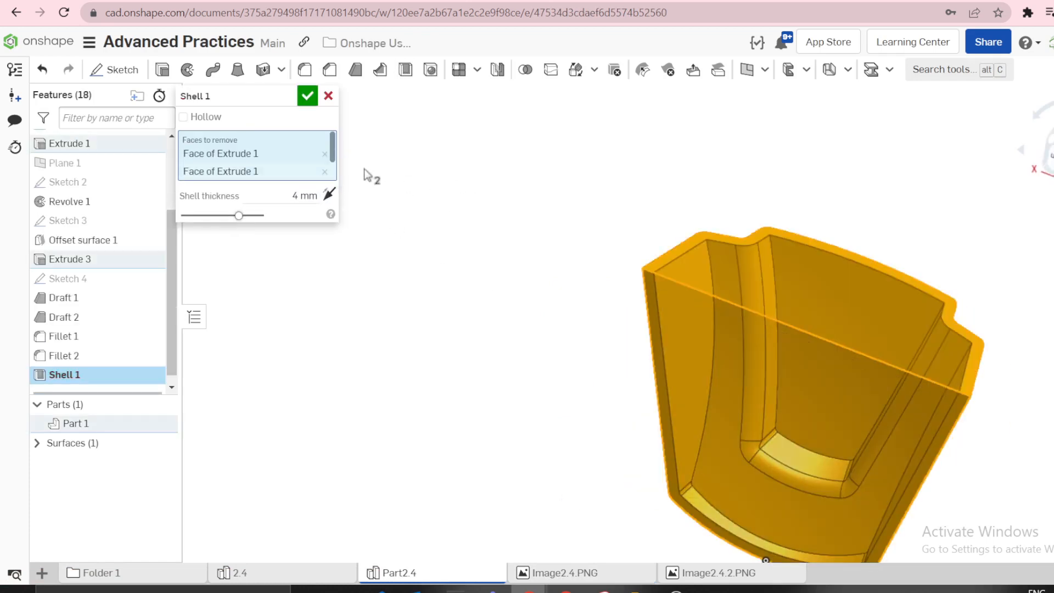
click(311, 100)
- View the outside of the shelled part and open the Image2.4.PNG drawing to compare its fillets and shape
right_drag(366, 165, 802, 295)
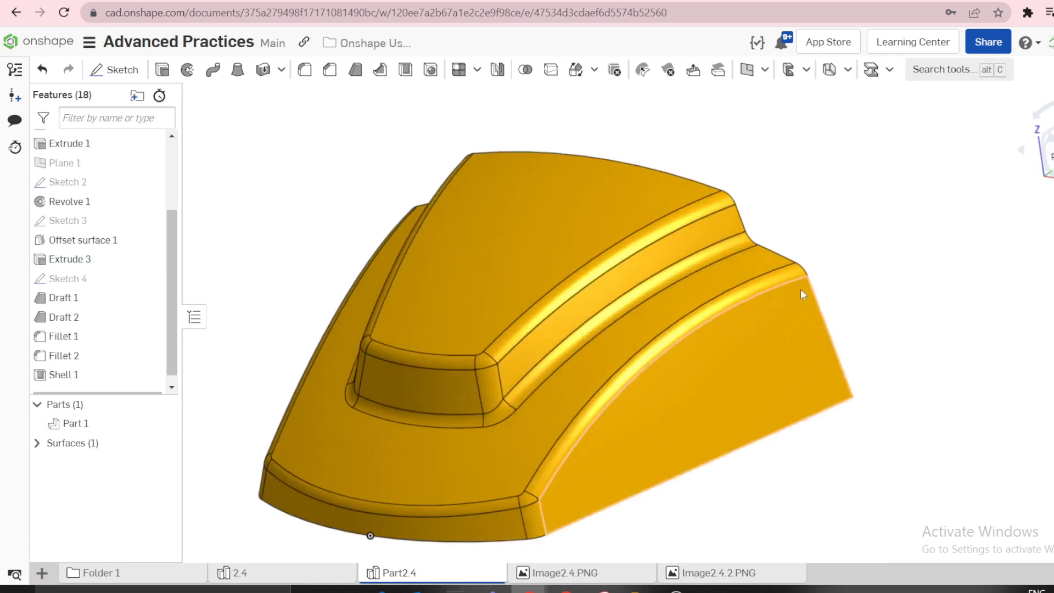
click(557, 576)
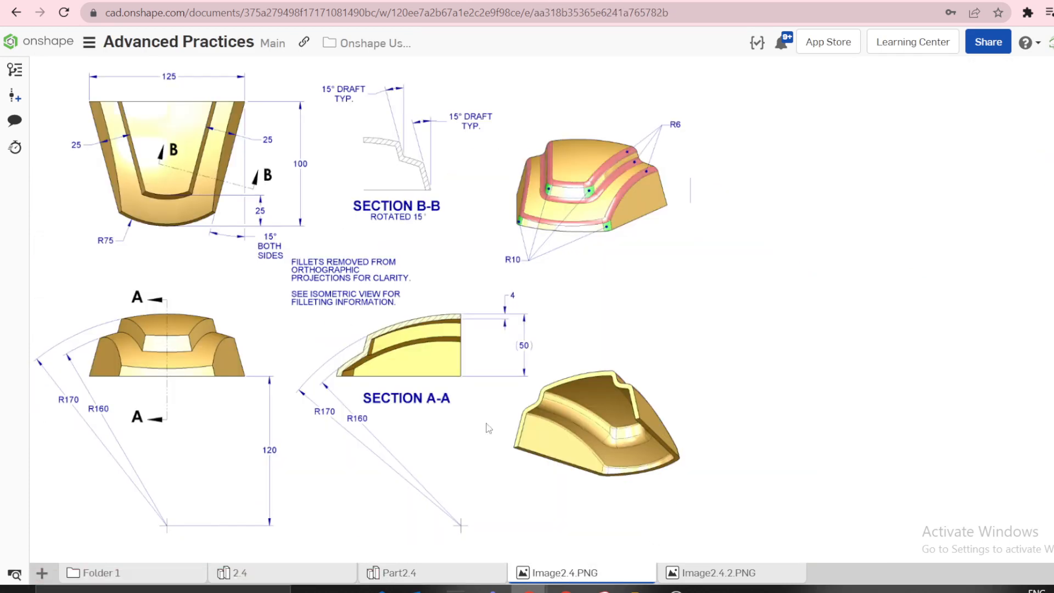
- View the Image2.4.2.PNG drawing and review the feature history of Part2.4
click(737, 577)
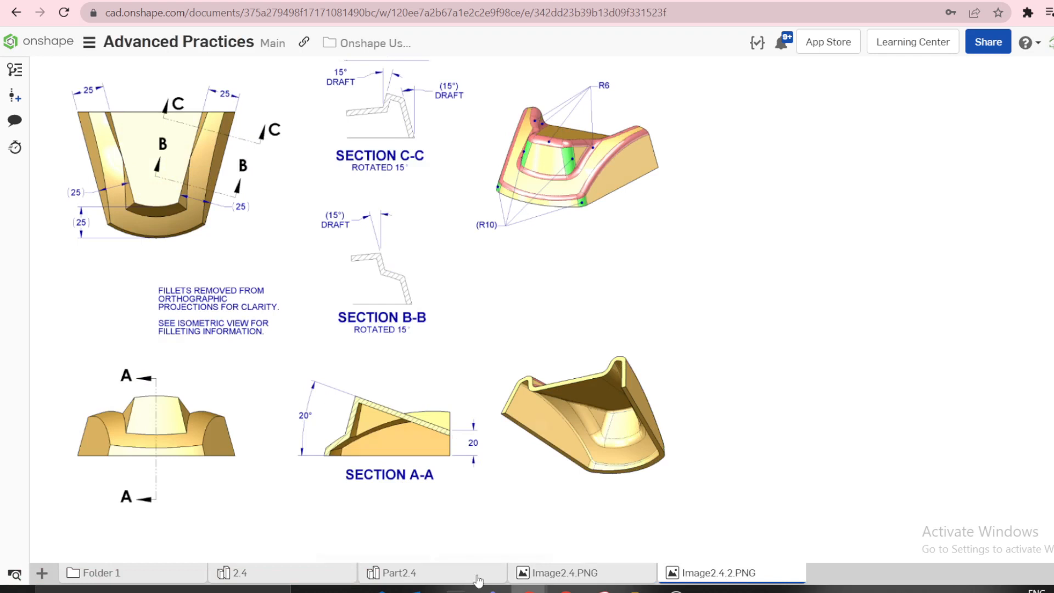
click(445, 581)
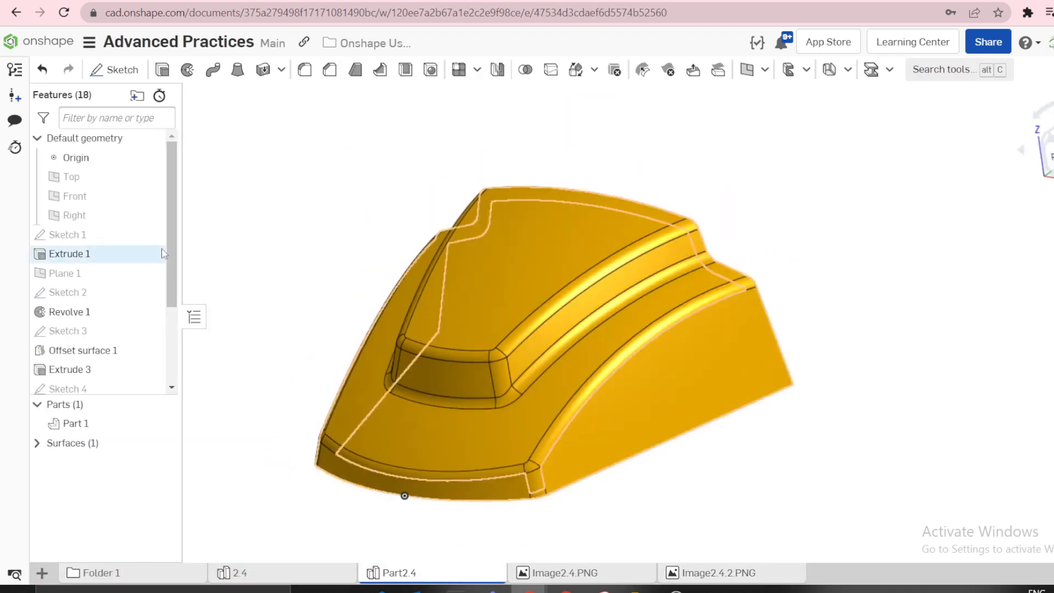
scroll(485, 355, down, 3)
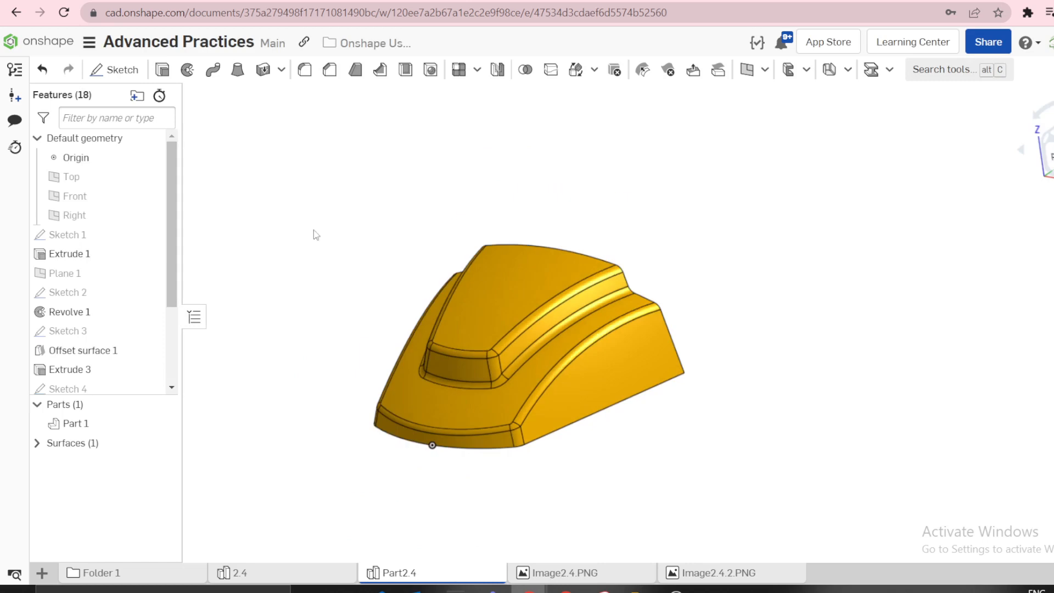
scroll(176, 252, down, 3)
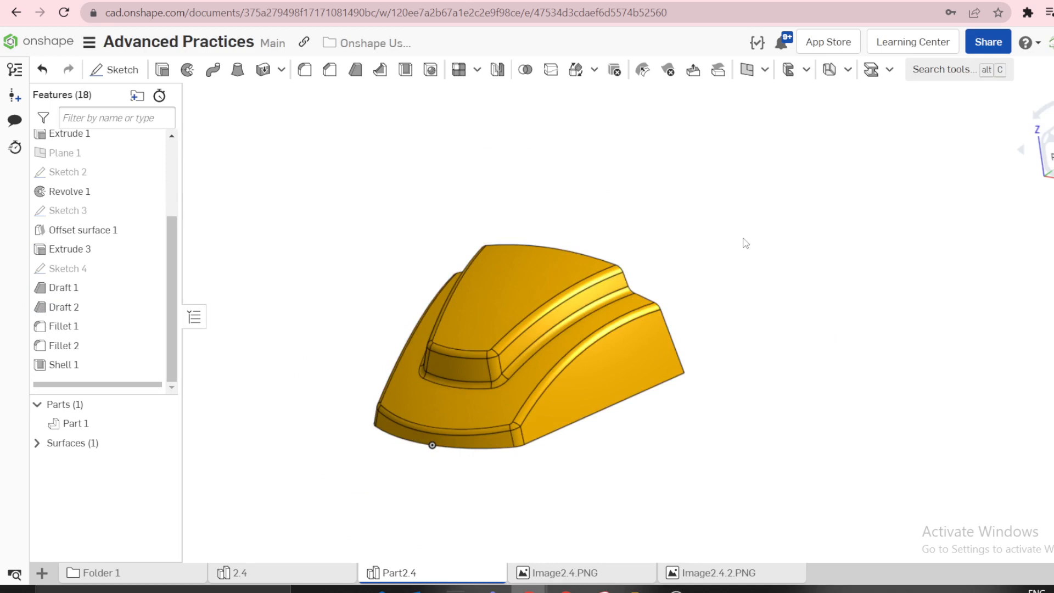
scroll(131, 336, up, 5)
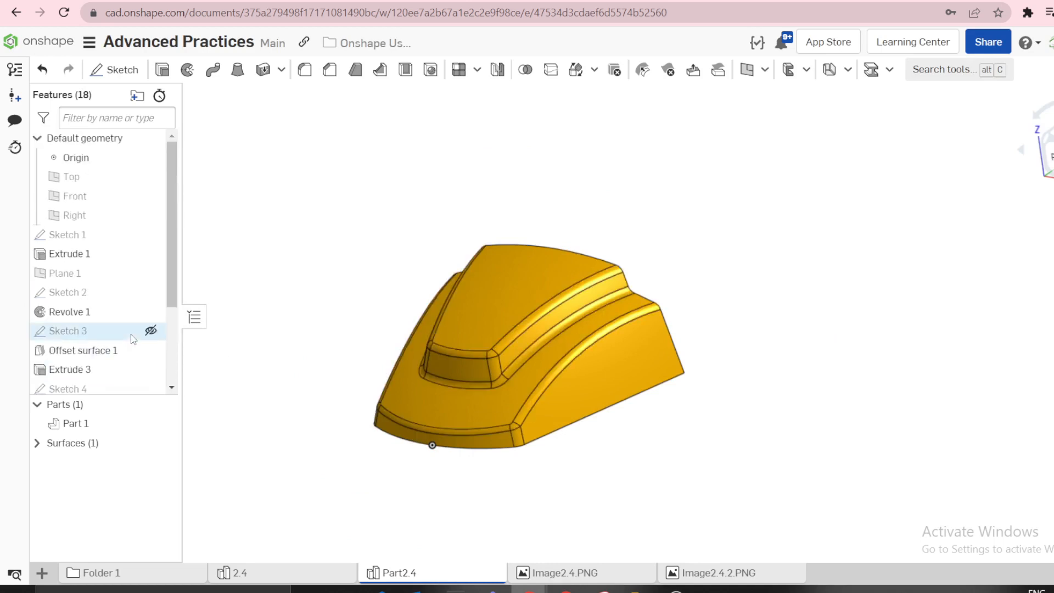
- Roll the feature history back to just after Extrude 1, and advance it past Revolve 1 to just after Extrude 3
right_click(83, 262)
click(130, 411)
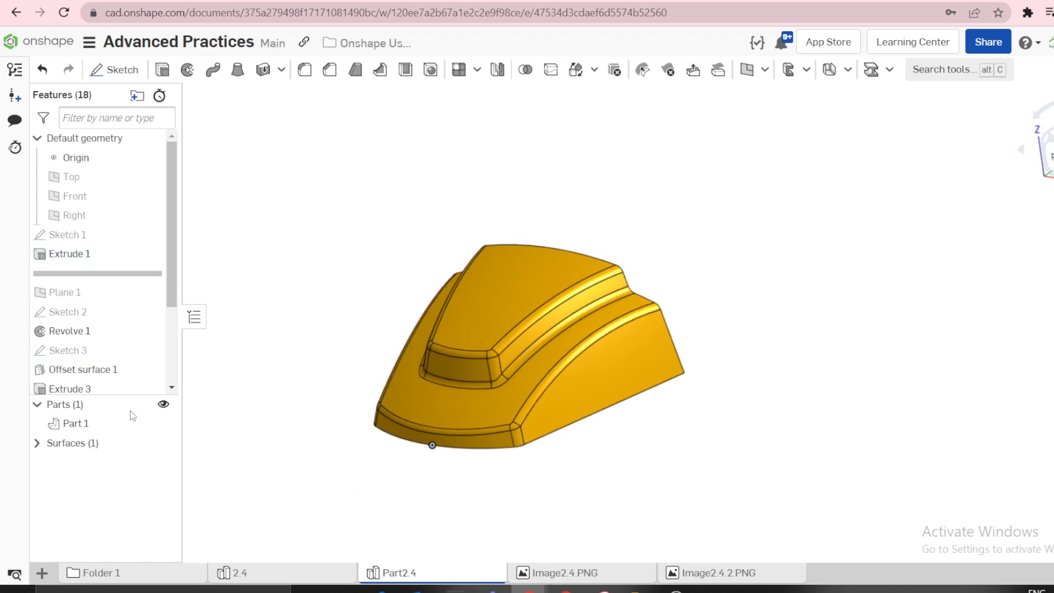
scroll(412, 279, down, 3)
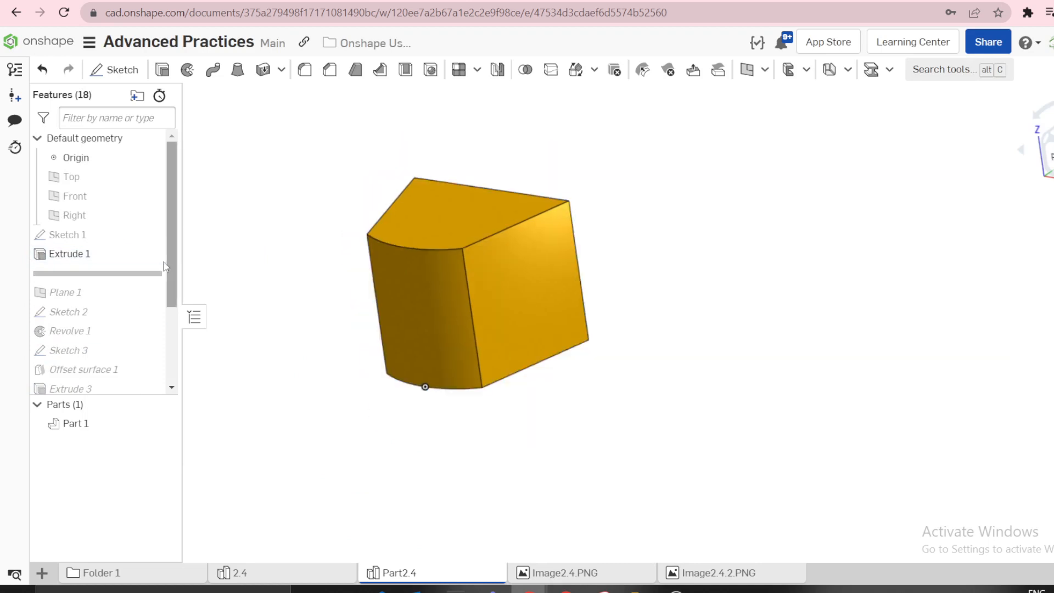
drag(147, 278, 106, 348)
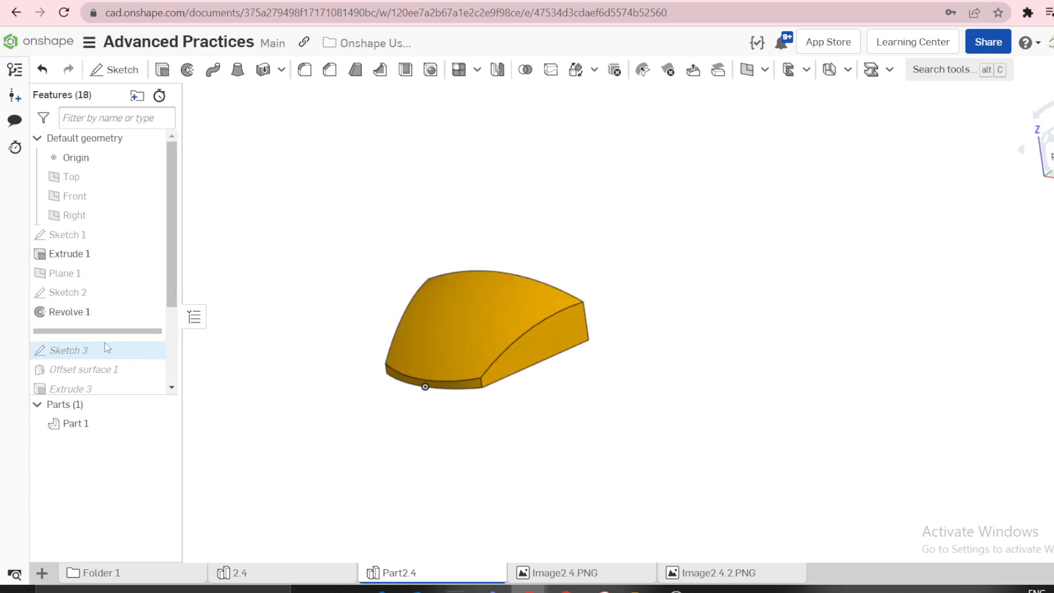
scroll(121, 222, down, 3)
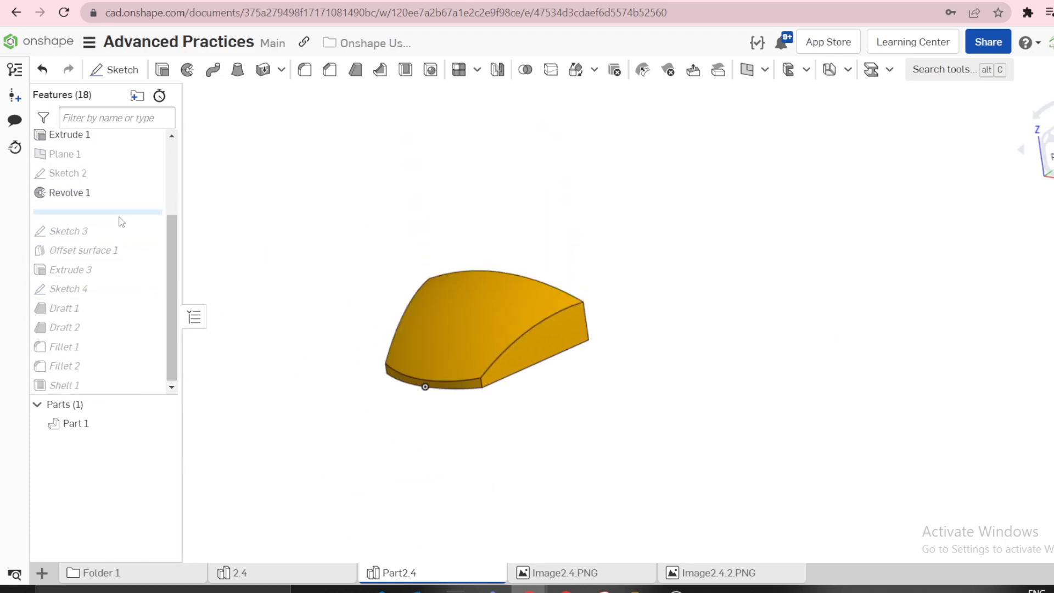
mouse_move(121, 213)
mouse_down()
mouse_move(99, 285)
mouse_move(104, 268)
mouse_up()
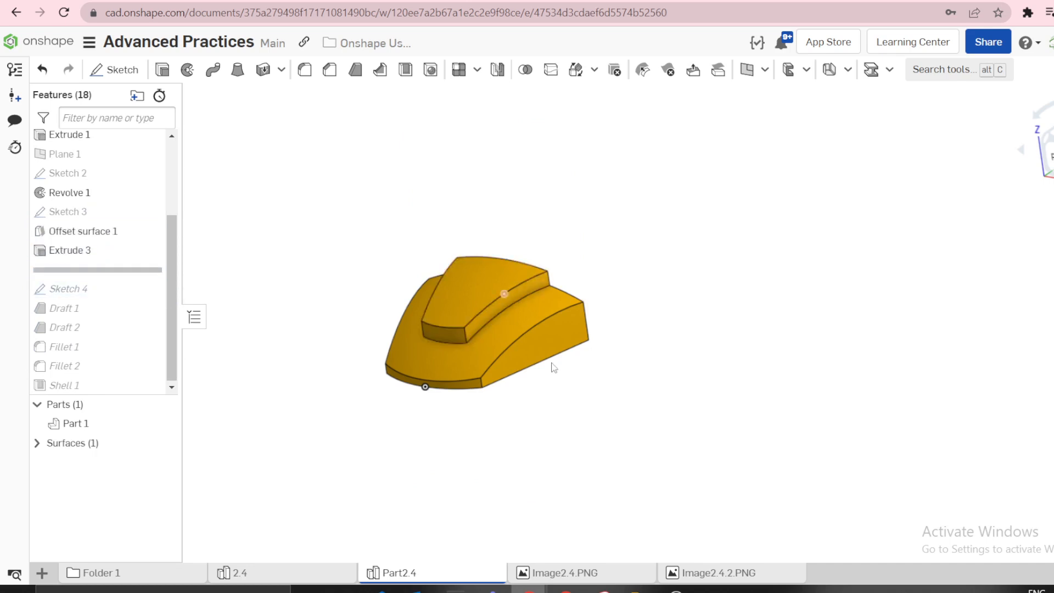
- Compare the Image2.4.2.PNG and Image2.4.PNG drawings and return to the Part2.4 model
click(681, 578)
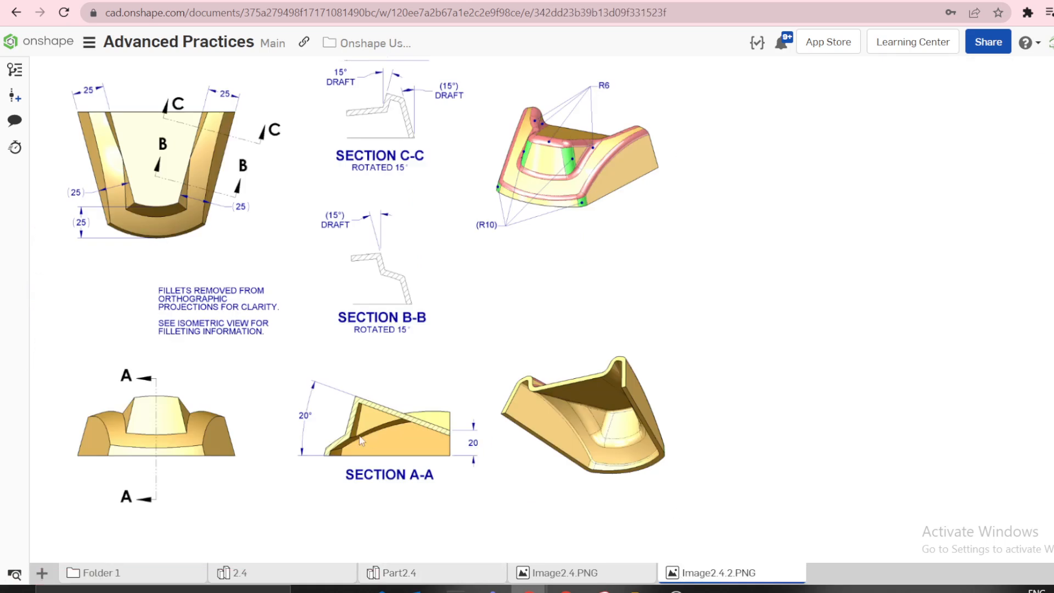
click(555, 574)
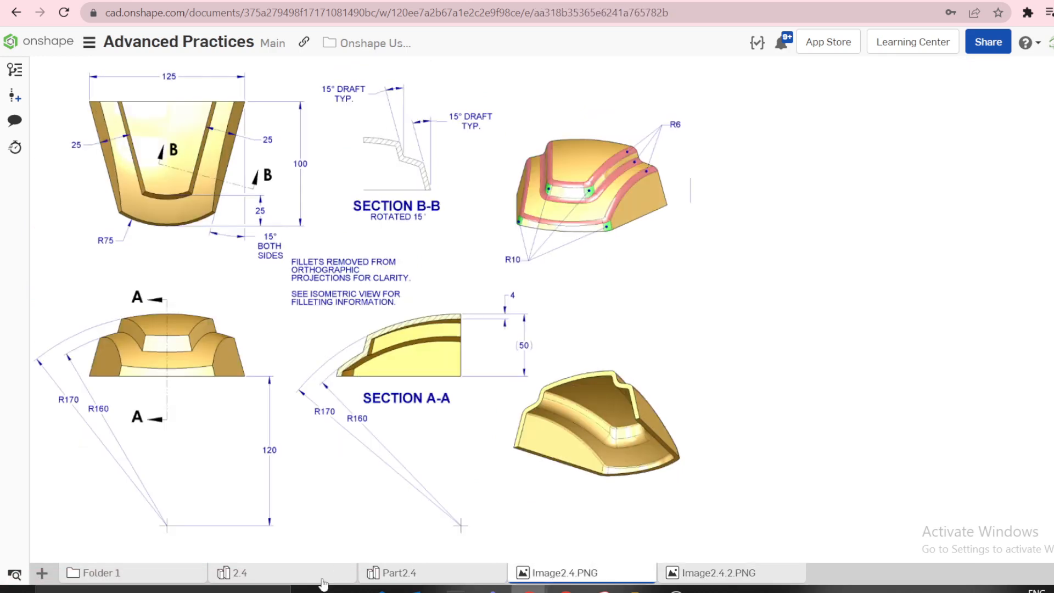
click(395, 576)
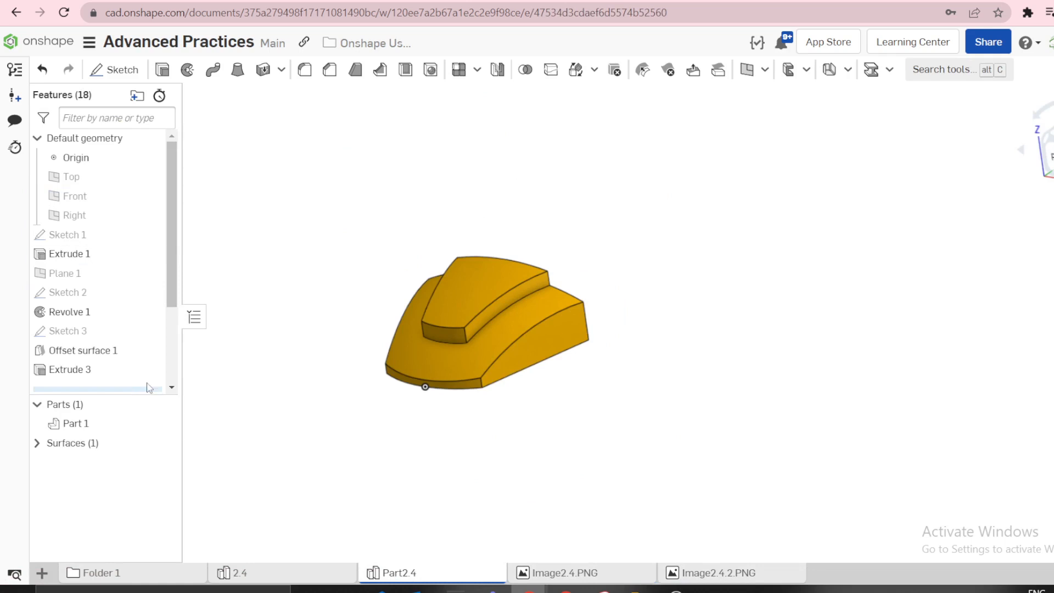
- Roll the feature history back to just after Offset surface 1 and show the offset surface above the part
drag(107, 392, 106, 365)
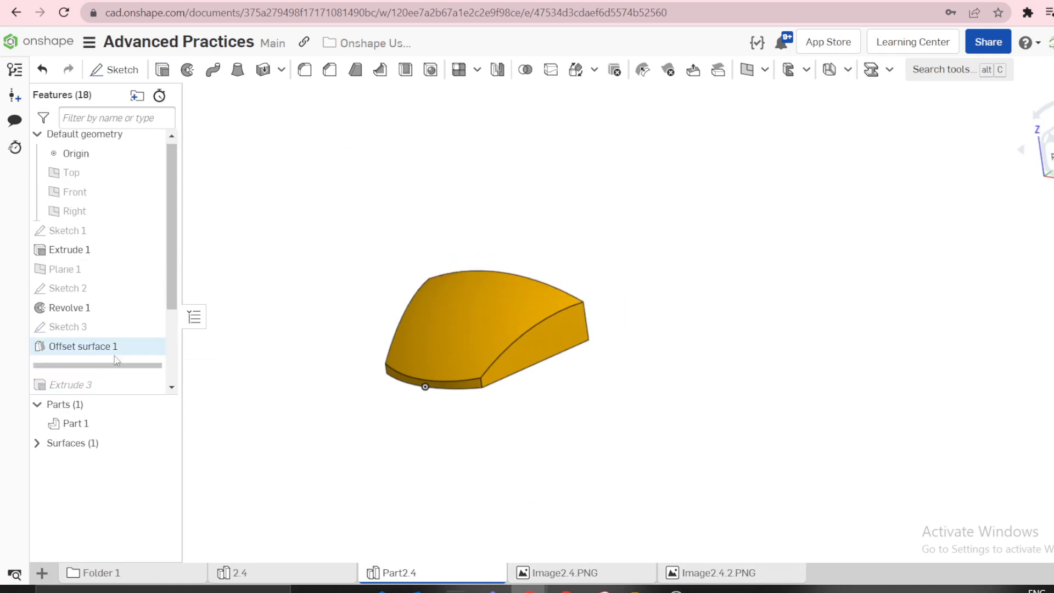
right_click(98, 349)
click(237, 335)
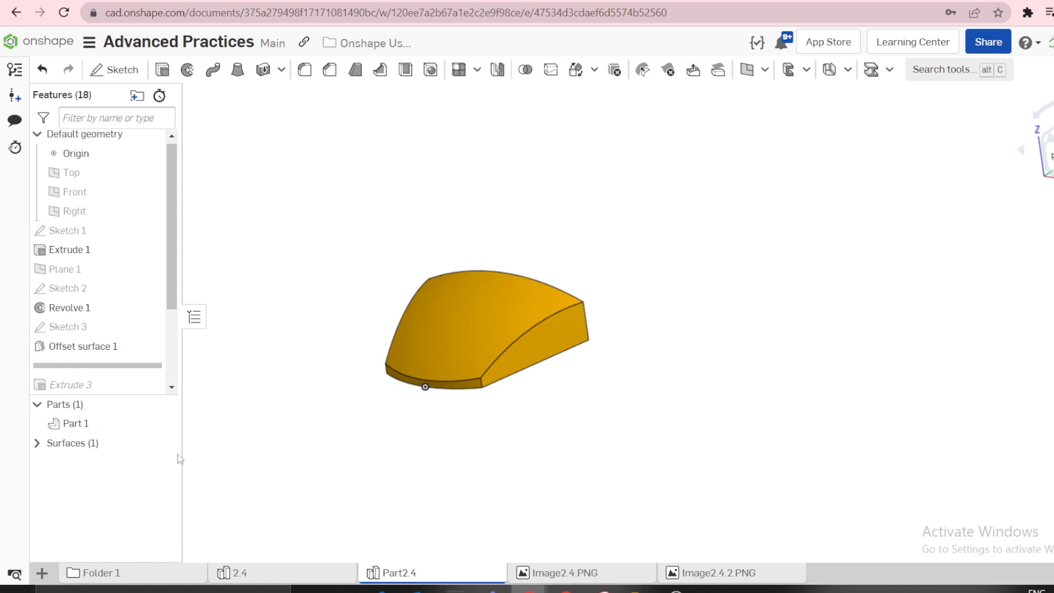
click(163, 442)
mouse_move(356, 267)
right_down()
mouse_move(258, 301)
mouse_move(232, 323)
mouse_move(280, 287)
mouse_move(228, 310)
mouse_move(238, 252)
mouse_move(238, 294)
right_up()
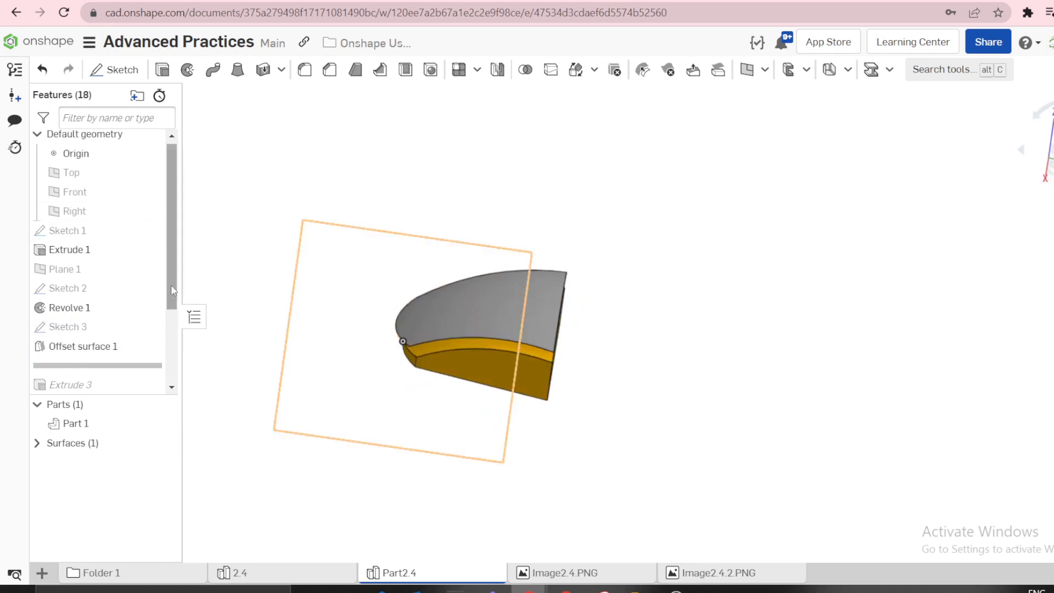
- Start a sketch on the Right plane and draw a slanted line across the part, descending from above its front to behind its rear edge
scroll(90, 219, up, 1)
right_click(85, 216)
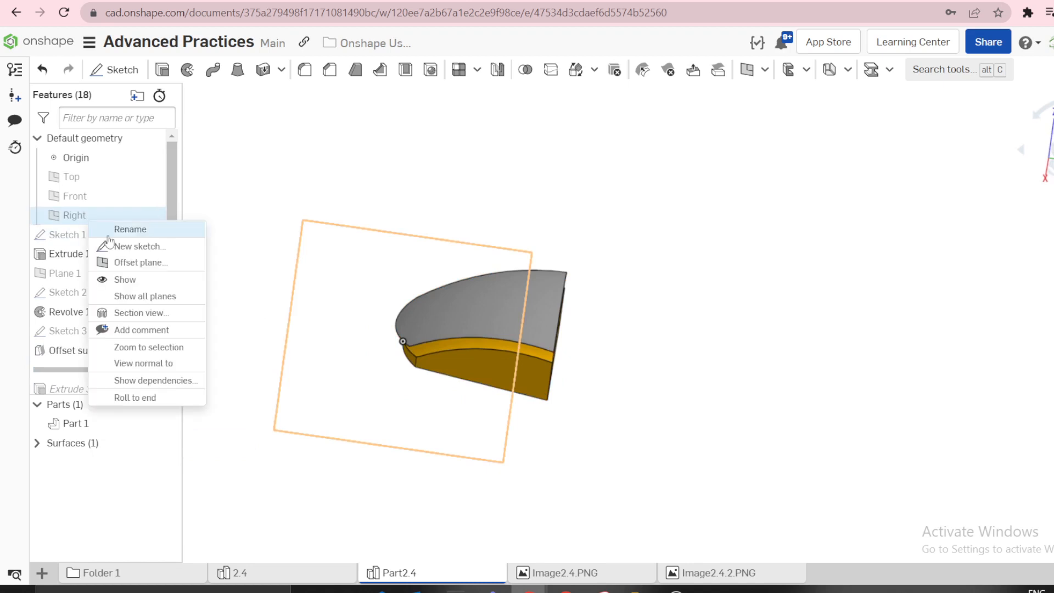
click(137, 247)
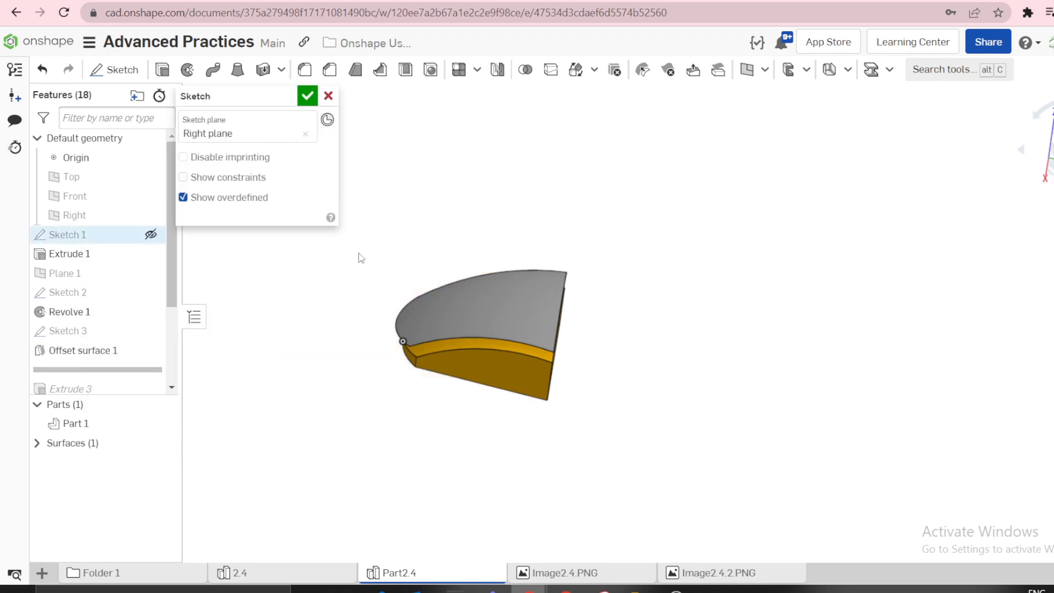
key(l)
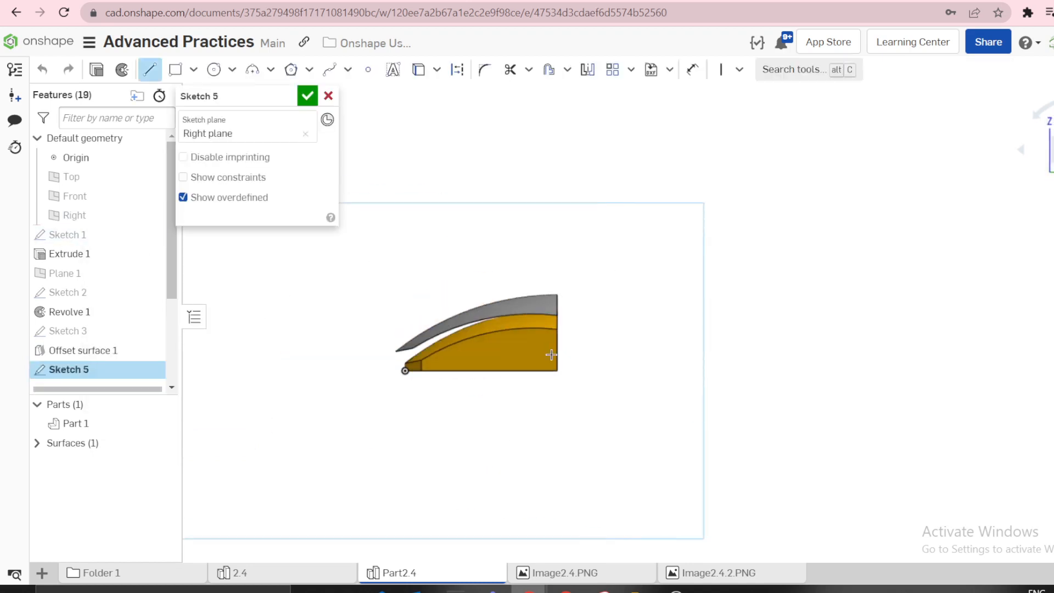
click(608, 345)
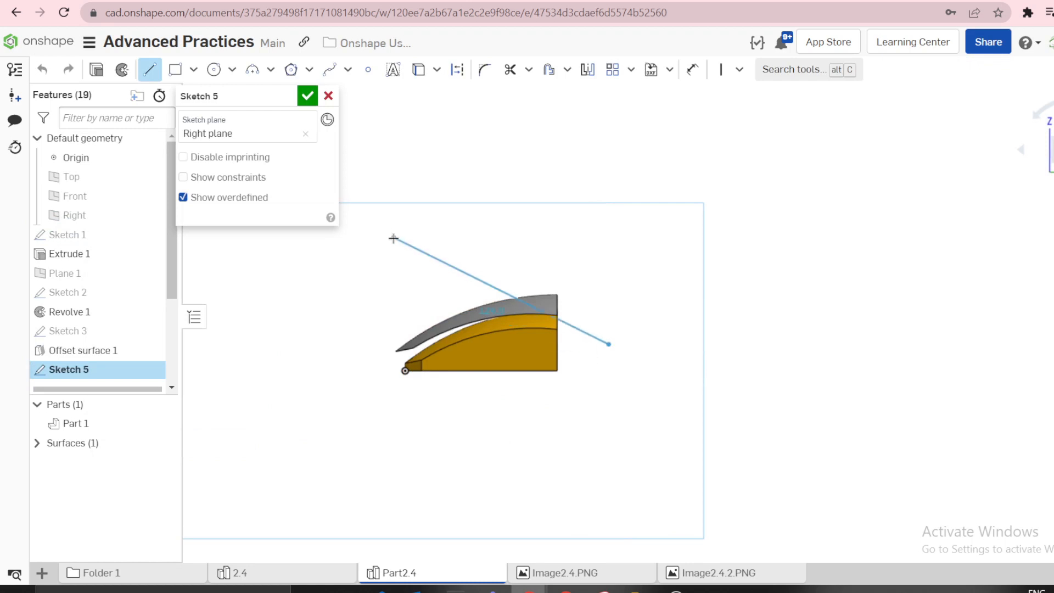
click(393, 238)
key(Escape)
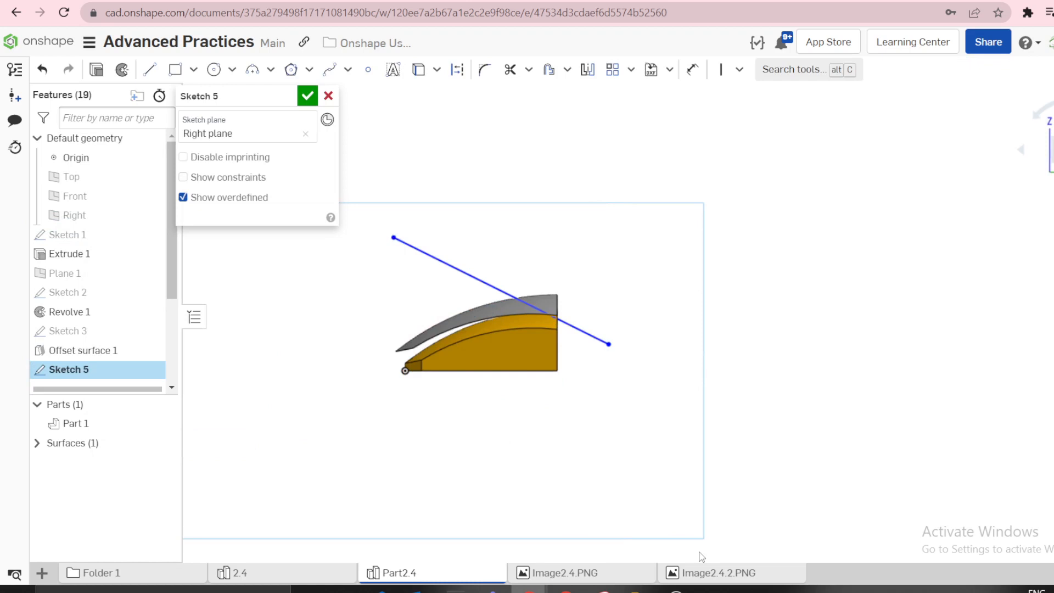
- Try vertical and horizontal constraints between the line's lower endpoint and the part's bottom rear corner, undoing each
click(557, 371)
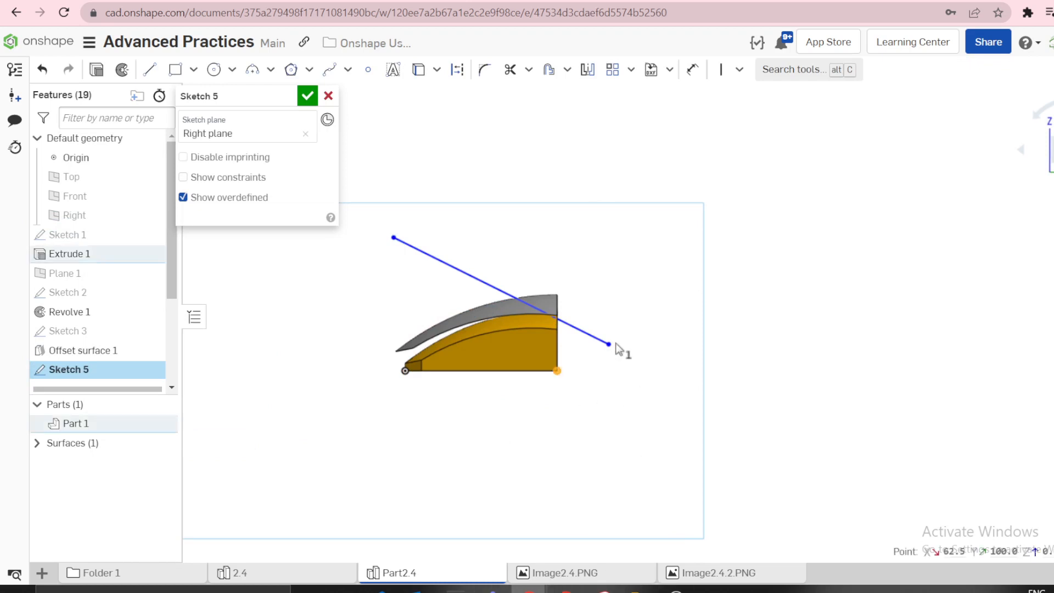
click(605, 348)
key(v)
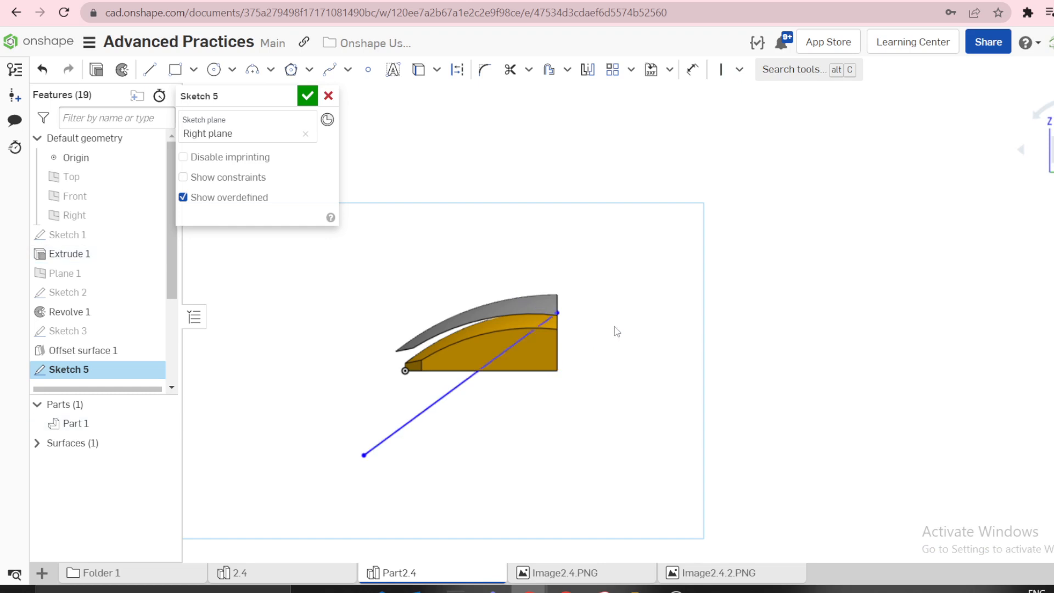
key(ctrl+z)
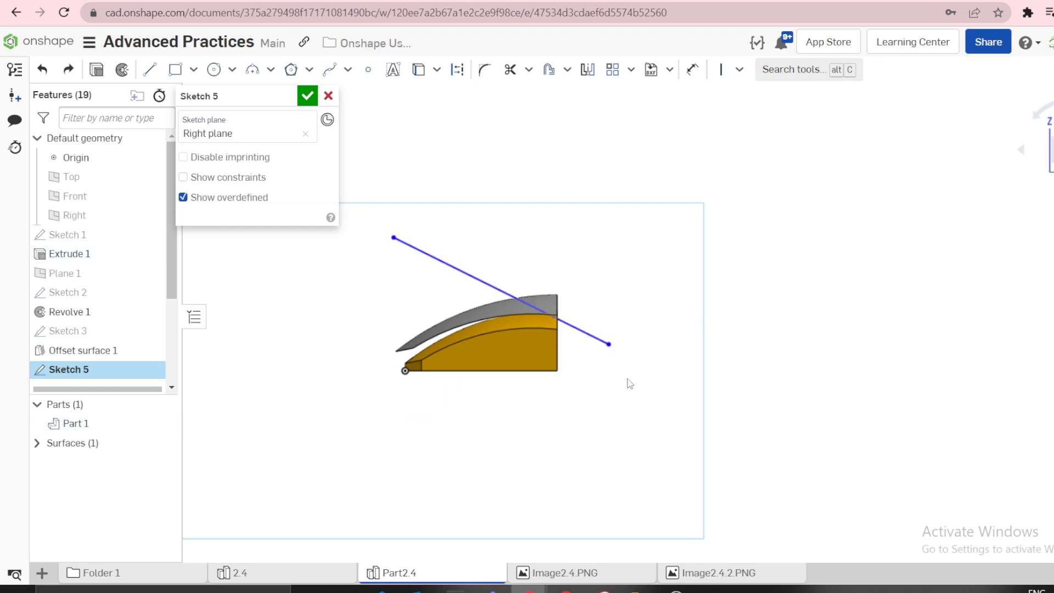
click(609, 344)
click(556, 371)
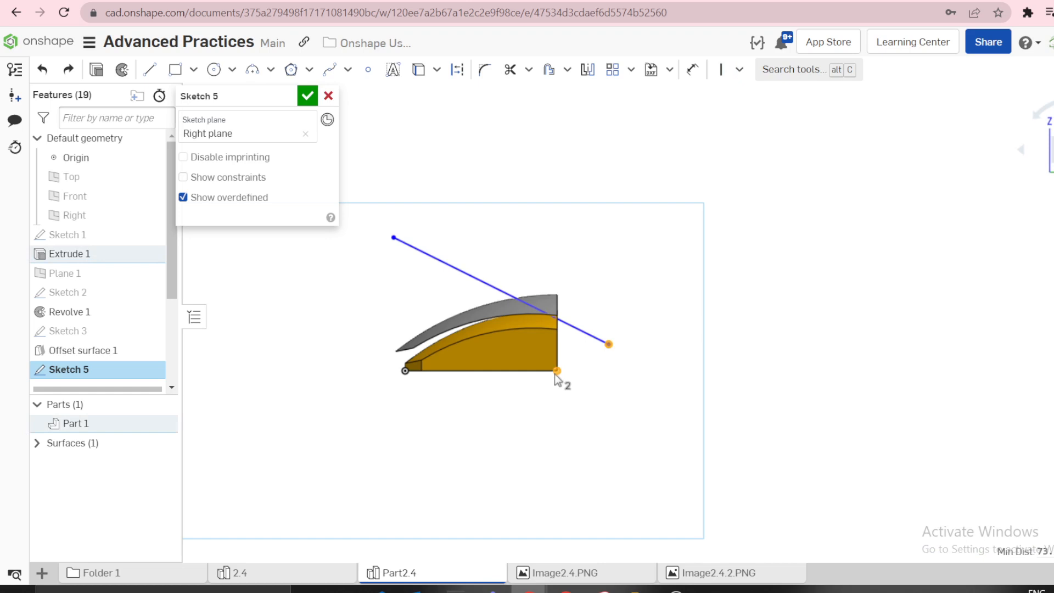
key(h)
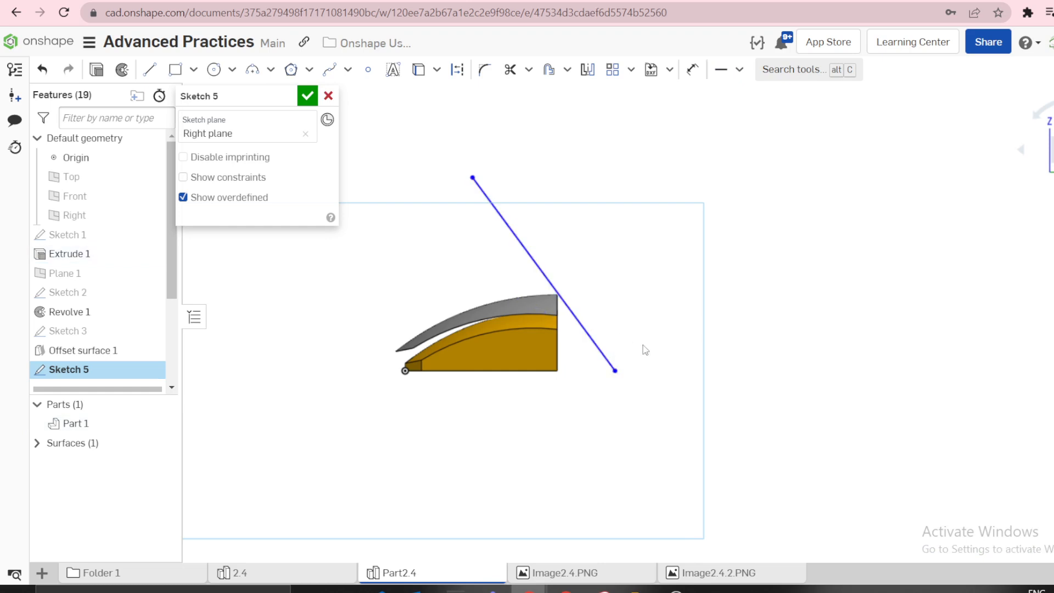
key(ctrl+z)
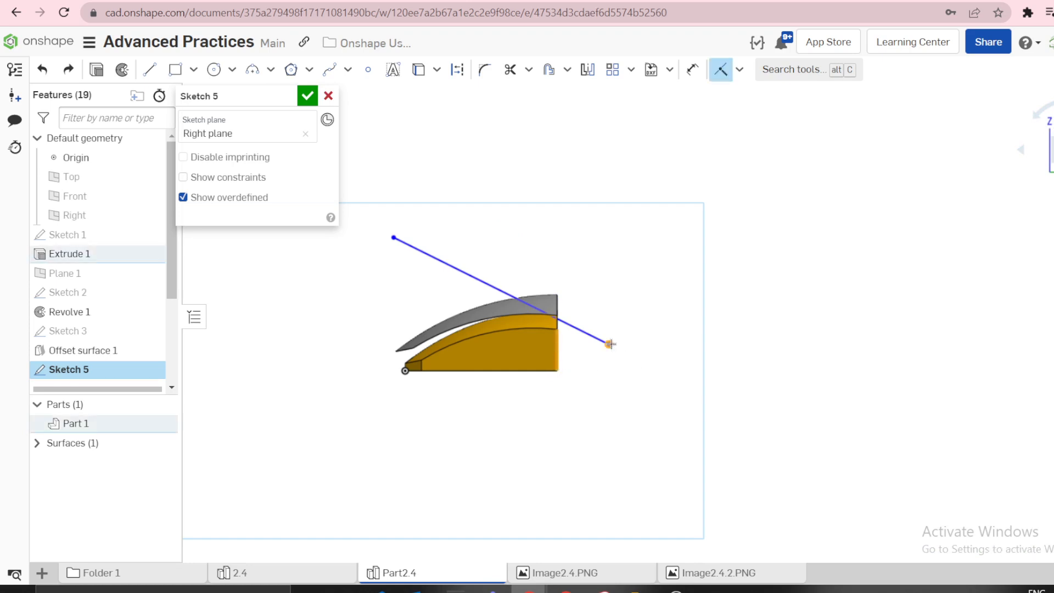
- Make the line's lower endpoint coincident with the part's vertical rear edge and dimension its height from the bottom rear corner
click(721, 69)
key(d)
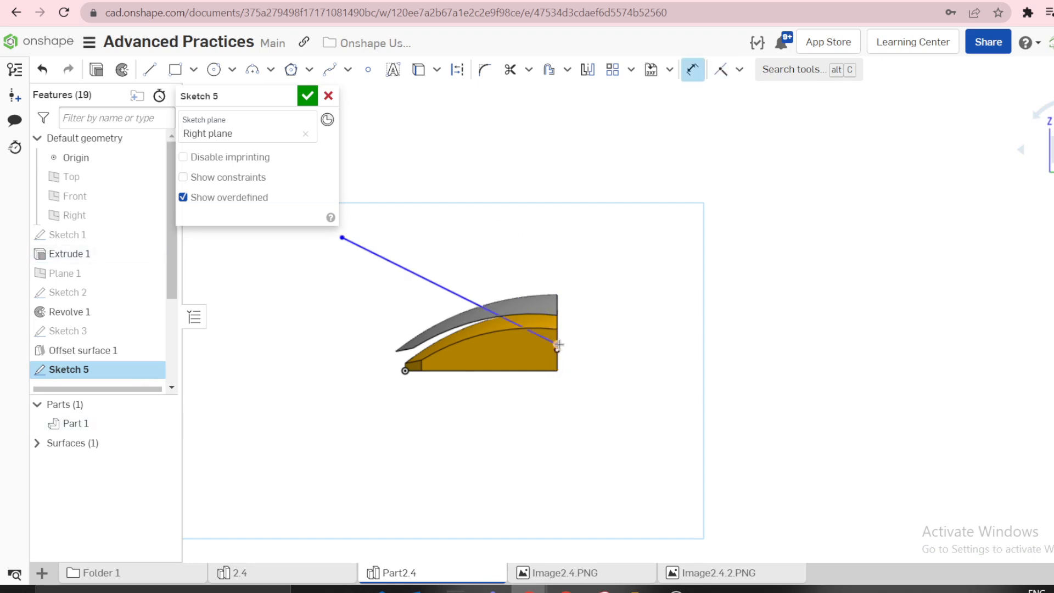
scroll(561, 376, up, 5)
click(549, 283)
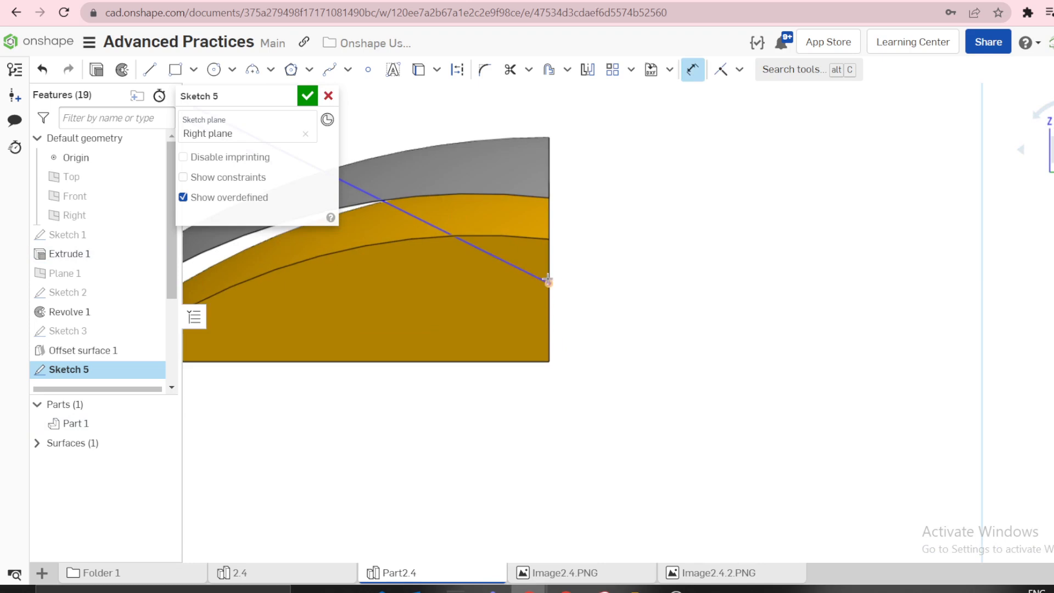
click(548, 361)
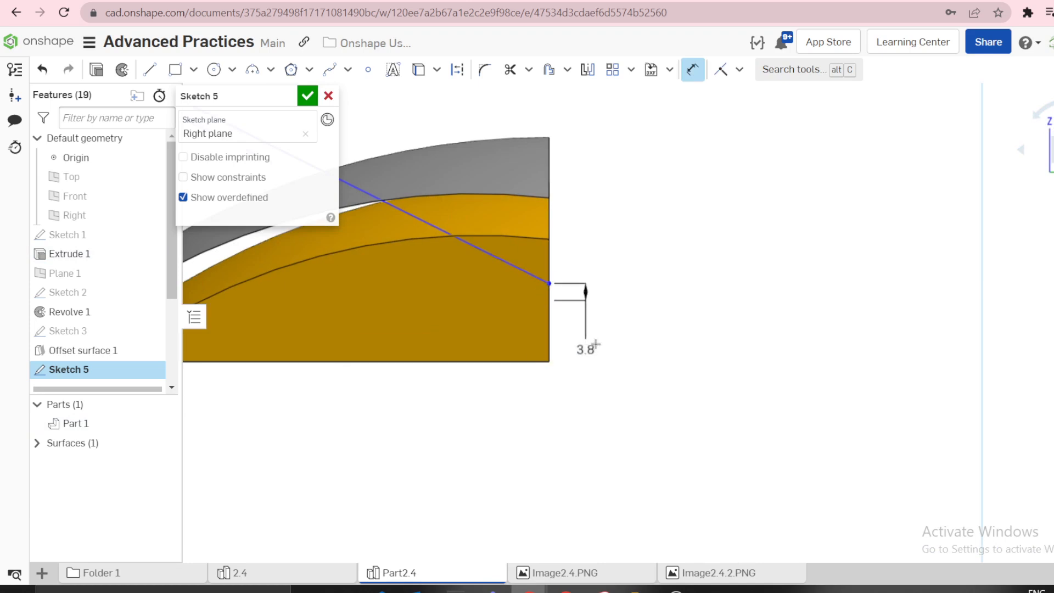
key(Escape)
key(d)
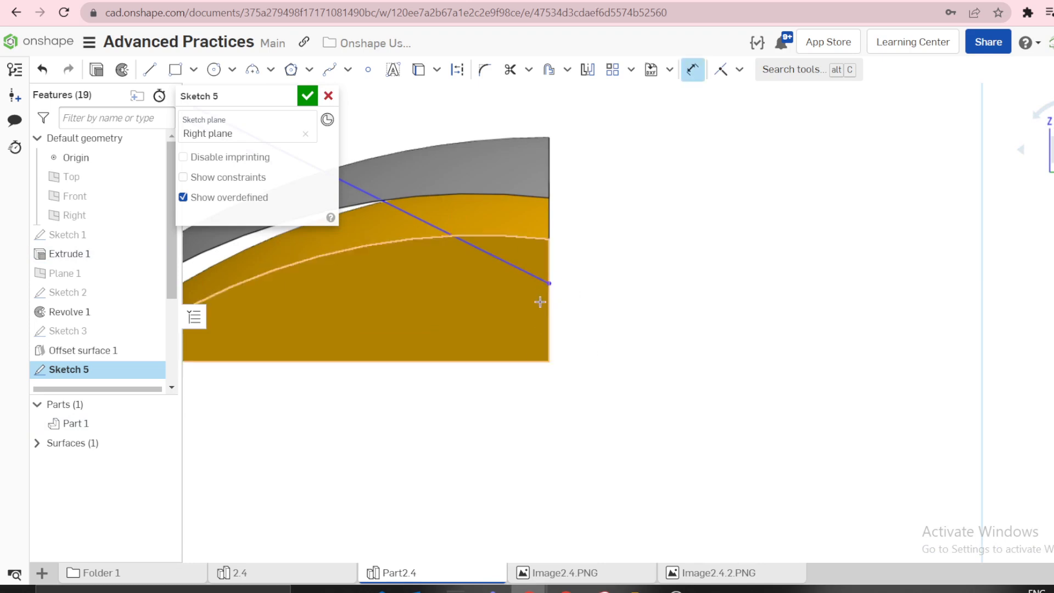
click(548, 361)
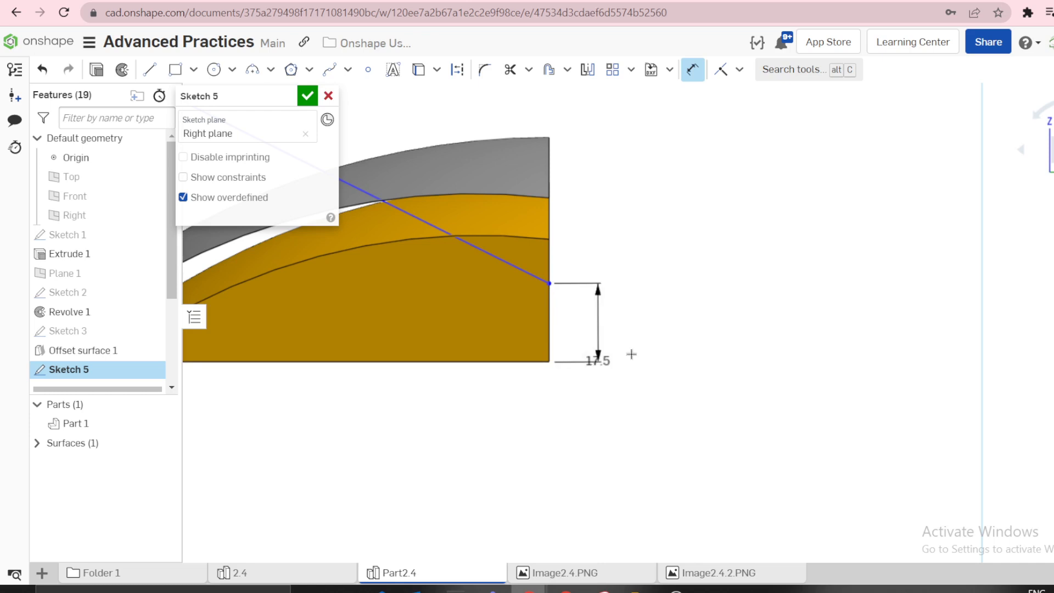
click(617, 329)
key(Return)
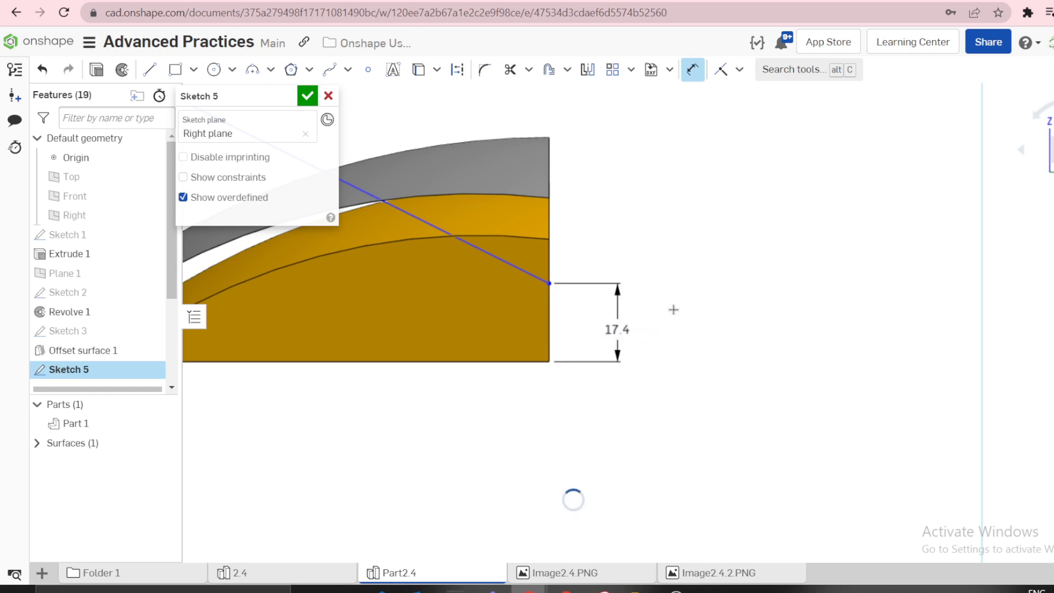
- Set the height dimension between the slanted line's lower endpoint and the part's bottom rear corner to 20 mm
scroll(736, 287, down, 5)
scroll(621, 233, up, 6)
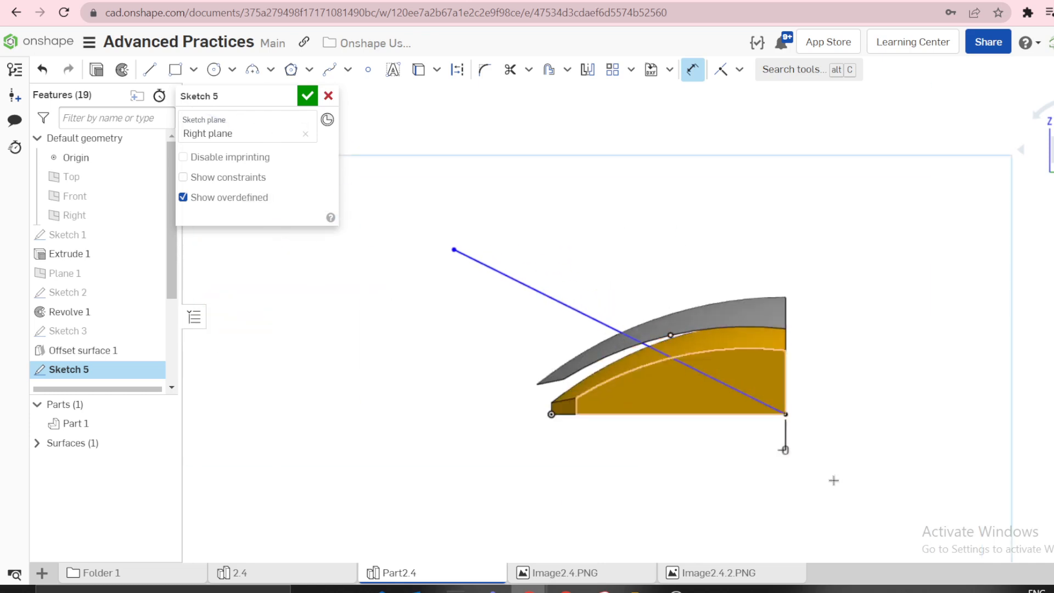
double_click(730, 403)
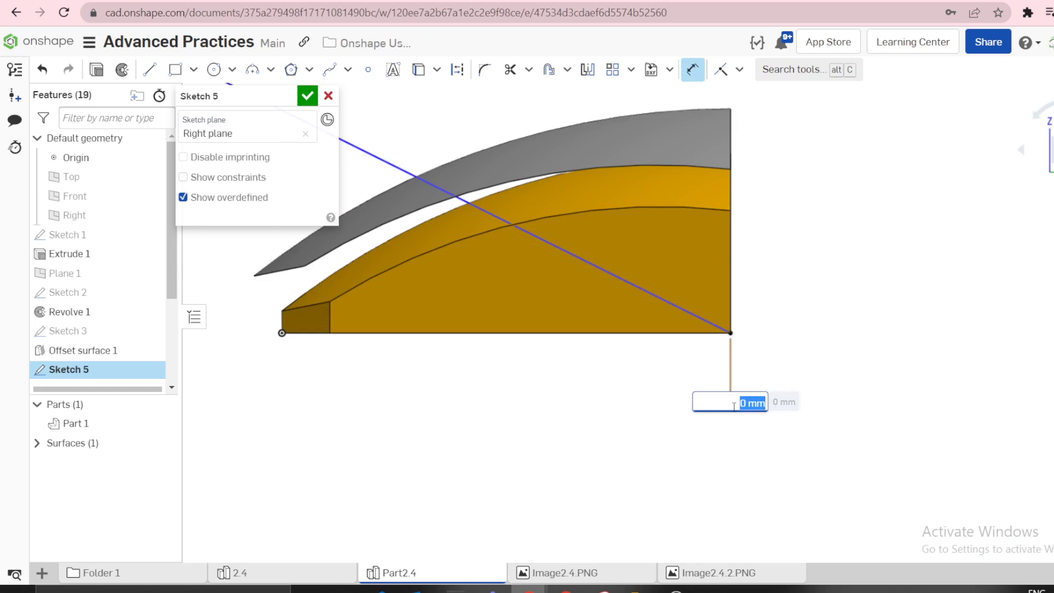
text(0)
key(Return)
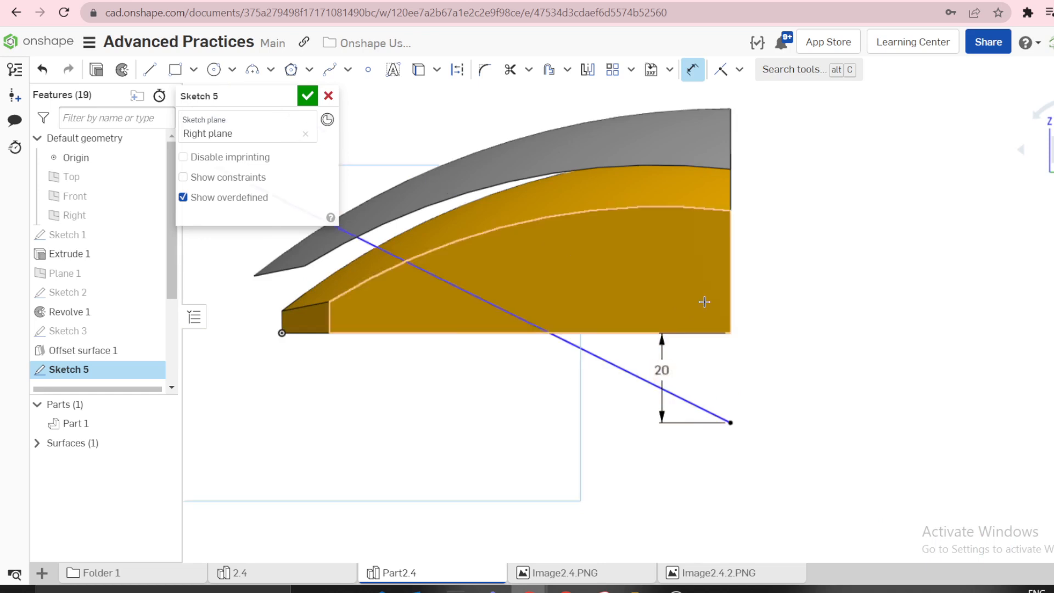
- Remove the lower endpoint's height dimension and edge coincidence, and move the endpoint up to just inside the part's rear edge
scroll(705, 301, down, 3)
key(Escape)
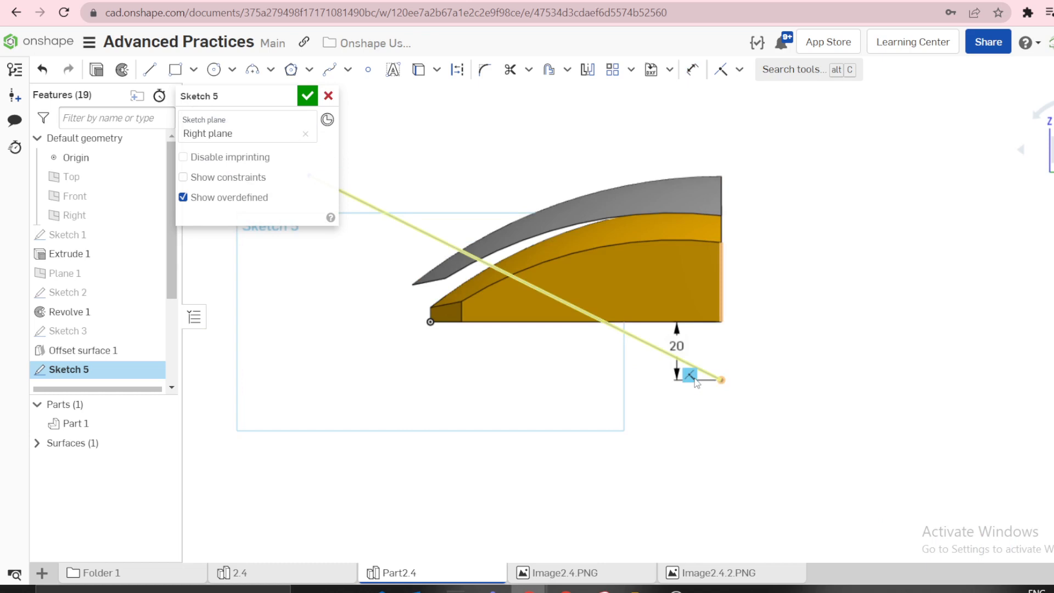
mouse_move(720, 380)
mouse_down()
mouse_move(733, 328)
mouse_move(680, 242)
mouse_move(719, 263)
mouse_up()
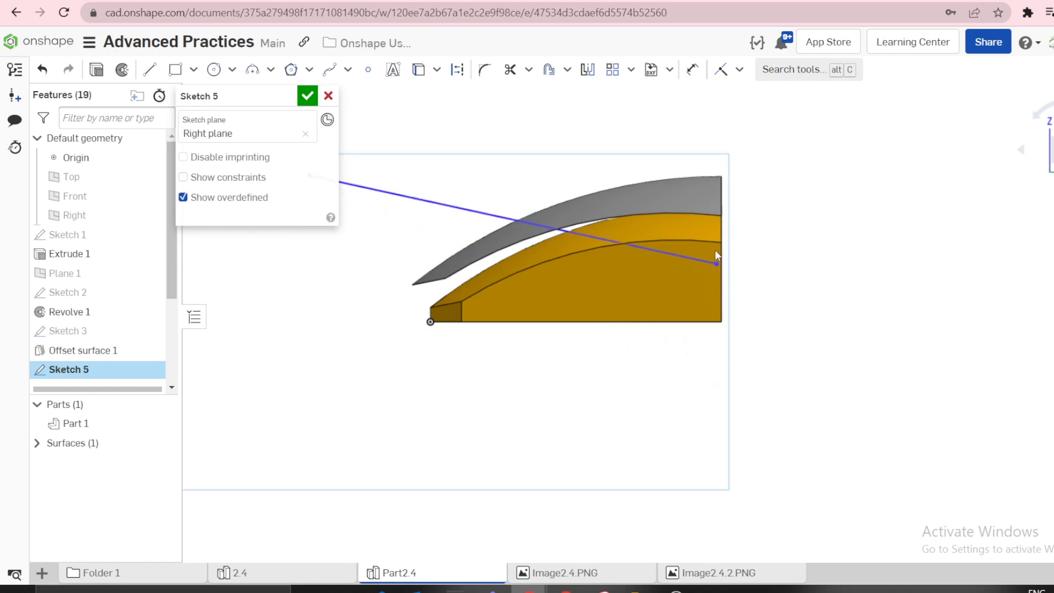
scroll(715, 252, up, 5)
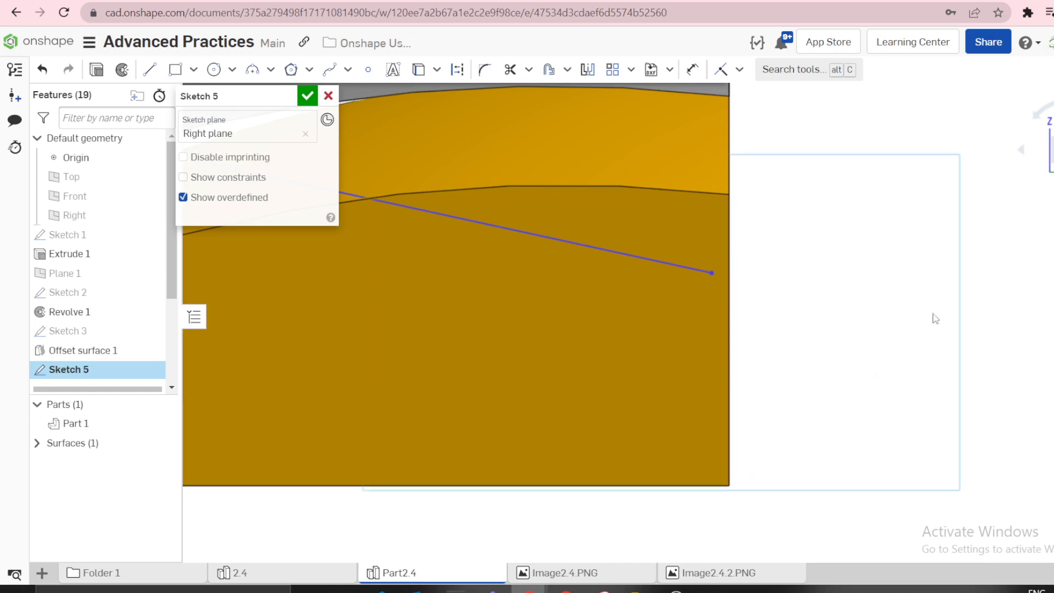
- Draw a second line from the slanted line's lower endpoint down to just behind the part's bottom rear corner
key(l)
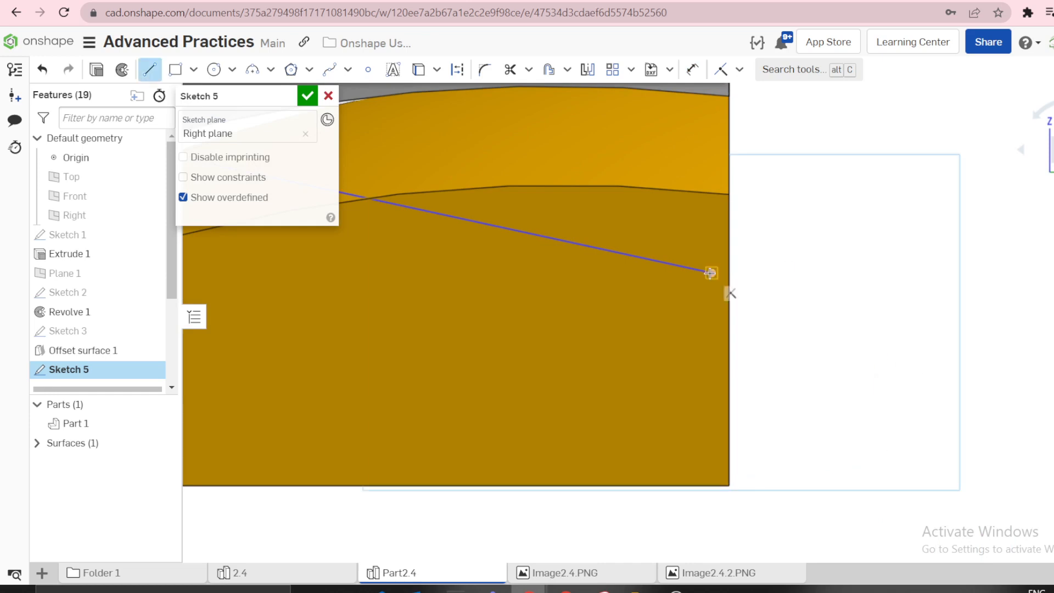
click(712, 272)
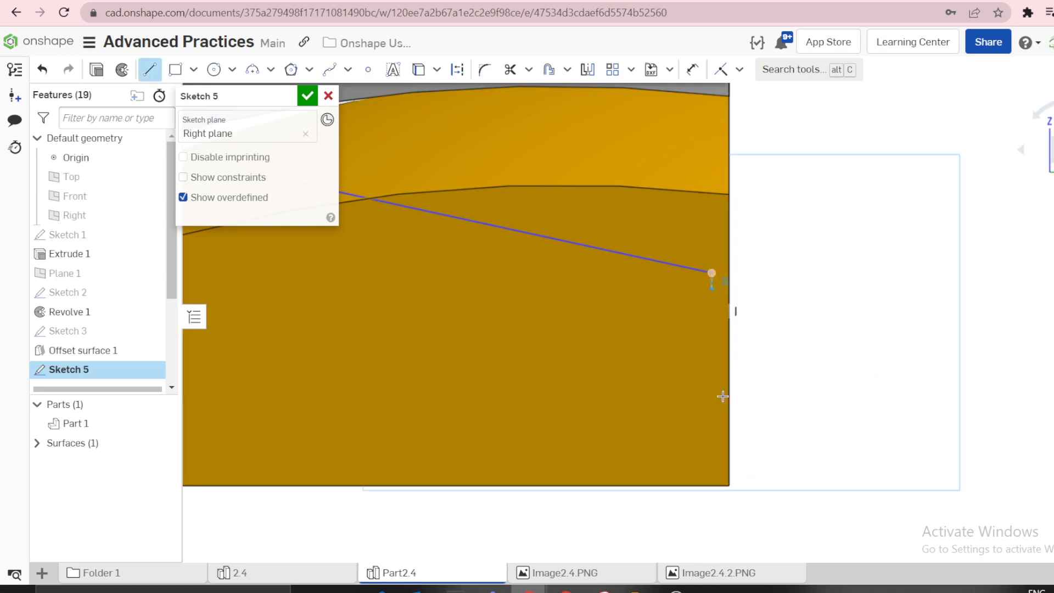
click(738, 486)
key(Escape)
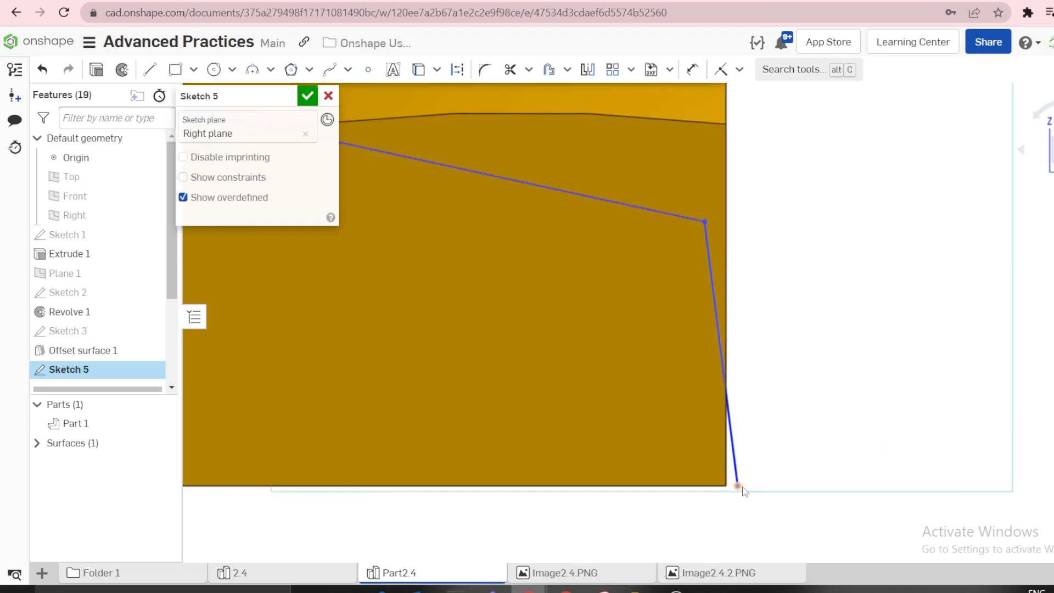
- Make the second line's lower endpoint coincident with the part's bottom rear corner and constrain the line to be vertical
scroll(737, 485, up, 5)
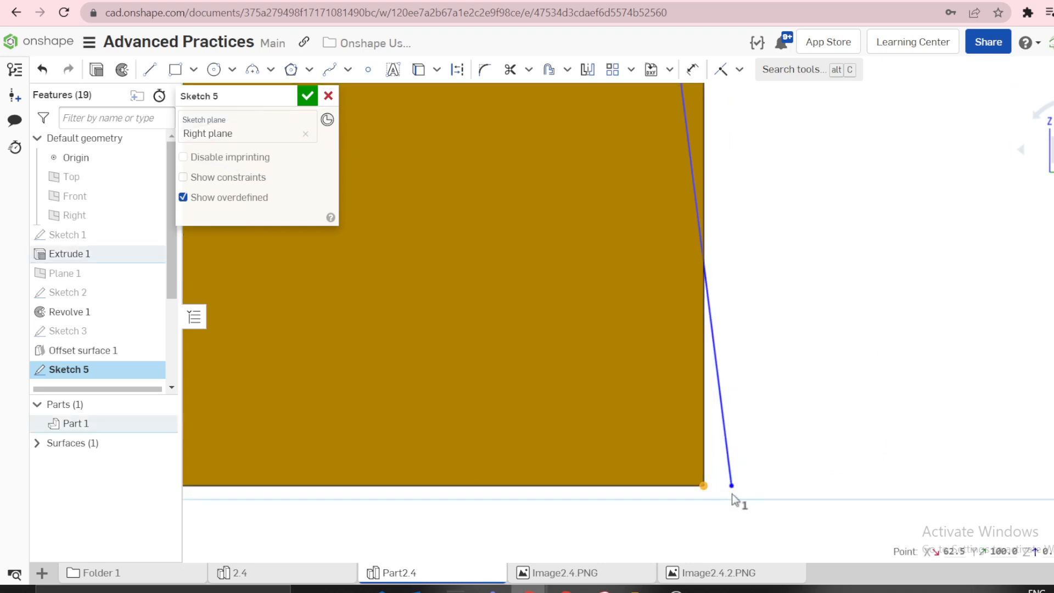
click(731, 491)
key(i)
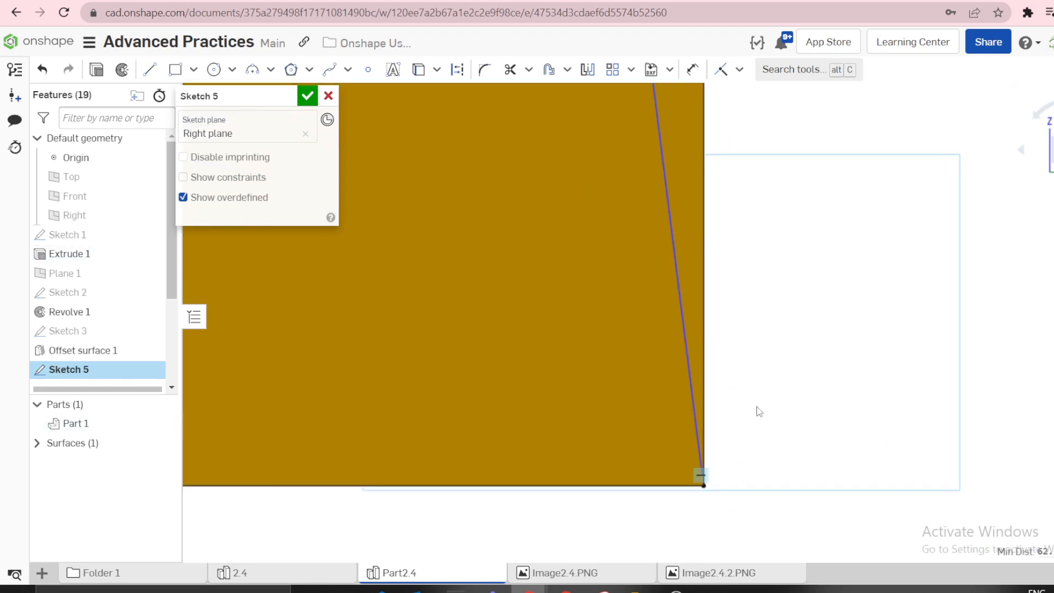
click(696, 399)
key(v)
scroll(739, 379, down, 5)
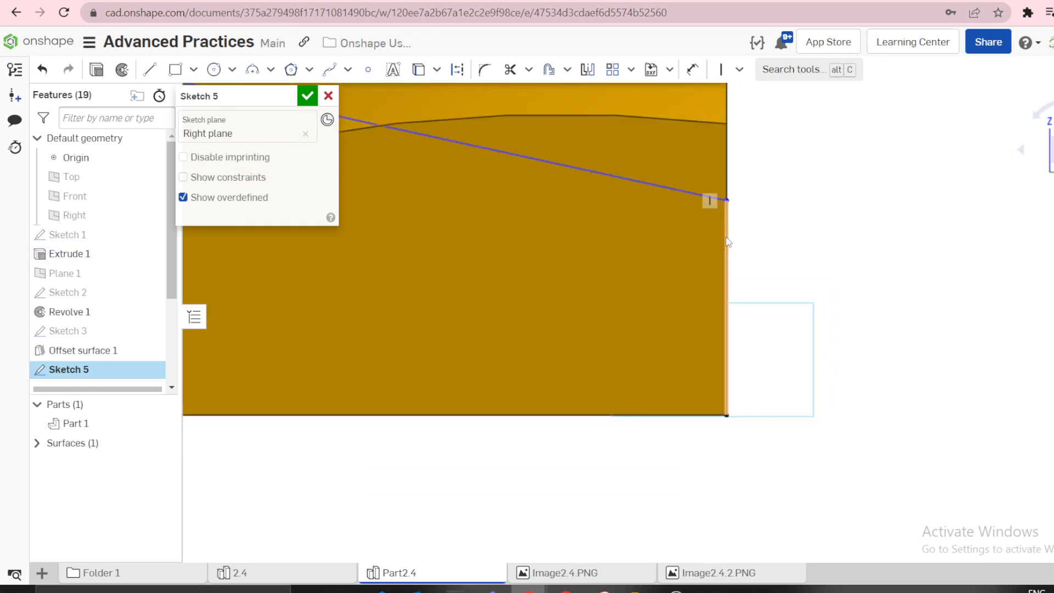
- Dimension the vertical line along the part's rear edge to 20 mm
key(d)
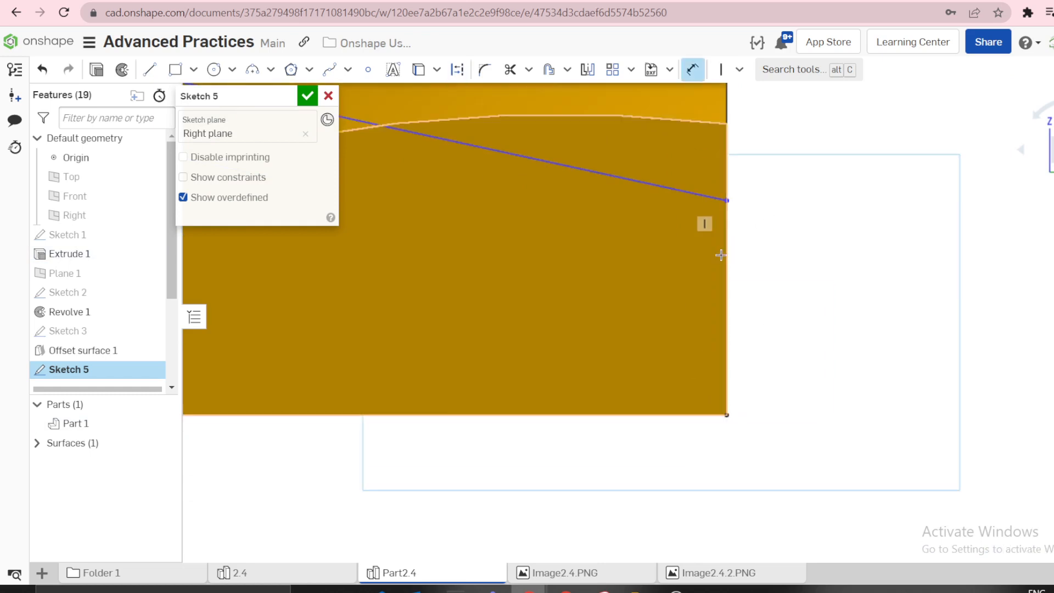
click(727, 255)
click(759, 284)
text(0)
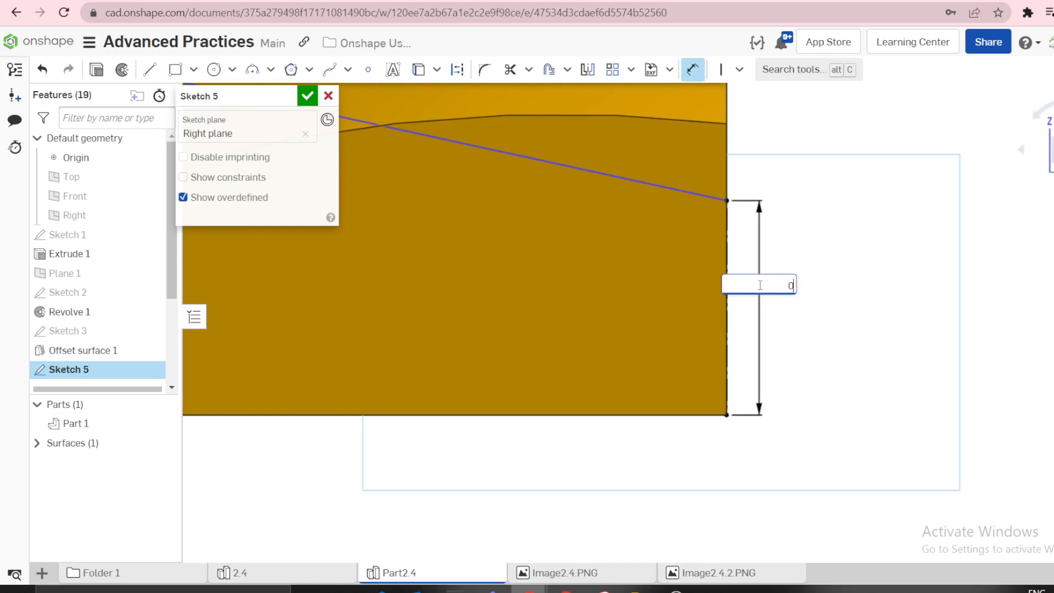
key(Return)
scroll(763, 249, down, 3)
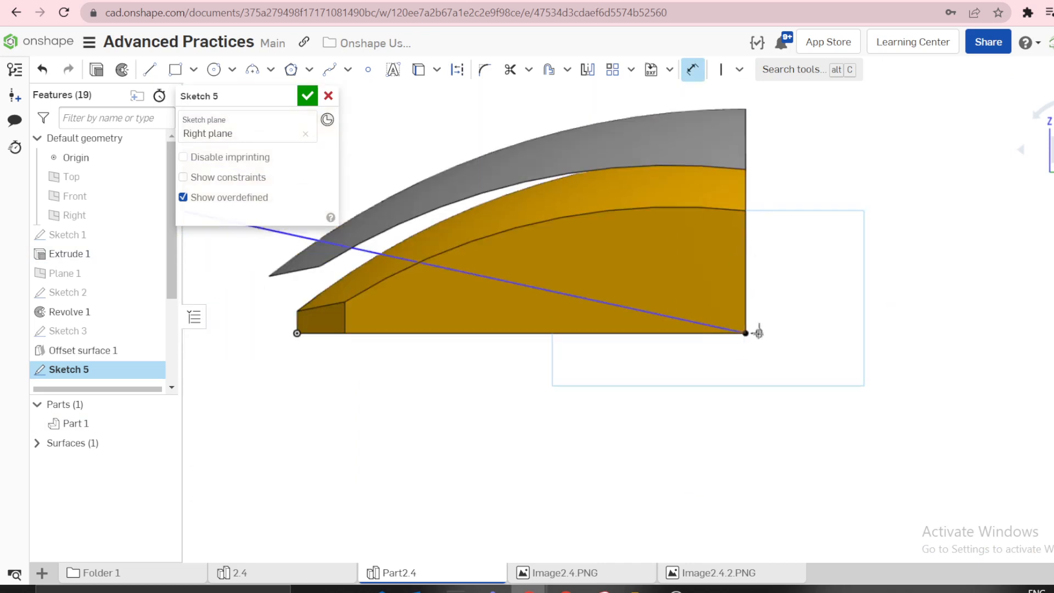
double_click(764, 338)
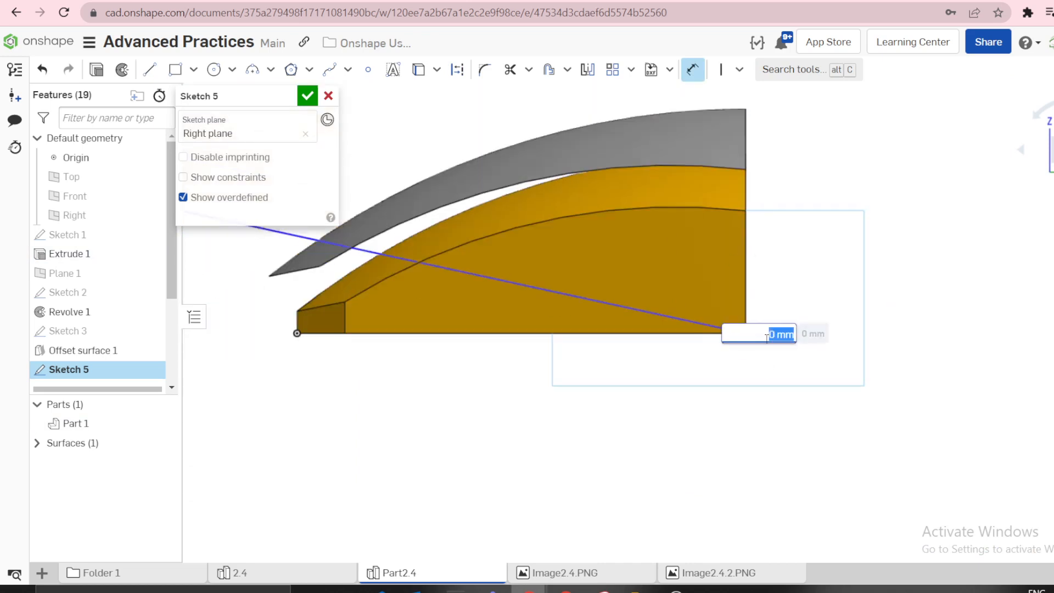
text(20)
key(Return)
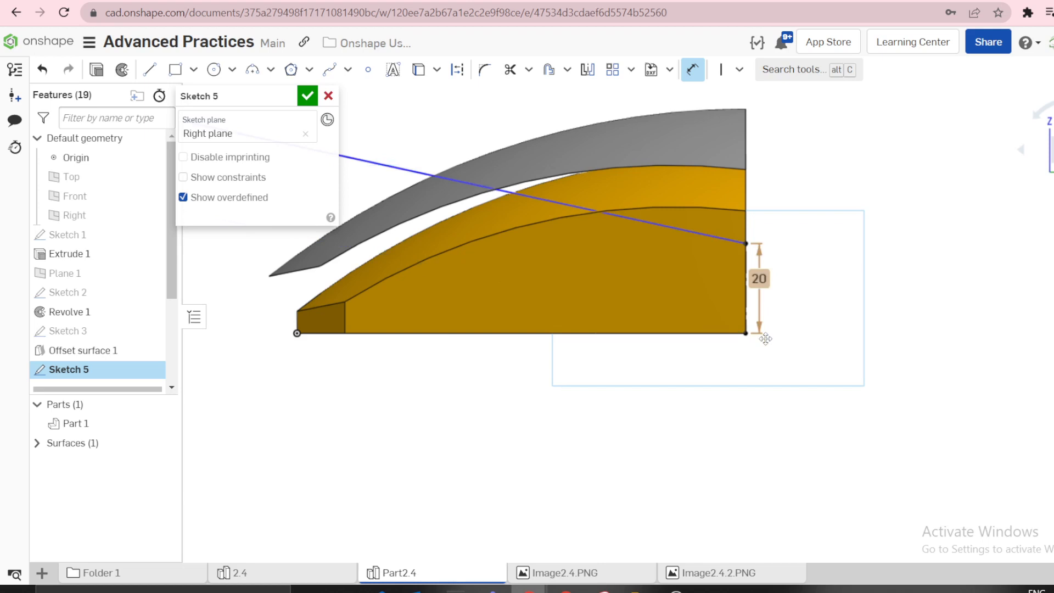
- Dimension the angle between the slanted line and the part's bottom edge to 20 degrees
scroll(732, 253, down, 3)
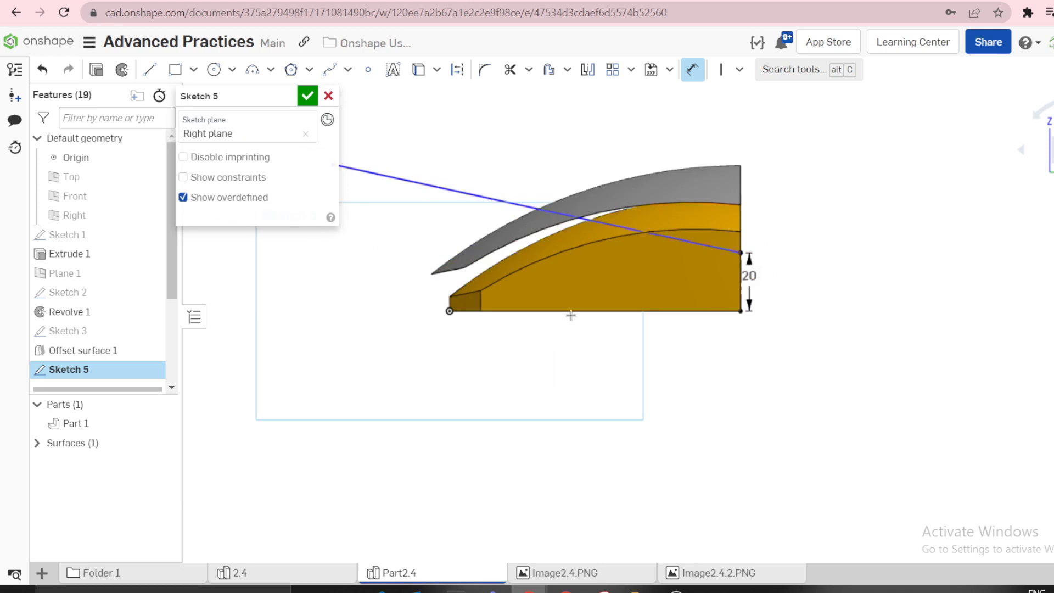
click(450, 202)
click(427, 251)
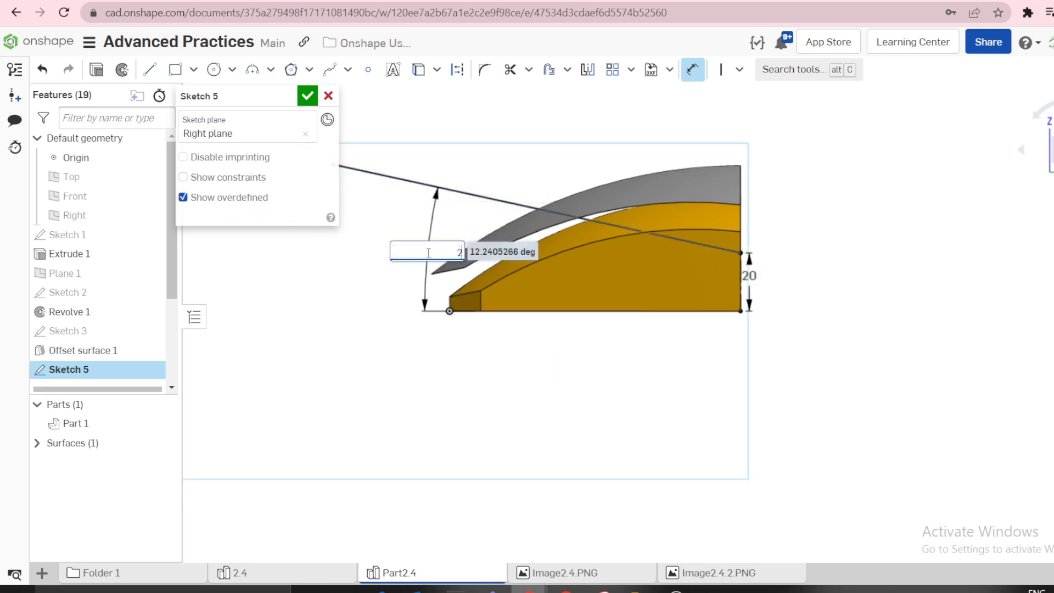
text(20)
key(Return)
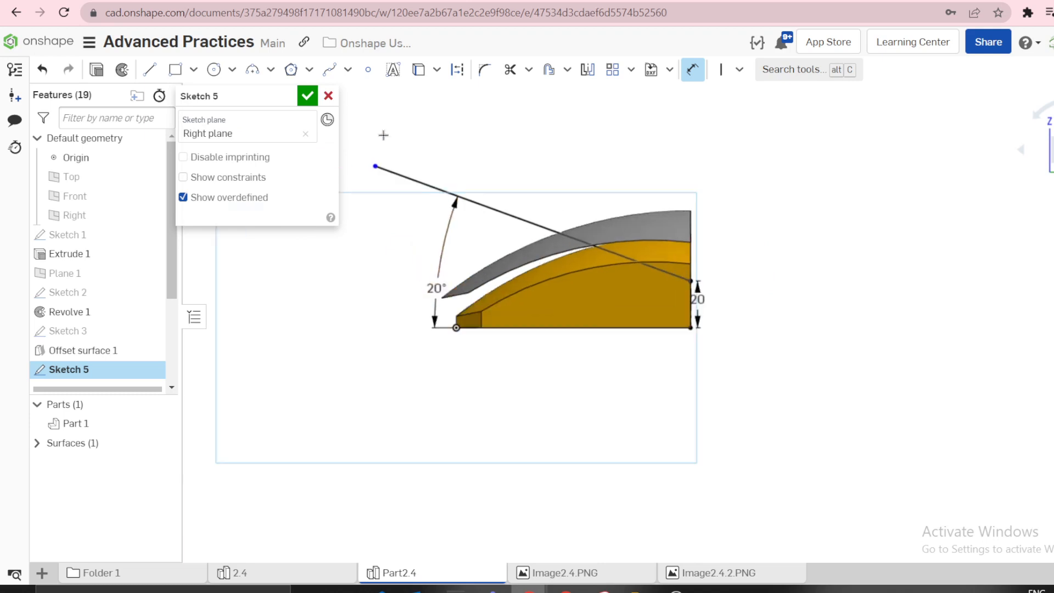
- Try a Fix constraint on the slanted line's free upper endpoint and undo it
scroll(358, 188, up, 3)
click(368, 197)
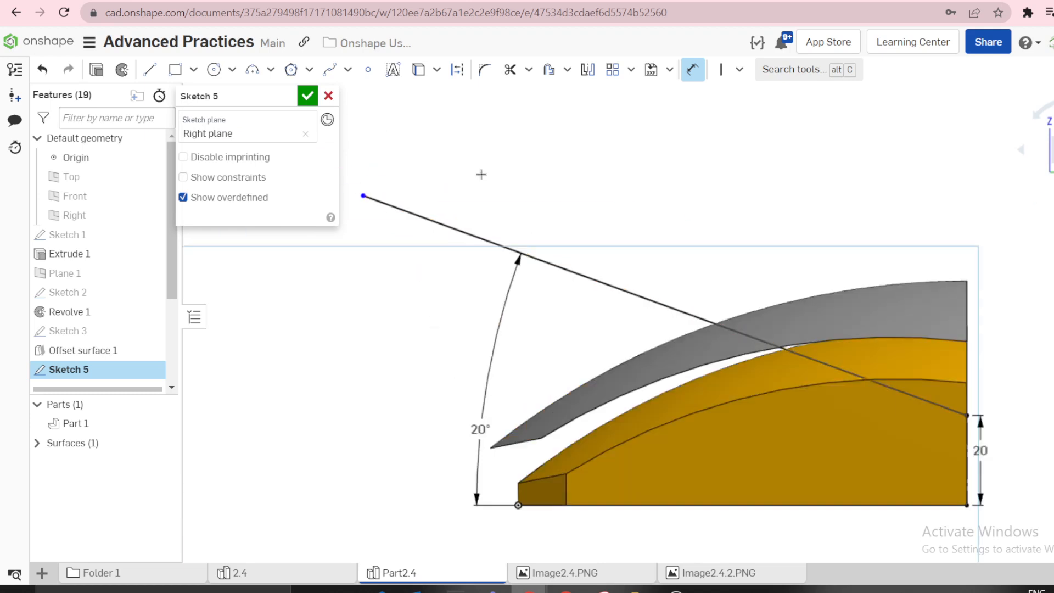
key(Escape)
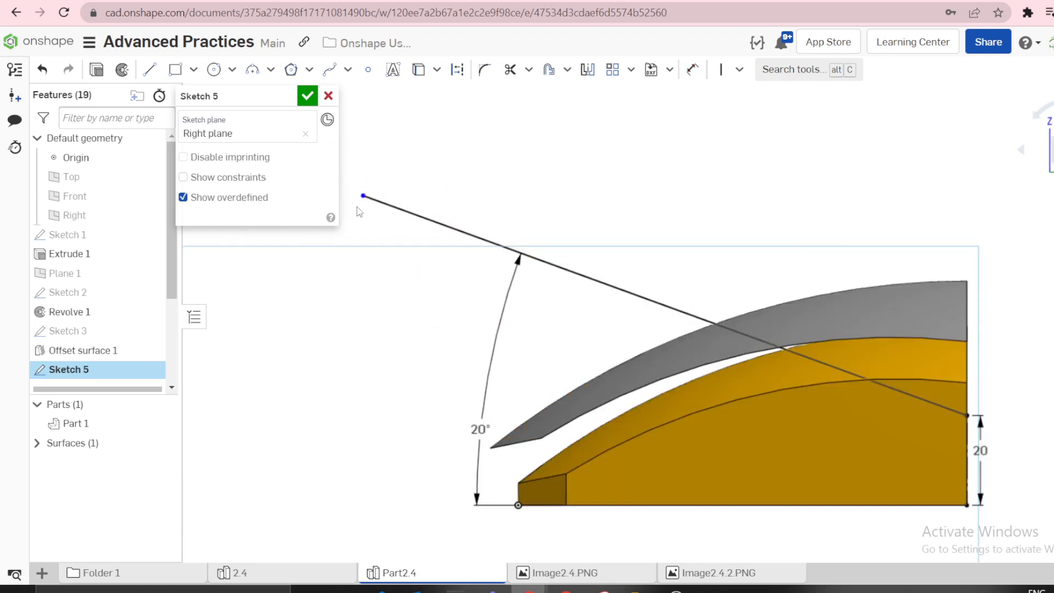
click(364, 196)
click(739, 69)
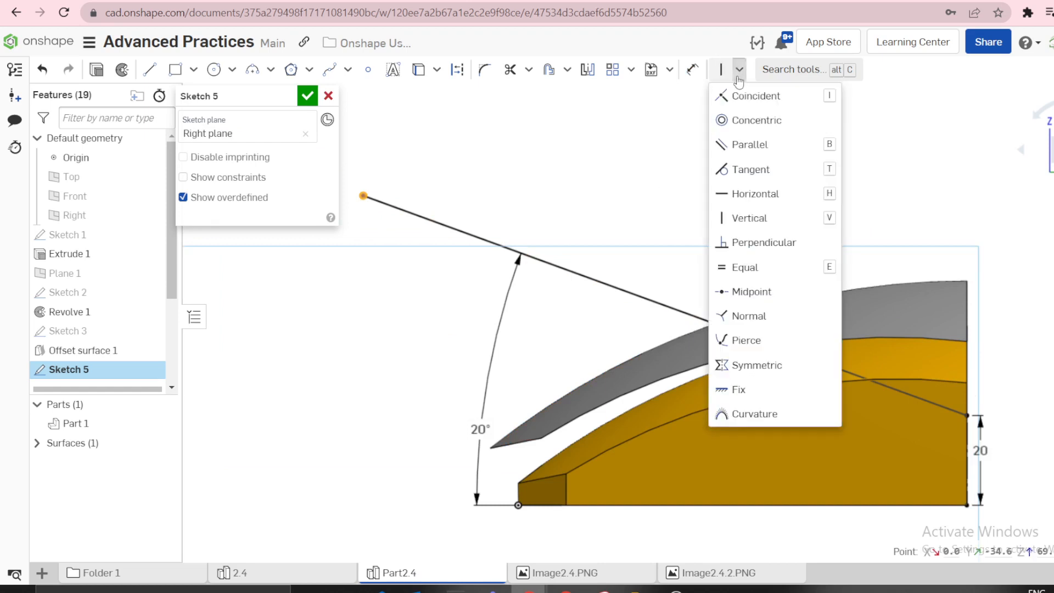
click(739, 390)
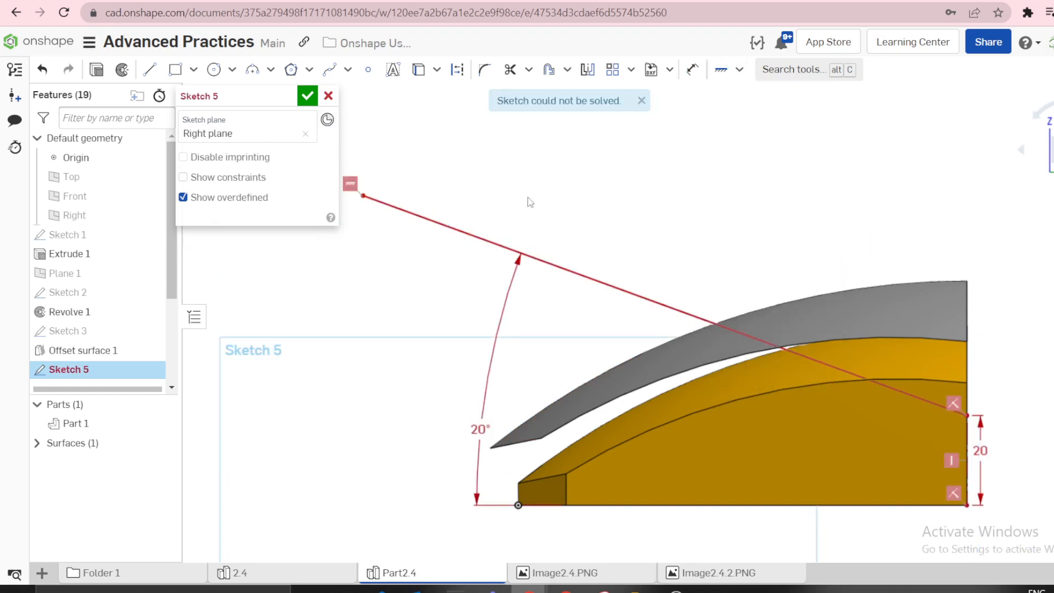
key(ctrl+z)
scroll(571, 193, down, 3)
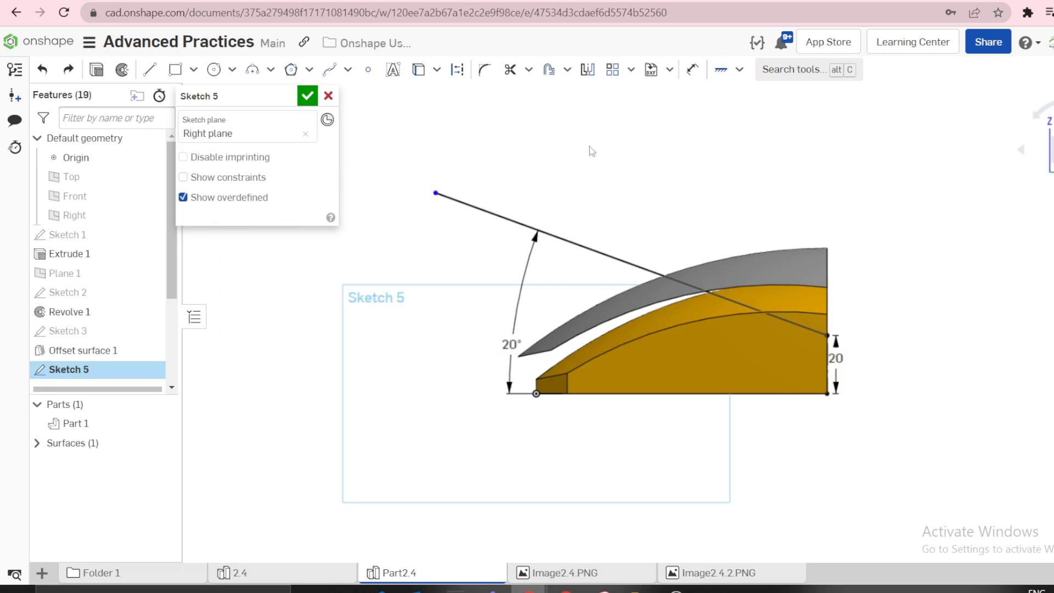
- Dimension the slanted line's length to 150 mm and finish the sketch
key(d)
click(474, 208)
click(596, 143)
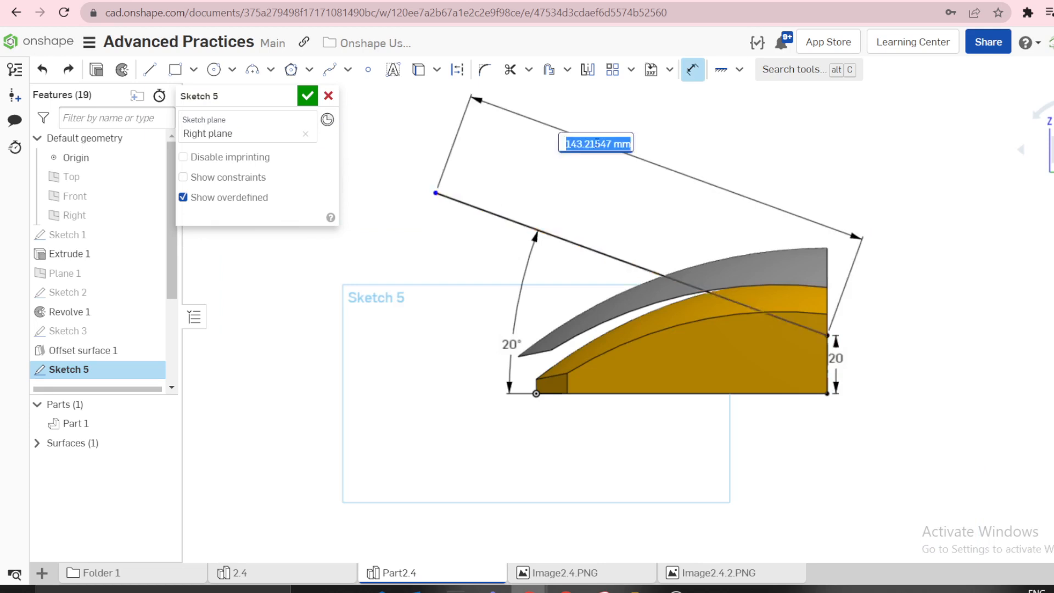
text(150)
key(Return)
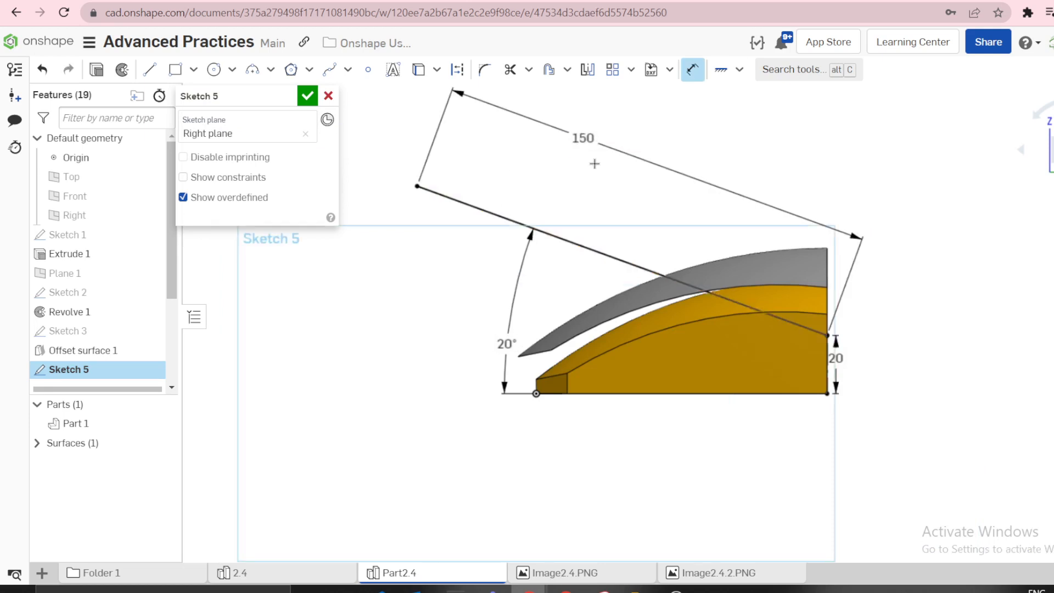
scroll(593, 163, down, 3)
mouse_move(606, 169)
right_down()
mouse_move(643, 237)
mouse_move(417, 176)
right_up()
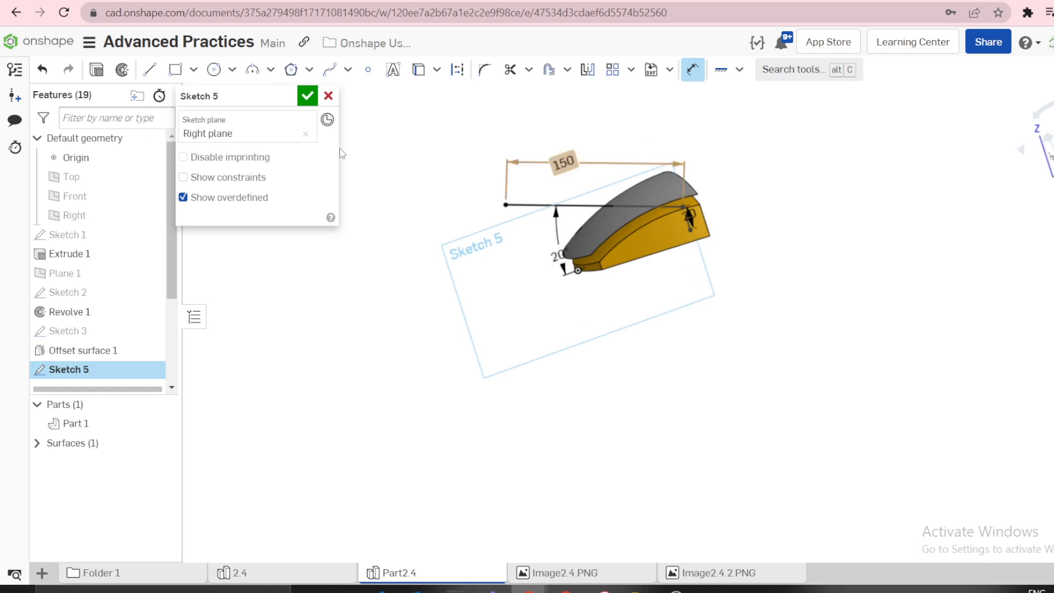
click(308, 101)
- Extrude the slanted line of Sketch 5 as a new surface, blind and symmetric, with a depth of 100 mm
scroll(410, 156, up, 3)
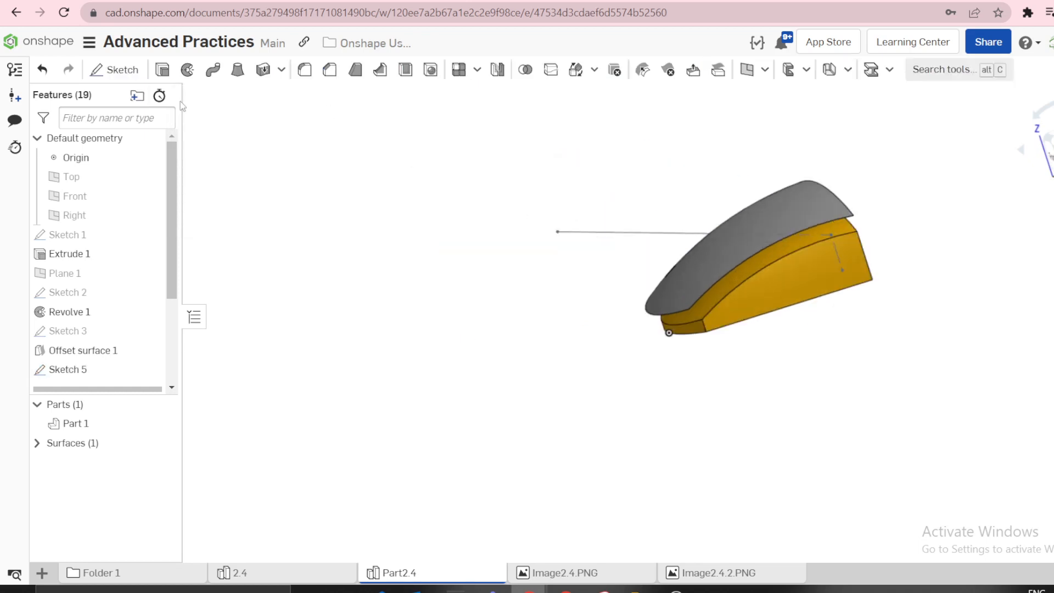
key(shift+e)
click(299, 118)
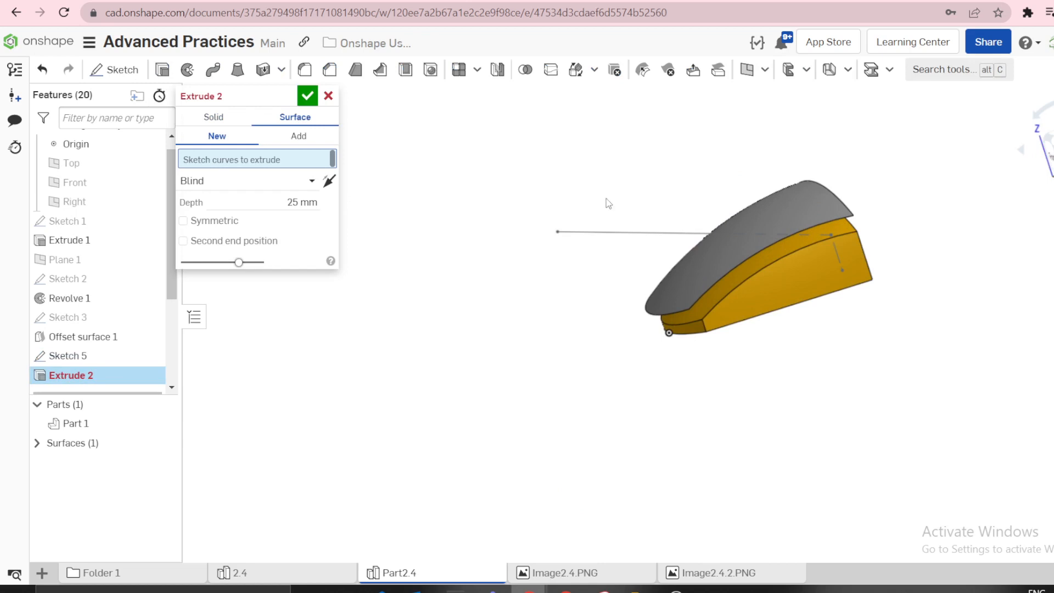
click(628, 231)
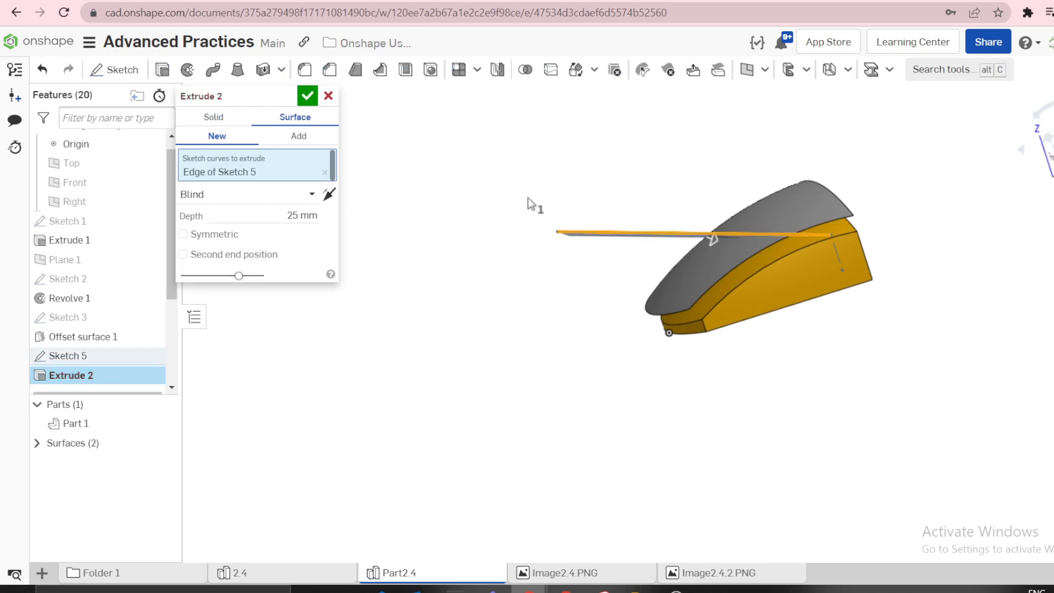
right_drag(528, 203, 747, 273)
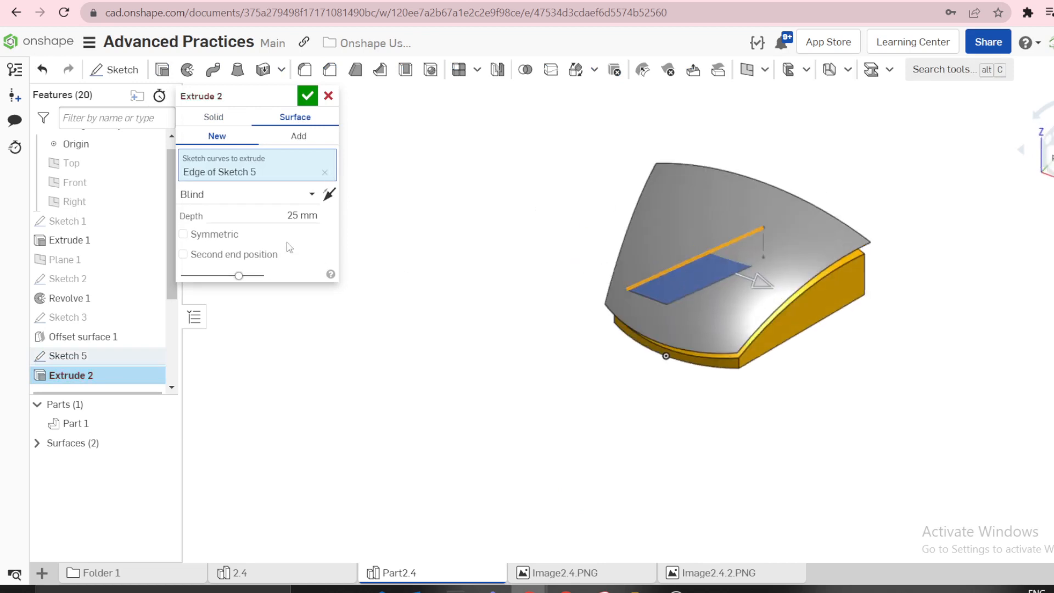
click(184, 234)
click(305, 217)
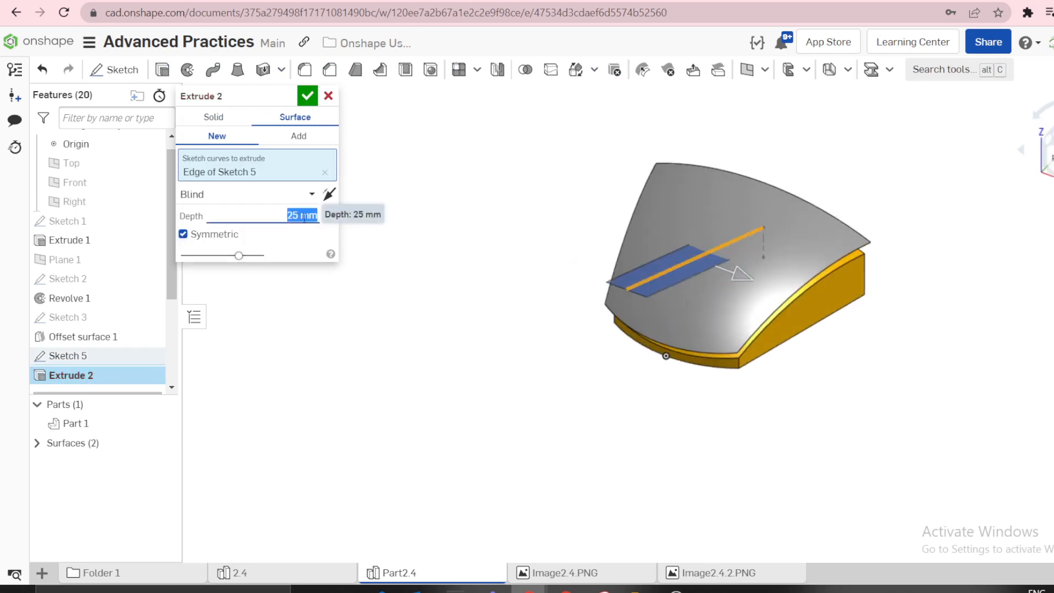
text(100)
key(Return)
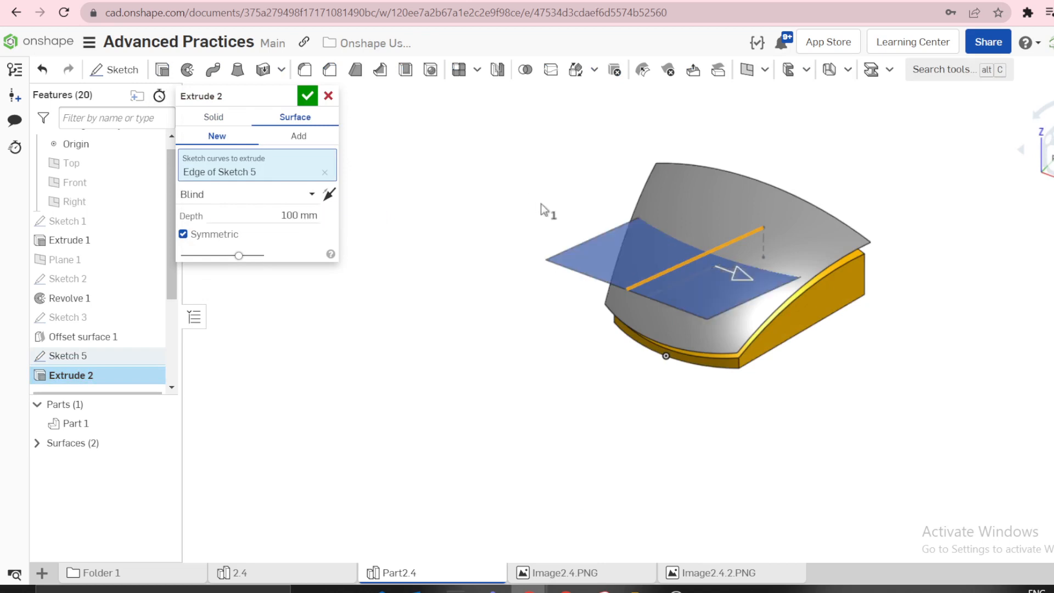
- Widen the symmetric surface extrude to a depth of 174 mm and accept the feature
right_drag(548, 232, 772, 275)
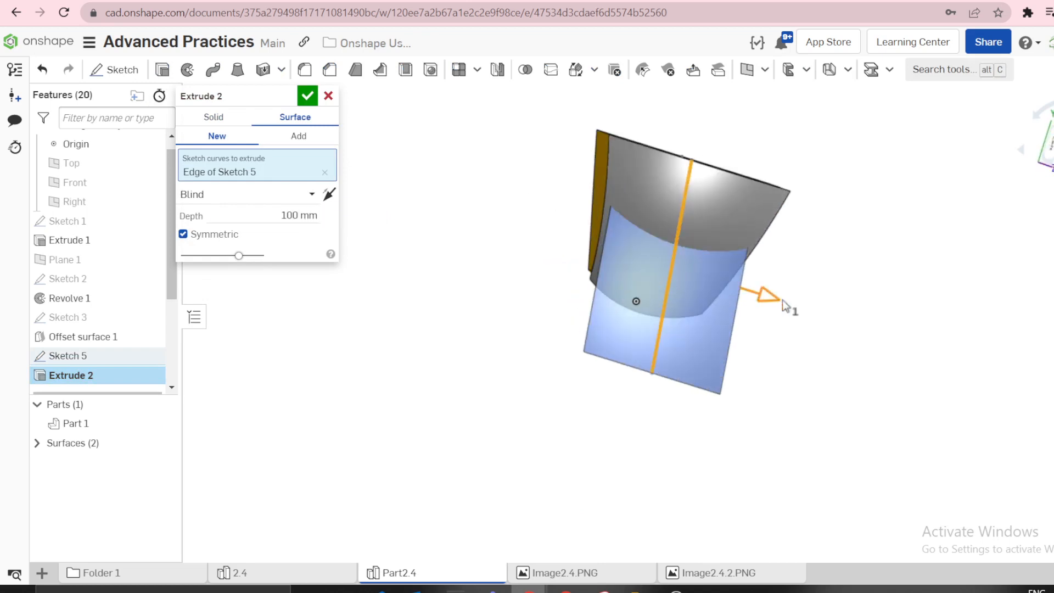
drag(782, 299, 806, 325)
right_drag(803, 324, 544, 329)
click(1043, 145)
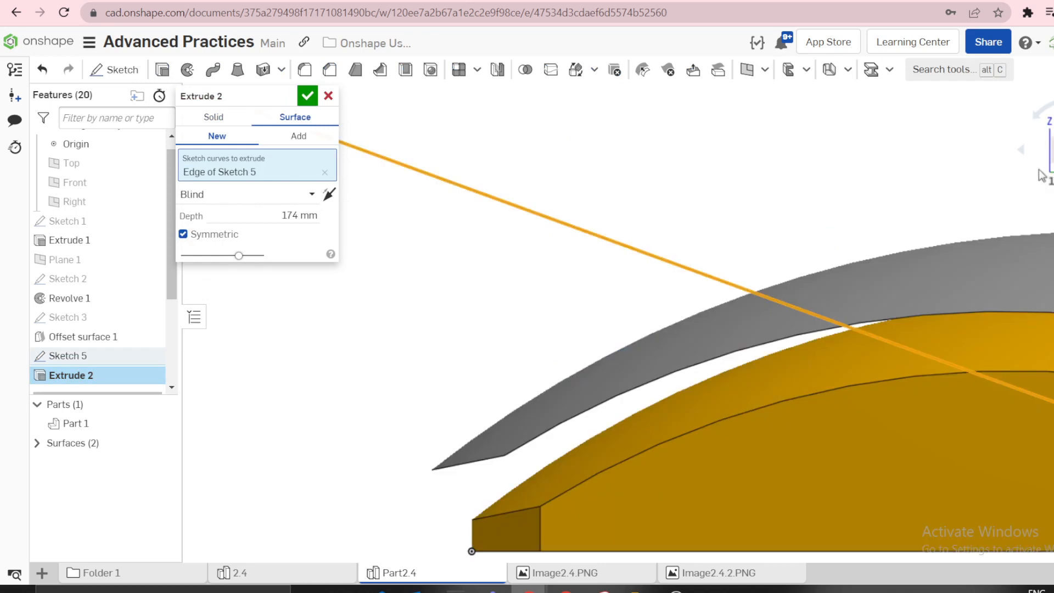
click(308, 100)
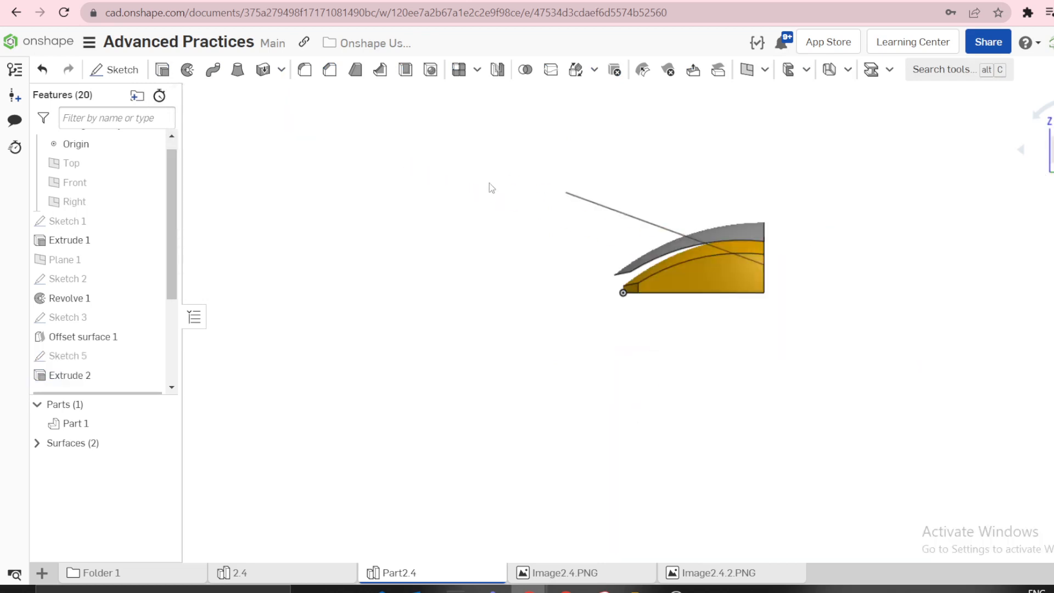
- Delete the Offset surface 1 feature from the model
right_drag(489, 183, 501, 218)
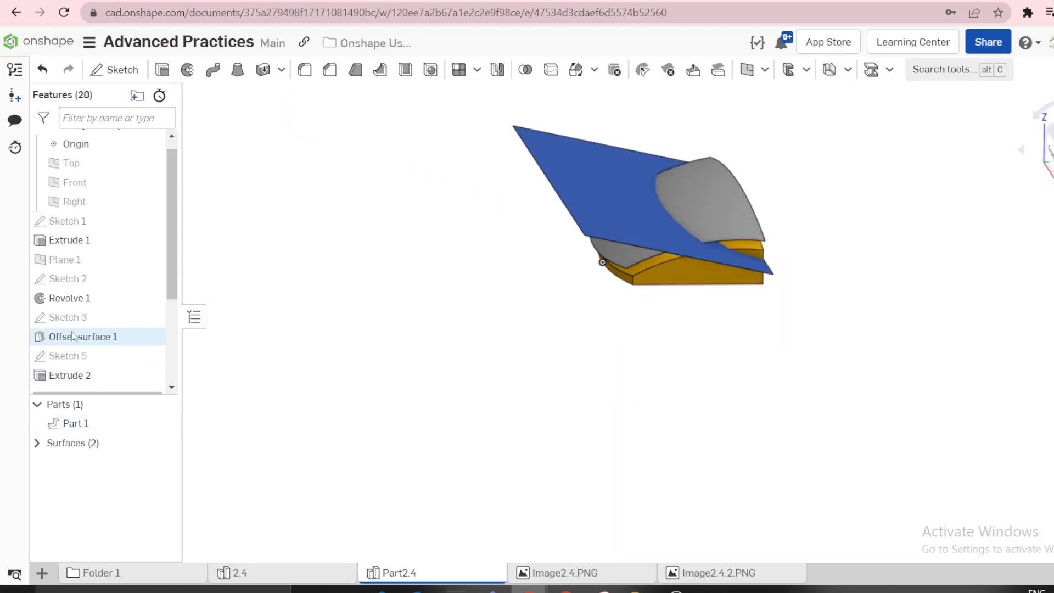
right_click(87, 338)
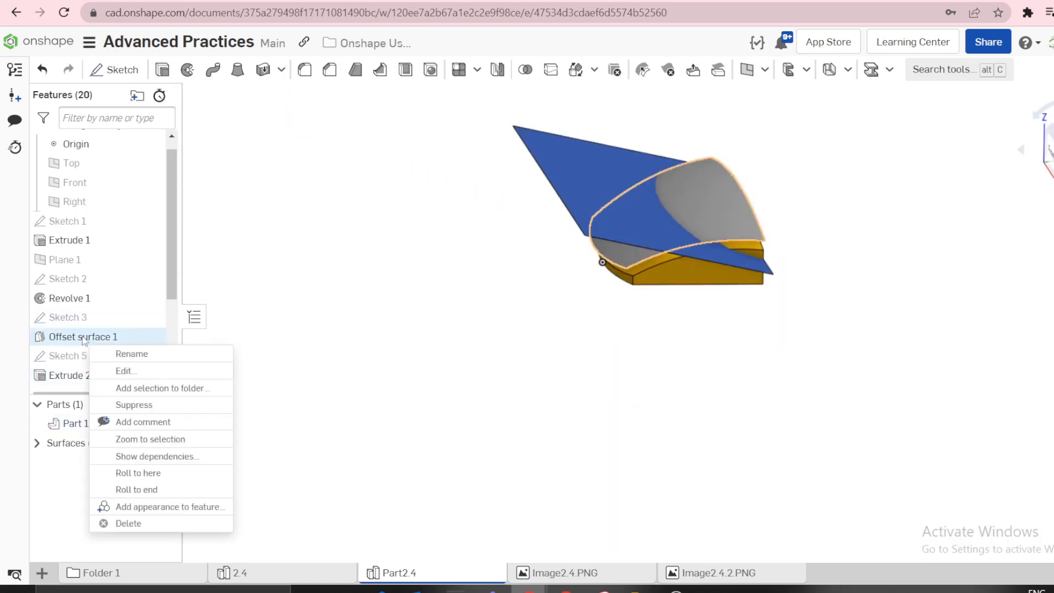
click(140, 524)
mouse_move(542, 250)
right_down()
mouse_move(527, 226)
mouse_move(541, 235)
right_up()
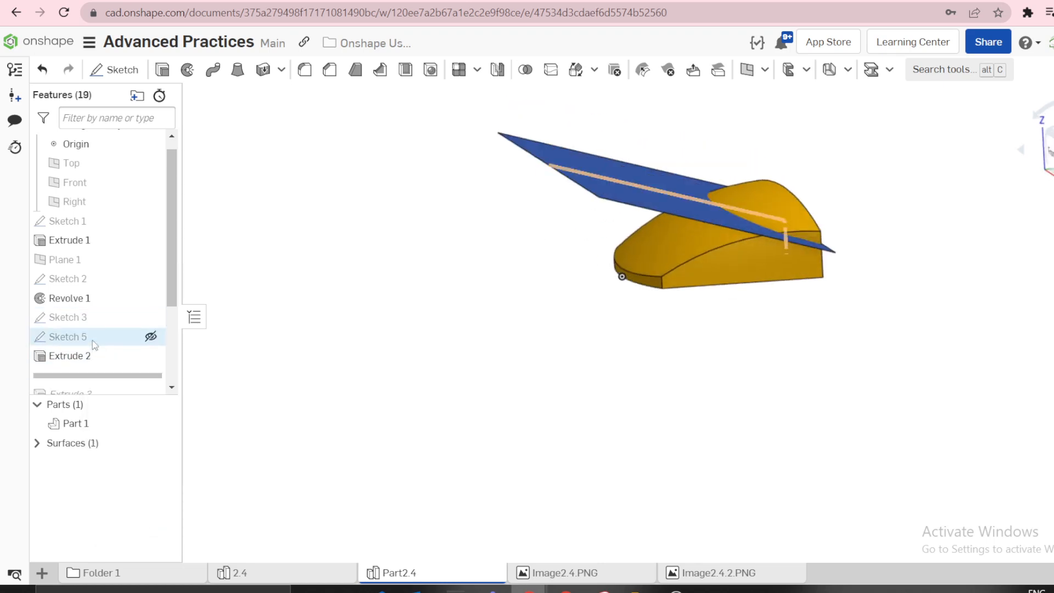
- Show Sketch 3 and roll the feature history forward to just after Extrude 3
click(150, 318)
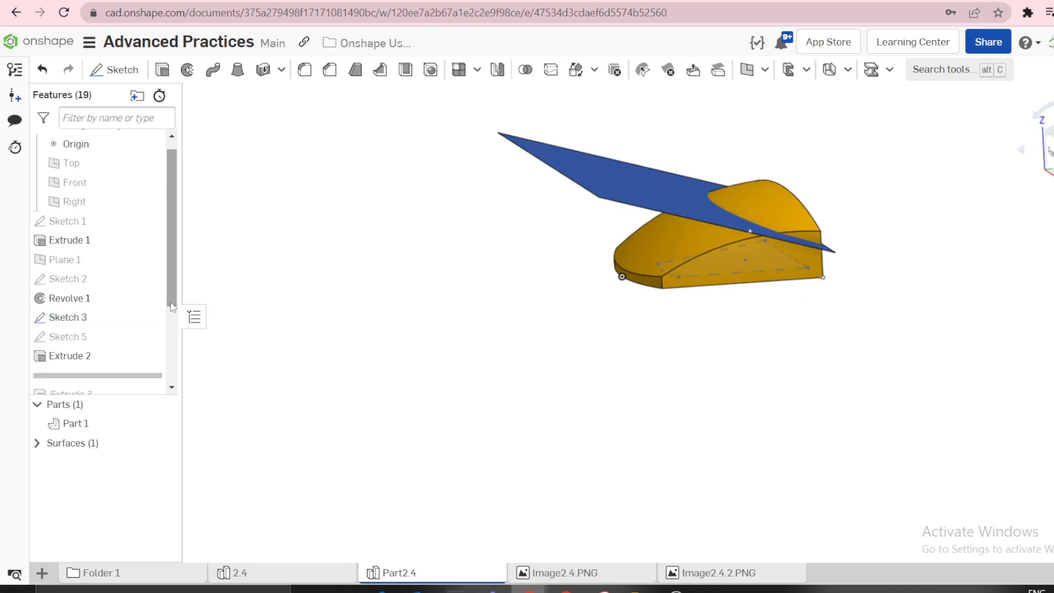
scroll(93, 346, down, 3)
drag(107, 306, 86, 334)
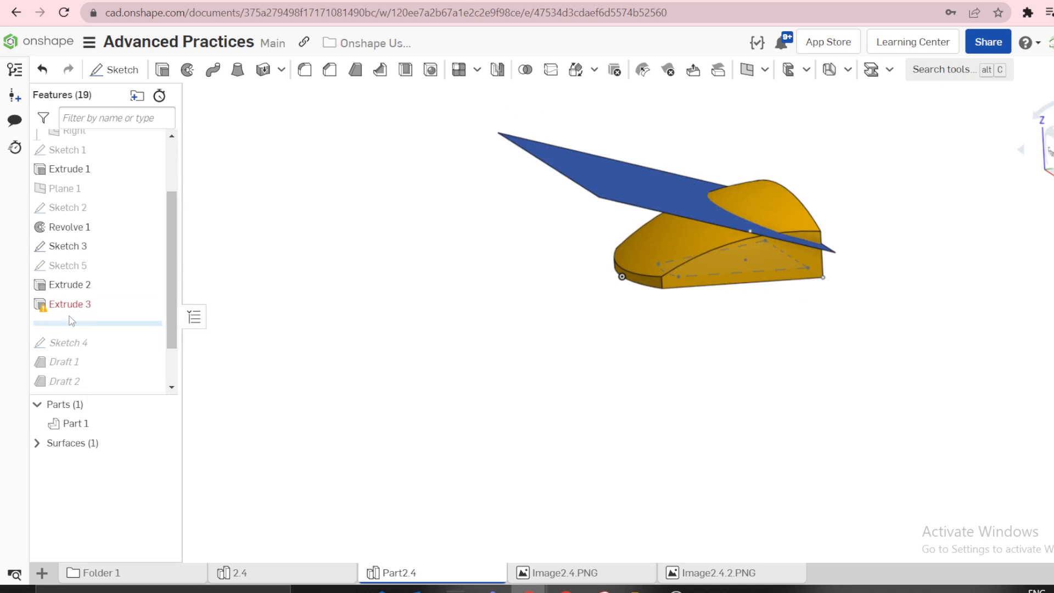
- Edit Extrude 3 so its missing up-to-part reference is replaced by the sloped surface, Surface 1
right_click(63, 309)
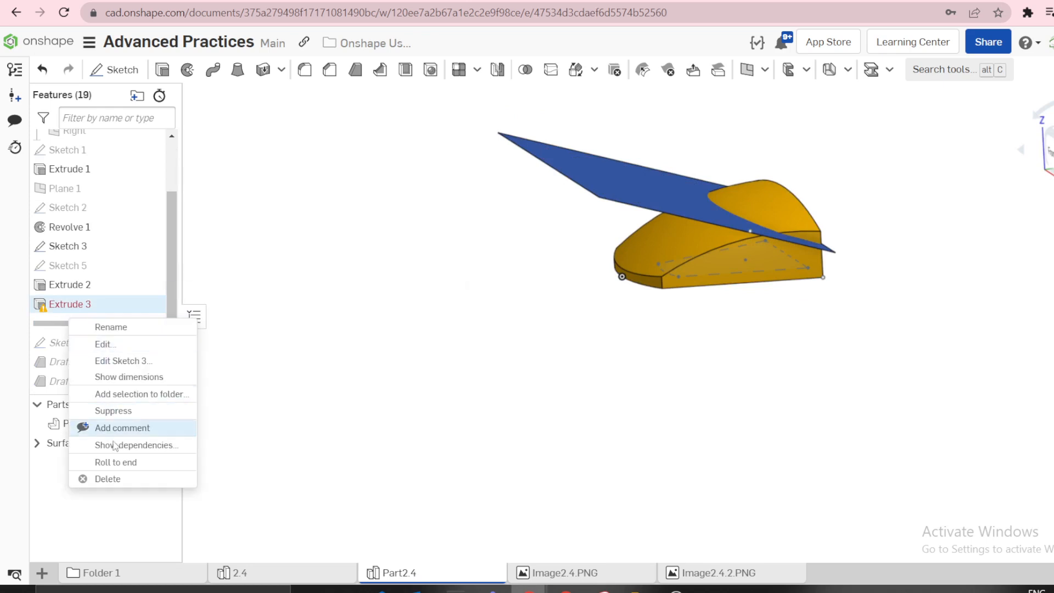
click(103, 344)
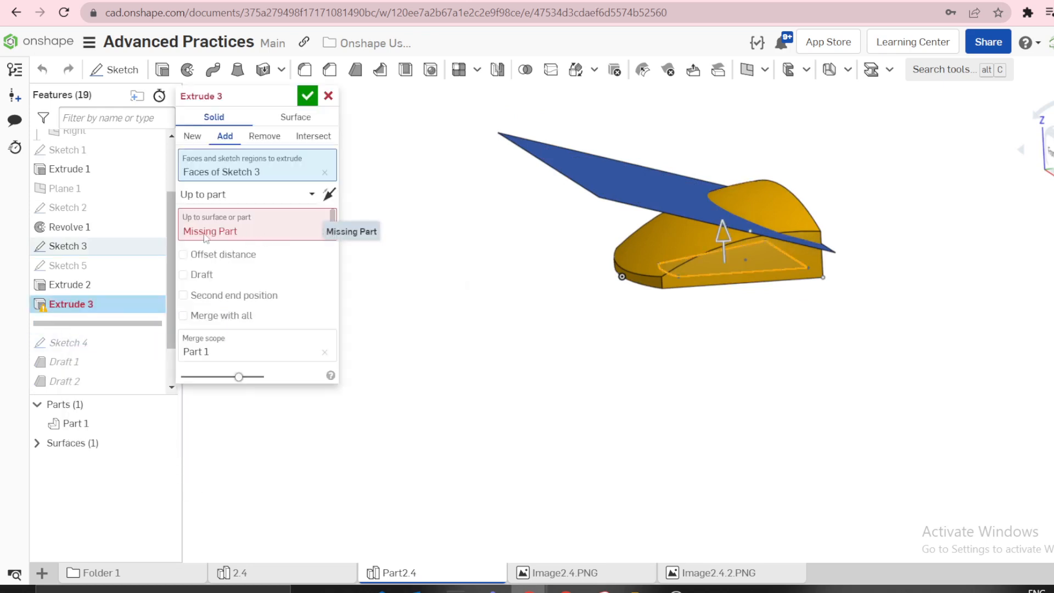
click(277, 229)
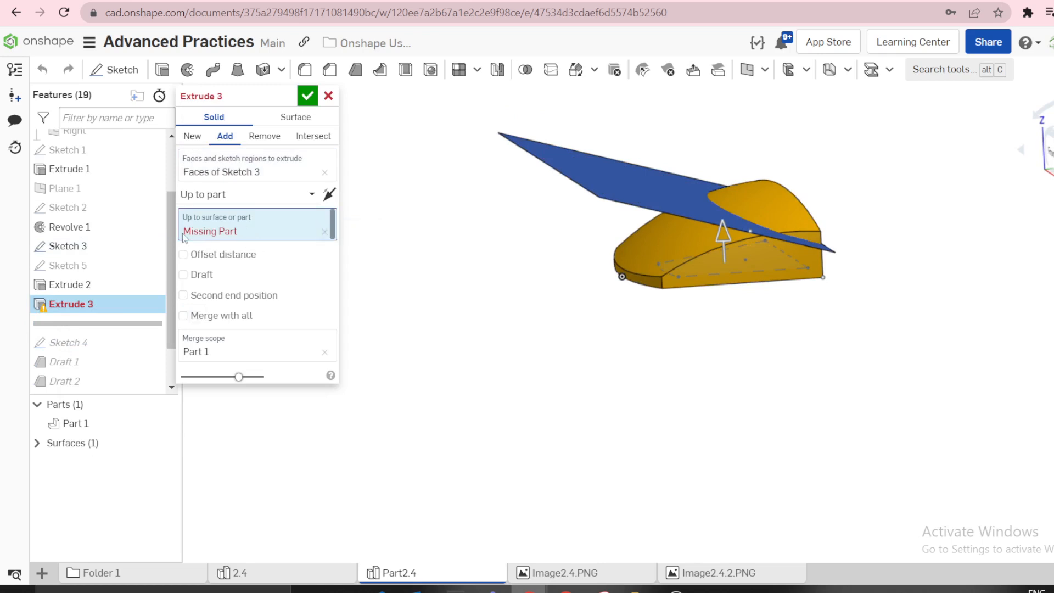
click(580, 160)
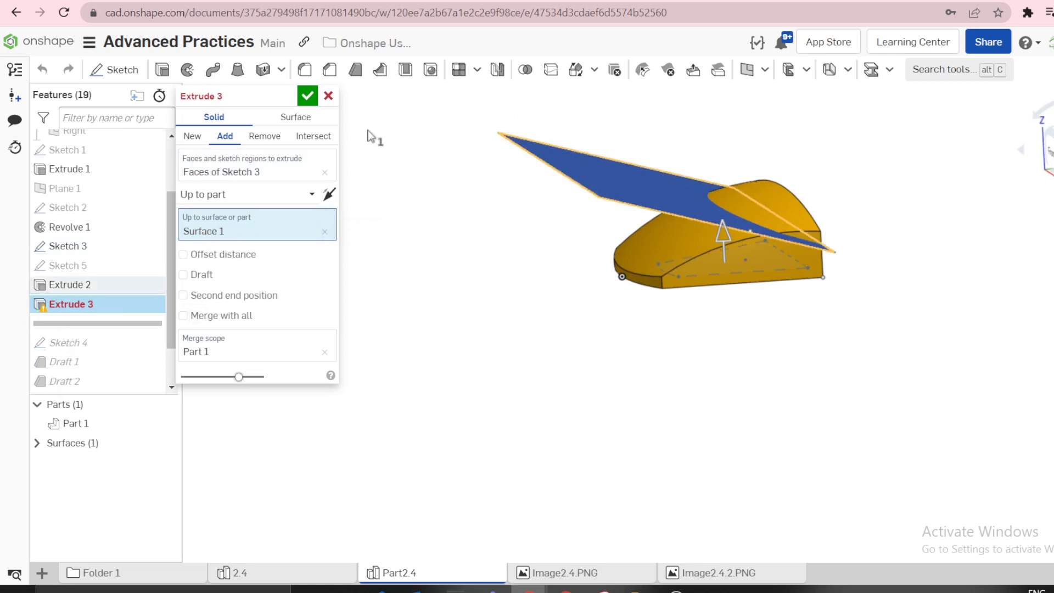
click(307, 97)
mouse_move(487, 228)
right_down()
mouse_move(520, 278)
mouse_move(499, 199)
mouse_move(558, 216)
mouse_move(512, 217)
mouse_move(505, 237)
right_up()
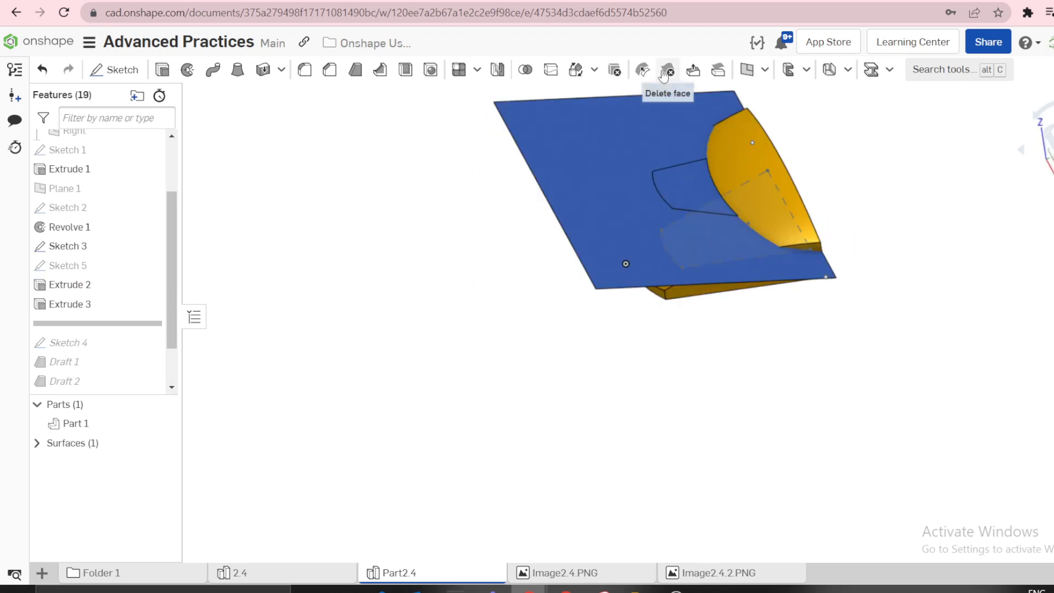
click(612, 75)
click(565, 126)
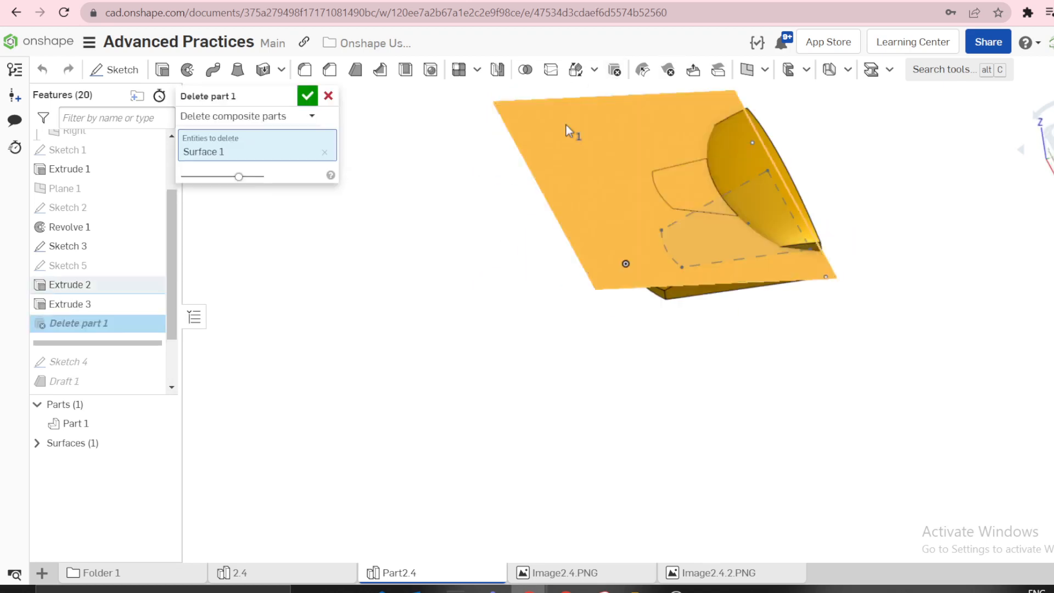
click(328, 96)
- Examine the sloped surface at the part's rear face and compare the model with the Image2.4.2 drawing
right_drag(336, 146, 384, 174)
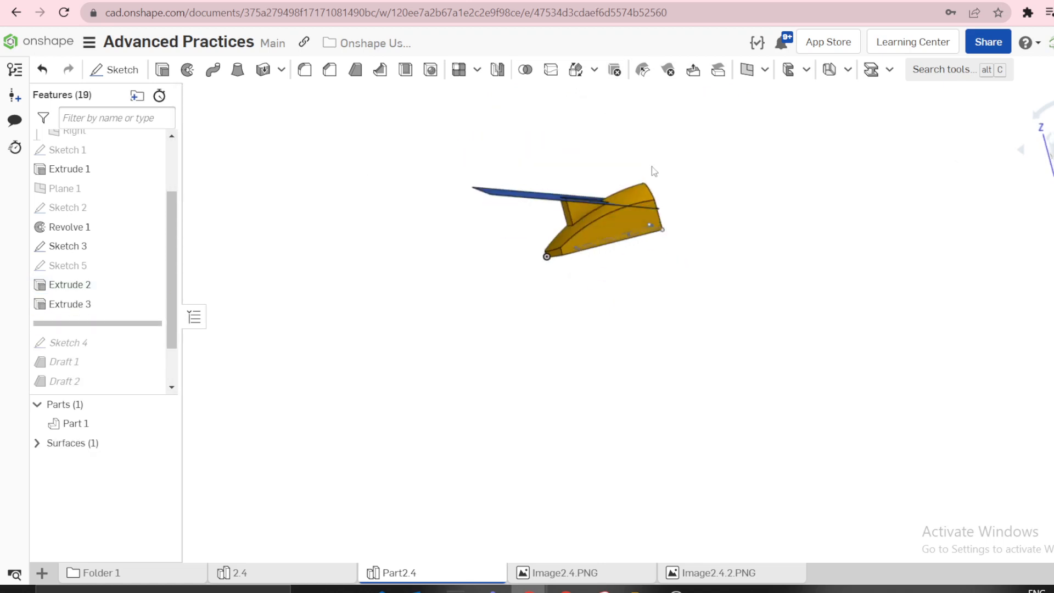
scroll(653, 166, up, 3)
right_drag(657, 171, 626, 189)
scroll(635, 242, up, 3)
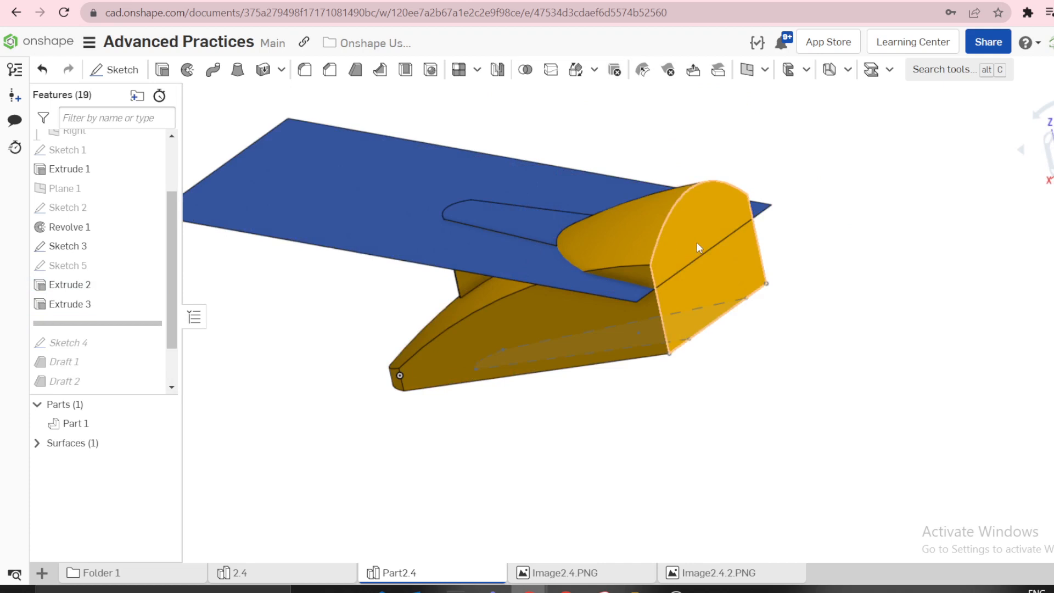
click(712, 576)
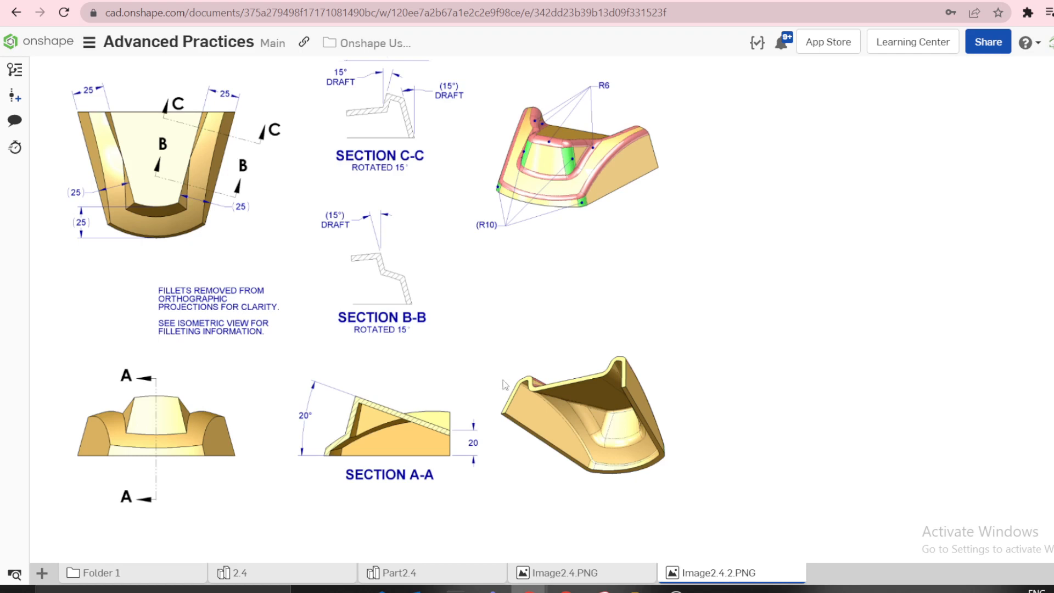
click(415, 577)
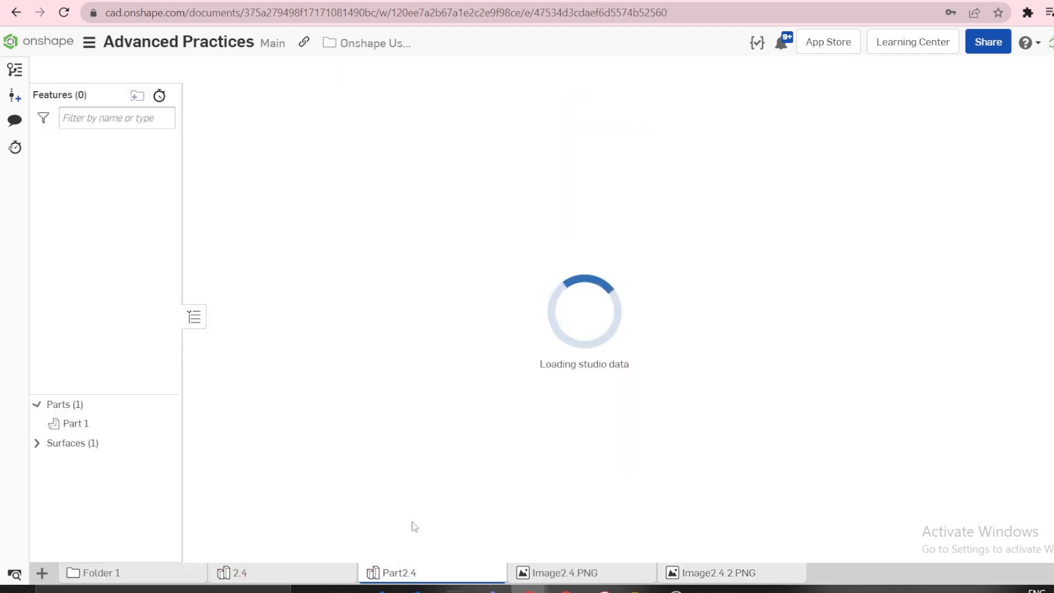
- Extend the sloped surface's edge at the part's rear outward by 25 mm with Move boundary
scroll(667, 220, up, 2)
scroll(834, 215, down, 1)
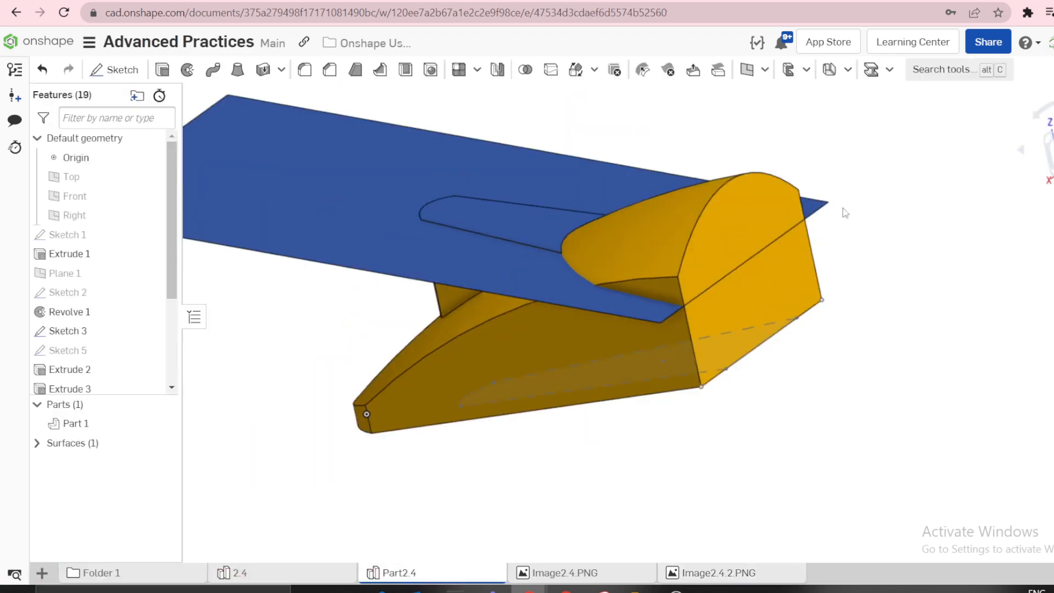
click(824, 208)
click(847, 70)
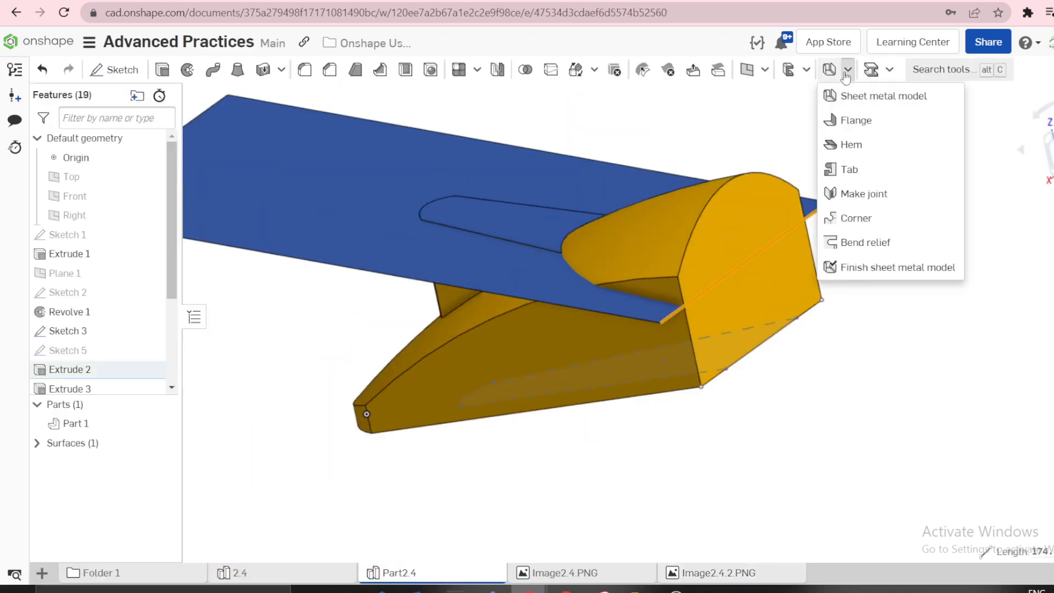
click(806, 69)
click(765, 70)
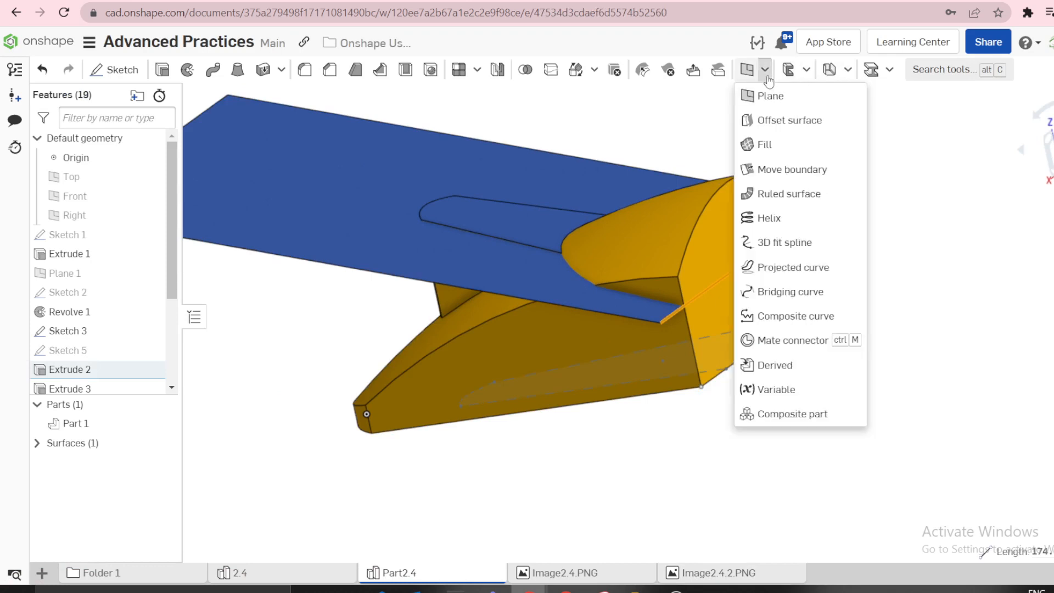
click(790, 170)
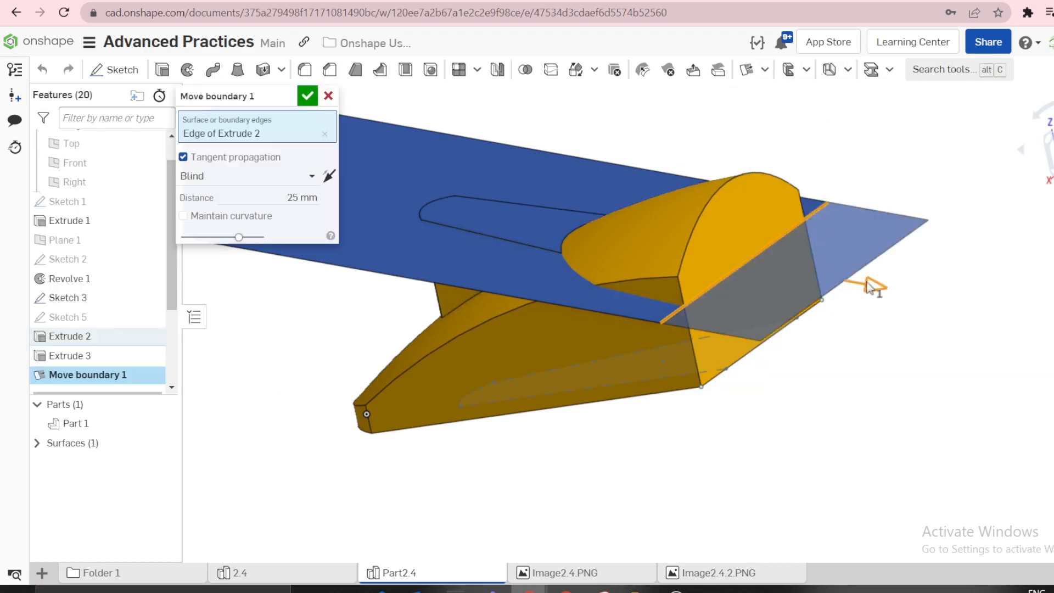
click(307, 96)
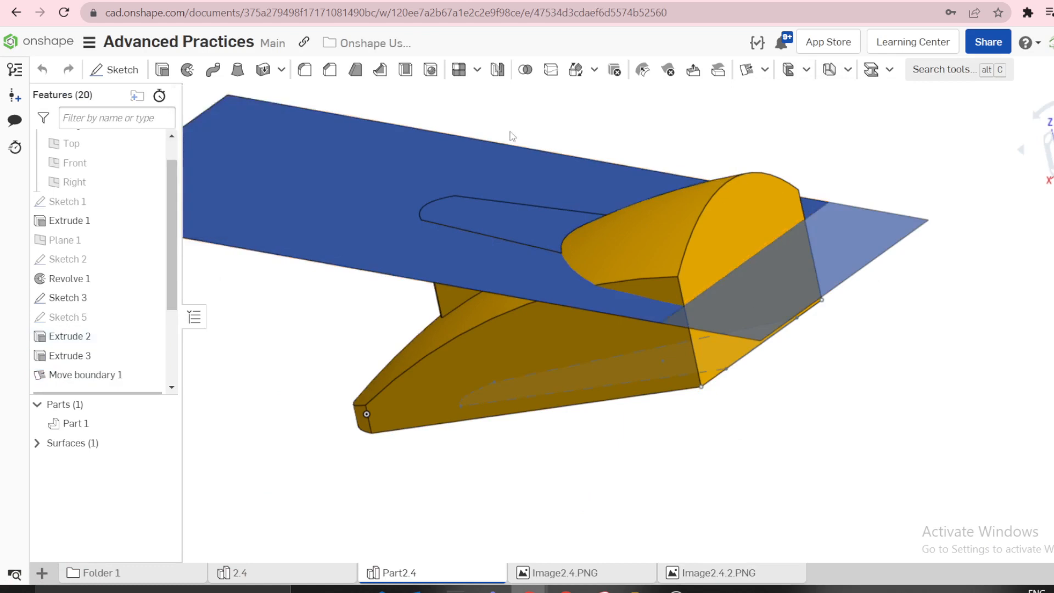
- Split Part 1 with the sloped surface, Surface 1, keeping both sides
scroll(674, 153, down, 3)
scroll(723, 136, up, 2)
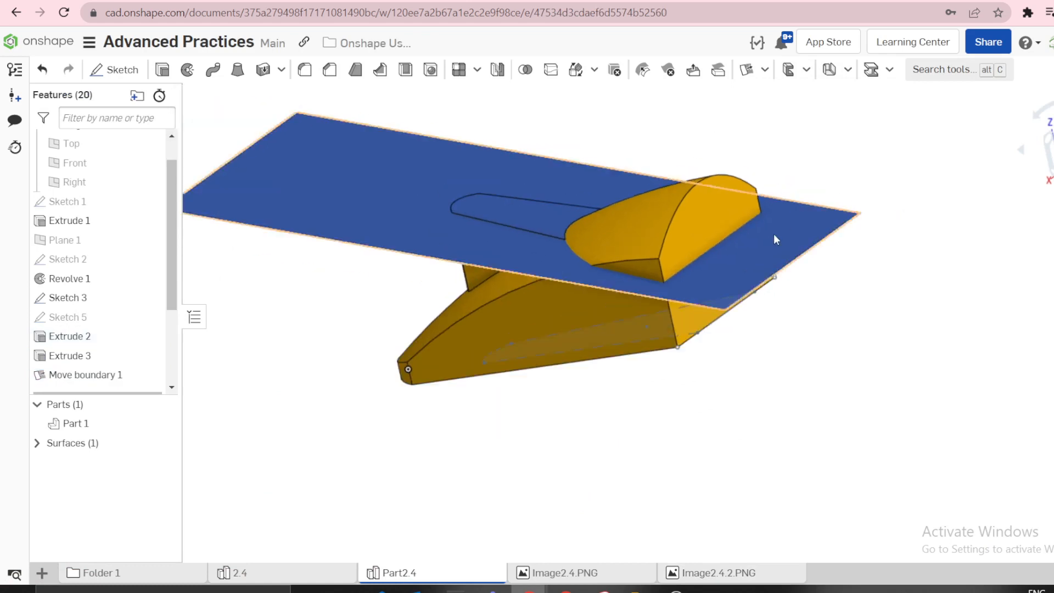
mouse_move(773, 234)
right_down()
mouse_move(789, 232)
mouse_move(778, 239)
right_up()
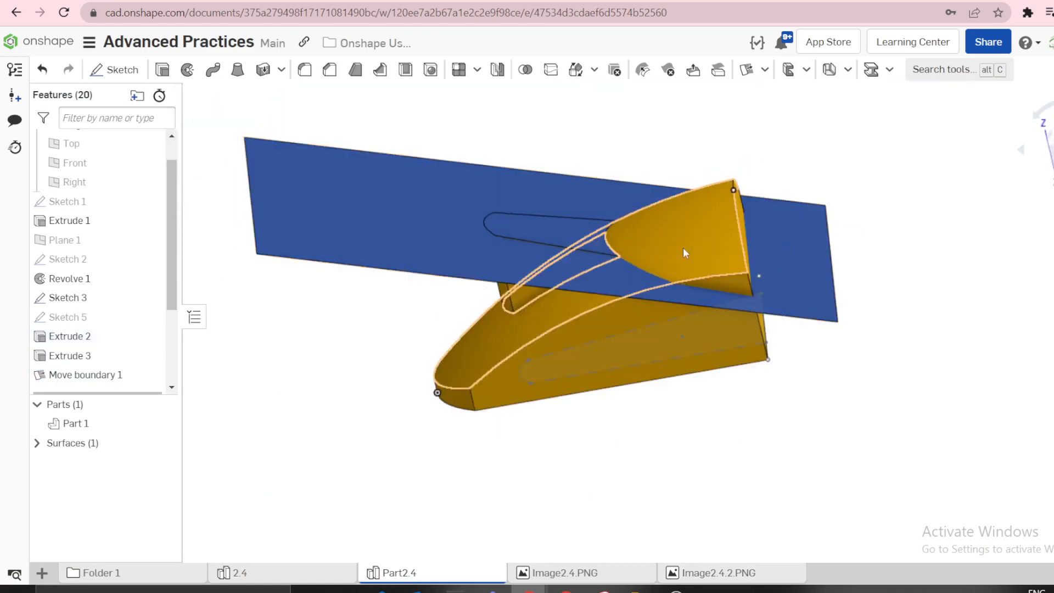
click(552, 70)
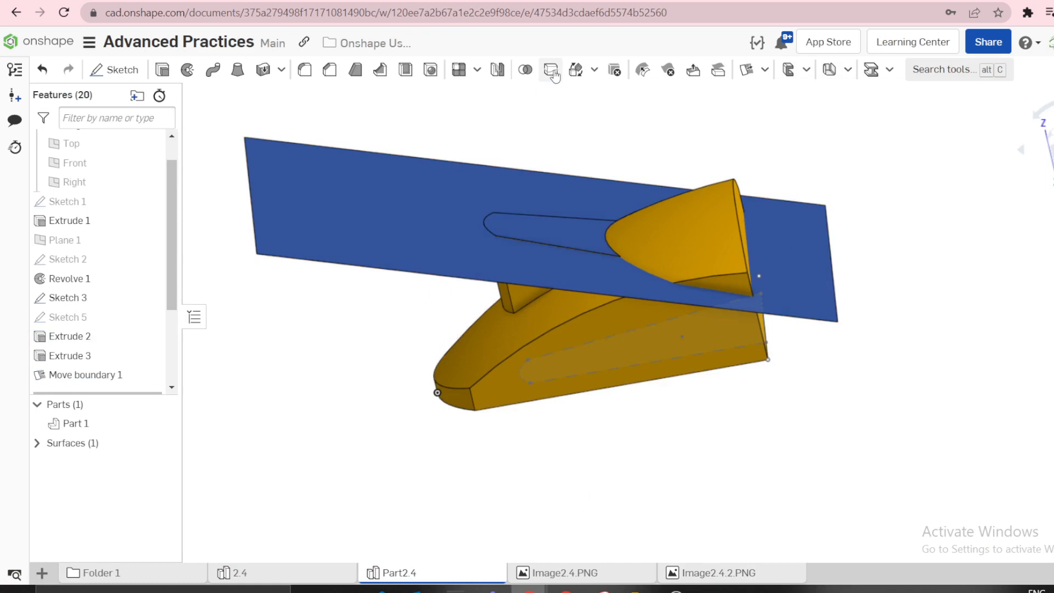
click(510, 341)
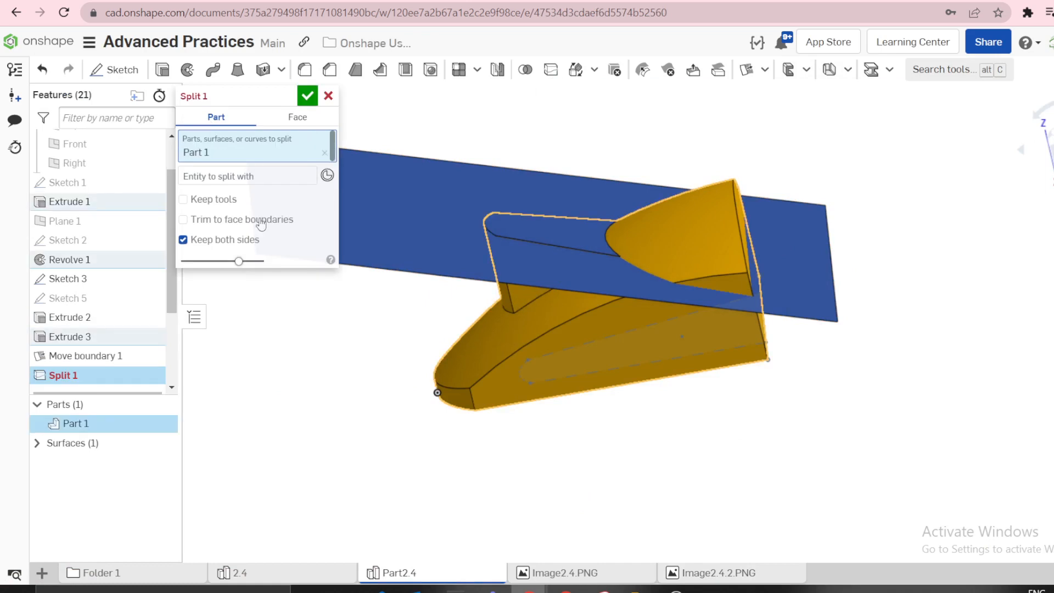
click(427, 219)
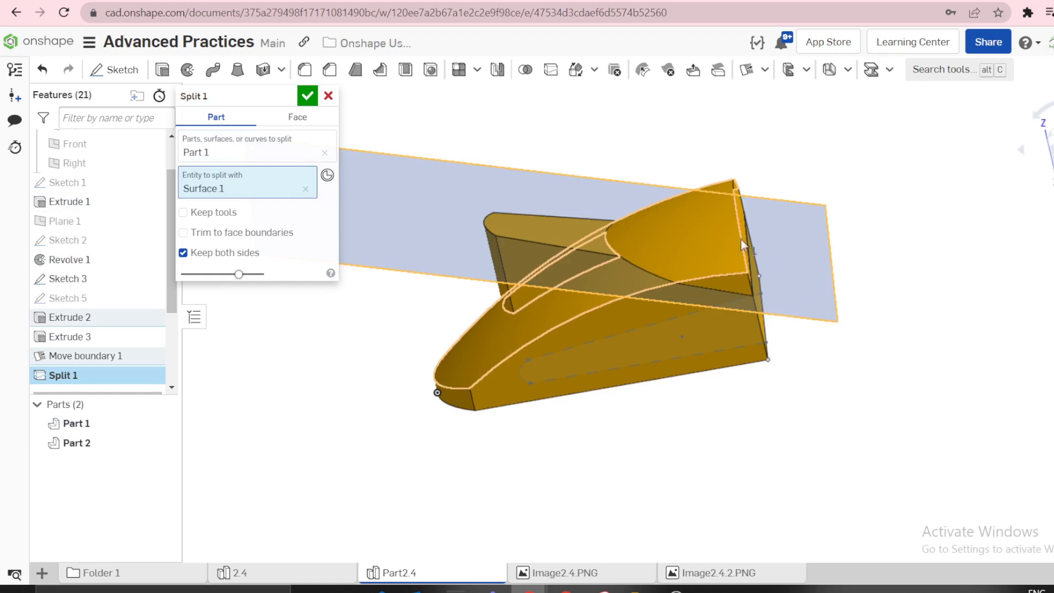
mouse_move(736, 266)
right_down()
mouse_move(722, 234)
mouse_move(736, 258)
right_up()
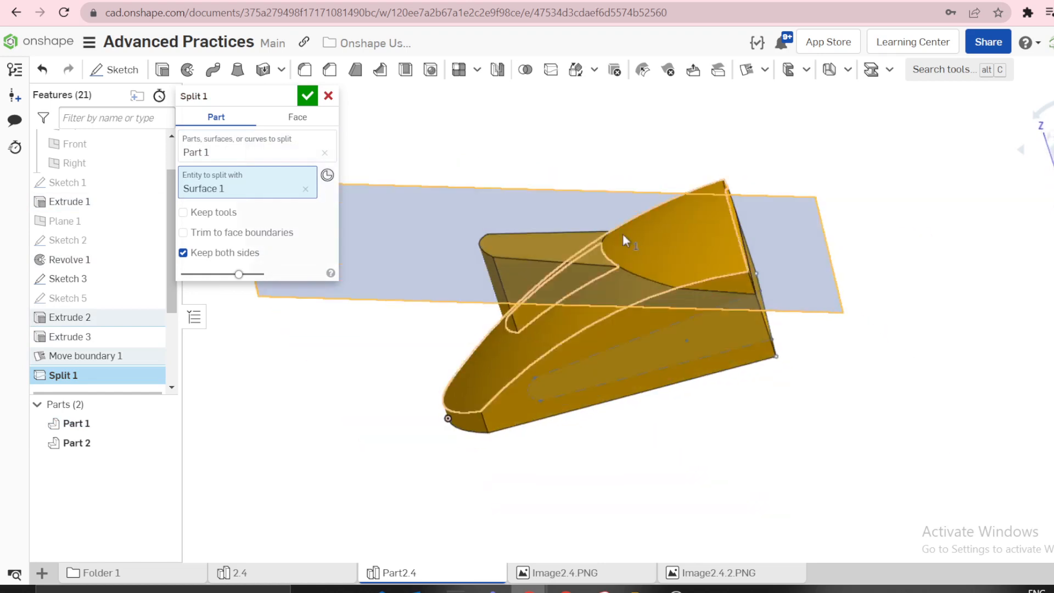
click(308, 96)
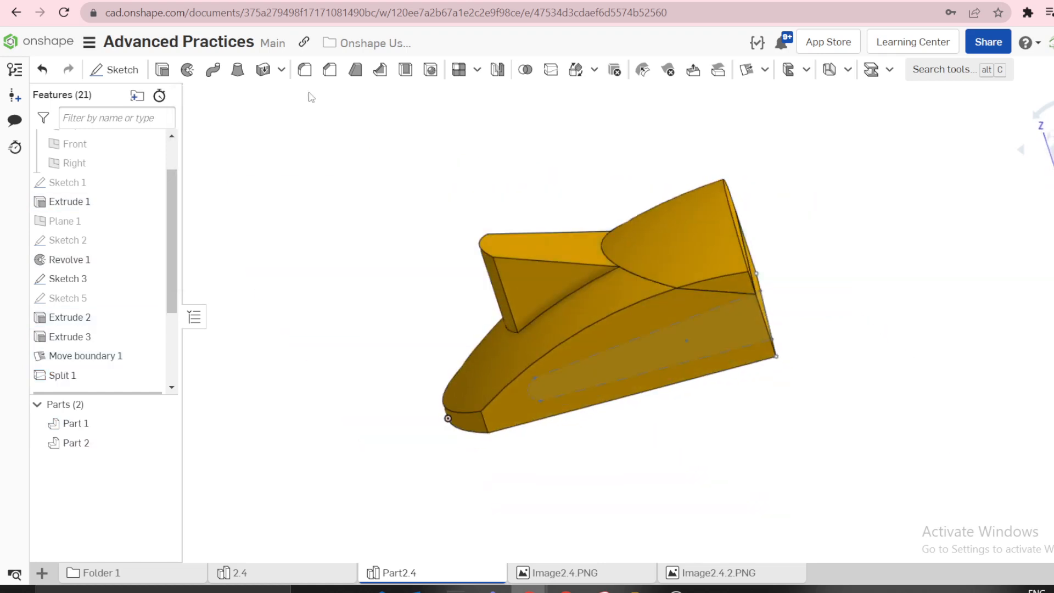
- Delete Part 2, the piece above the sloped surface, and check the remaining shape against the Image2.4.2 drawing
right_click(123, 442)
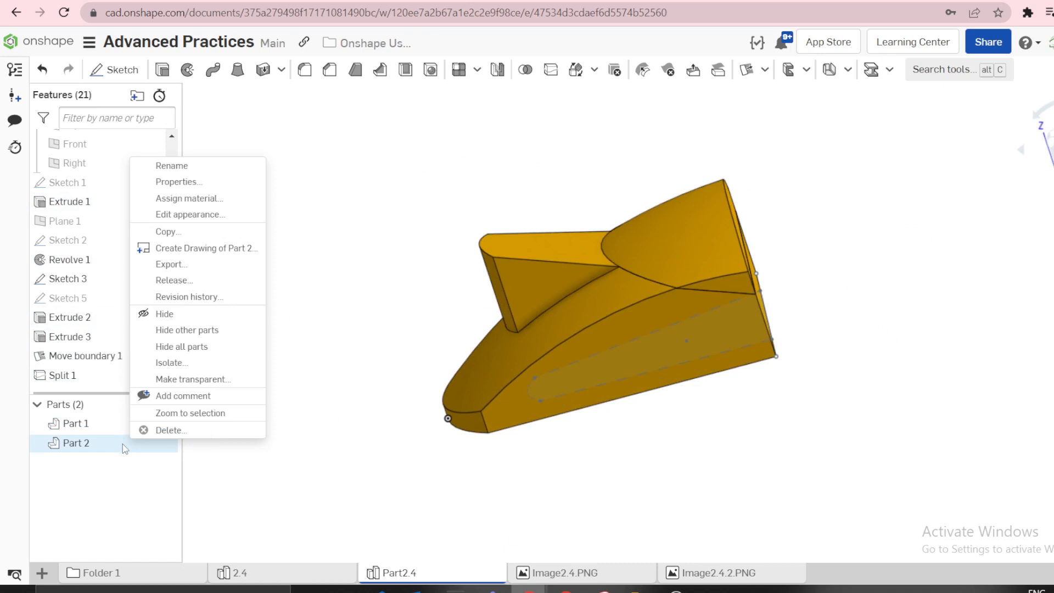
click(154, 431)
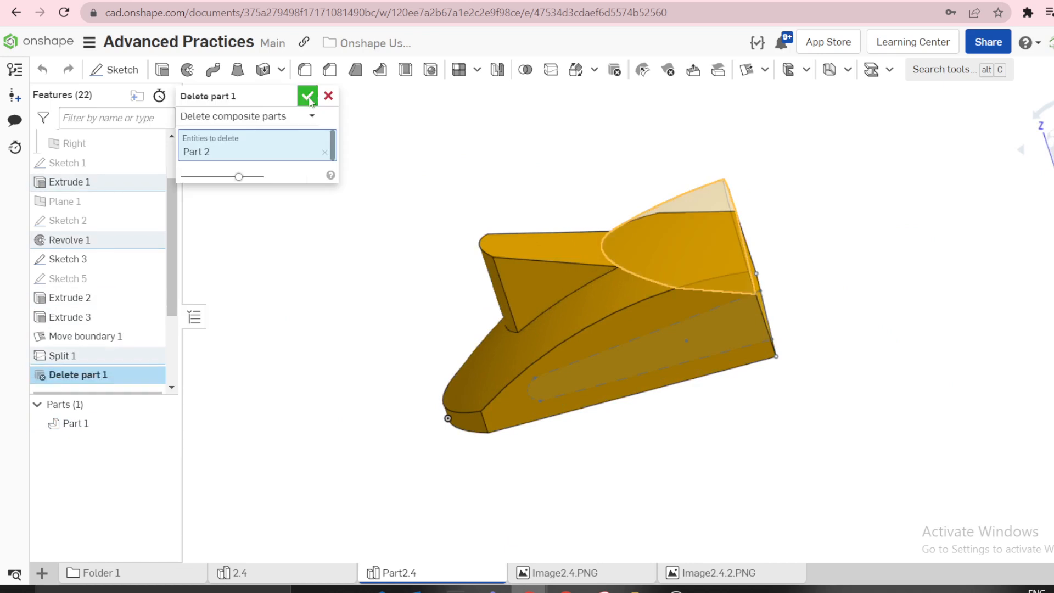
right_drag(433, 183, 595, 414)
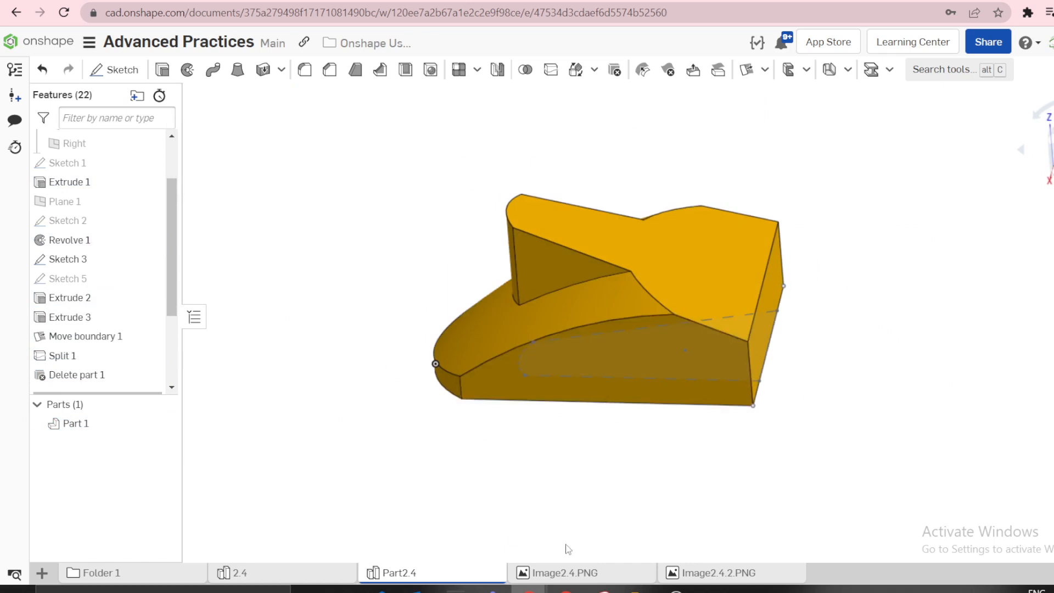
mouse_move(720, 579)
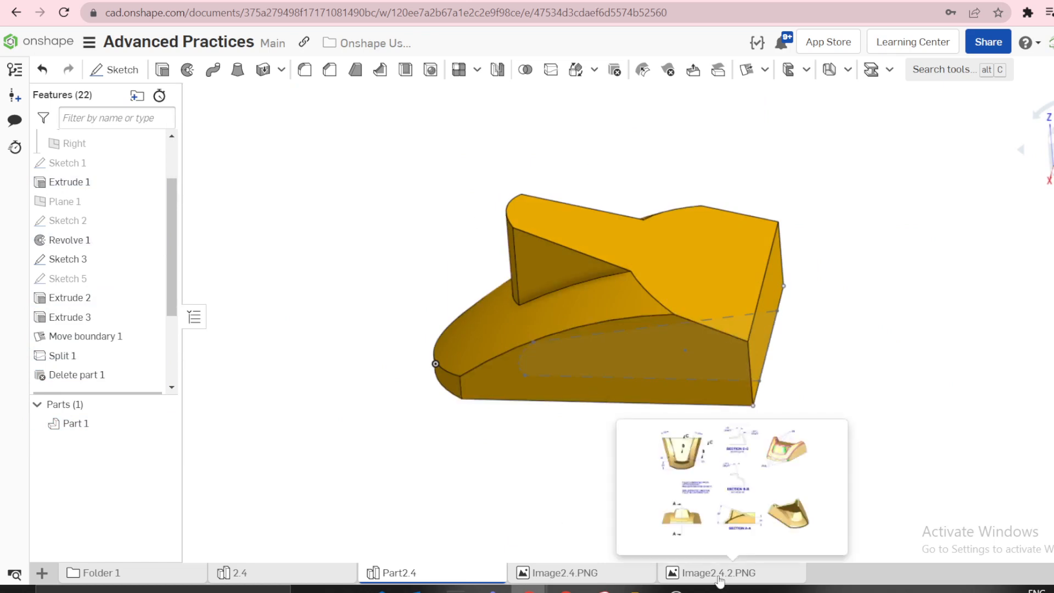
click(720, 576)
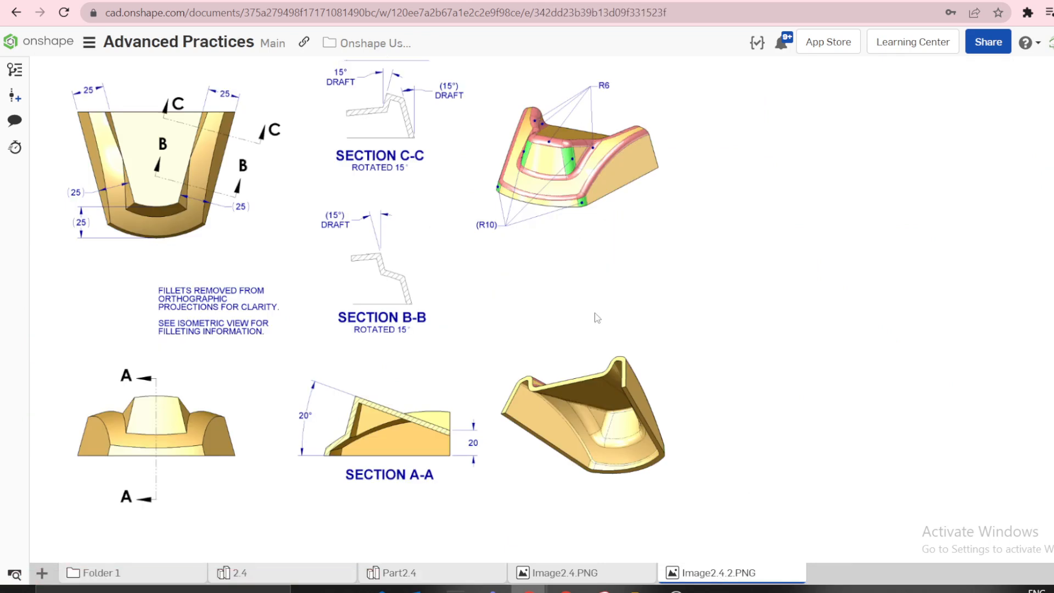
right_click(594, 336)
click(497, 311)
click(432, 568)
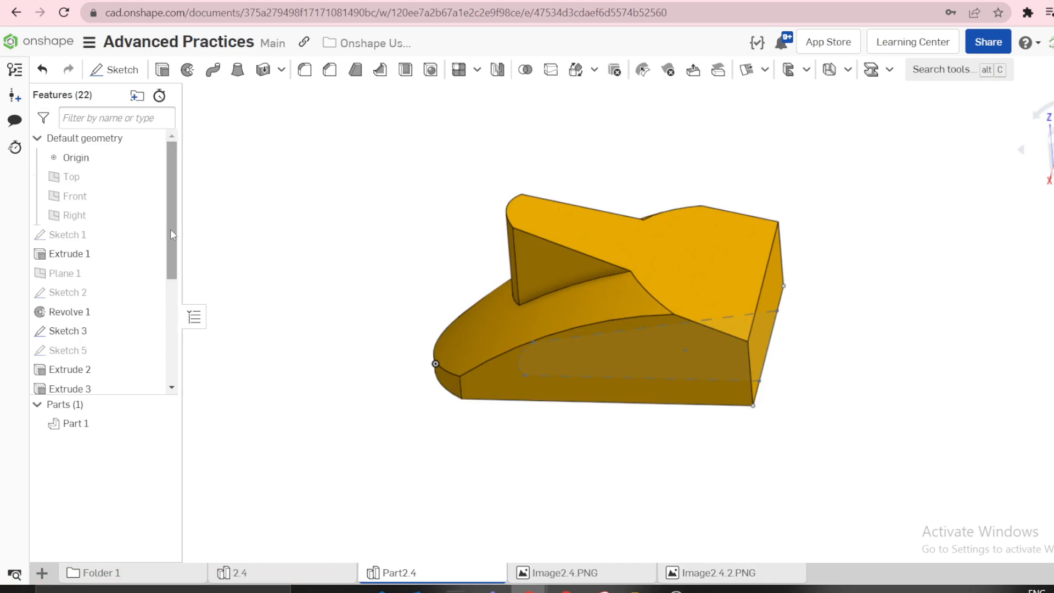
- Shell the part to a 4 mm thickness, removing its bottom face and its flat rear face
drag(170, 229, 177, 335)
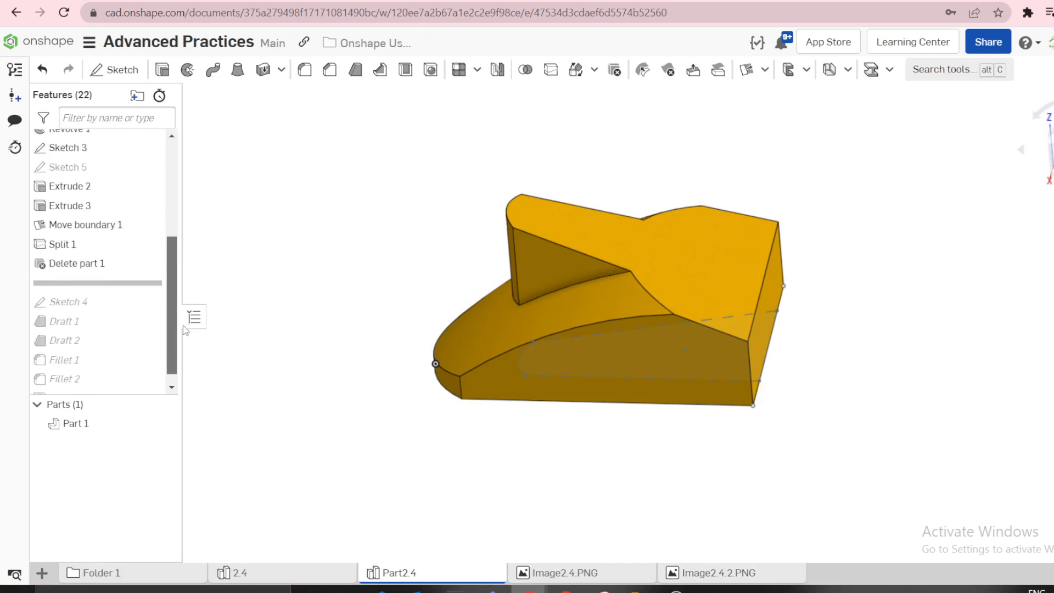
click(405, 69)
right_drag(462, 355, 493, 365)
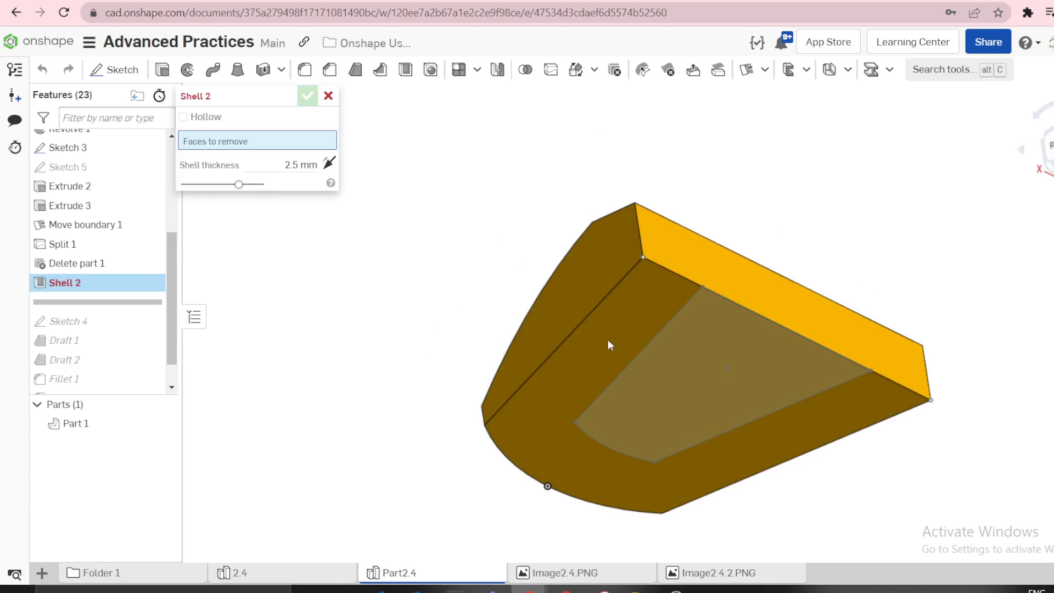
click(641, 311)
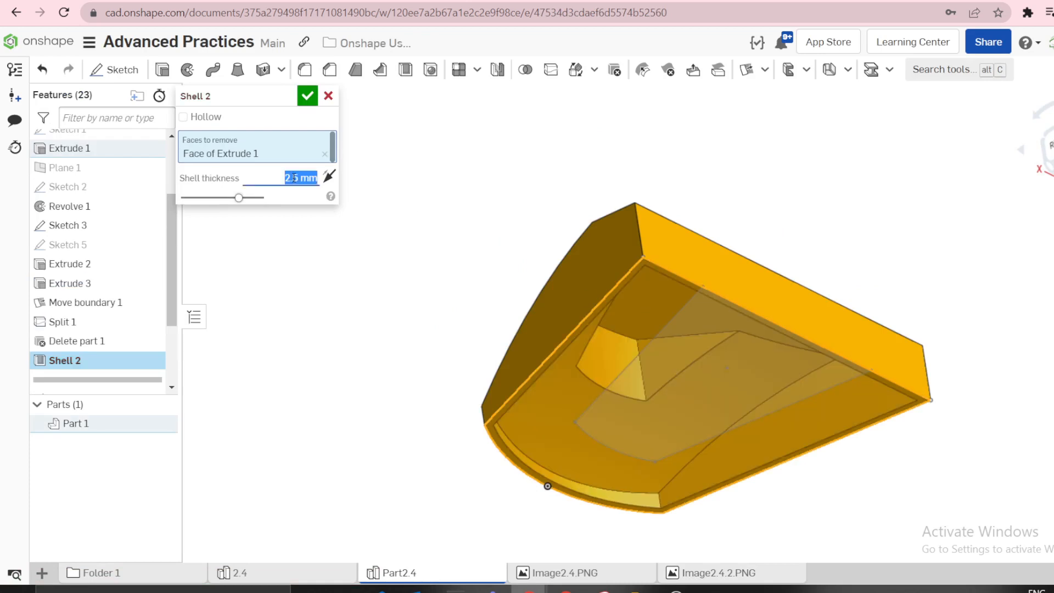
text(4)
key(Return)
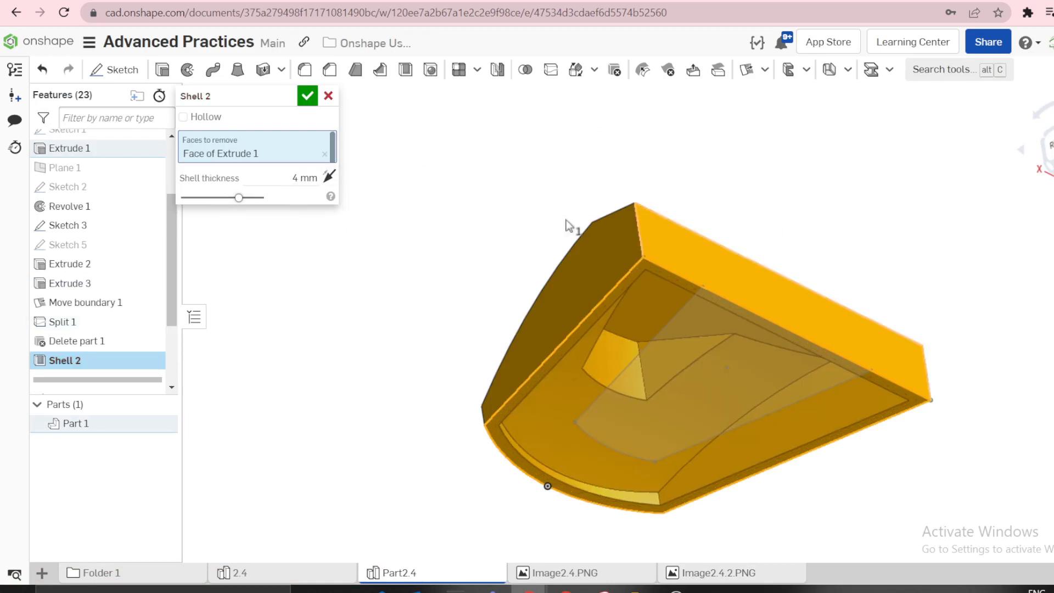
click(570, 230)
right_drag(518, 207, 614, 265)
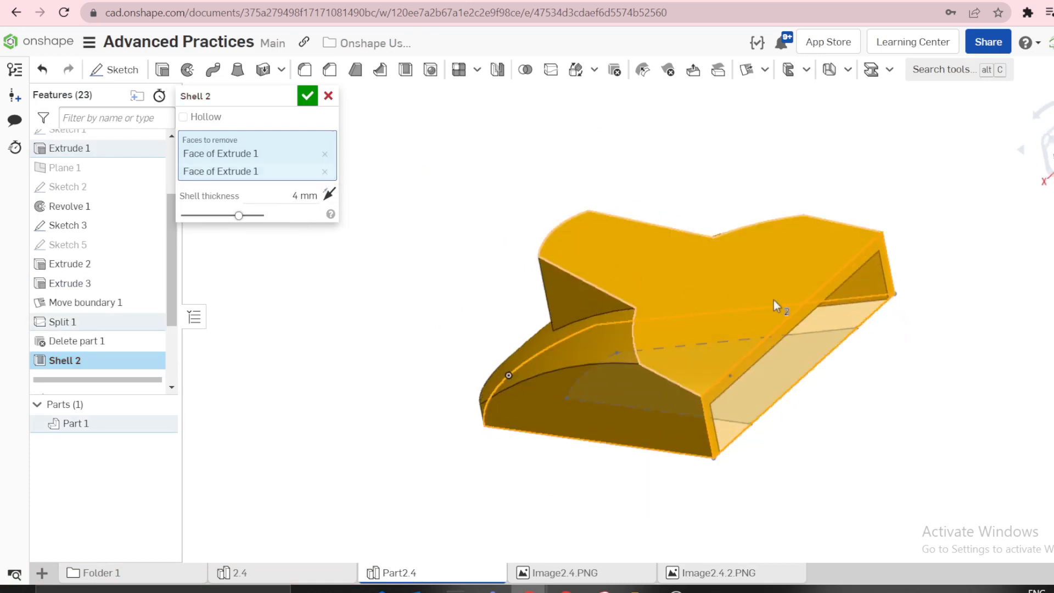
right_drag(772, 300, 713, 329)
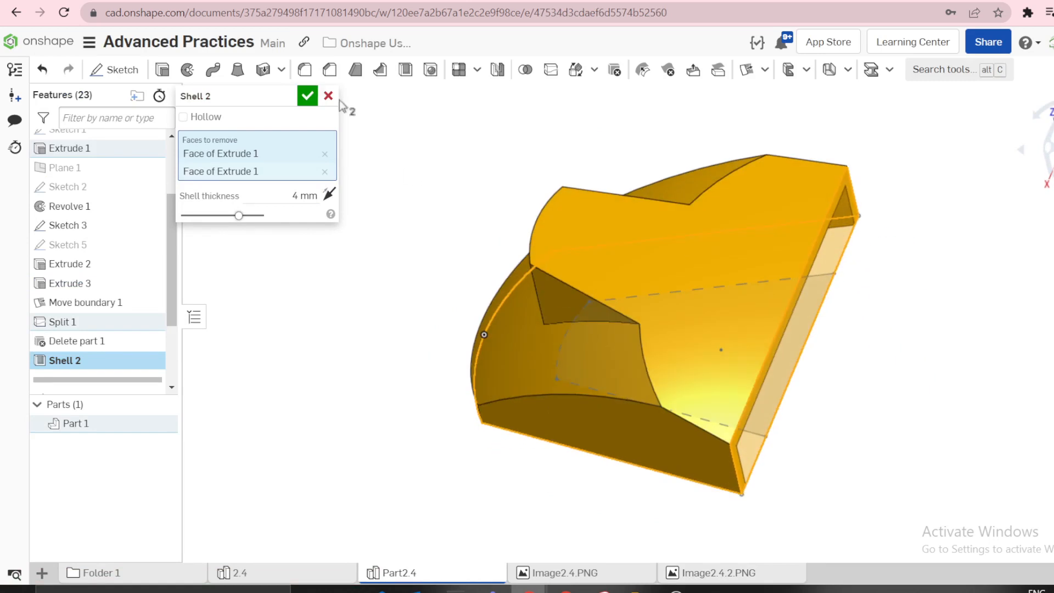
click(307, 99)
right_drag(313, 108, 547, 225)
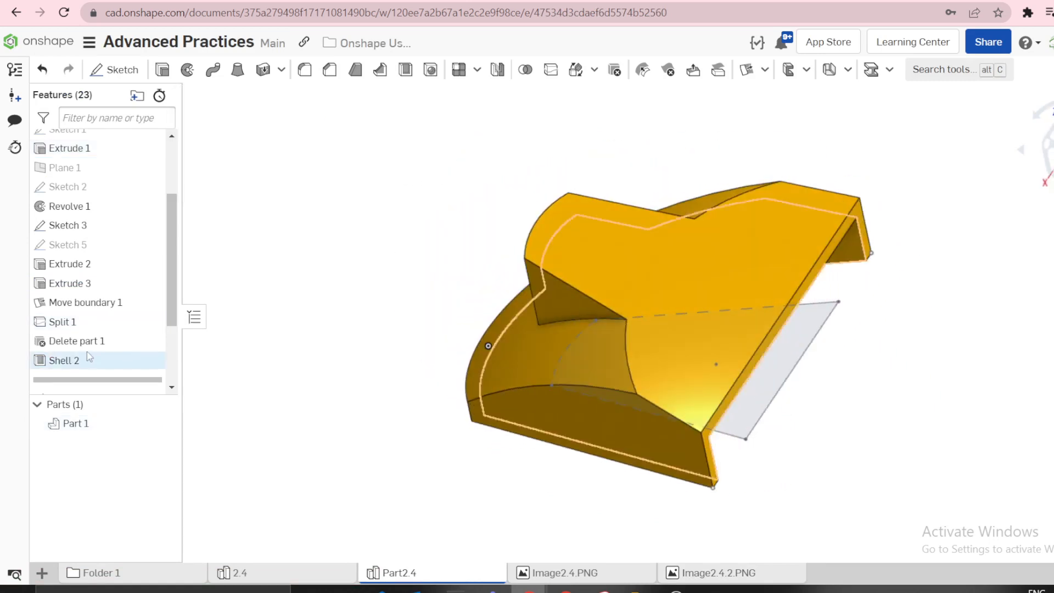
- Compare the shelled model with the Image2.4.2 drawing and delete the Shell 2, Delete part 1 and Split 1 features
mouse_move(711, 323)
right_down()
mouse_move(727, 292)
mouse_move(731, 326)
right_up()
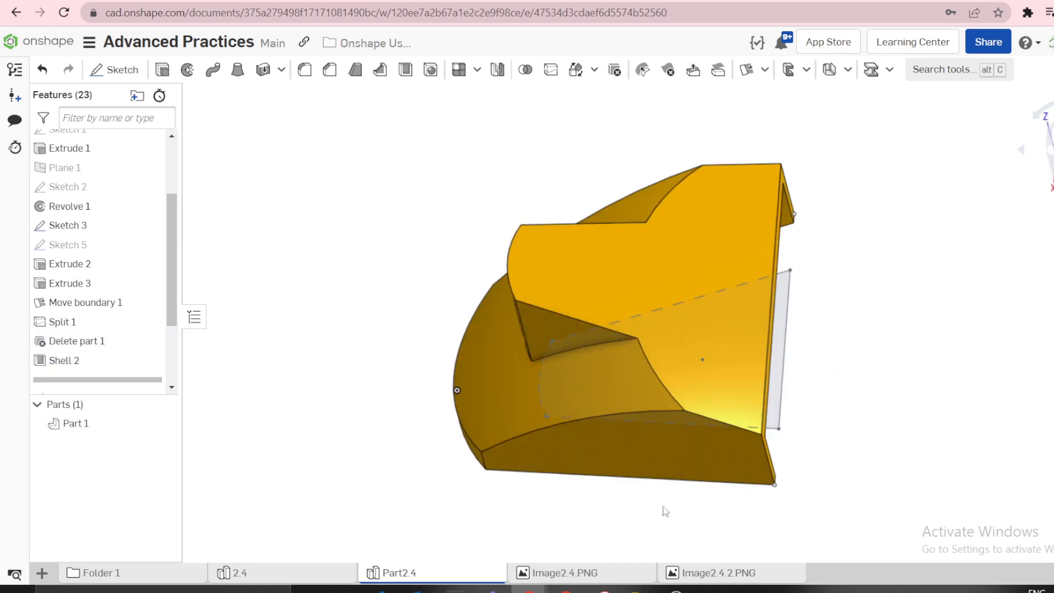
click(683, 576)
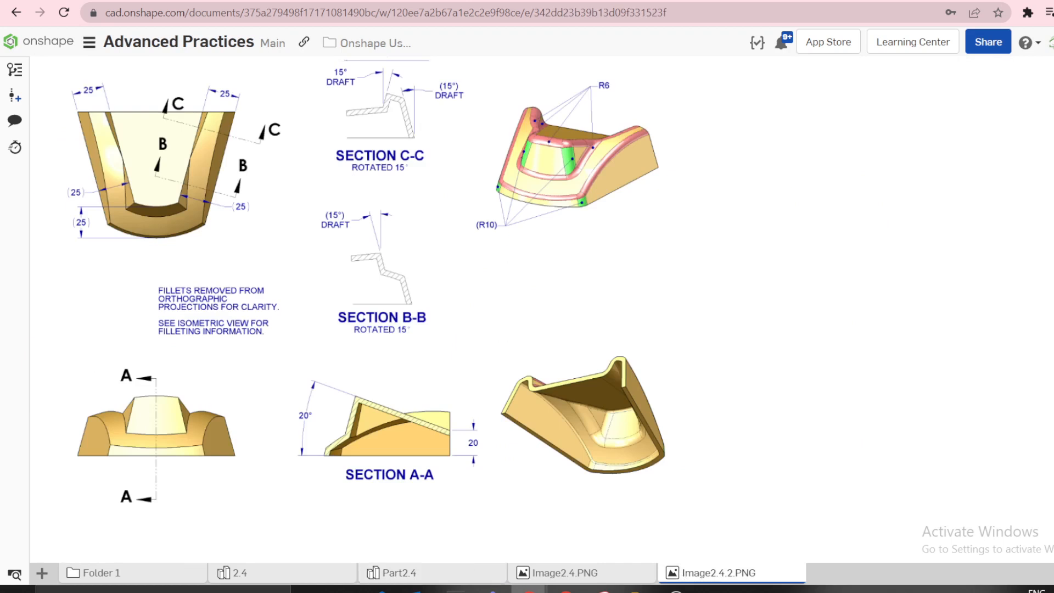
click(403, 573)
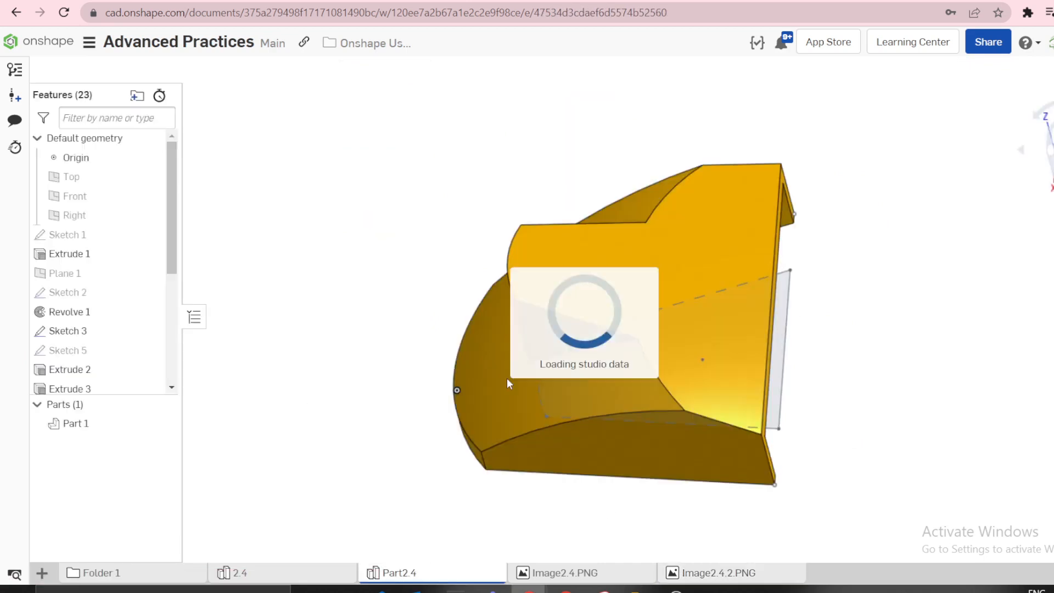
mouse_move(469, 298)
right_down()
mouse_move(388, 339)
mouse_move(343, 342)
right_up()
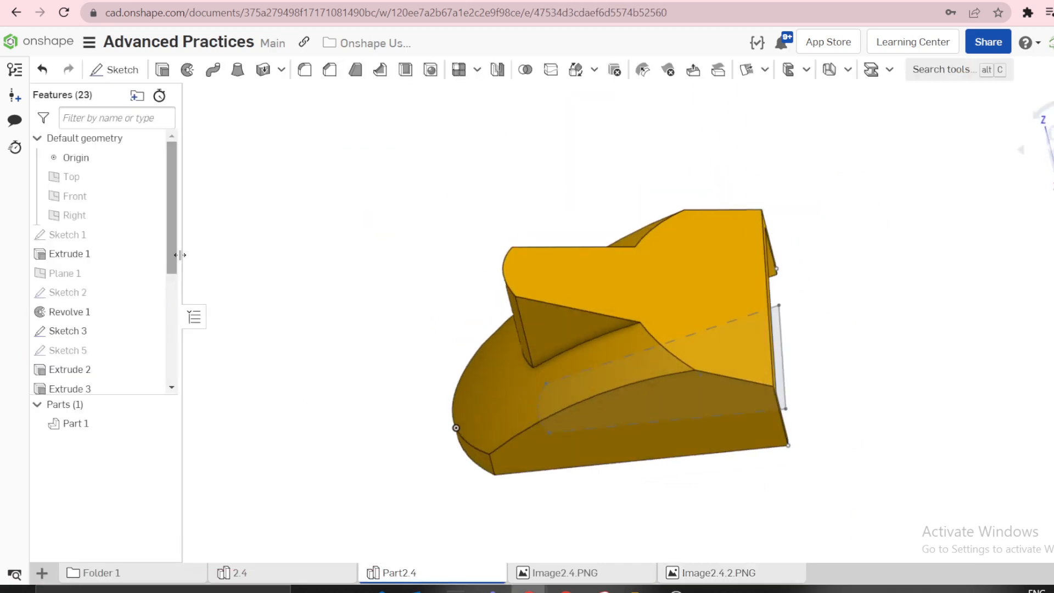
scroll(148, 329, down, 5)
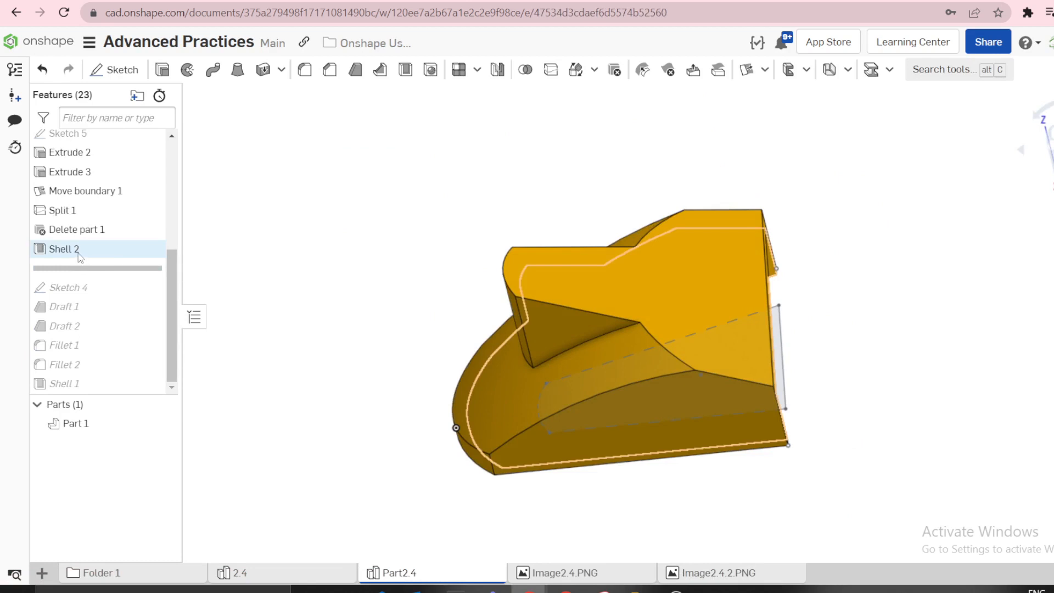
right_click(85, 254)
click(124, 423)
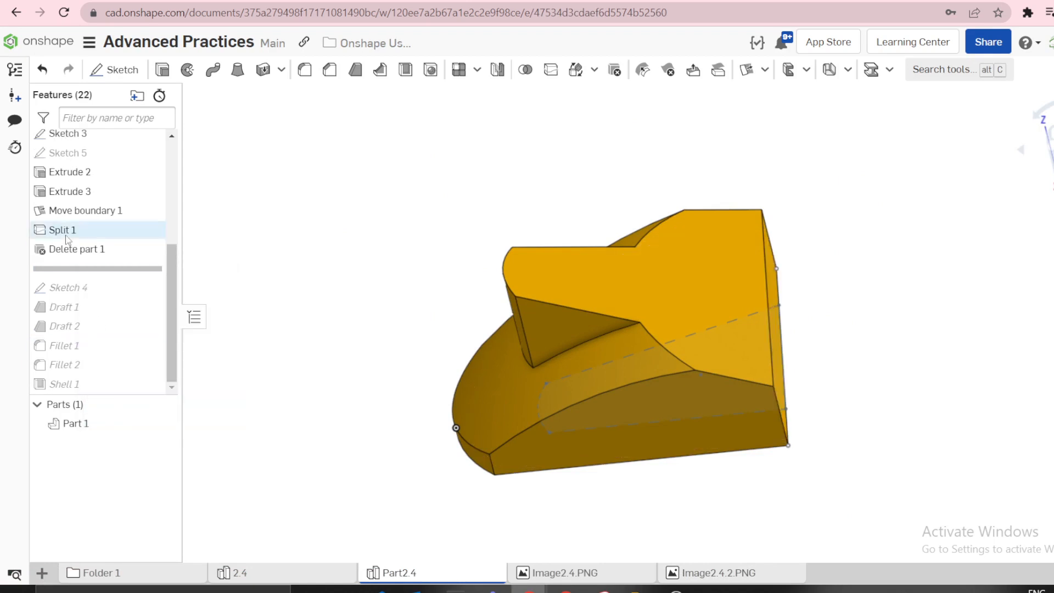
right_click(71, 252)
click(101, 383)
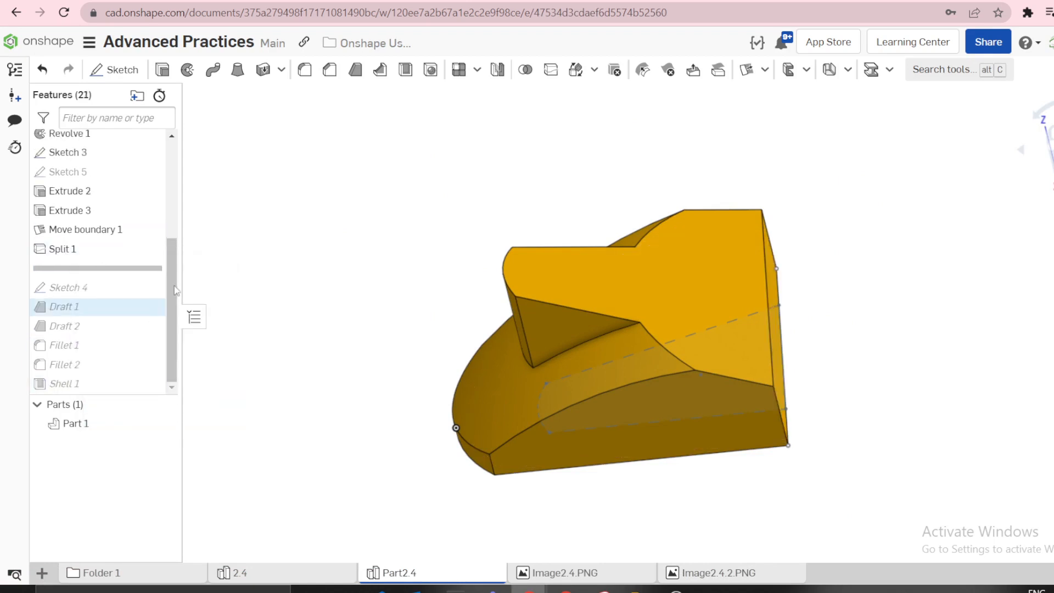
right_click(85, 254)
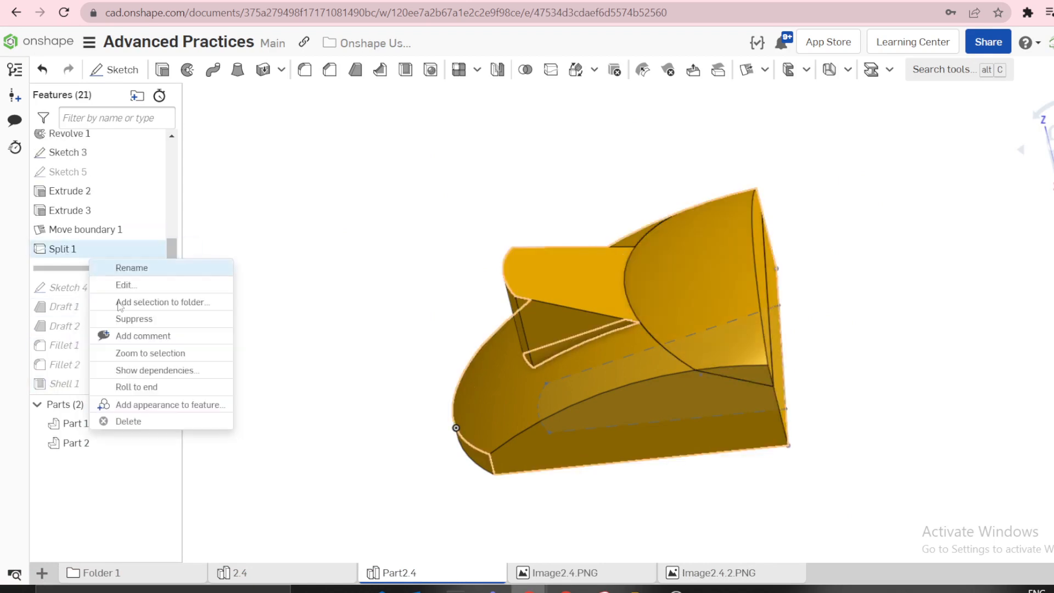
click(146, 421)
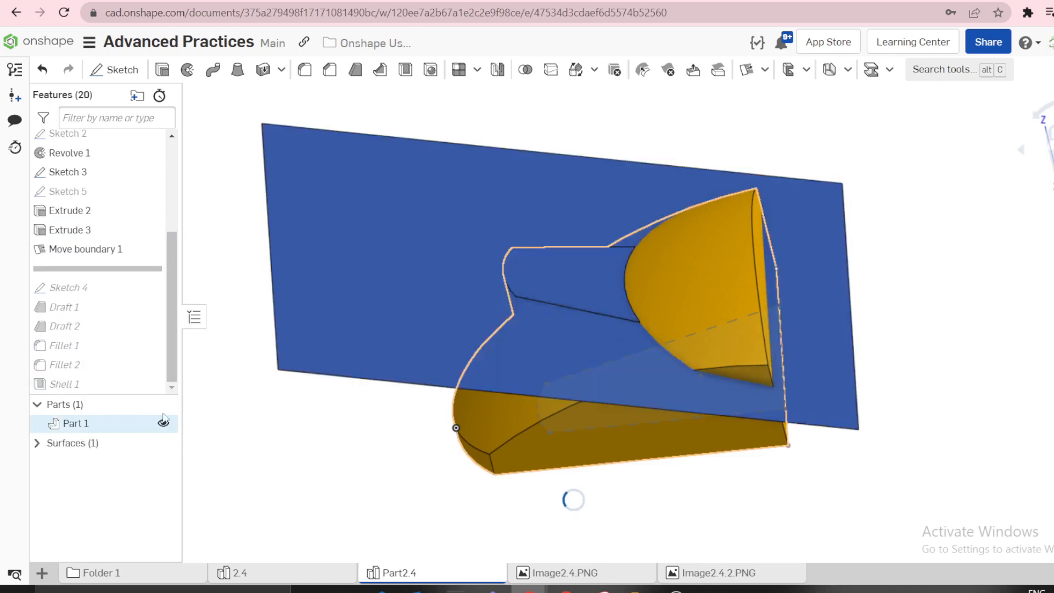
- Set up a solid extrusion of the Sketch 3 faces with the Up to part end type, ending at Surface 1
right_drag(496, 317, 475, 290)
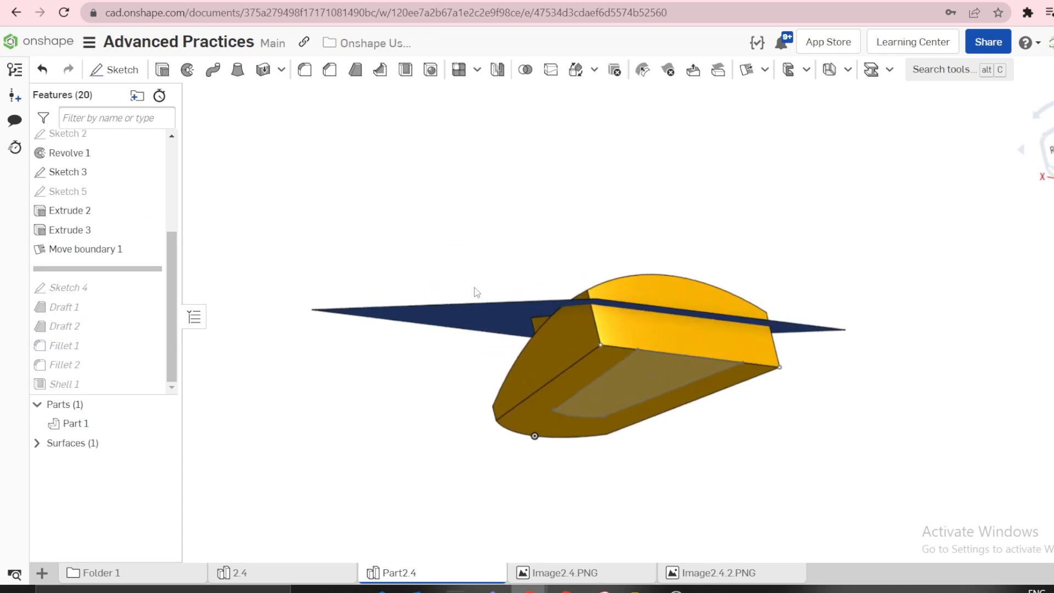
right_drag(627, 378, 653, 394)
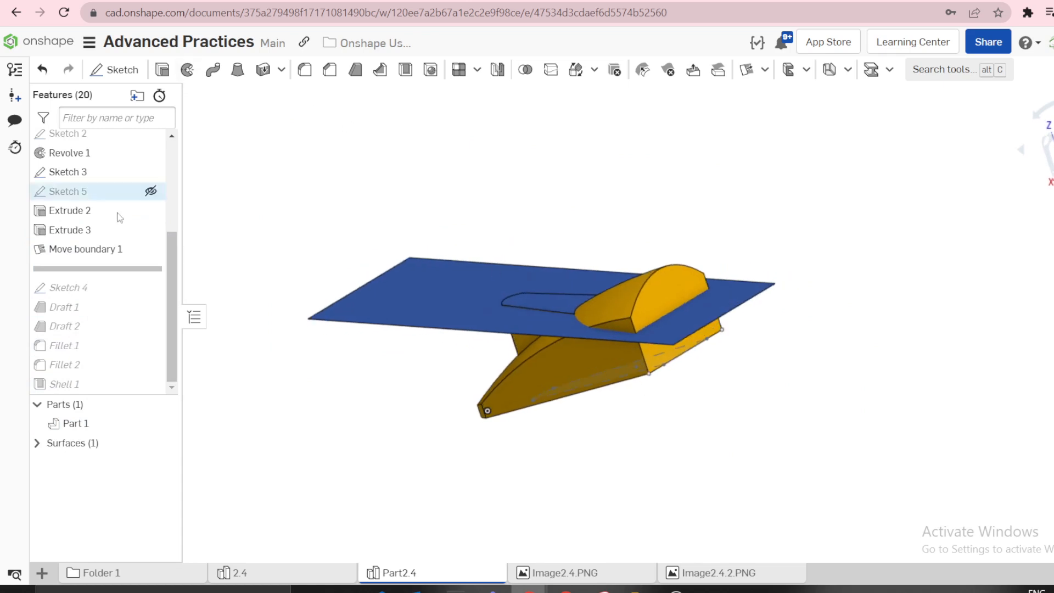
click(93, 172)
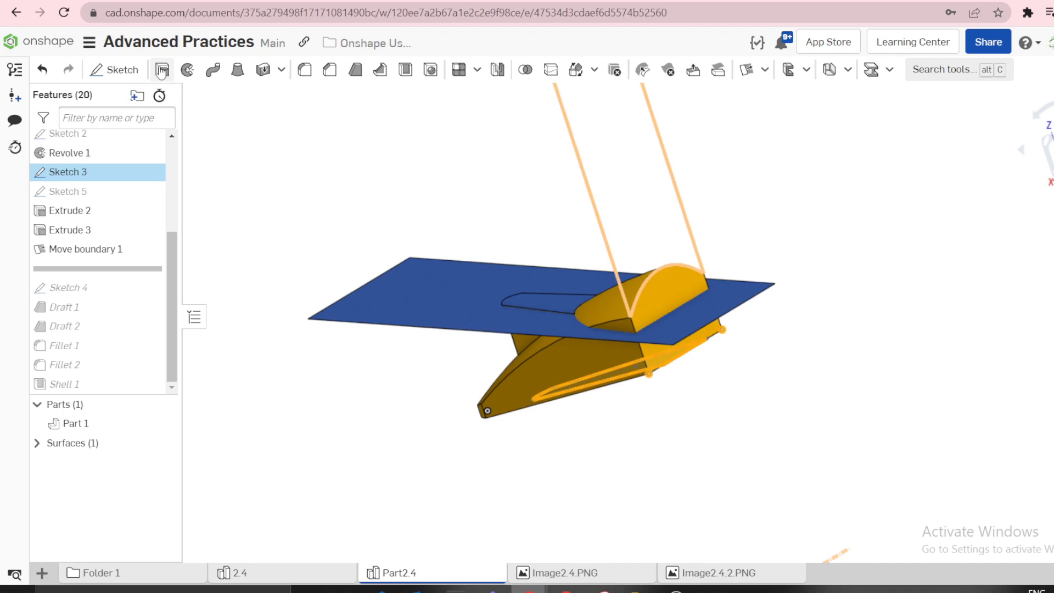
click(162, 70)
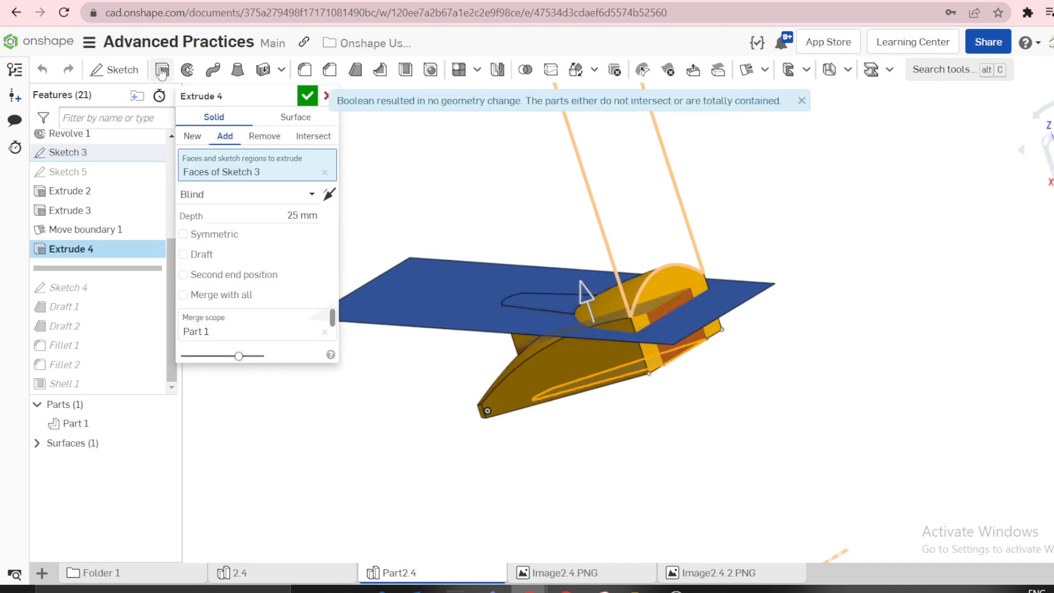
click(260, 195)
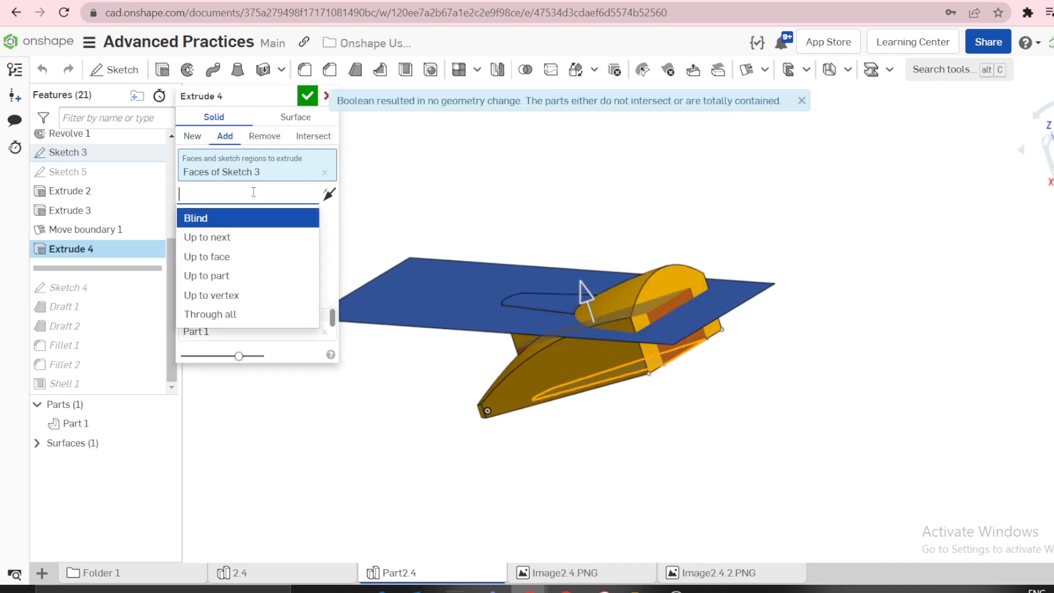
click(207, 276)
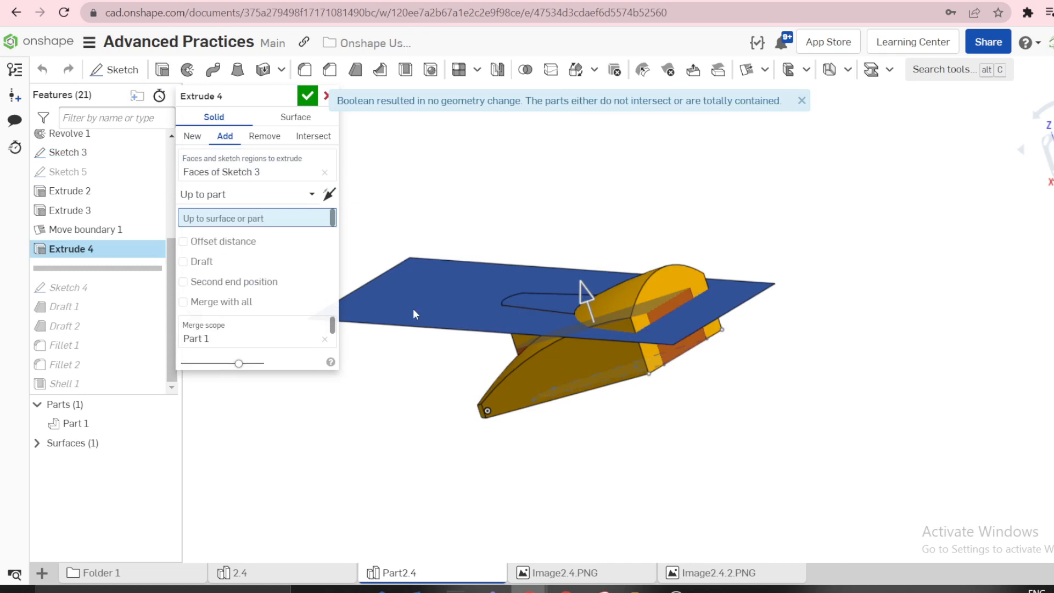
click(412, 308)
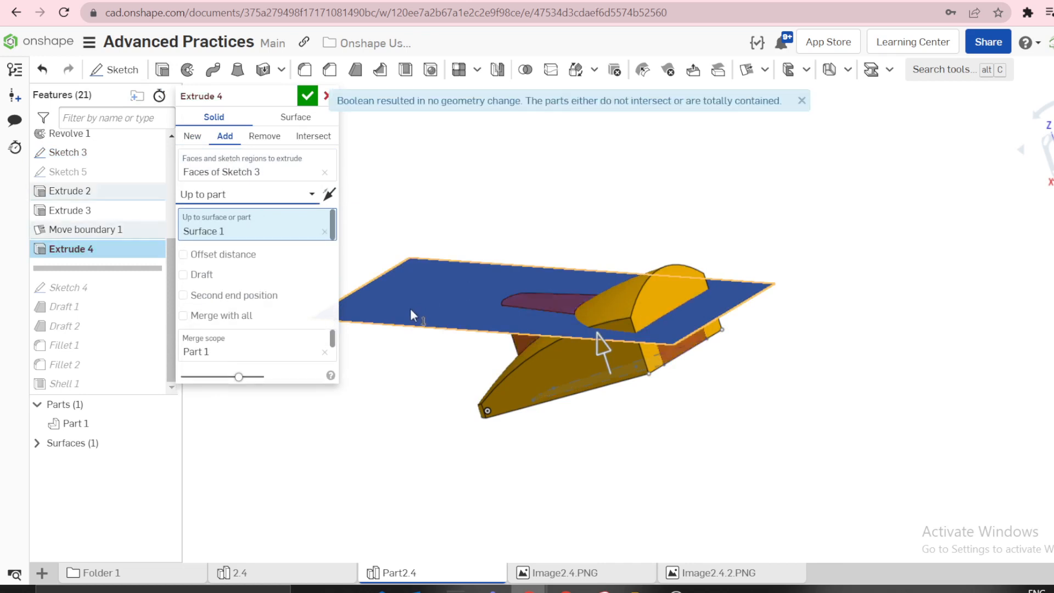
- Offset the extrusion's end 50 mm beyond the surface by flipping the offset direction, and finish it as a Remove cut from Part 1
click(183, 254)
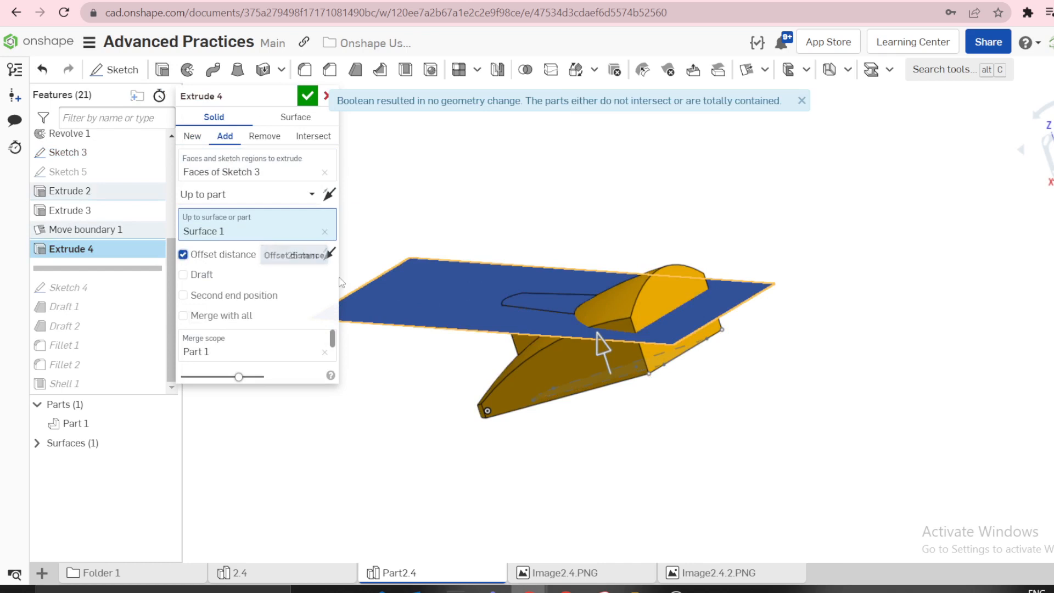
click(301, 254)
text(5)
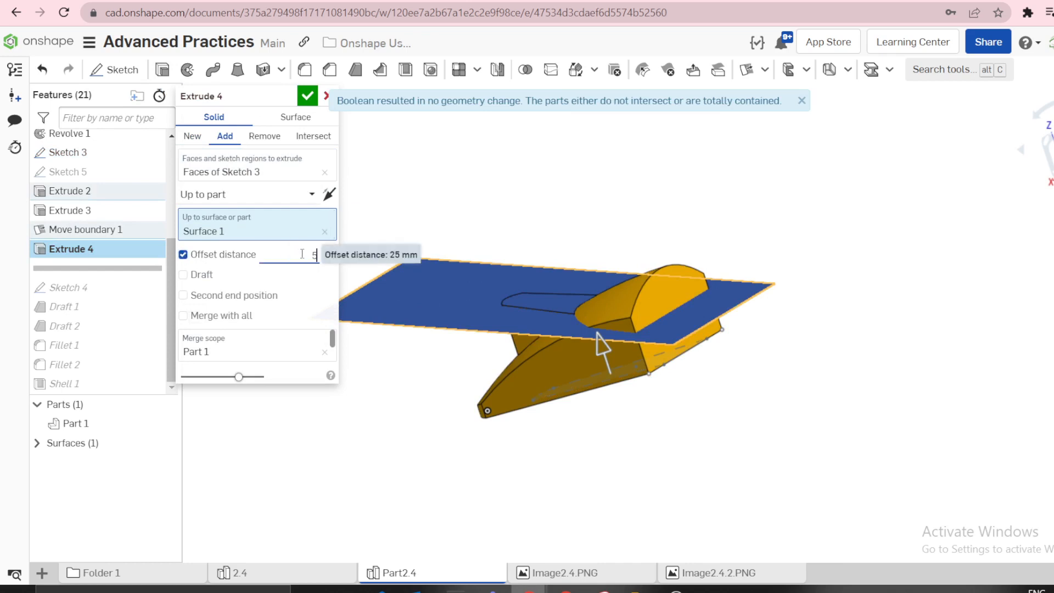
text(0)
key(Return)
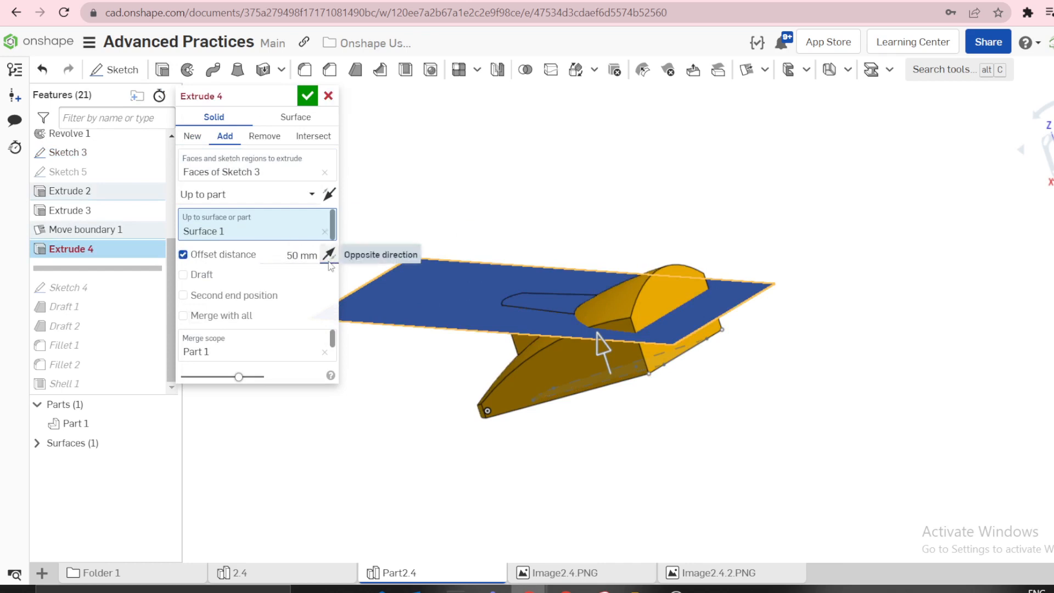
click(329, 254)
right_drag(475, 194, 499, 184)
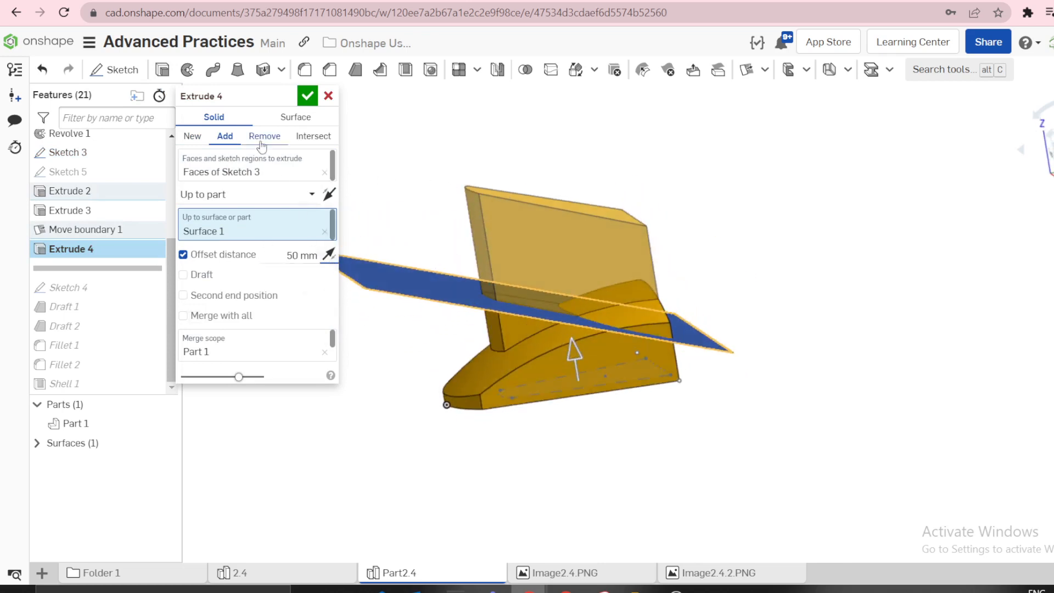
right_drag(509, 209, 538, 233)
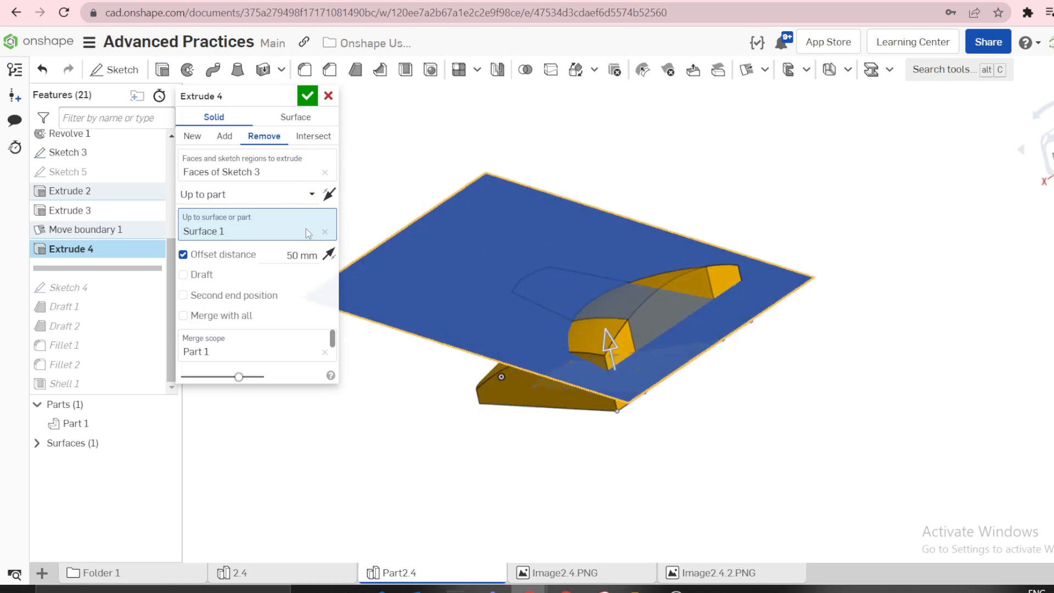
click(307, 96)
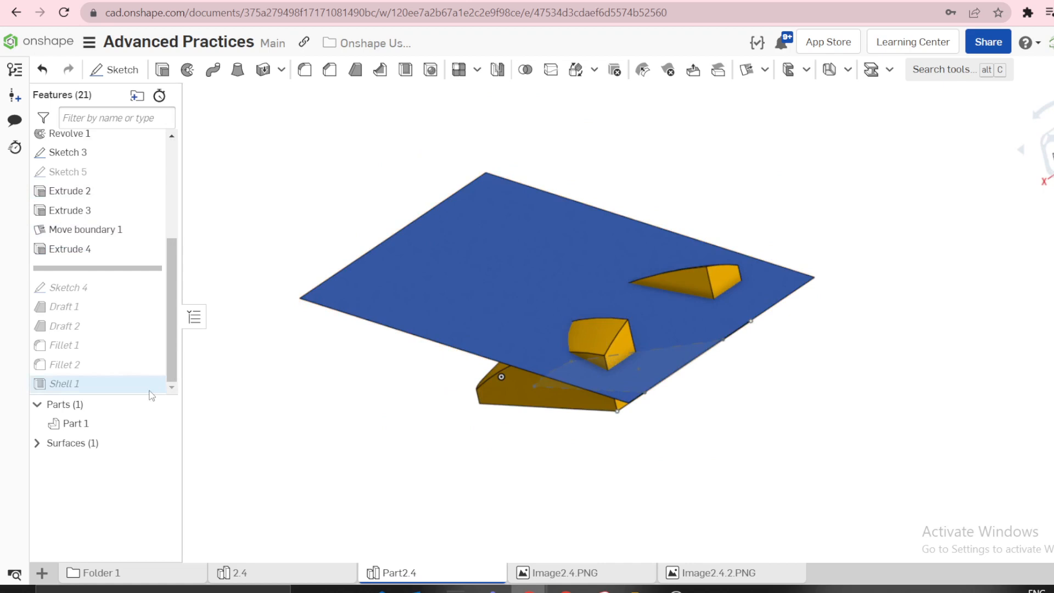
- Hide the sloped surface and extrude the Sketch 3 faces up to Surface 1, adding the result to Part 1
click(162, 443)
right_drag(216, 446, 361, 446)
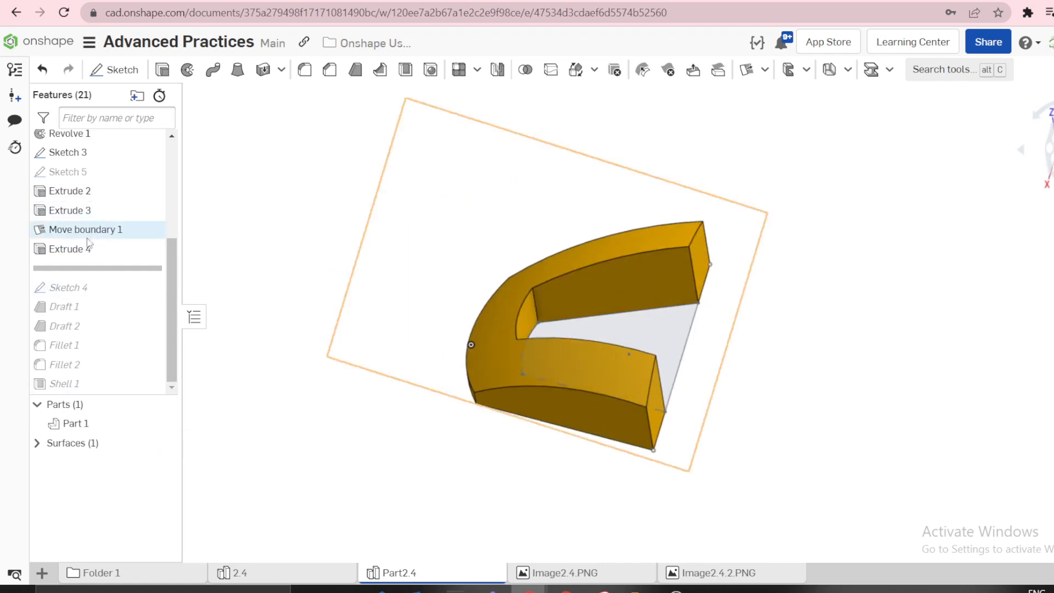
click(89, 158)
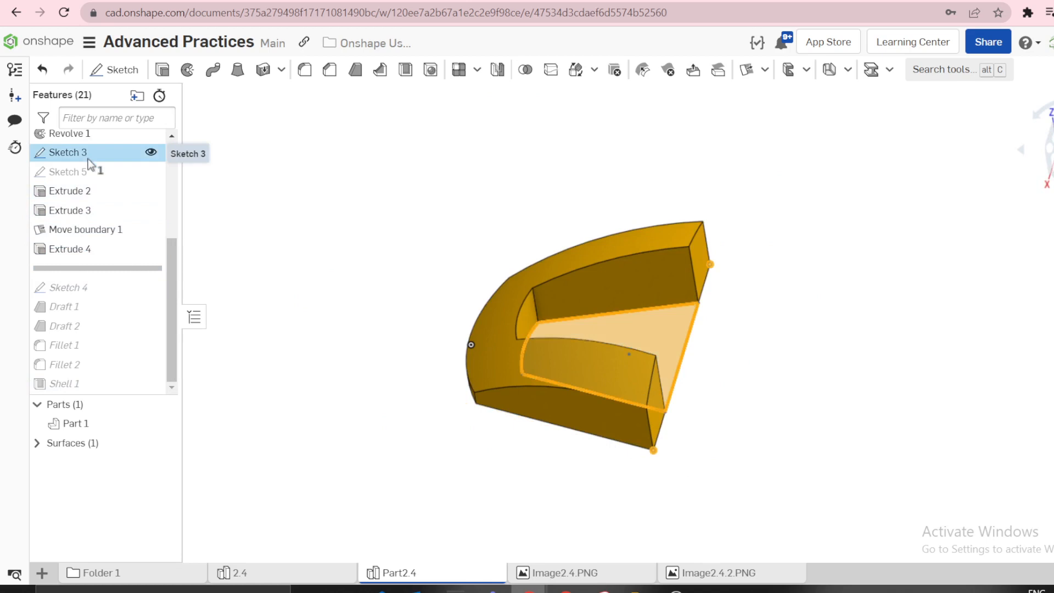
click(162, 70)
click(225, 136)
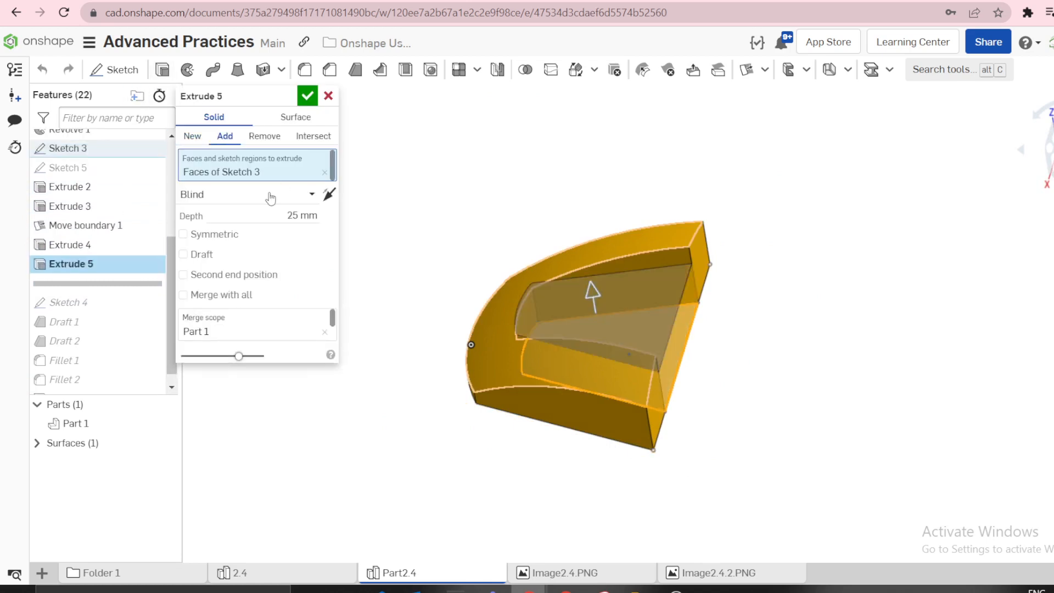
click(265, 195)
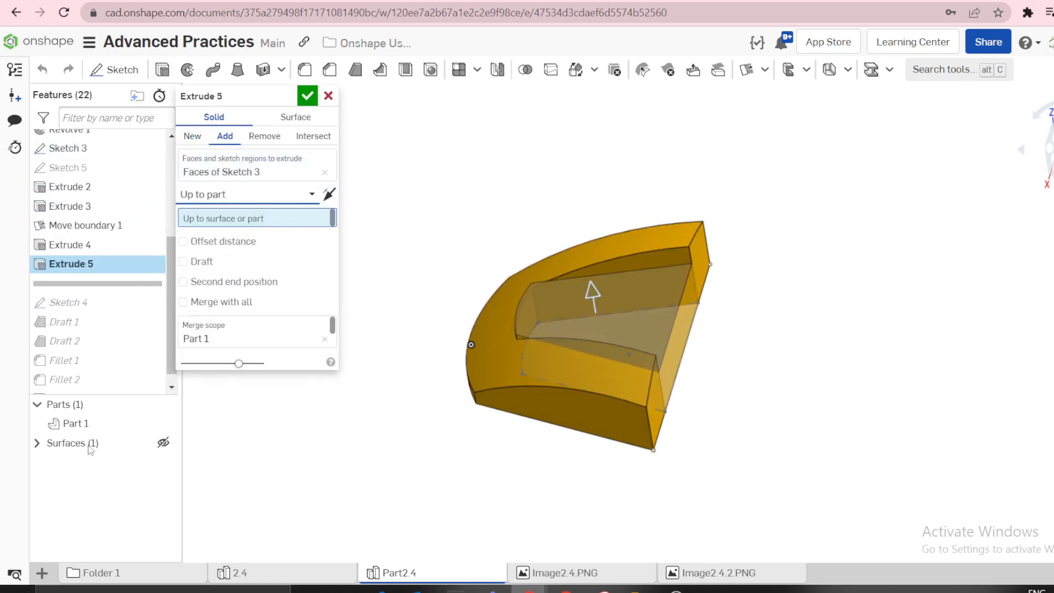
click(37, 443)
click(84, 463)
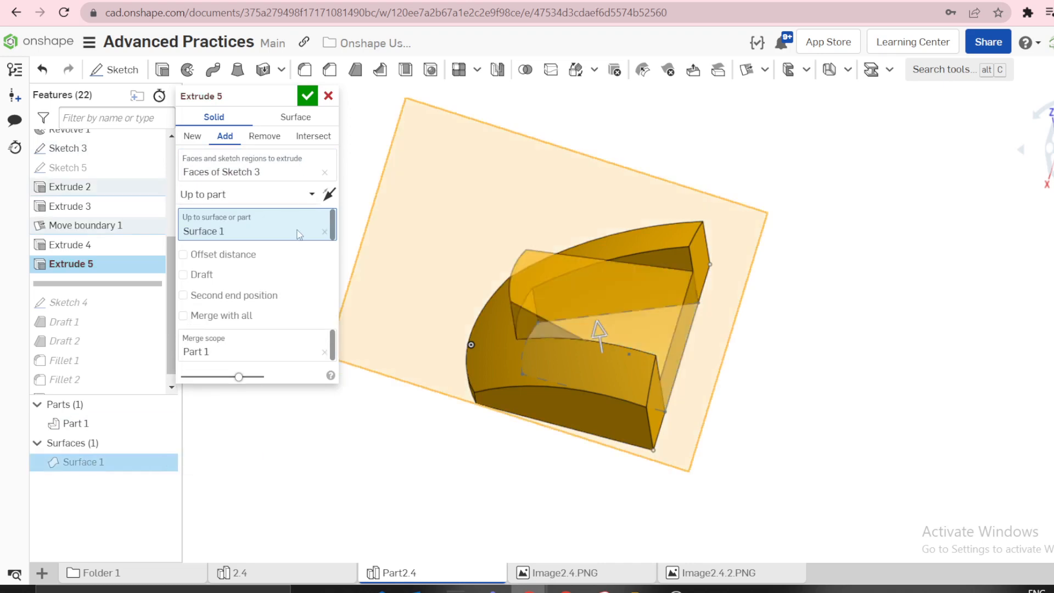
click(307, 98)
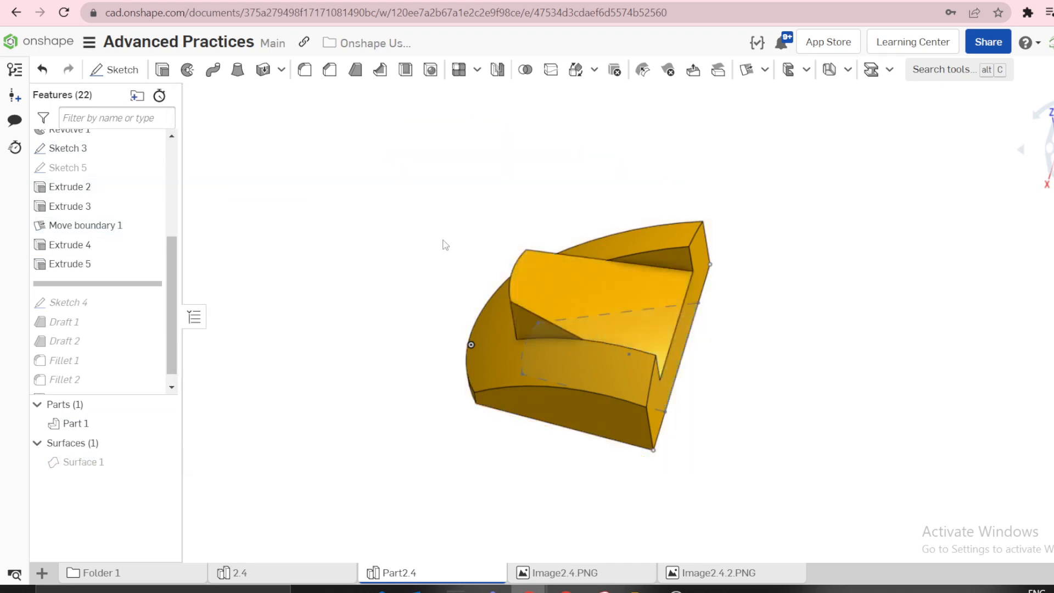
- Roll the model back to before Extrude 5, open Extrude 4 for editing and show the sloped surface
right_drag(443, 243, 384, 102)
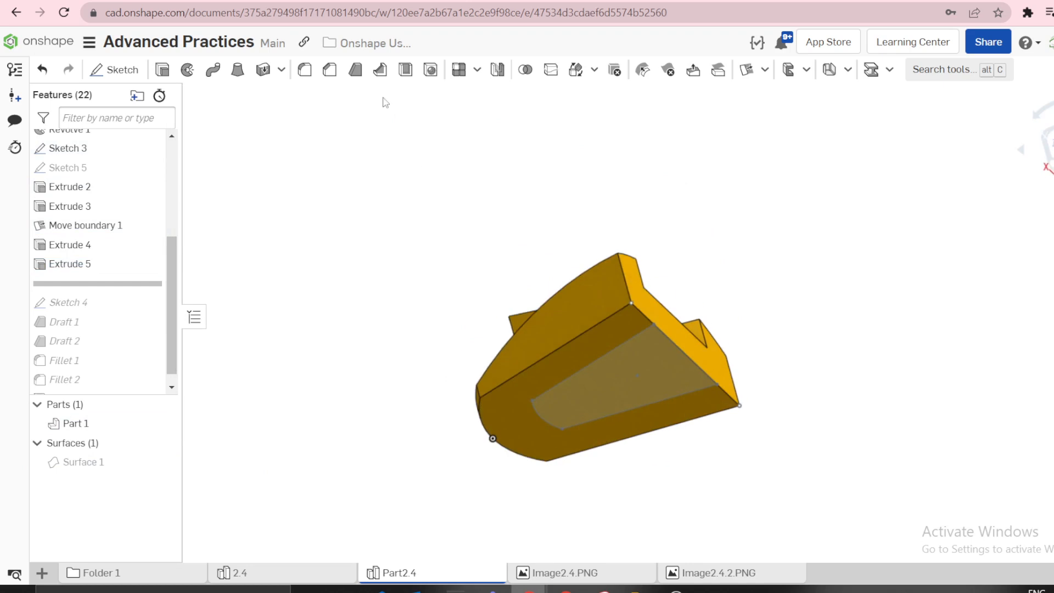
right_drag(434, 182, 475, 288)
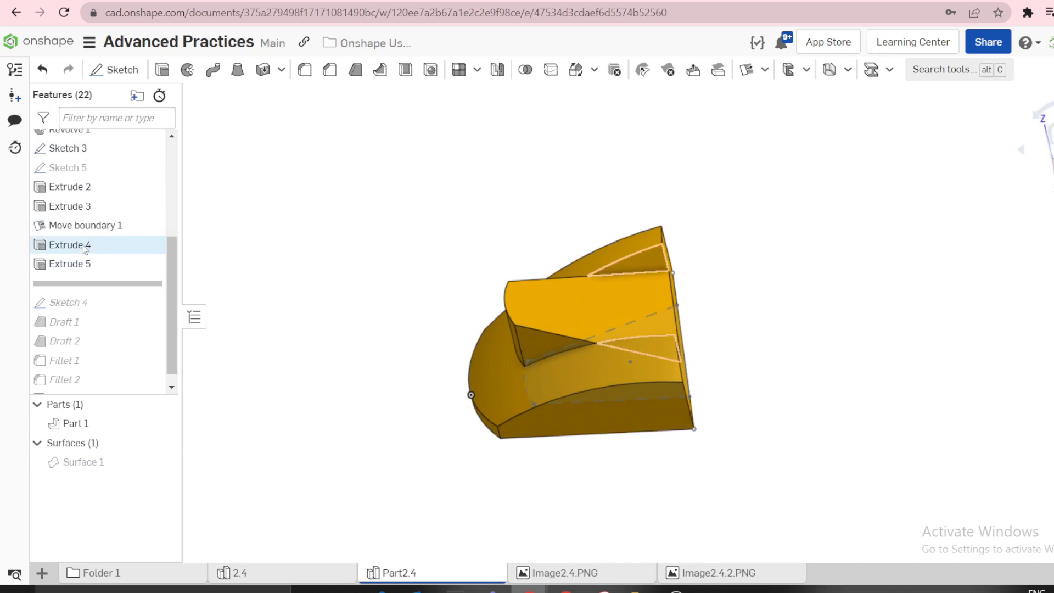
drag(84, 246, 82, 265)
click(82, 264)
click(378, 192)
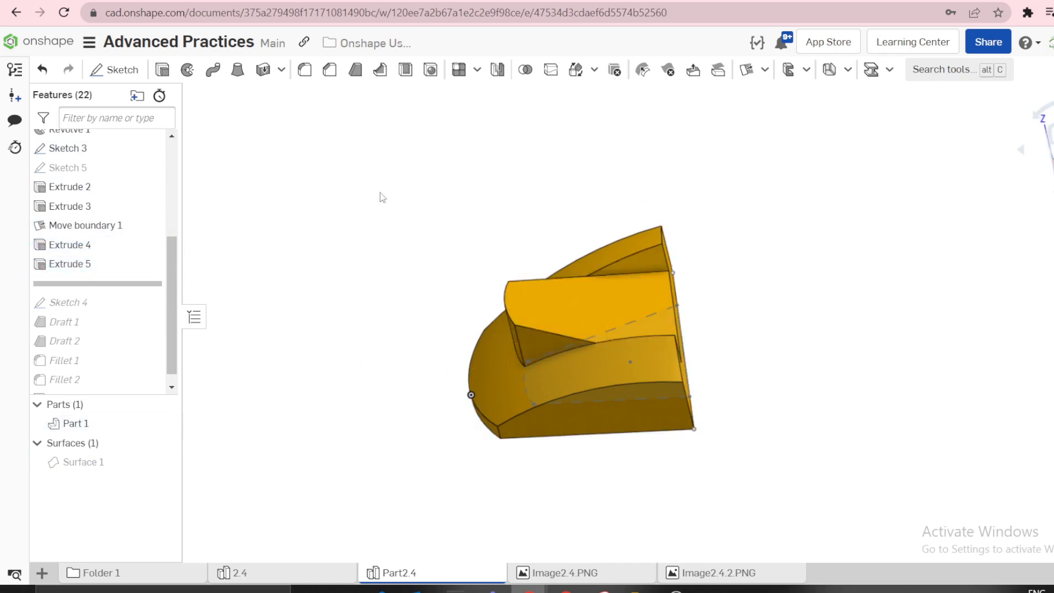
right_drag(406, 264, 329, 280)
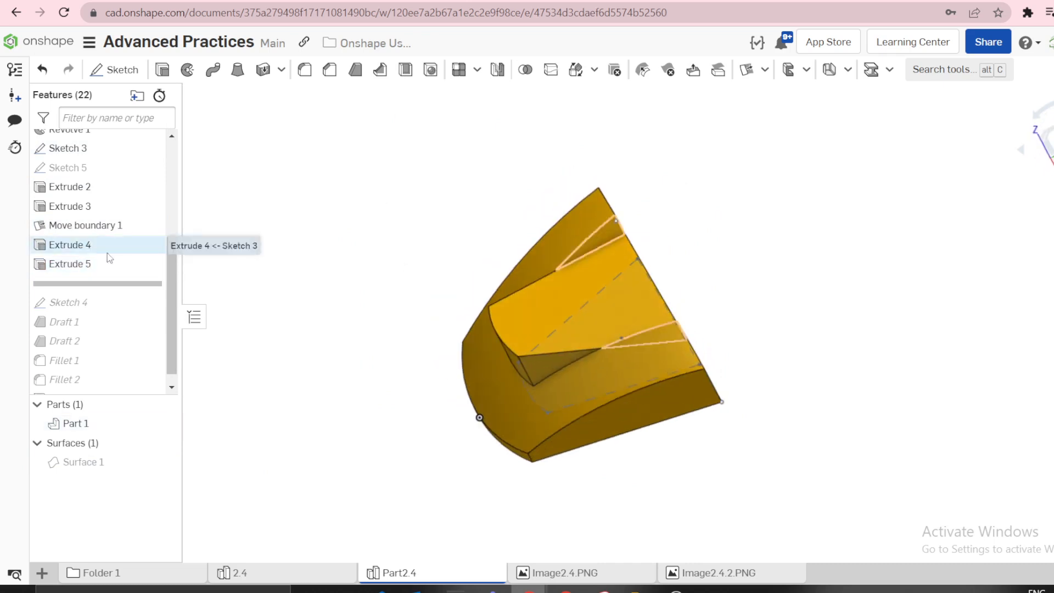
drag(104, 283, 115, 269)
right_click(84, 249)
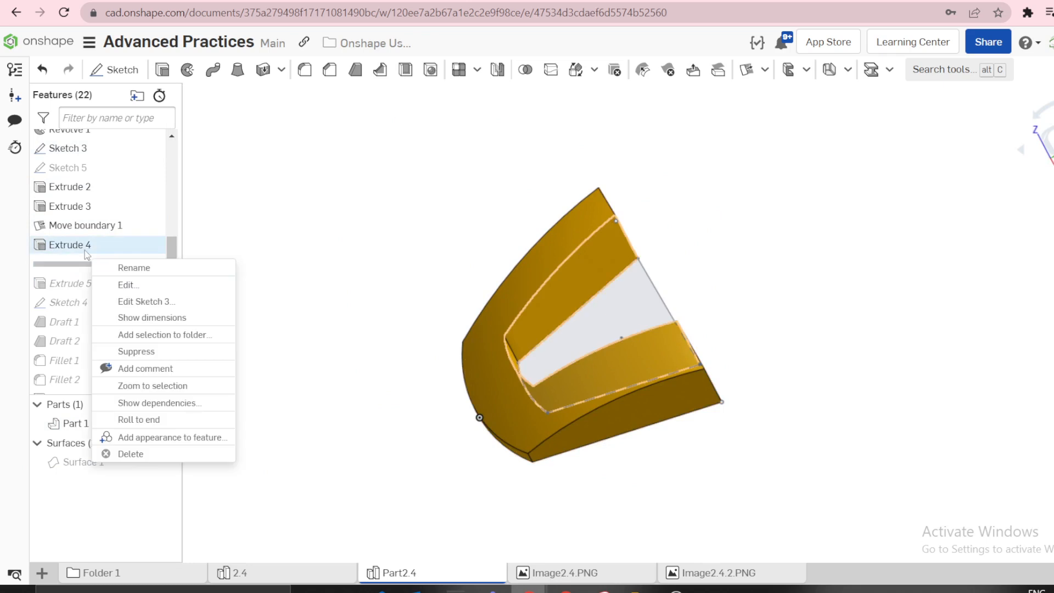
click(115, 284)
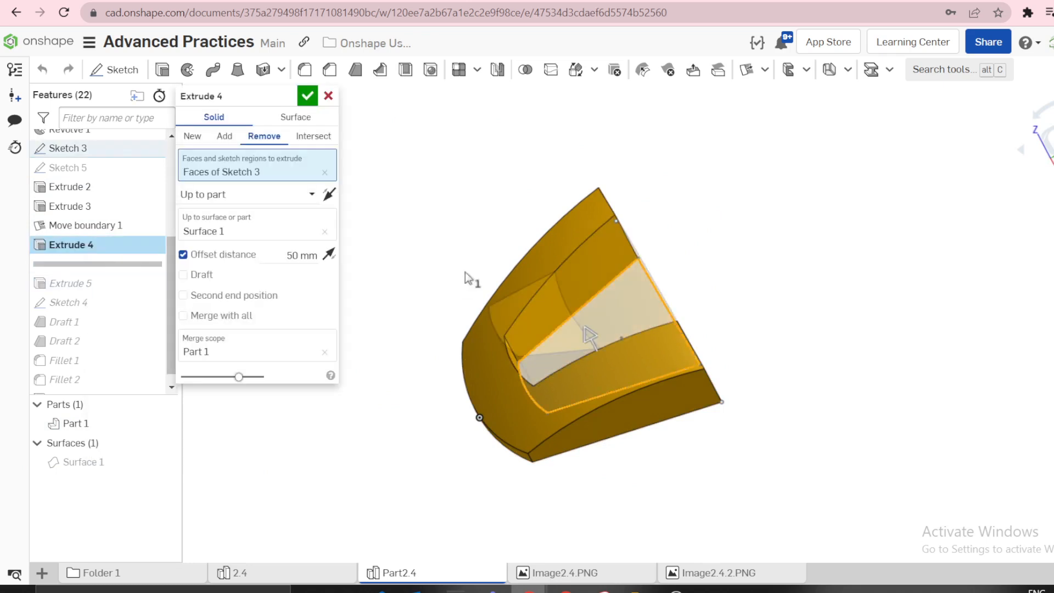
right_drag(465, 272, 236, 430)
click(163, 442)
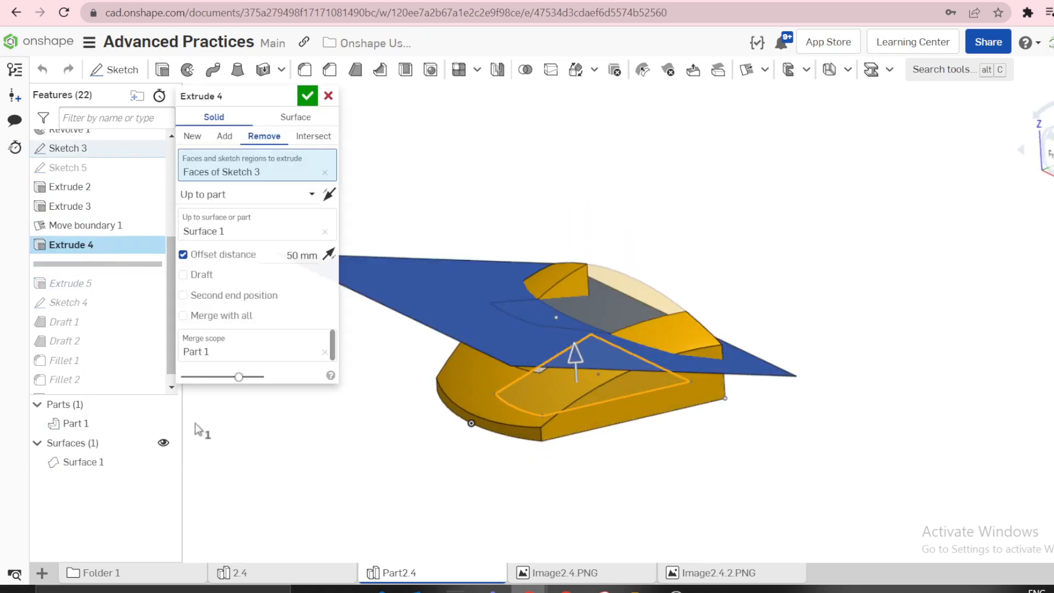
- Try a second end position up to Surface 1 for the Extrude 4 cut, and turn that option off again
click(187, 298)
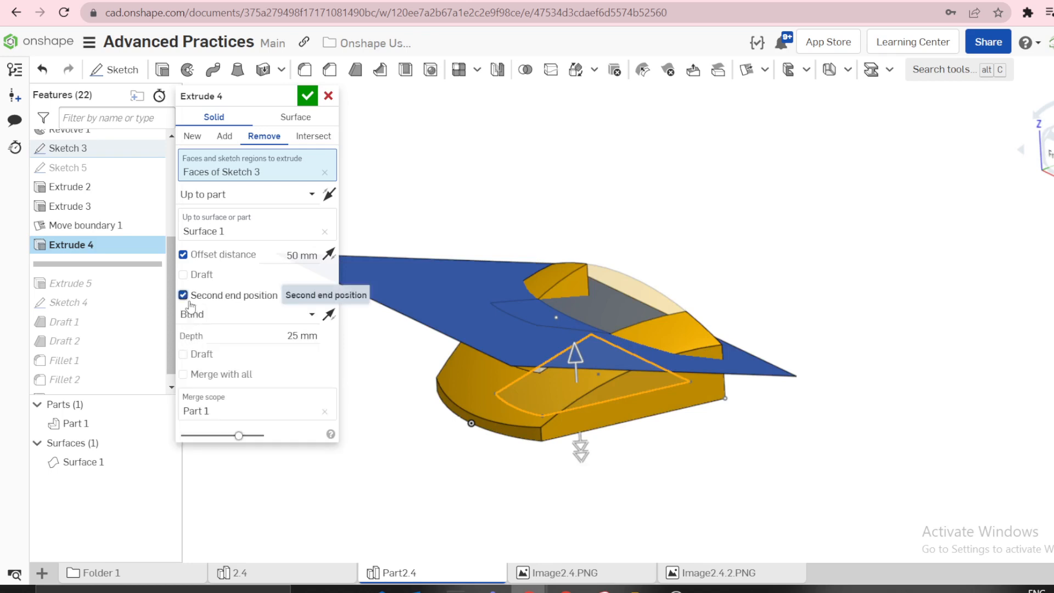
click(259, 318)
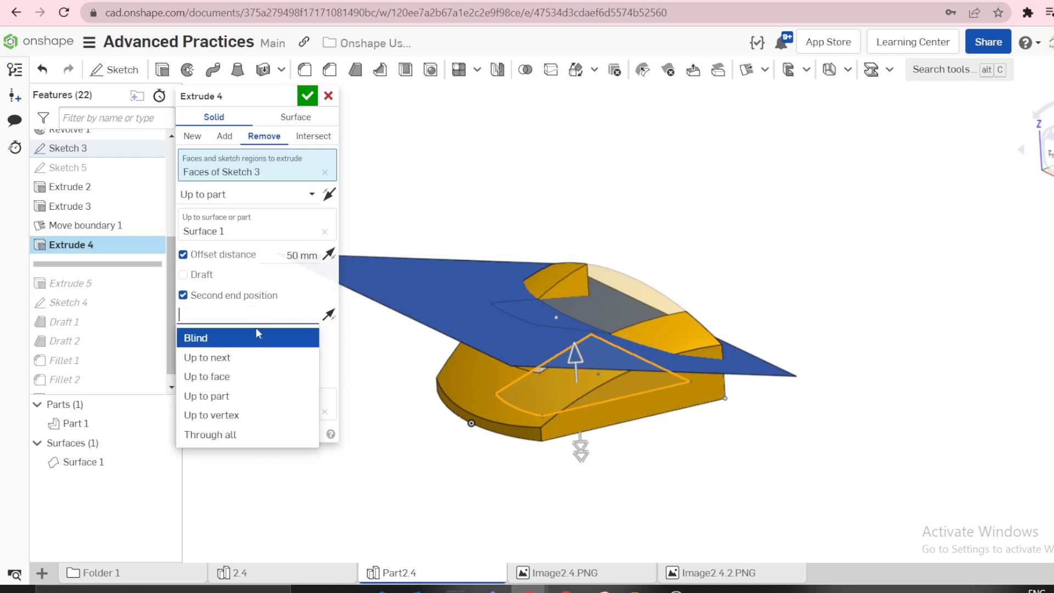
click(239, 395)
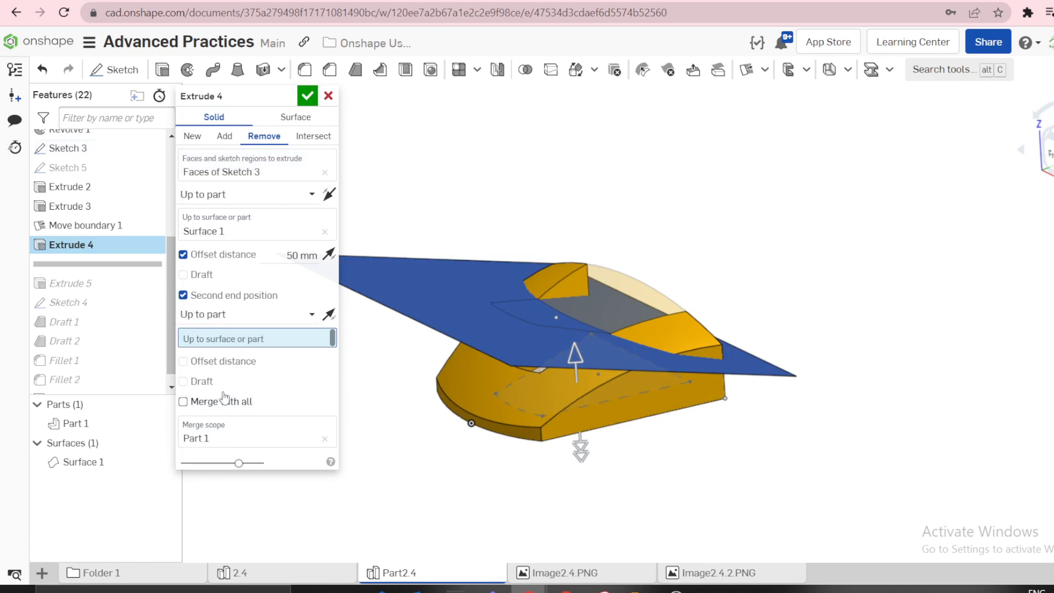
click(388, 295)
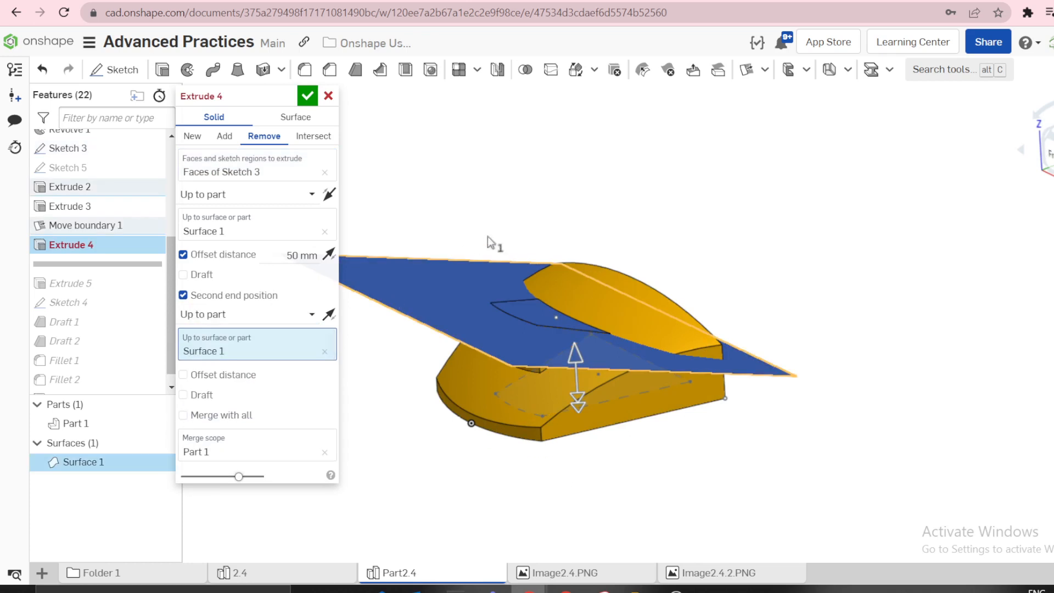
mouse_move(489, 242)
right_down()
mouse_move(529, 212)
mouse_move(489, 238)
right_up()
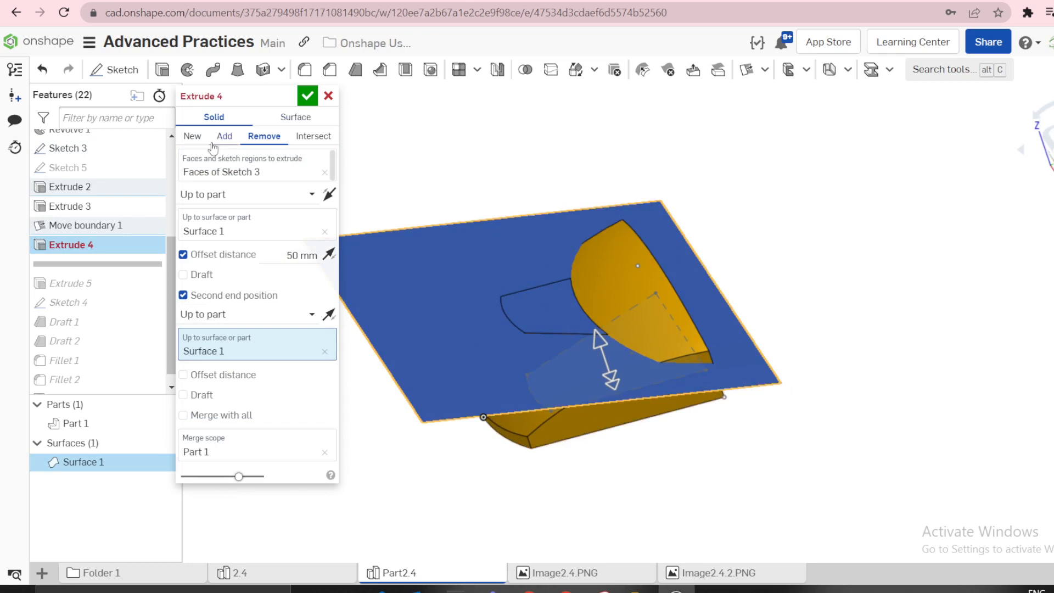
mouse_move(609, 232)
right_down()
mouse_move(617, 199)
mouse_move(606, 230)
right_up()
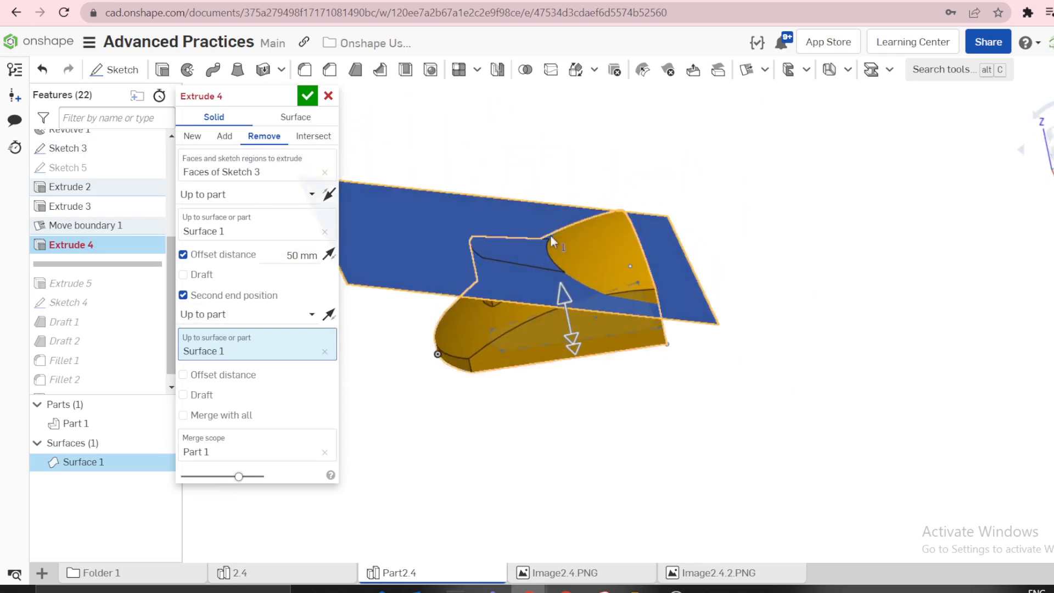
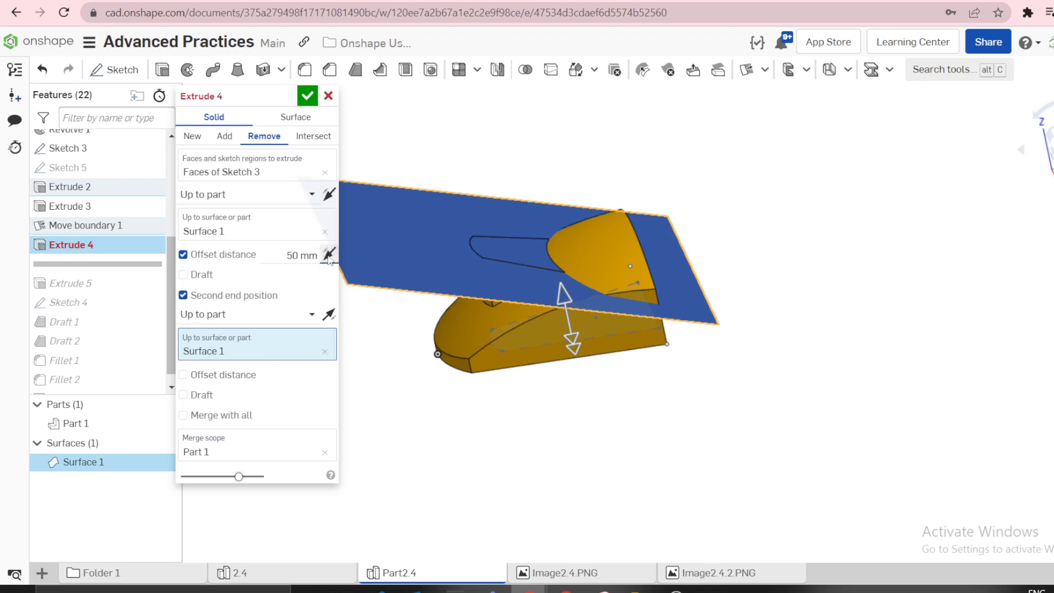
click(183, 295)
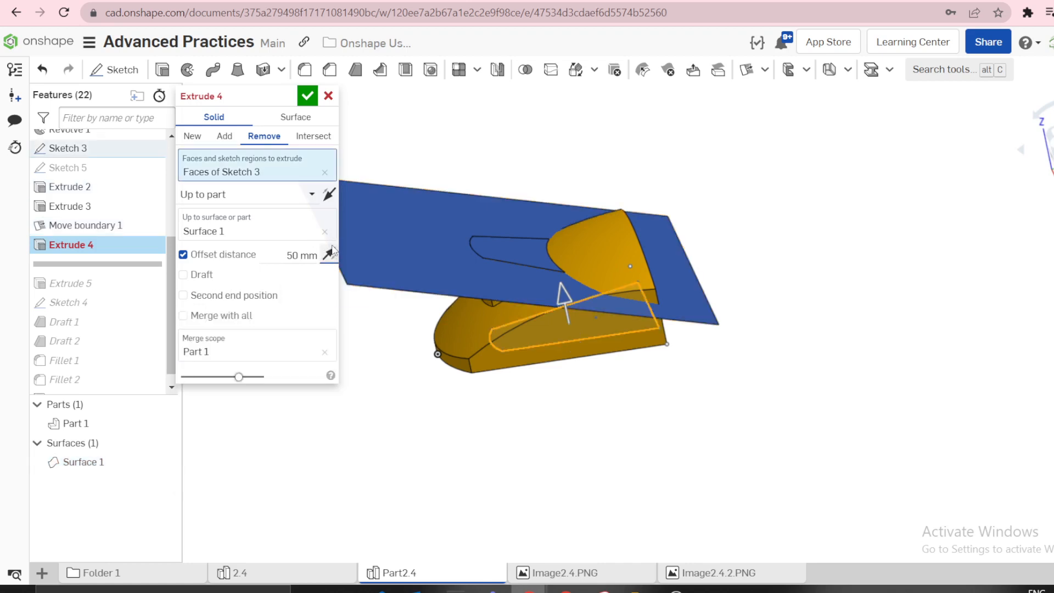
mouse_move(571, 253)
right_down()
mouse_move(575, 236)
mouse_move(577, 246)
right_up()
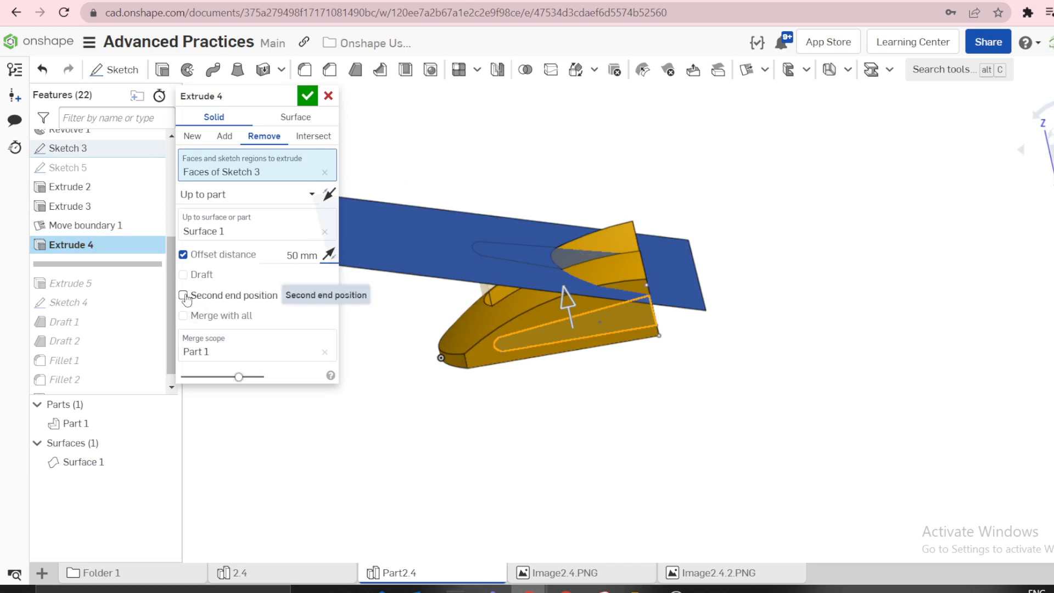
- Set the offset distance of the Extrude 4 cut beyond Surface 1 to 60 mm
right_drag(506, 243, 439, 288)
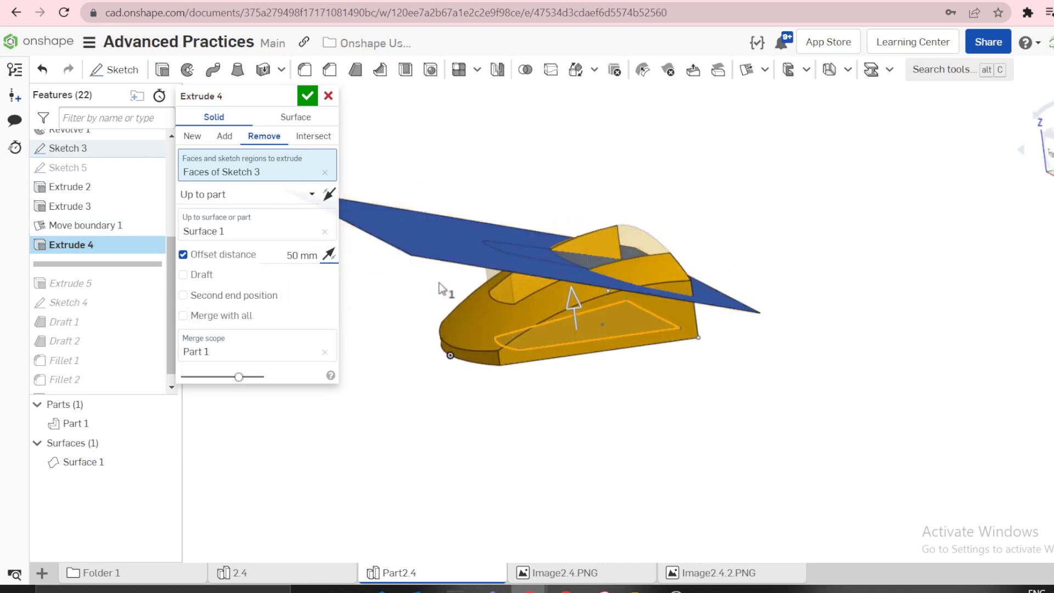
click(329, 195)
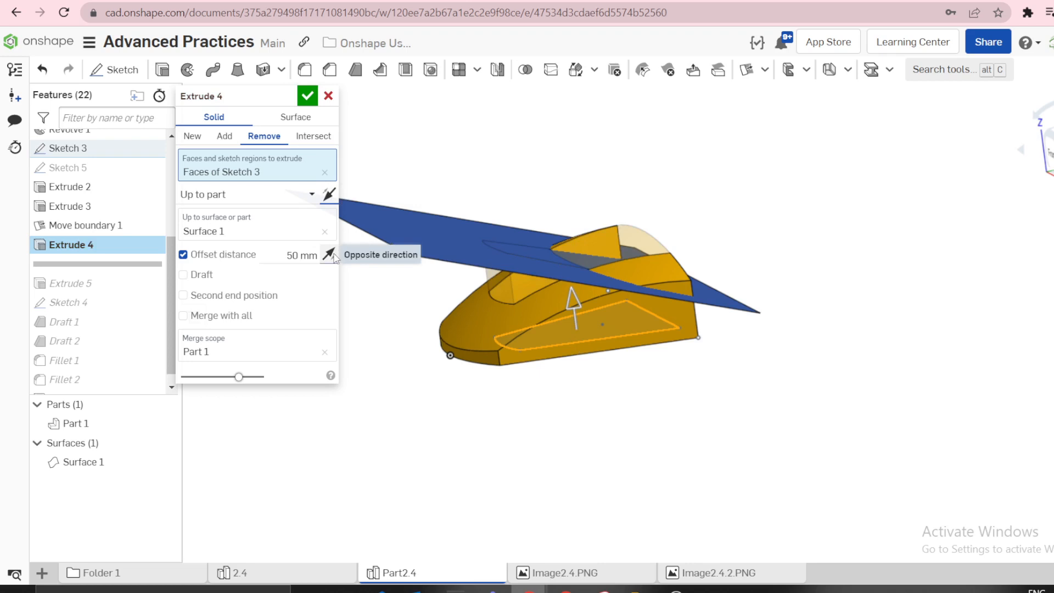
click(293, 248)
text(60)
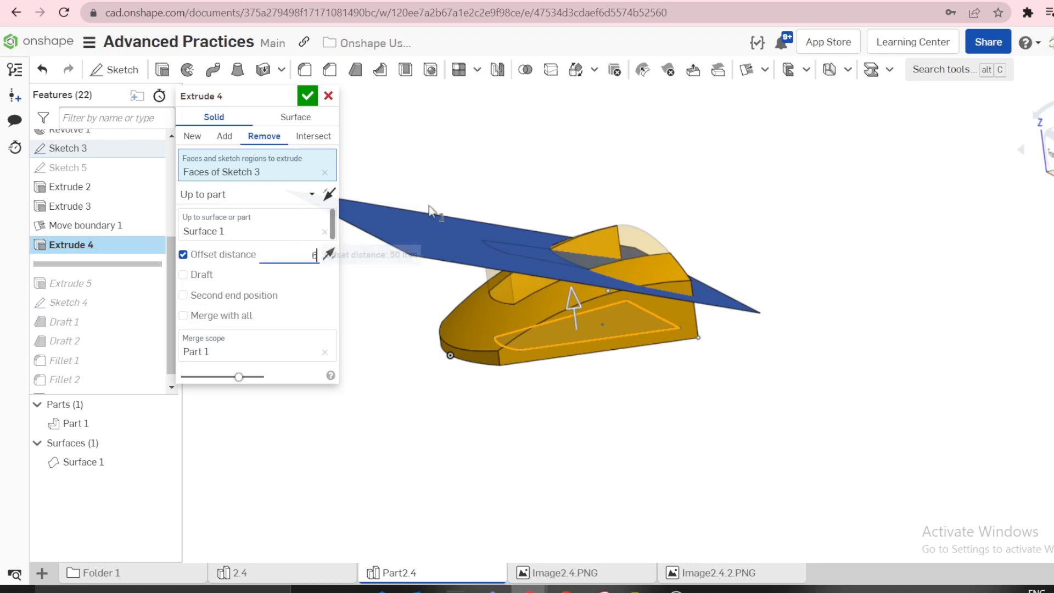
key(Return)
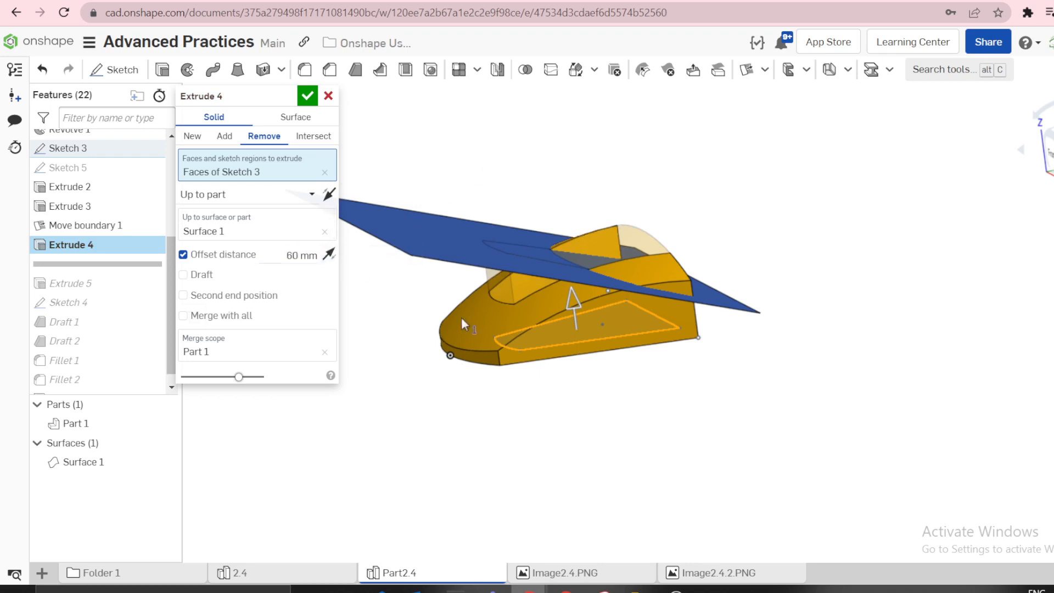
- Switch Extrude 4 to New, add a second end position up to Surface 1 in the opposite direction, and accept it
click(200, 136)
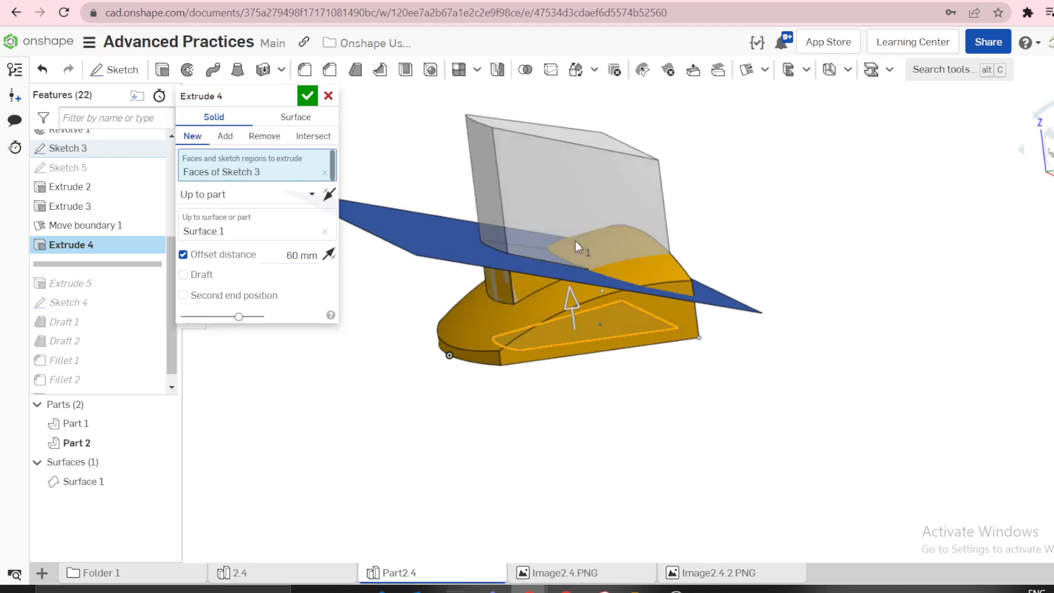
right_drag(575, 241, 558, 251)
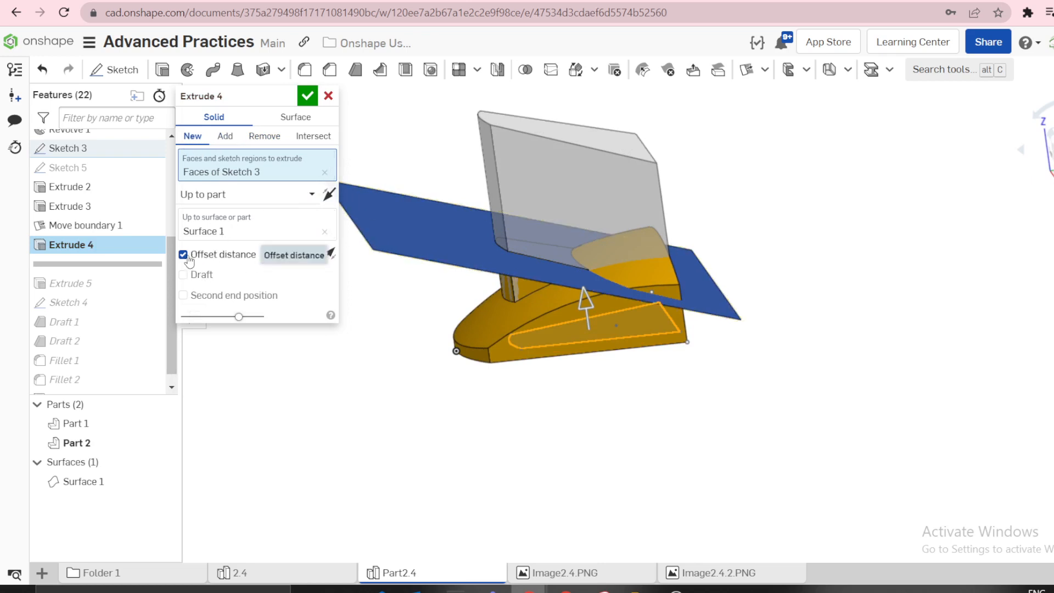
click(186, 296)
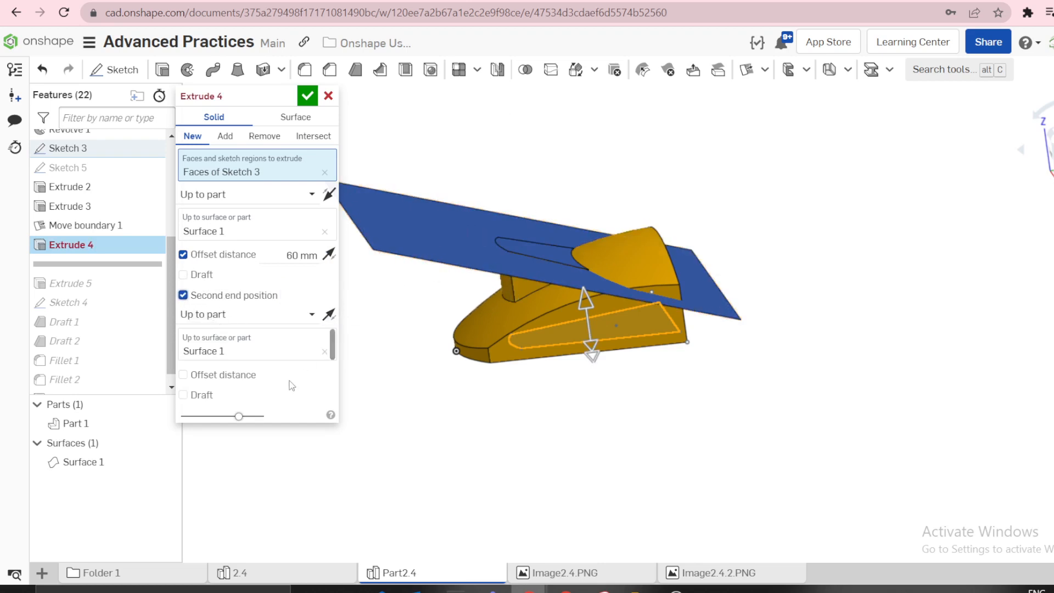
click(329, 316)
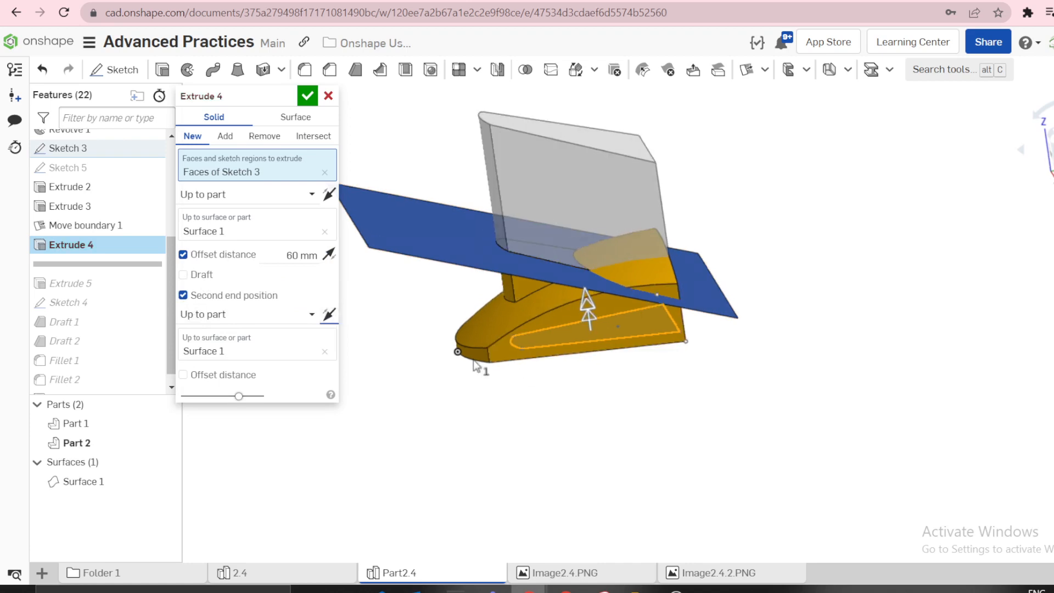
right_drag(470, 357, 475, 362)
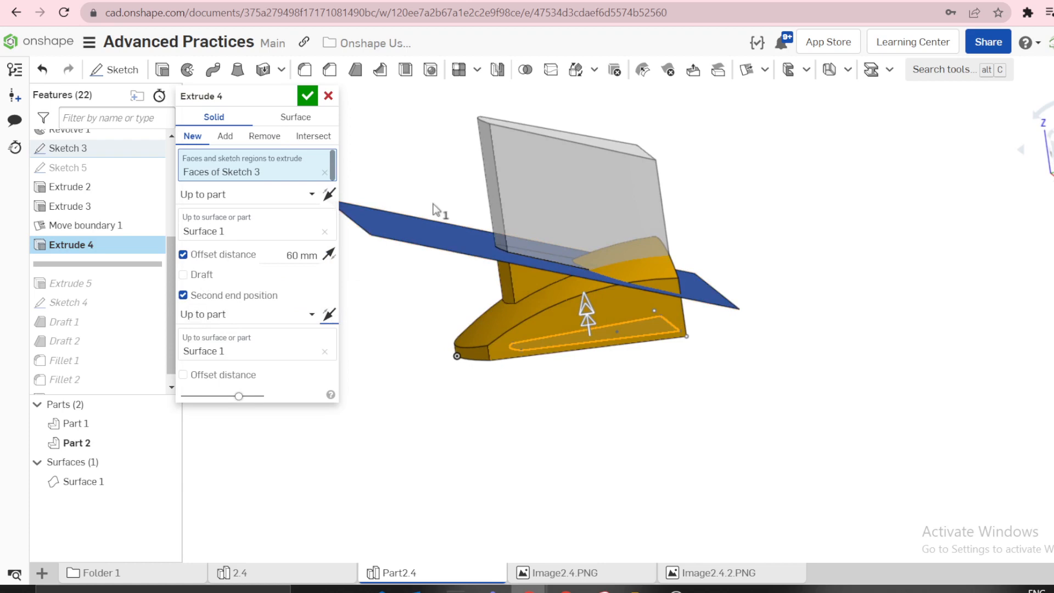
right_drag(433, 204, 408, 201)
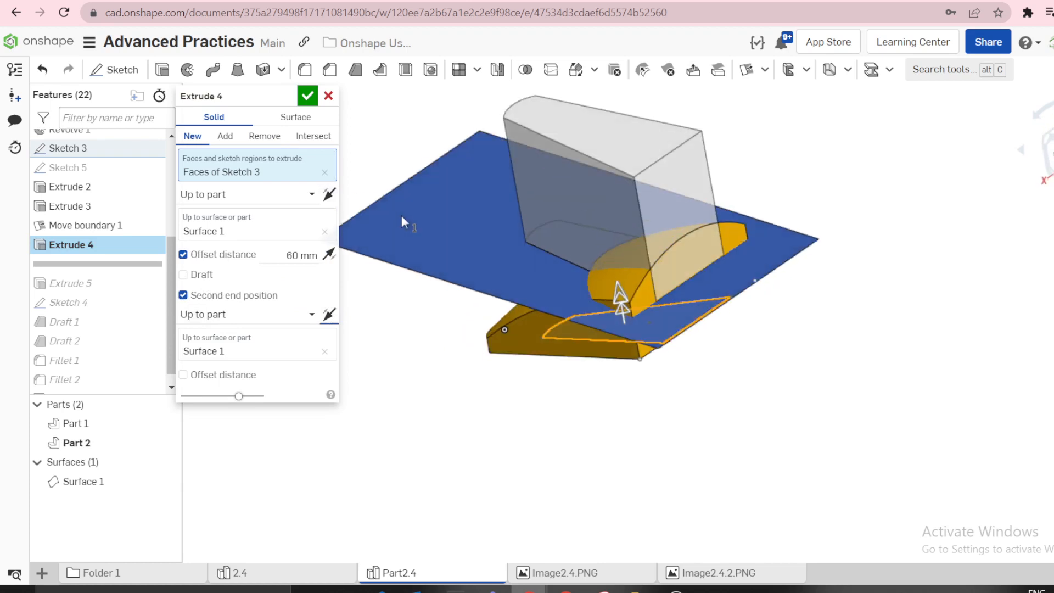
scroll(659, 280, up, 3)
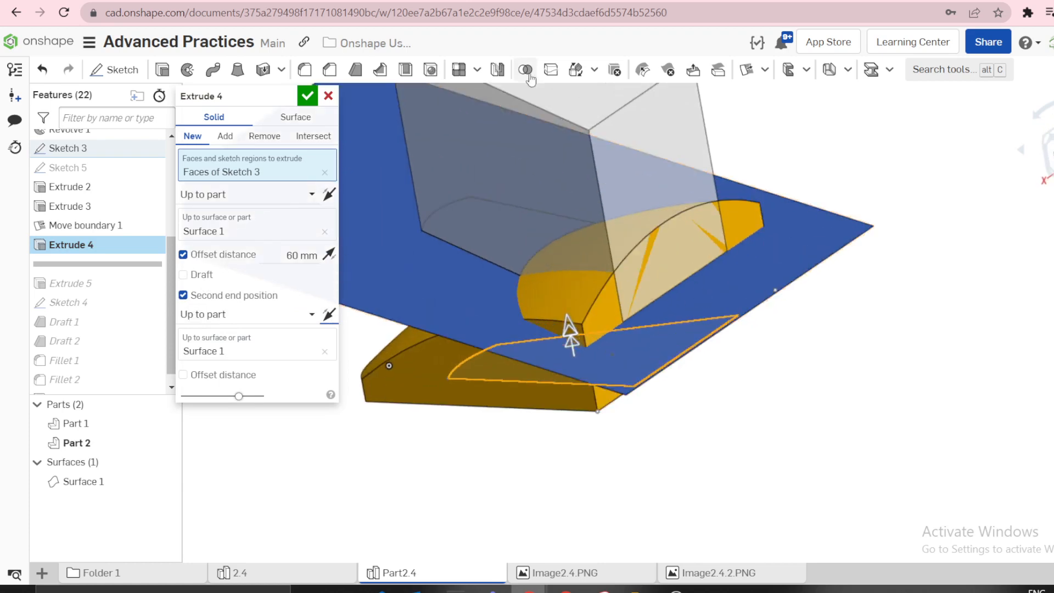
right_drag(567, 249, 597, 268)
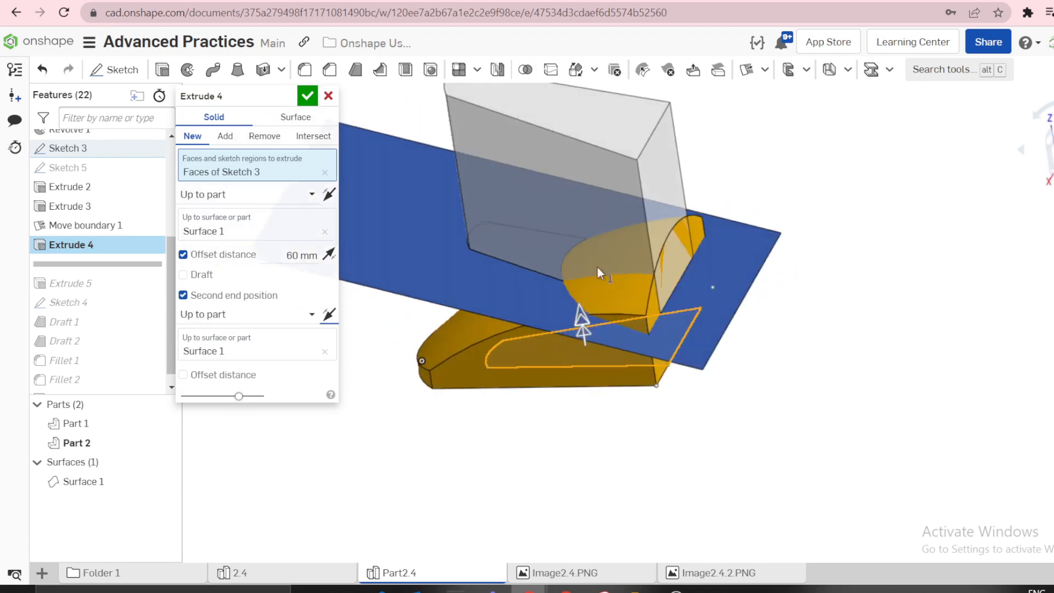
click(305, 97)
- Subtract the new extruded block, Part 2, from Part 1 with a Boolean Subtract
right_drag(323, 115, 435, 218)
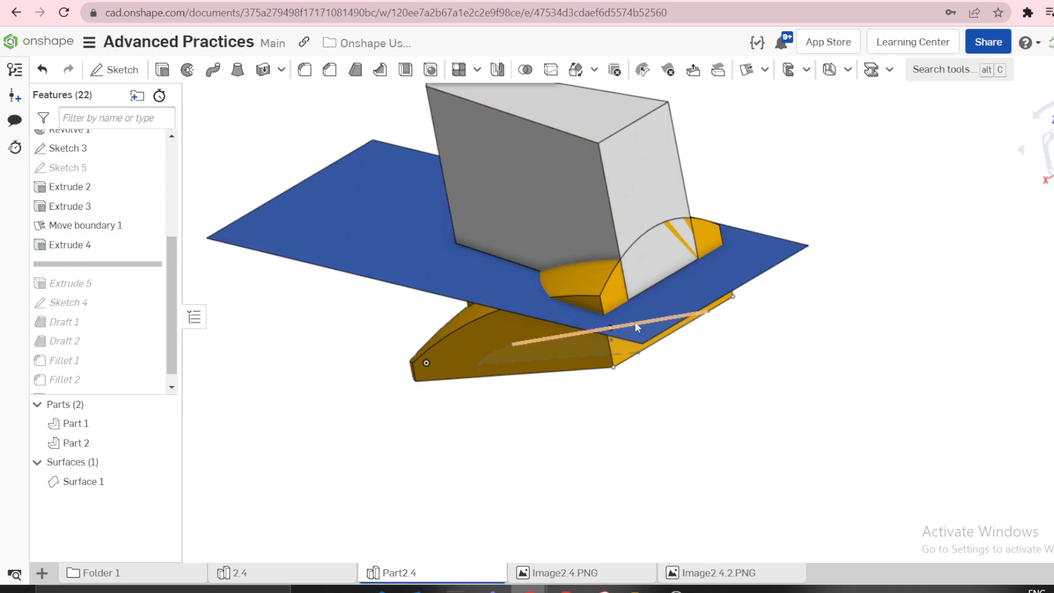
right_drag(644, 324, 562, 150)
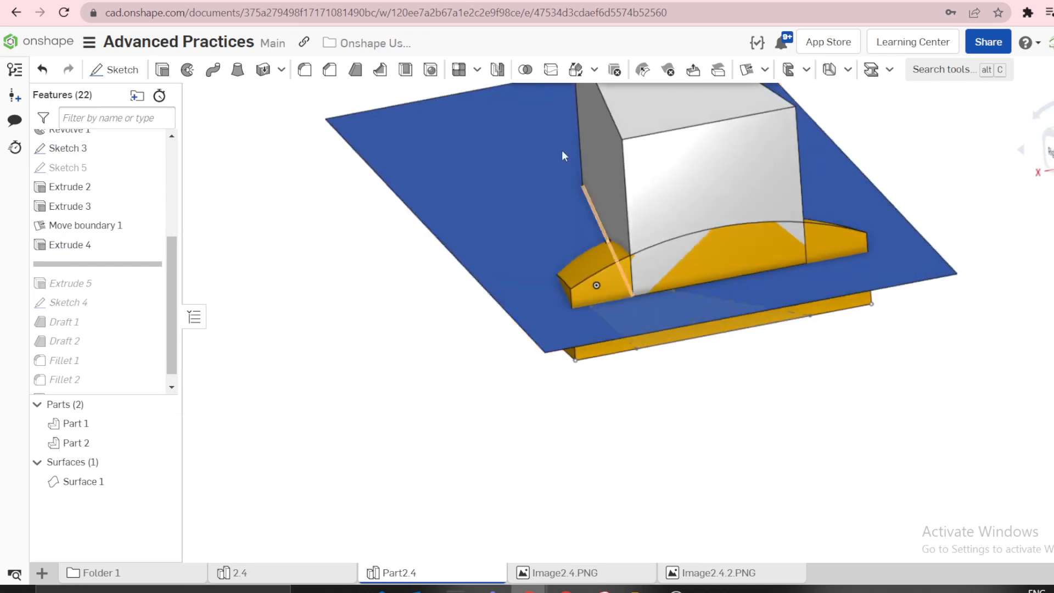
click(525, 70)
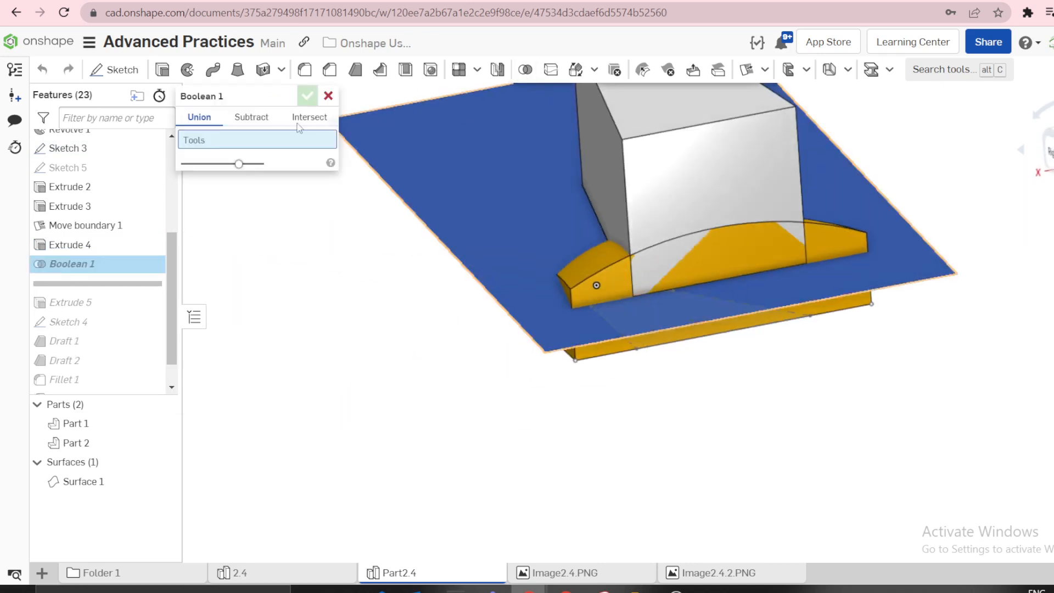
click(261, 120)
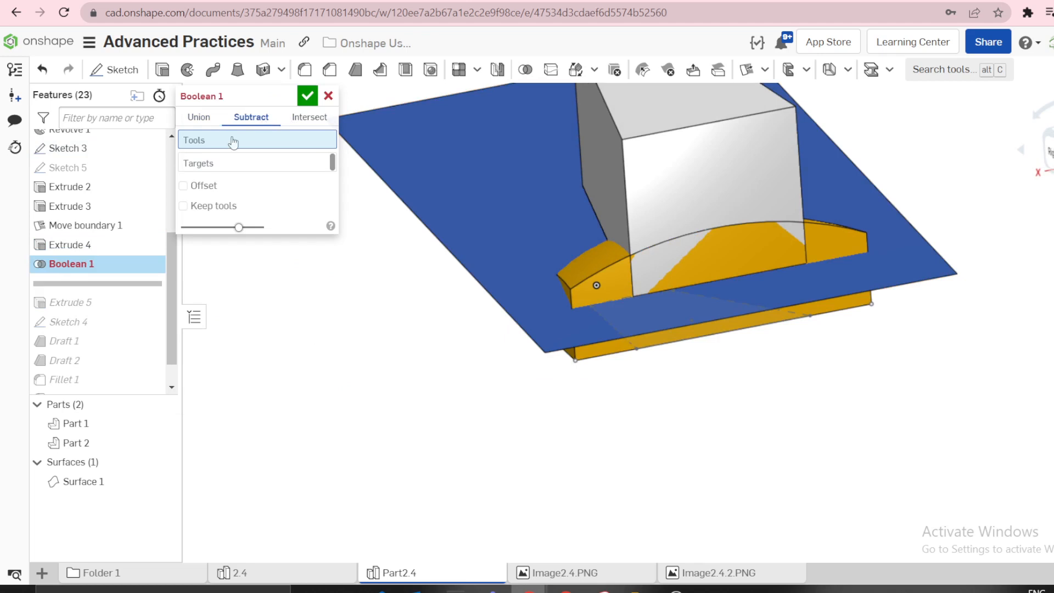
click(690, 189)
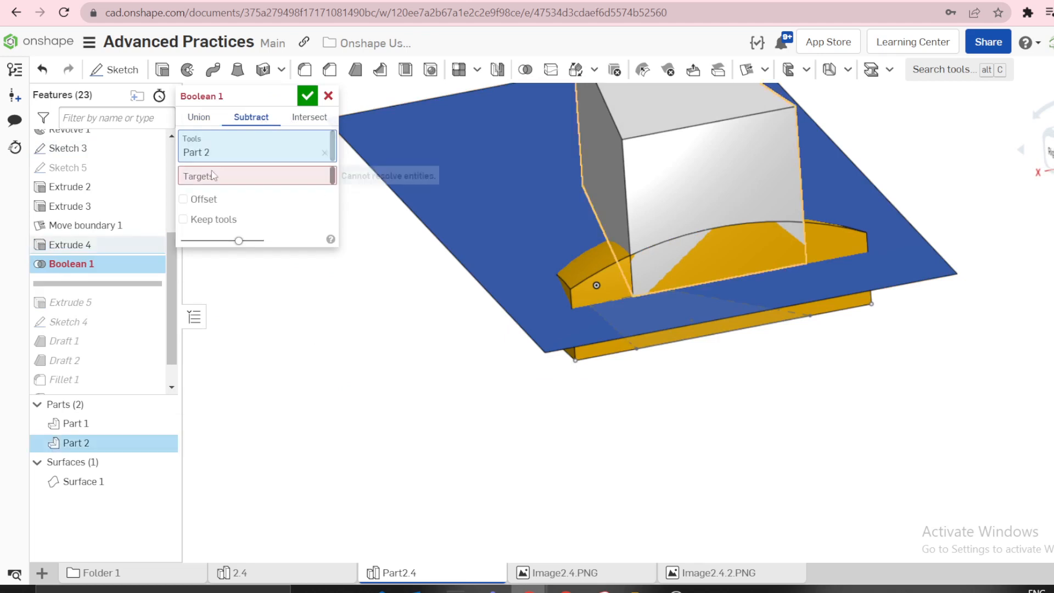
click(591, 263)
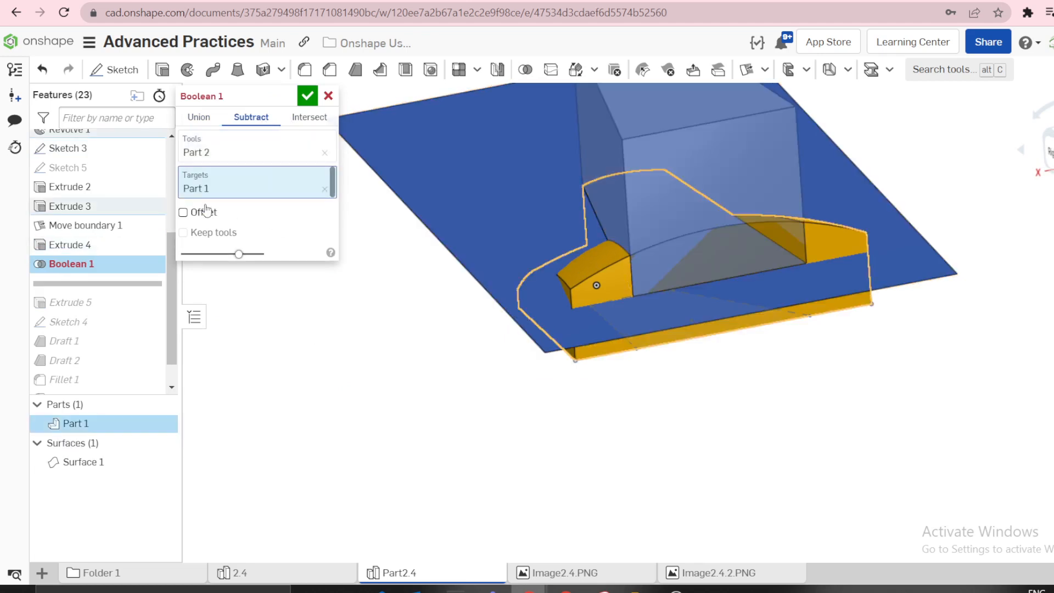
click(310, 100)
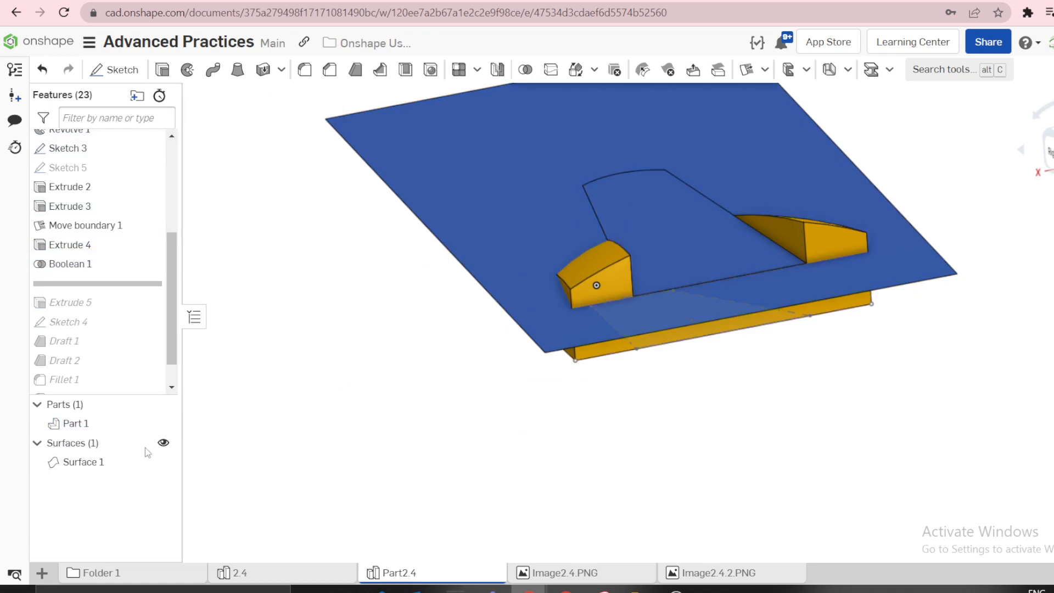
- Hide the sloped surface to inspect the cut in Part 1, and show the surface again
click(163, 442)
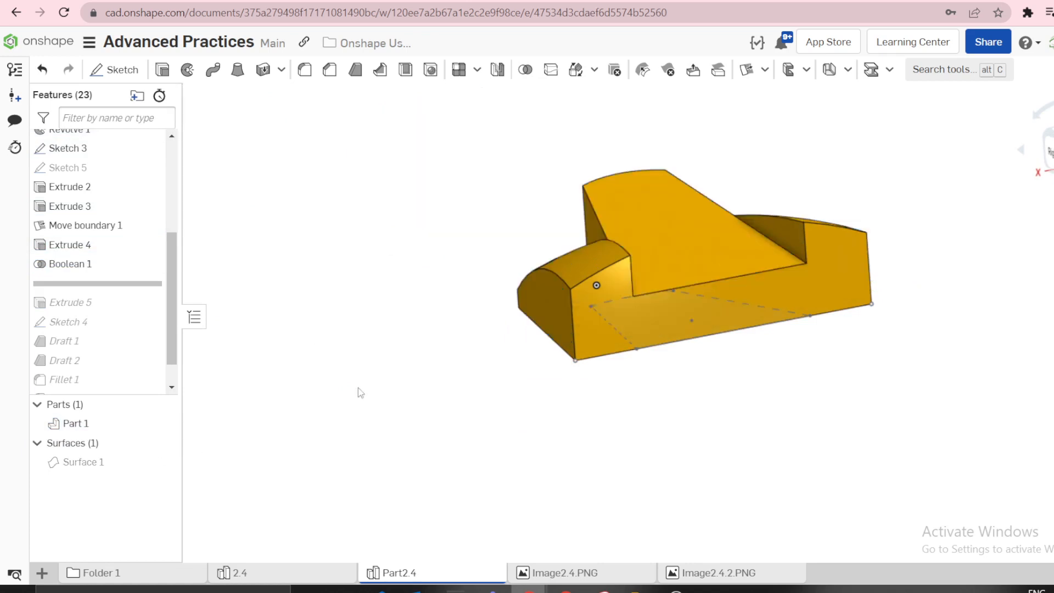
right_drag(359, 392, 296, 446)
click(164, 444)
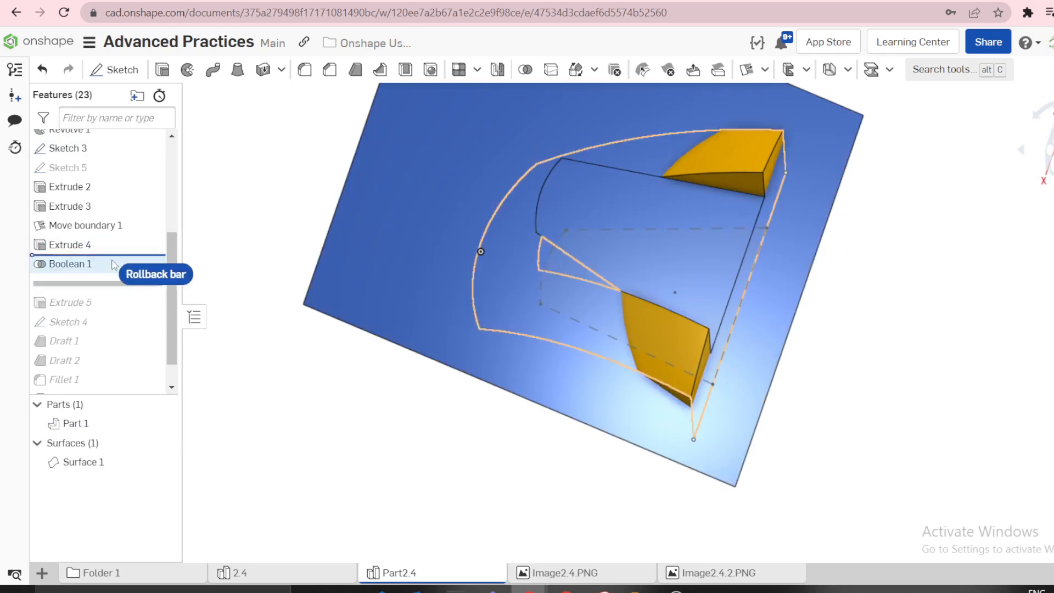
- Roll the model back to just before Boolean 1 and hide the sloped surface
drag(98, 284, 64, 259)
right_click(64, 249)
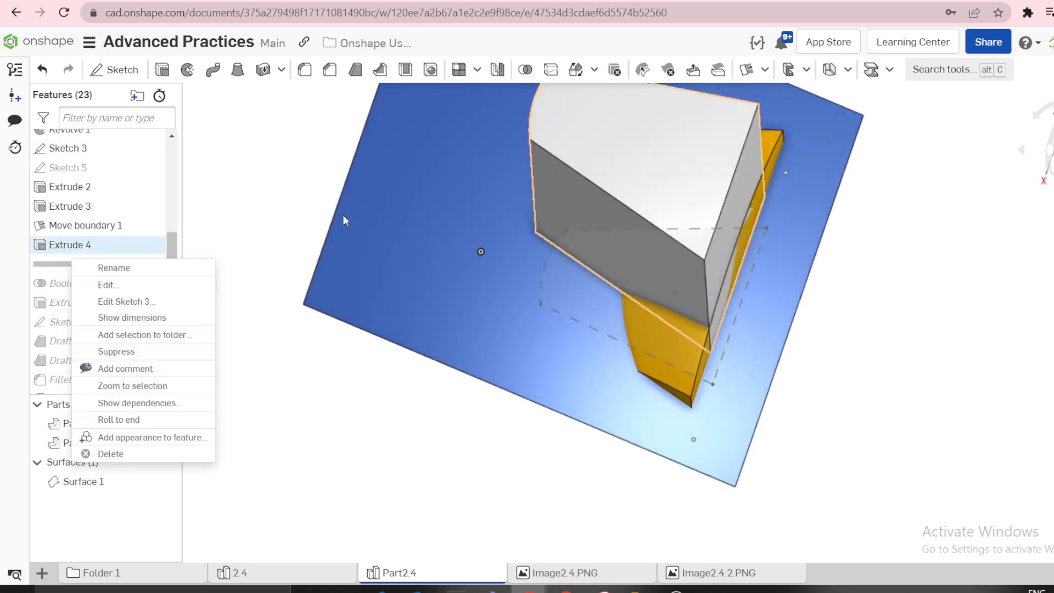
click(381, 174)
key(y)
right_drag(221, 189, 410, 200)
- Reopen Extrude 4 for editing, change it to a Remove cut from Part 1, and examine the previewed cut
right_click(81, 248)
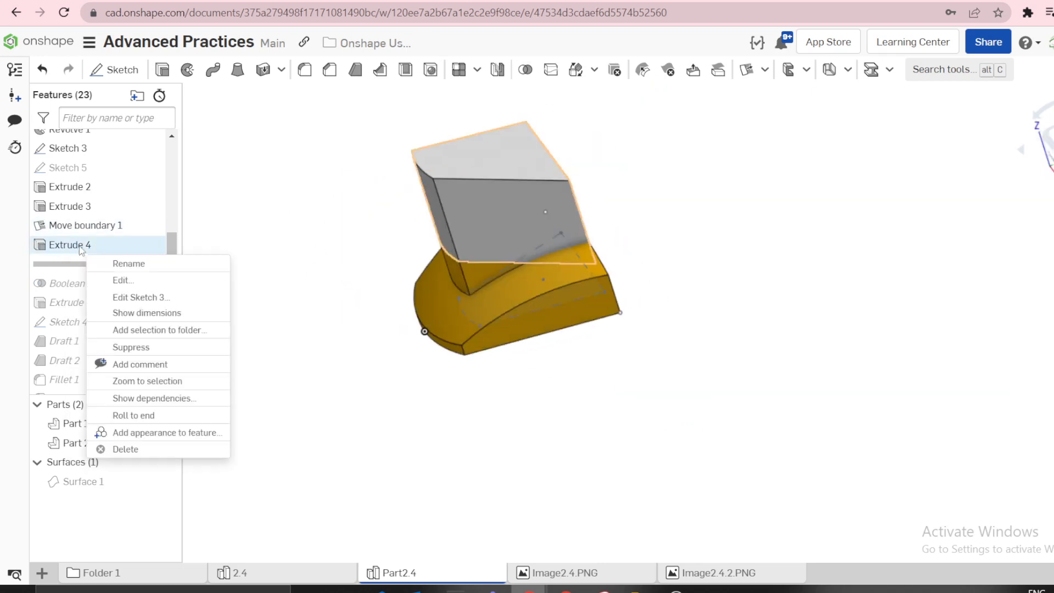
click(122, 280)
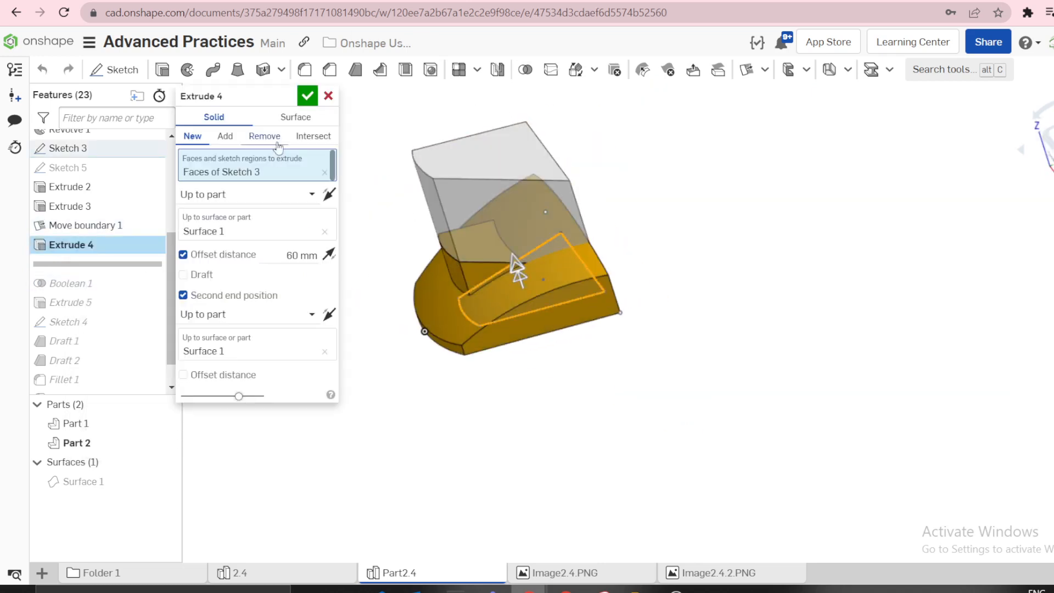
click(274, 137)
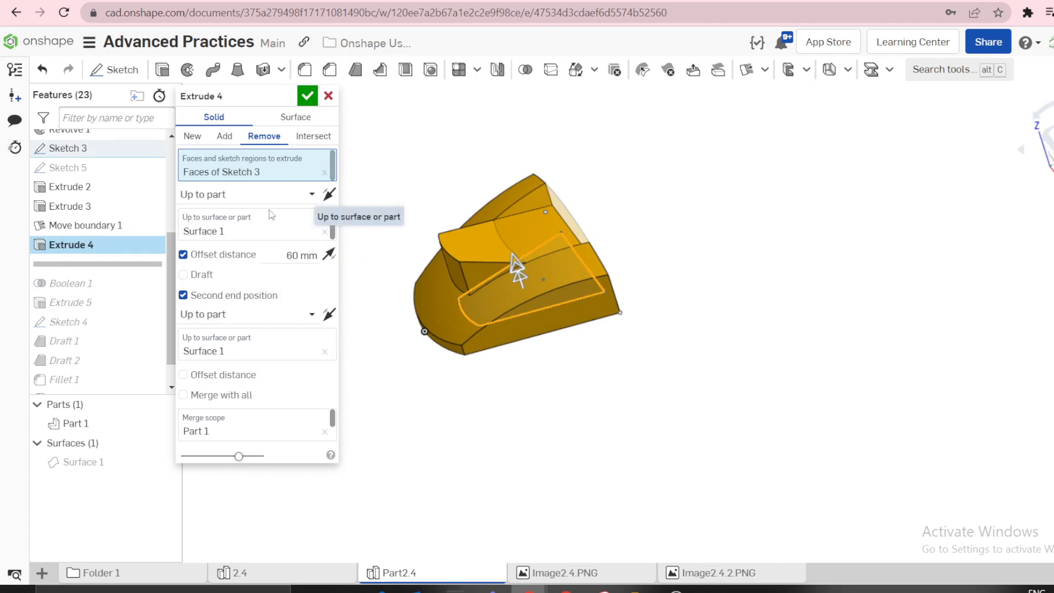
right_drag(914, 247, 761, 262)
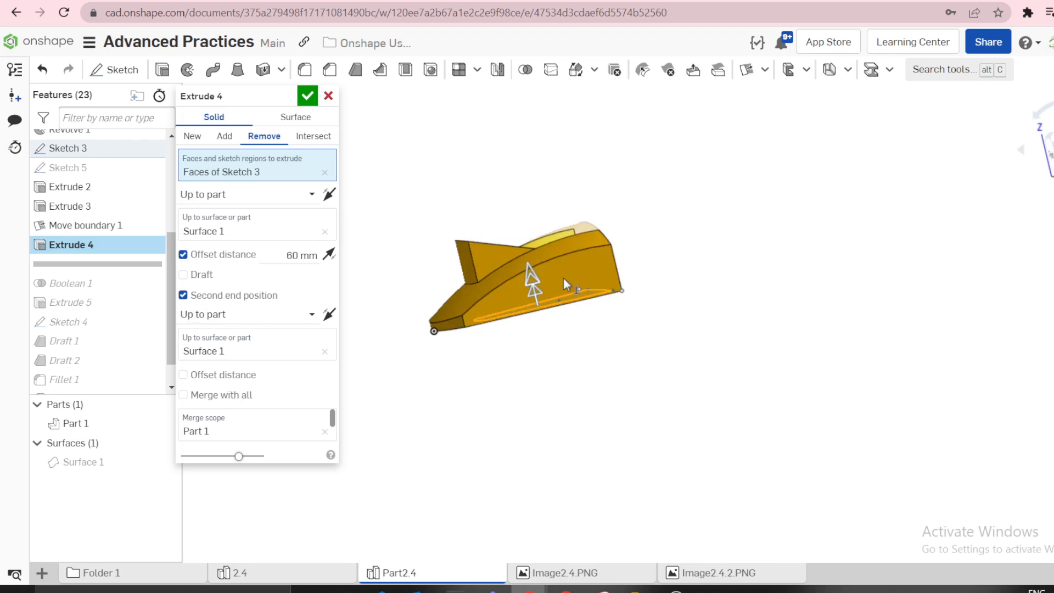
scroll(562, 283, up, 5)
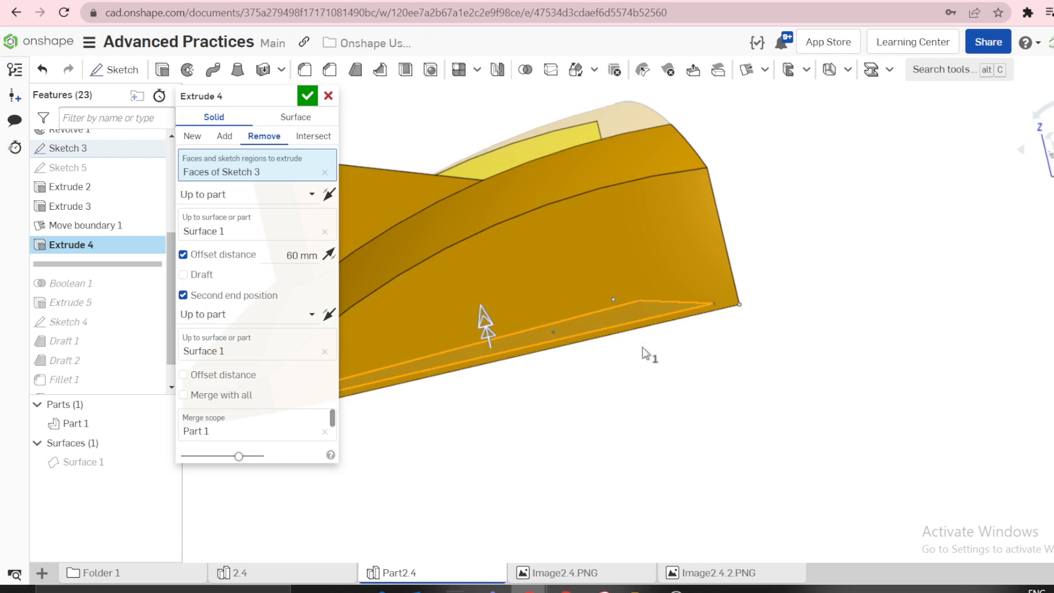
scroll(780, 235, down, 2)
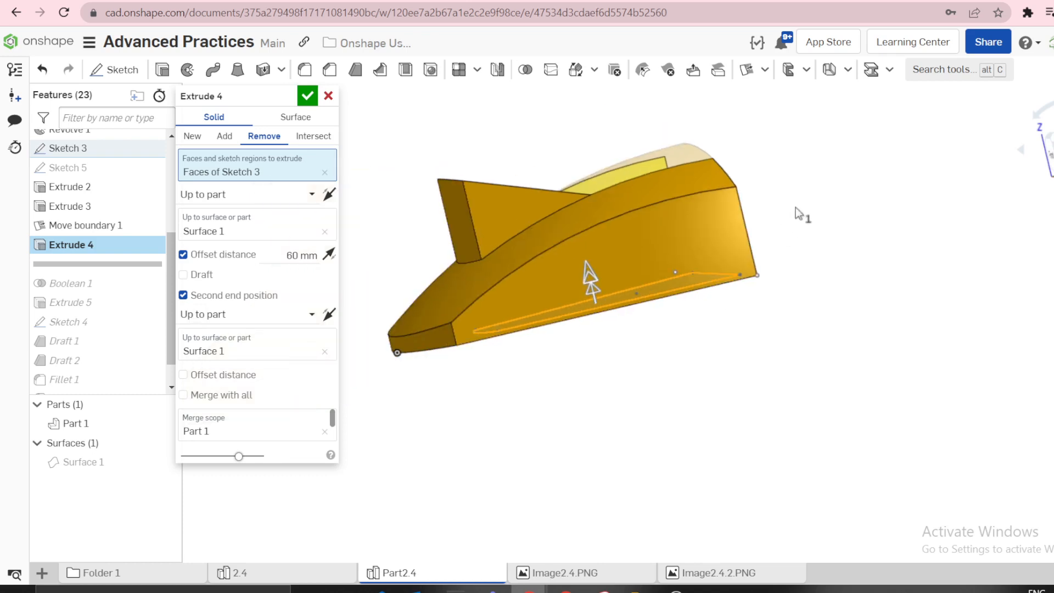
right_drag(821, 208, 796, 234)
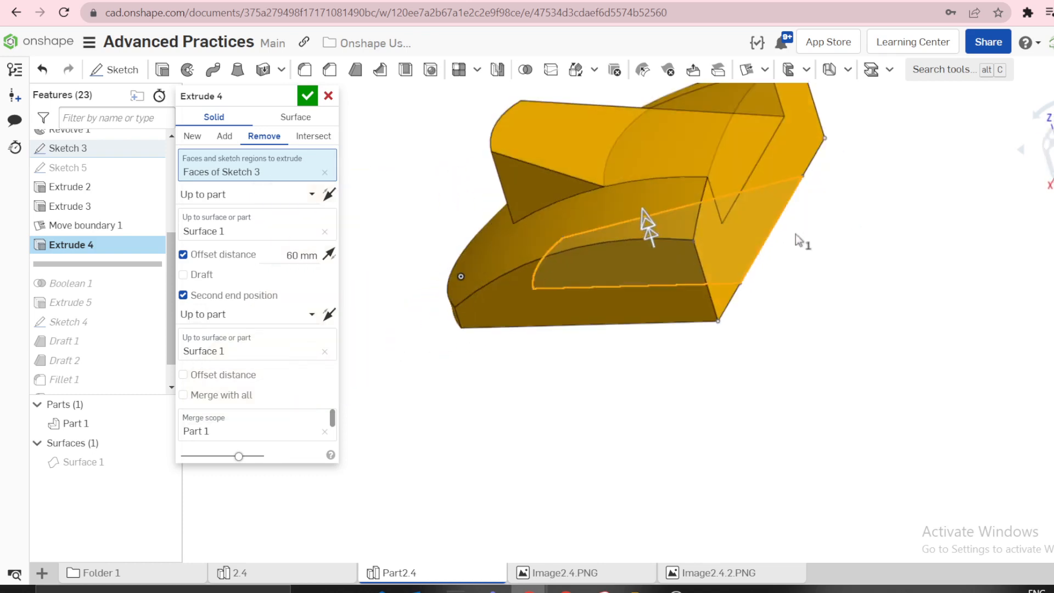
scroll(760, 206, up, 2)
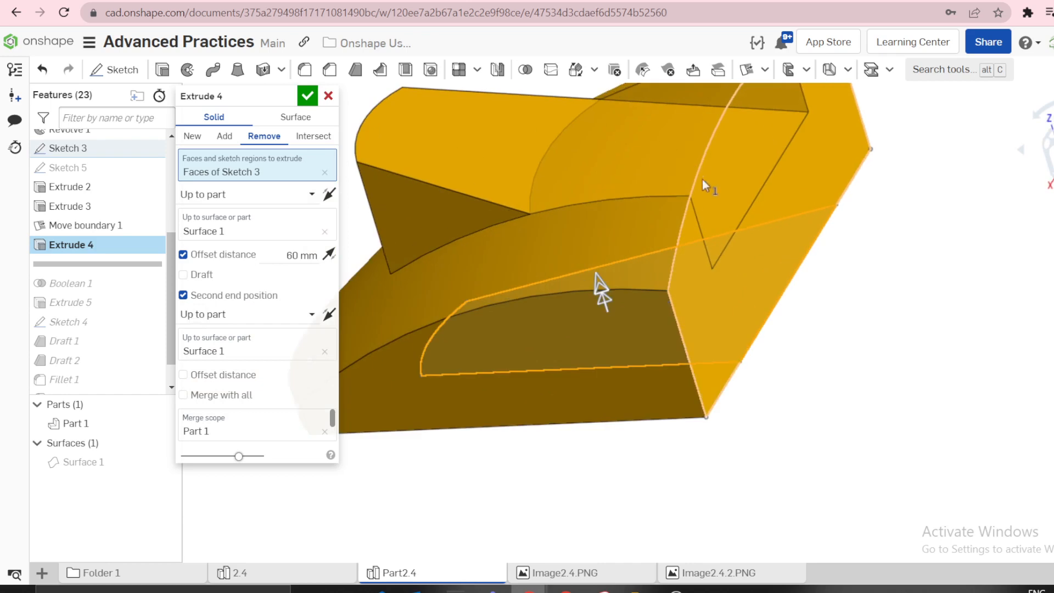
scroll(768, 166, down, 1)
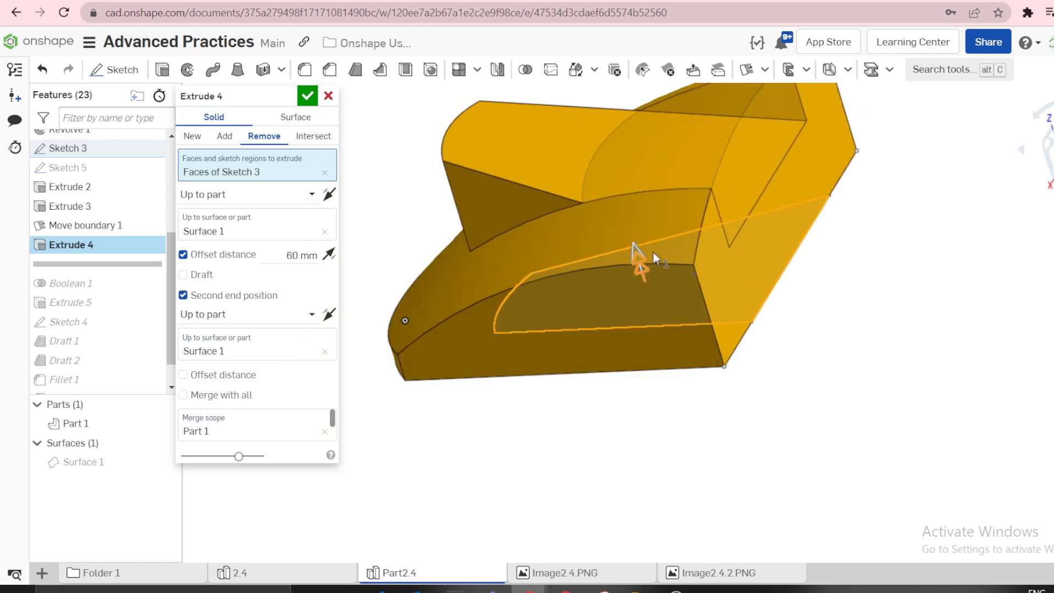
- Try the opposite direction for the second end position, flip it back, and accept the Extrude 4 edit
click(330, 315)
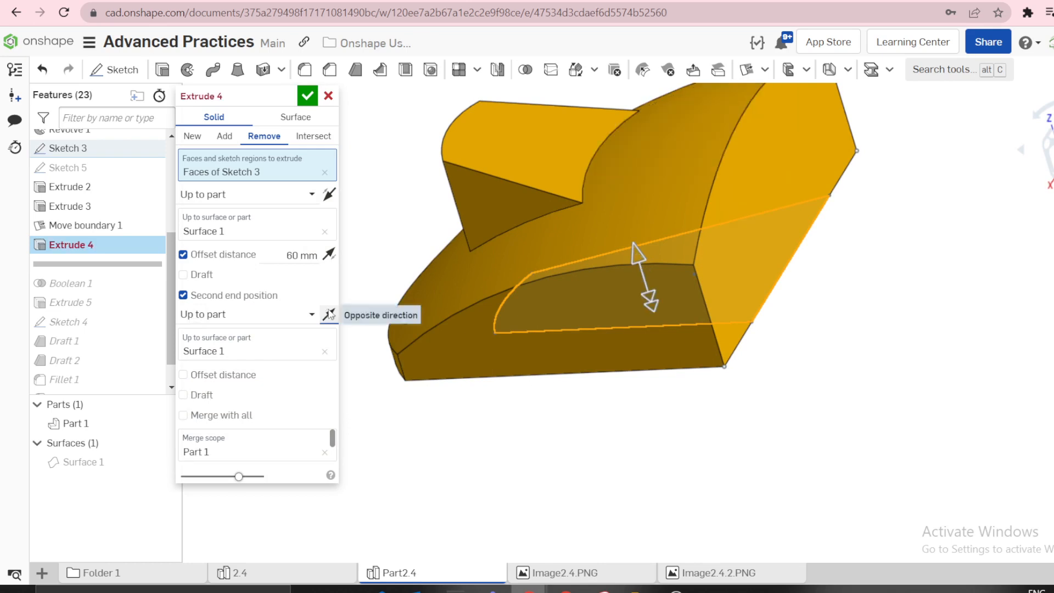
click(329, 314)
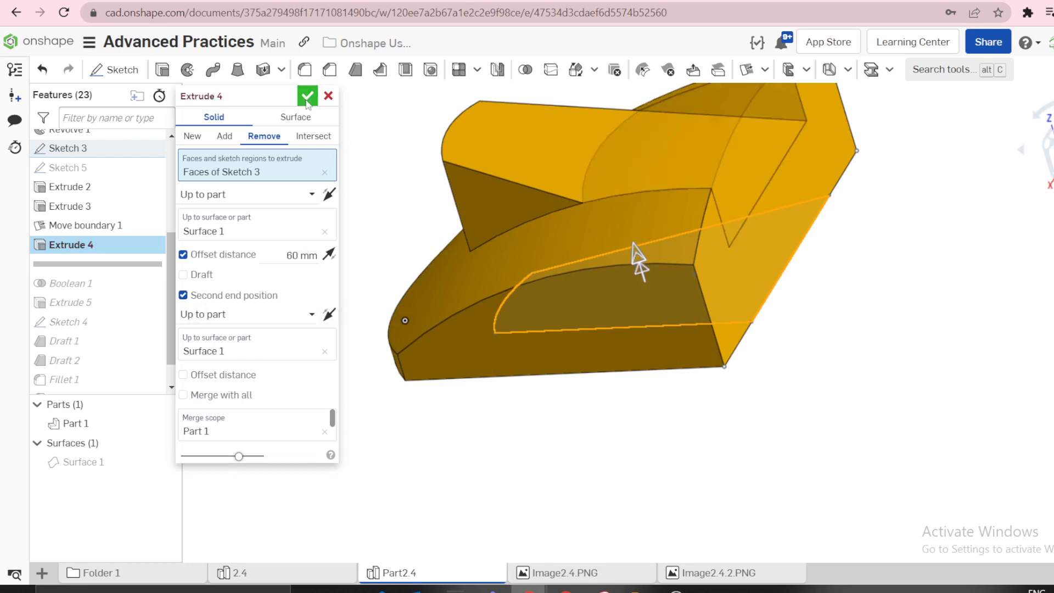
key(Return)
scroll(534, 167, down, 3)
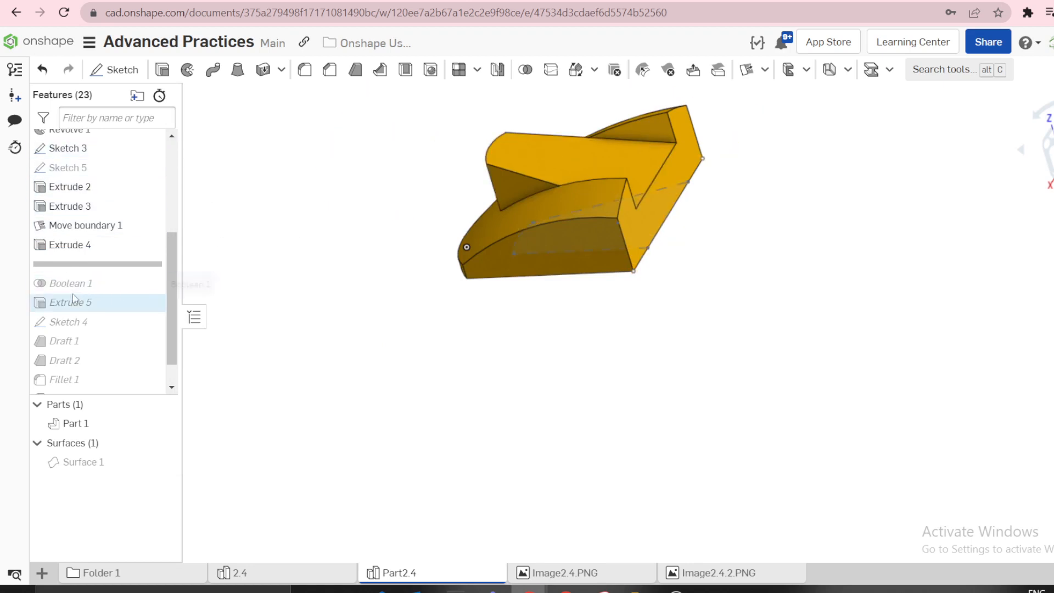
mouse_move(607, 207)
right_down()
mouse_move(702, 196)
mouse_move(265, 246)
right_up()
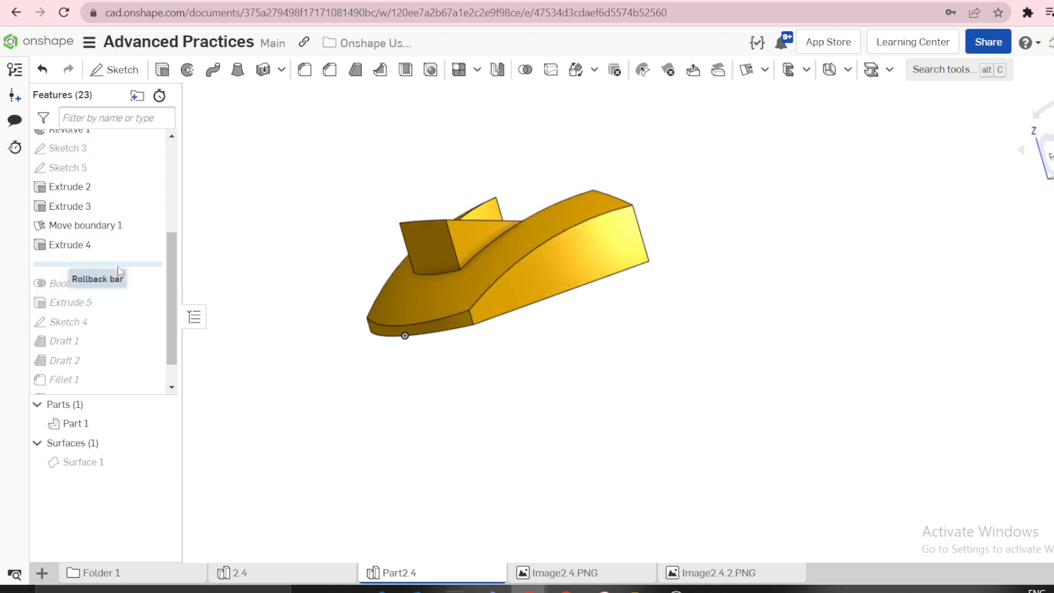
- Roll the model forward past Extrude 5, deleting Boolean 1 and suppressing Extrude 5
drag(122, 264, 124, 305)
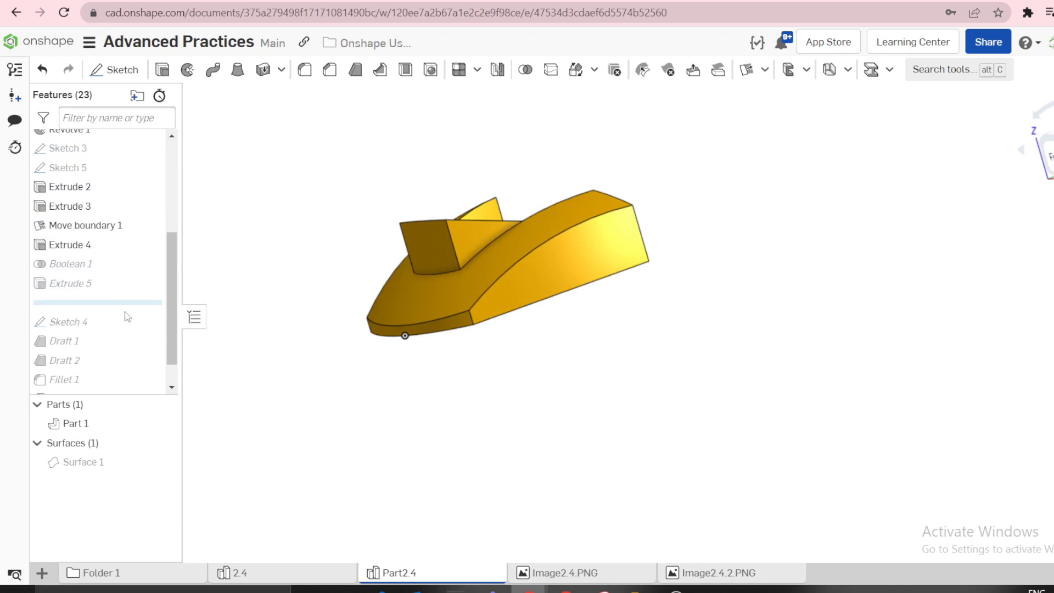
right_click(89, 271)
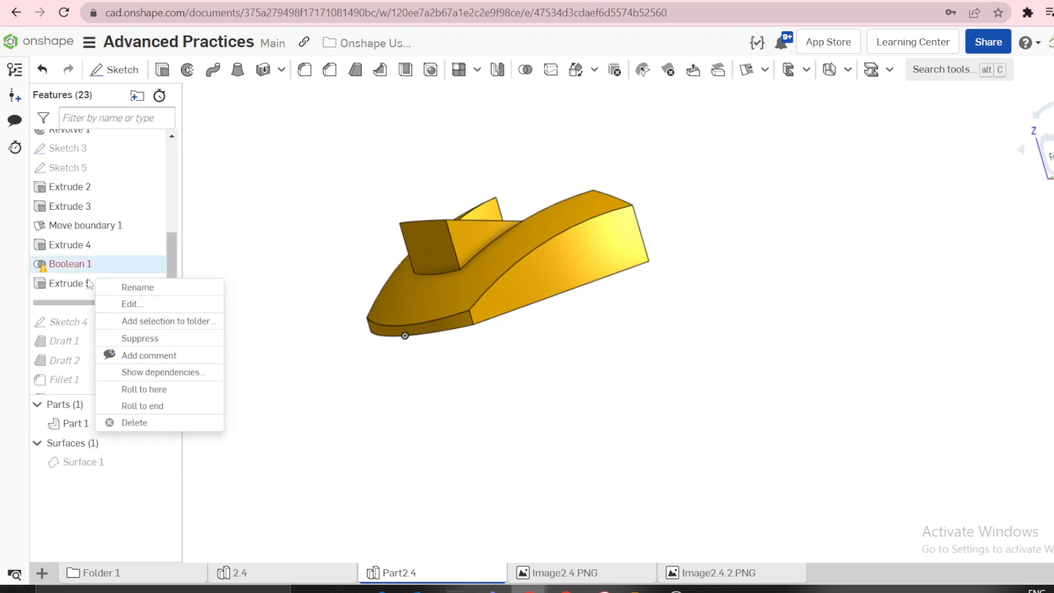
click(126, 419)
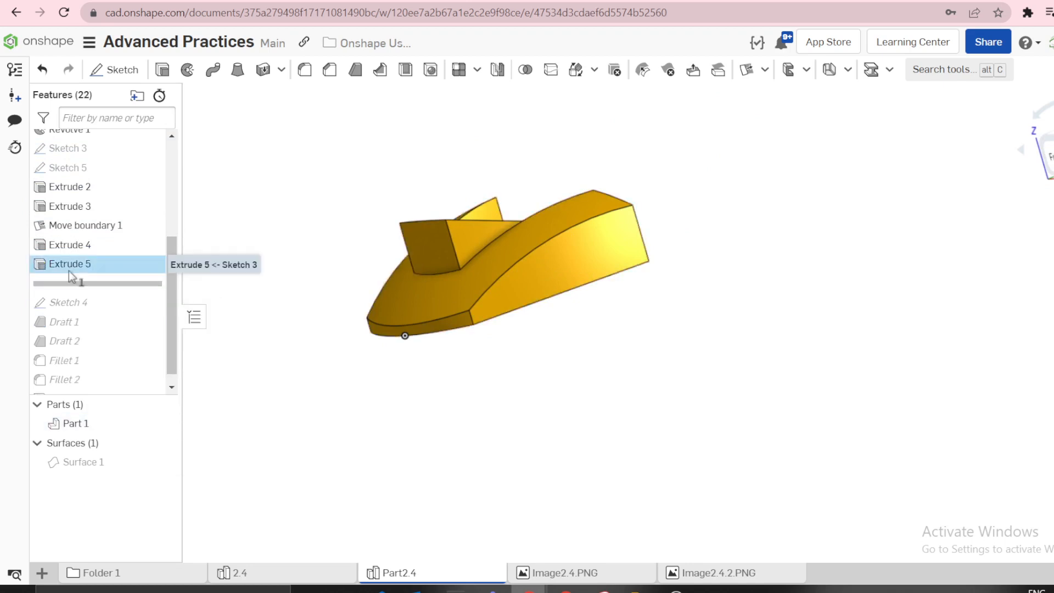
right_click(70, 272)
click(133, 371)
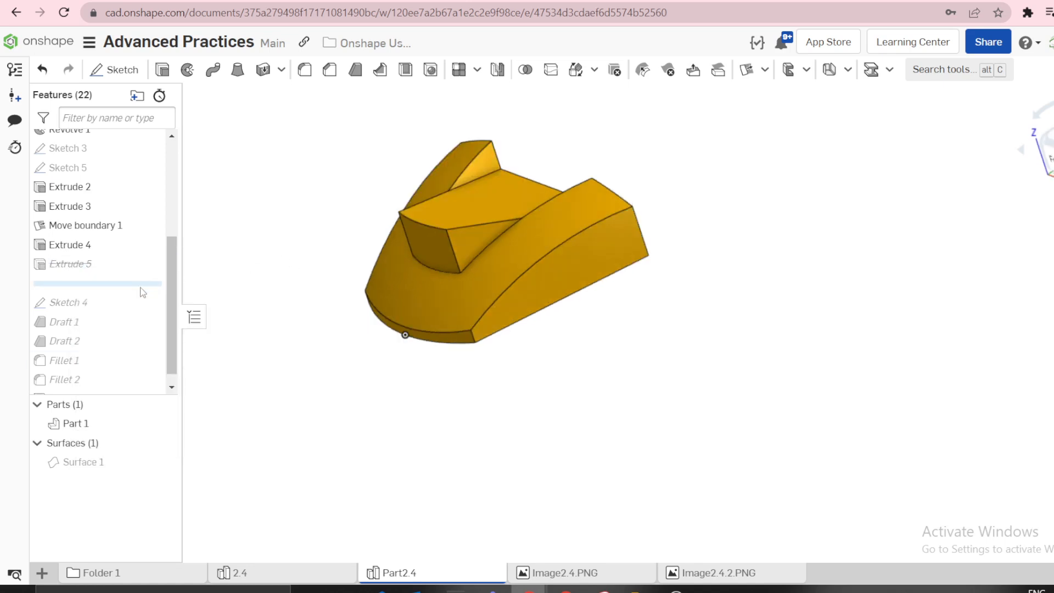
- Roll the model forward through Sketch 4, Draft 1 and Draft 2, and inspect the drafted faces
drag(143, 292, 131, 314)
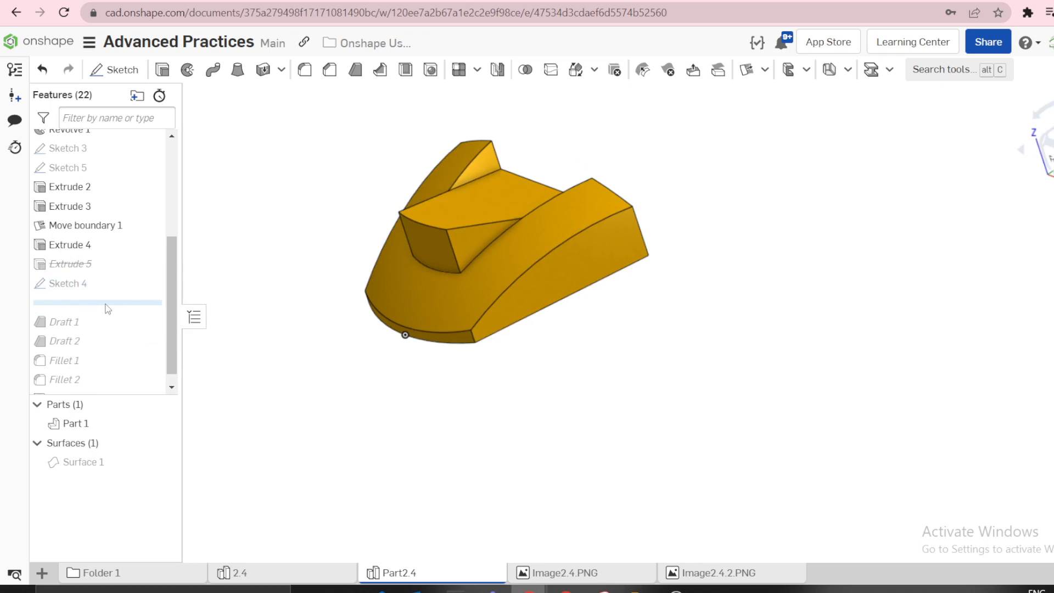
drag(100, 302, 106, 328)
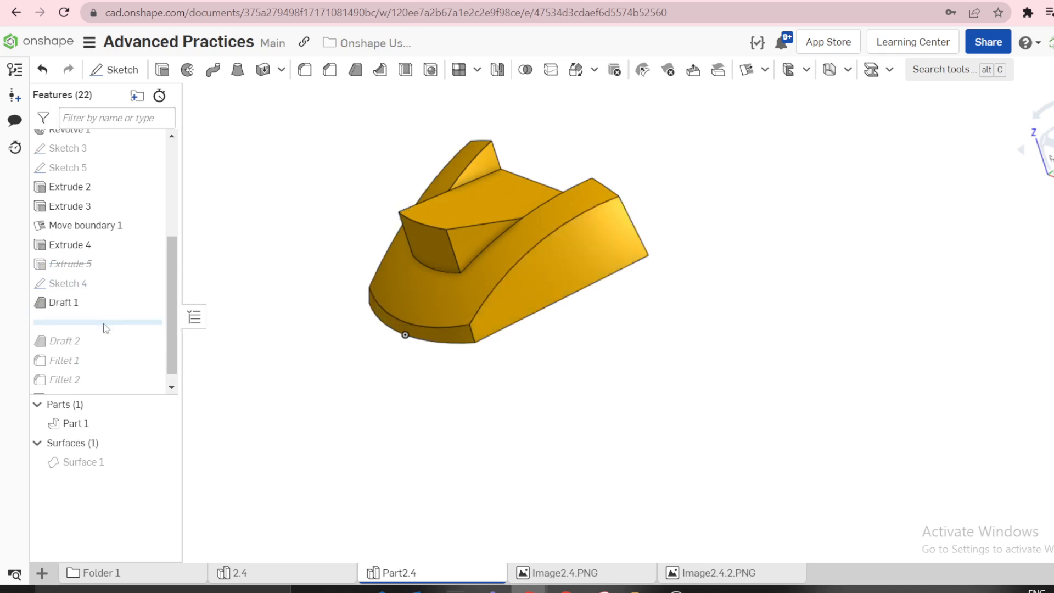
right_drag(430, 291, 384, 310)
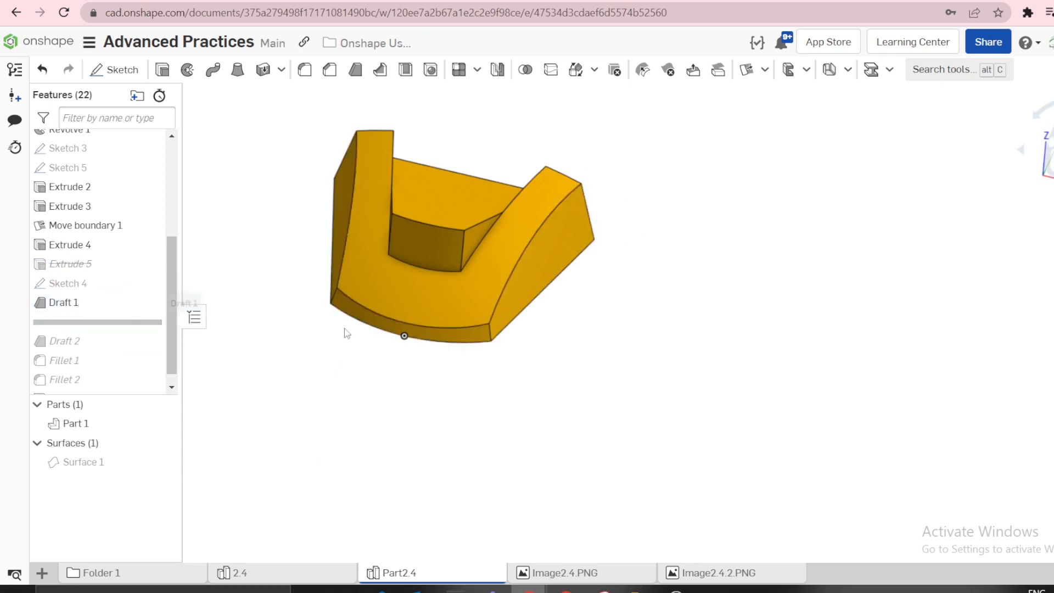
drag(130, 322, 110, 353)
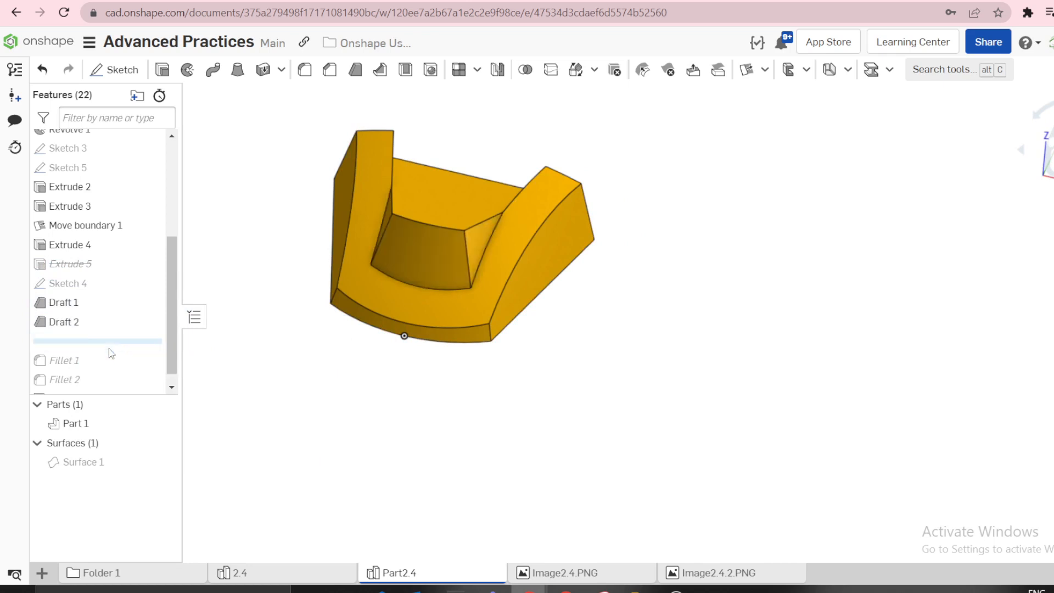
right_drag(423, 237, 357, 265)
- Try to add the Extrude 4 edge beside the raised block to the parting edges of Draft 2
right_click(96, 339)
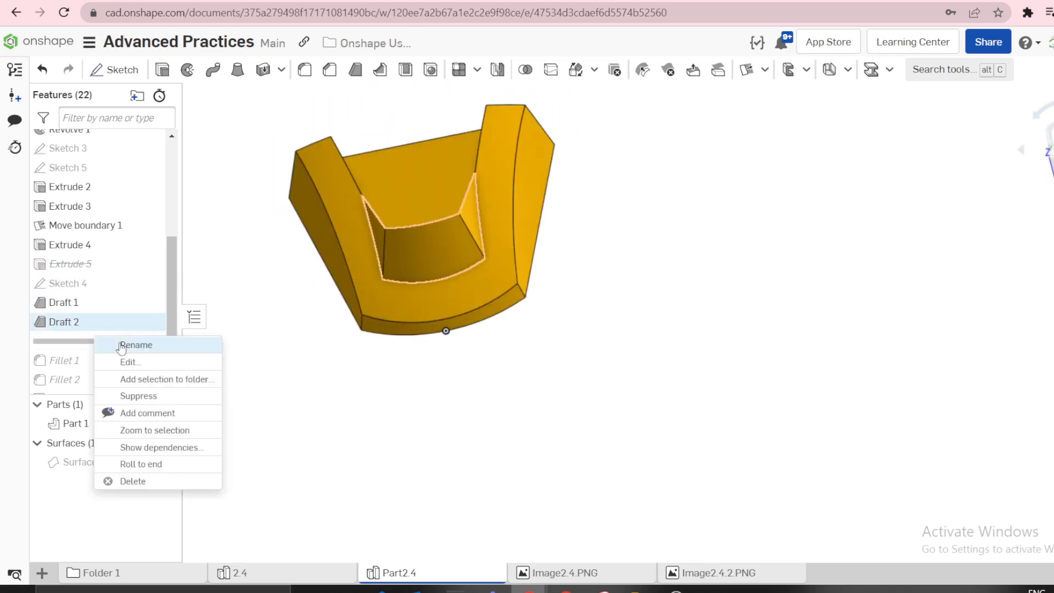
click(123, 361)
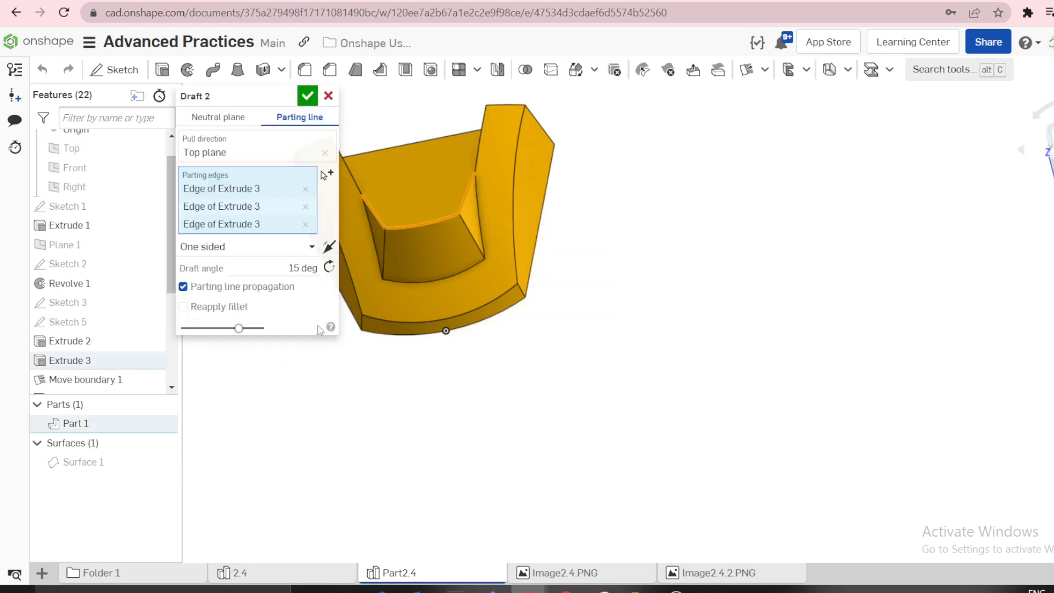
right_drag(469, 266, 432, 285)
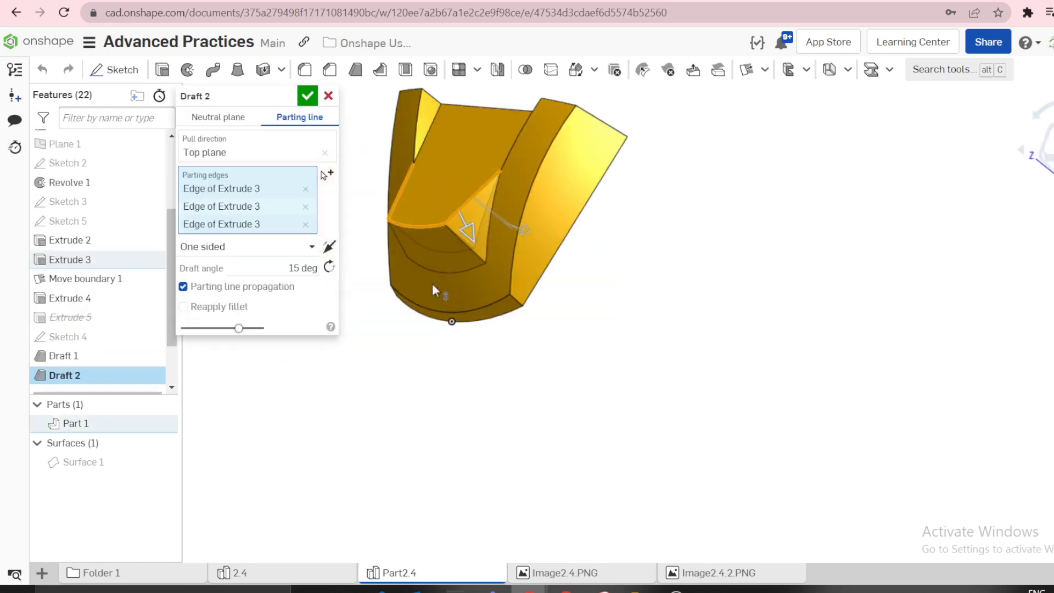
click(427, 141)
right_drag(442, 139, 505, 150)
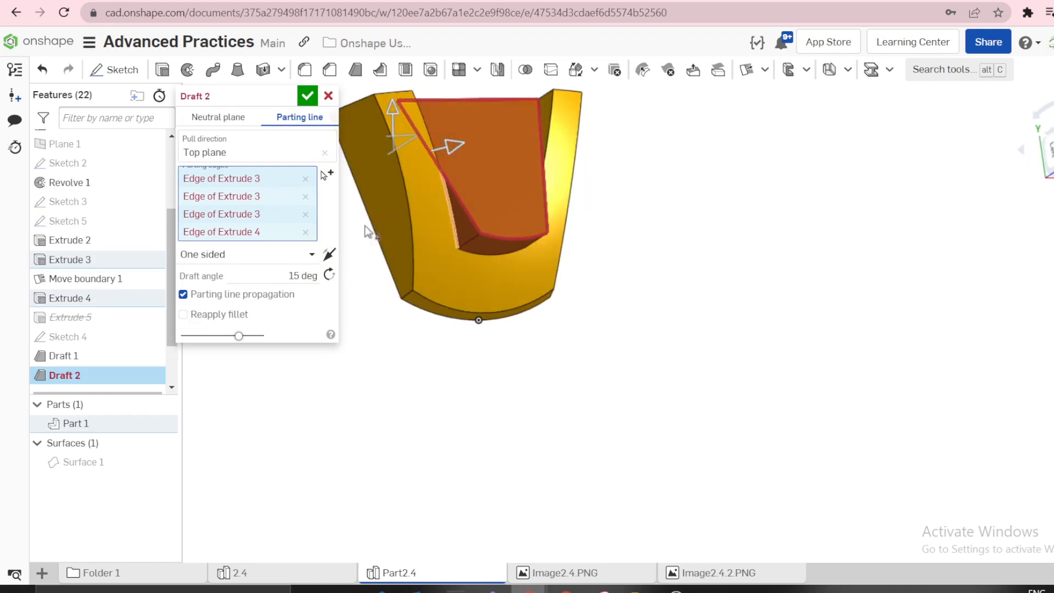
click(329, 96)
right_drag(377, 236, 315, 144)
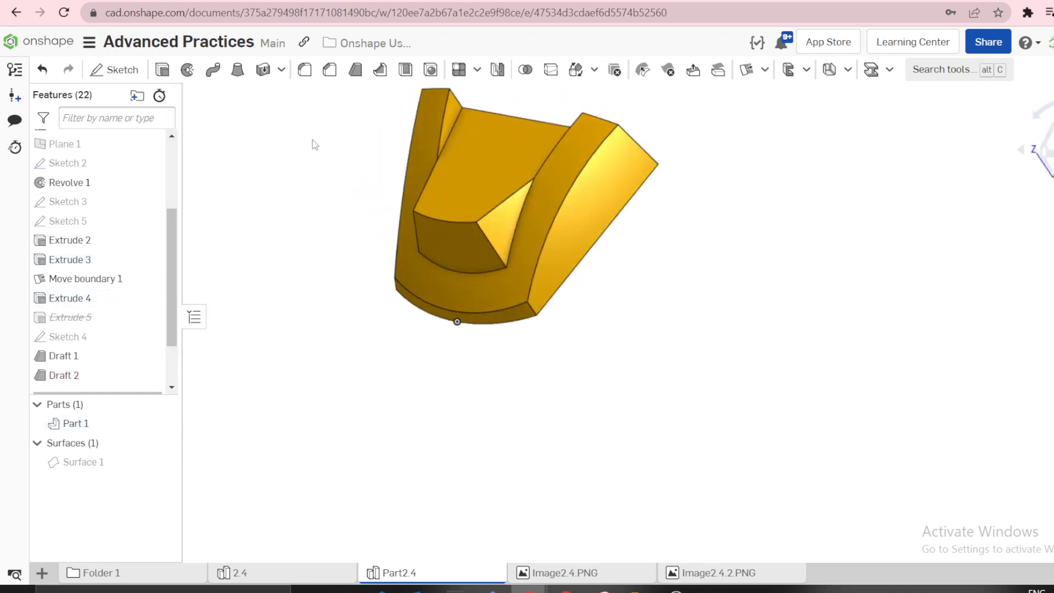
- Create a one-sided 15-degree parting-line draft pulled from the Top plane, using the two Extrude 4 edges on the inner sides of the arms
click(355, 70)
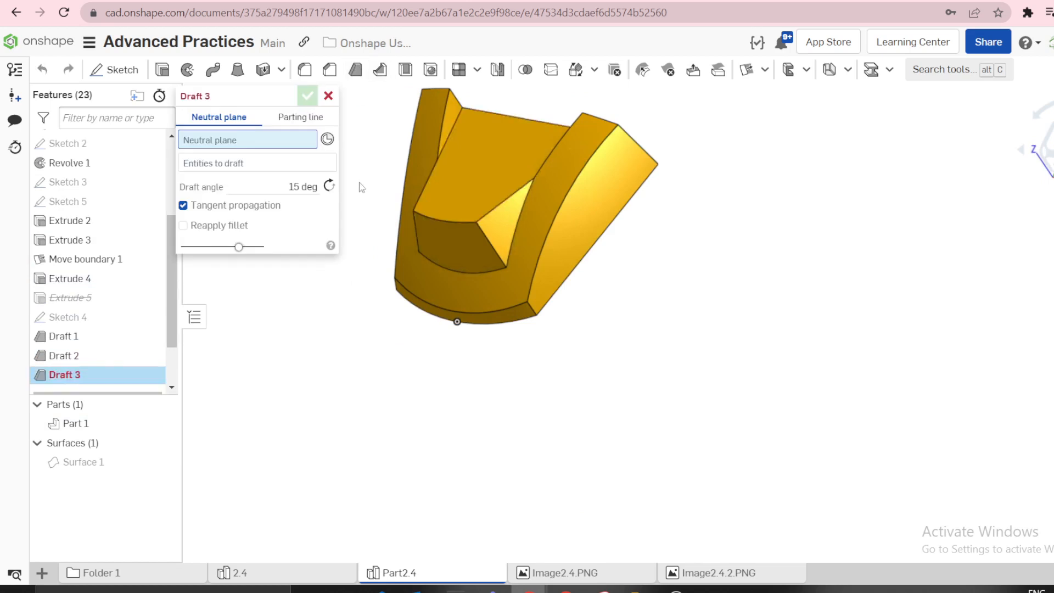
scroll(464, 124, up, 3)
click(305, 118)
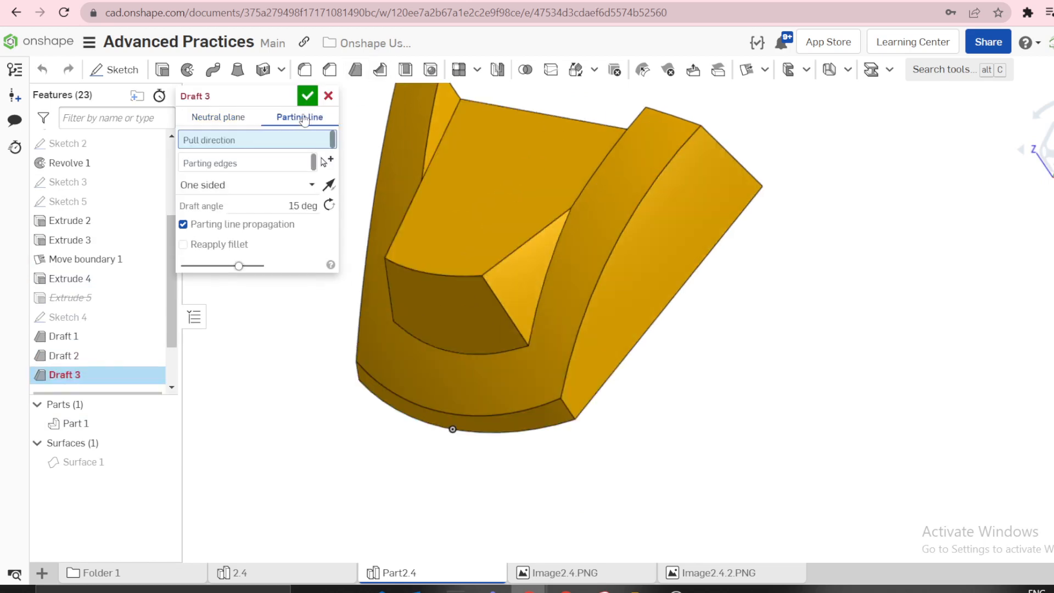
scroll(60, 186, up, 5)
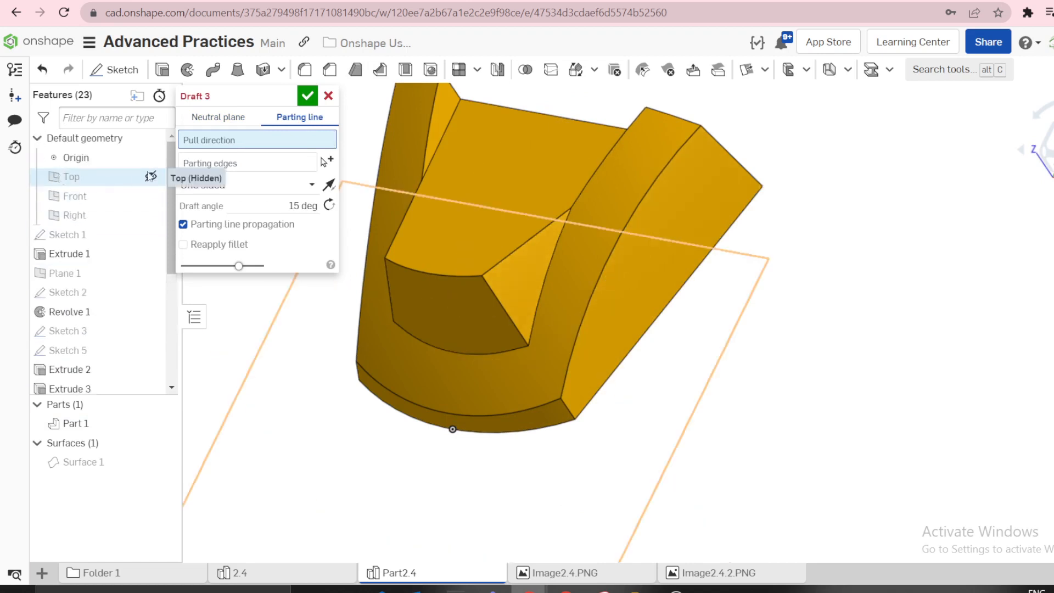
click(150, 176)
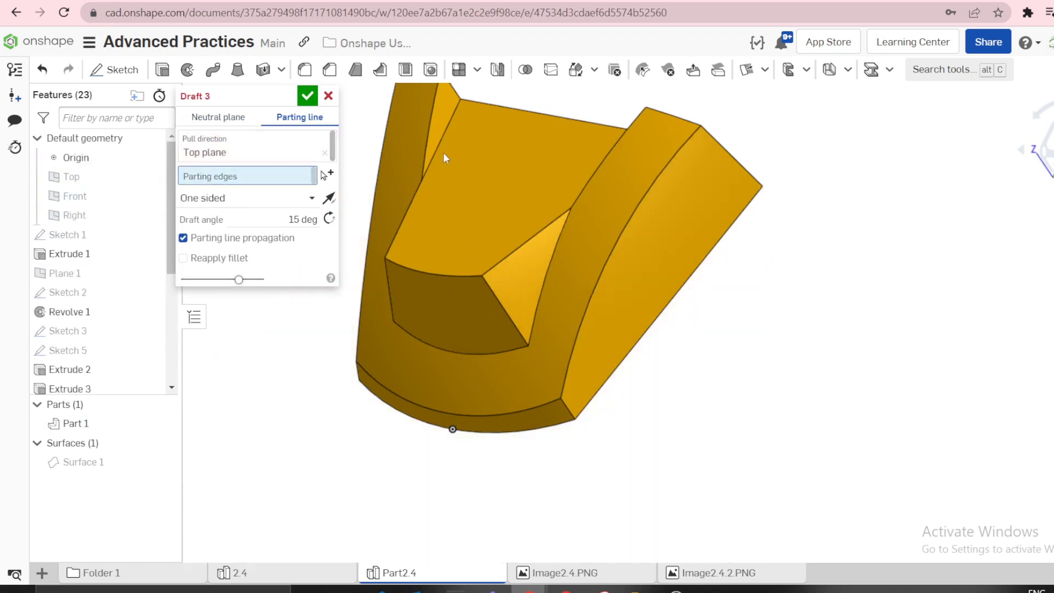
click(444, 142)
right_drag(443, 140, 545, 167)
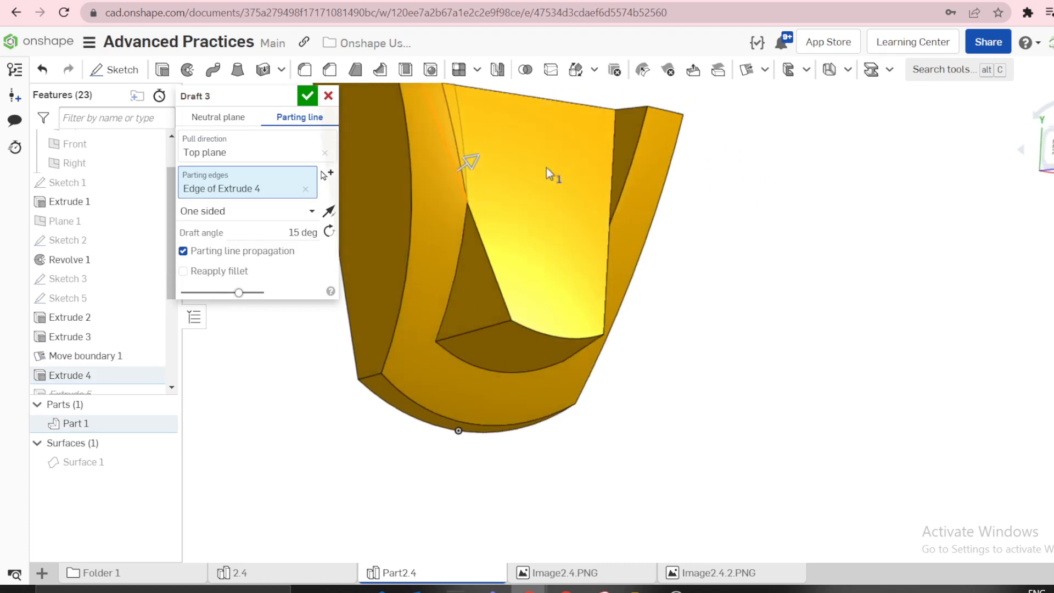
click(612, 145)
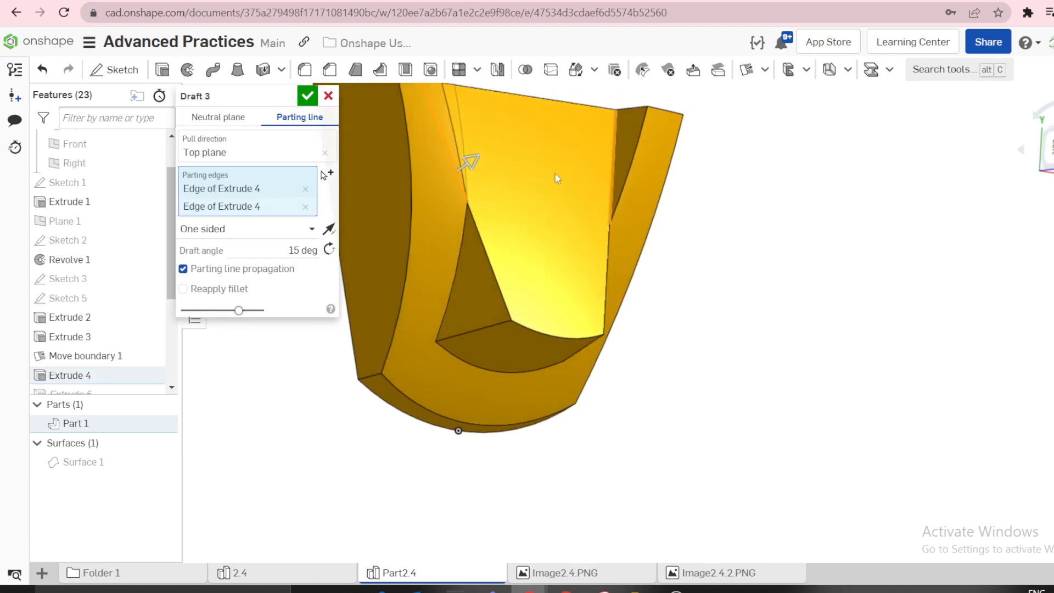
right_drag(319, 216, 248, 321)
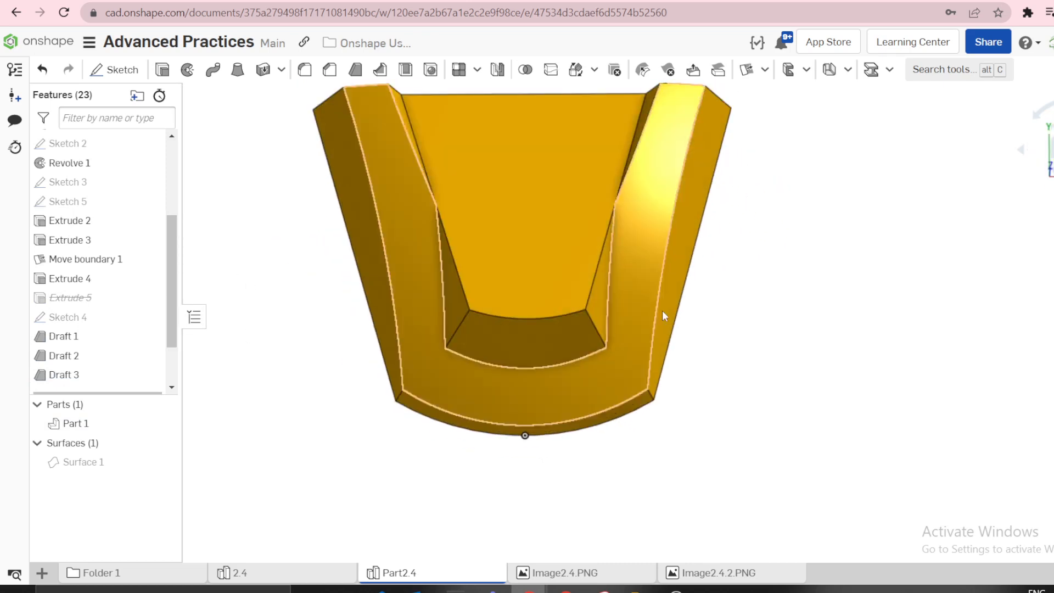
- Compare the part's top view with the Image2.4.2 drawing and return to the Part2.4 model
click(1050, 149)
scroll(880, 375, down, 3)
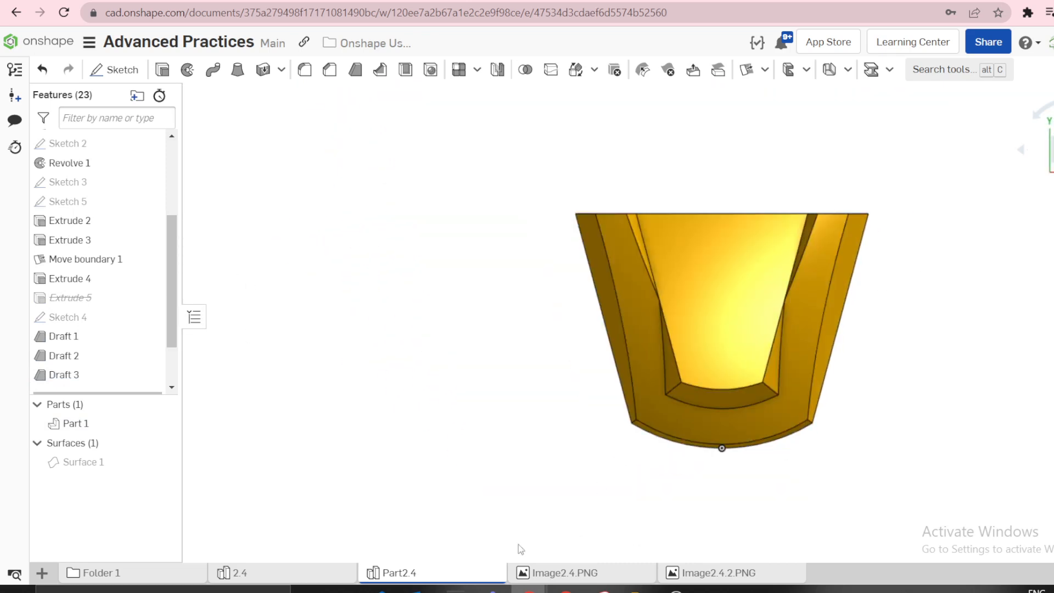
click(703, 574)
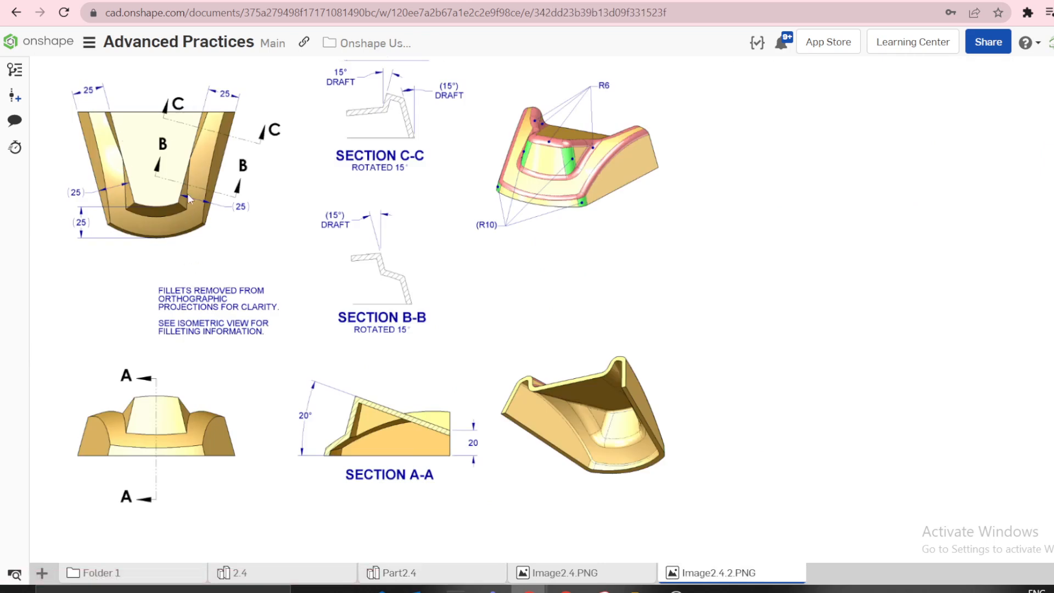
click(398, 573)
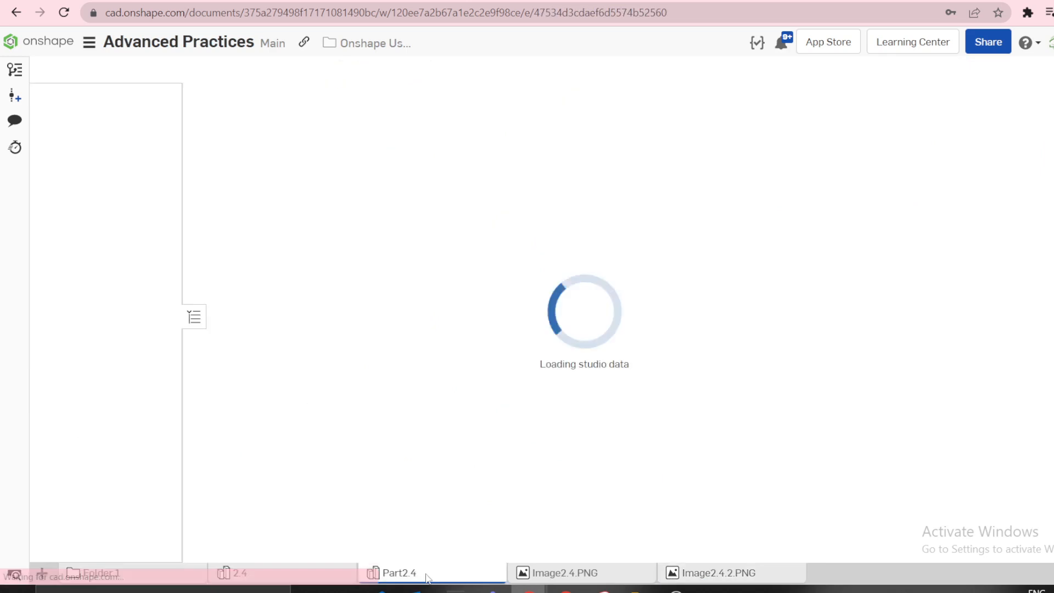
key(shift+7)
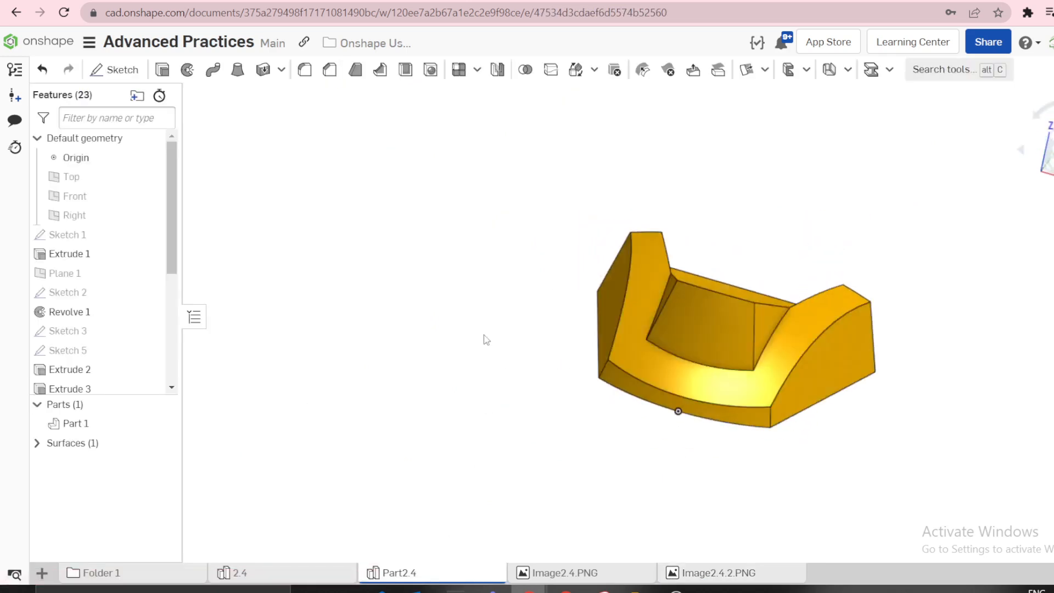
- Roll the model forward past Fillet 1 and Fillet 2, and open Fillet 2 for editing
scroll(172, 233, down, 4)
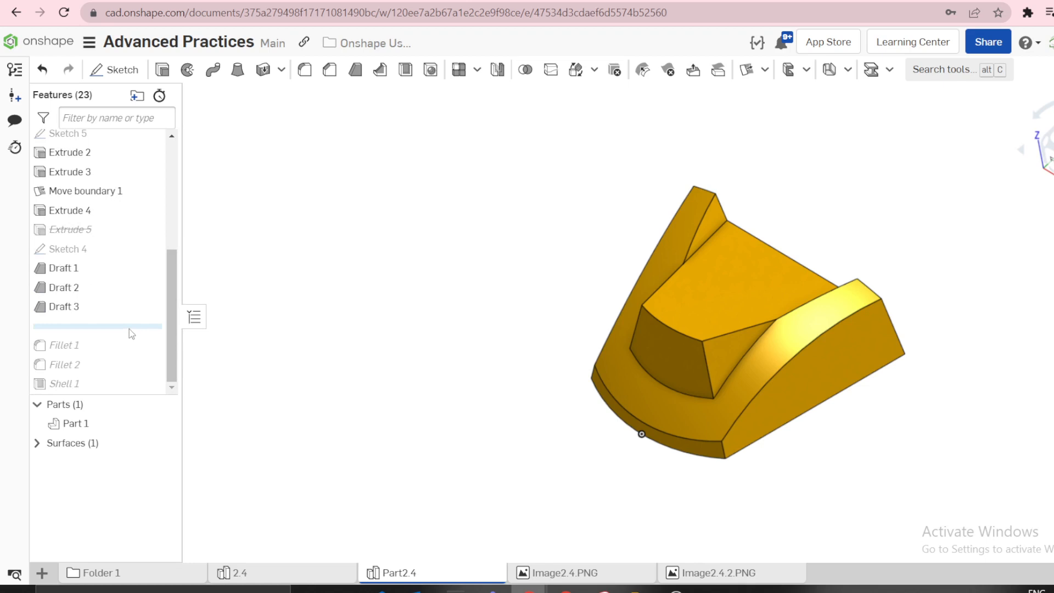
drag(130, 339, 138, 375)
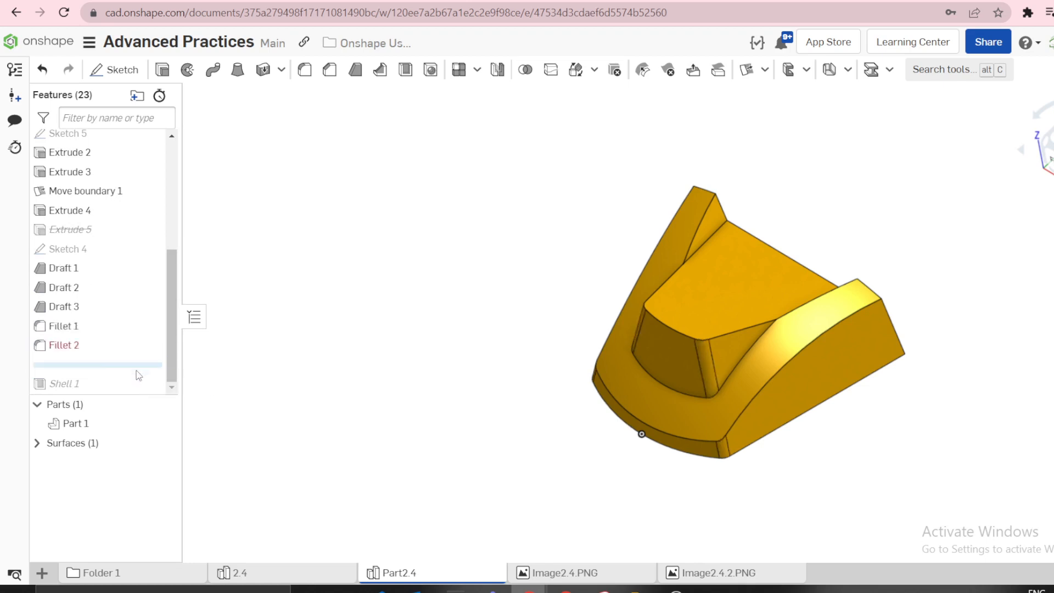
right_click(89, 354)
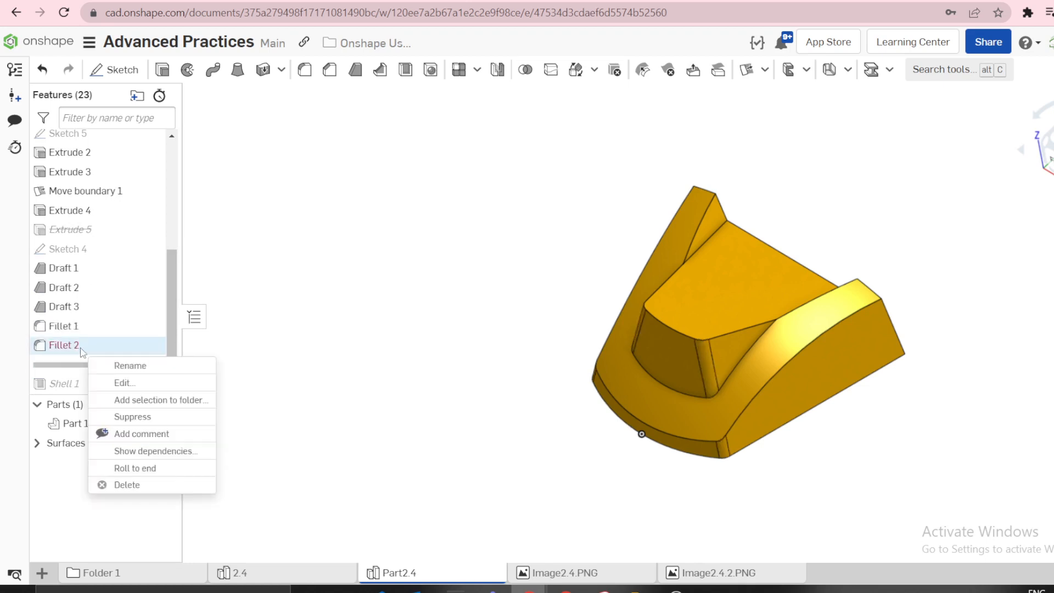
click(121, 382)
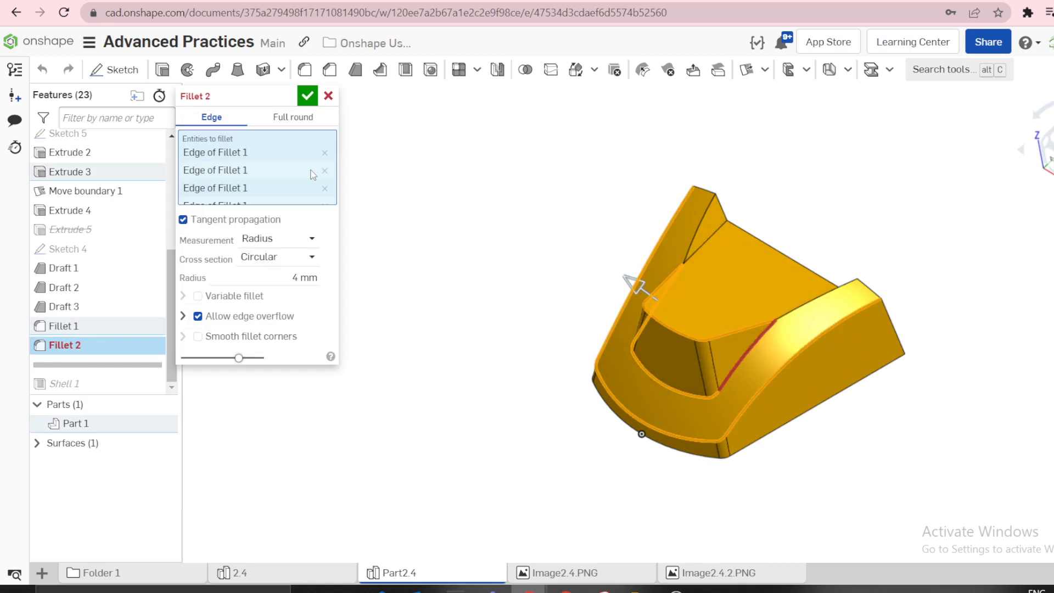
- Examine the edges selected for Fillet 2 and their positions around the raised block and the arms
scroll(307, 170, down, 3)
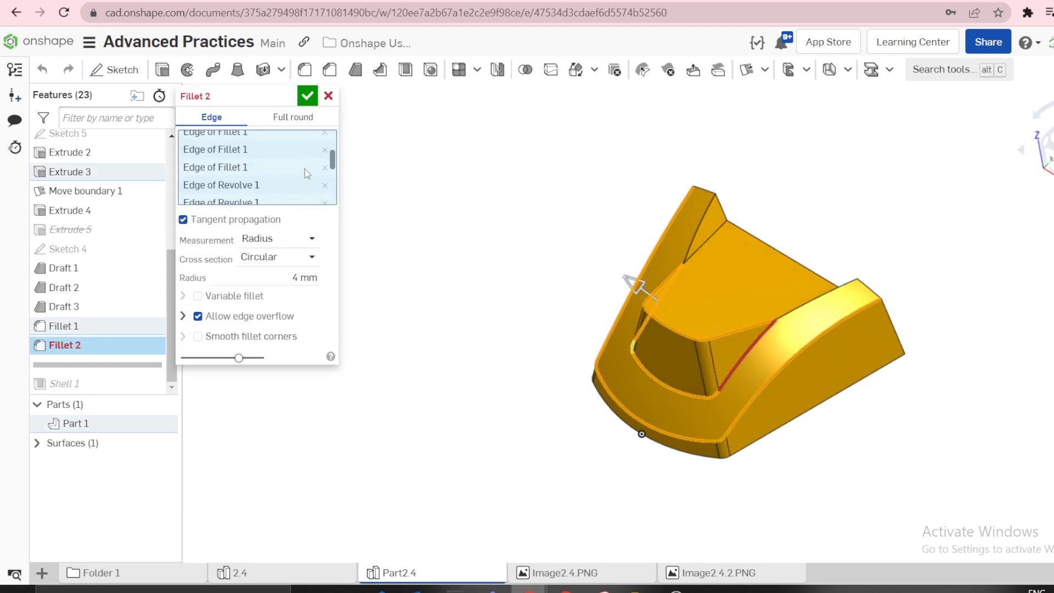
scroll(306, 173, down, 1)
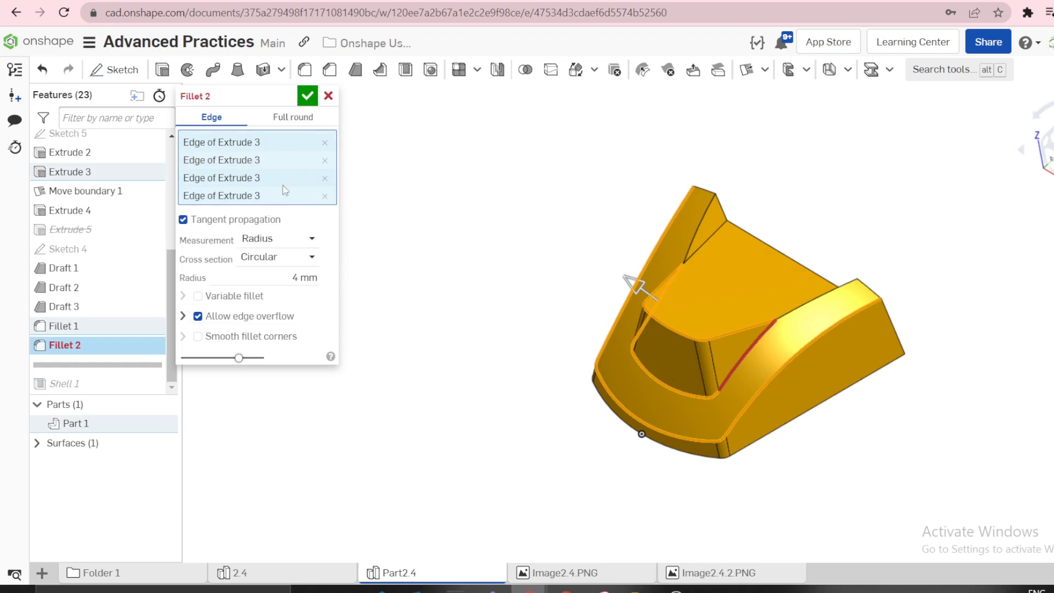
scroll(279, 185, up, 4)
scroll(286, 187, down, 5)
scroll(686, 363, up, 5)
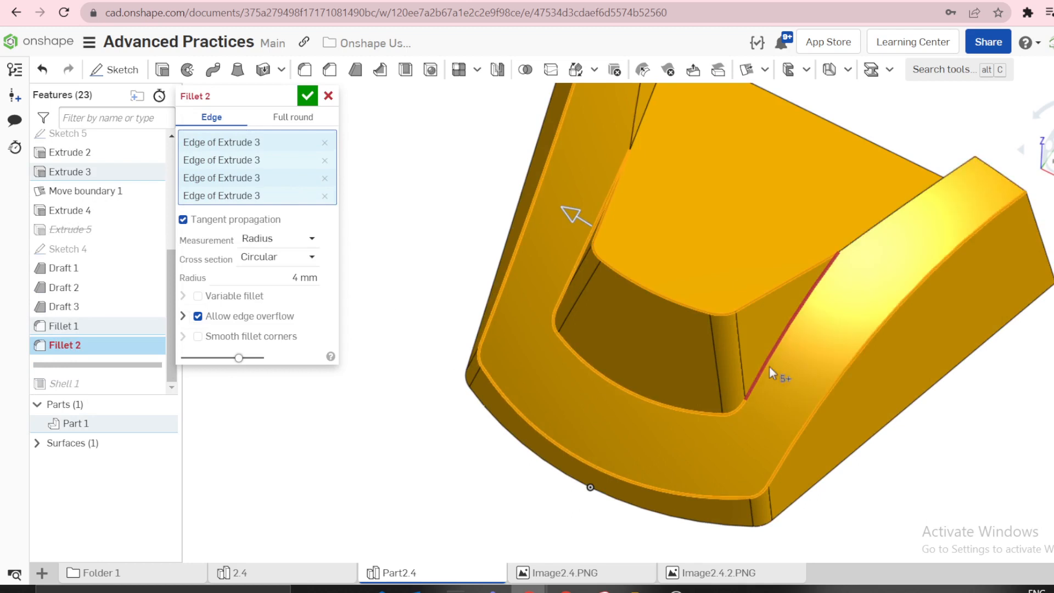
click(769, 365)
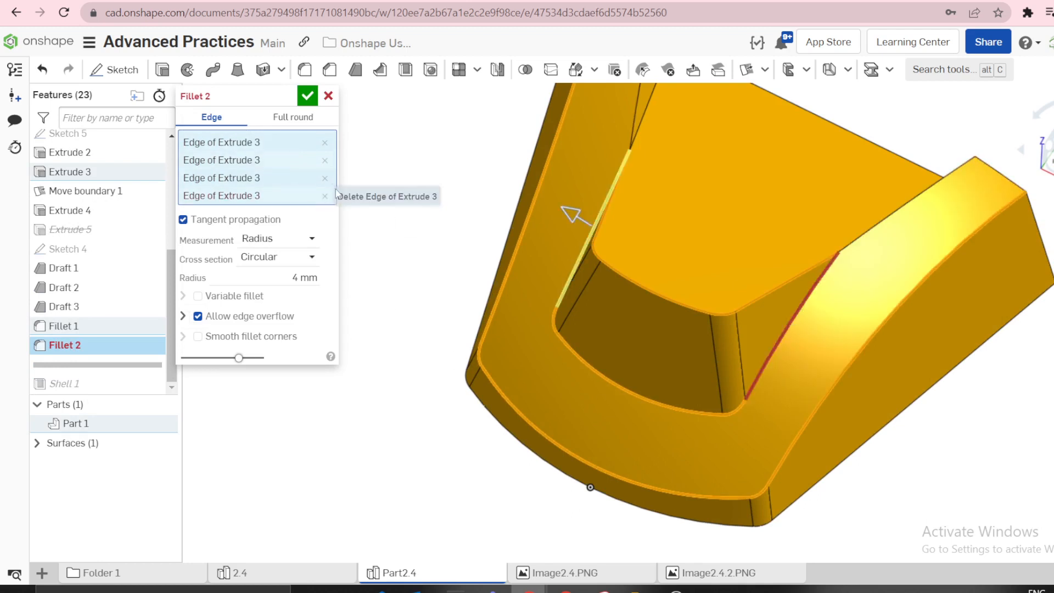
scroll(295, 177, up, 3)
scroll(294, 182, down, 3)
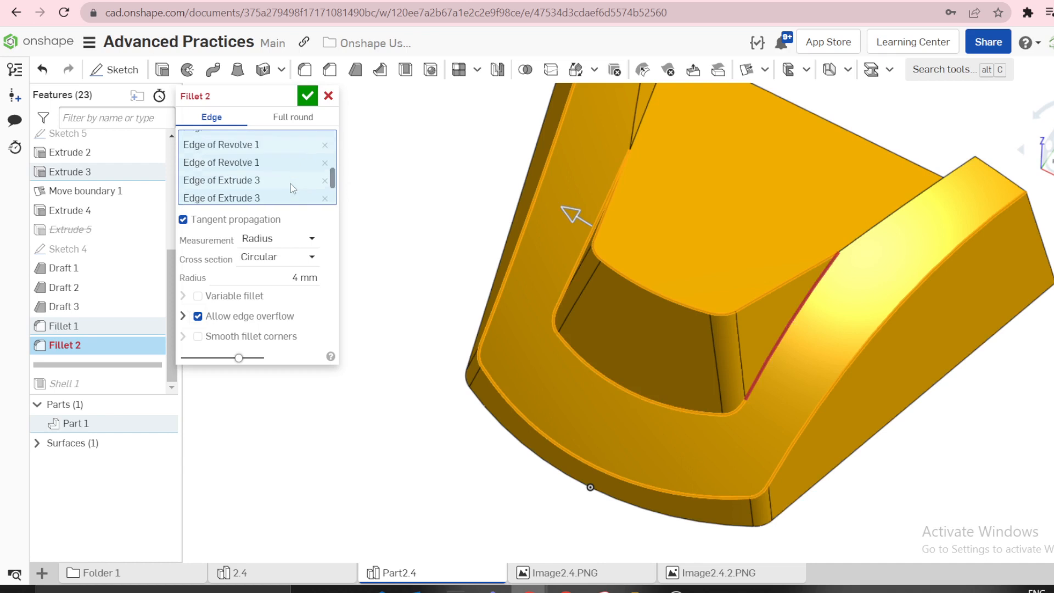
scroll(459, 228, up, 3)
scroll(496, 288, down, 2)
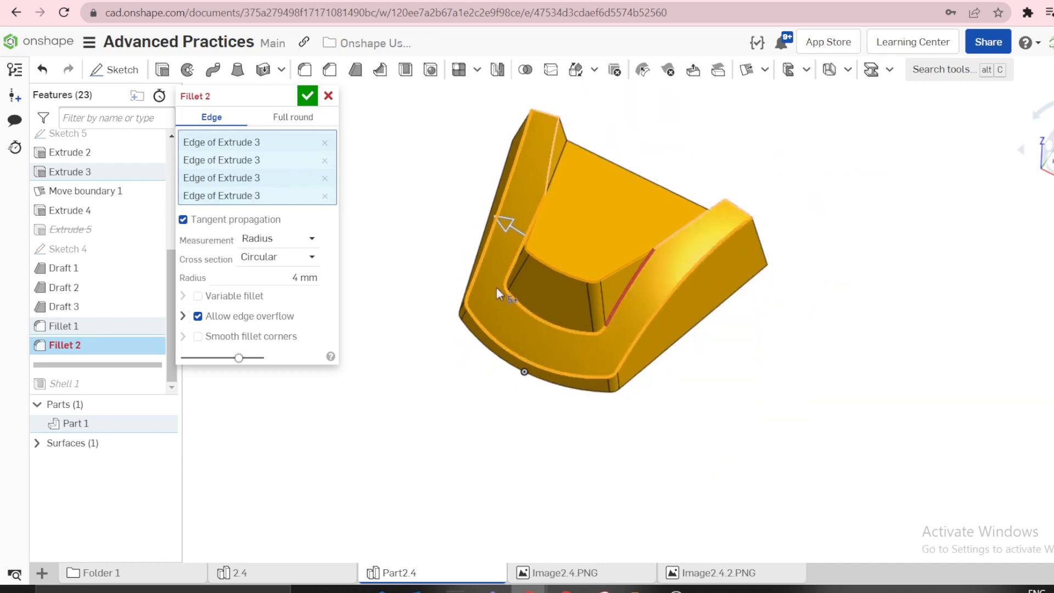
middle_drag(496, 288, 433, 298)
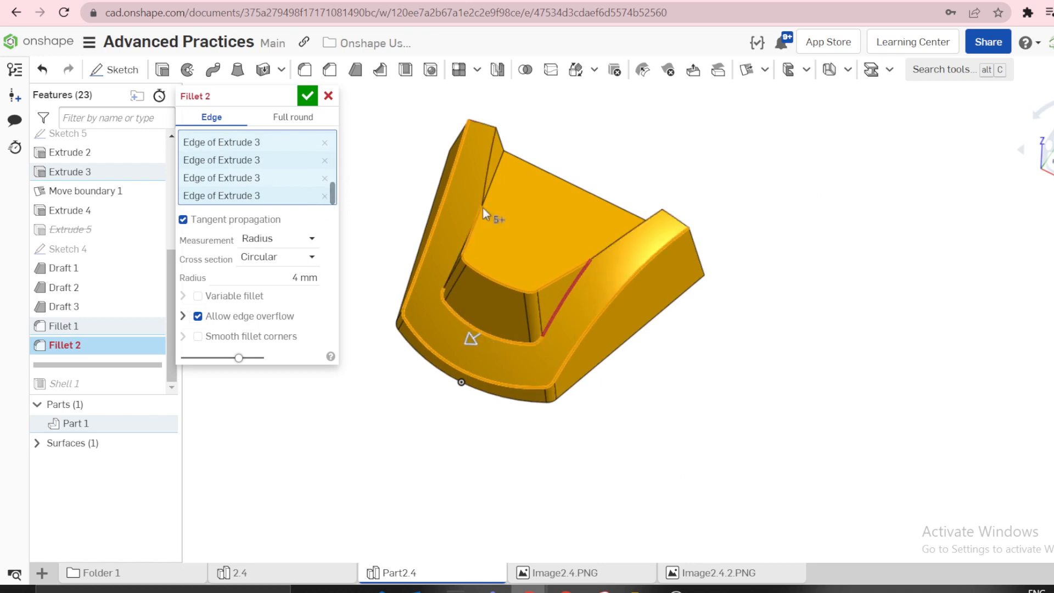
right_drag(489, 216, 436, 189)
scroll(539, 197, up, 6)
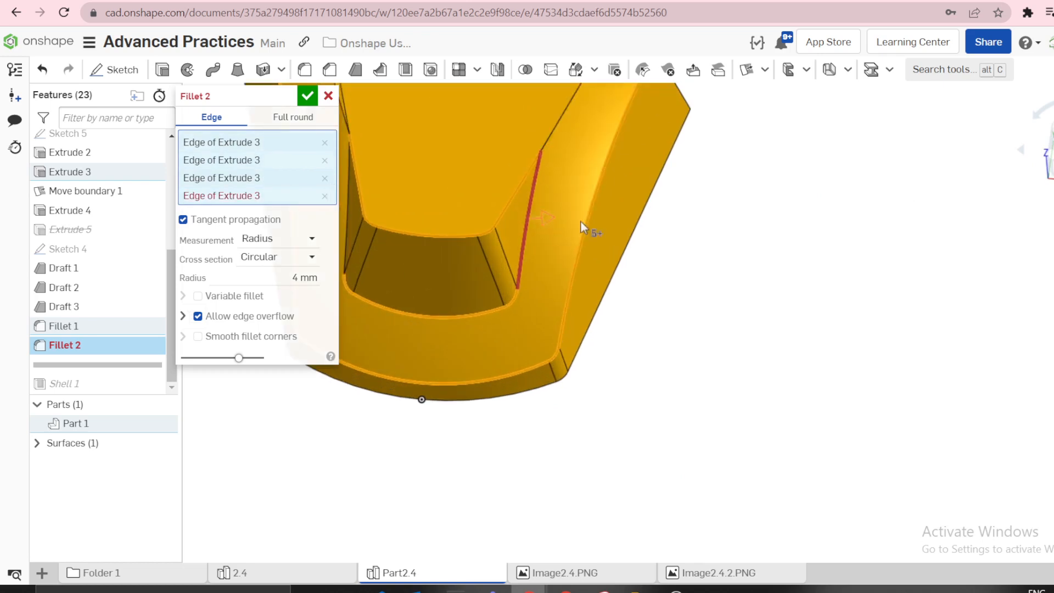
scroll(581, 220, down, 4)
scroll(483, 200, up, 2)
right_drag(485, 195, 503, 183)
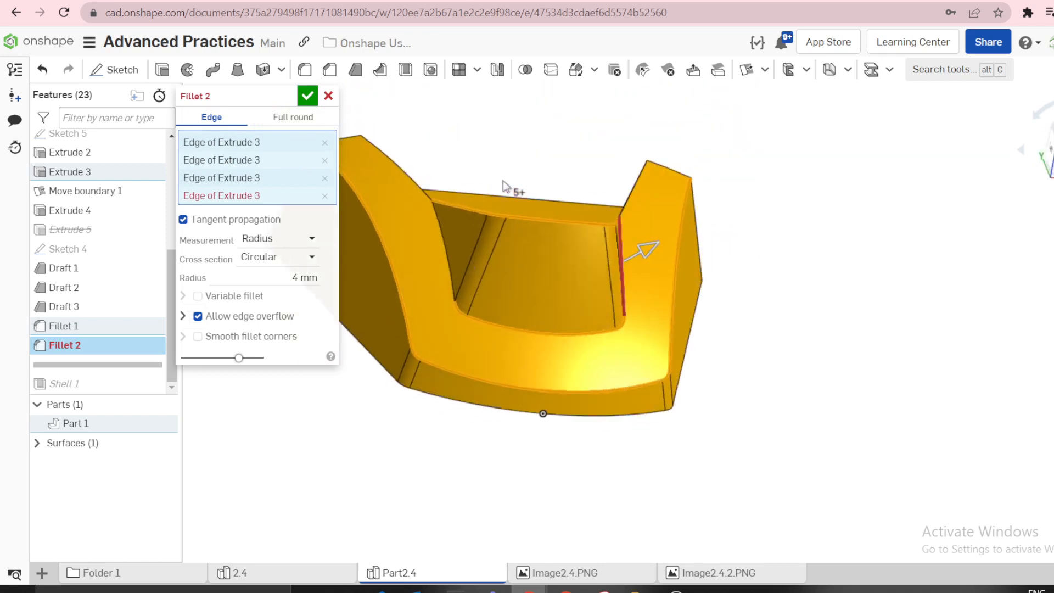
- Try to repair Fillet 2 by changing which Extrude 3 edges around the raised block are included in its selection
click(447, 257)
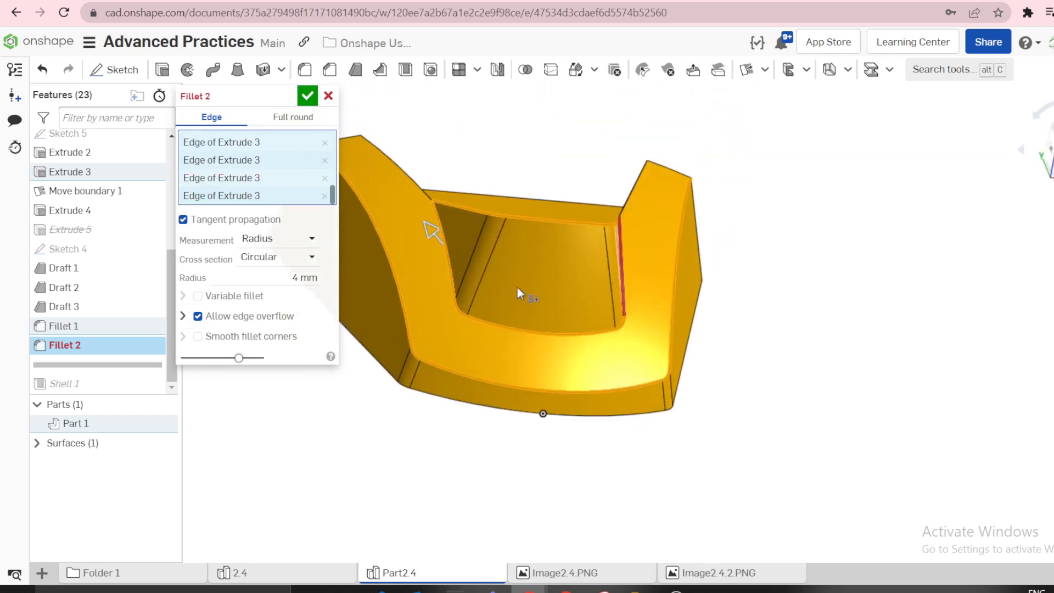
right_drag(407, 261, 387, 288)
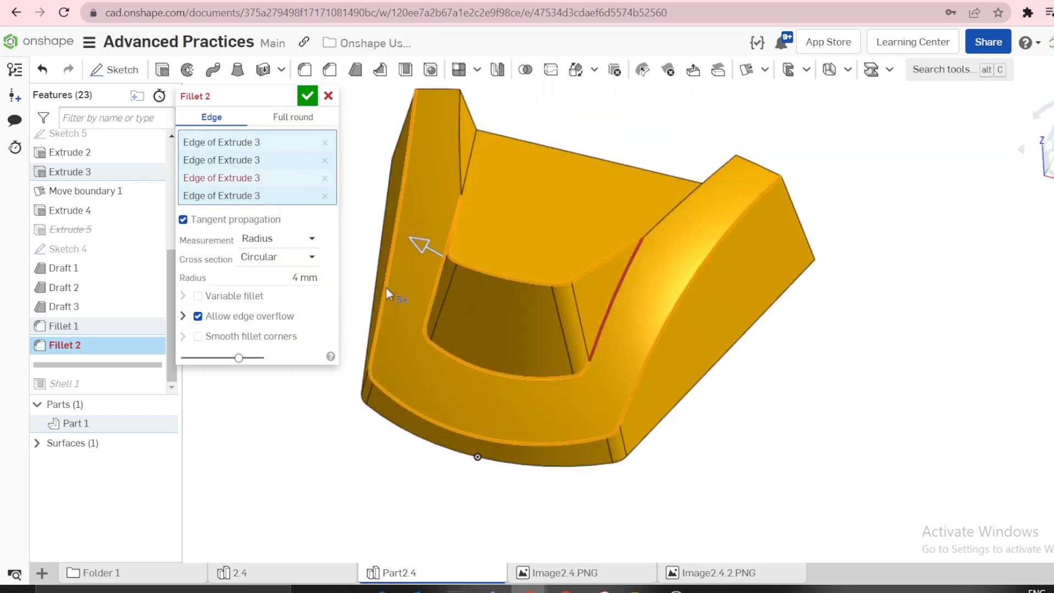
click(593, 351)
click(549, 380)
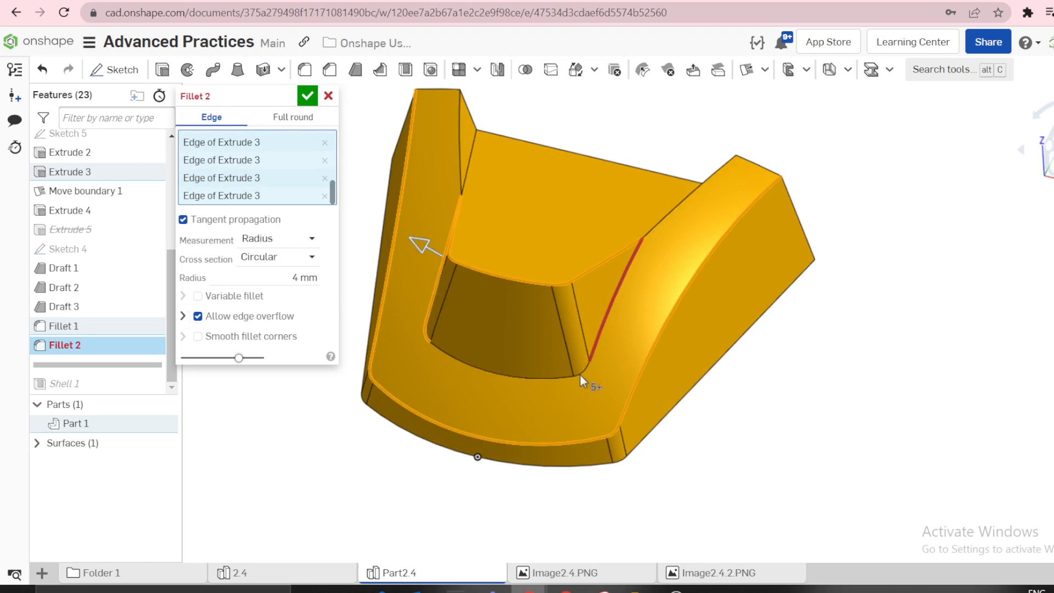
click(620, 251)
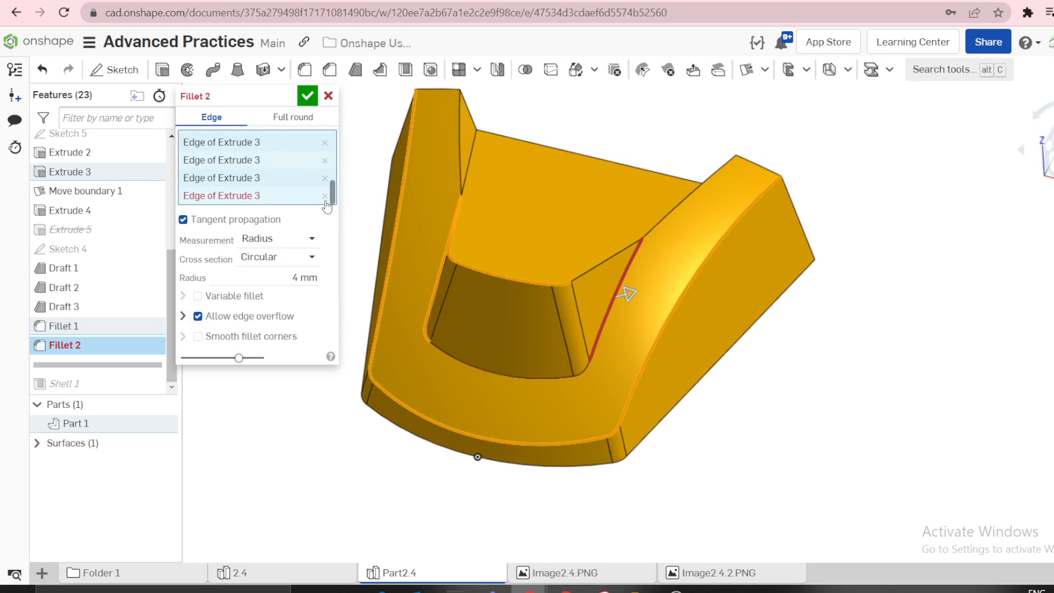
click(308, 96)
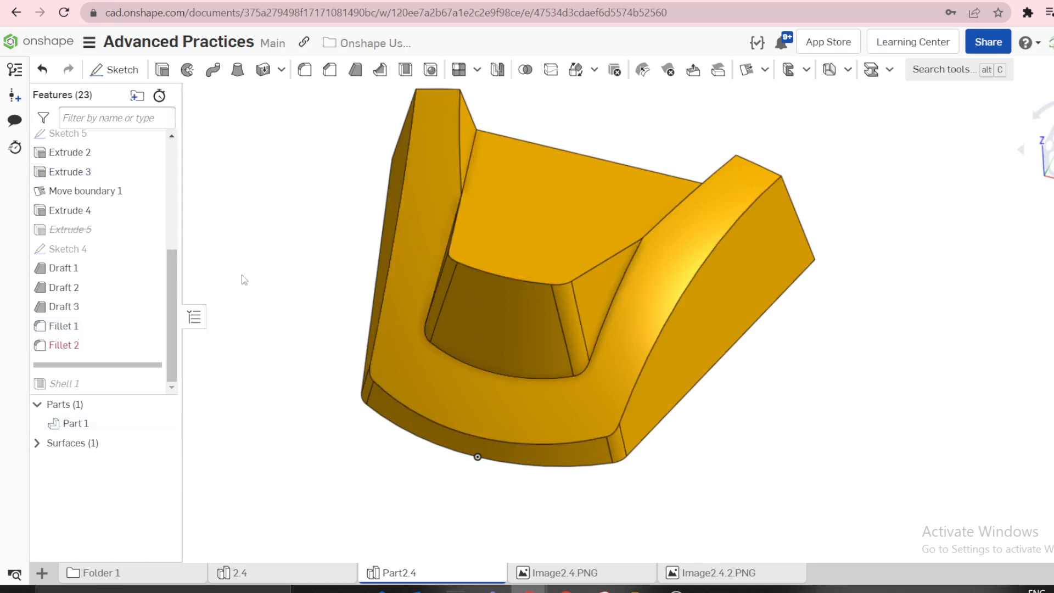
- Suppress Fillet 2 and start a new edge fillet in its place
right_click(91, 351)
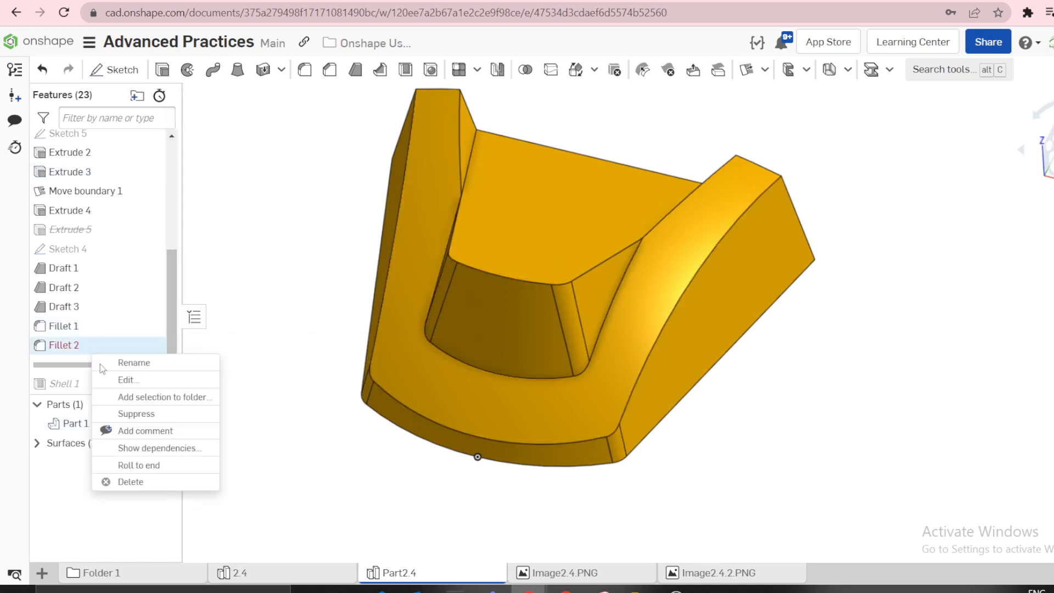
click(137, 414)
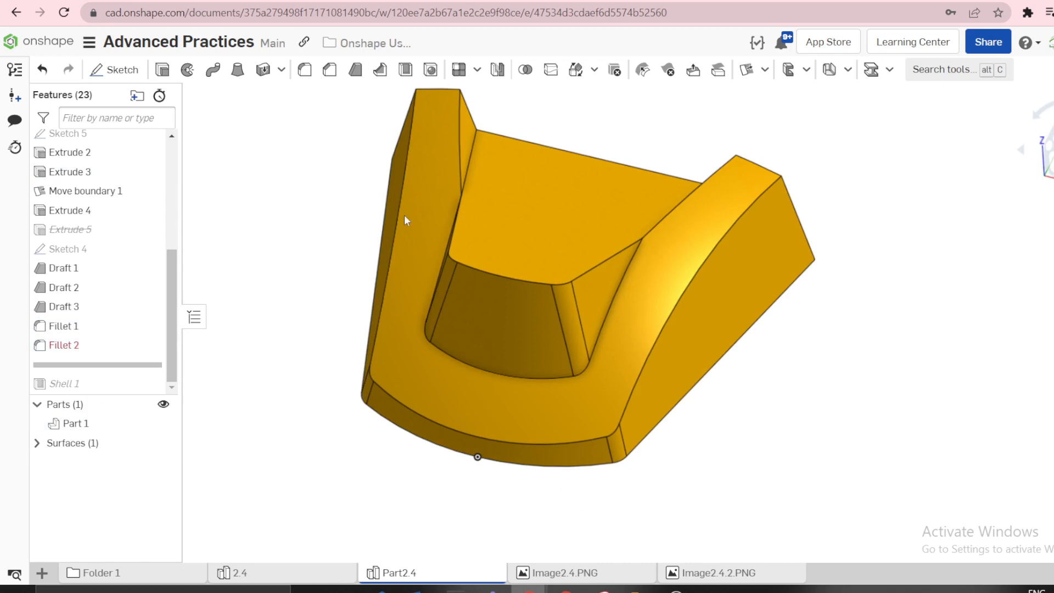
click(304, 70)
- Try to fillet the outer rim and raised-block edges through a tangent-connected edge selection, and clear the chosen entities
right_click(292, 405)
mouse_move(286, 430)
click(367, 439)
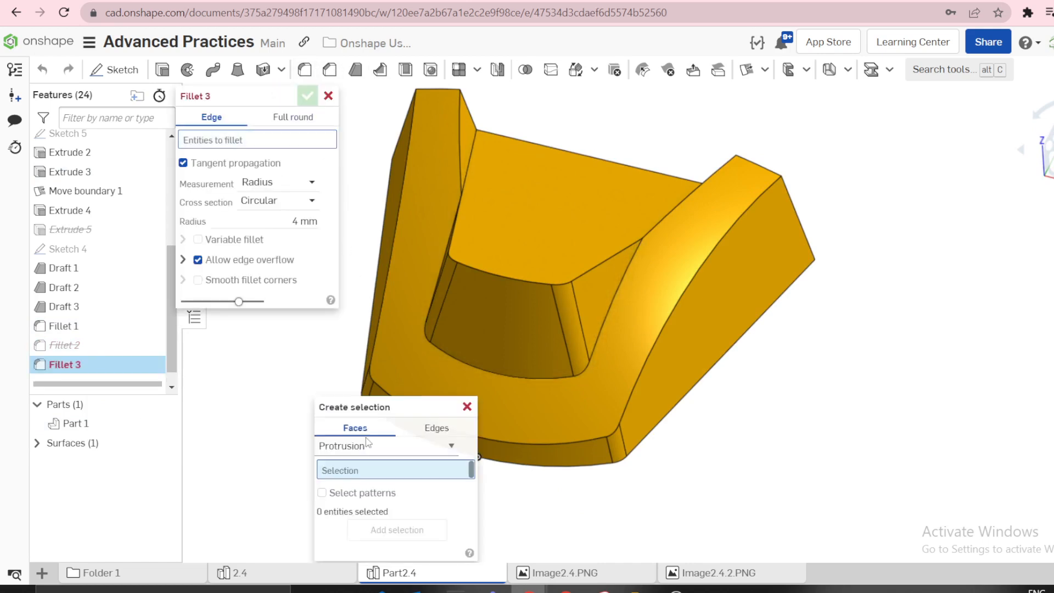
click(436, 428)
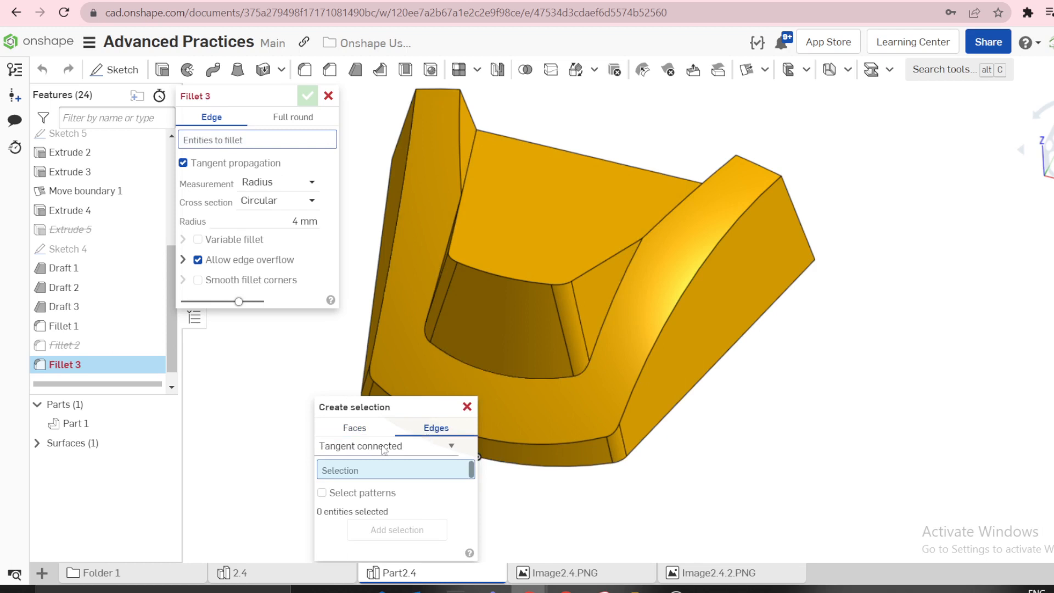
click(404, 206)
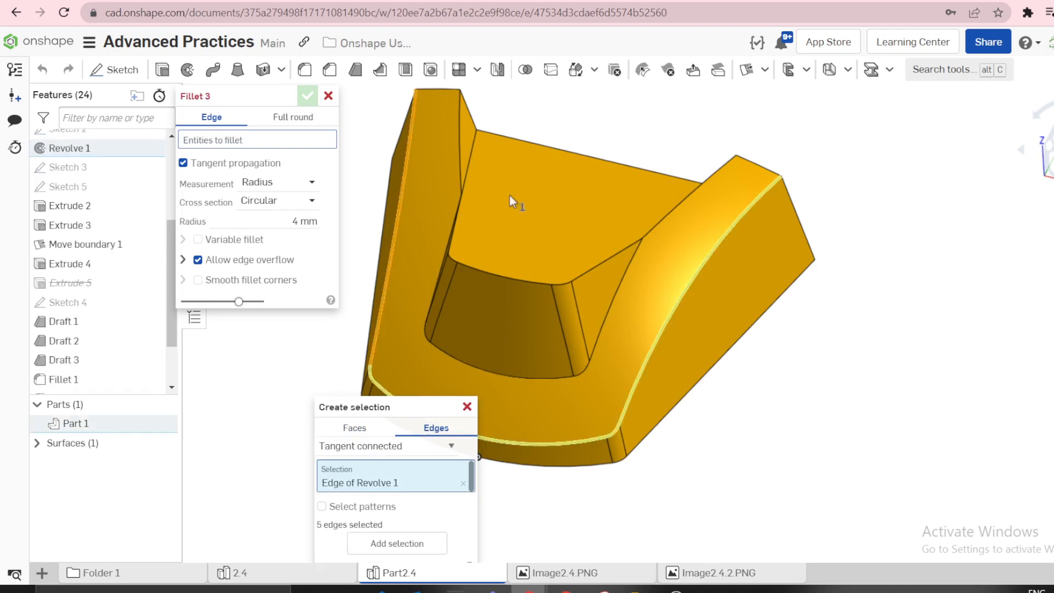
click(595, 331)
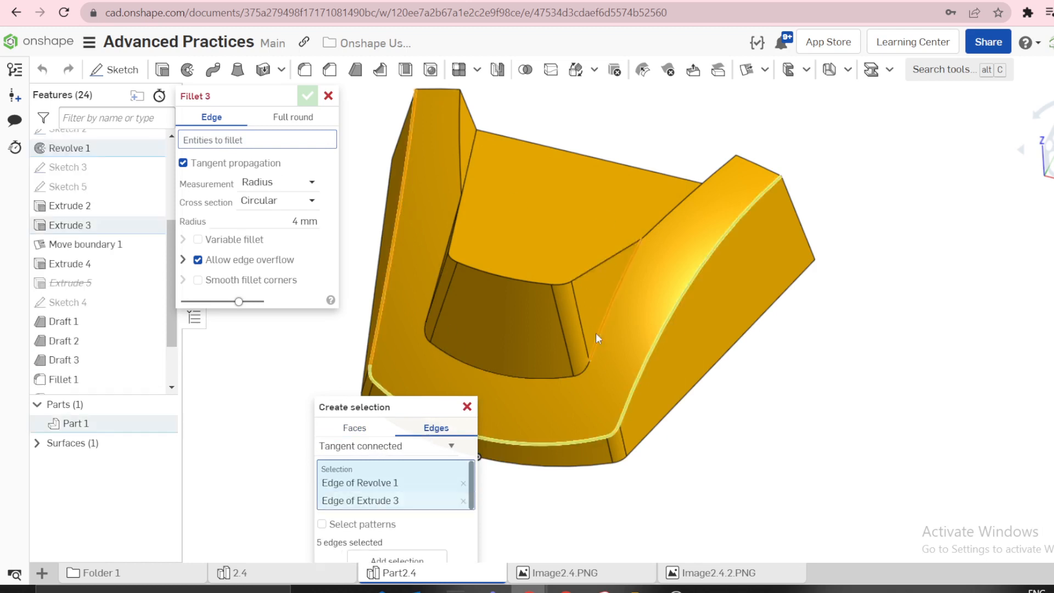
click(578, 277)
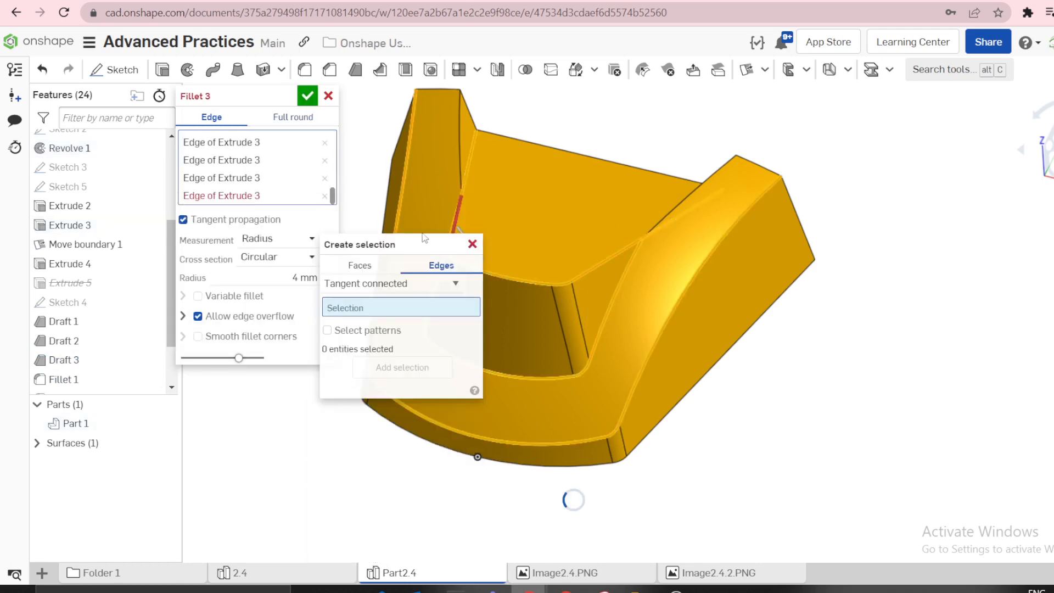
click(470, 245)
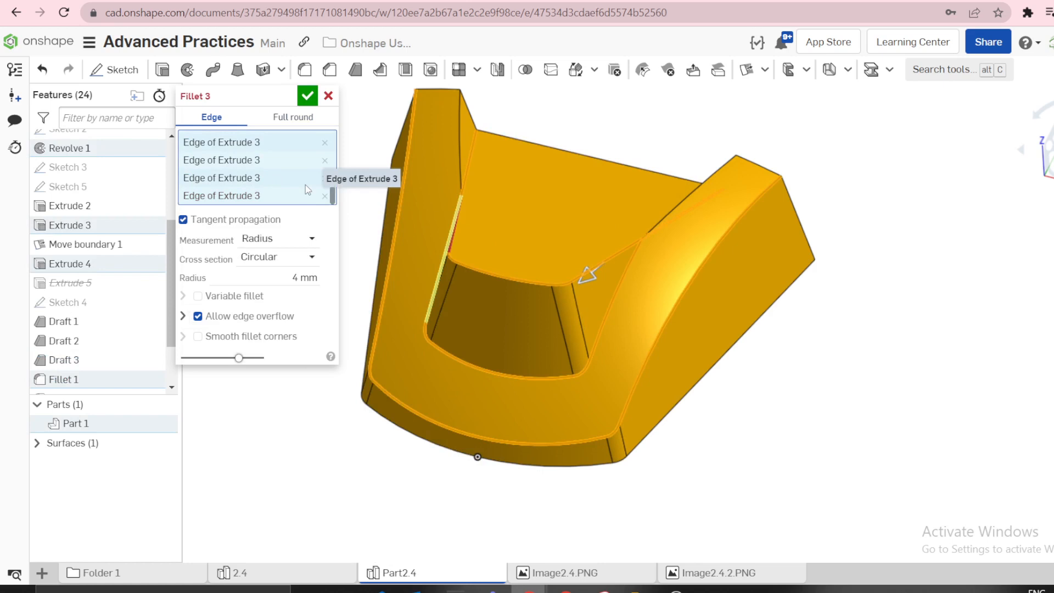
right_click(269, 407)
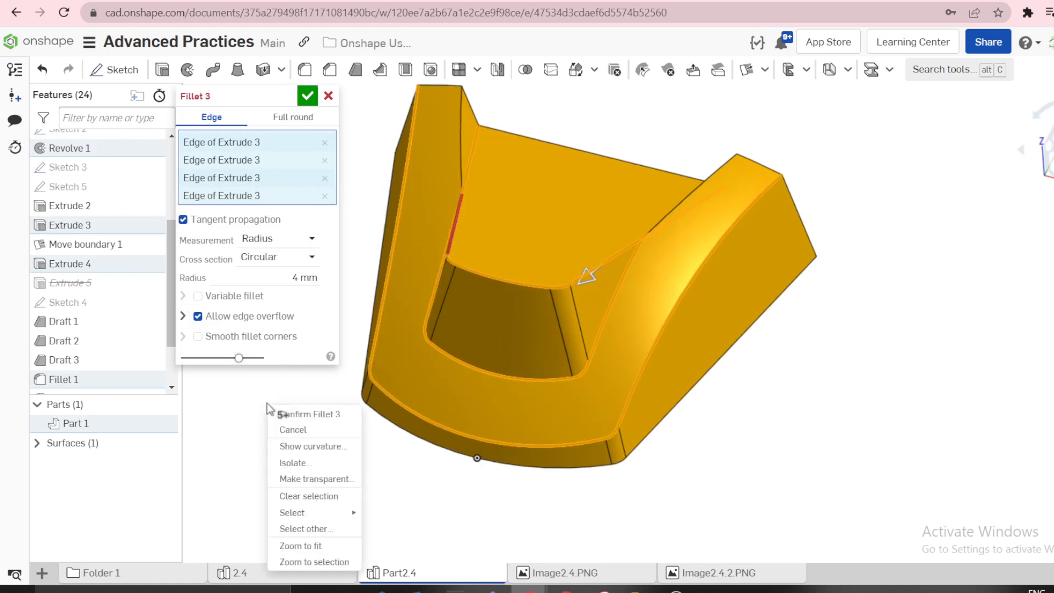
click(320, 496)
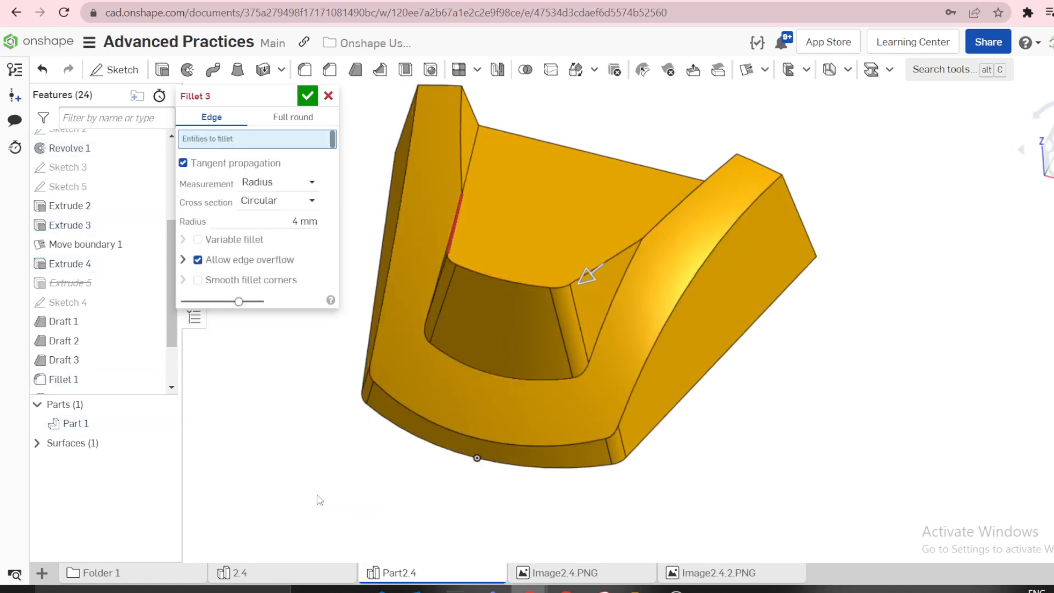
- Fillet the part's outer rim and the base edge of the raised block with a 4 mm radius, using tangent propagation
click(383, 310)
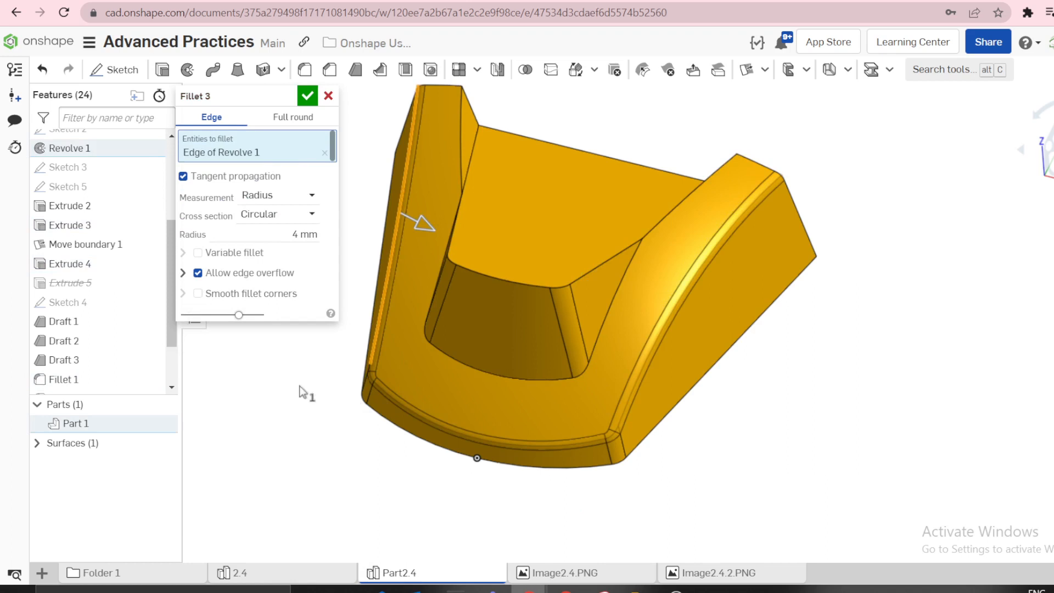
click(449, 353)
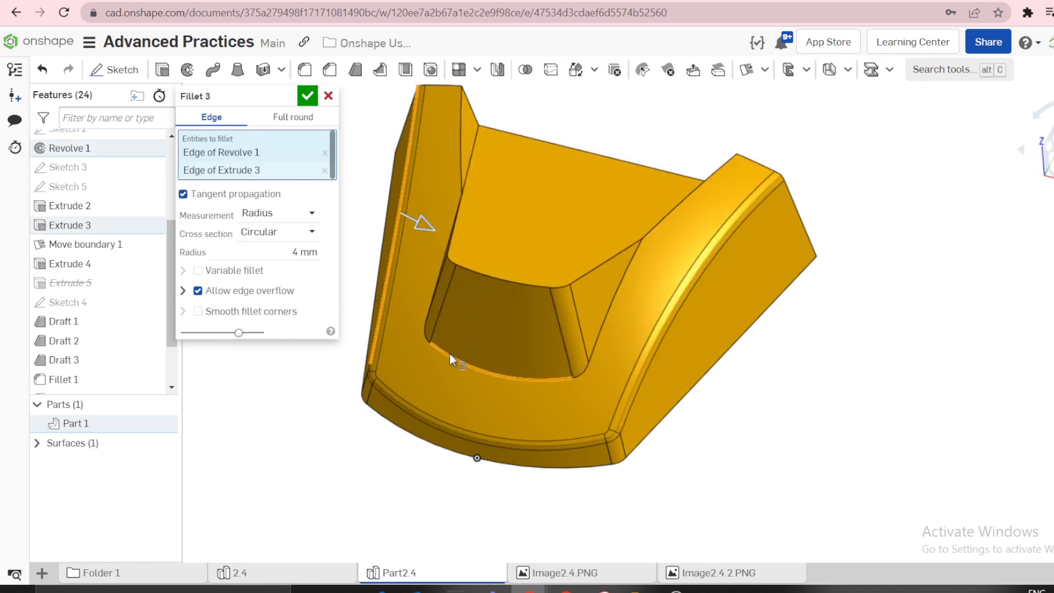
click(308, 96)
- Start another 4 mm edge fillet with tangent propagation off, trying the raised block's corner edge and top face before removing them
click(305, 70)
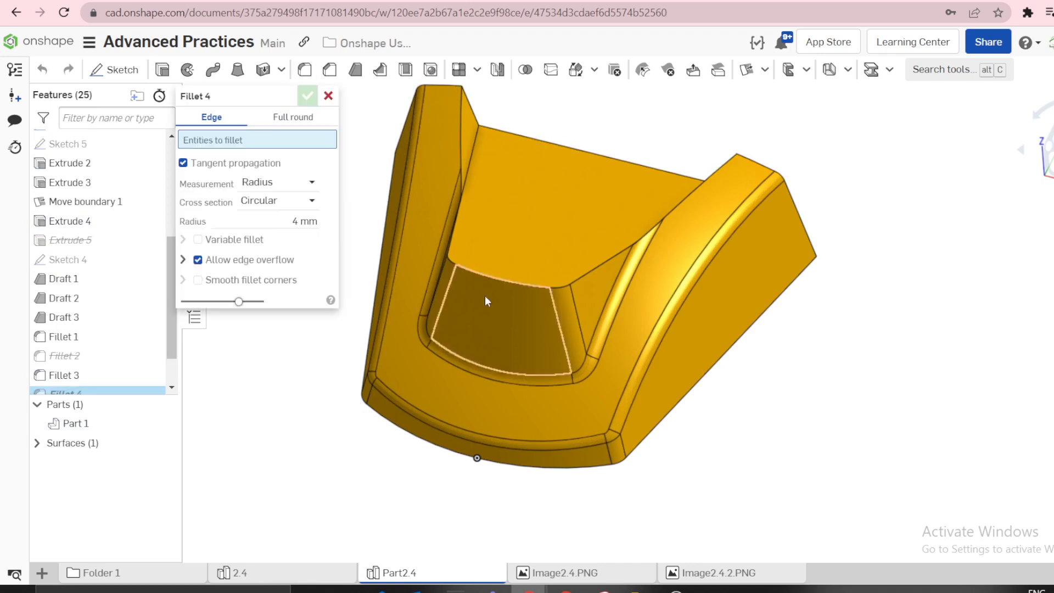
click(454, 259)
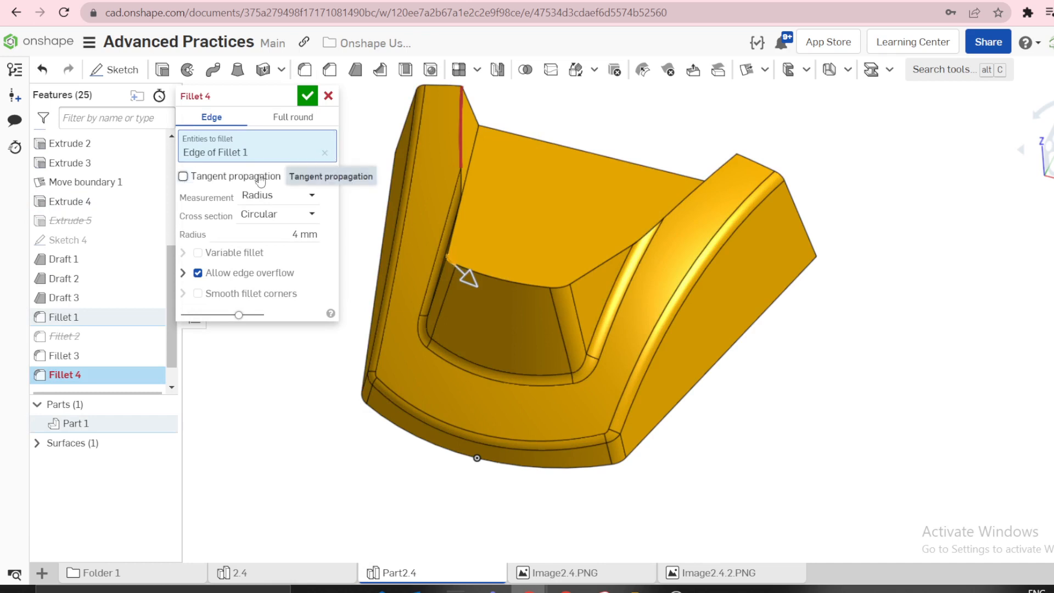
click(322, 155)
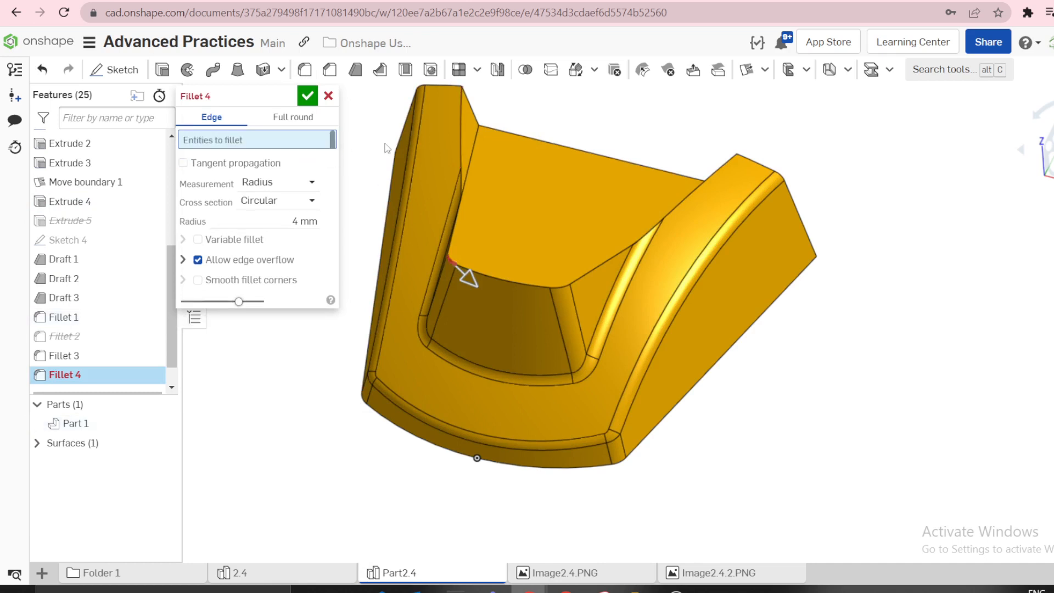
click(506, 211)
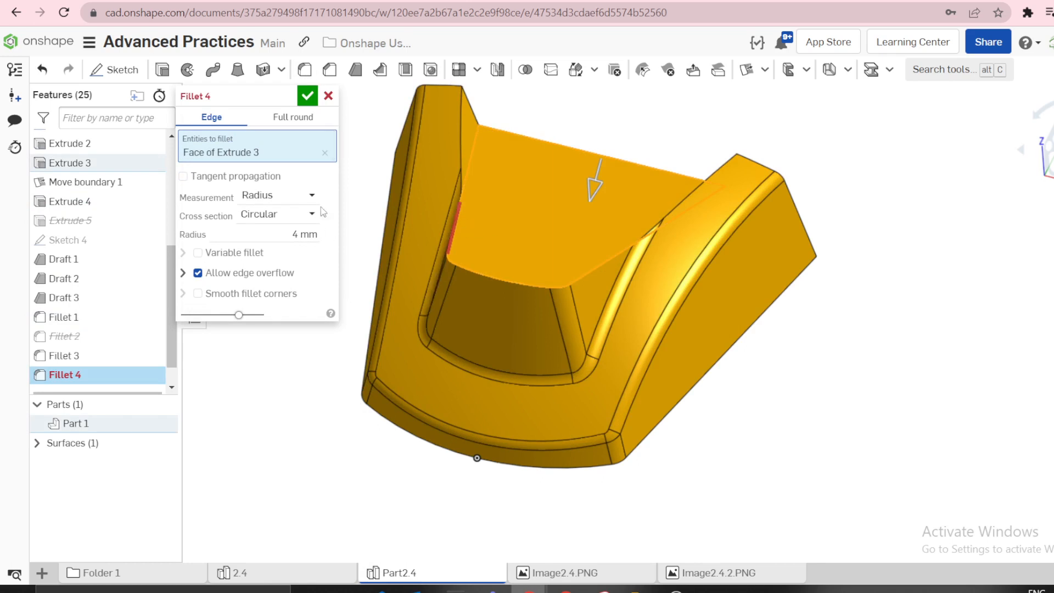
click(324, 154)
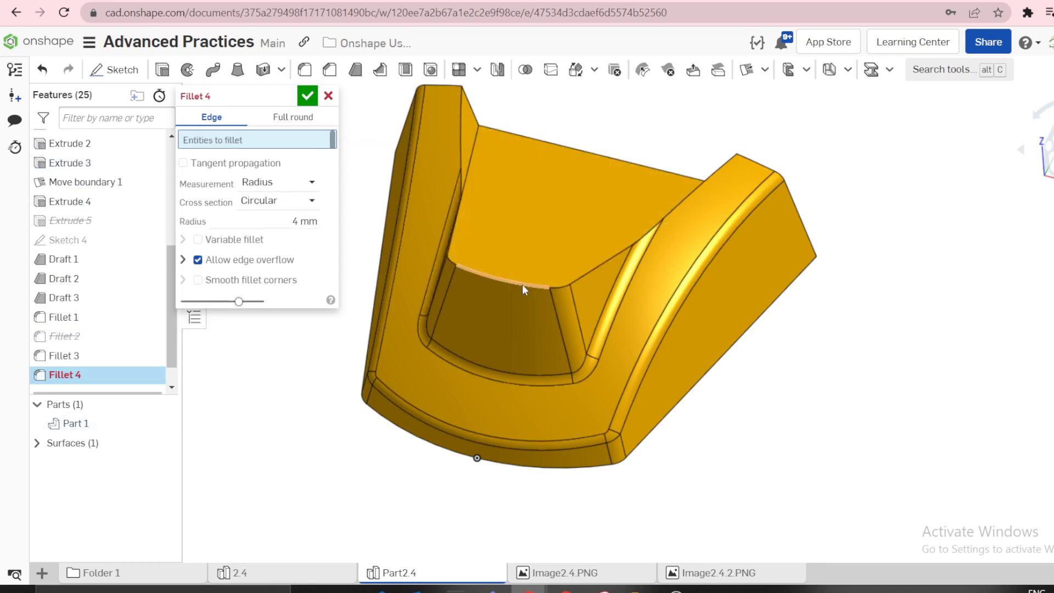
- Fillet the raised block's front and two side top edges with a 4 mm radius and tangent propagation off, leaving out the arm edge
click(521, 284)
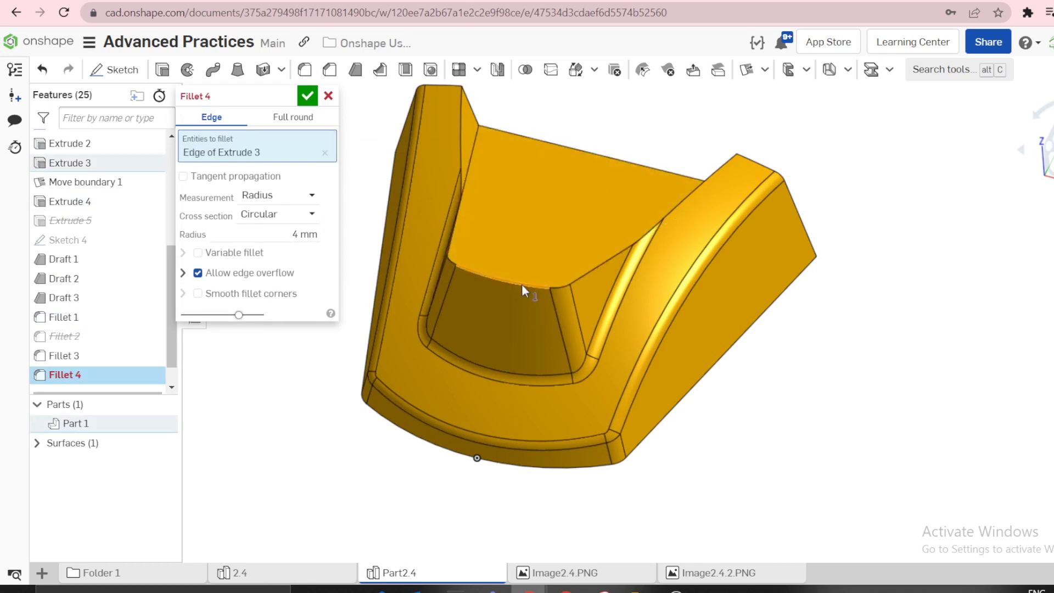
click(586, 277)
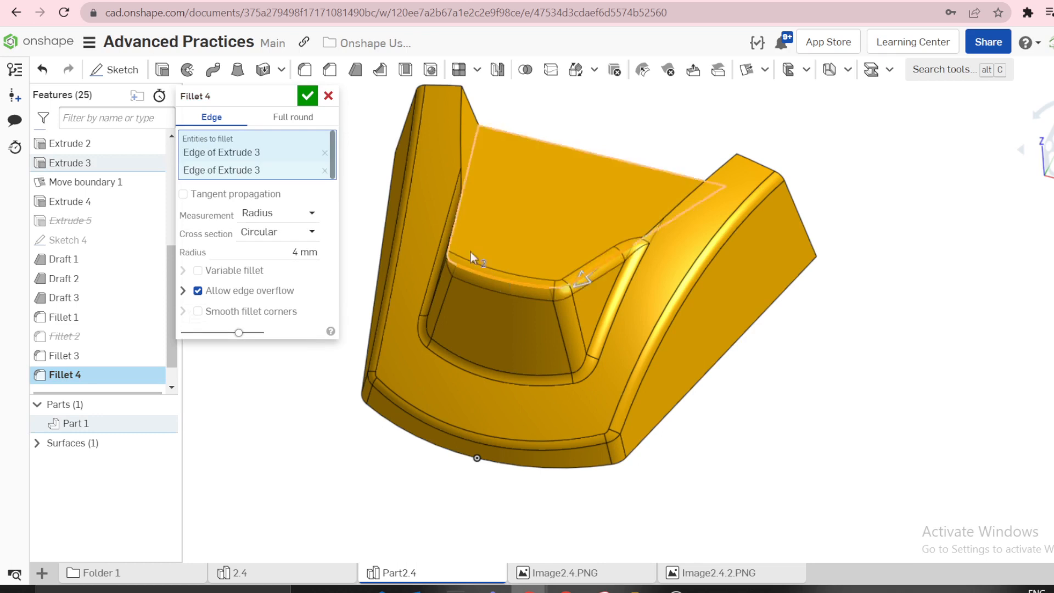
click(454, 225)
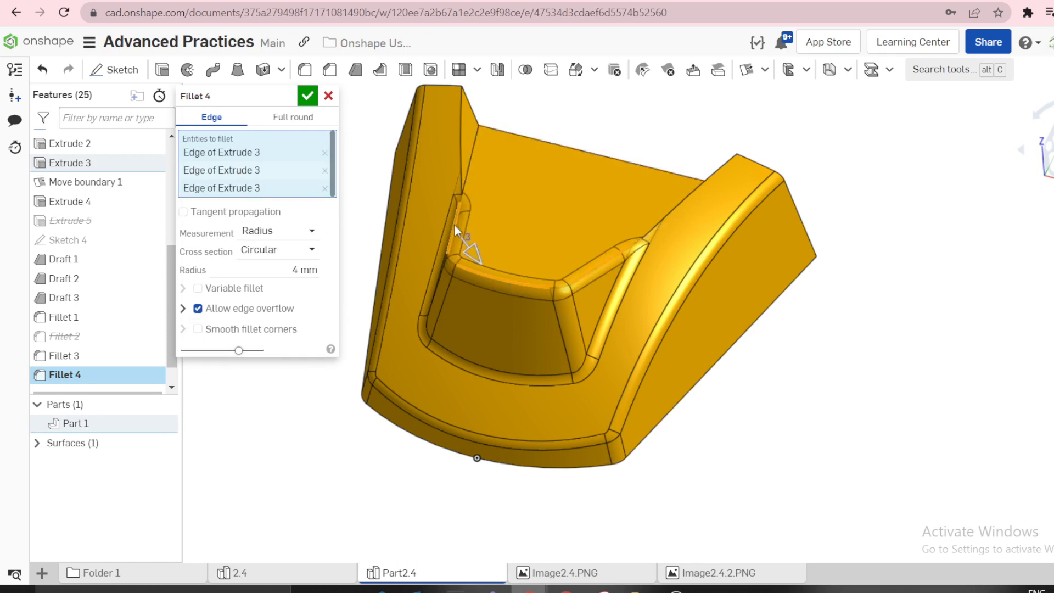
right_drag(482, 219, 426, 205)
click(502, 187)
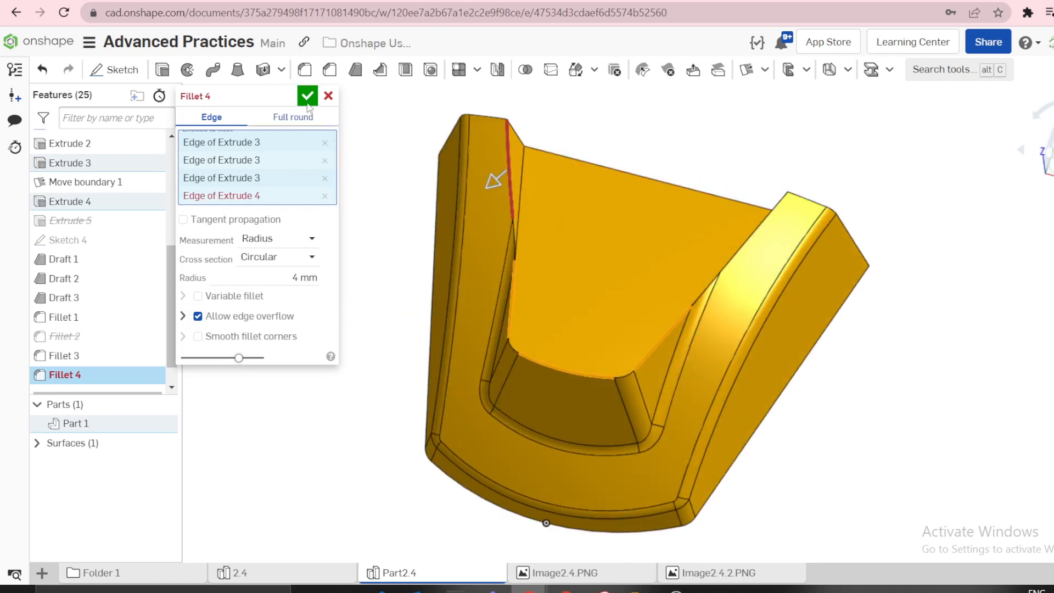
click(325, 196)
click(306, 97)
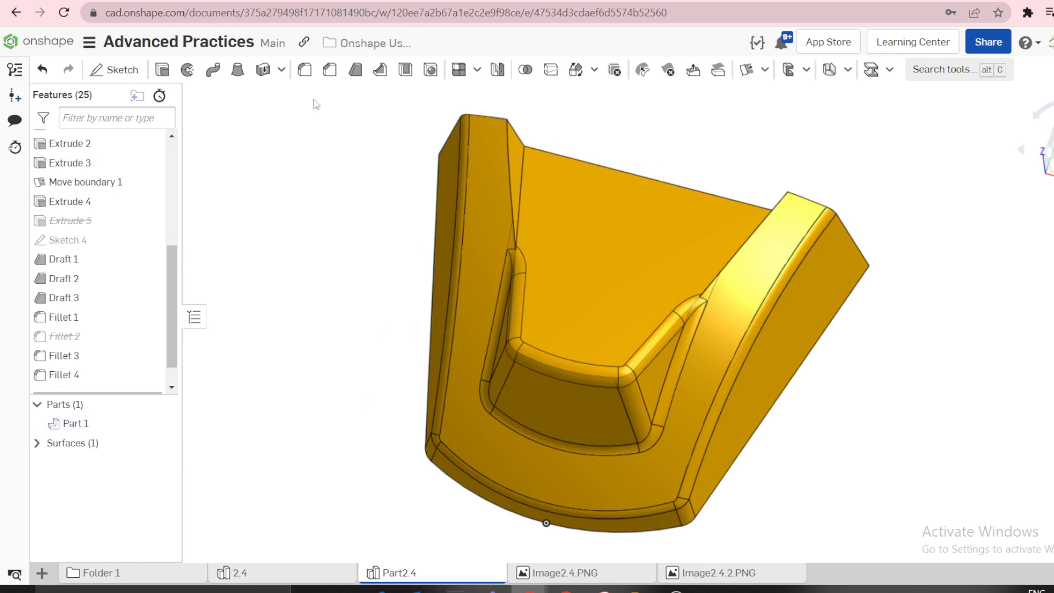
- Fillet the two edges where the inner arm faces meet the sloped central face with a 4 mm radius and tangent propagation
click(306, 71)
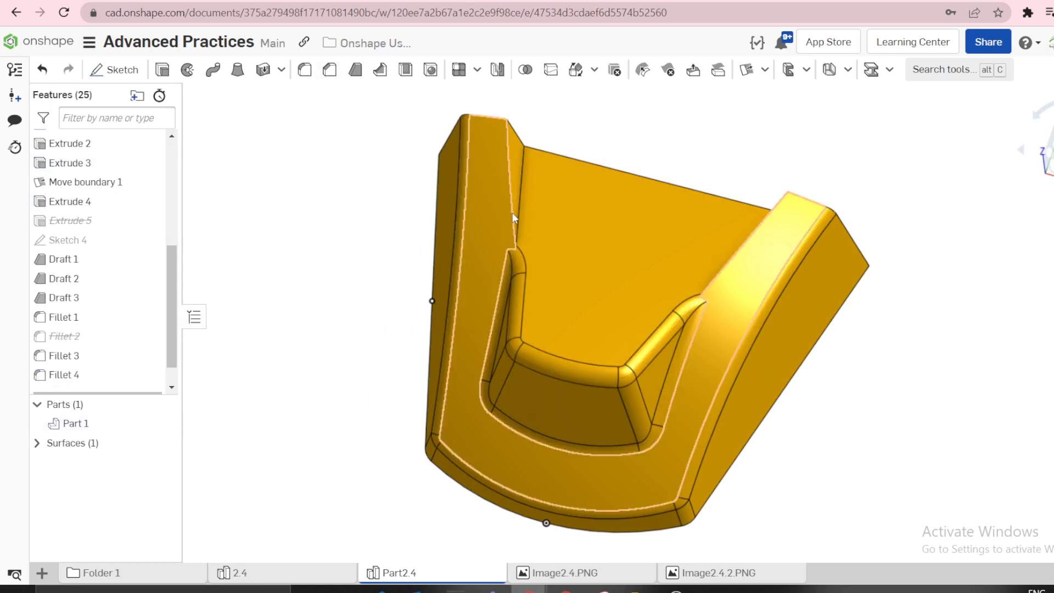
click(512, 196)
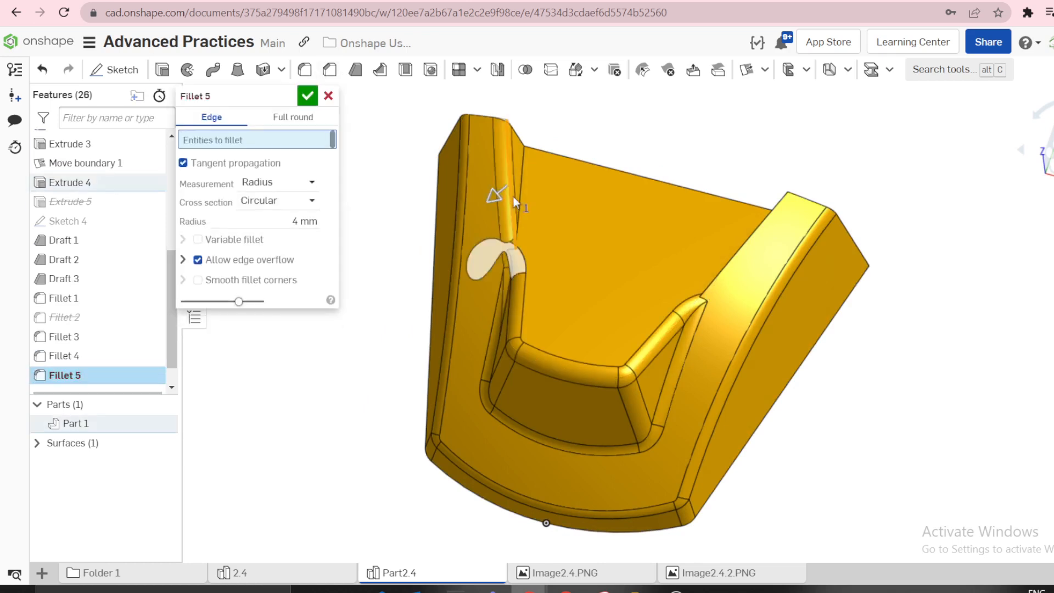
right_drag(532, 199, 603, 268)
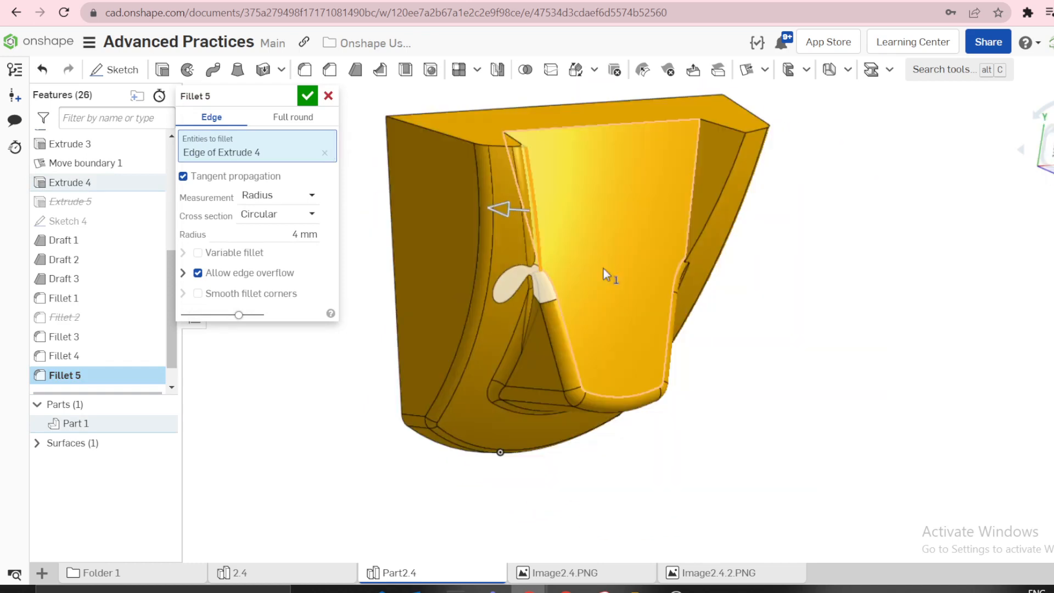
click(324, 153)
right_drag(369, 165, 545, 218)
click(505, 197)
click(712, 286)
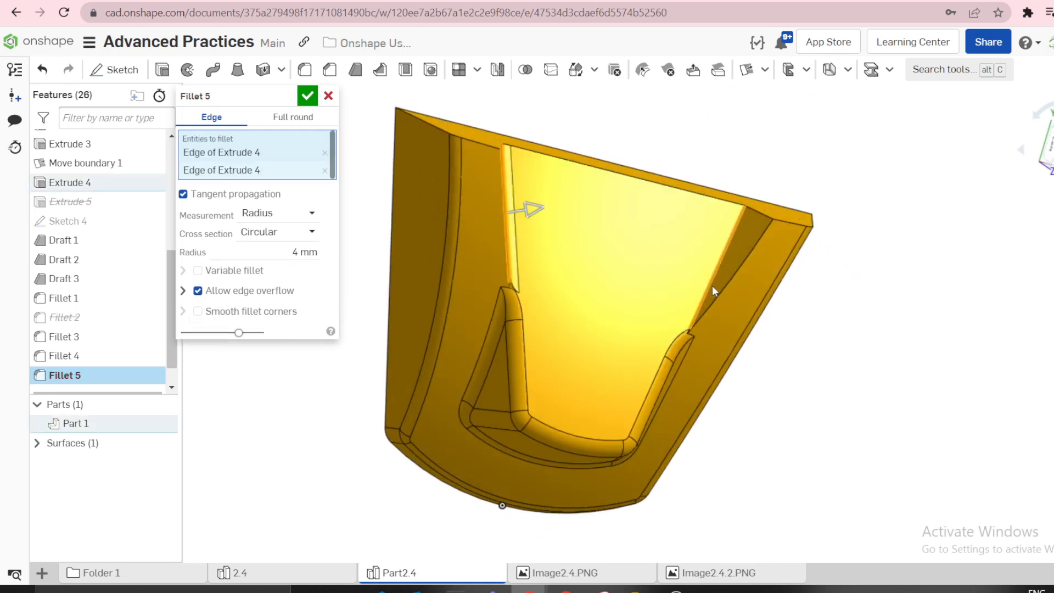
key(Return)
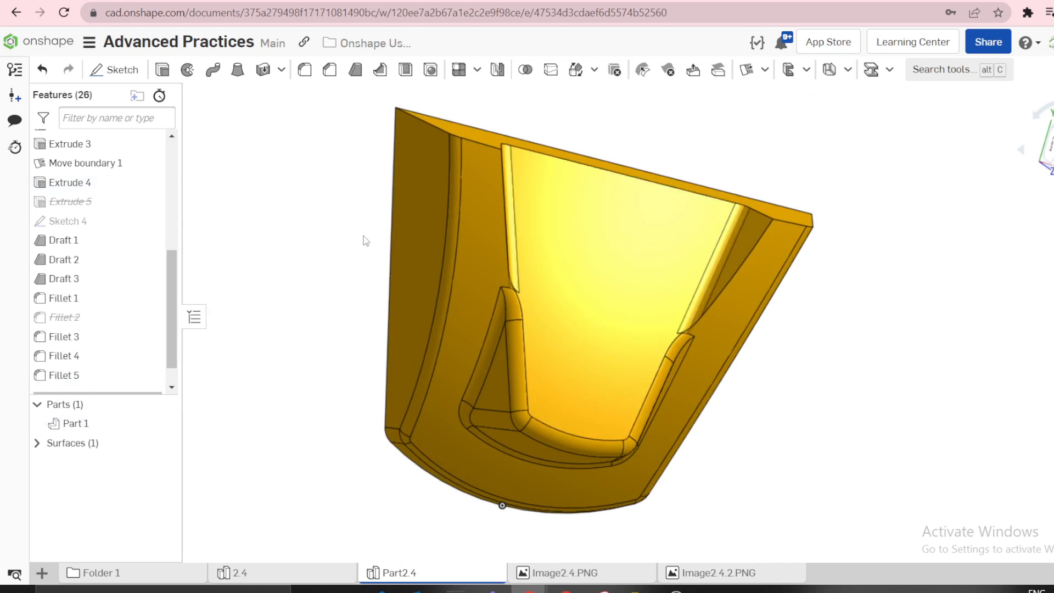
- Roll the feature history forward past Shell 1 to include the shell in the model
scroll(393, 276, down, 3)
right_drag(393, 276, 323, 274)
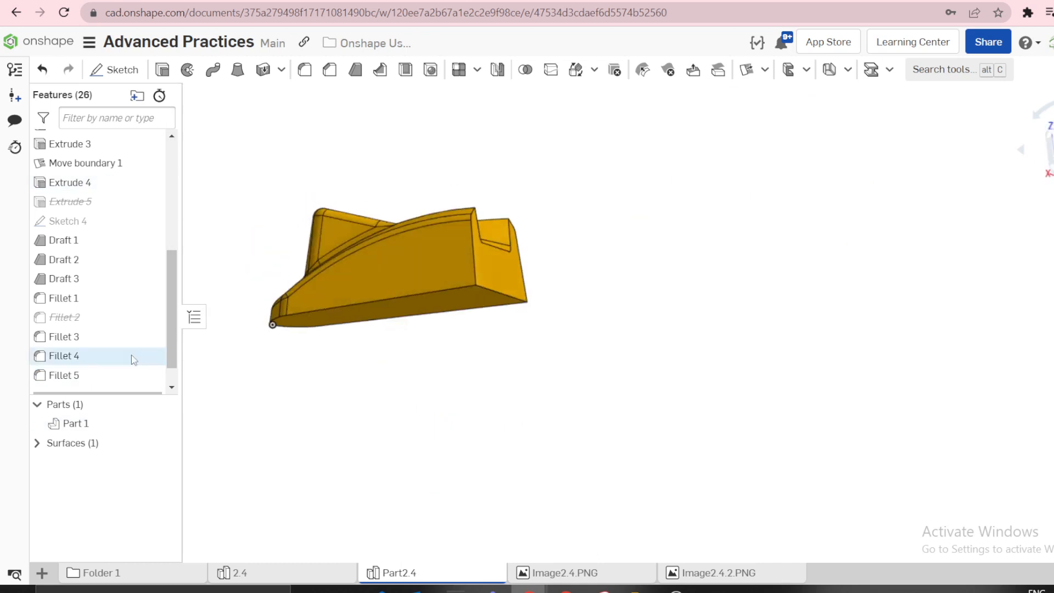
scroll(105, 354, down, 1)
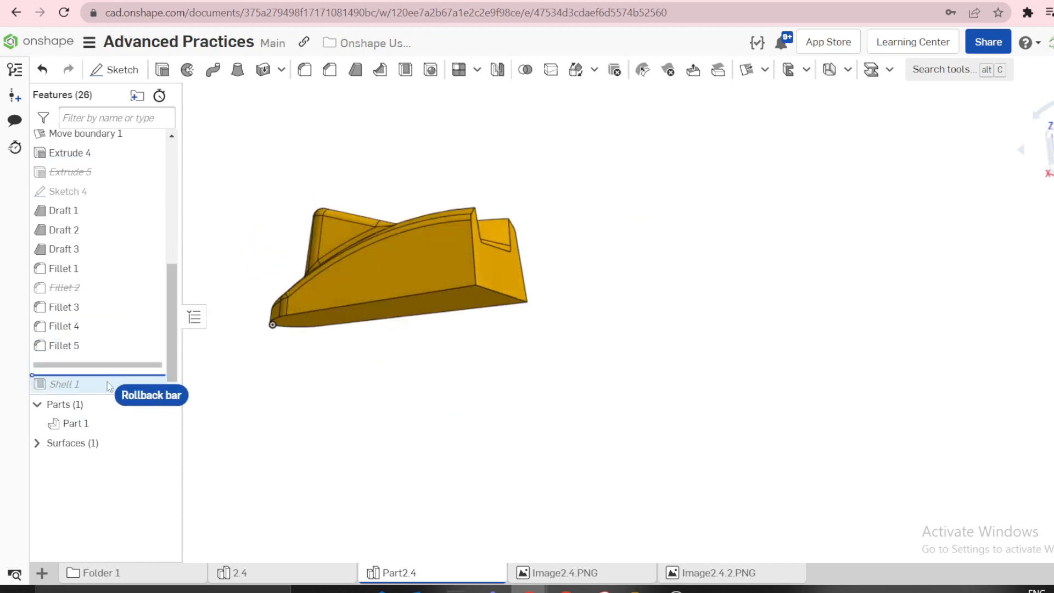
drag(104, 365, 101, 387)
right_drag(363, 333, 376, 176)
scroll(296, 141, up, 5)
scroll(303, 157, down, 5)
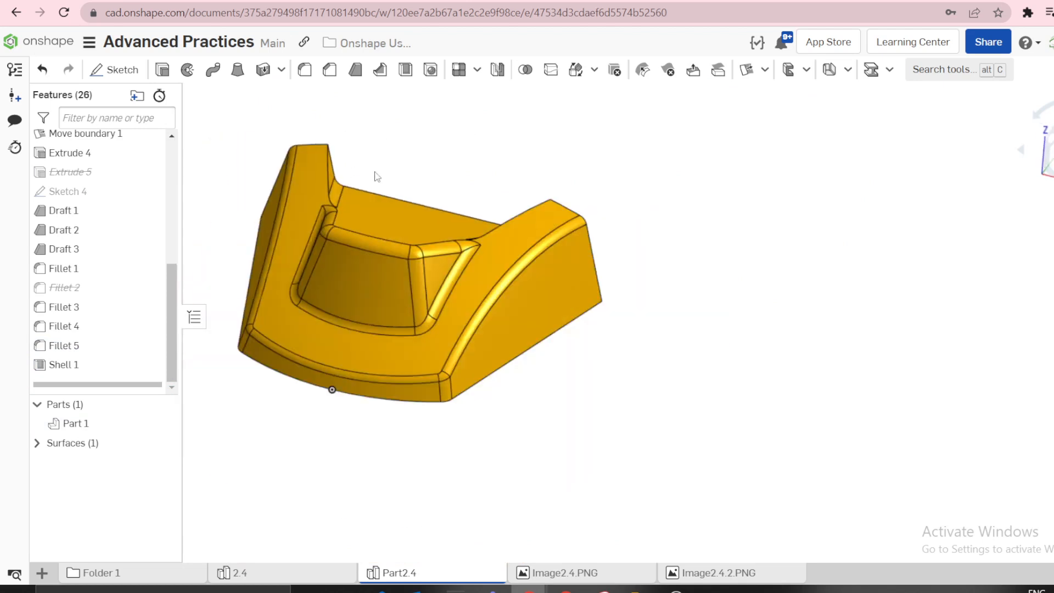
- Suppress Fillet 5 on the inner arm edges
right_drag(265, 181, 351, 154)
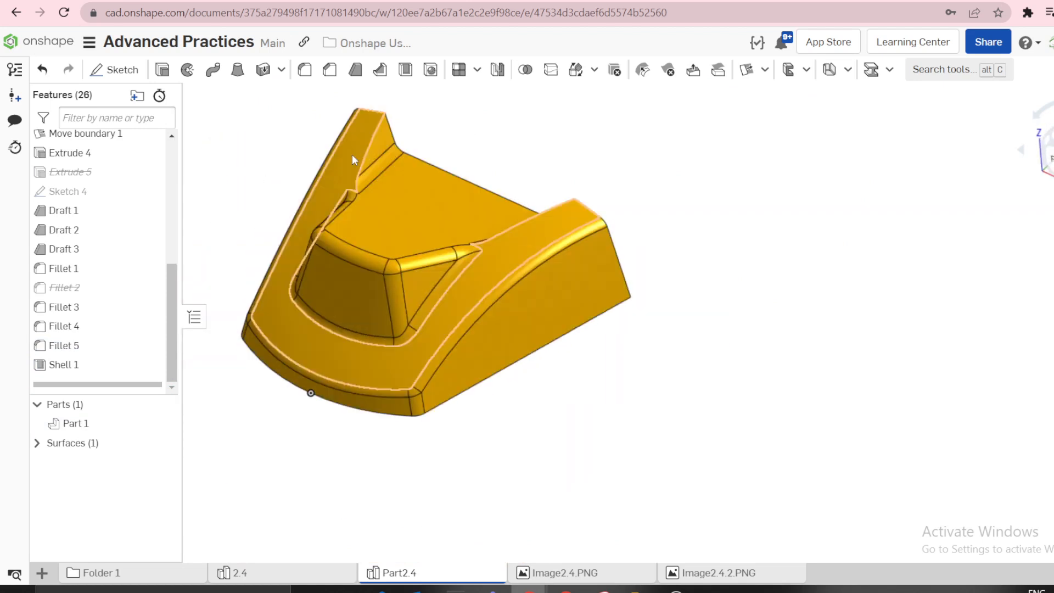
right_click(103, 351)
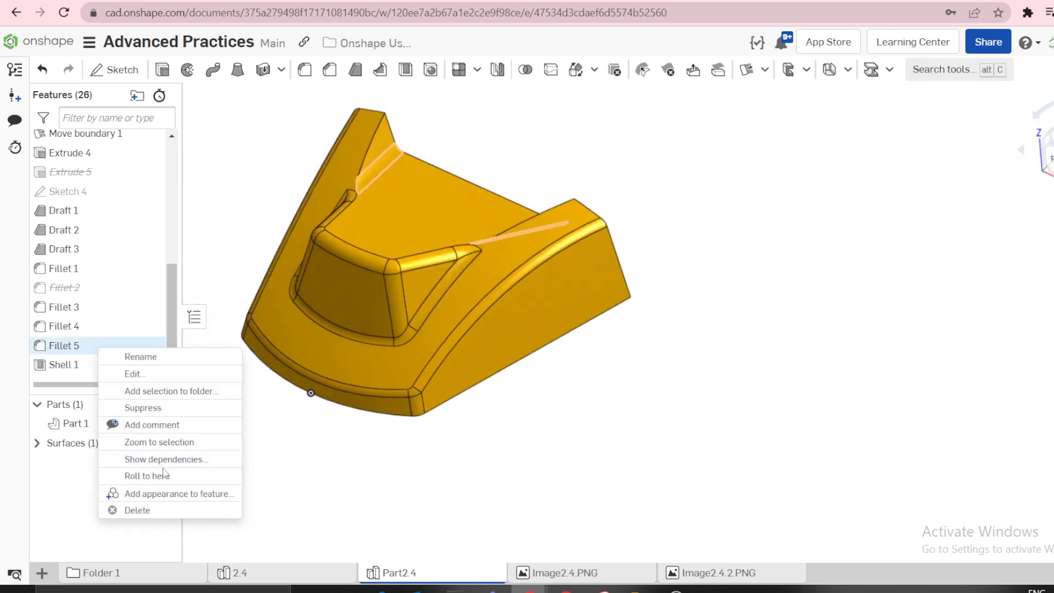
click(463, 120)
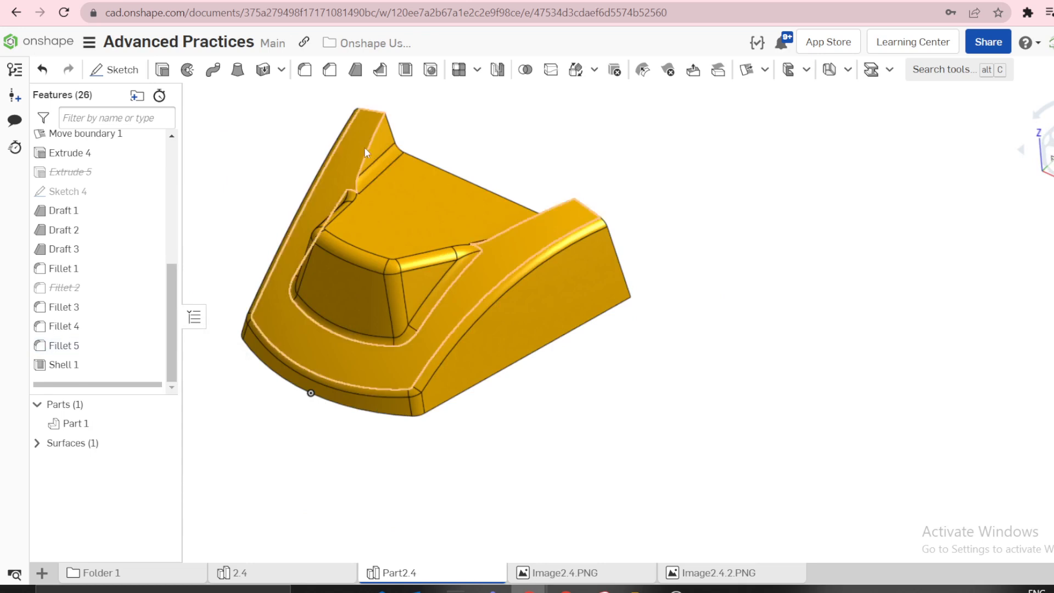
right_click(68, 346)
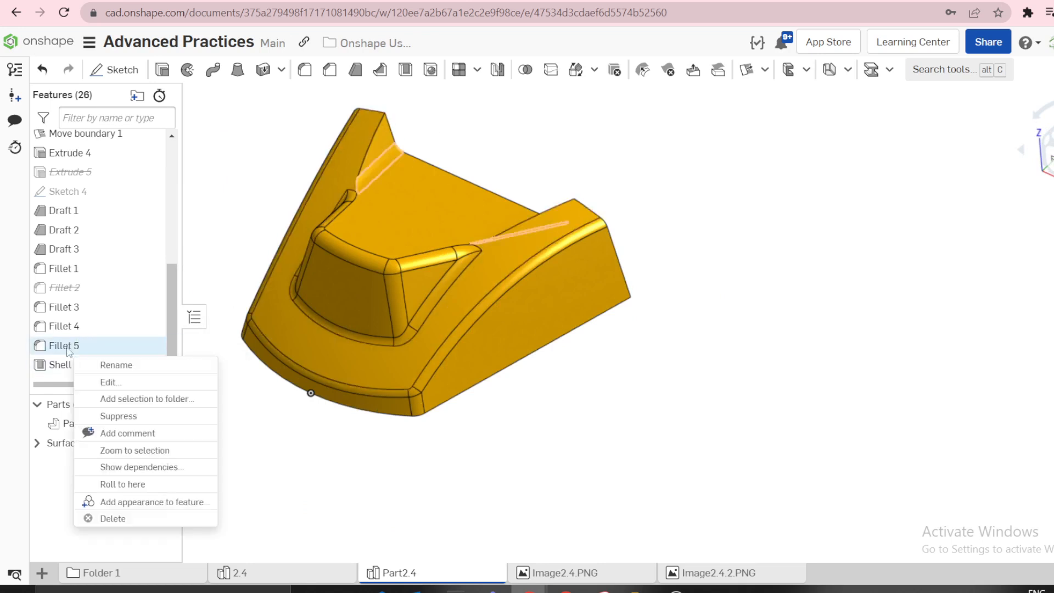
click(124, 412)
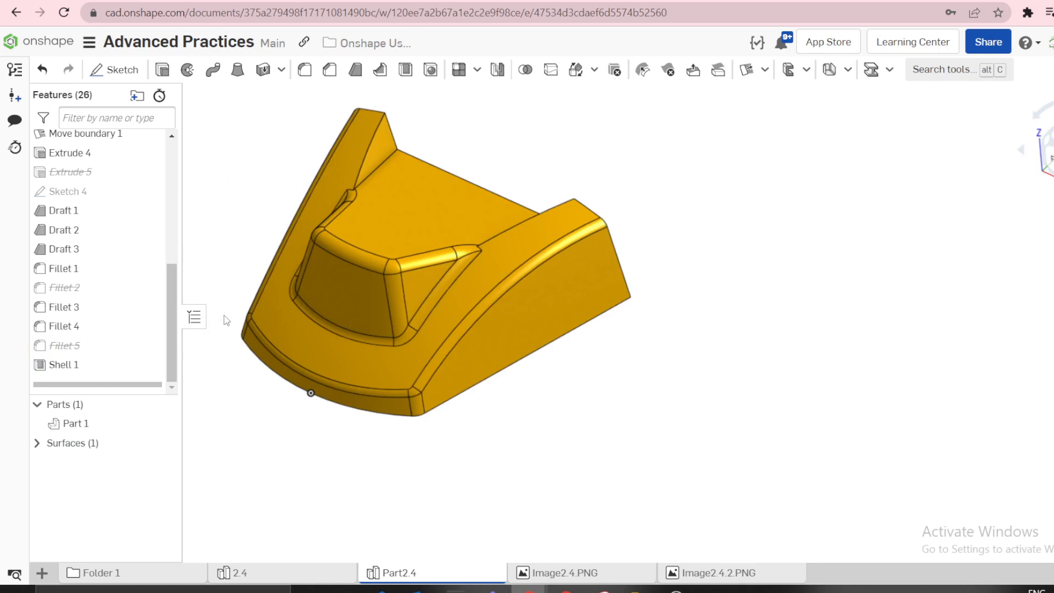
- Consult the Image2.4.2 drawing's fillet highlighting and give Fillet 3 and Fillet 4 in Part2.4 a salmon-red appearance, DF7251
mouse_move(602, 436)
right_down()
mouse_move(494, 364)
mouse_move(601, 427)
mouse_move(612, 388)
mouse_move(670, 384)
mouse_move(595, 395)
mouse_move(606, 429)
right_up()
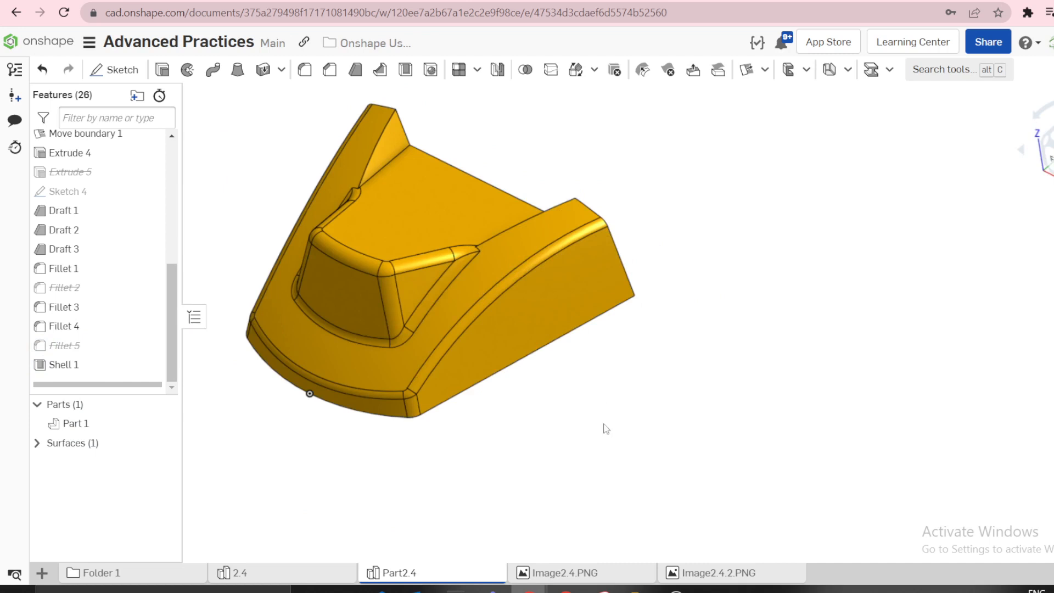
click(707, 574)
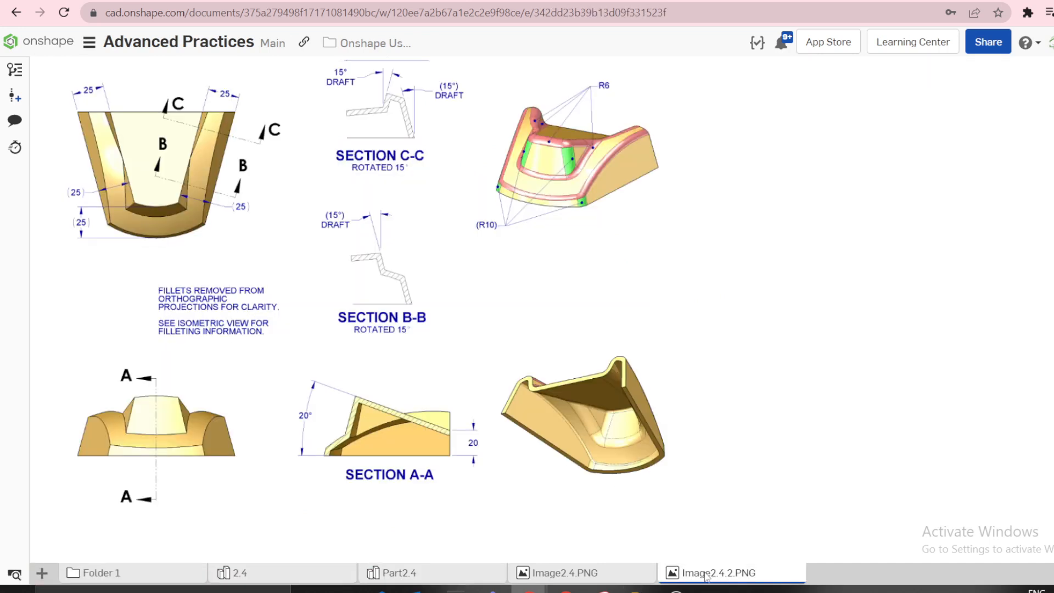
click(443, 576)
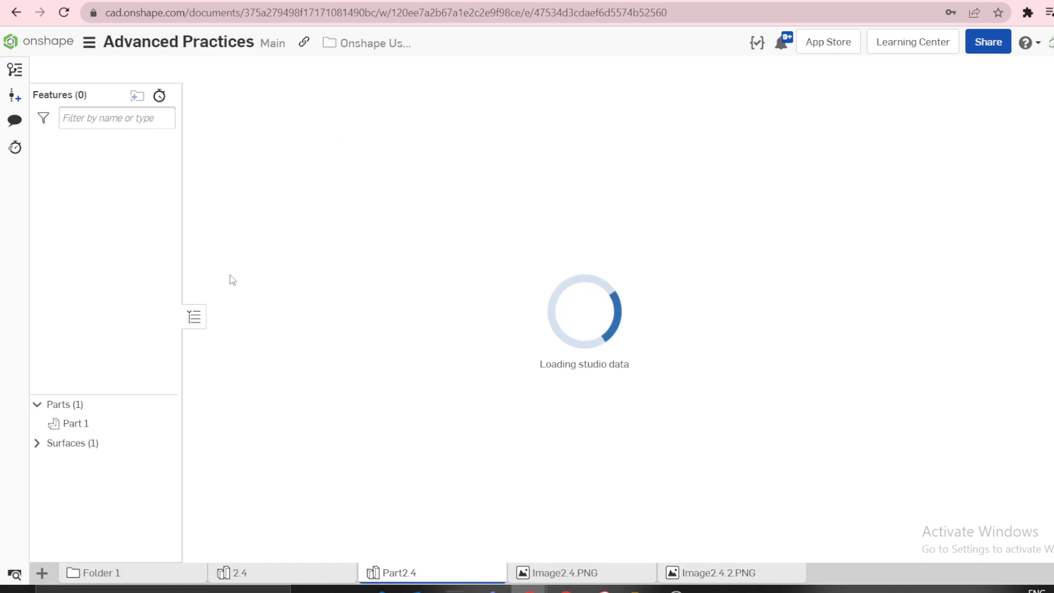
scroll(77, 307, down, 5)
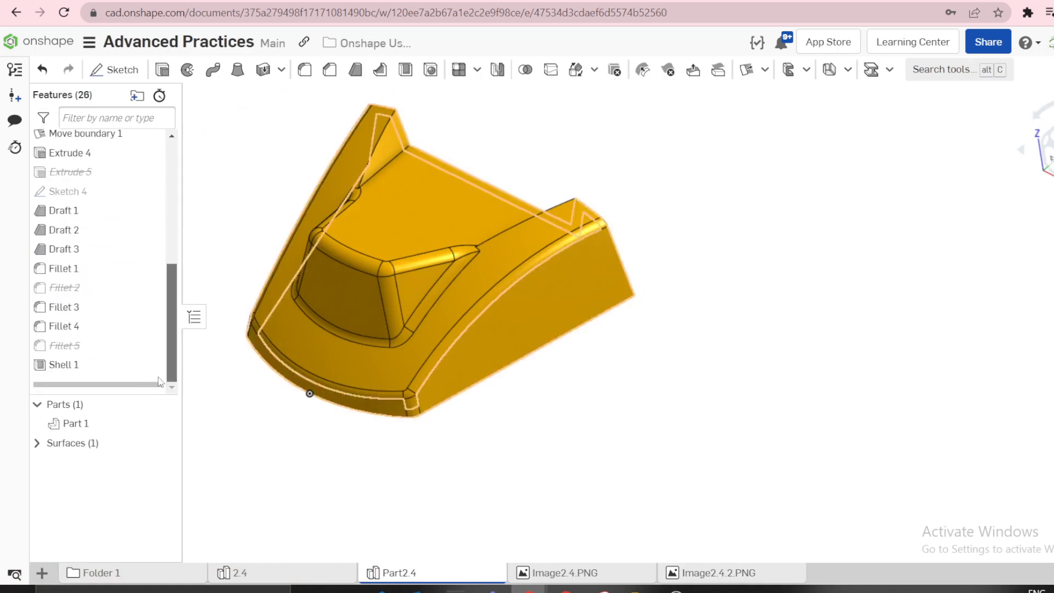
click(76, 314)
shift+click(61, 329)
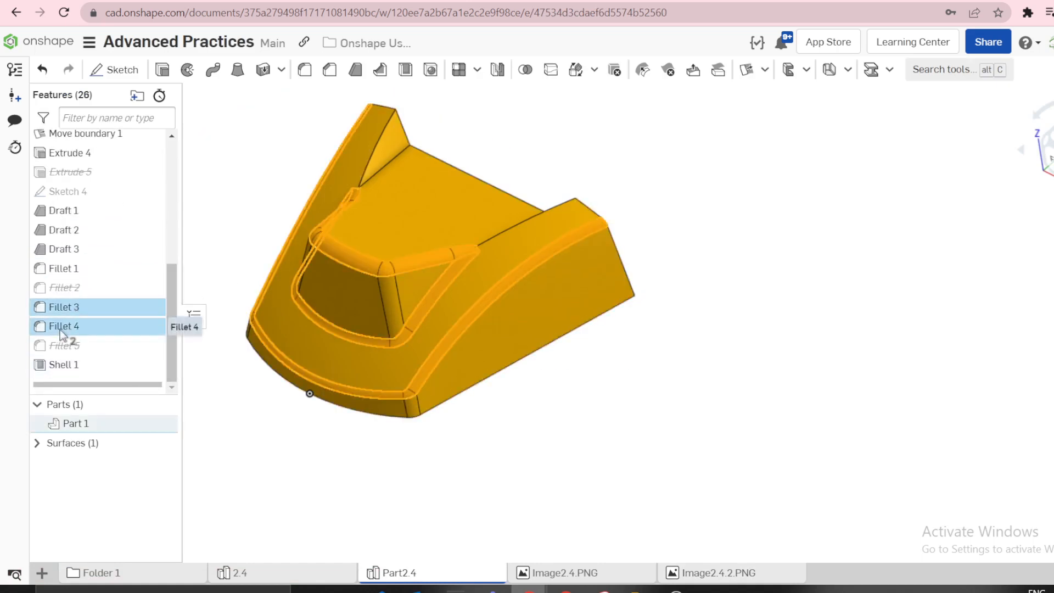
right_click(60, 330)
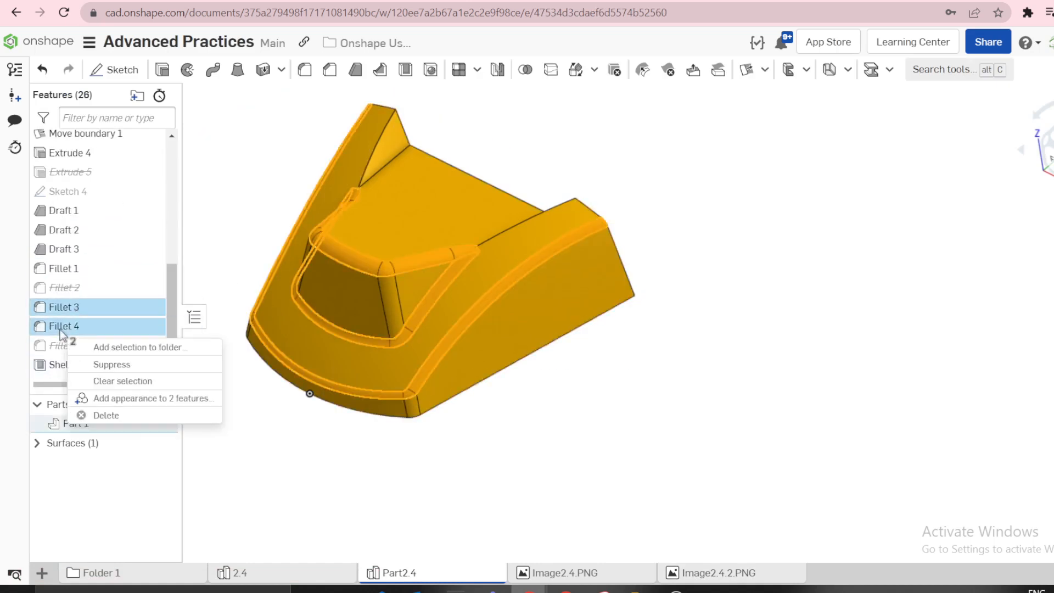
click(122, 406)
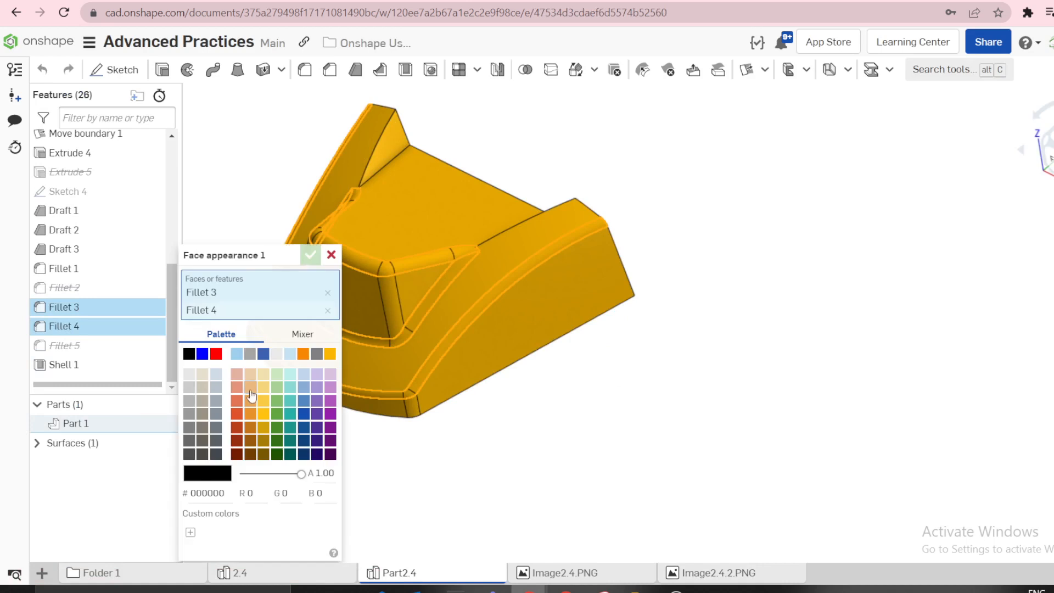
click(242, 398)
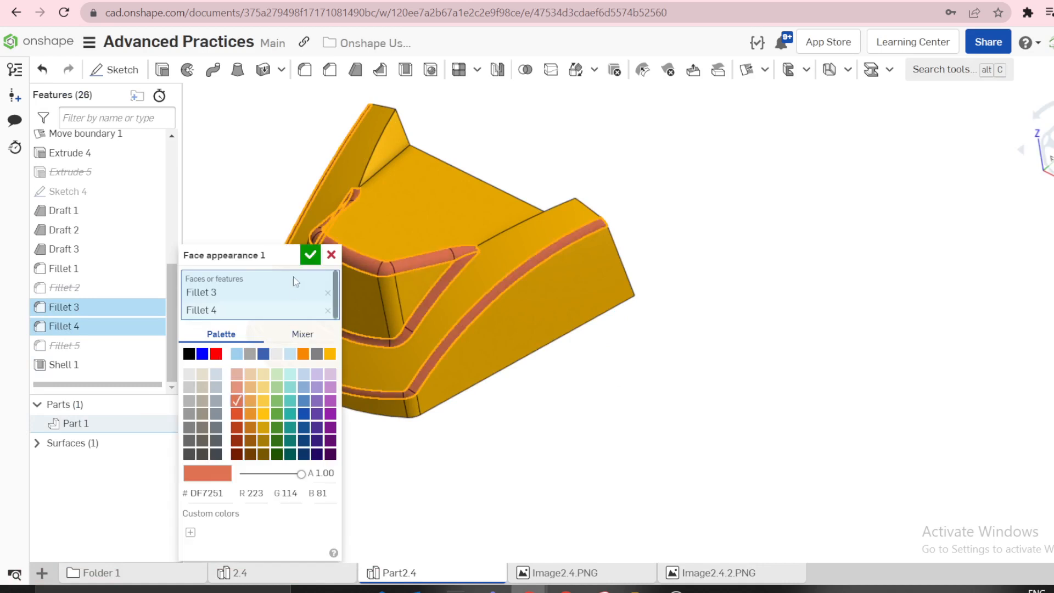
click(310, 255)
right_drag(527, 298, 367, 255)
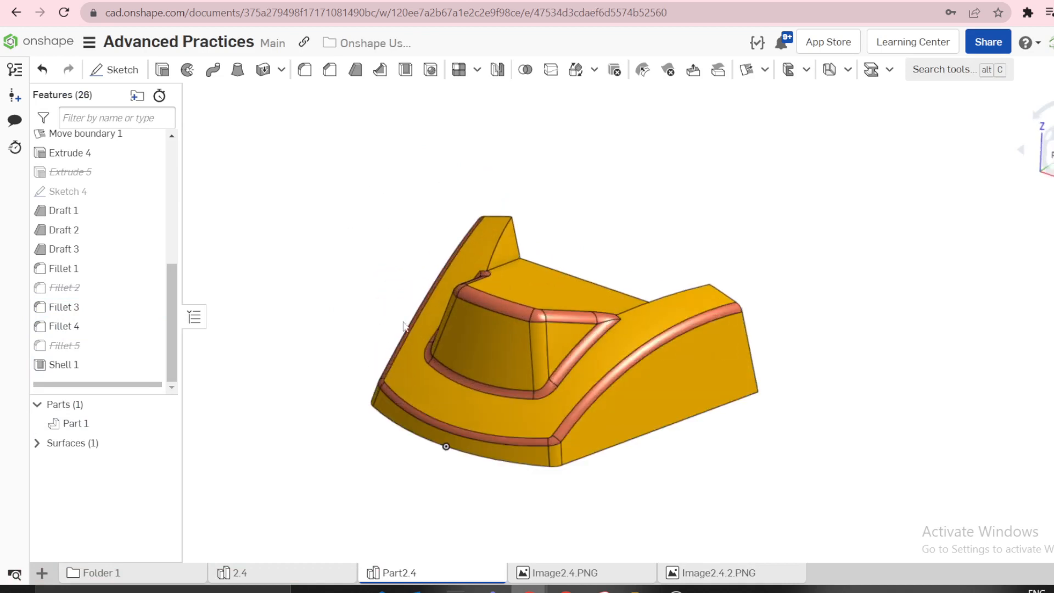
scroll(356, 343, up, 2)
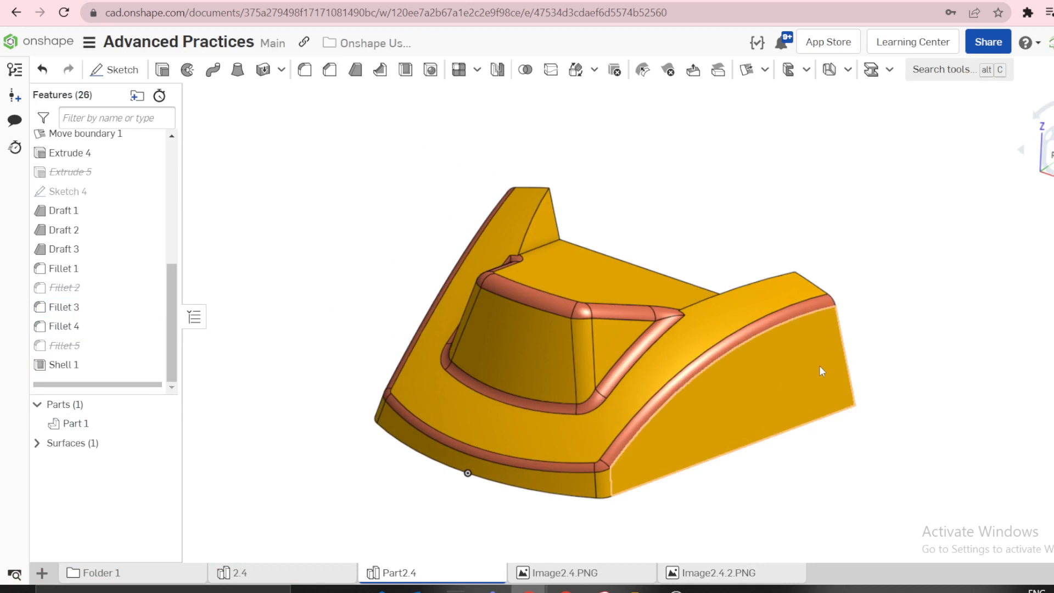